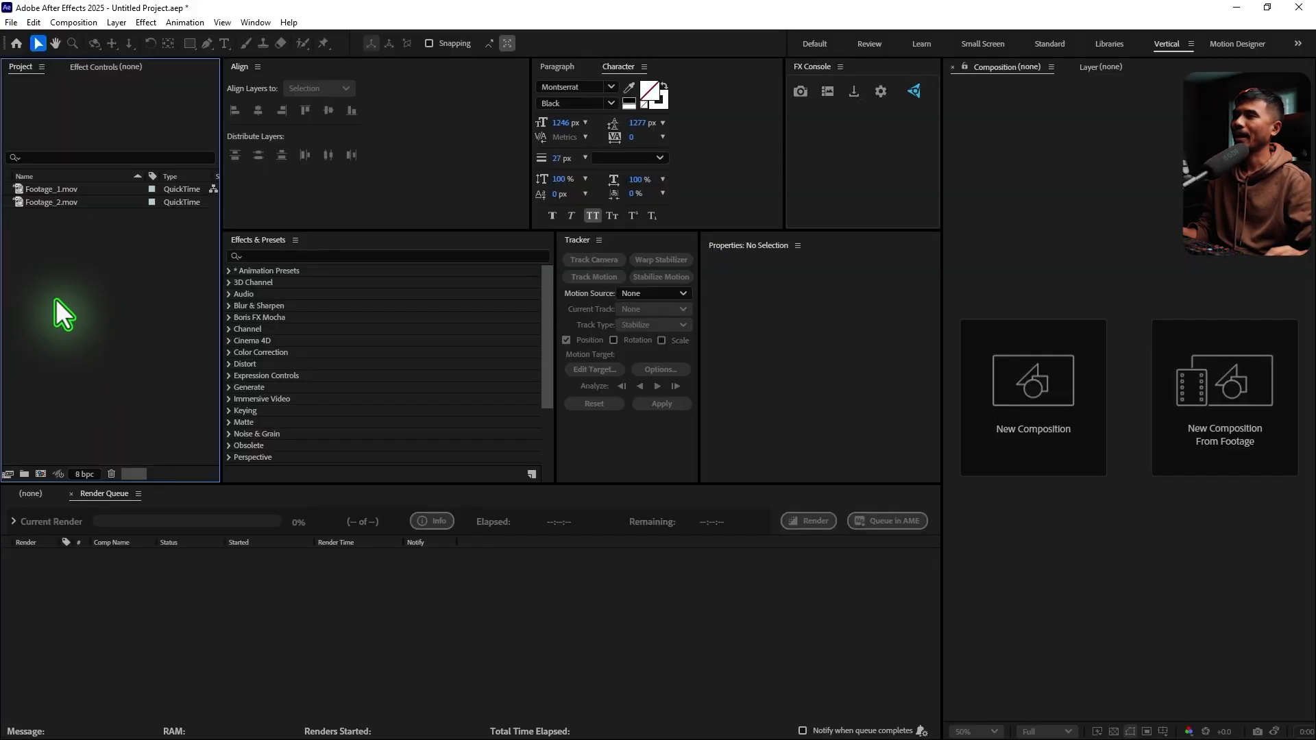
Create a new composition from Footage_1.mov
drag(58, 294, 39, 476)
click(75, 305)
click(37, 190)
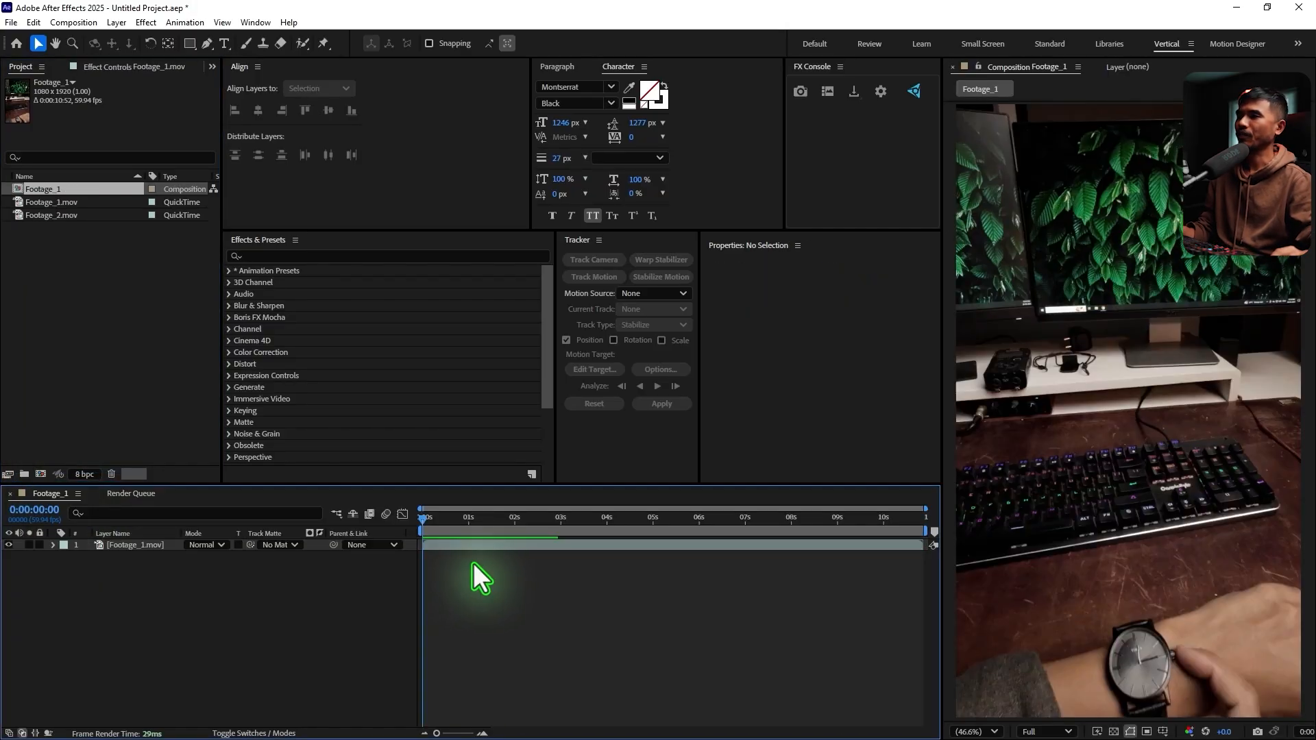
Scrub through the Footage_1.mov layer to examine how the hand and watch move in the clip
click(151, 545)
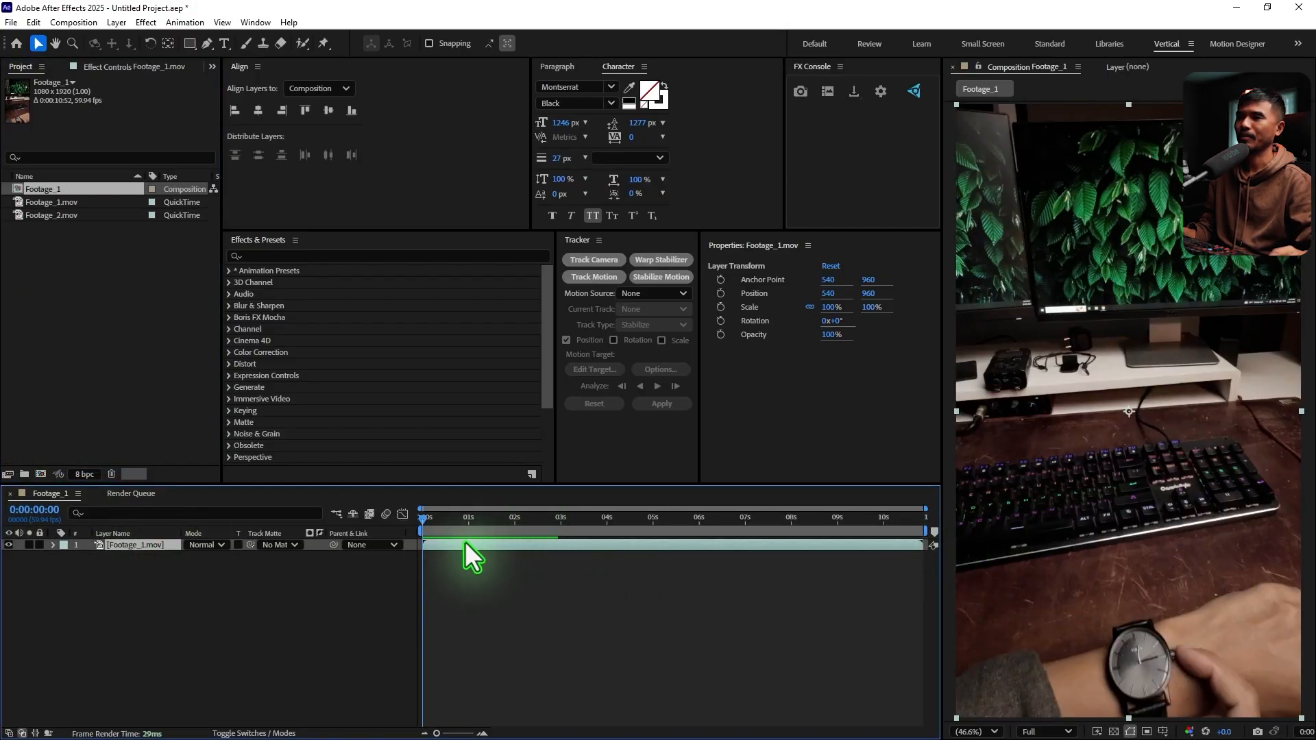
drag(439, 523, 665, 533)
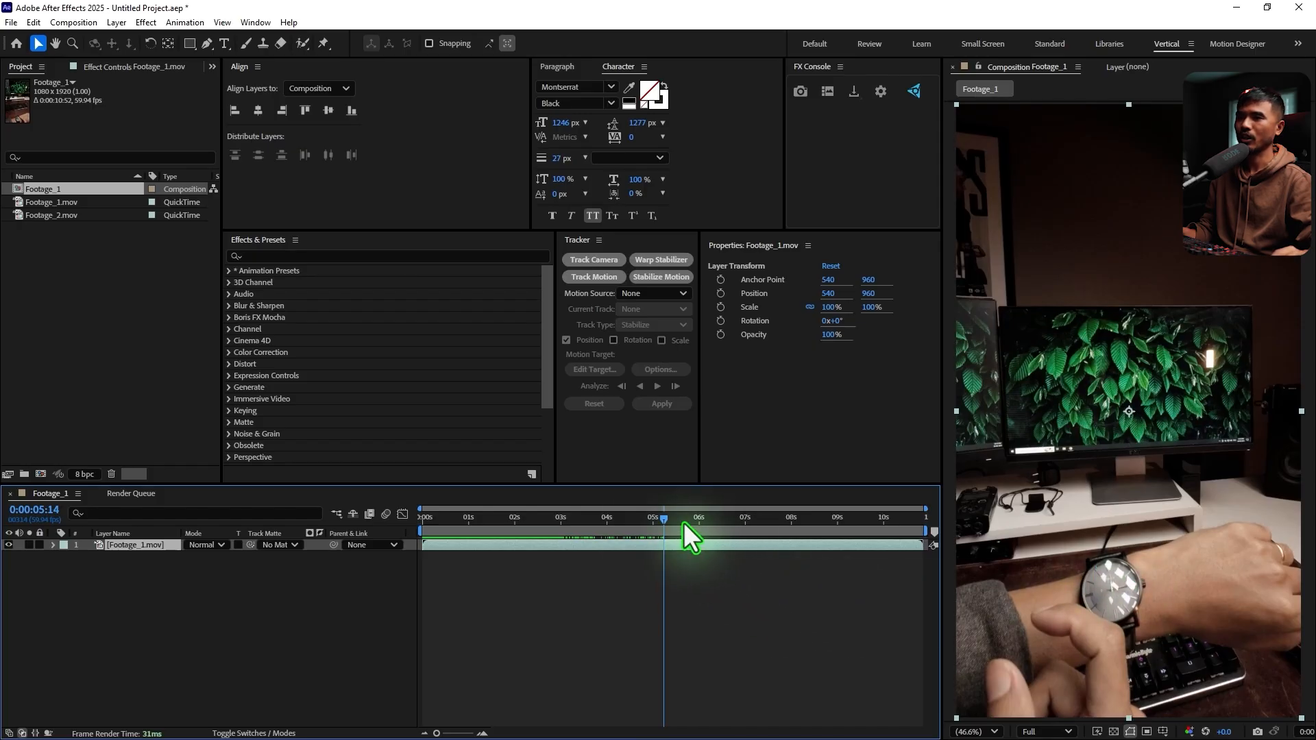
drag(685, 522, 753, 552)
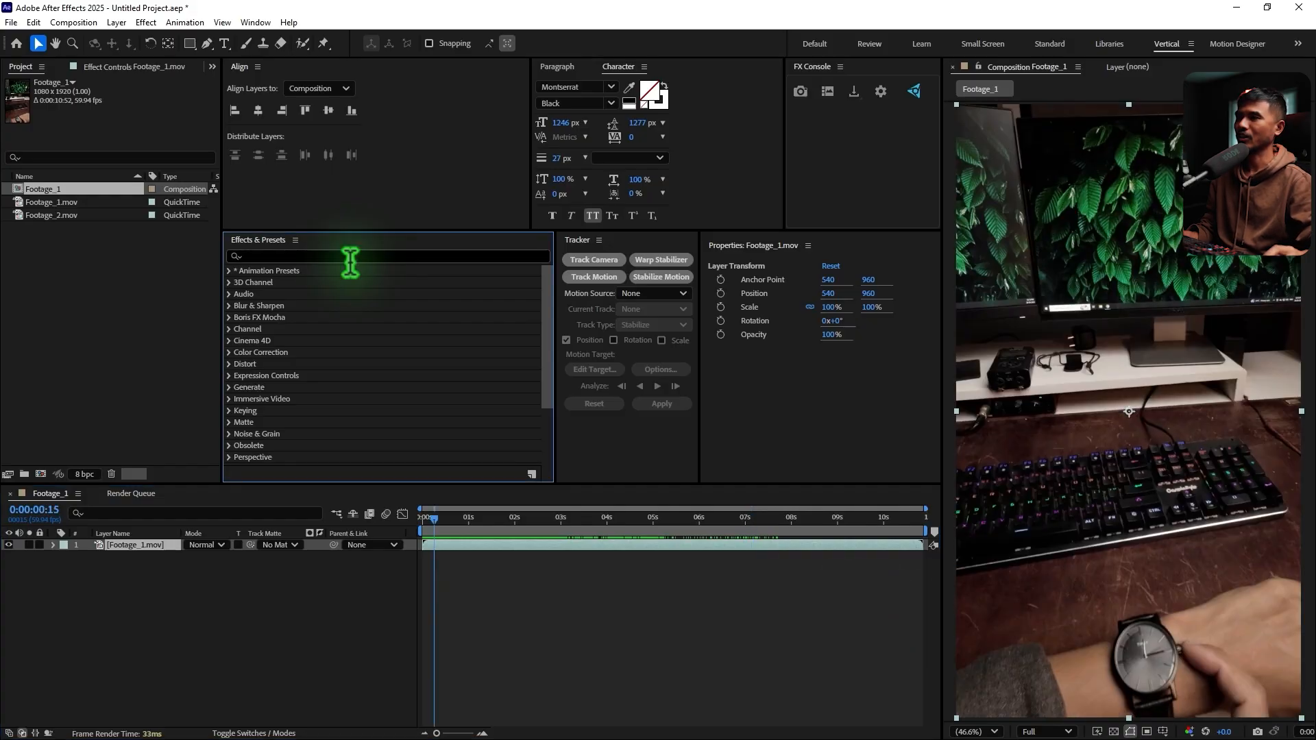
Apply the Mocha AE effect to the Footage_1.mov layer and launch Mocha from it
text(mocha)
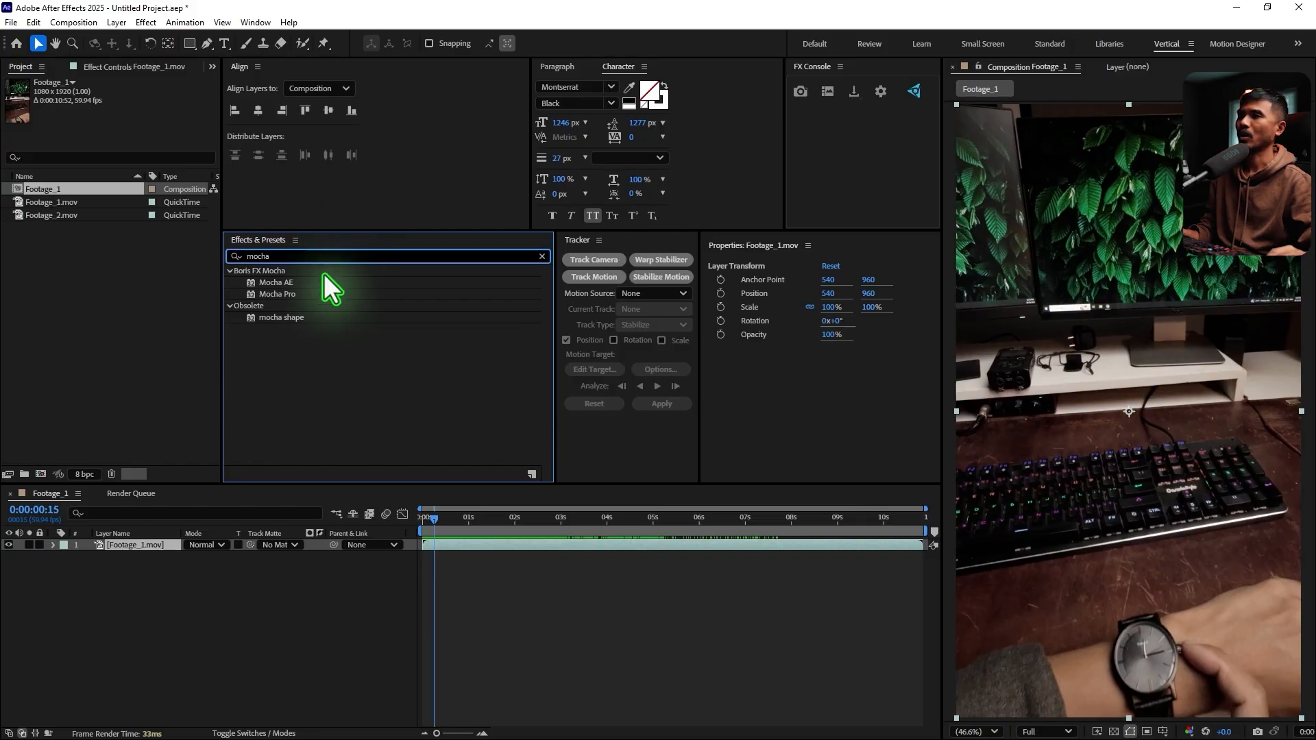
double_click(286, 282)
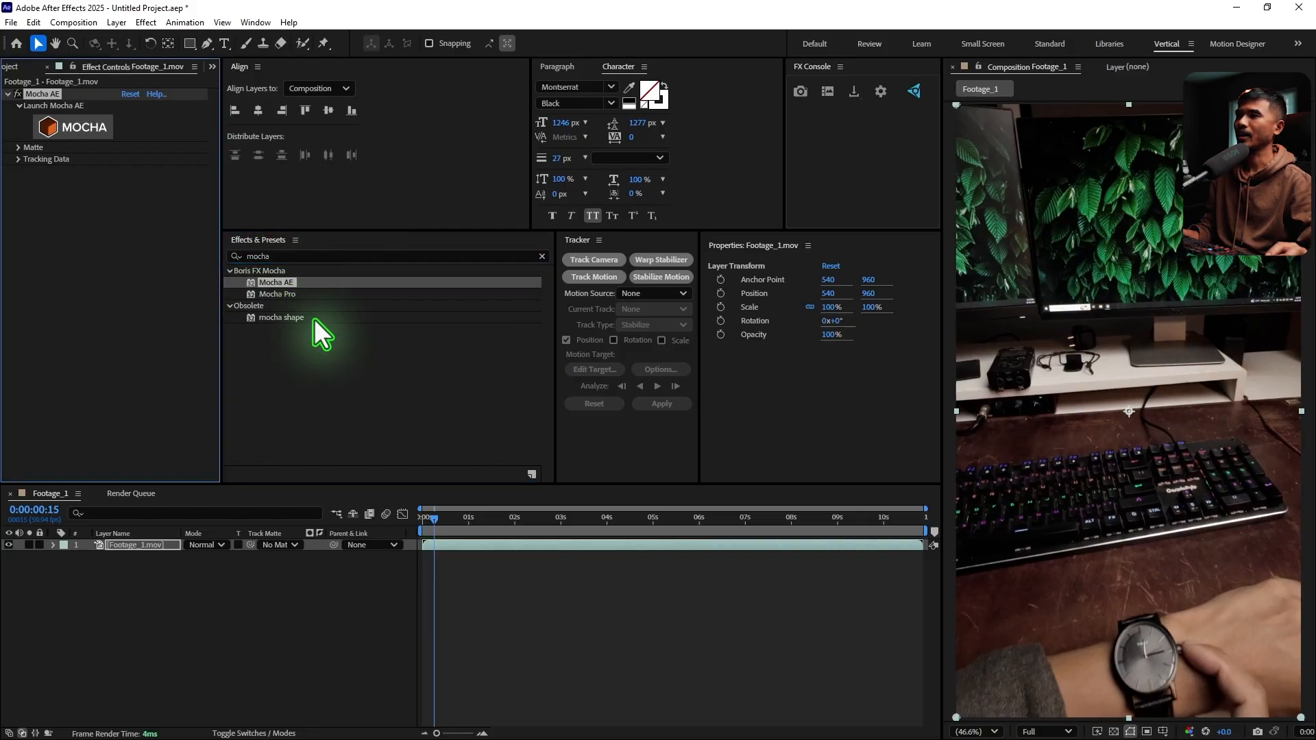
click(81, 131)
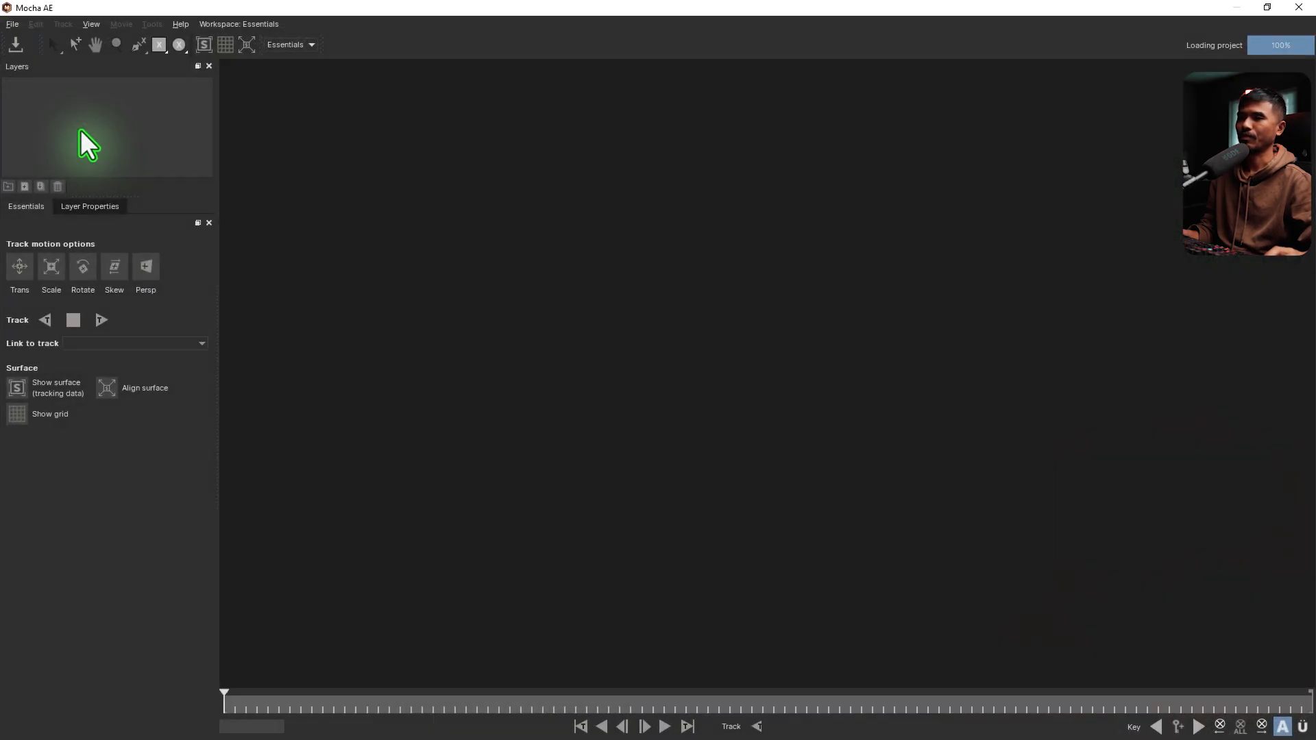
Outline the back of the hand beside the watch with a closed spline on the first frame
drag(249, 709, 206, 714)
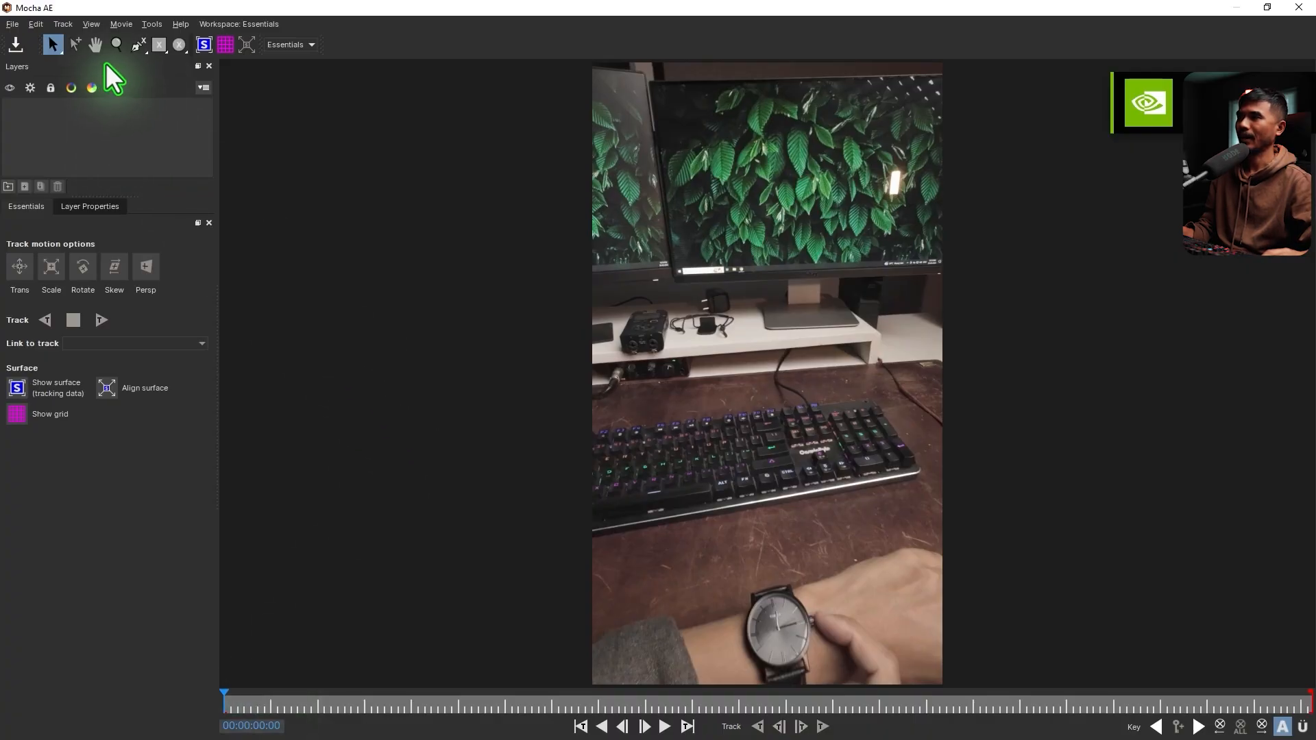
click(137, 50)
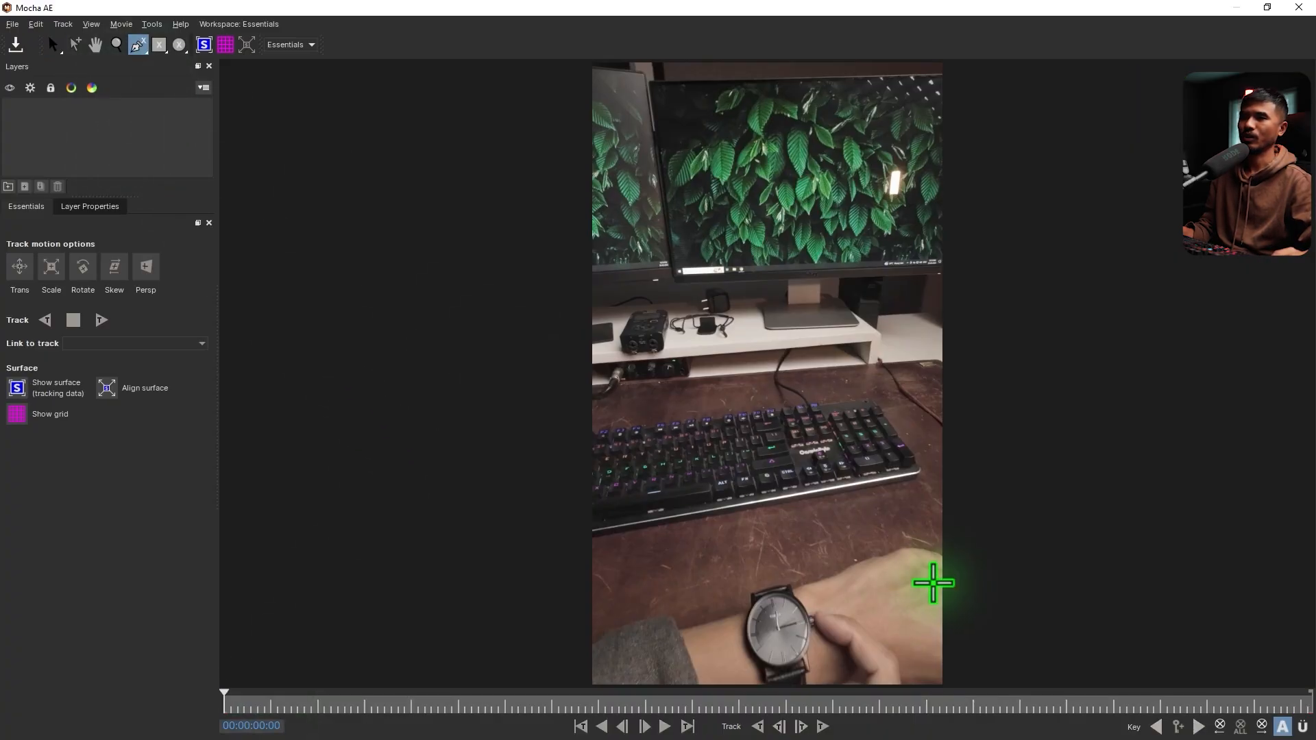
click(899, 558)
click(922, 575)
click(937, 586)
click(937, 623)
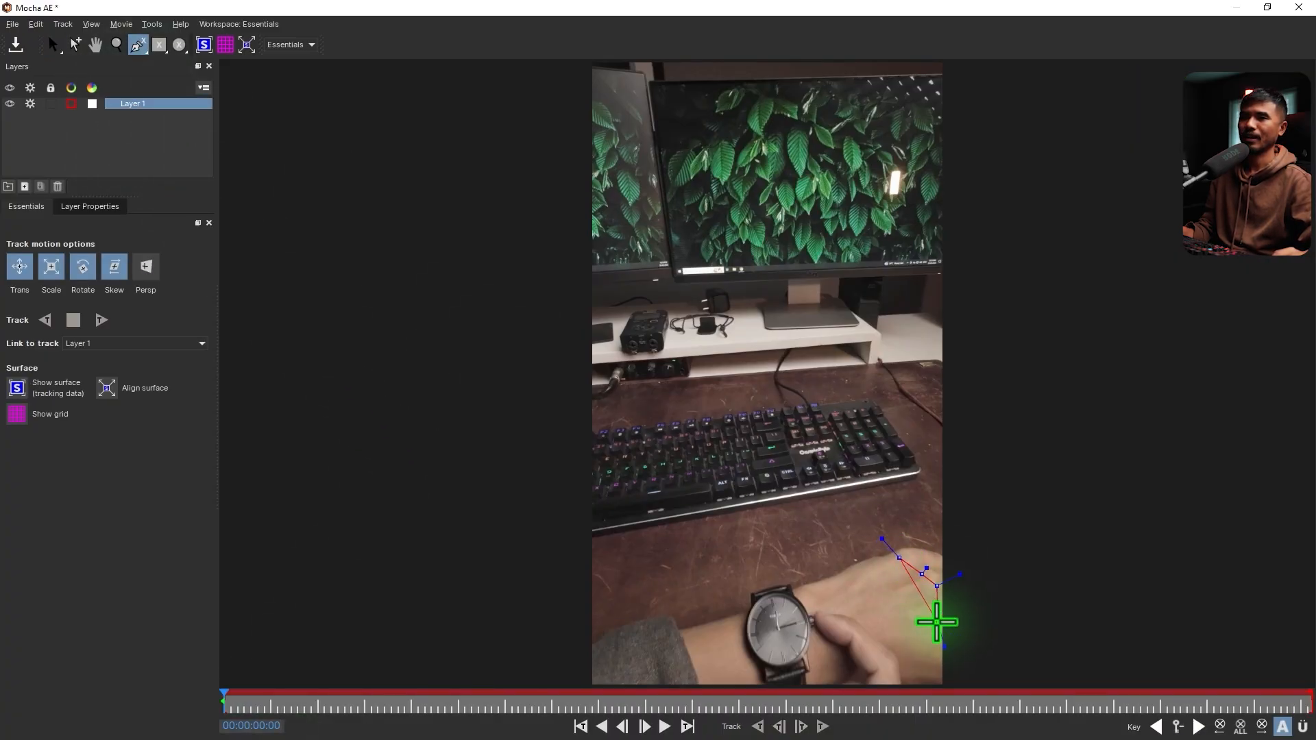
click(942, 634)
click(943, 666)
click(920, 664)
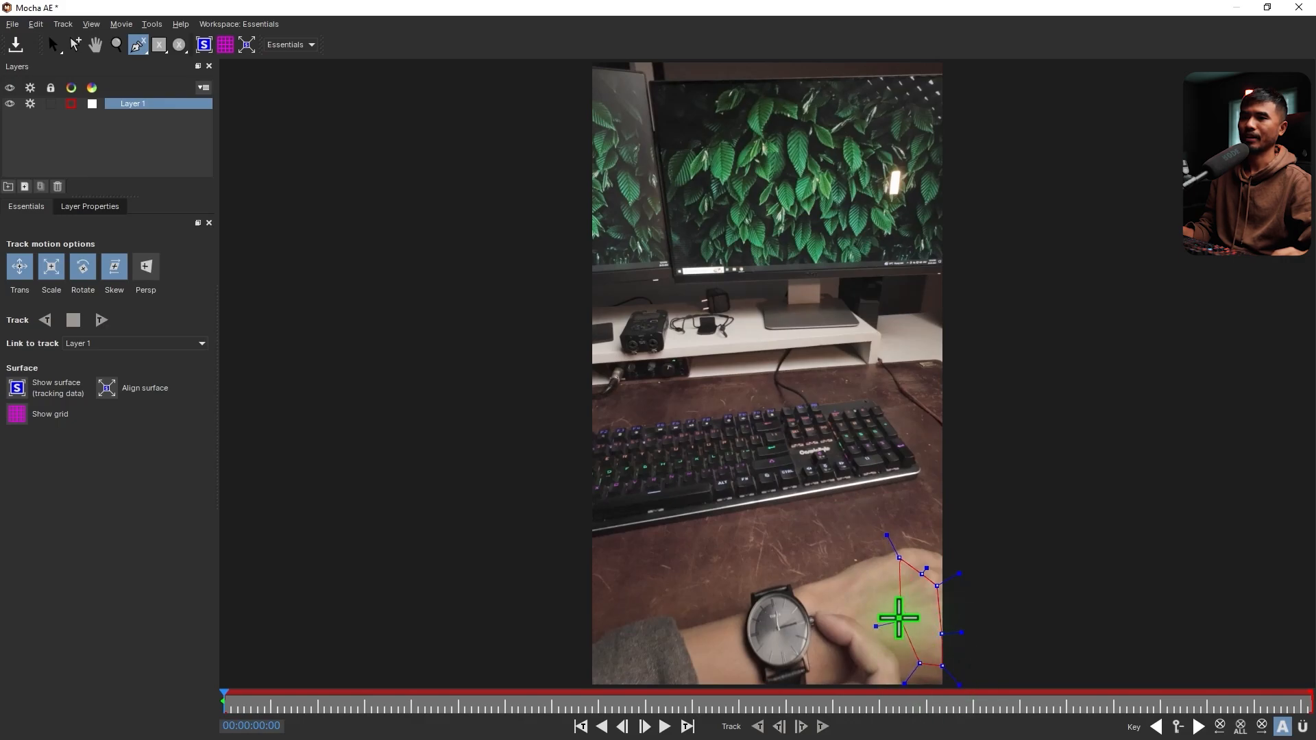
right_click(877, 571)
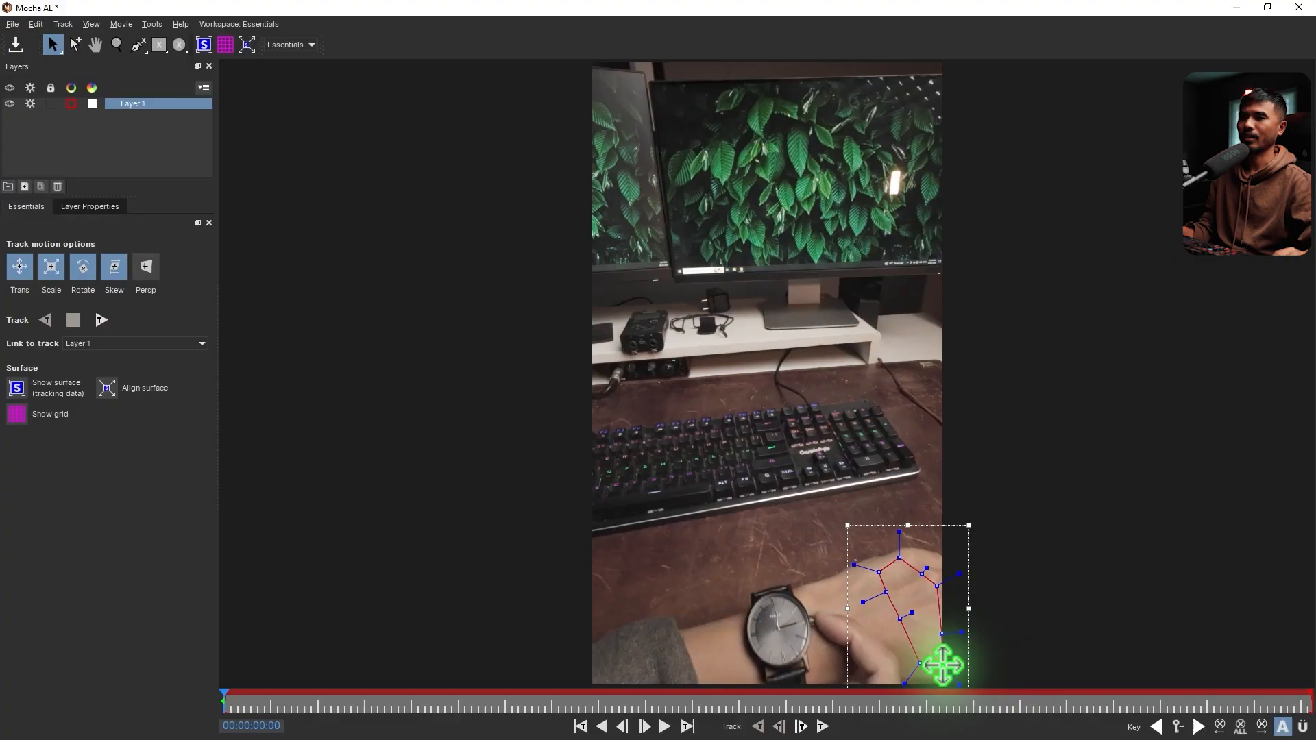
drag(943, 665, 940, 667)
Track the hand shape forward through the clip and dismiss the tracking messages
click(823, 727)
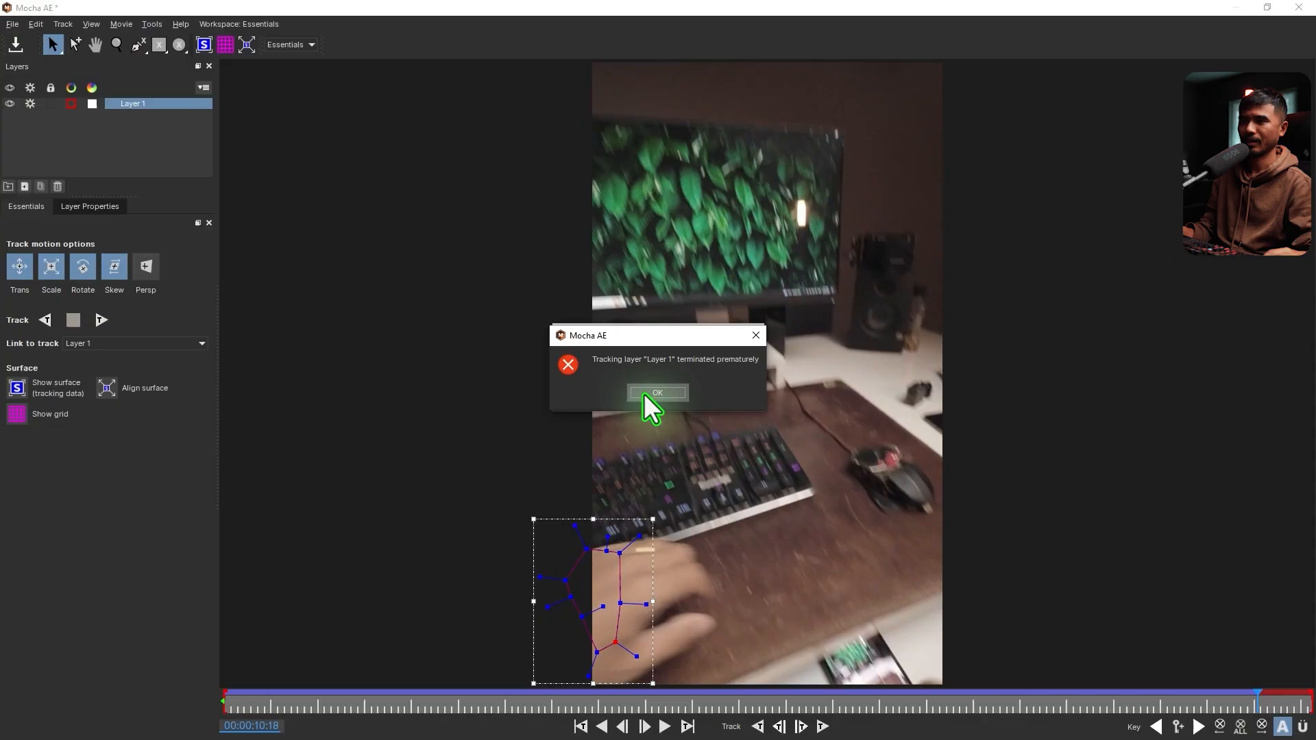
drag(629, 334, 914, 338)
click(941, 395)
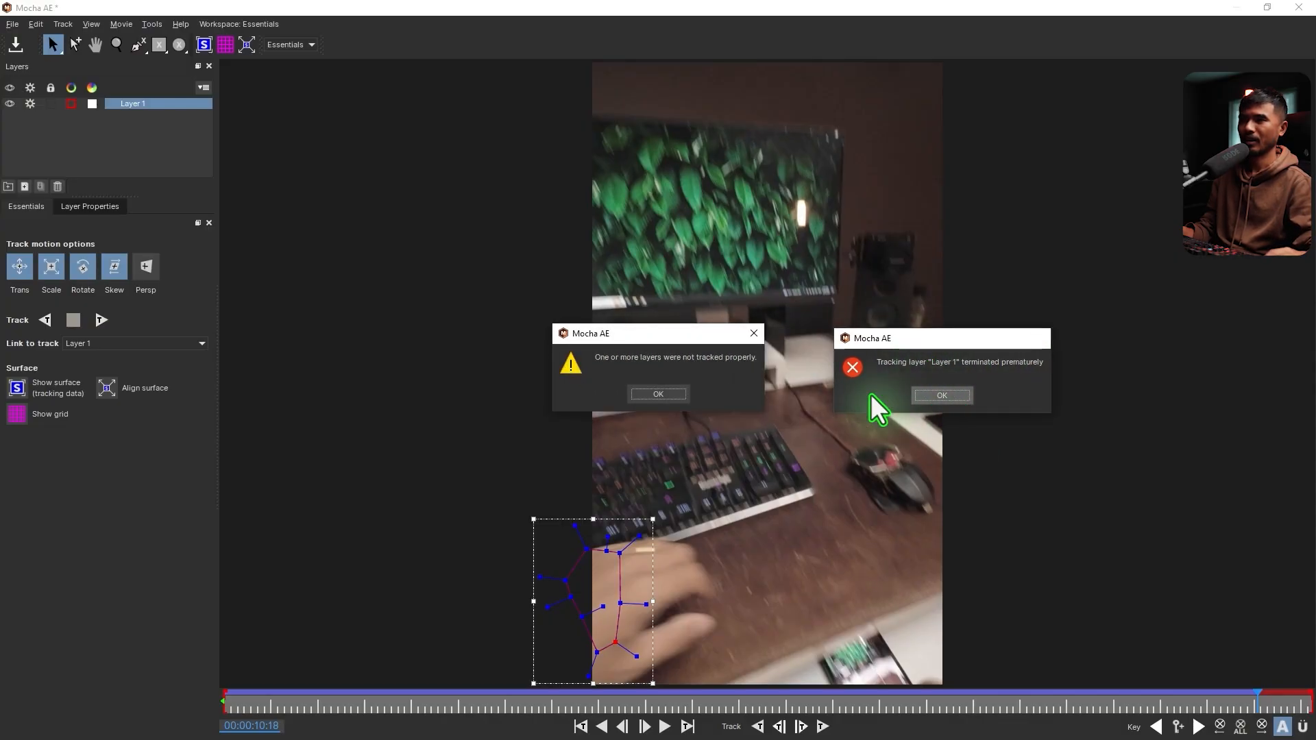
click(658, 394)
Review the hand track back to the first frame, and save and close the Mocha project
drag(1258, 694, 411, 688)
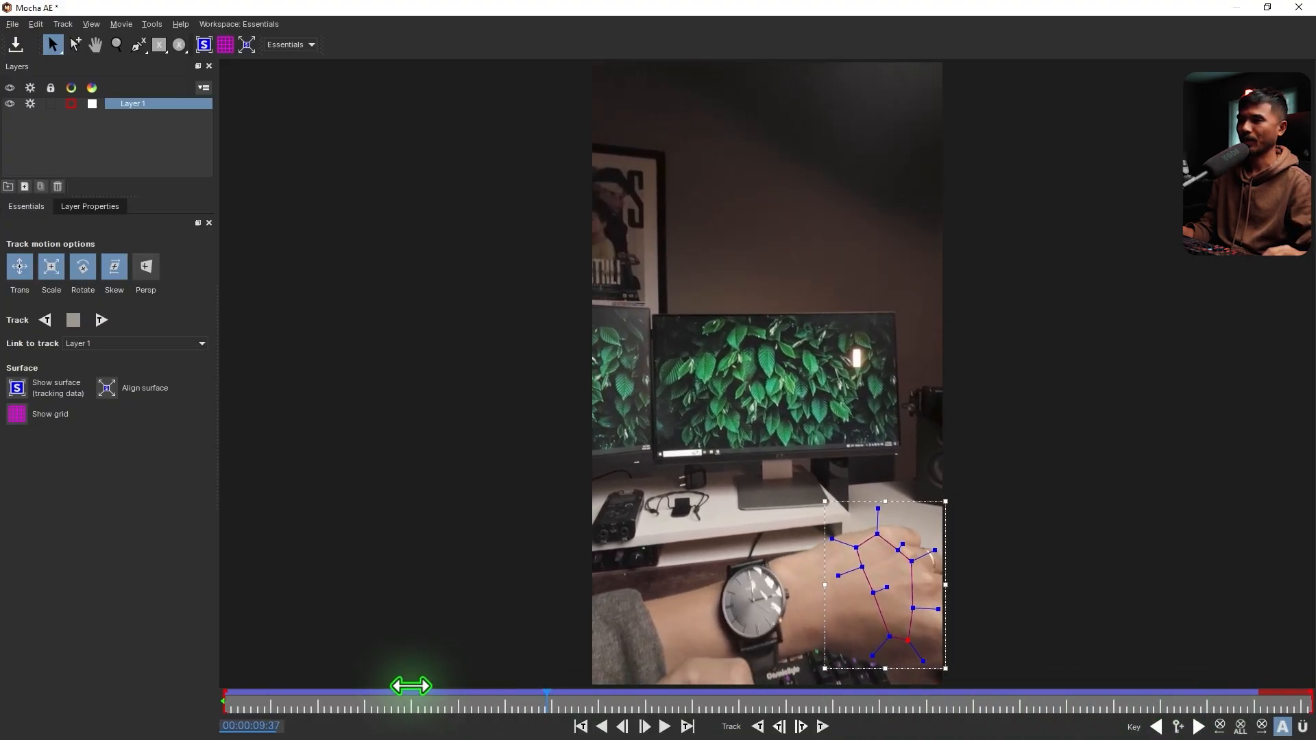
drag(704, 719, 226, 720)
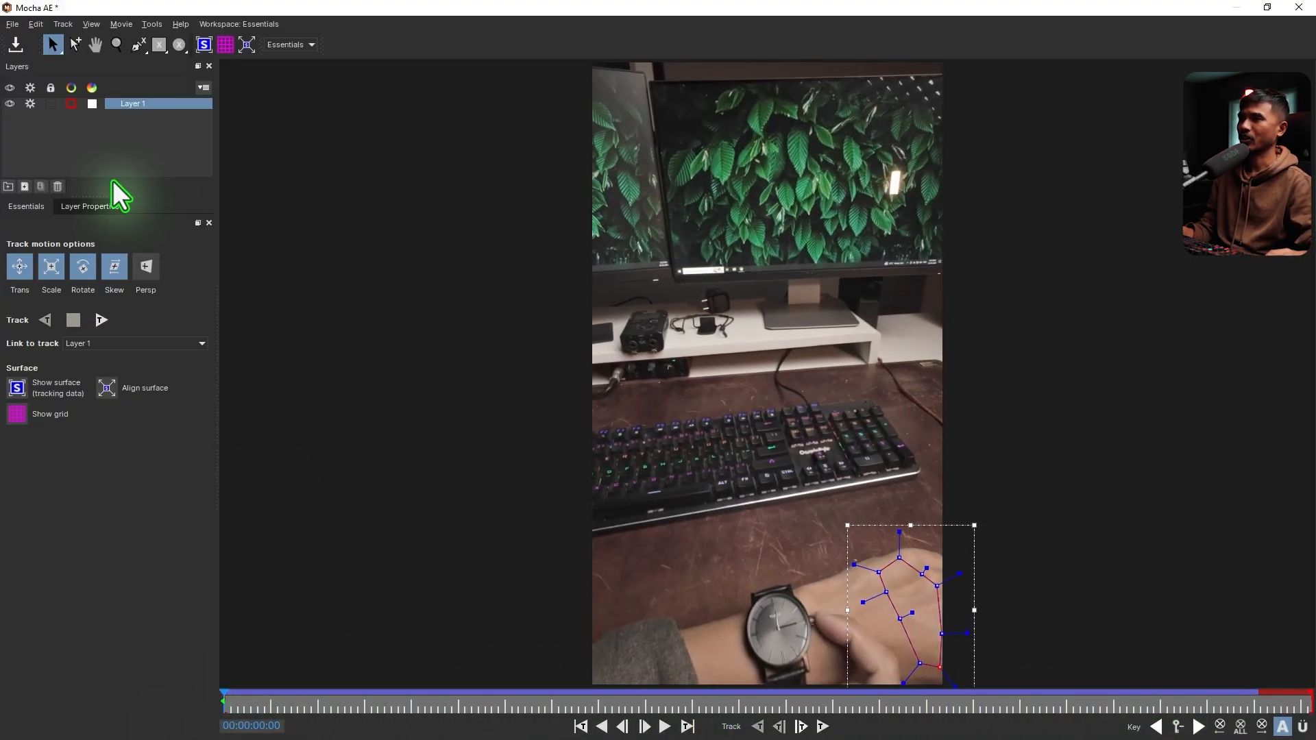
click(1298, 9)
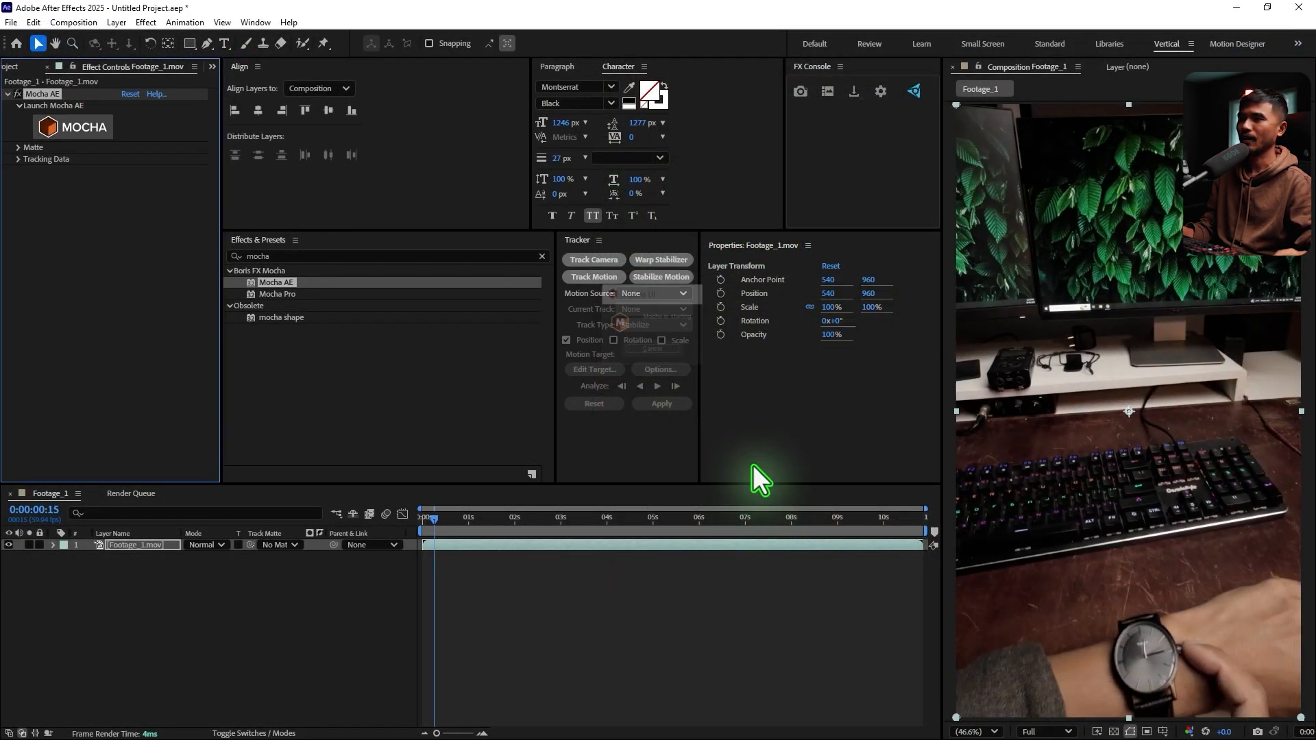
Add a null object to the Footage_1 composition and rename it "Tracking info"
click(582, 590)
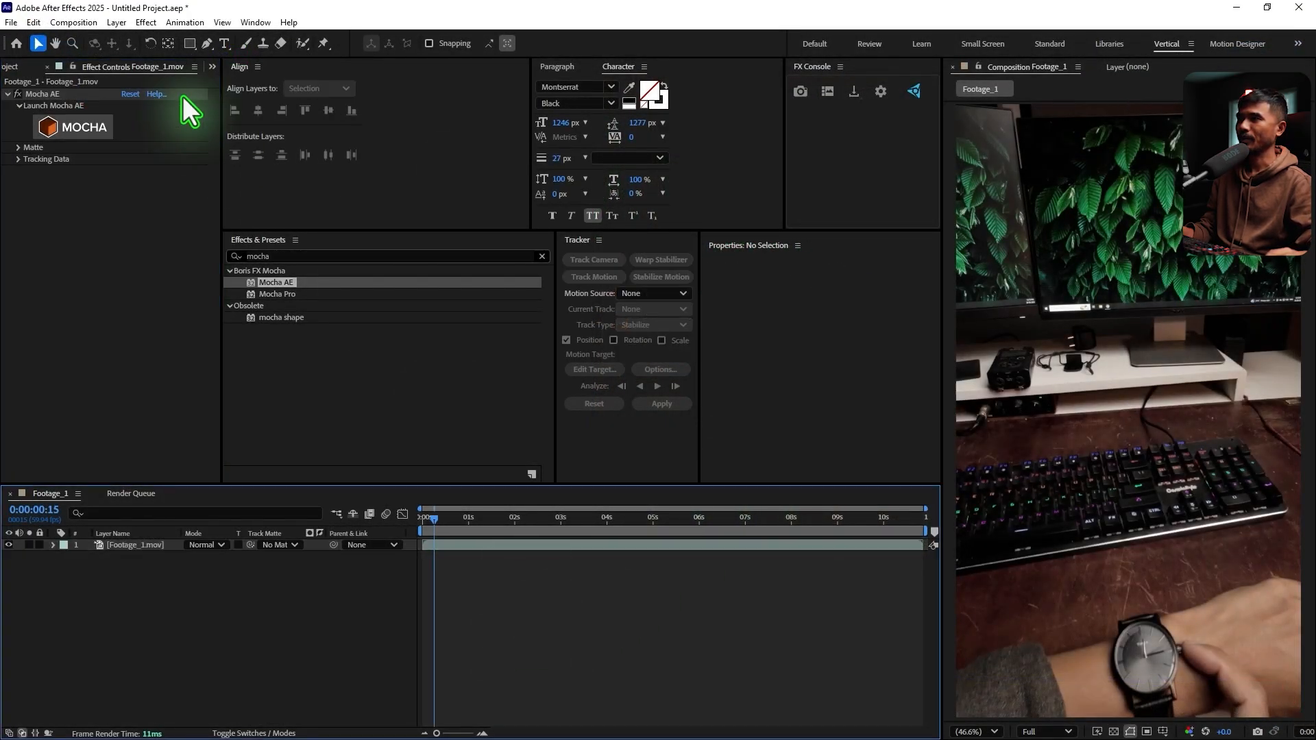
click(117, 22)
mouse_move(144, 38)
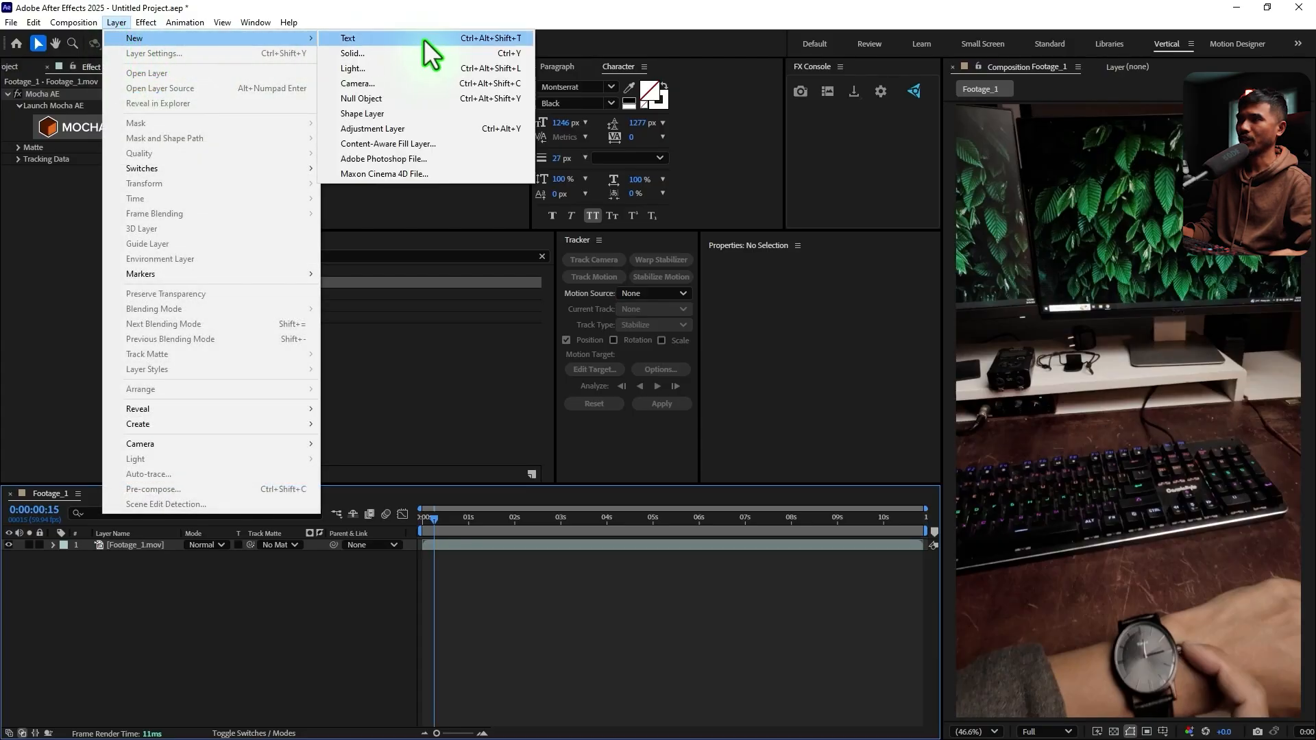
click(405, 97)
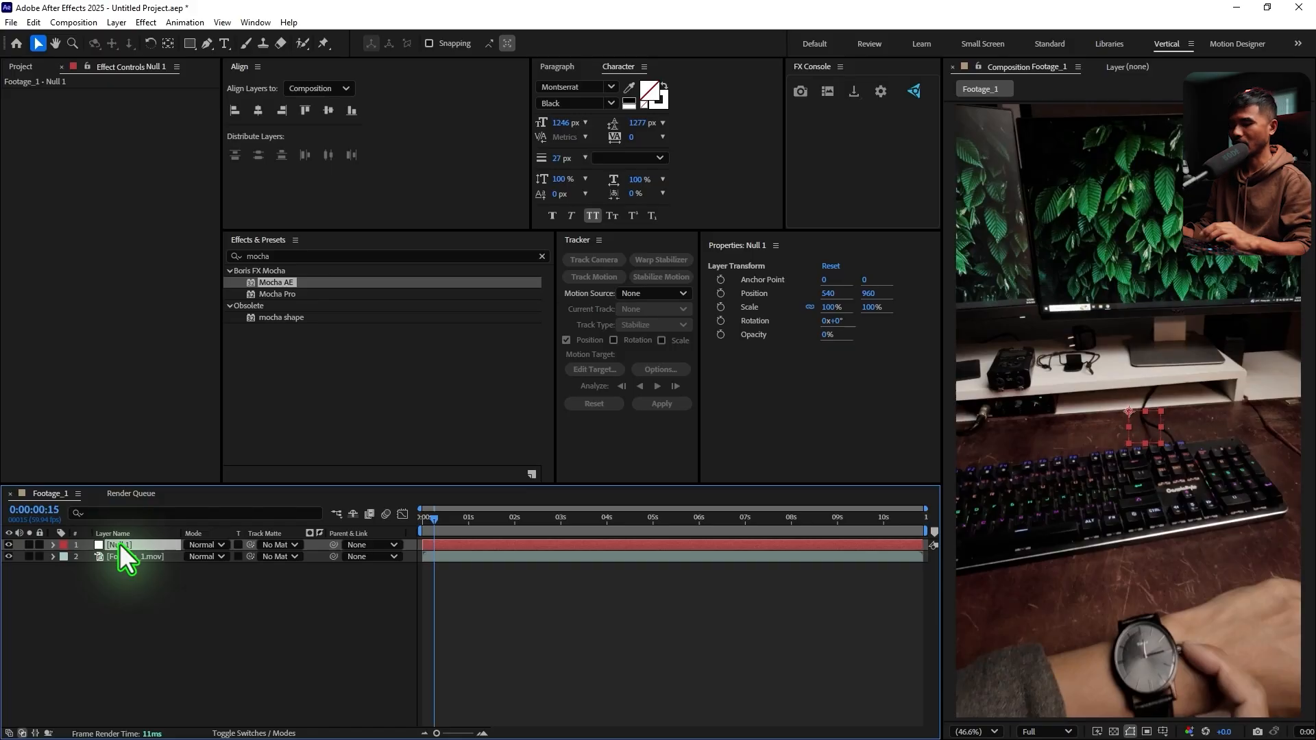
key(Return)
text(T)
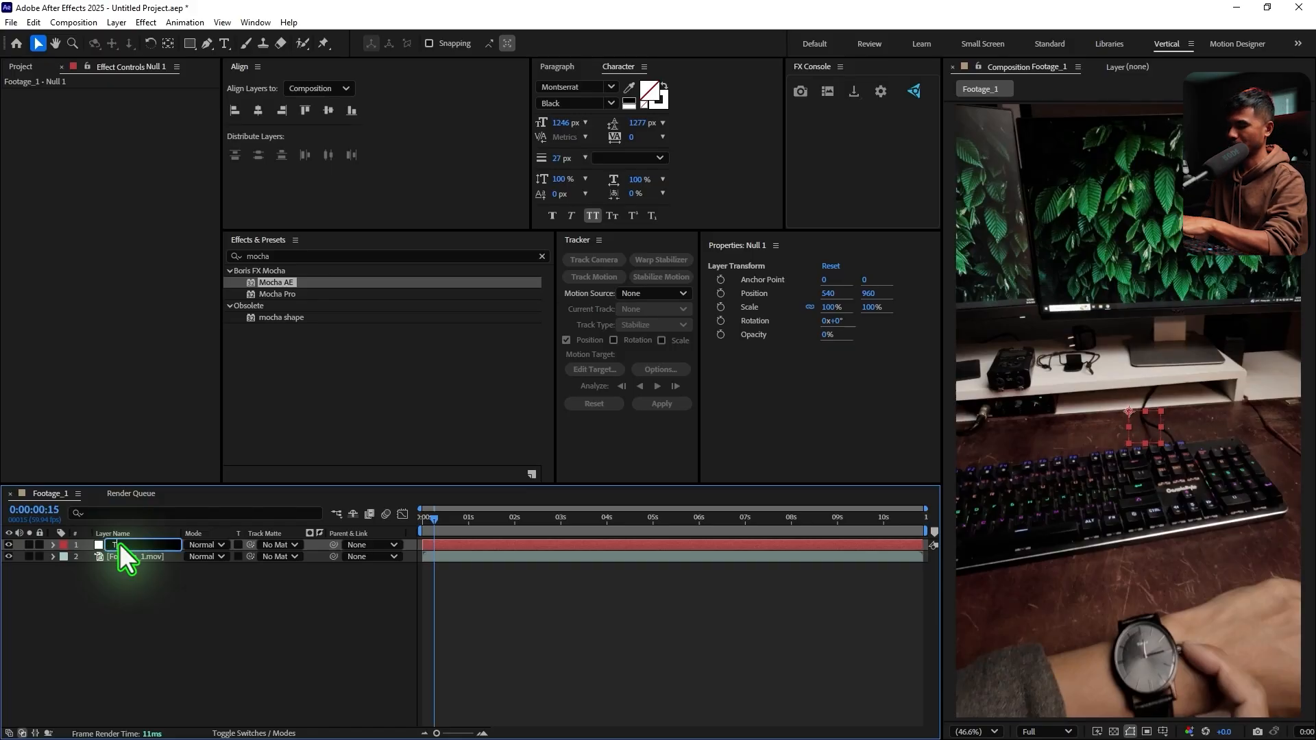
text(racking info)
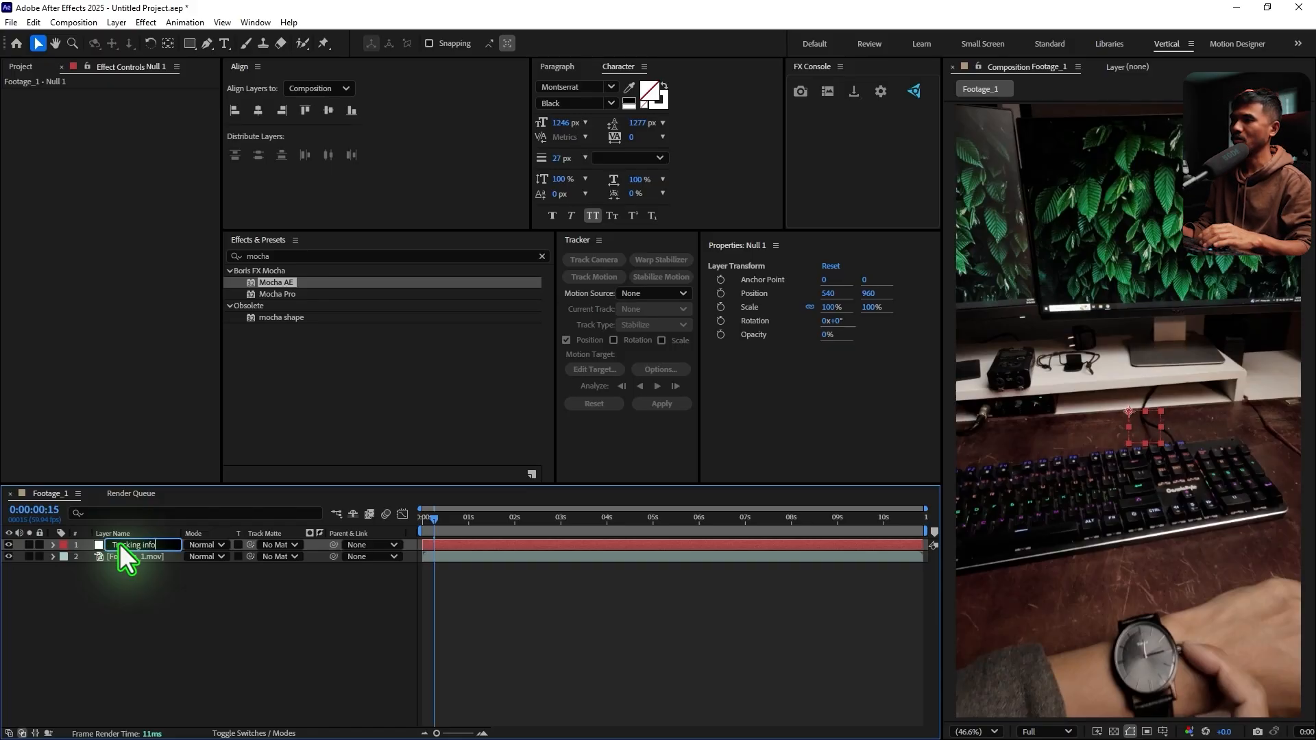
key(Return)
Create the track data in the Mocha AE effect on the Footage_1.mov layer
click(132, 556)
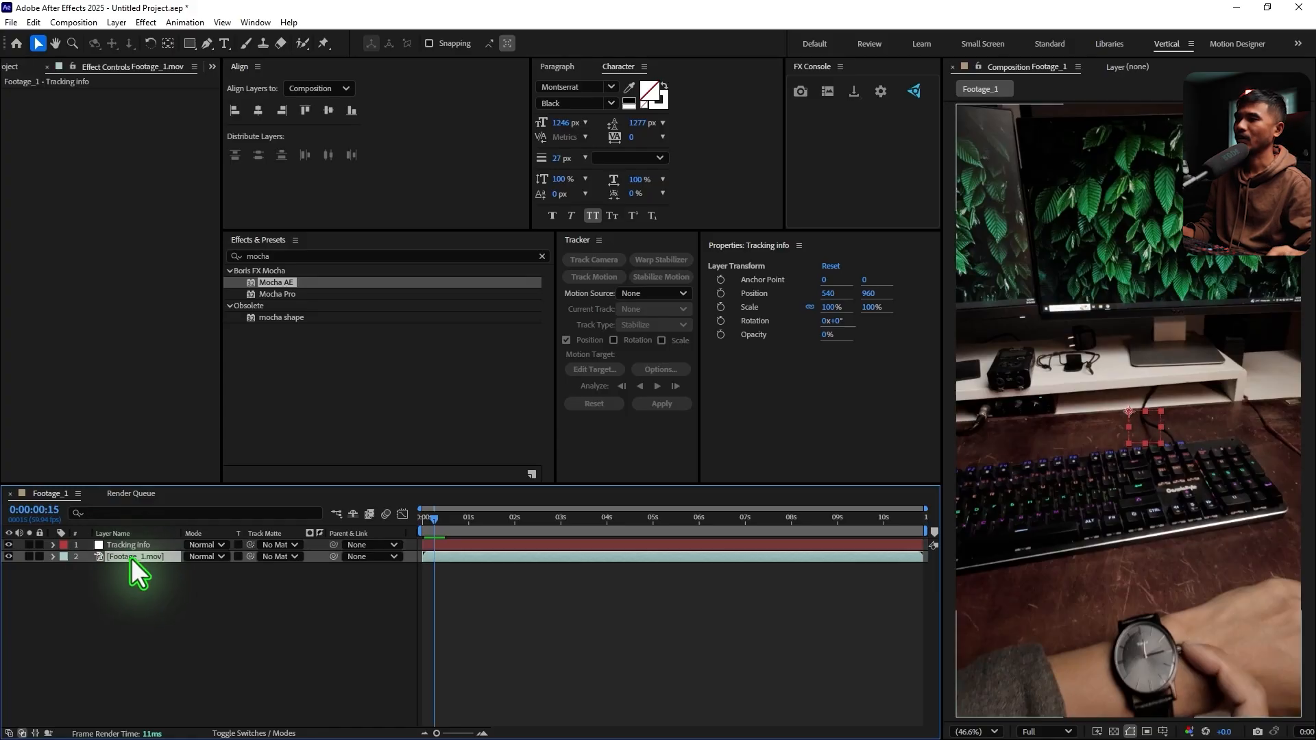
click(17, 162)
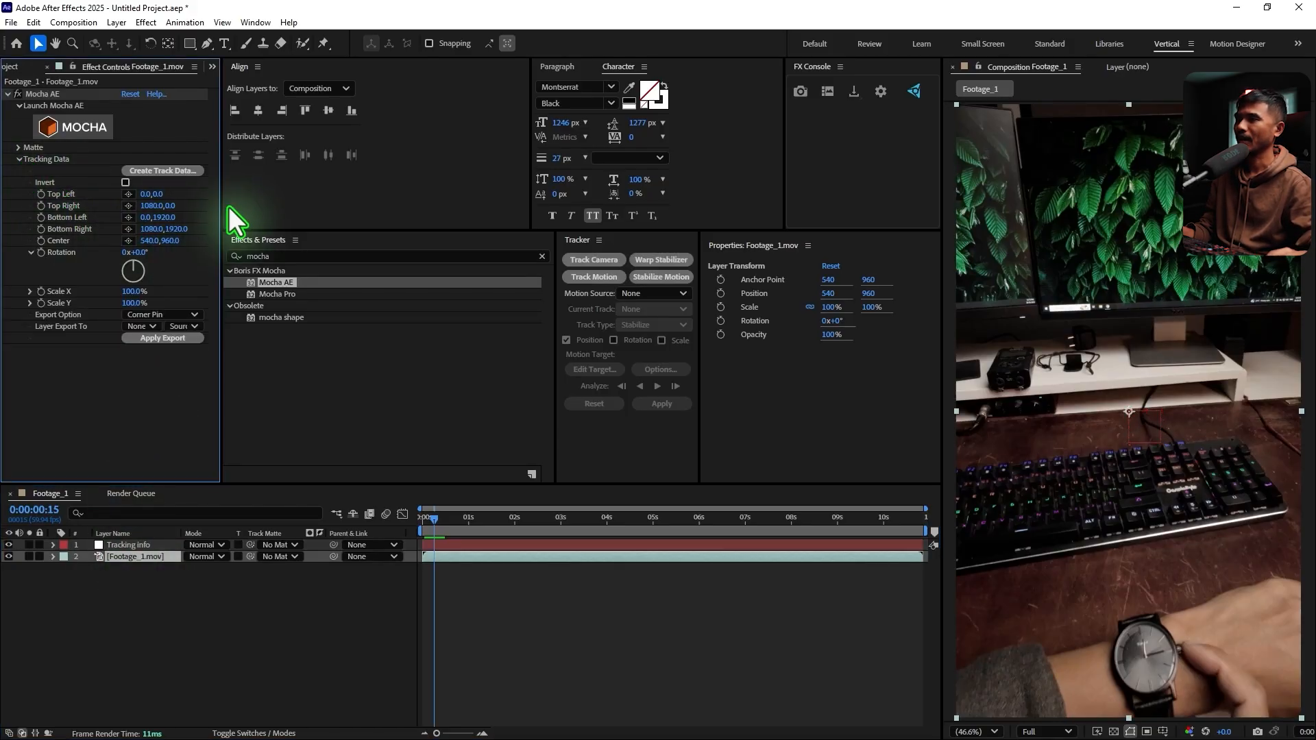
click(170, 171)
Export the Mocha tracking data as Transform to the Tracking info layer from the first frame
click(150, 311)
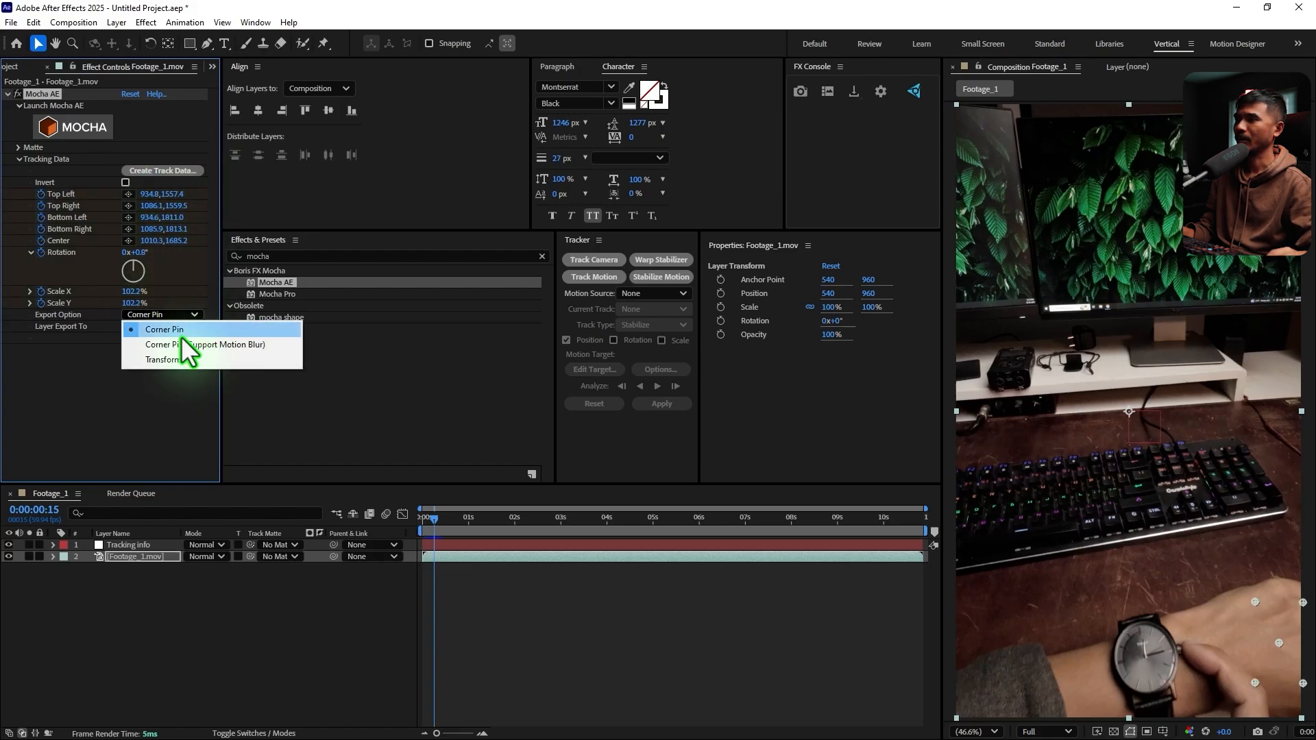
click(189, 359)
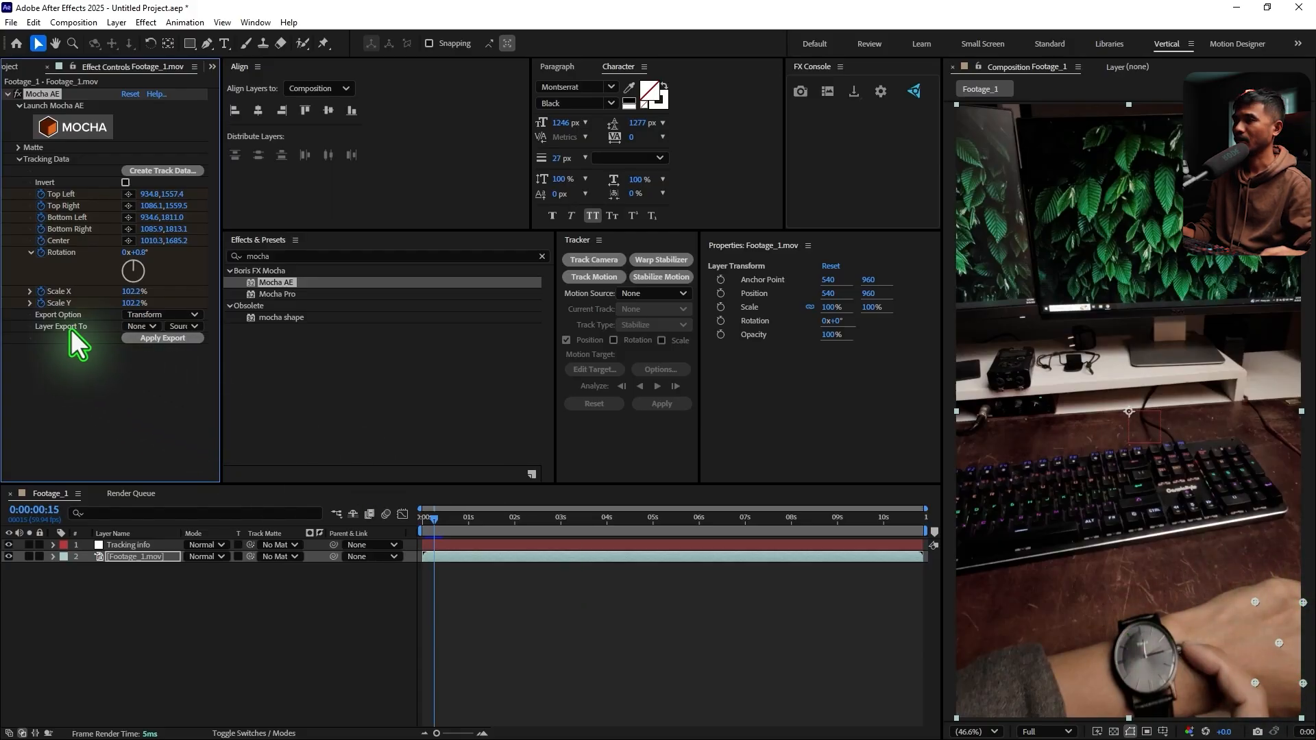
click(141, 326)
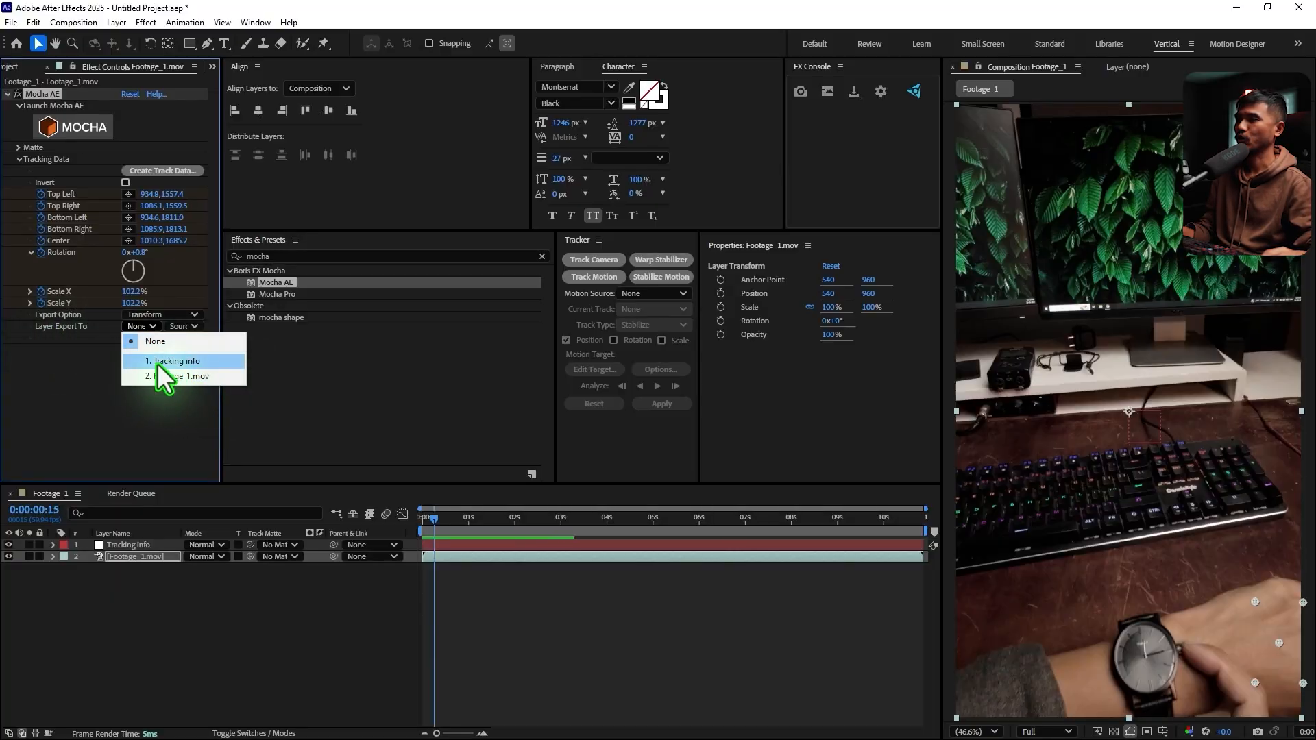
click(175, 362)
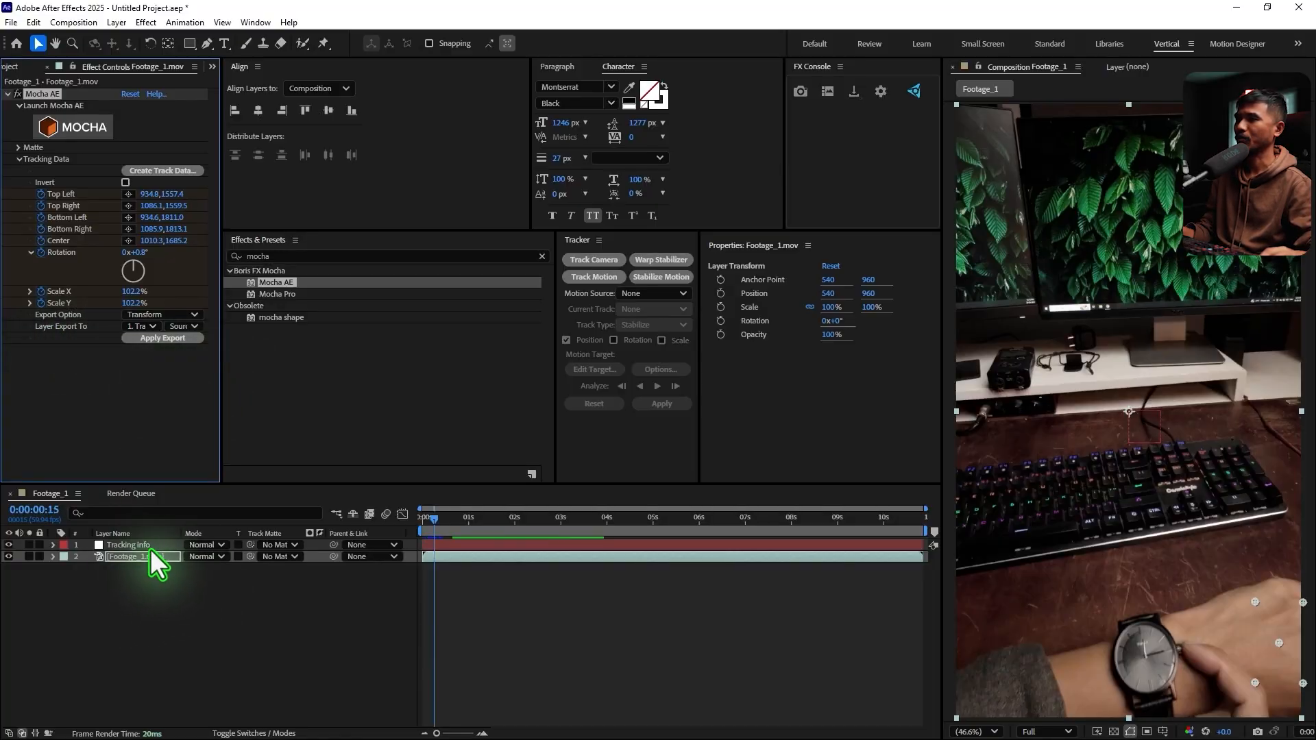
drag(636, 524, 416, 528)
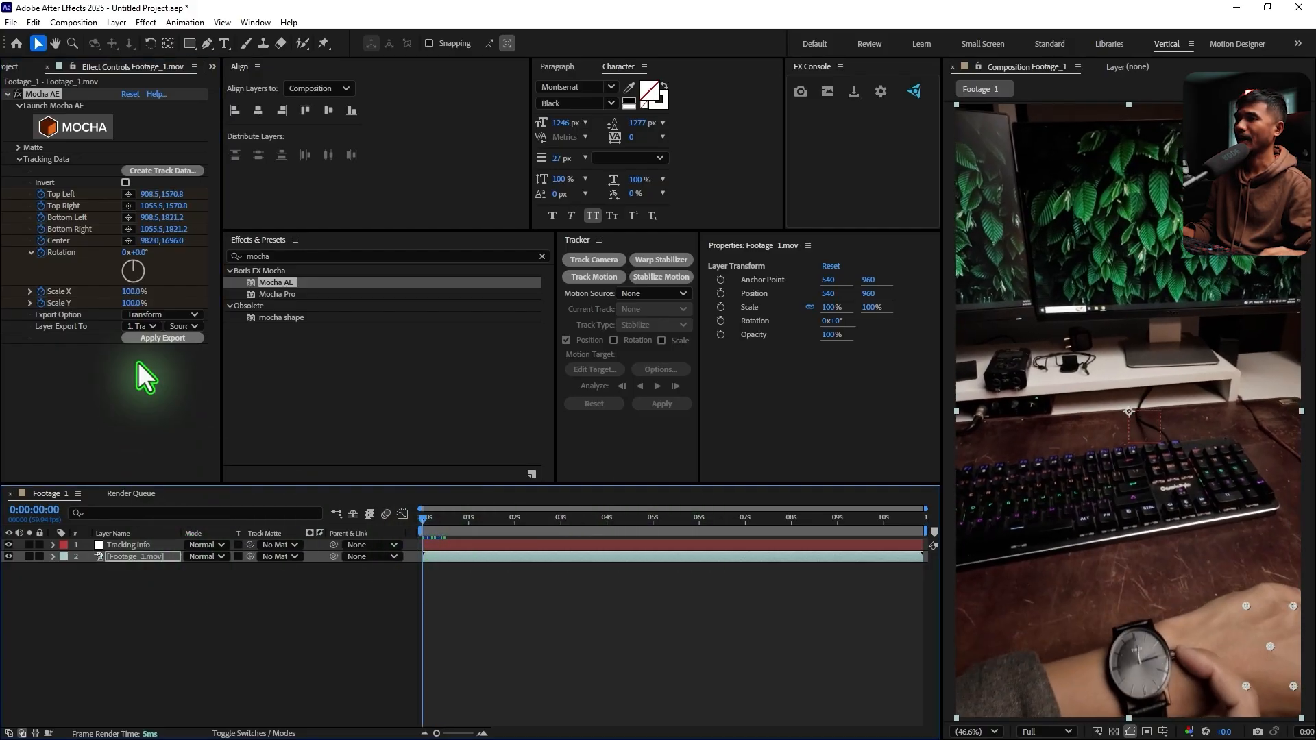
click(140, 338)
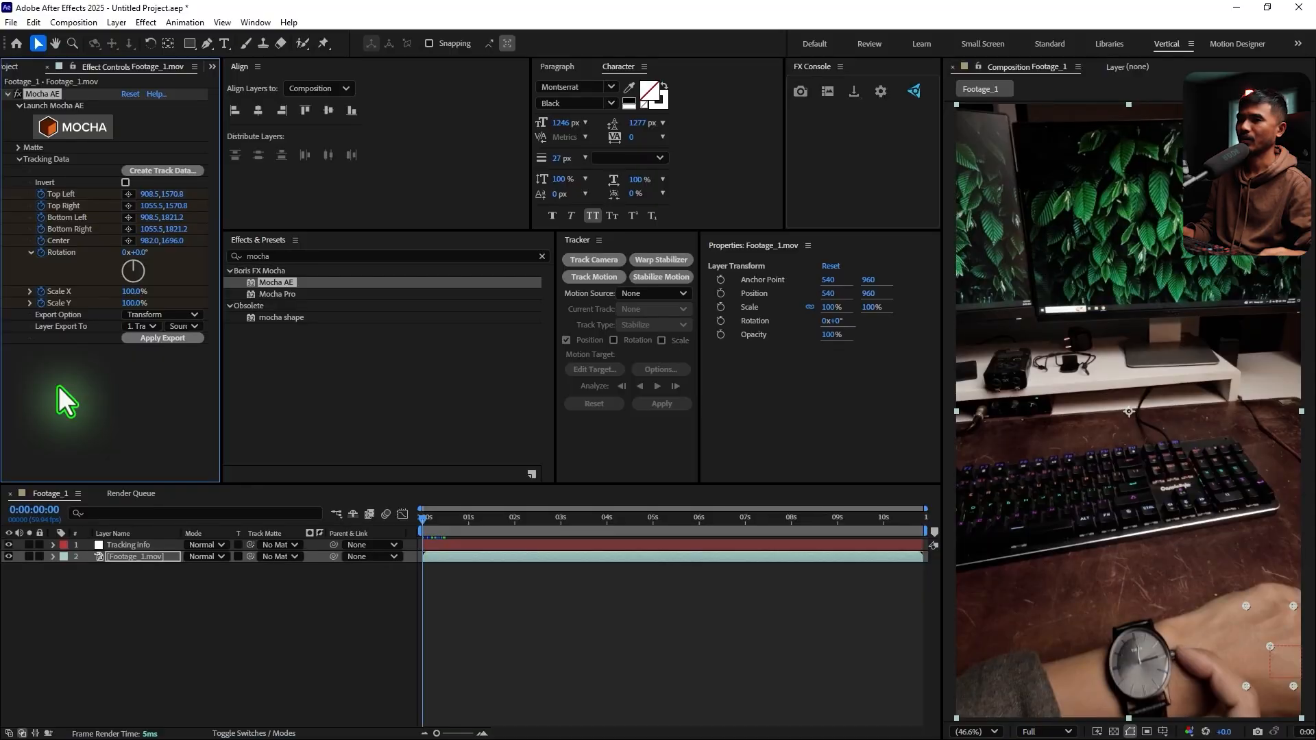
Scrub through the timeline to check how the Tracking info null follows the hand
drag(433, 520, 187, 632)
click(142, 544)
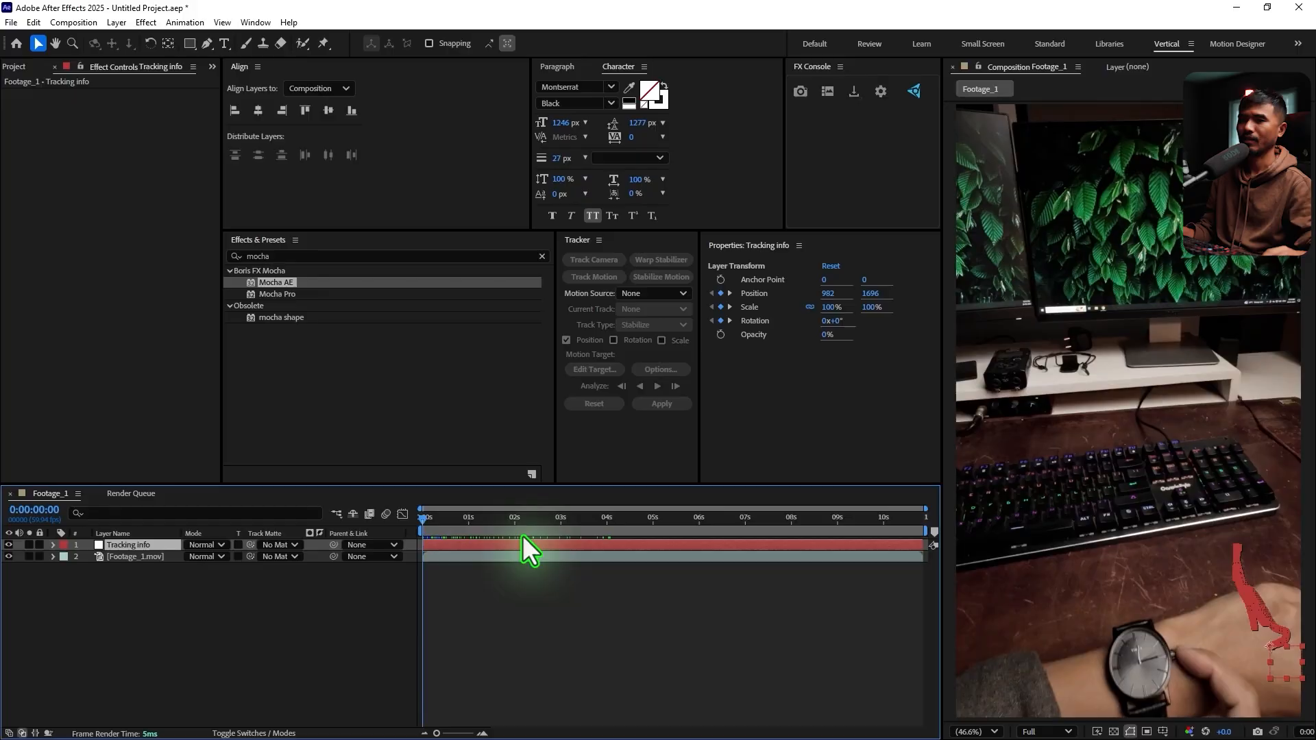
drag(430, 517, 191, 617)
click(190, 617)
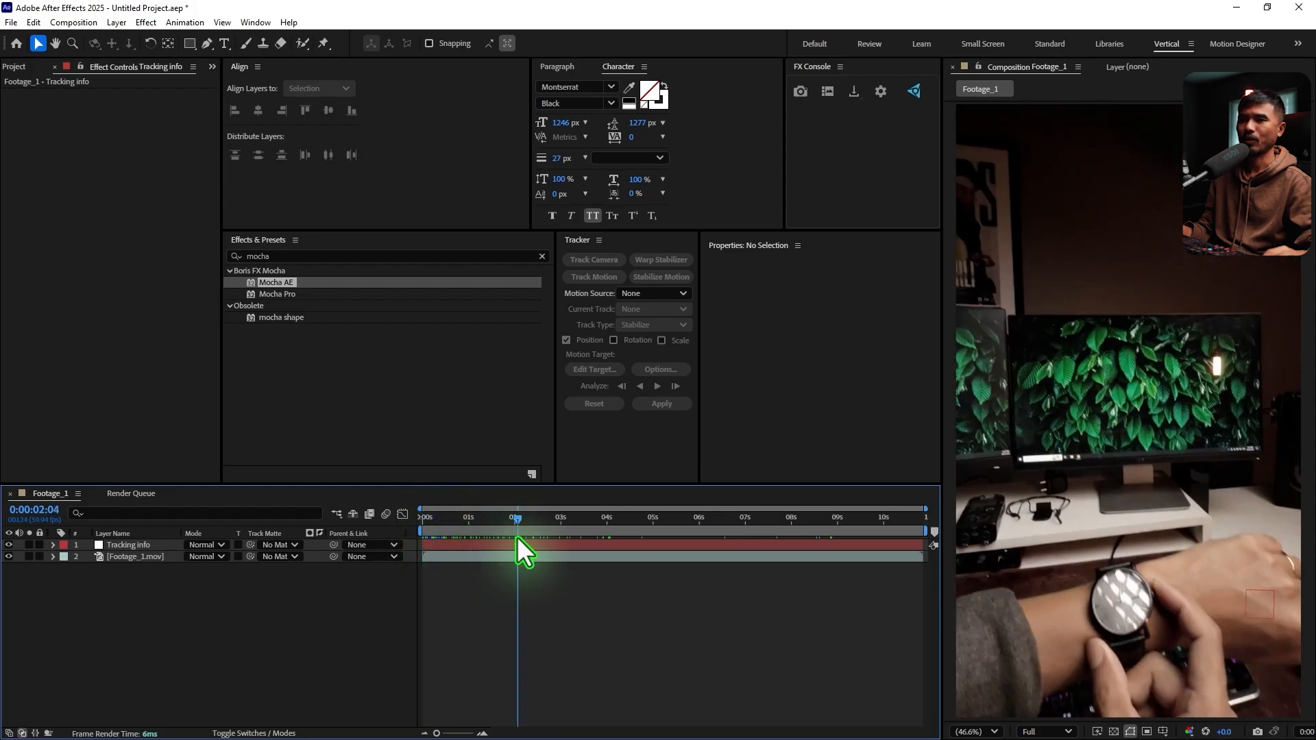
Return the Footage_1 timeline to the start and create a new 1080 × 1920 px composition named Video_1
click(15, 62)
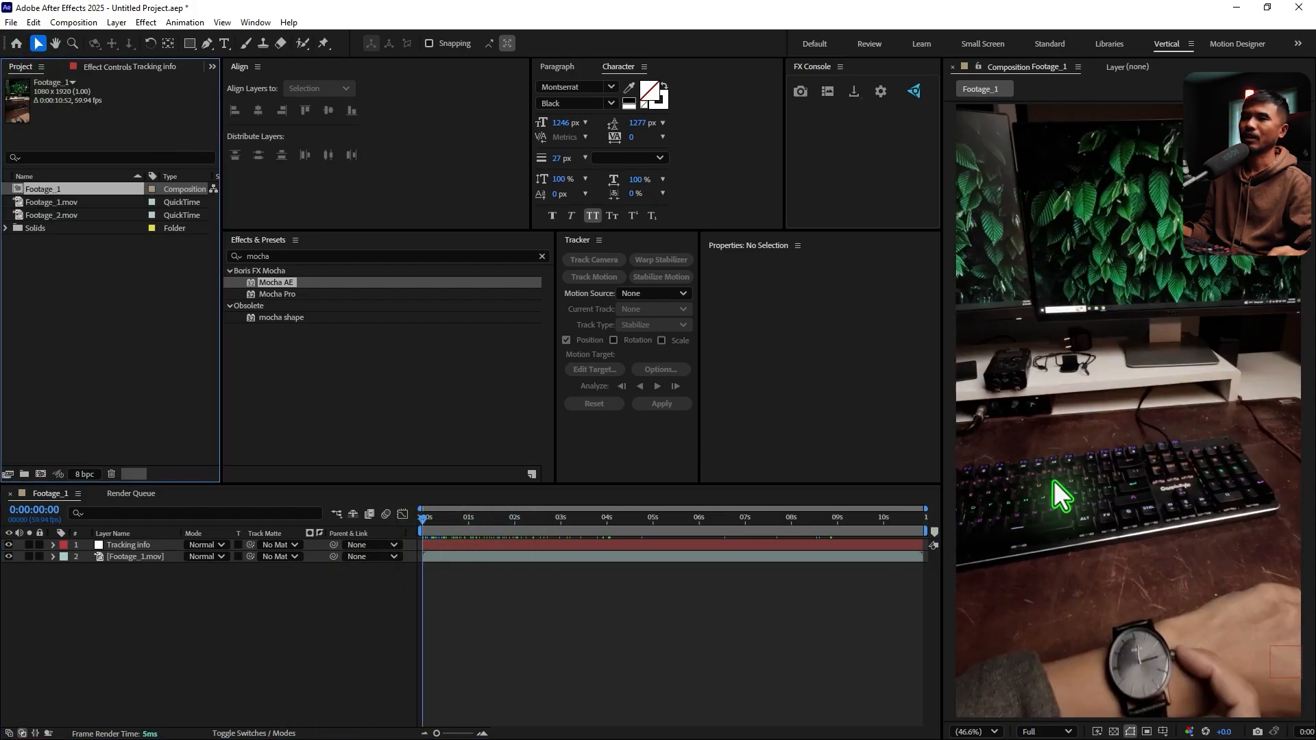
drag(427, 520, 229, 640)
click(74, 21)
click(90, 48)
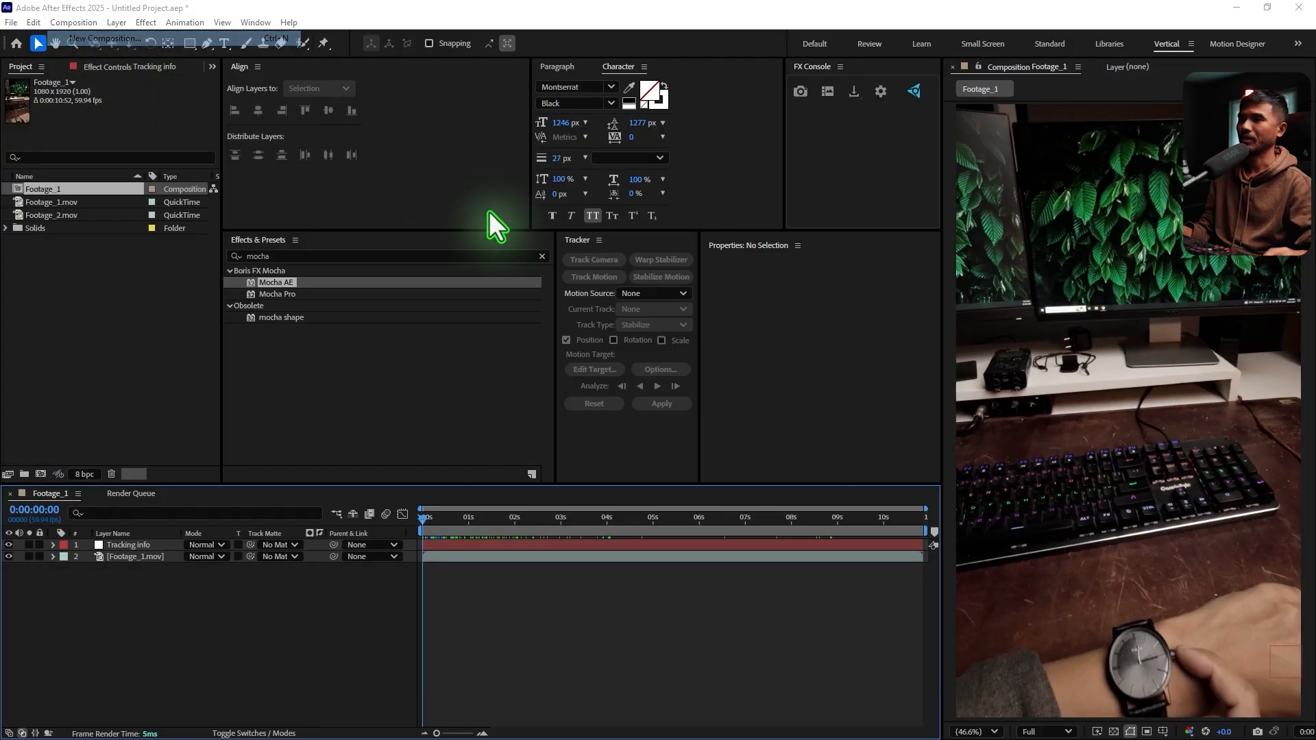
text(Video_1)
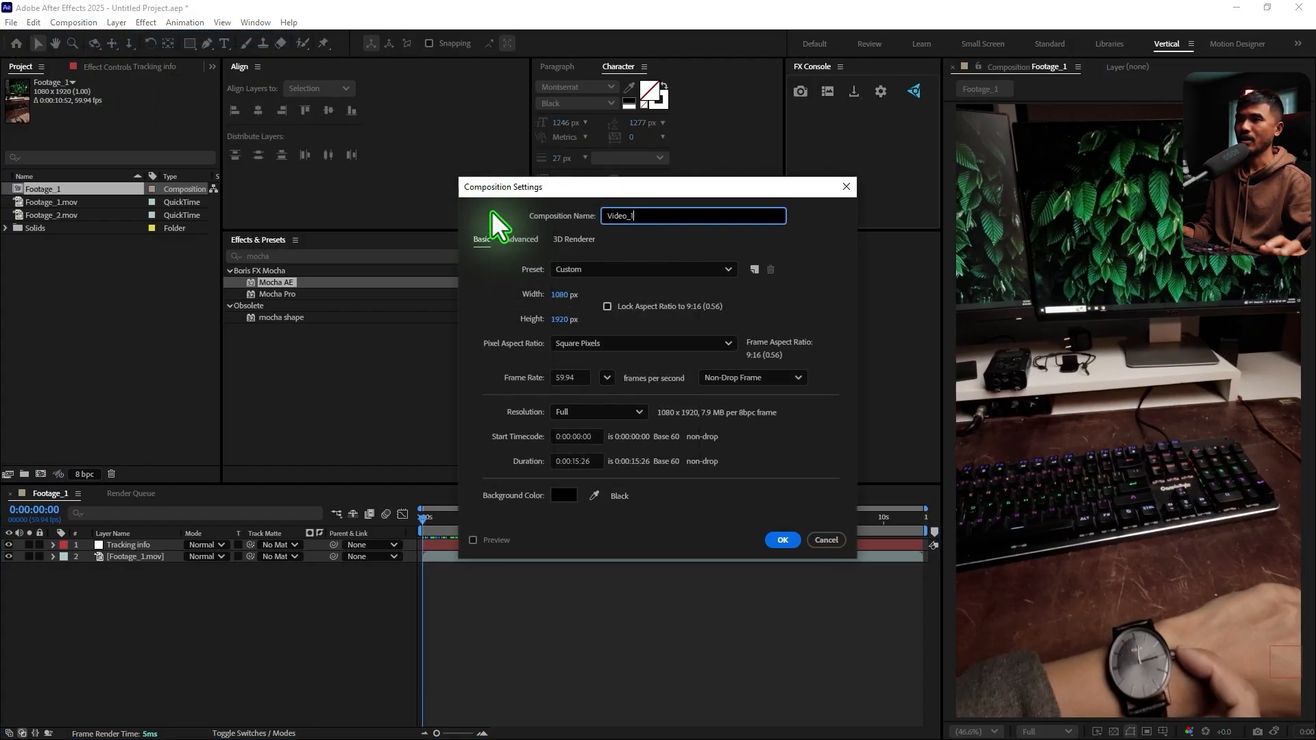
click(783, 542)
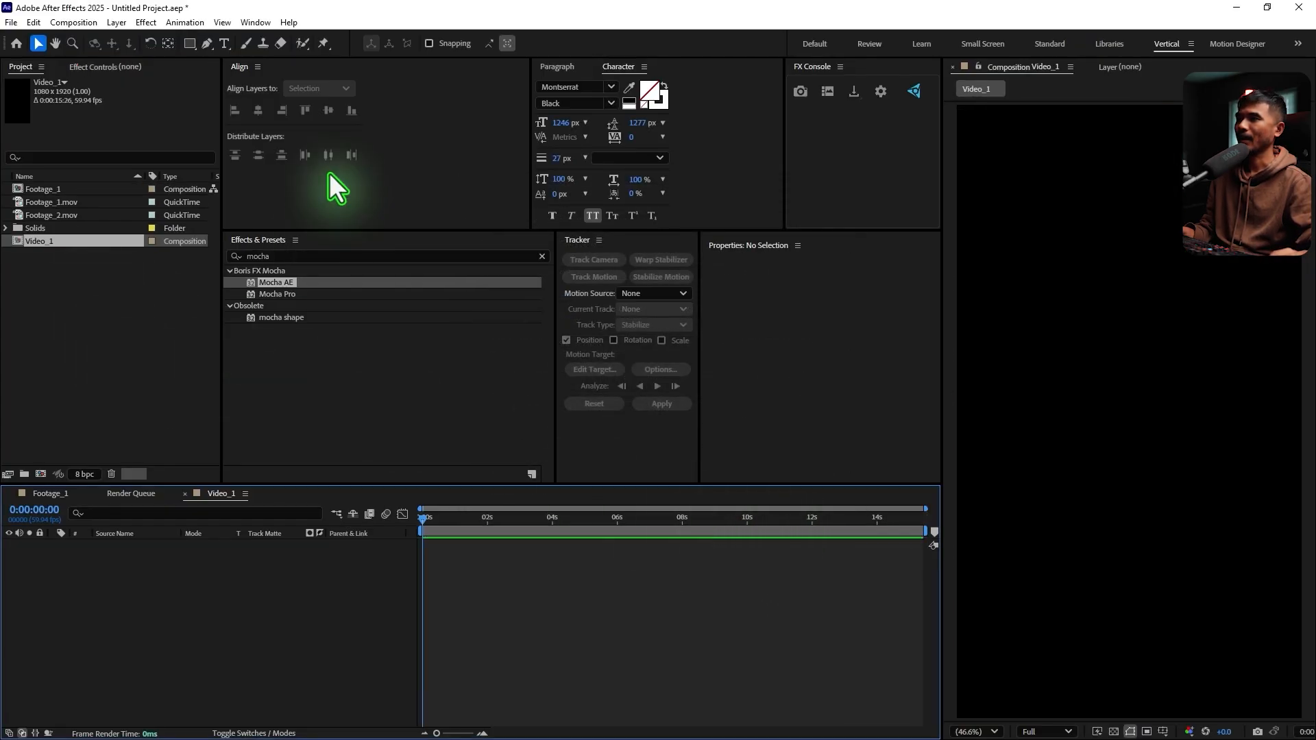
Draw a rectangle of about 1016 × 1868 px in Video_1 and rename its shape layer "mask"
click(190, 44)
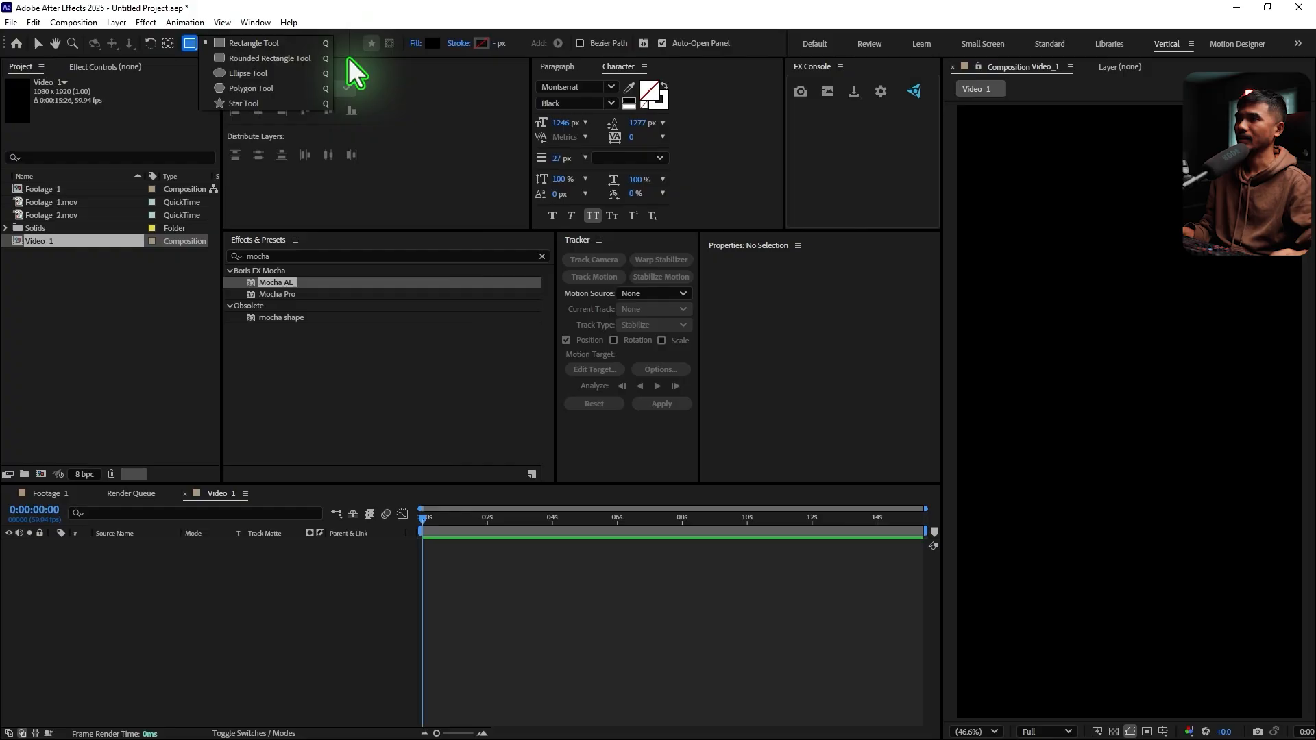
click(261, 46)
scroll(1076, 229, down, 2)
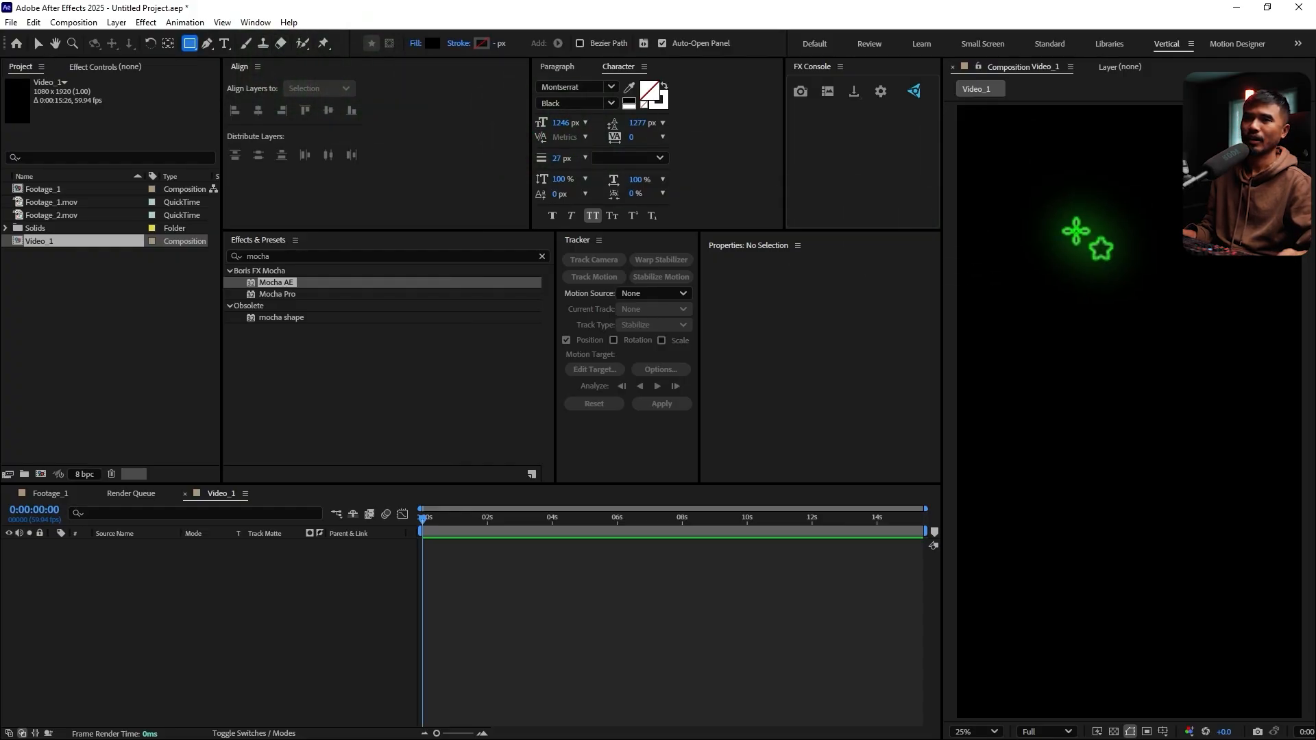
drag(1043, 251, 1217, 570)
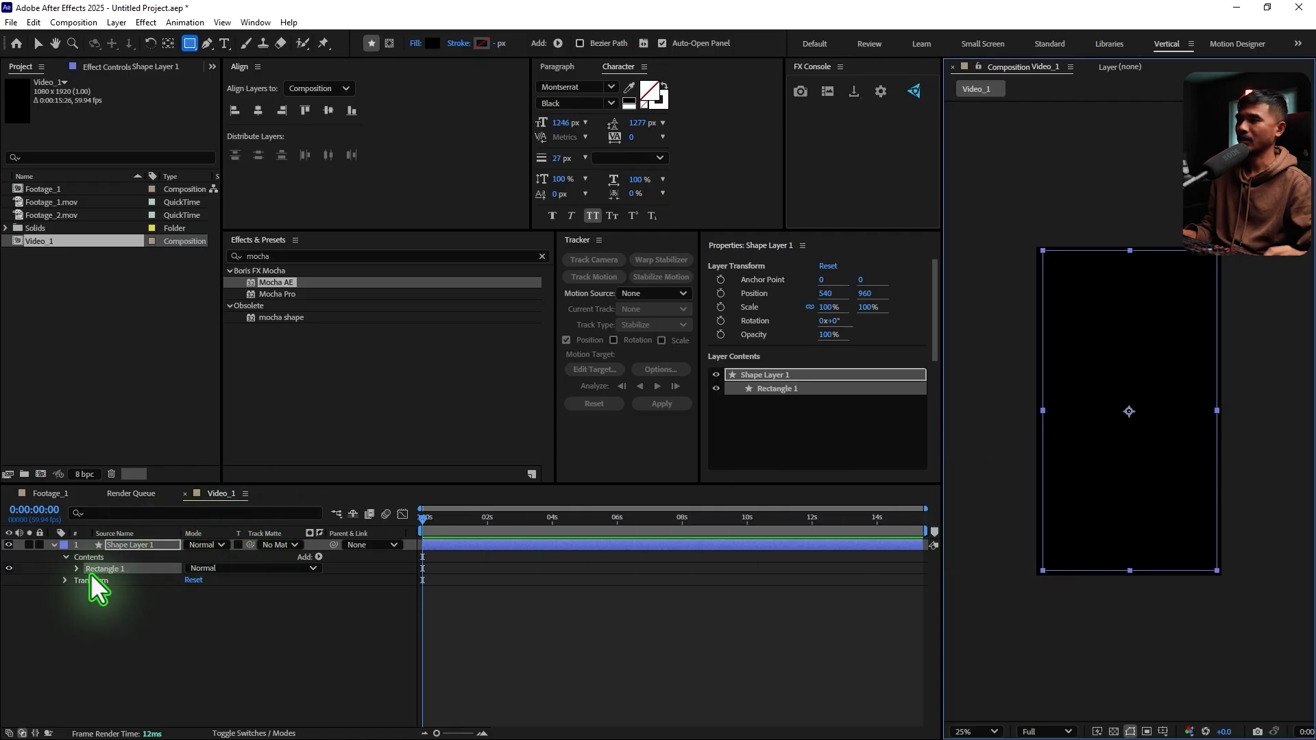
key(Return)
text(m)
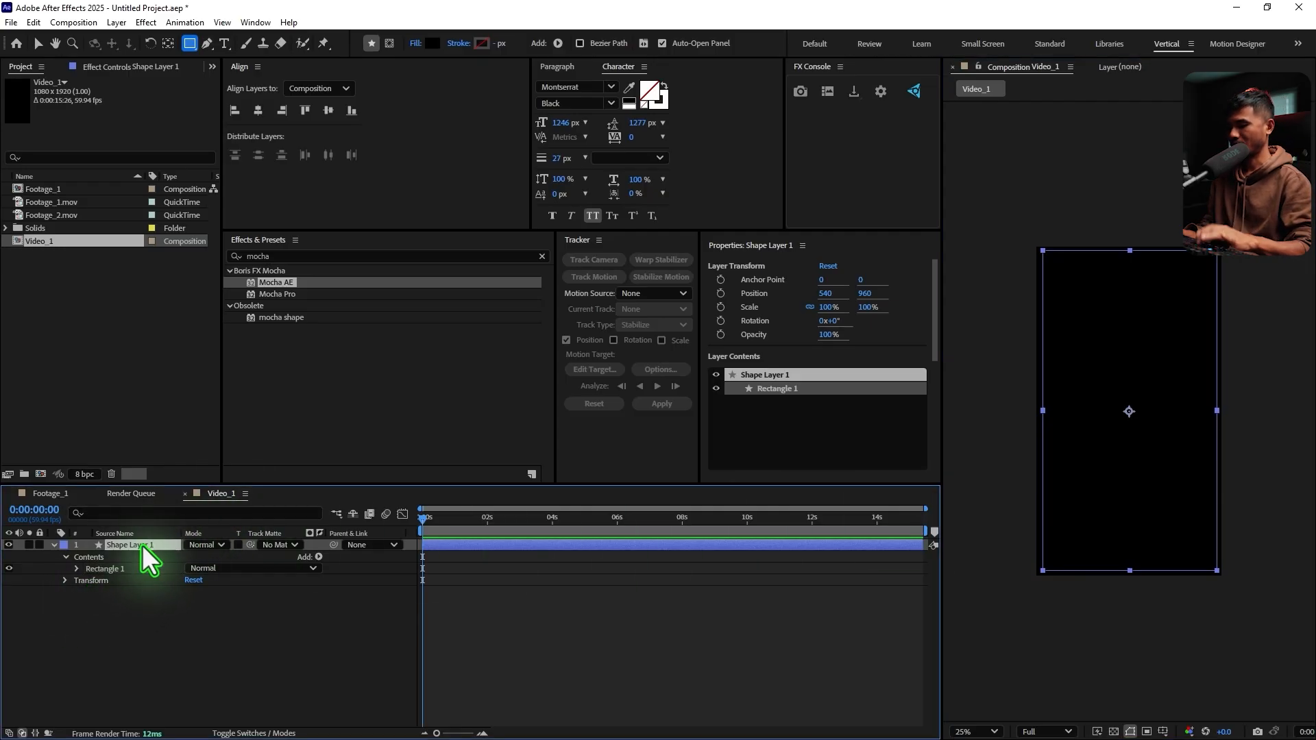
text(ask)
key(Return)
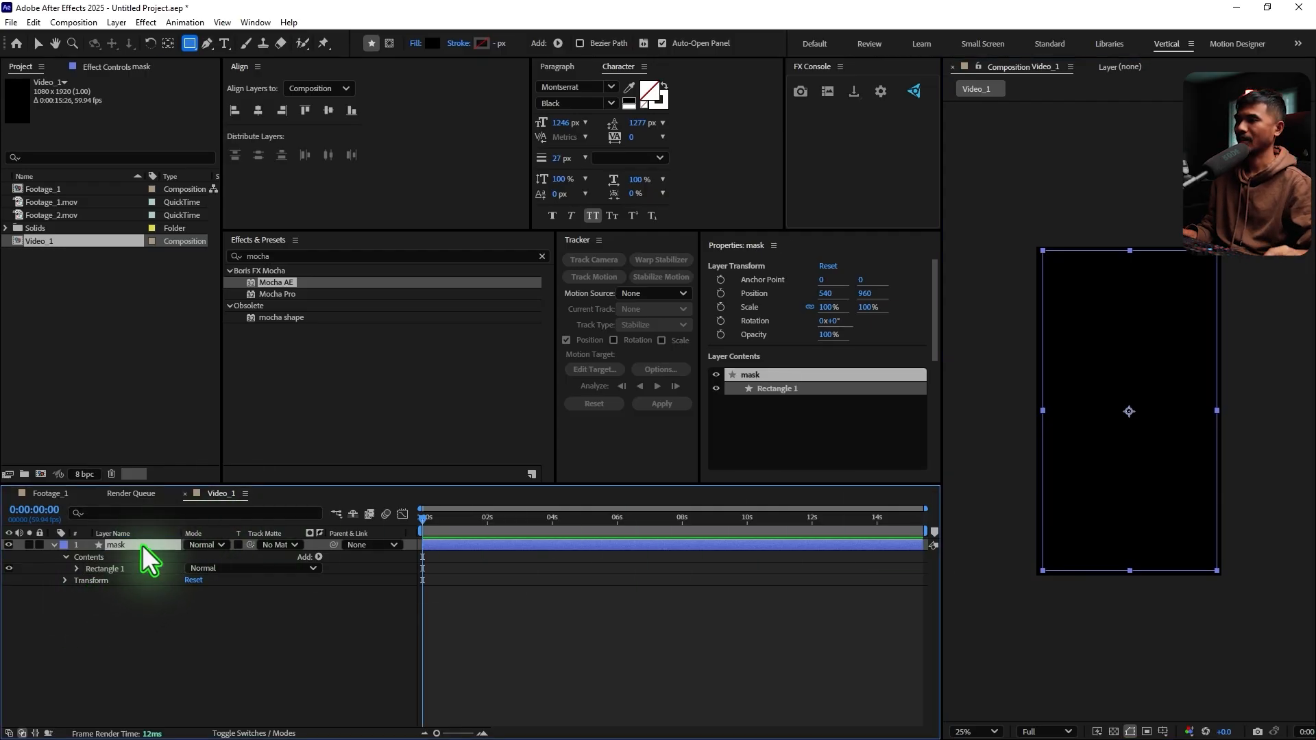
Round the corners of the mask layer's rectangle with a roundness of 192
click(78, 570)
click(90, 582)
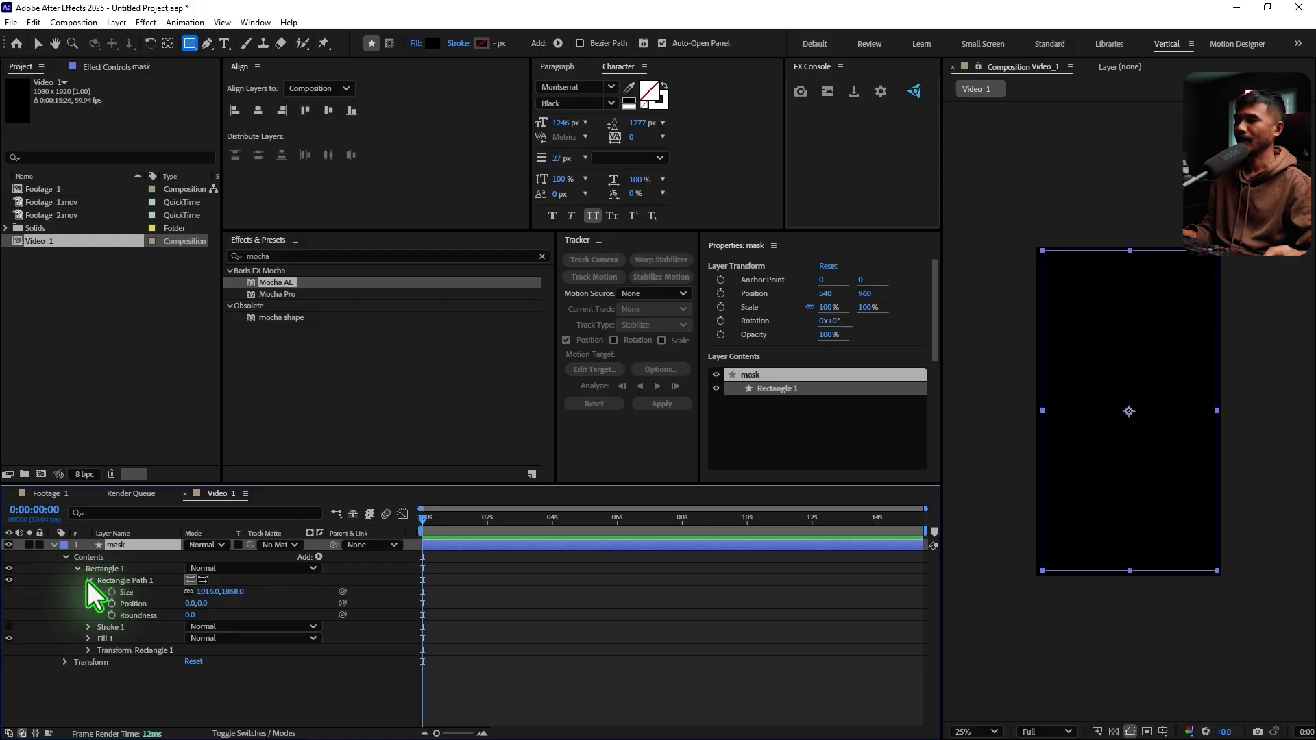
click(190, 615)
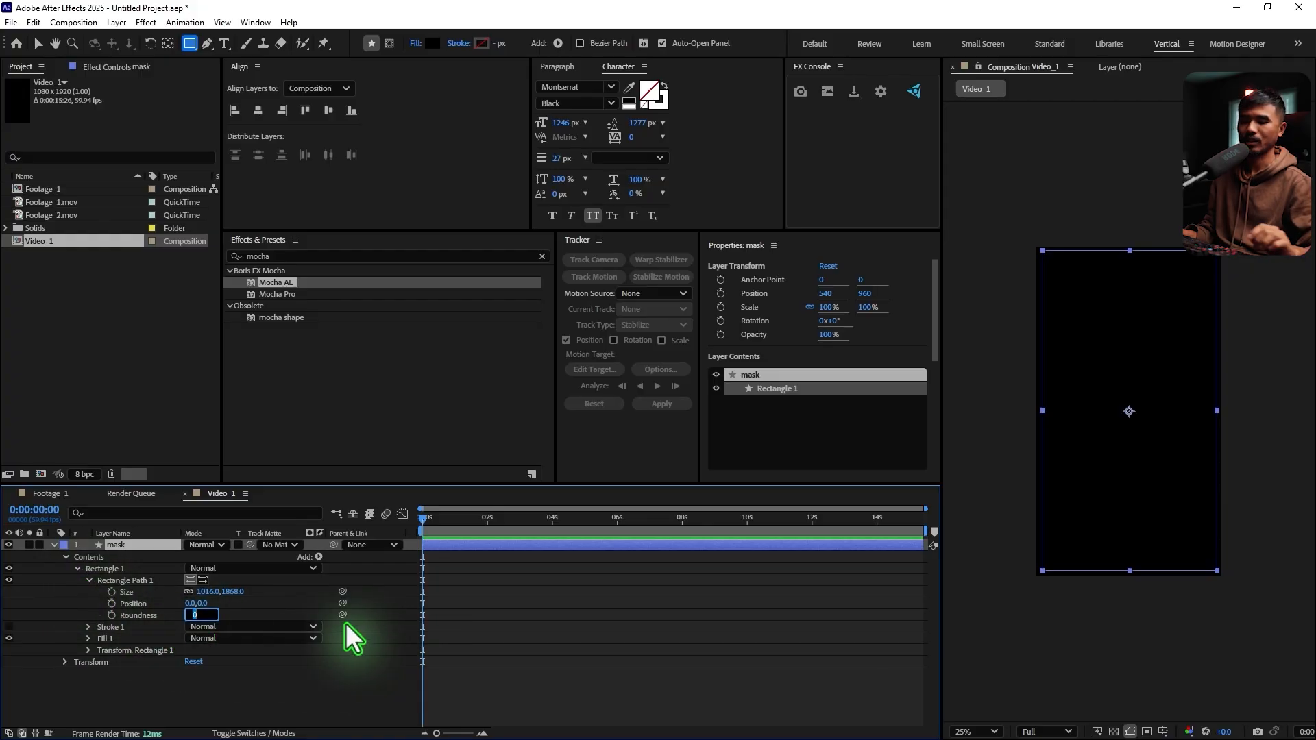
text(100)
key(Return)
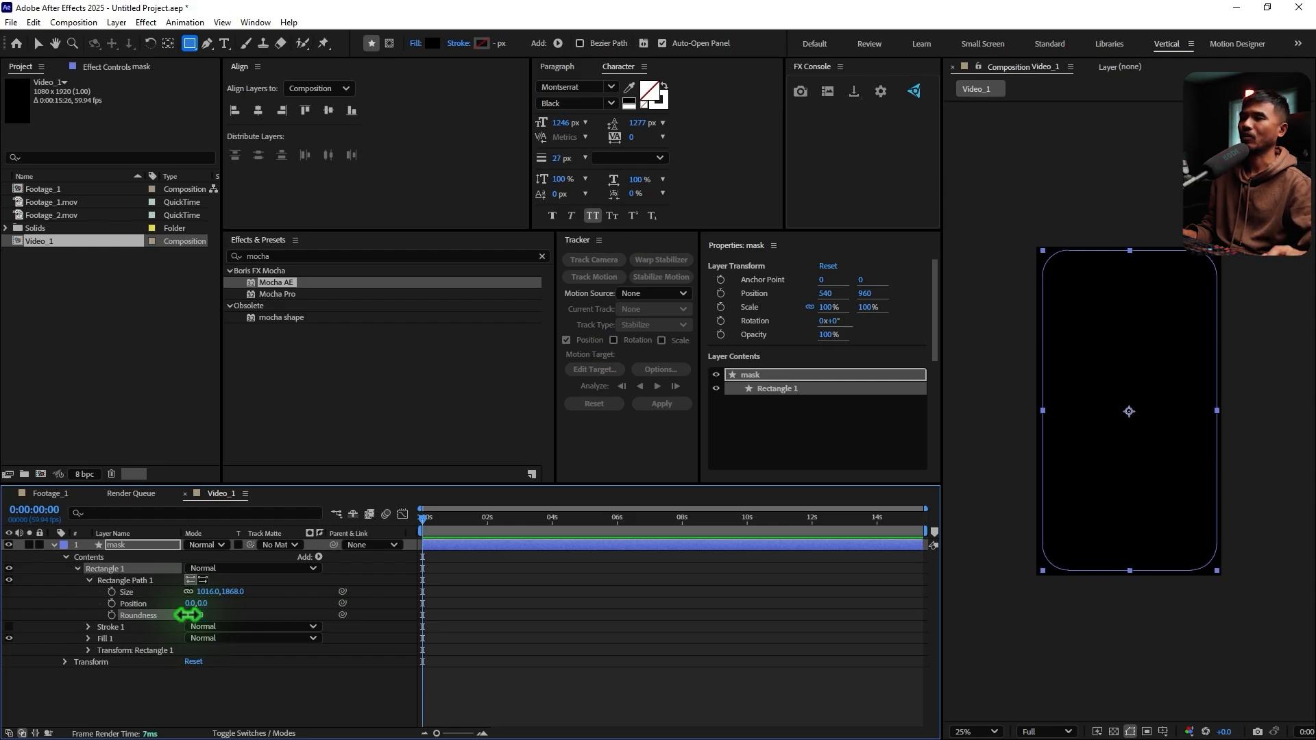
drag(205, 615, 249, 620)
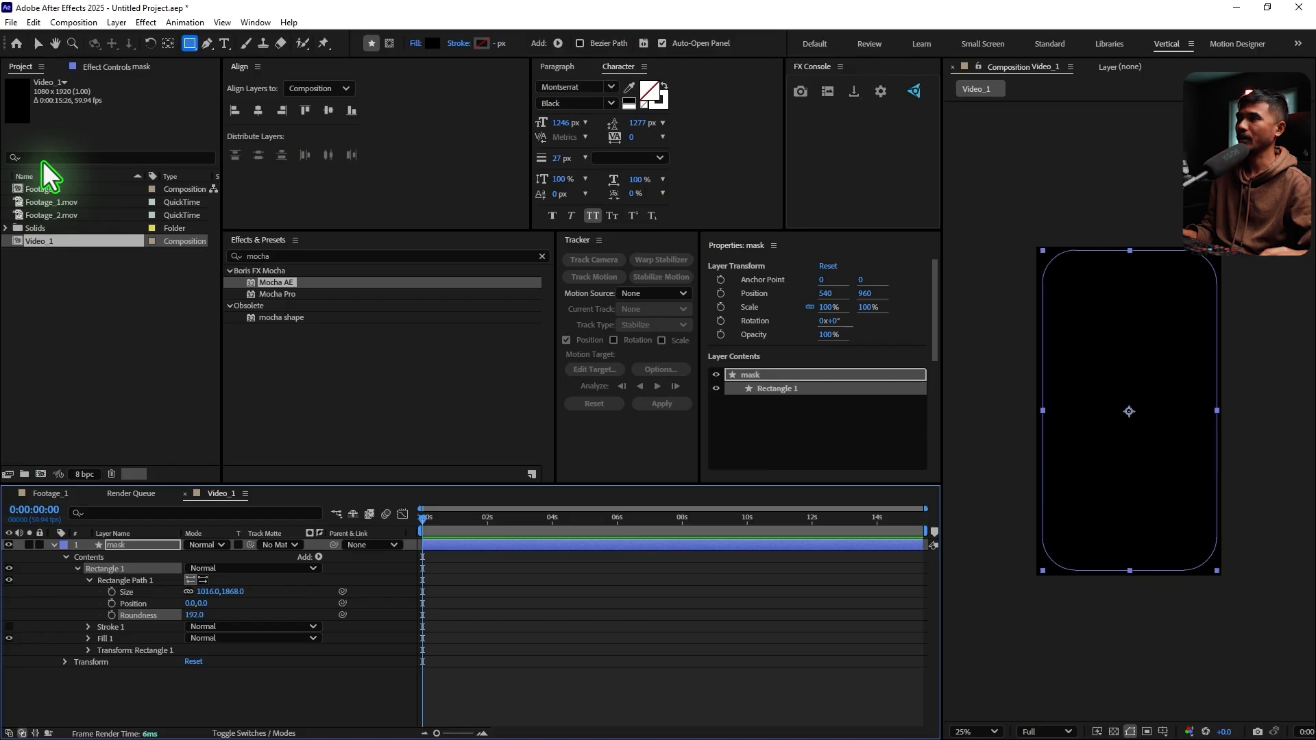
click(37, 43)
click(55, 545)
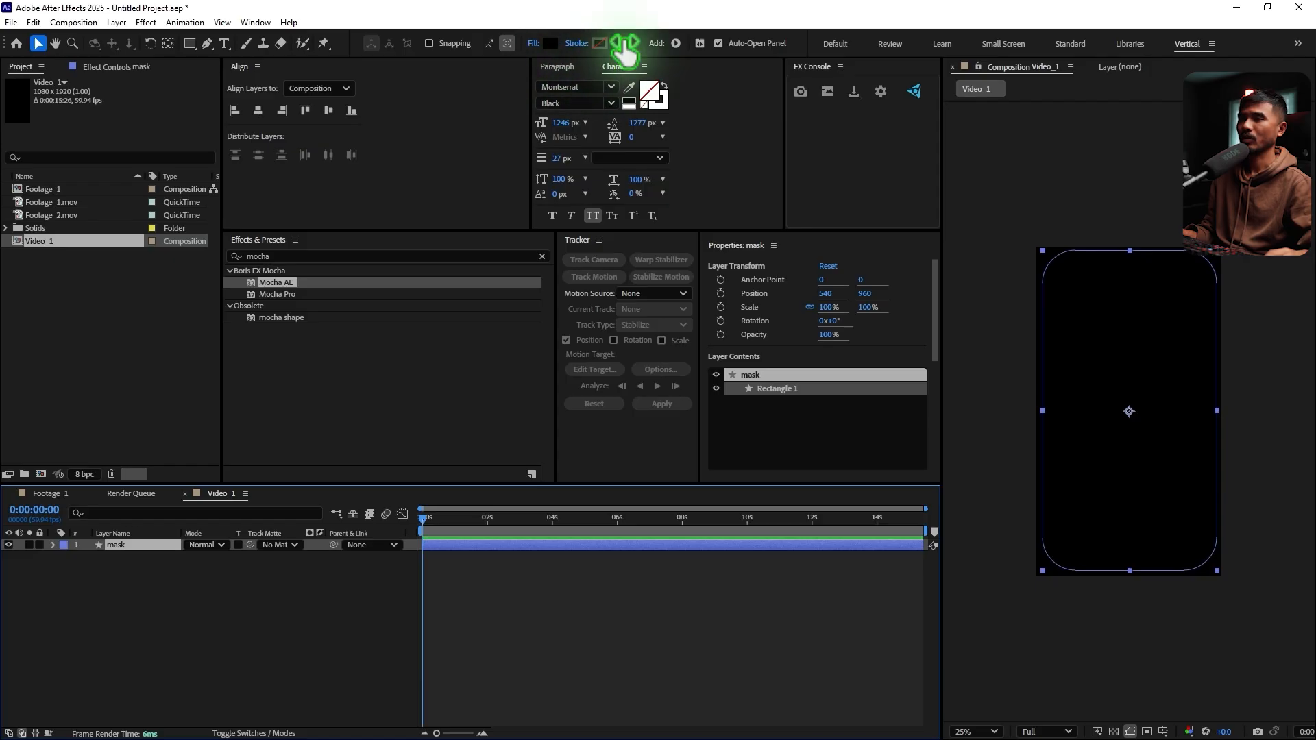
Duplicate the mask layer and rename the copy "stroke"
click(135, 546)
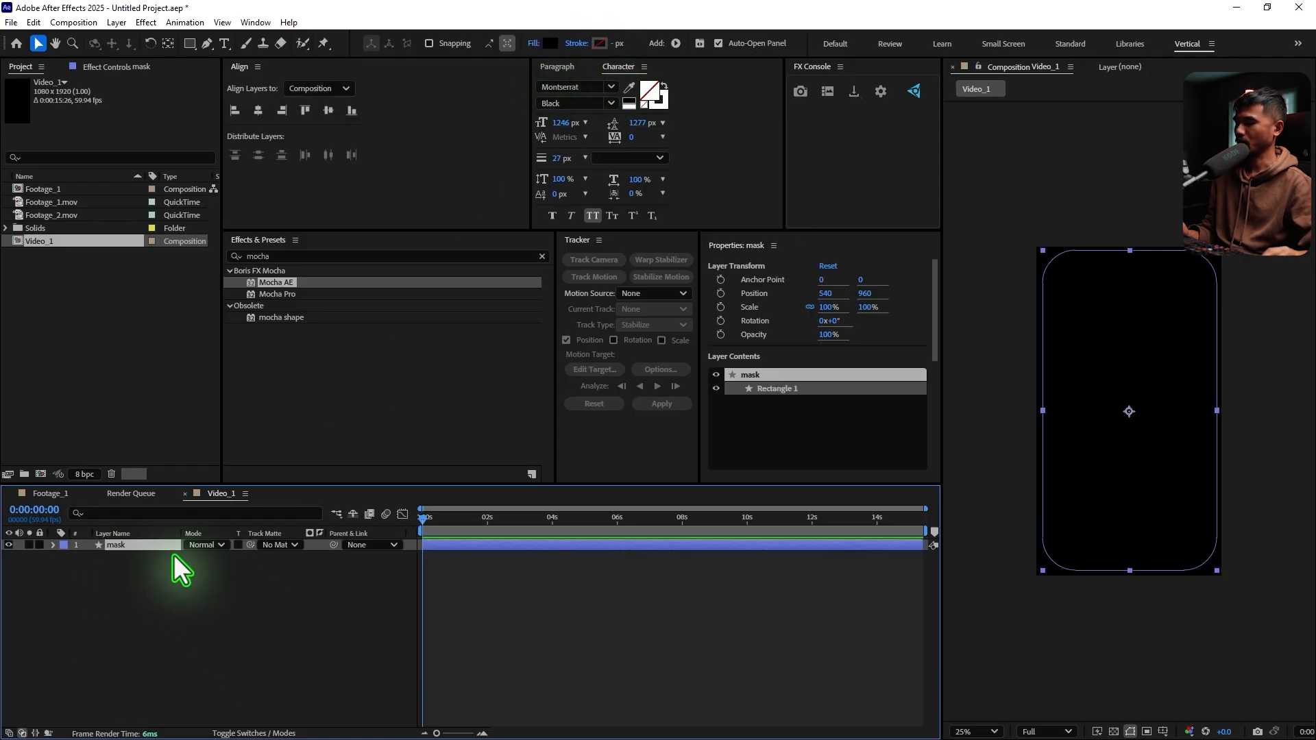
key(ctrl+d)
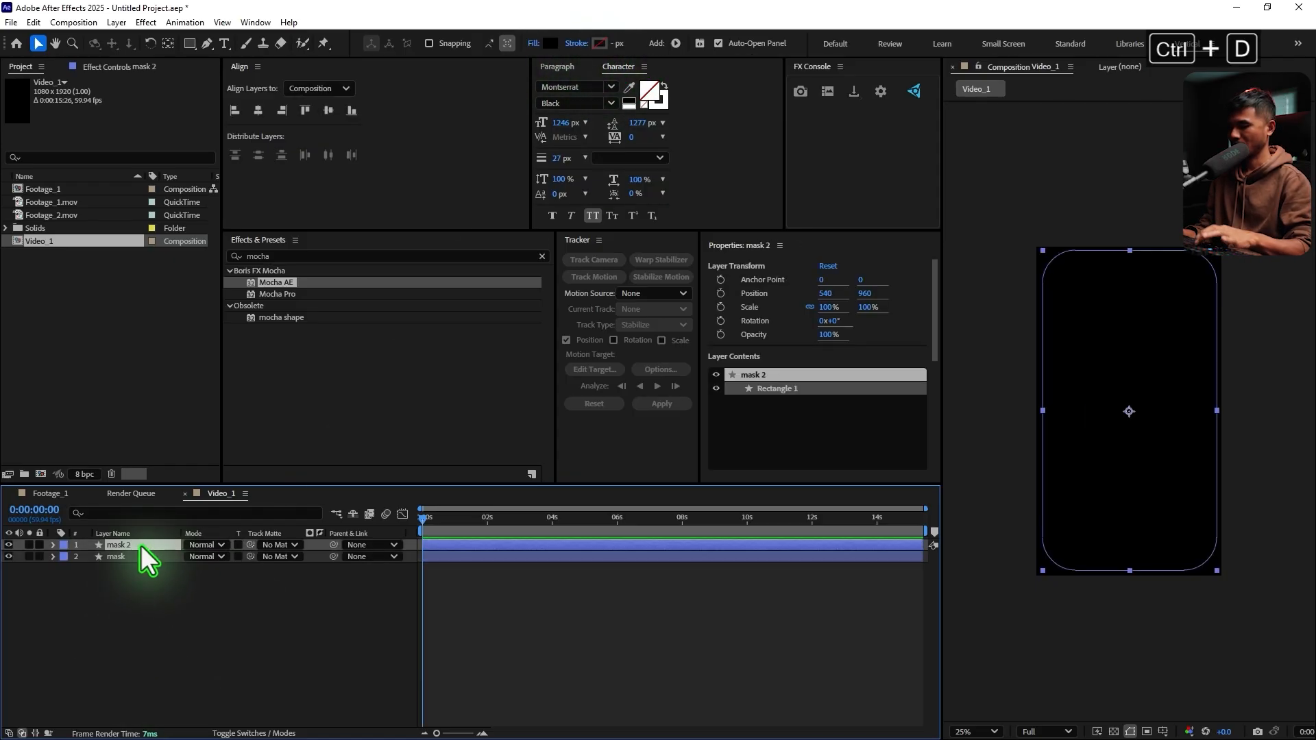
key(Return)
text(stroke)
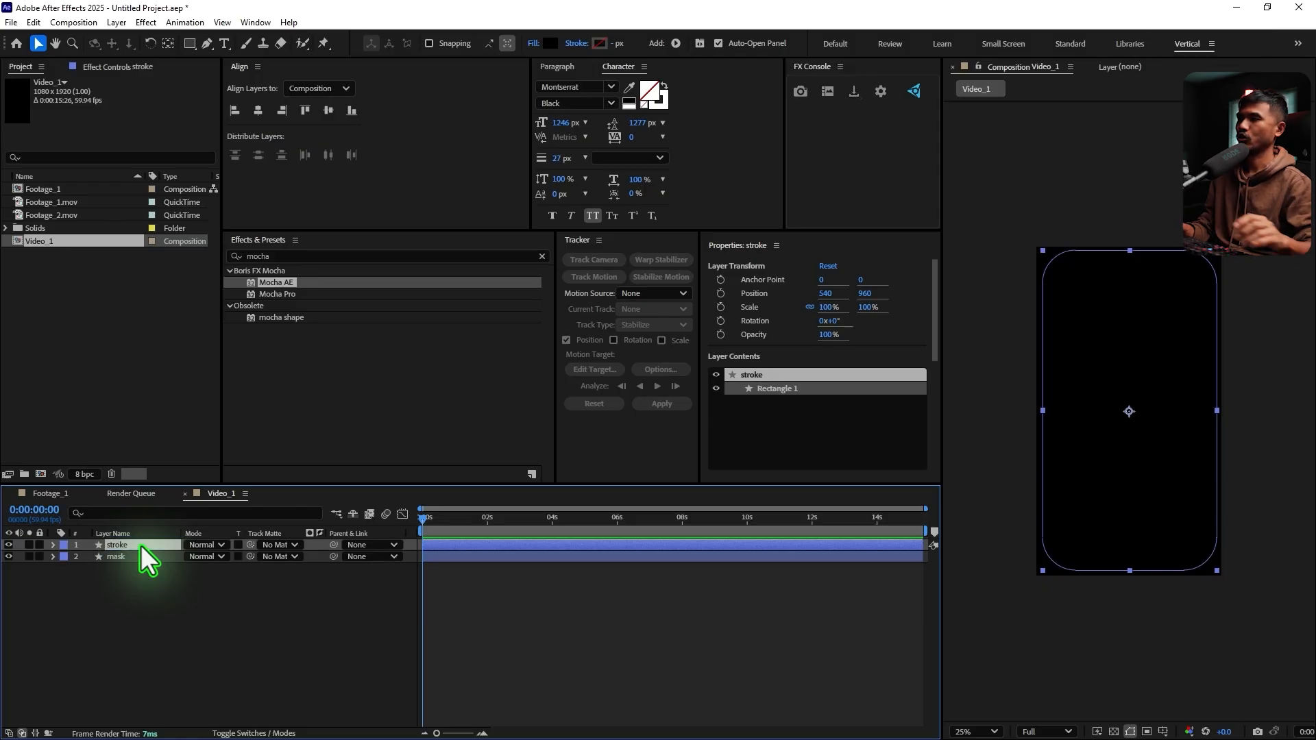
key(Return)
Set the stroke layer's fill to None and give it a white (FFFFFF) stroke 5 px wide
click(532, 45)
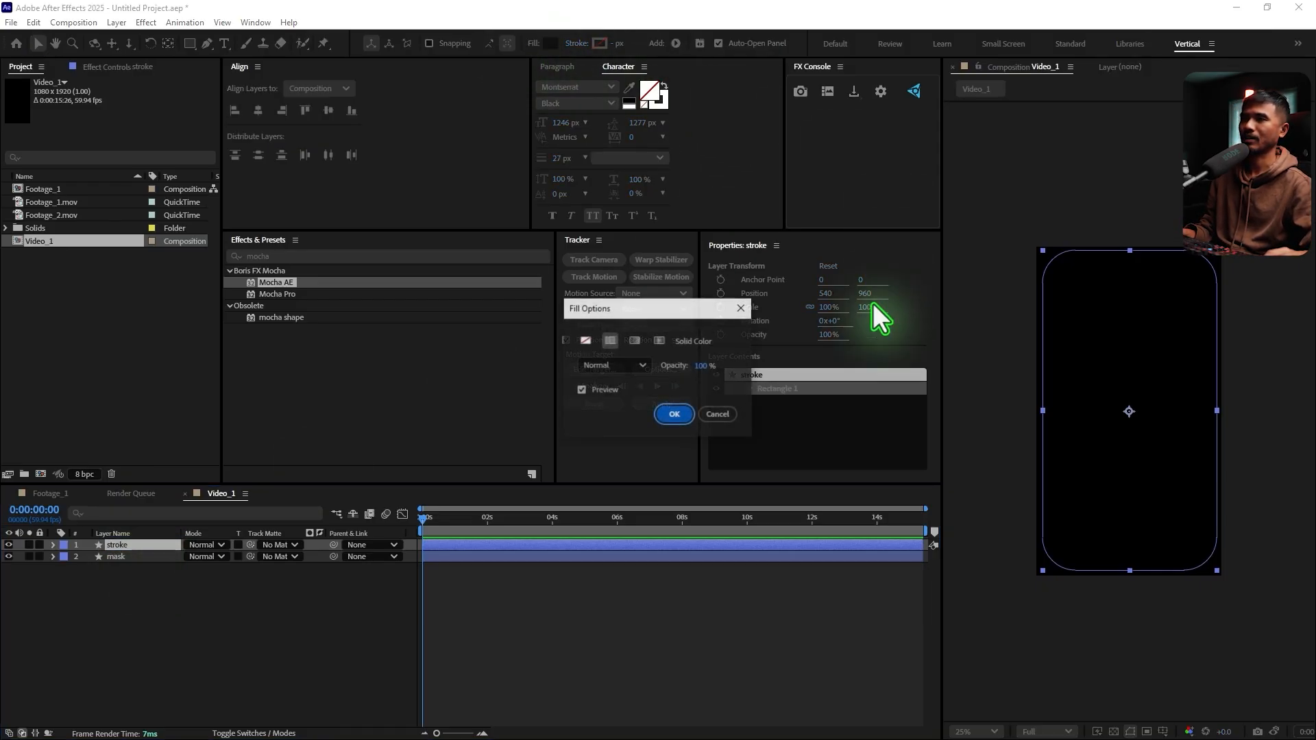
click(584, 340)
click(673, 413)
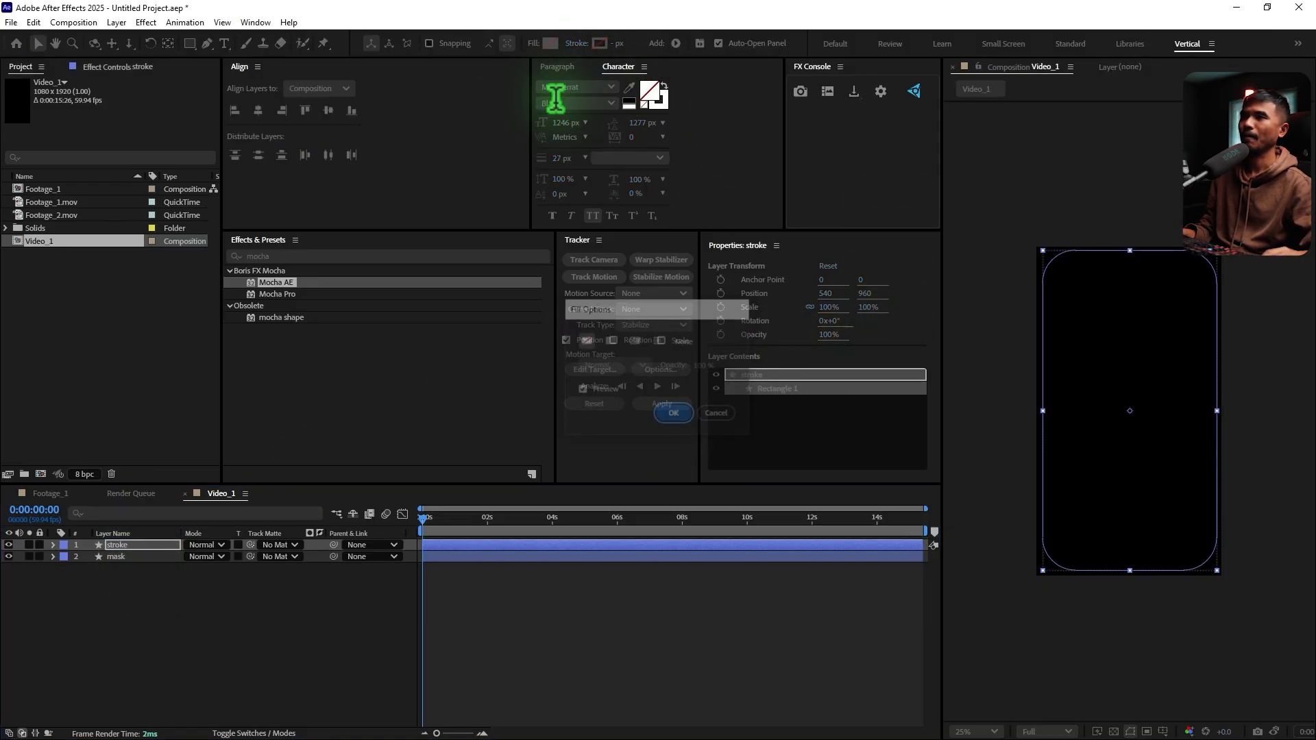
click(600, 43)
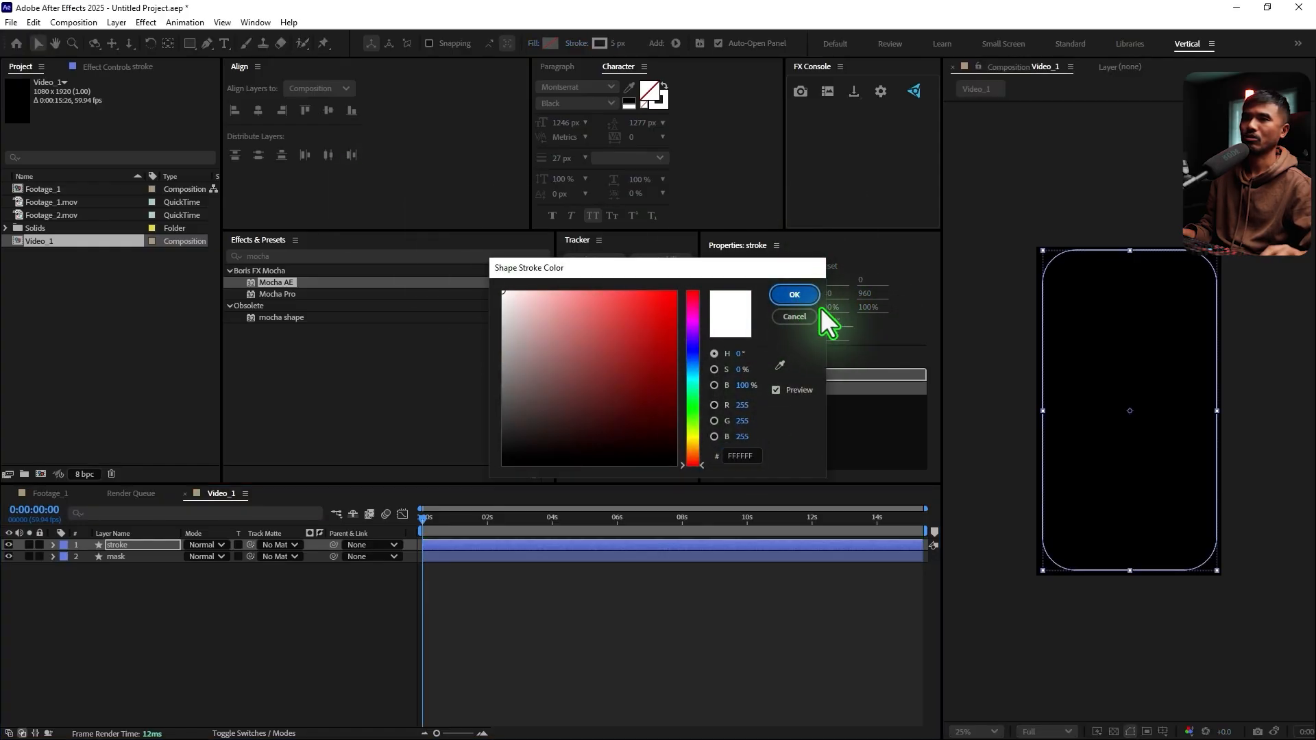
click(803, 297)
click(617, 43)
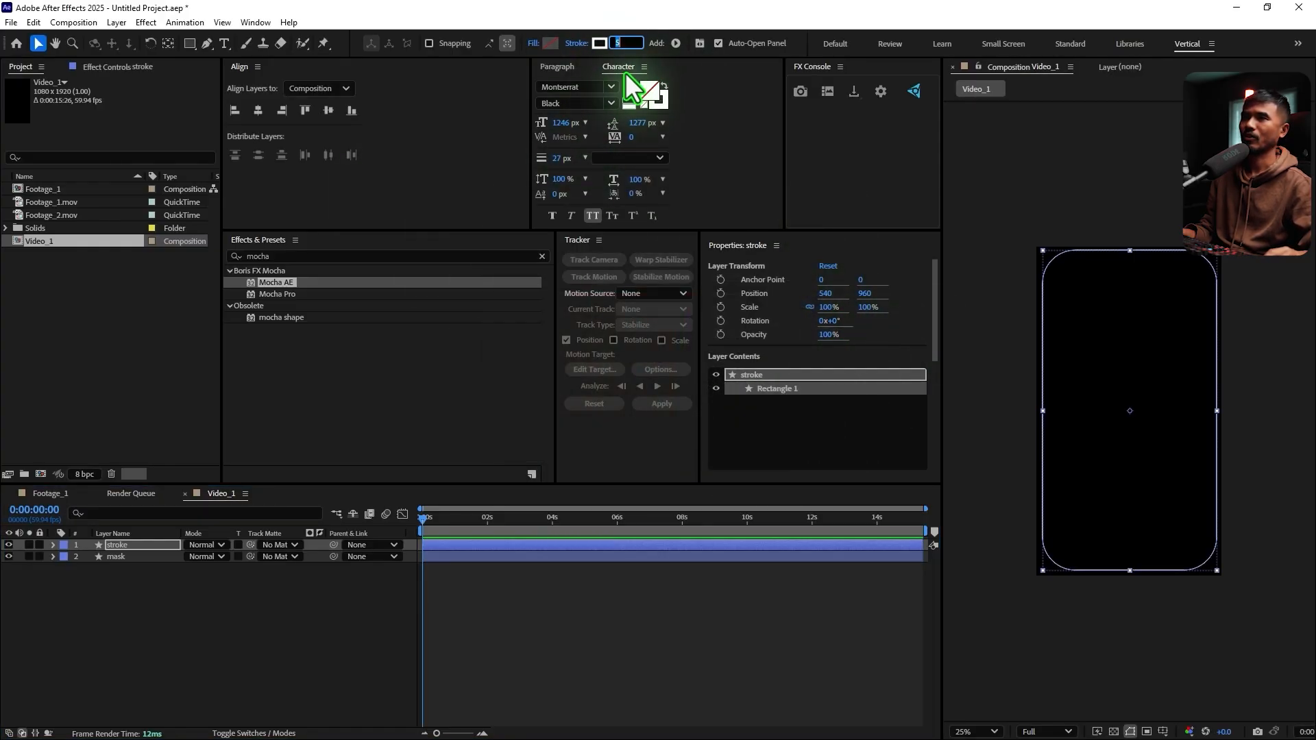
click(285, 604)
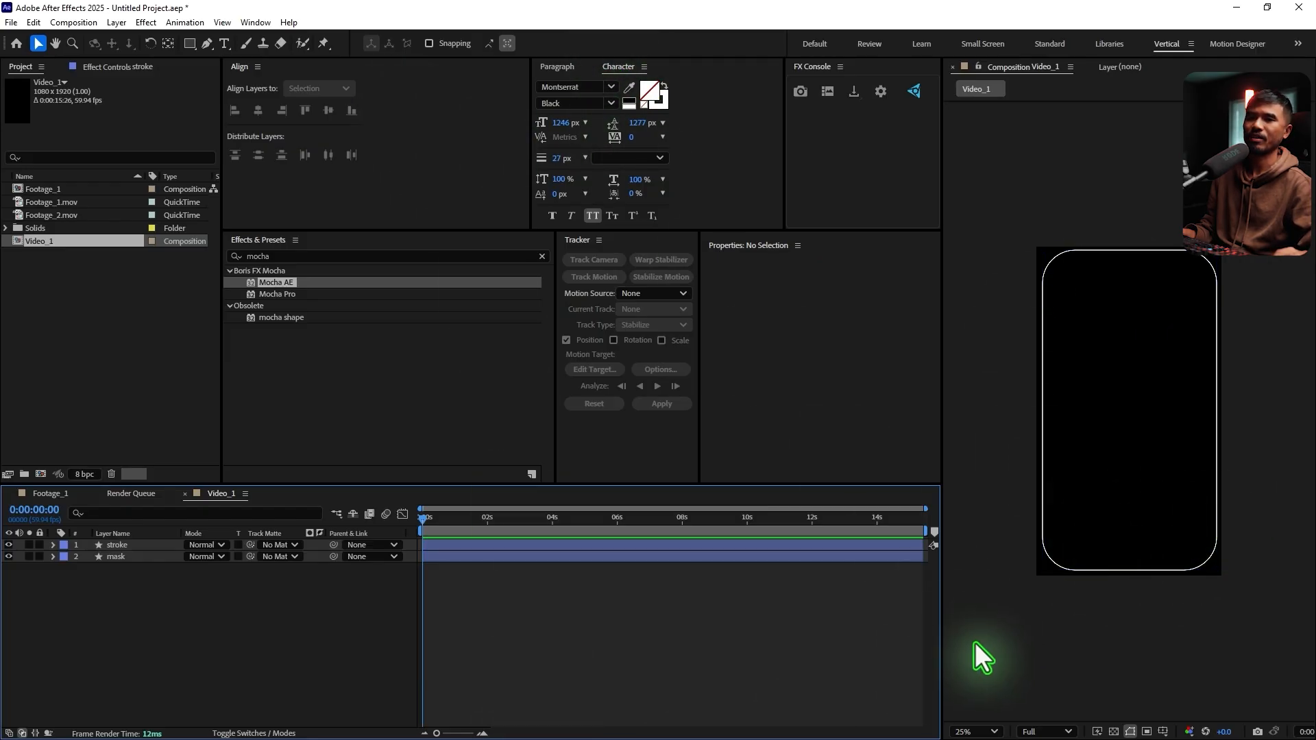
click(976, 731)
click(988, 459)
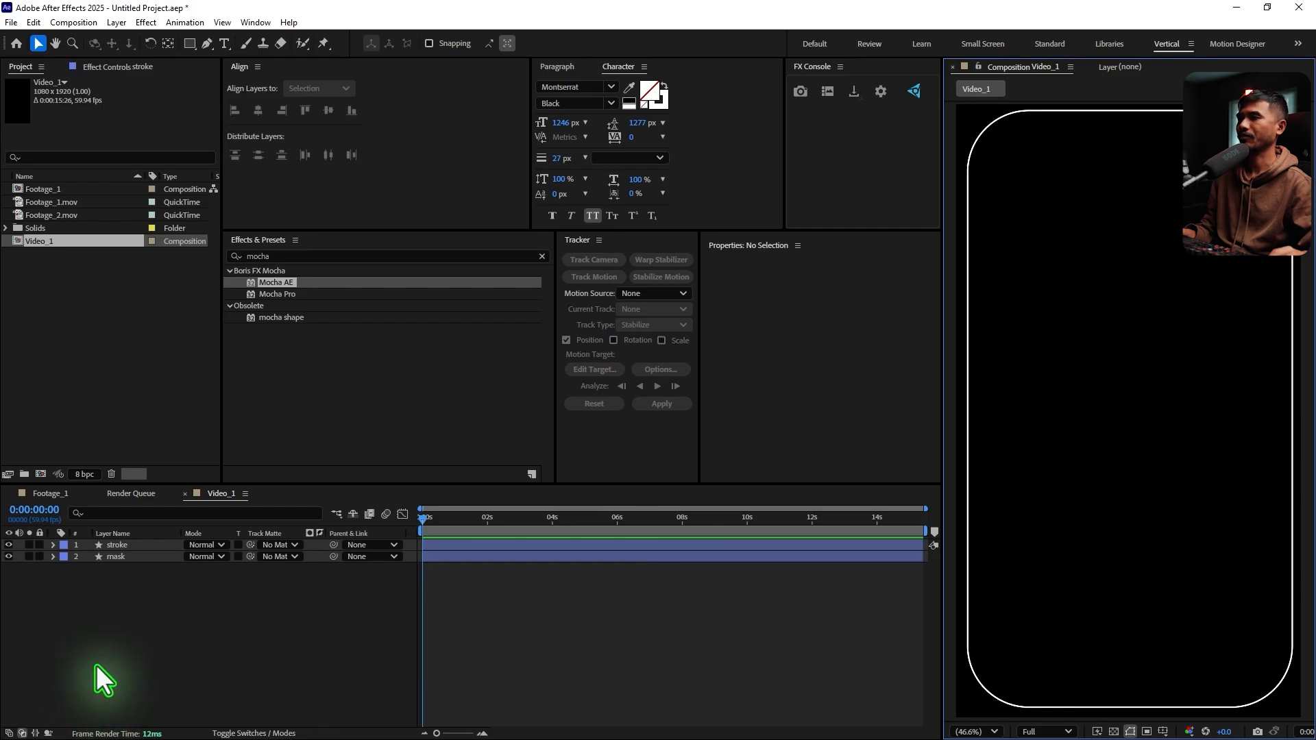
Import Just Do It Linked Comp 11, 12, 13, 15, 17 and 20 from File Explorer's rendered folder into the After Effects project
click(71, 332)
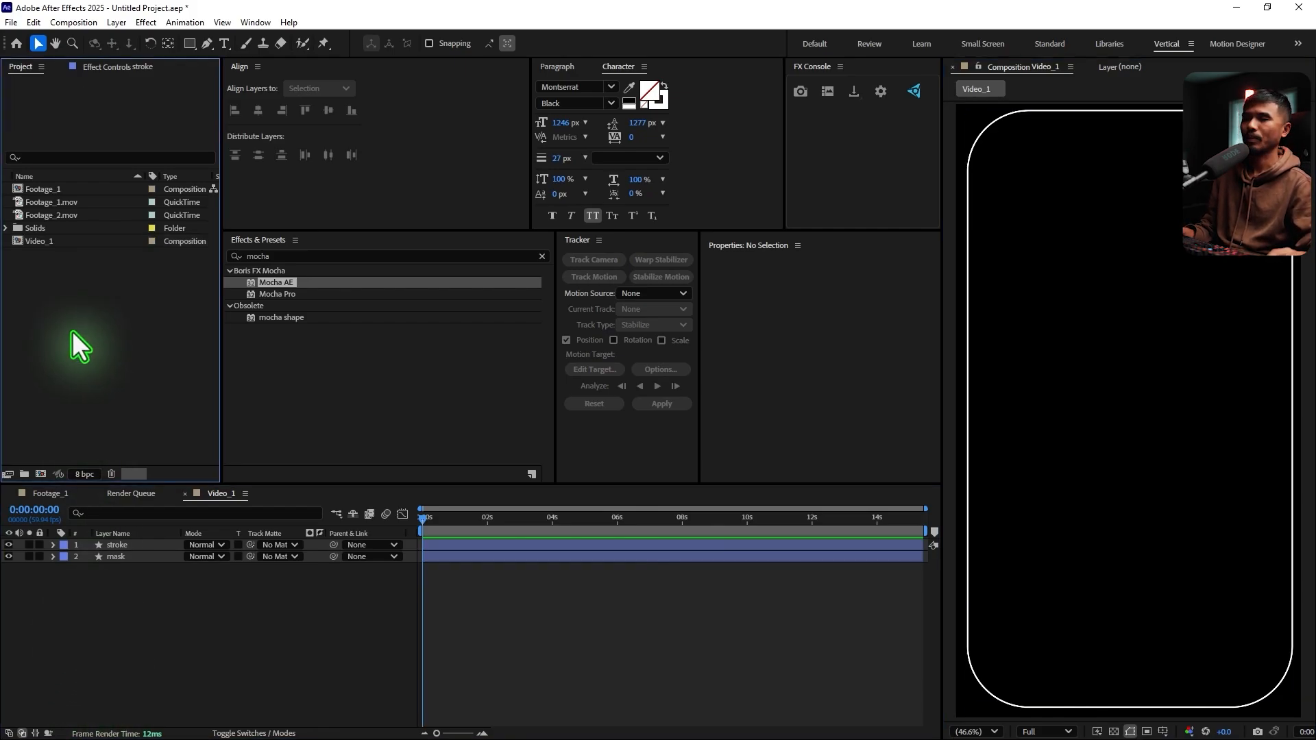
click(529, 594)
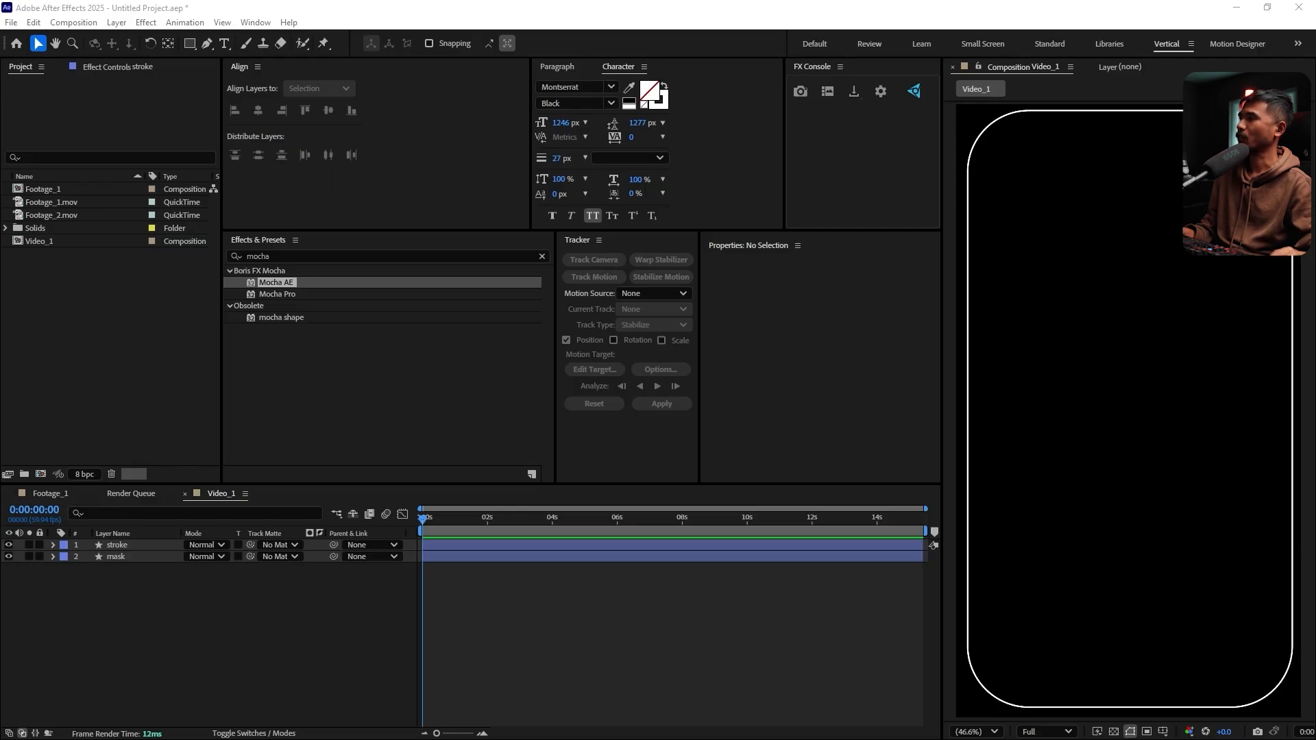
drag(386, 297, 920, 110)
scroll(1080, 366, down, 6)
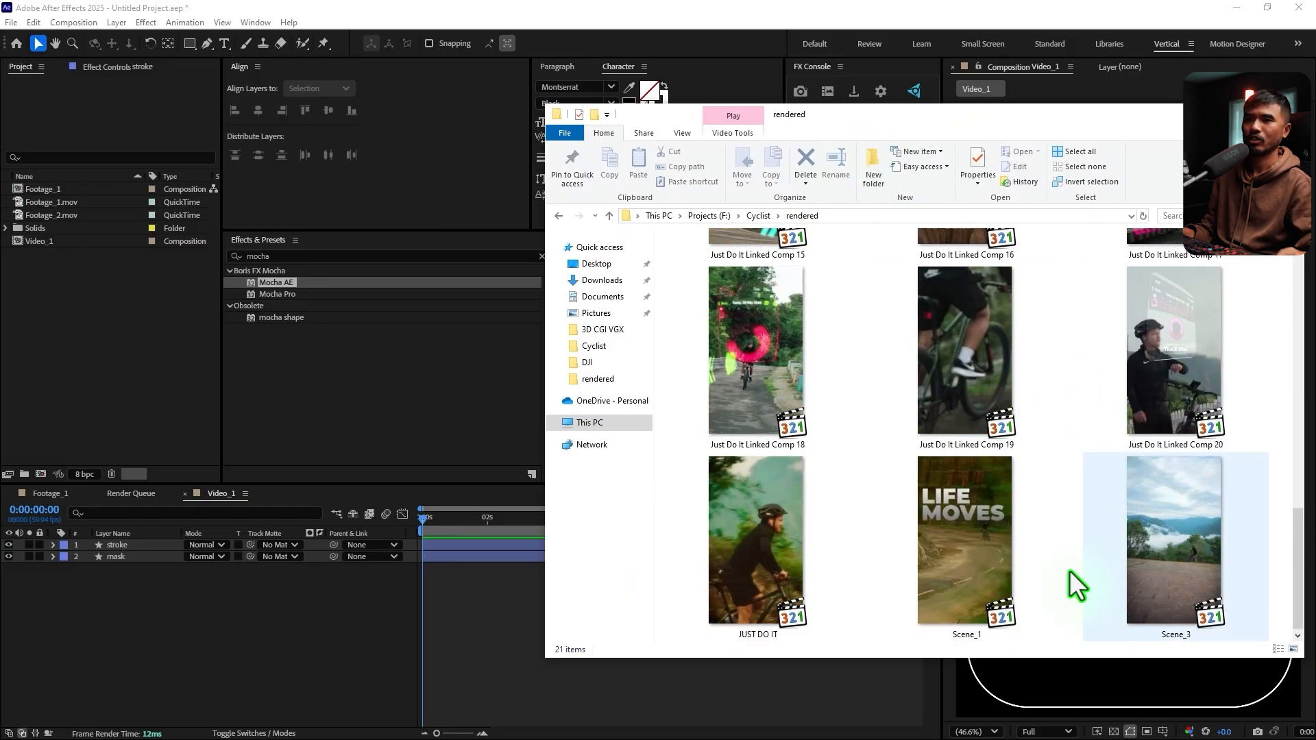
drag(1178, 346, 1196, 377)
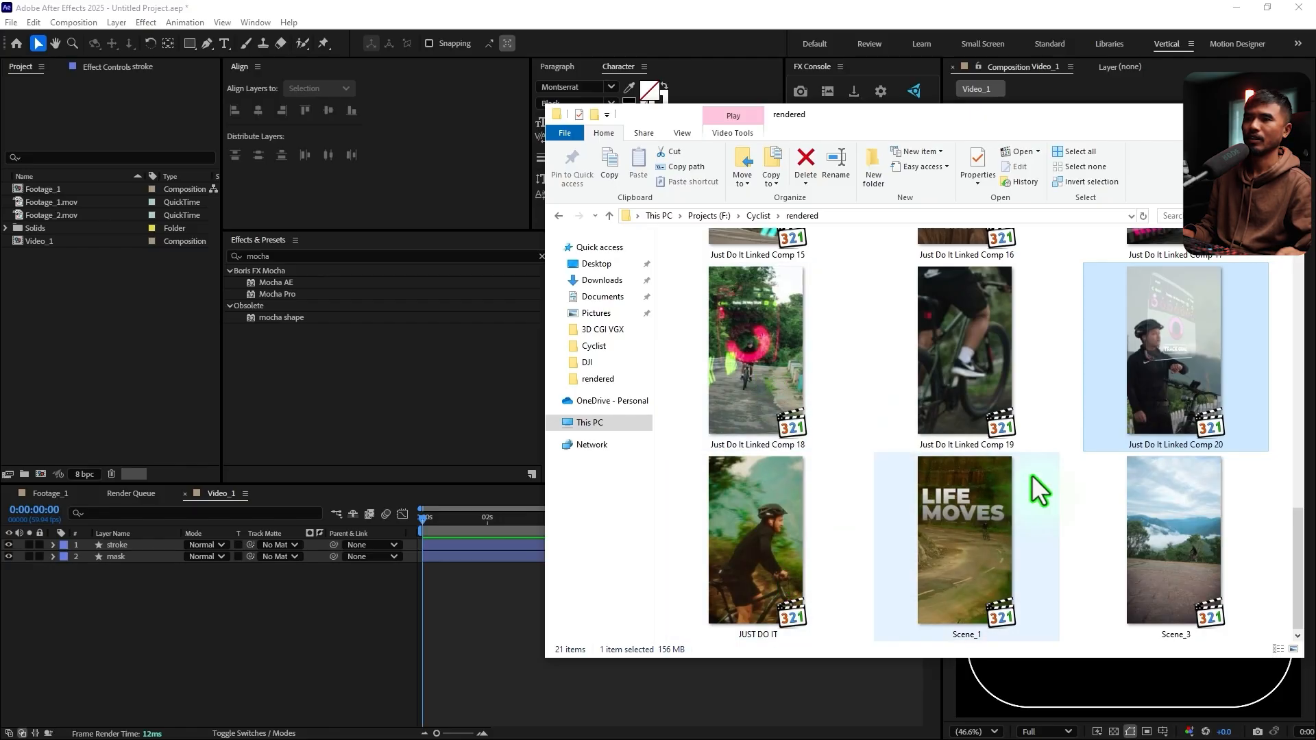
scroll(1031, 476, up, 2)
ctrl+click(756, 329)
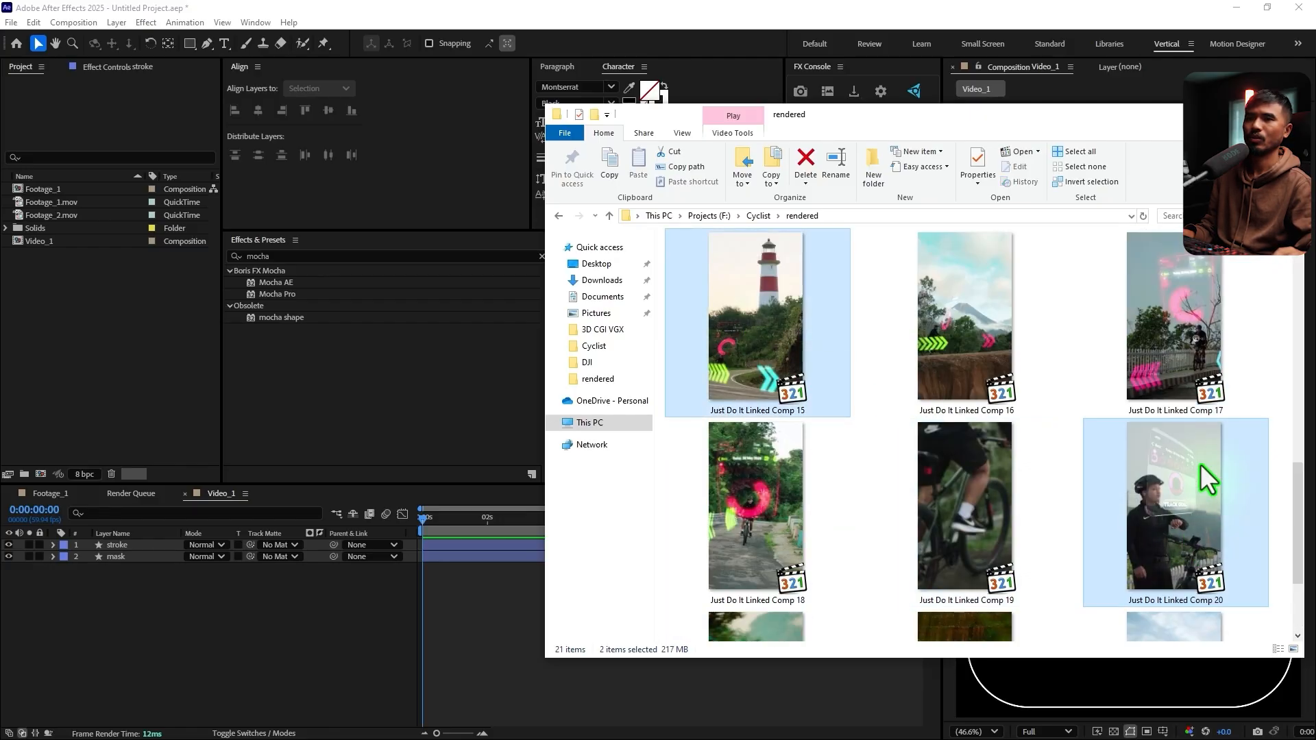
ctrl+click(1191, 384)
scroll(1184, 450, up, 1)
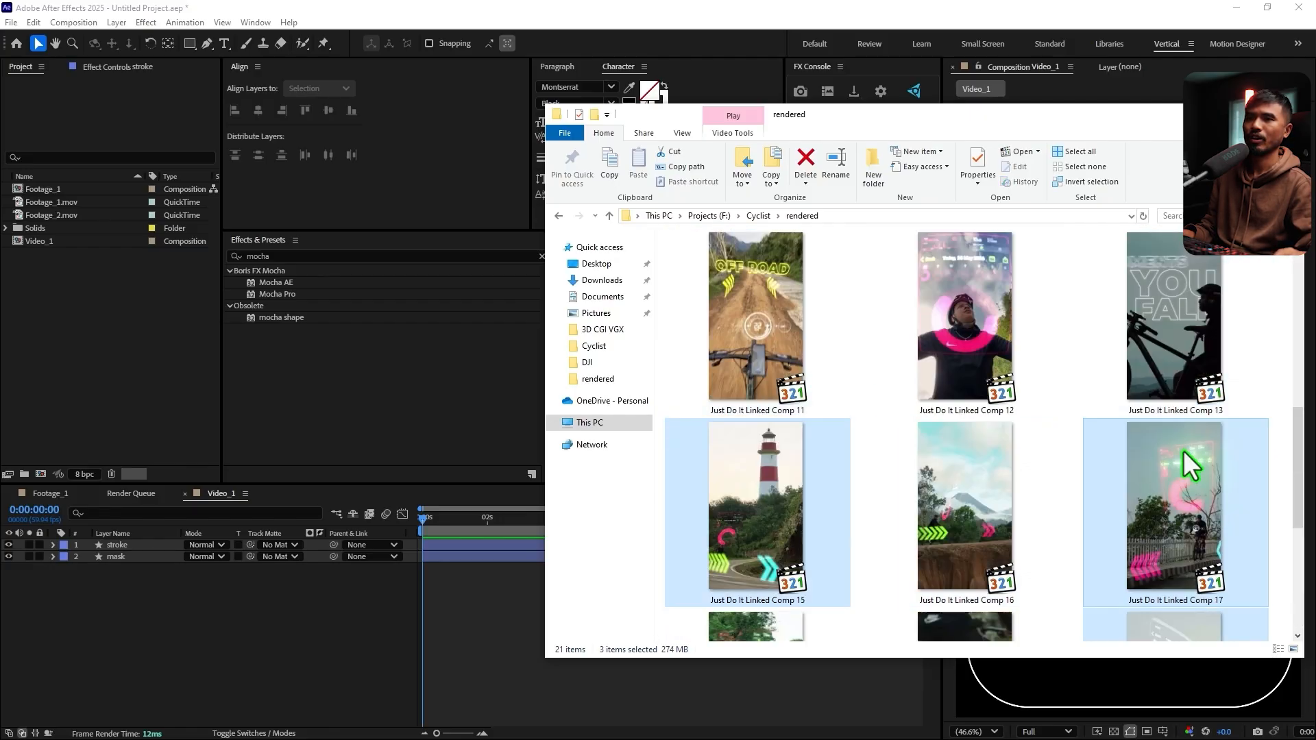
ctrl+click(967, 343)
ctrl+click(1196, 327)
ctrl+click(771, 315)
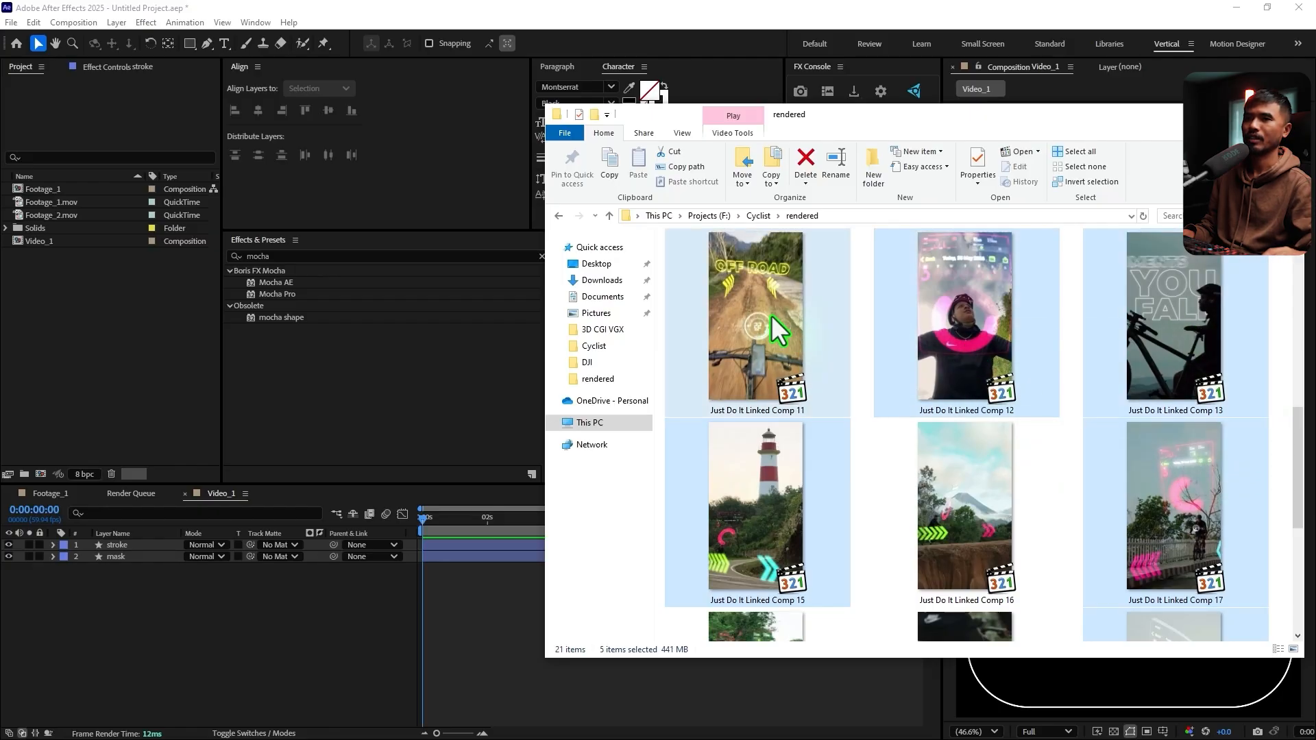
drag(573, 381, 93, 348)
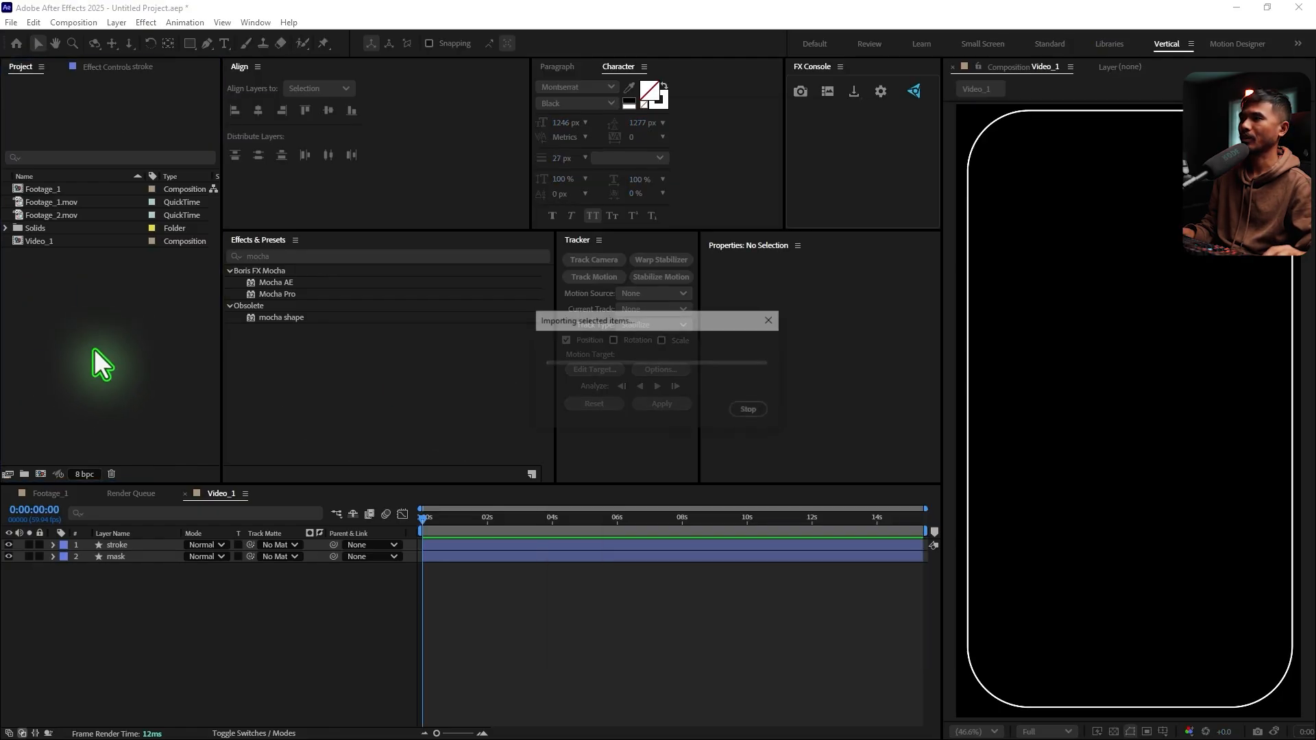
click(86, 402)
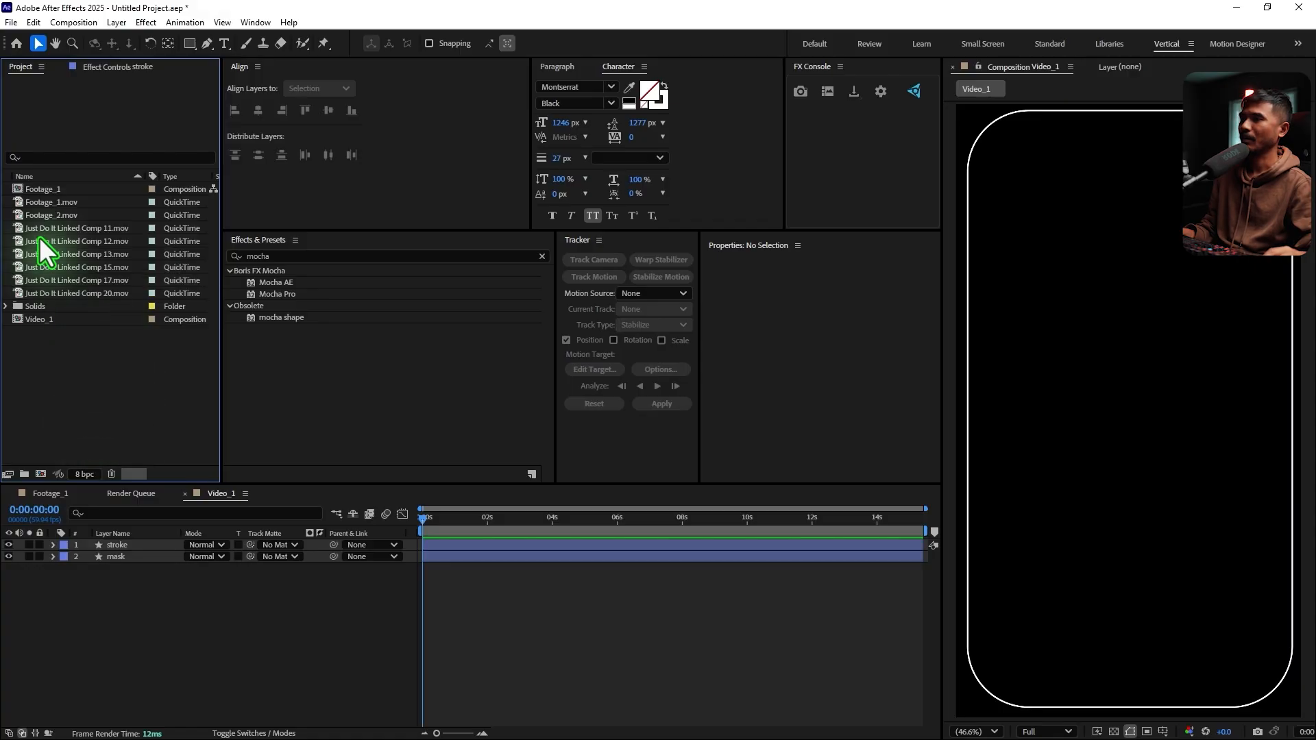
Check the first imported clips and remove Just Do It Linked Comp 13.mov from the project
click(42, 228)
key(Down)
key(Down)
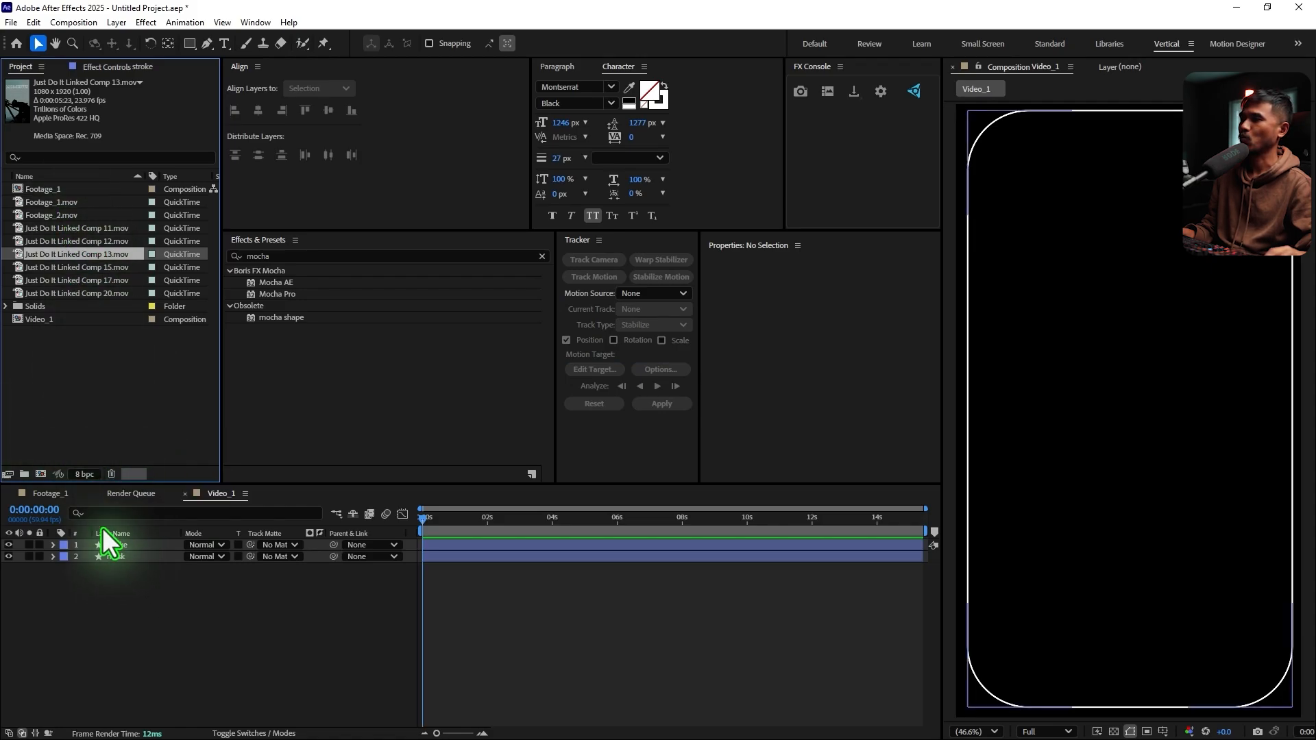
click(111, 473)
Add Just Do It Linked Comp 11.mov beneath the mask layer in Video_1 and set mask as its track matte
click(67, 229)
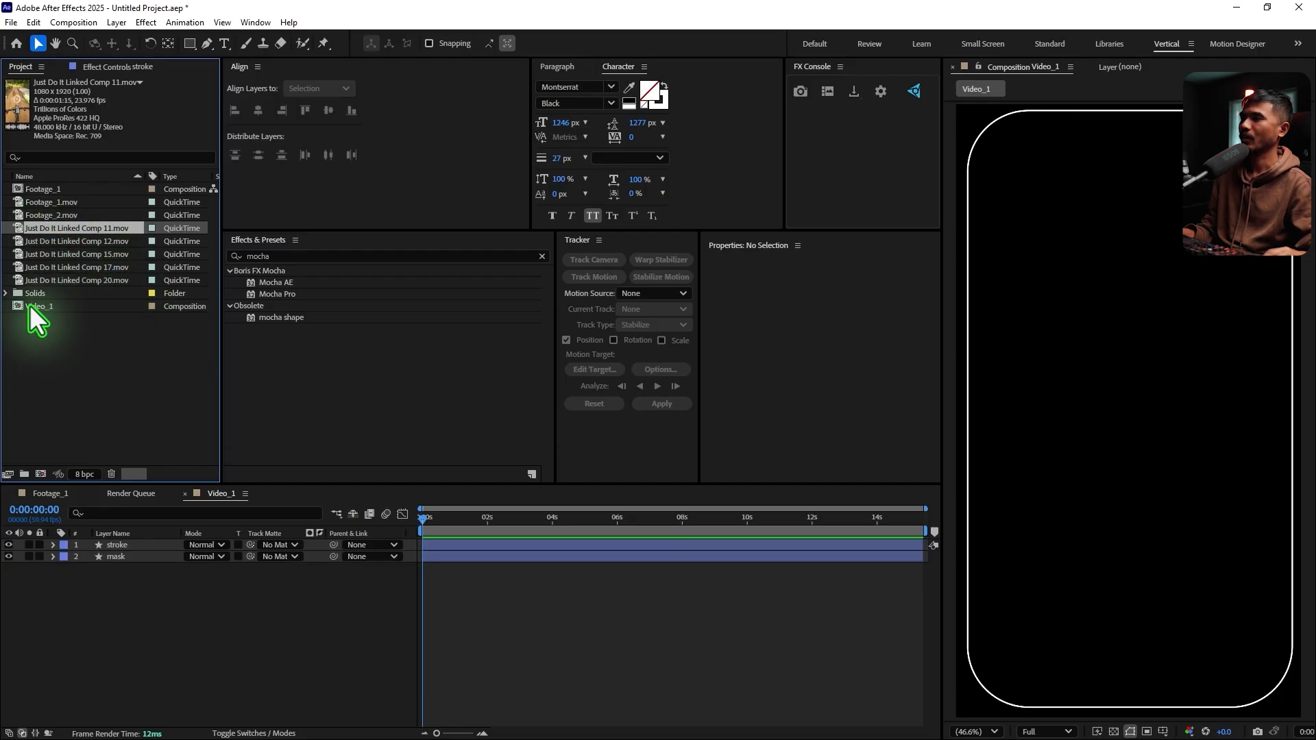
click(30, 305)
click(68, 231)
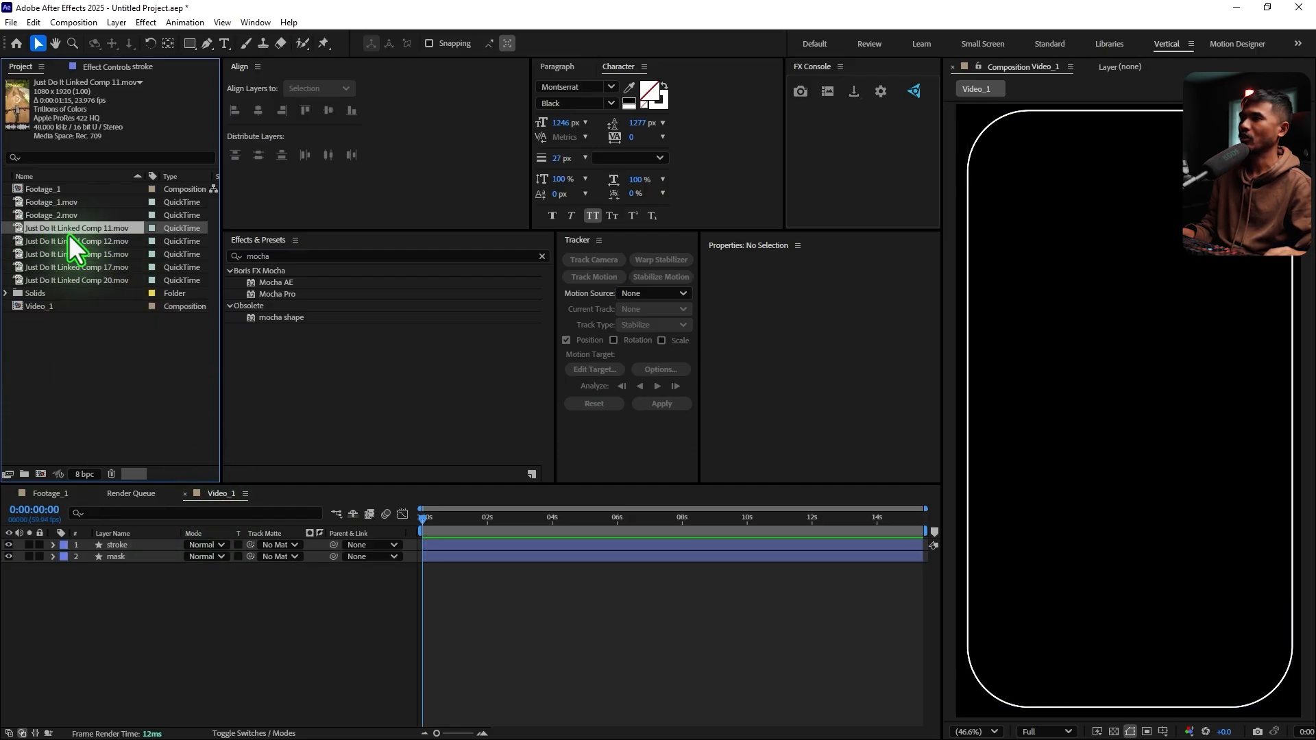
drag(72, 229, 170, 645)
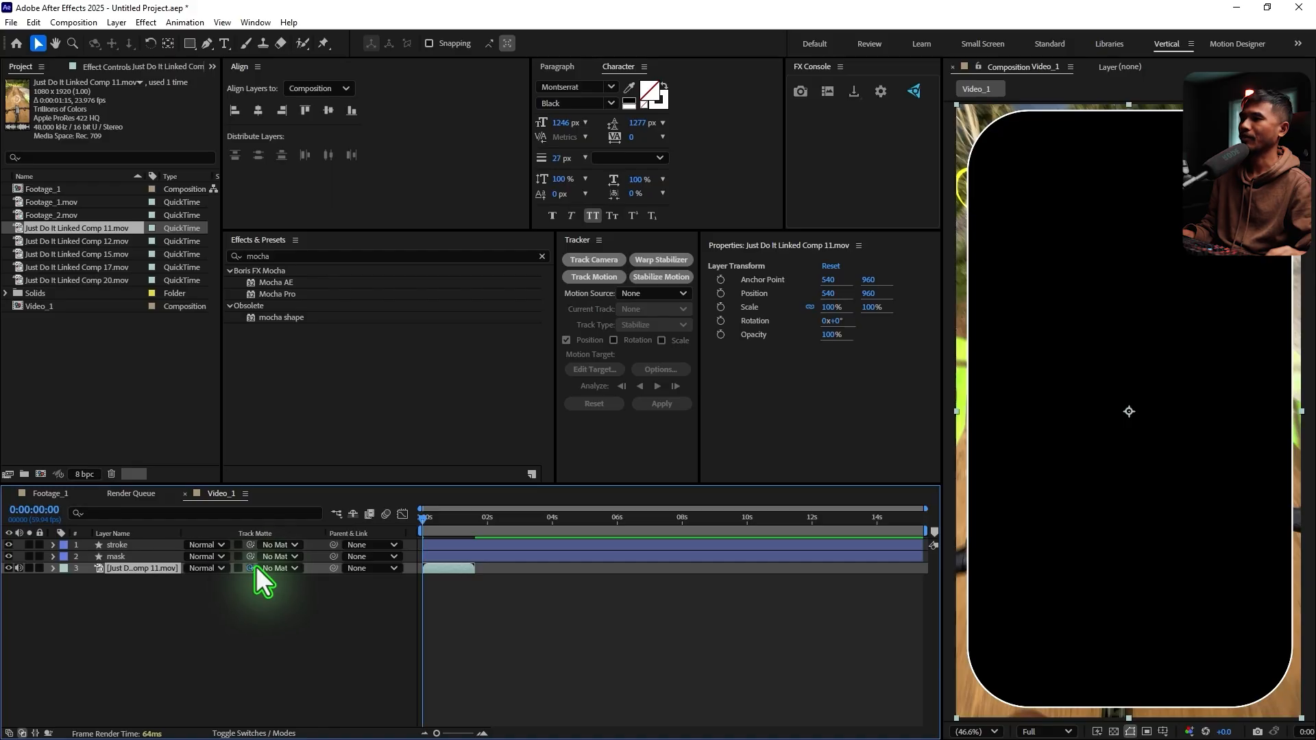
click(252, 733)
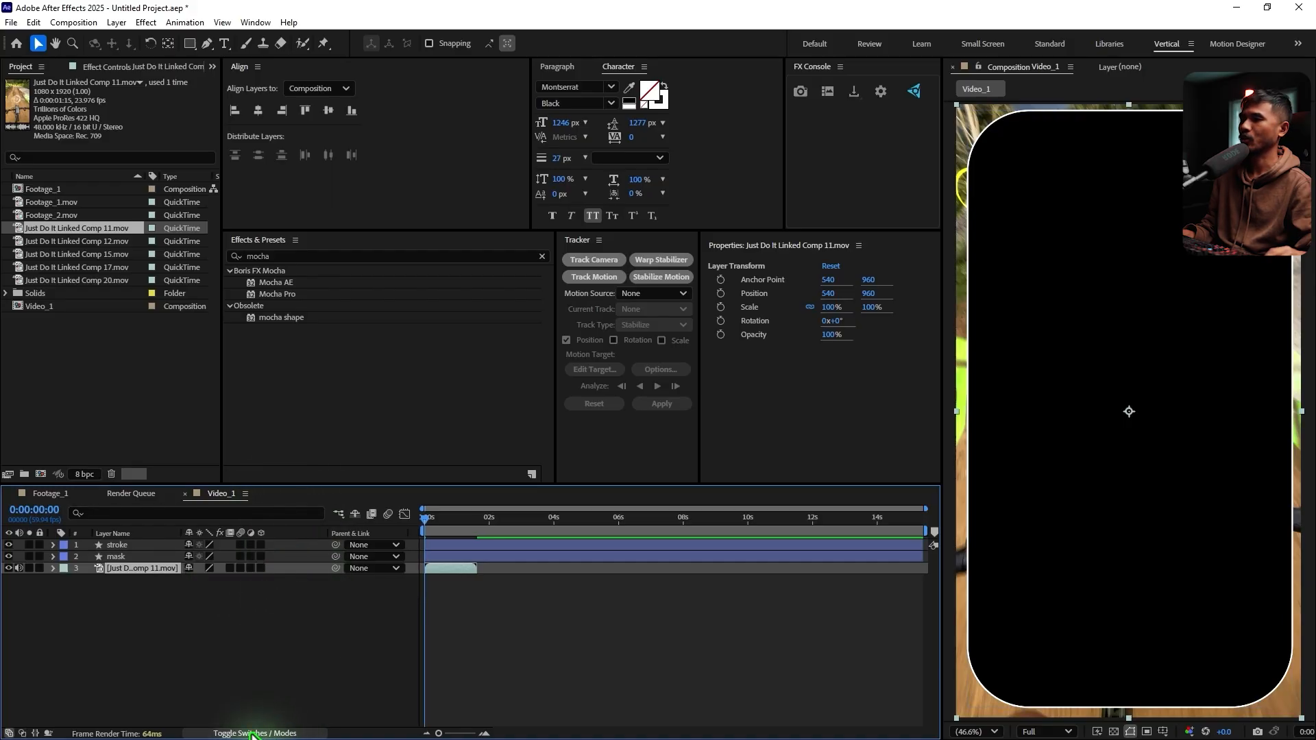
click(252, 733)
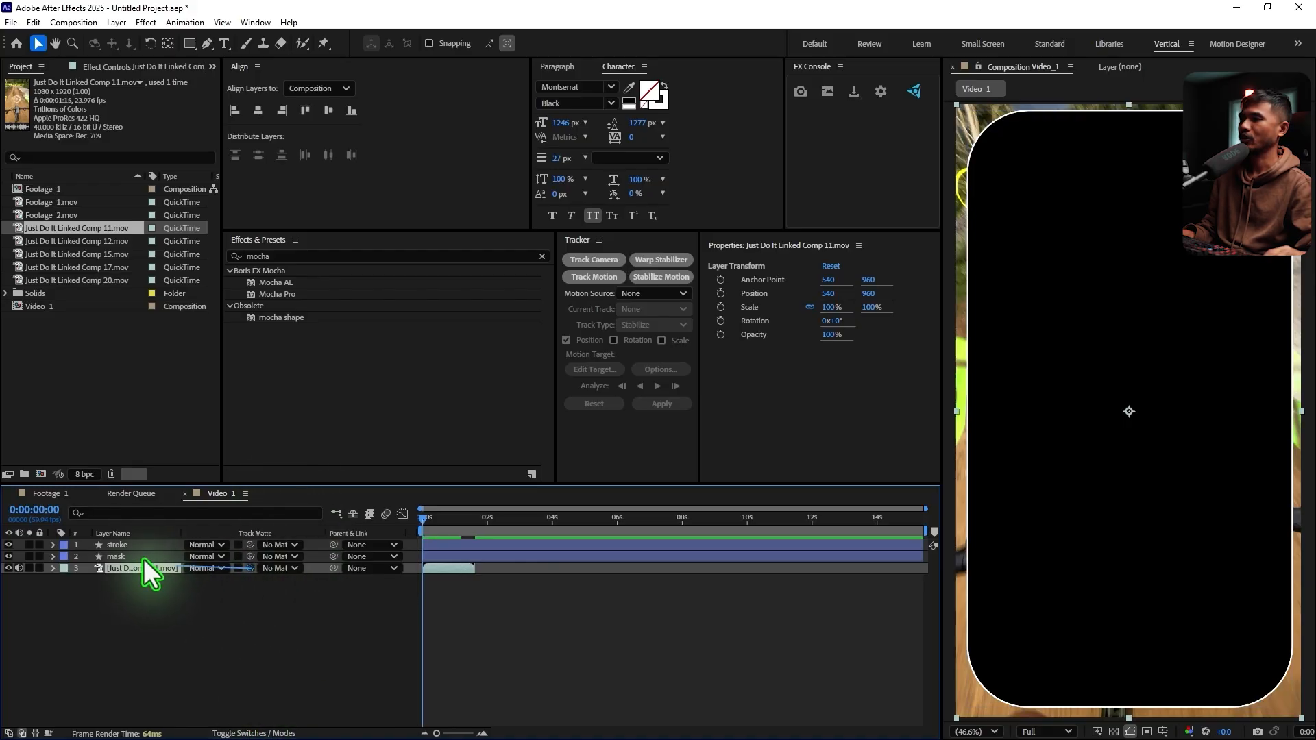
drag(143, 558, 133, 553)
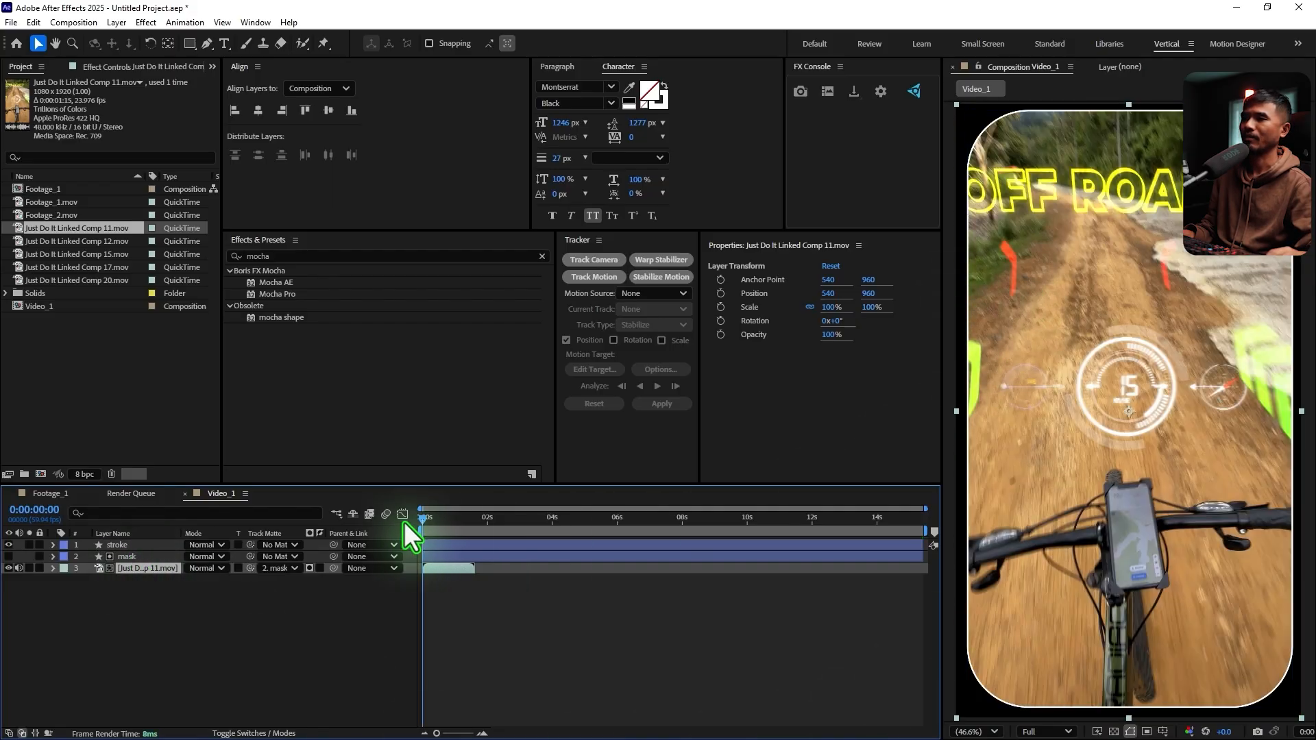
Enable time remapping on the Just Do It Linked Comp 11.mov layer
drag(425, 519, 456, 534)
click(479, 588)
click(450, 565)
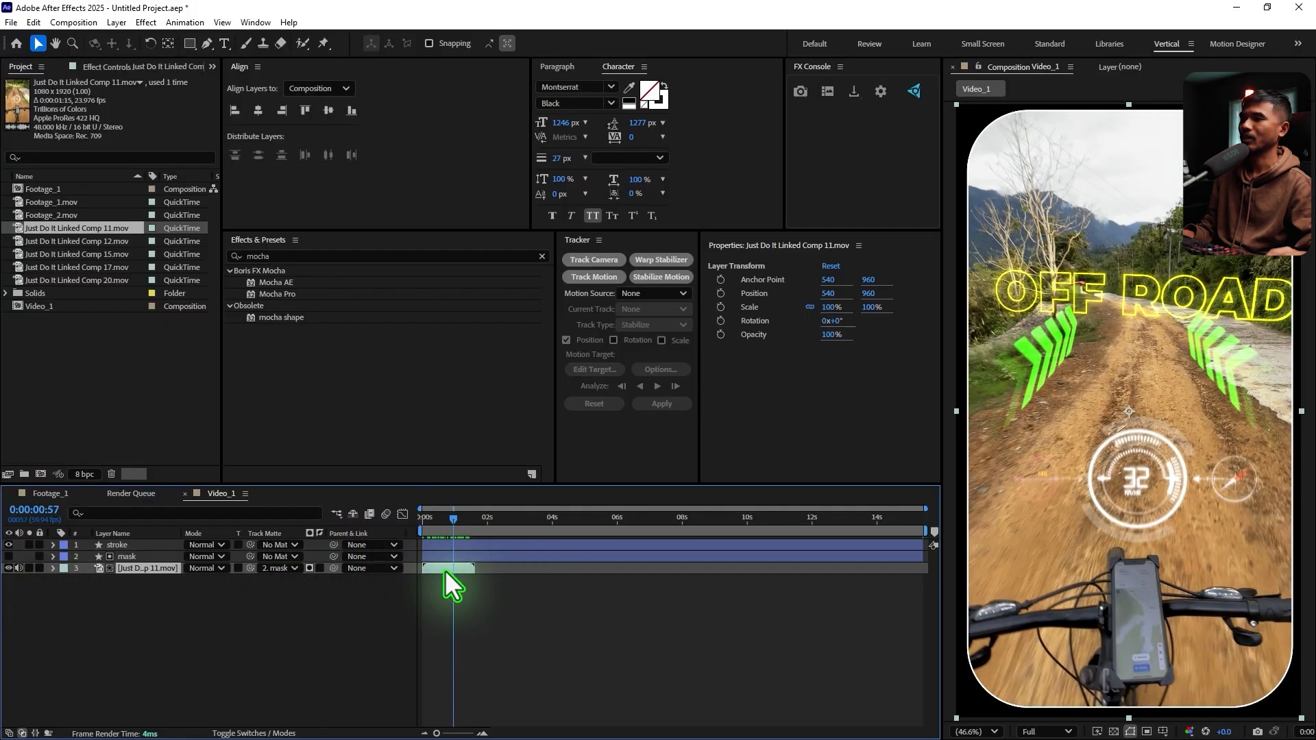
right_click(443, 570)
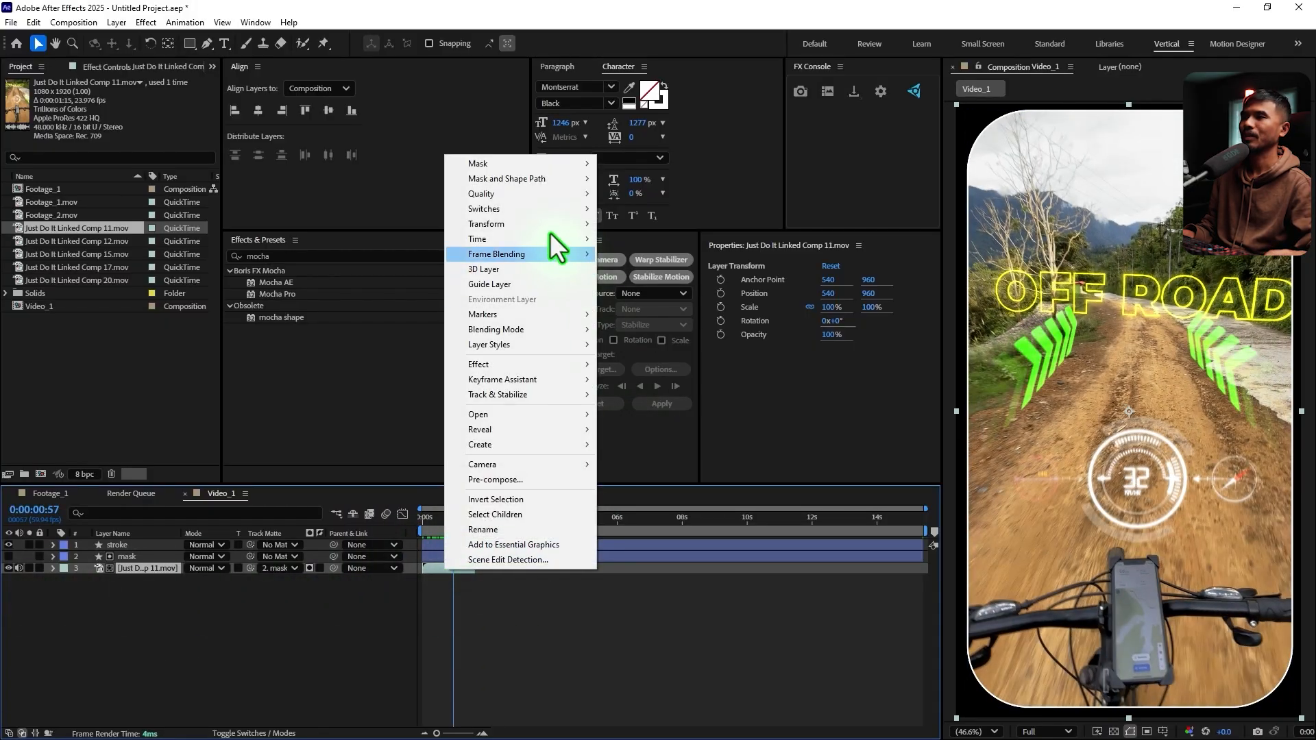
mouse_move(532, 232)
click(658, 237)
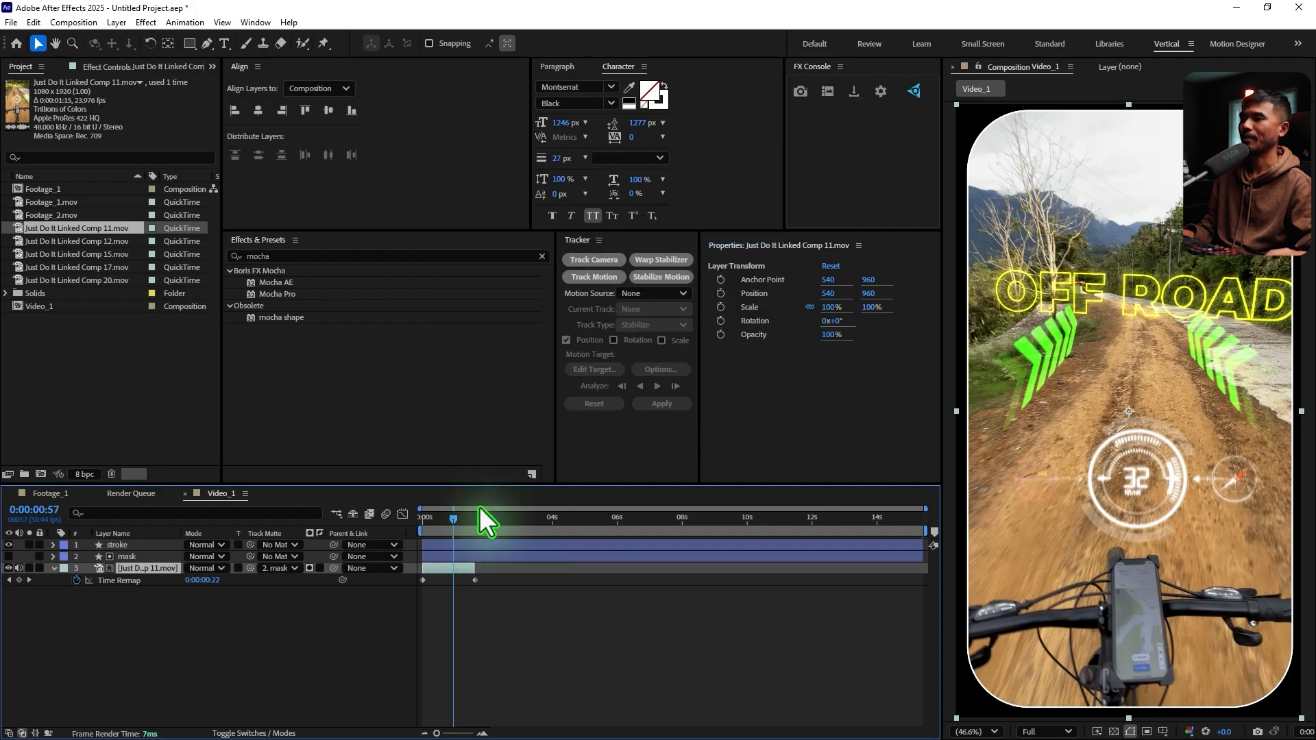
Add a loopOut() expression to the clip's Time Remap property and extend the layer to the end of Video_1
alt+click(75, 578)
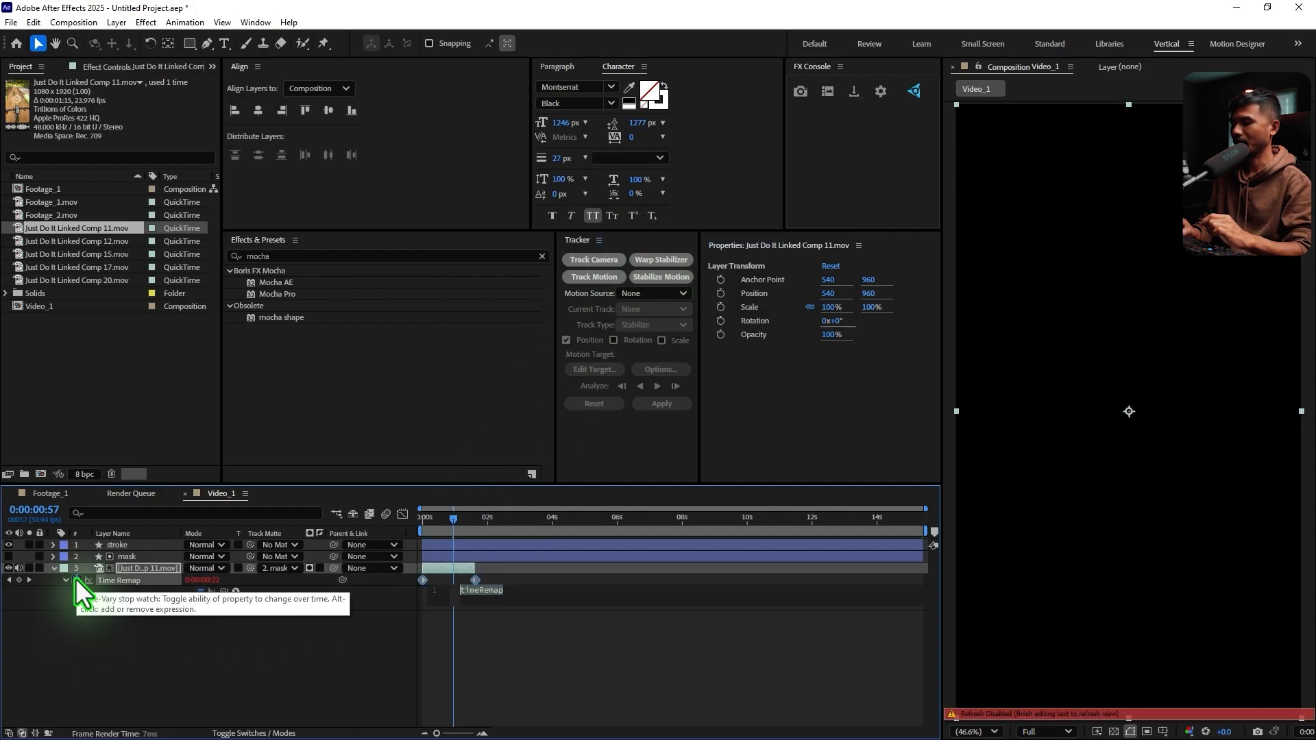
text(loop)
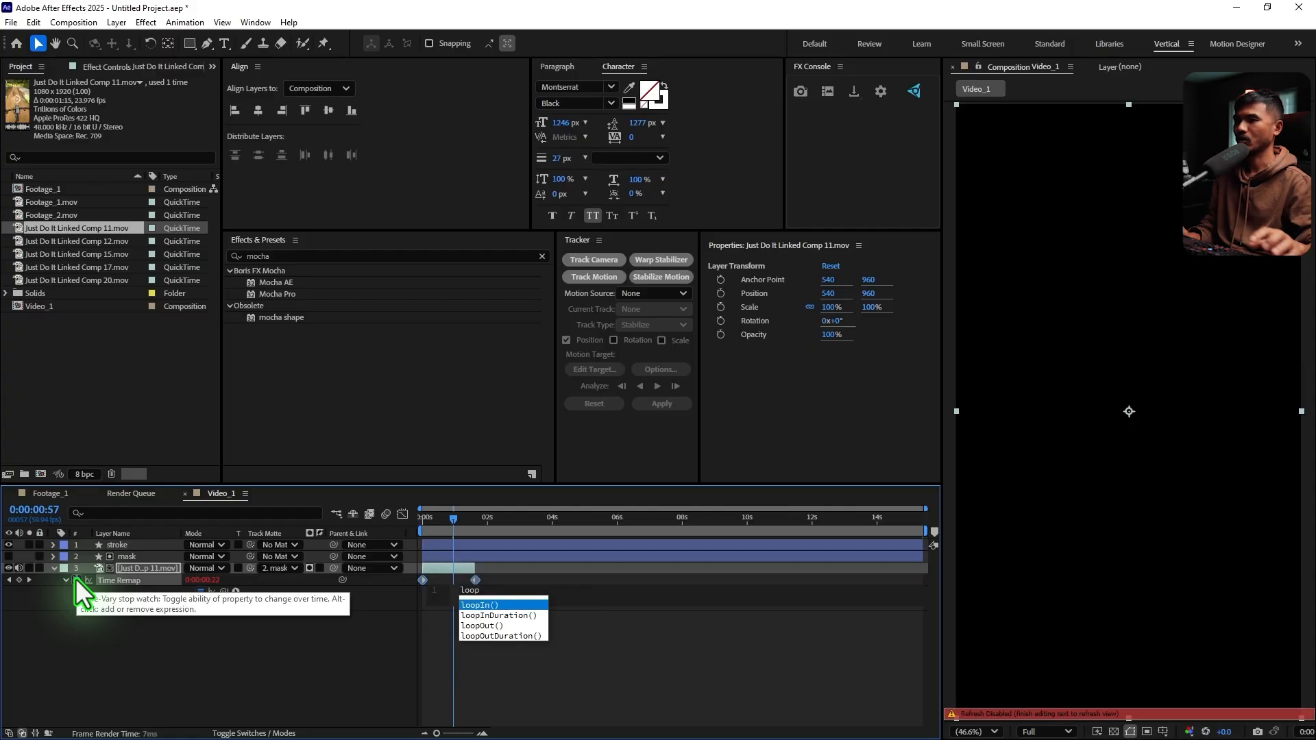
click(496, 624)
click(530, 663)
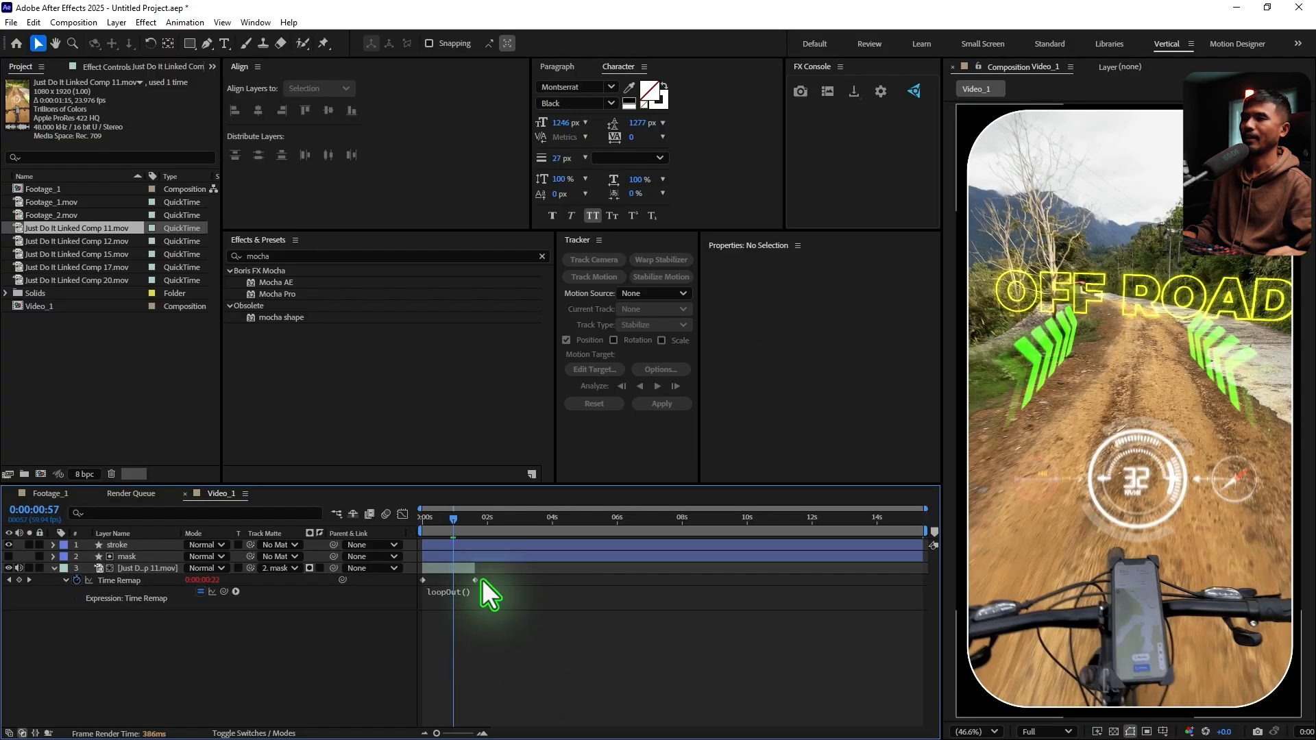
drag(473, 569, 919, 576)
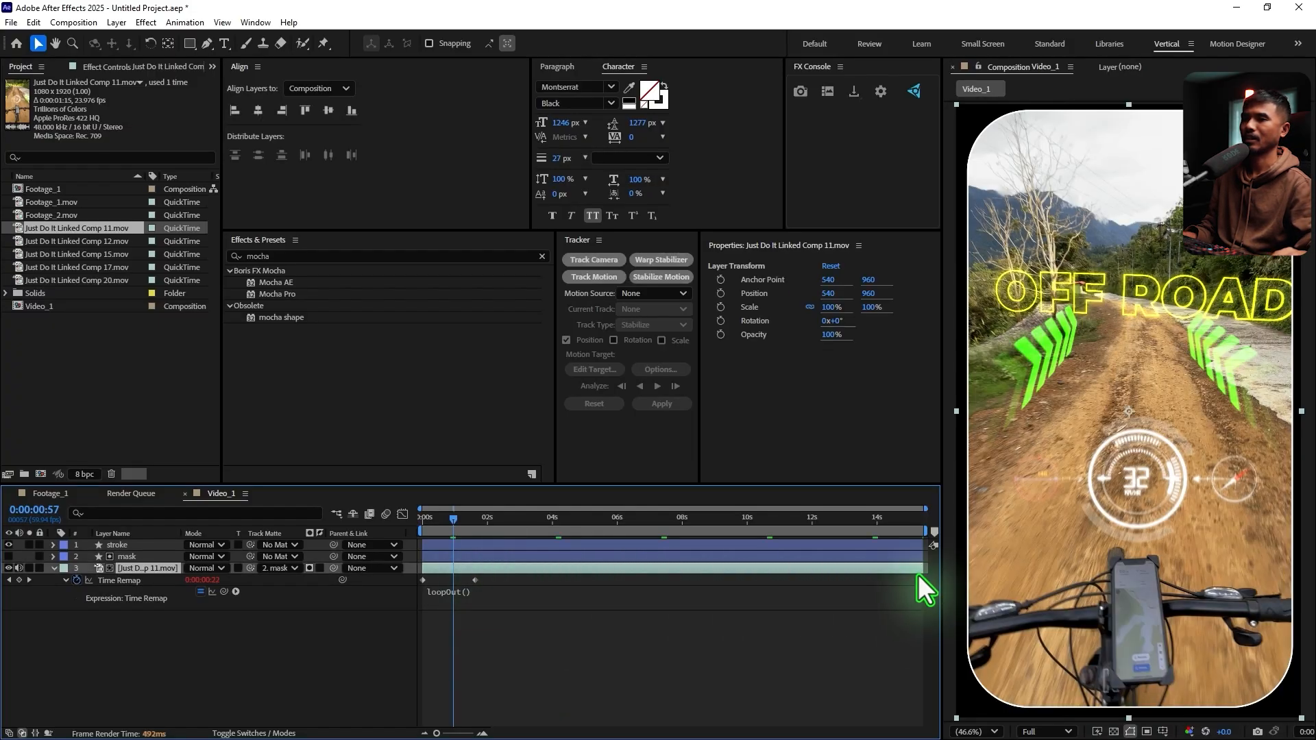
Play Video_1 from the start and scrub through it to check the looping clip
key(Home)
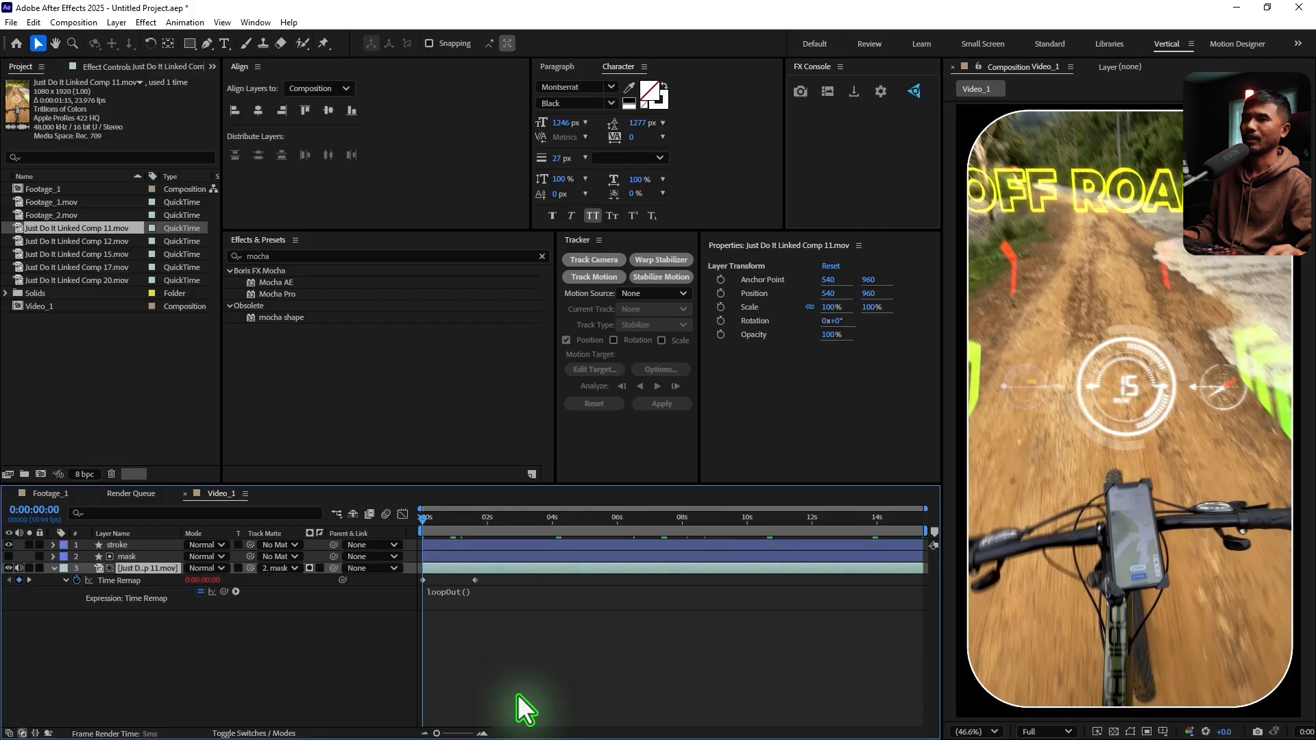
key(space)
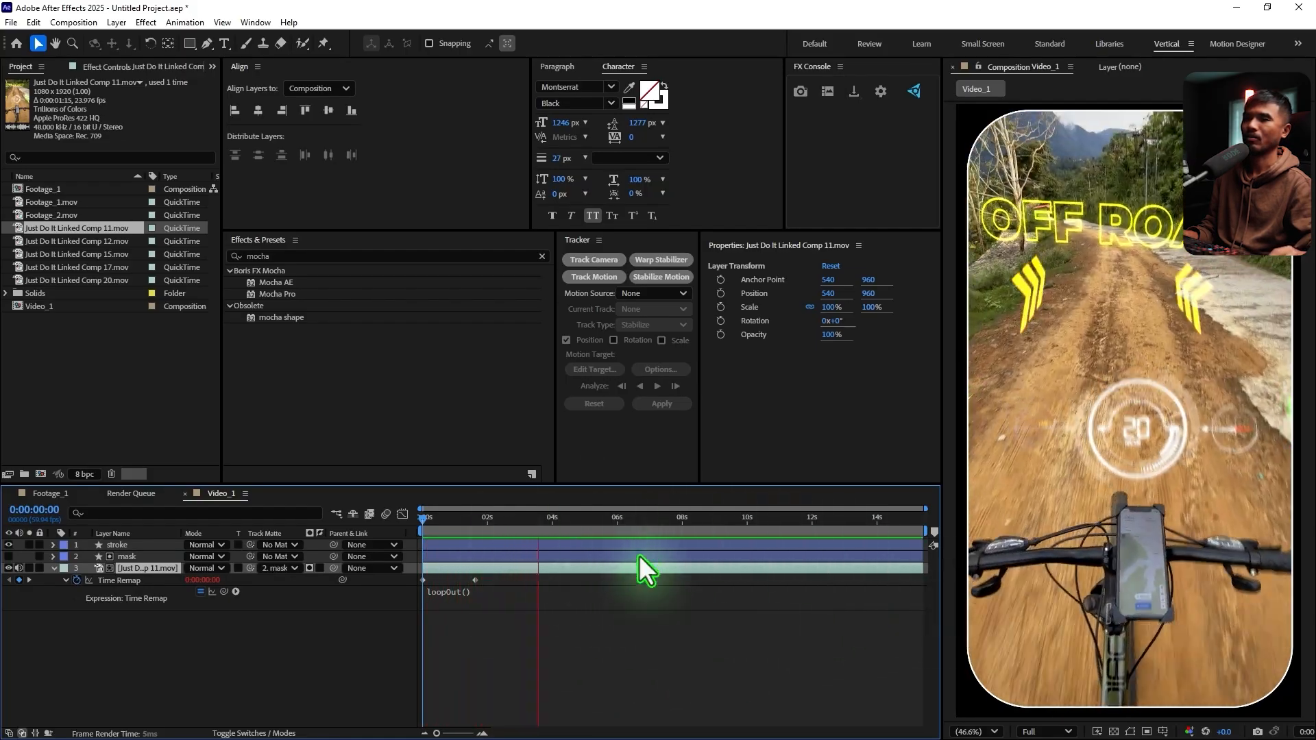
key(space)
drag(556, 521, 446, 533)
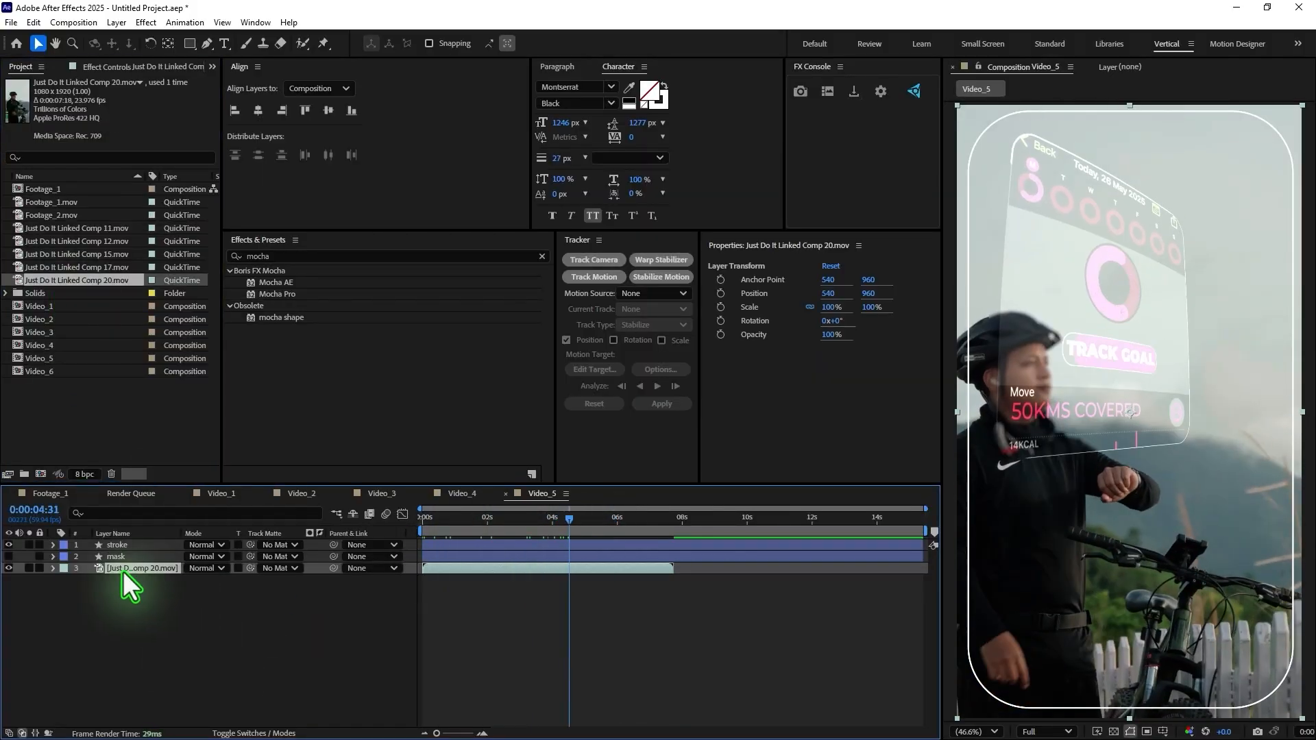
key(alt+shift+equal)
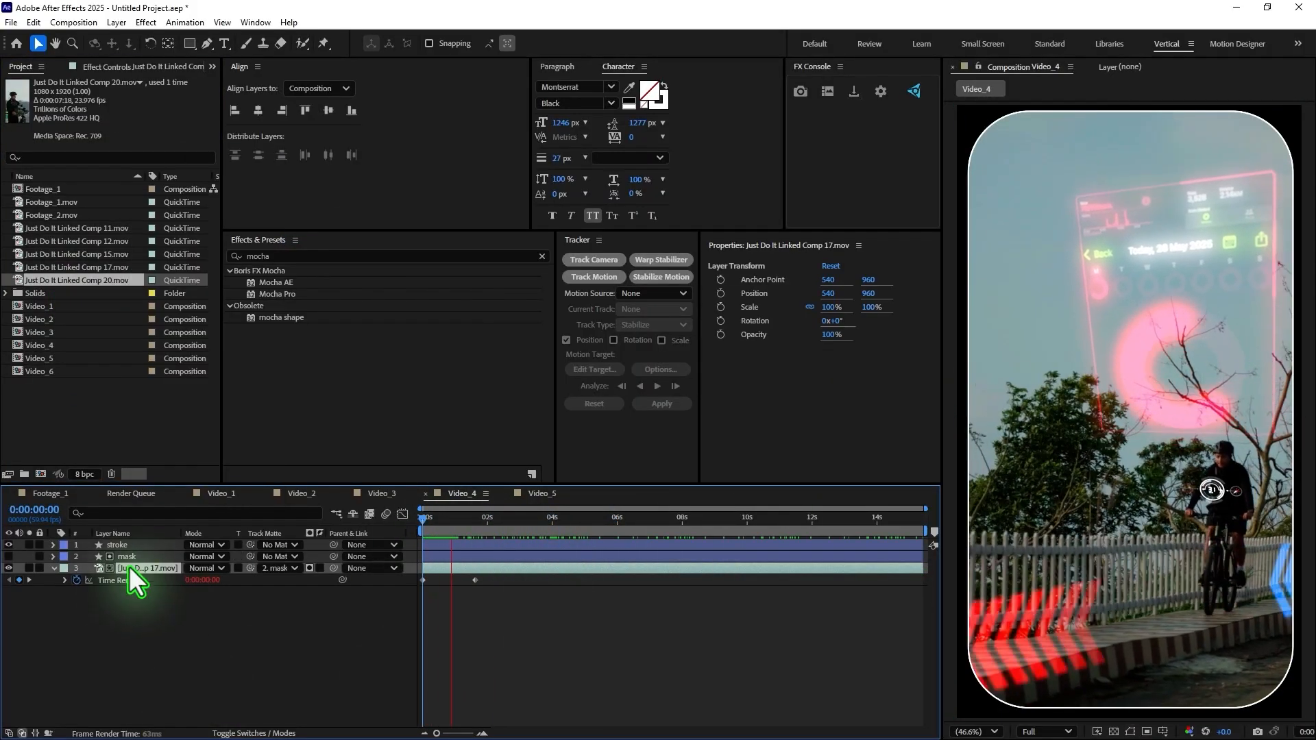
Loop Just Do It Linked Comp 17.mov in Video_4 with time remapping and a loopOut() expression, extending it to the composition's end
key(space)
key(ctrl+alt+t)
key(ctrl+alt+t)
alt+click(77, 580)
text(loopOut())
click(580, 670)
drag(509, 568, 924, 568)
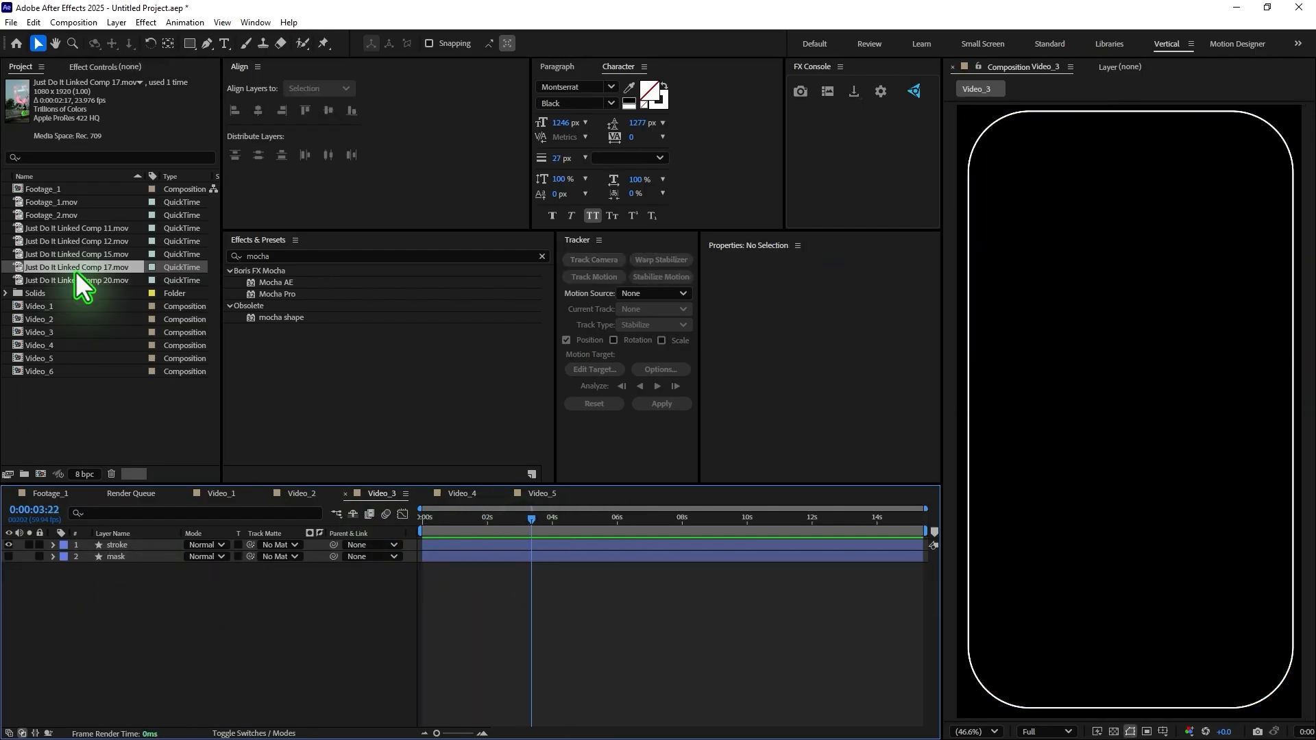
Add Just Do It Linked Comp 15.mov beneath the mask layer in Video_3 with time remapping enabled
drag(77, 253, 294, 567)
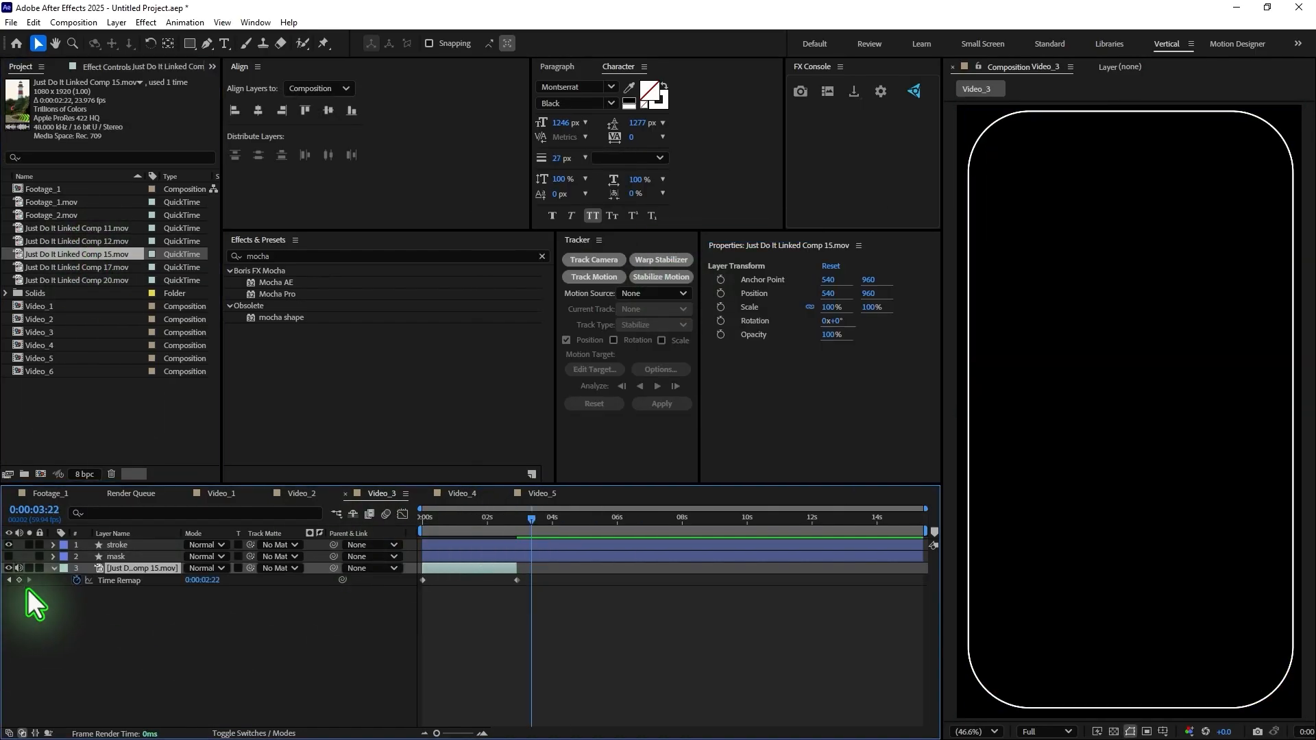
click(458, 519)
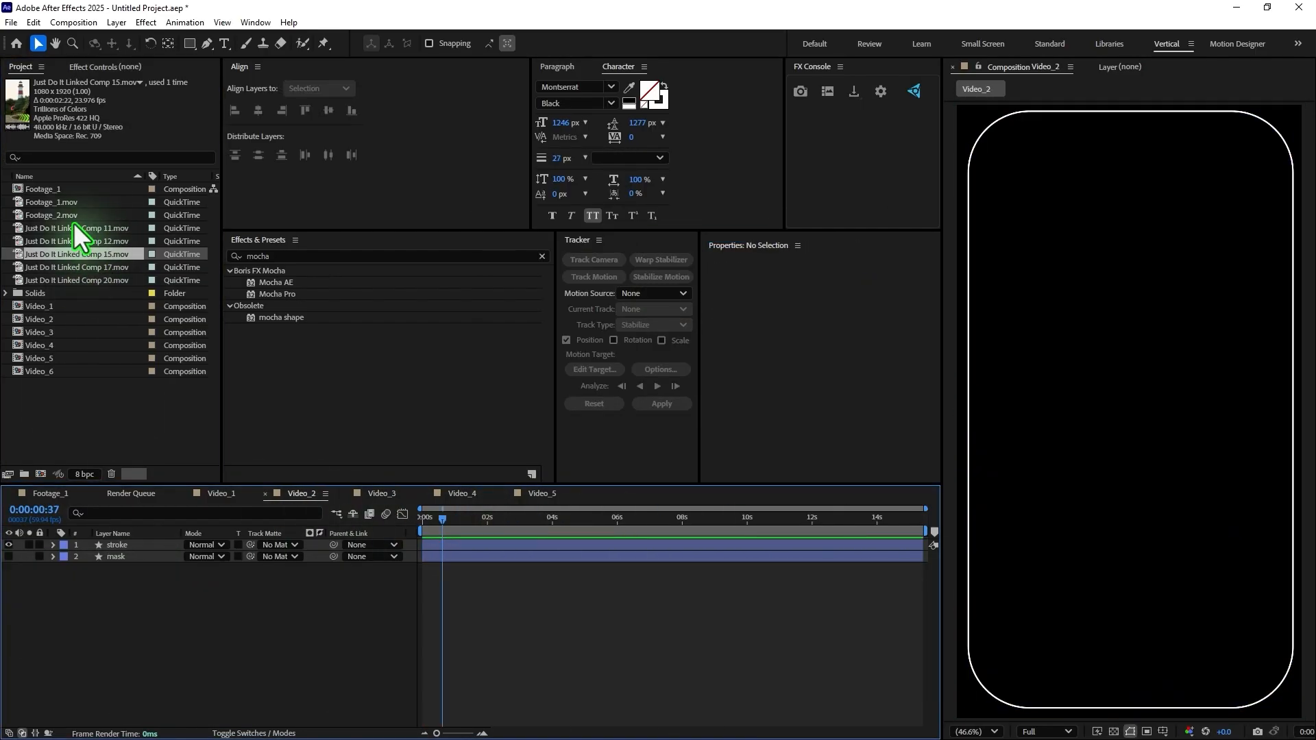
Add Just Do It Linked Comp 12.mov to Video_2, looped to the composition's end with time remapping and loopOut(), and preview it
drag(79, 241, 924, 568)
key(ctrl+alt+t)
alt+click(77, 580)
text(loopOut())
click(535, 665)
key(space)
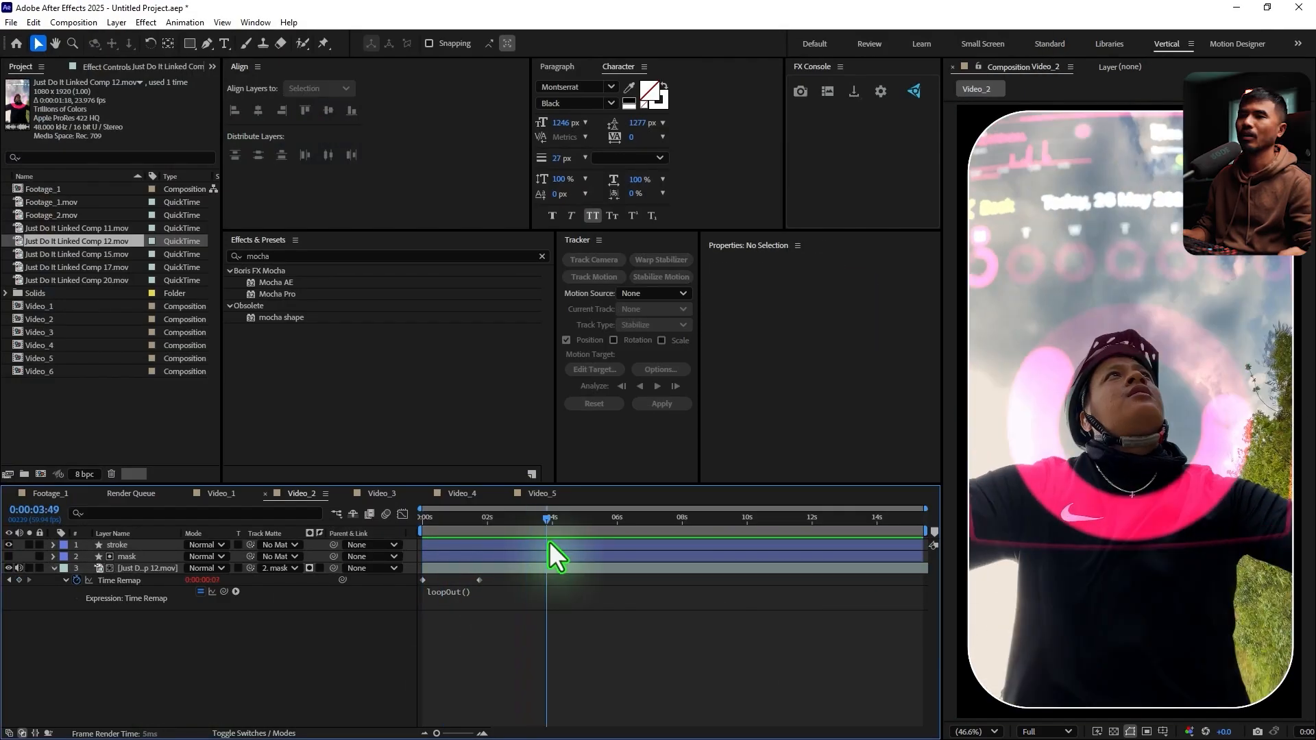
drag(549, 542, 425, 545)
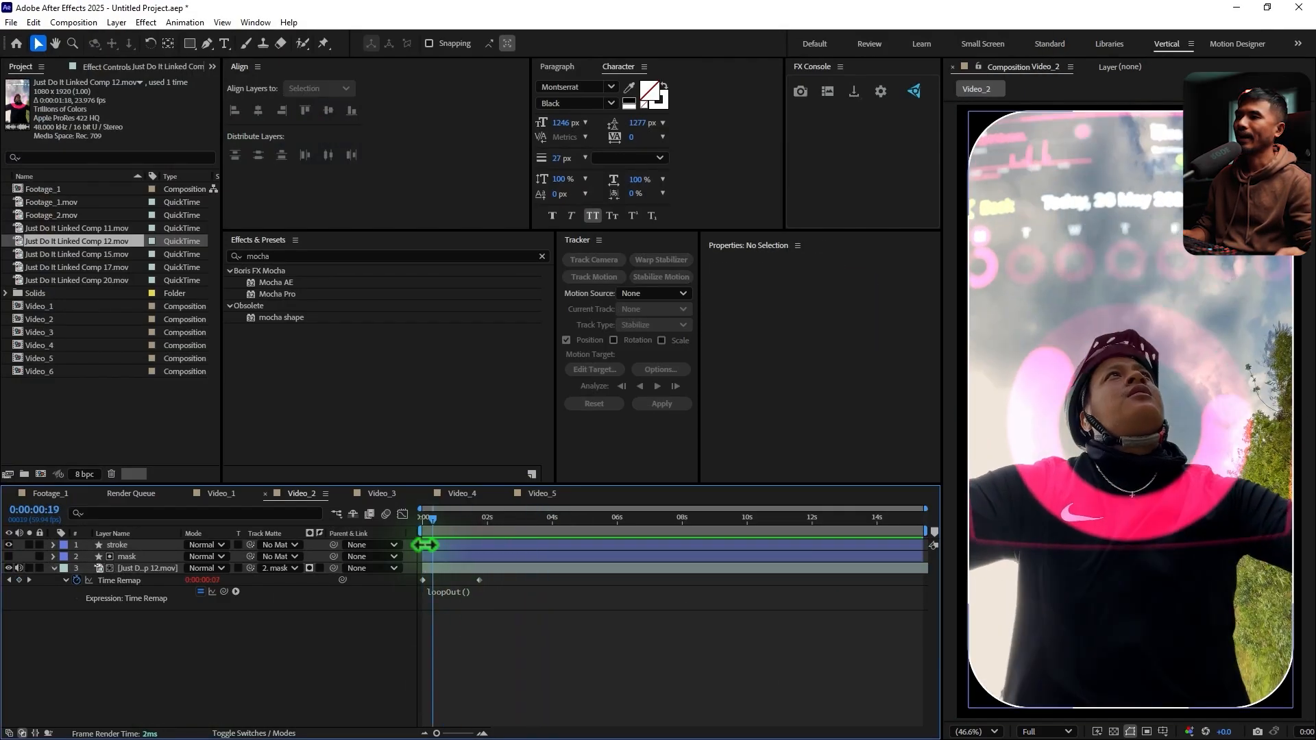
Close the Video_1 to Video_5 timelines and the Render Queue, keeping only Footage_1 open
click(506, 494)
click(426, 494)
click(346, 494)
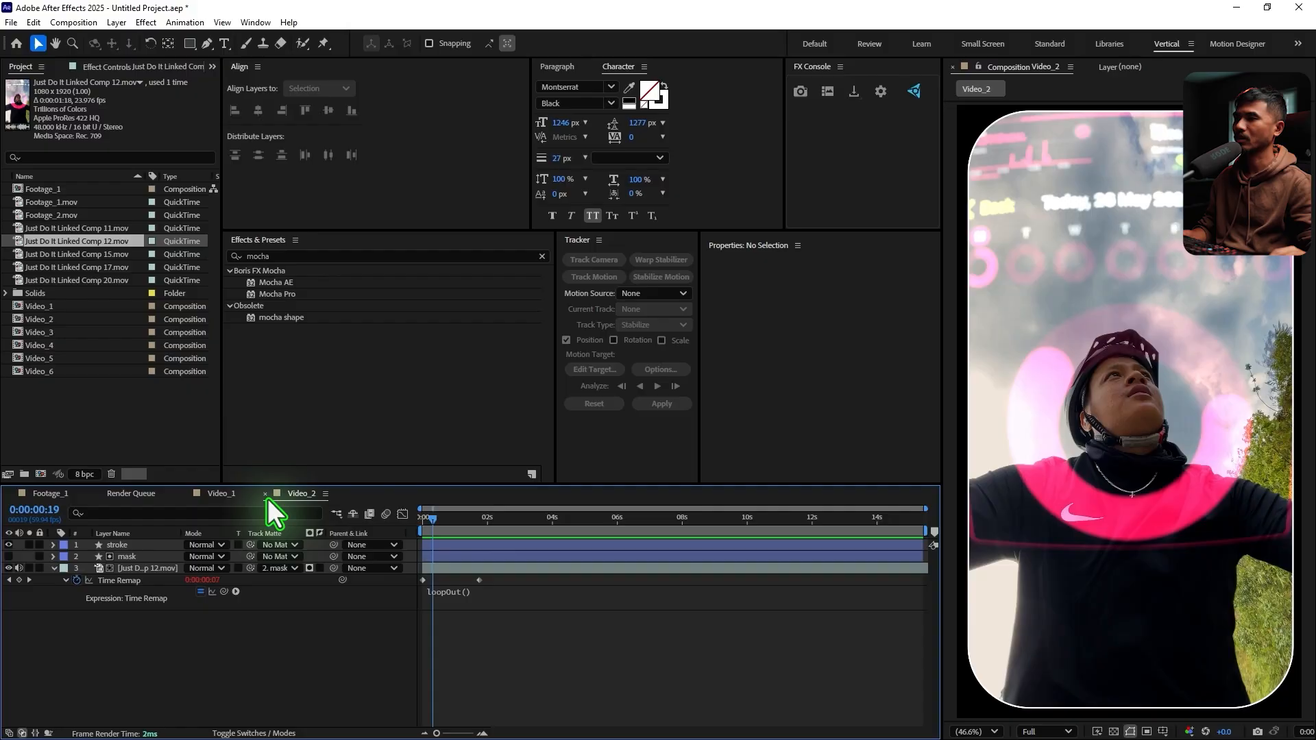
click(266, 494)
click(187, 494)
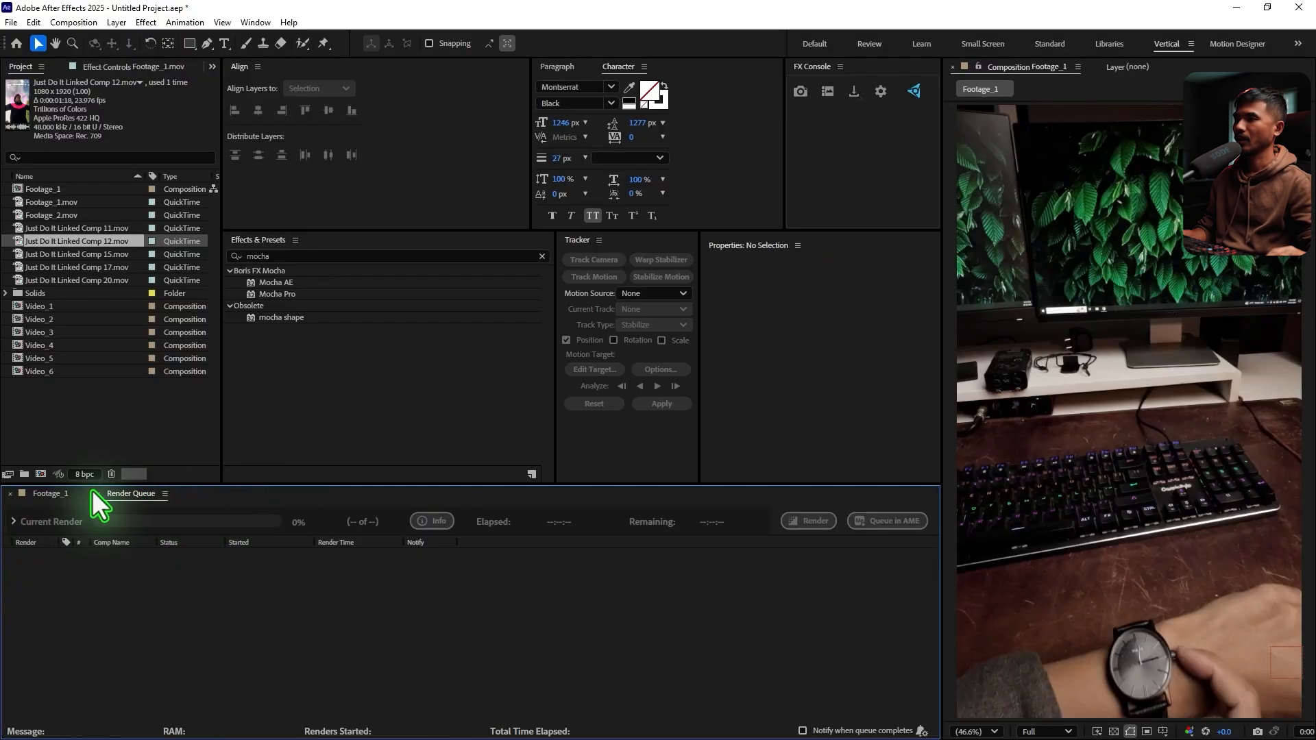
click(93, 494)
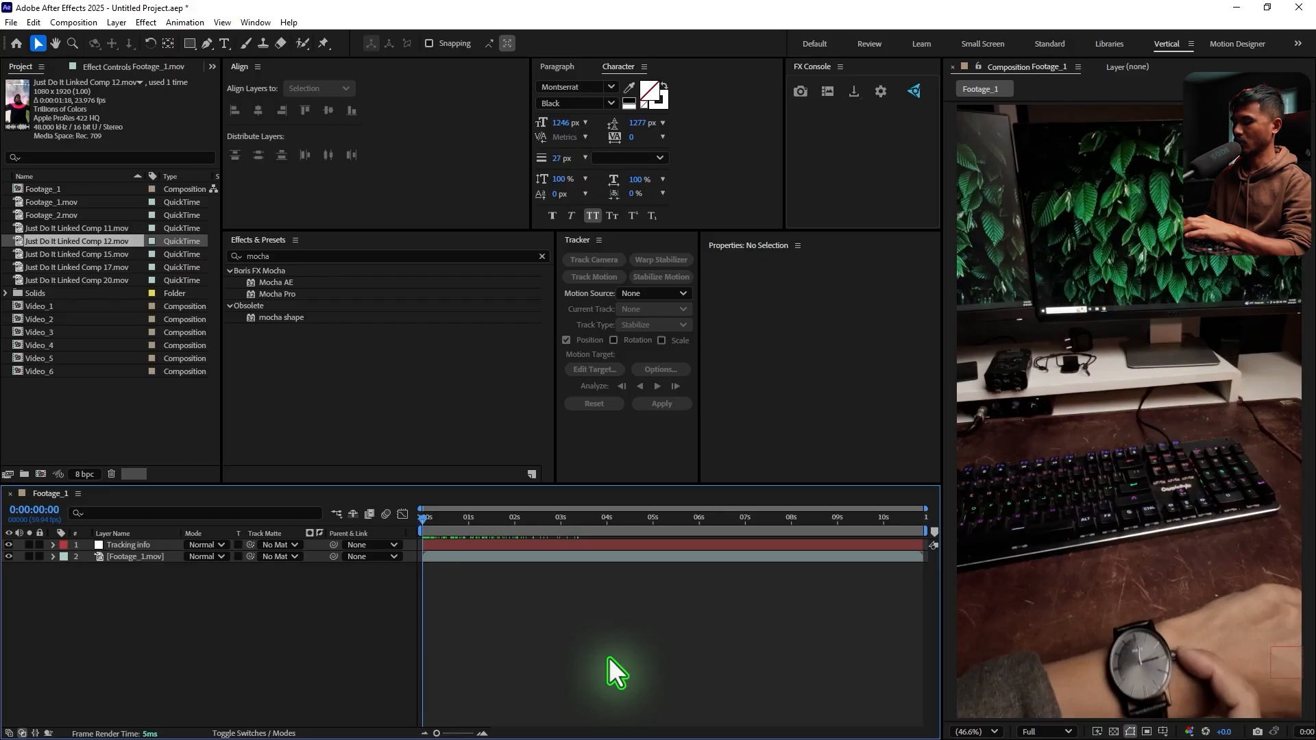
Rename the Footage_1 composition as Main Comp and briefly play it back
key(ctrl+k)
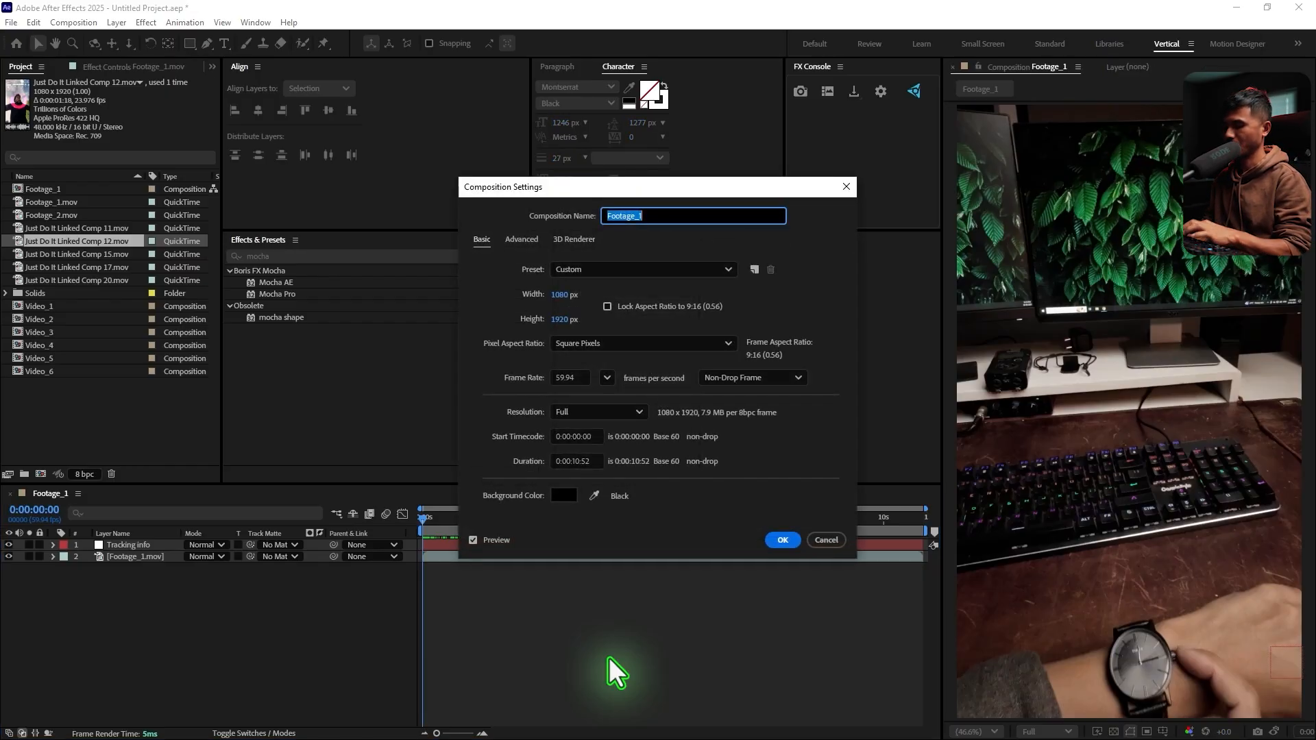
text(Main Comp)
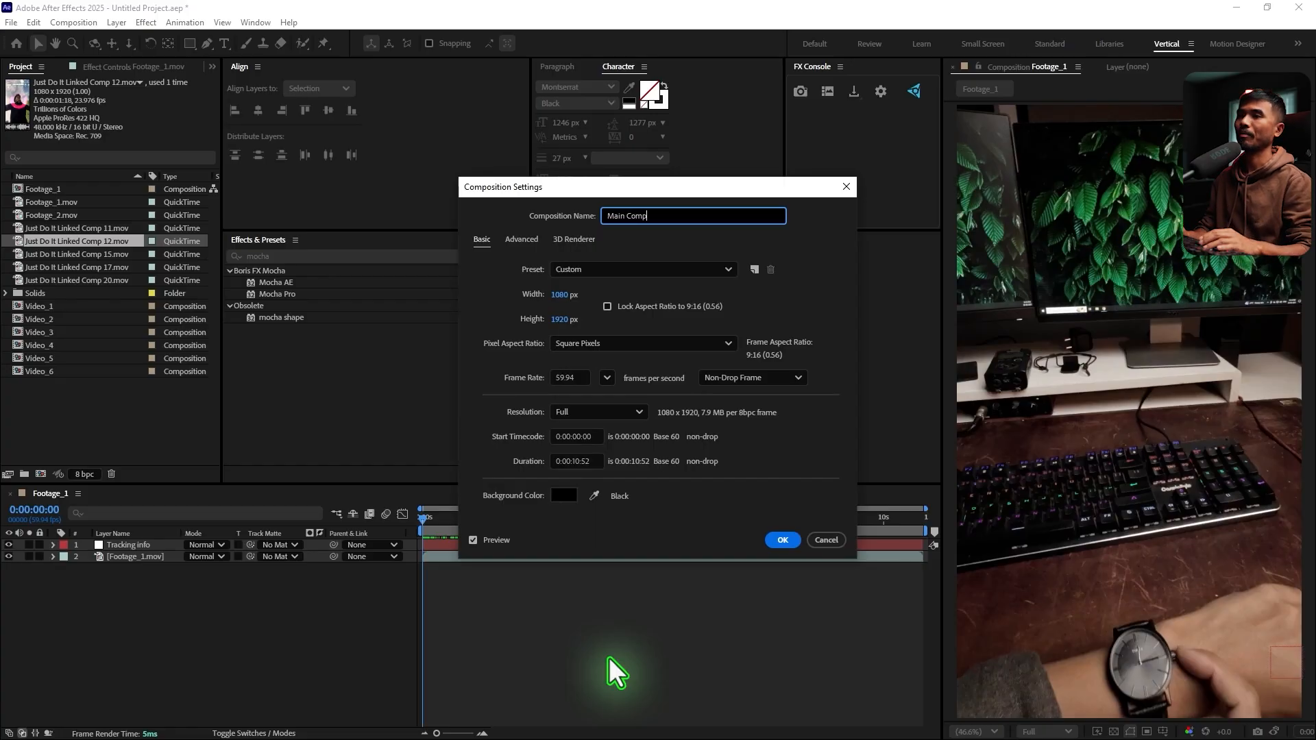
key(Return)
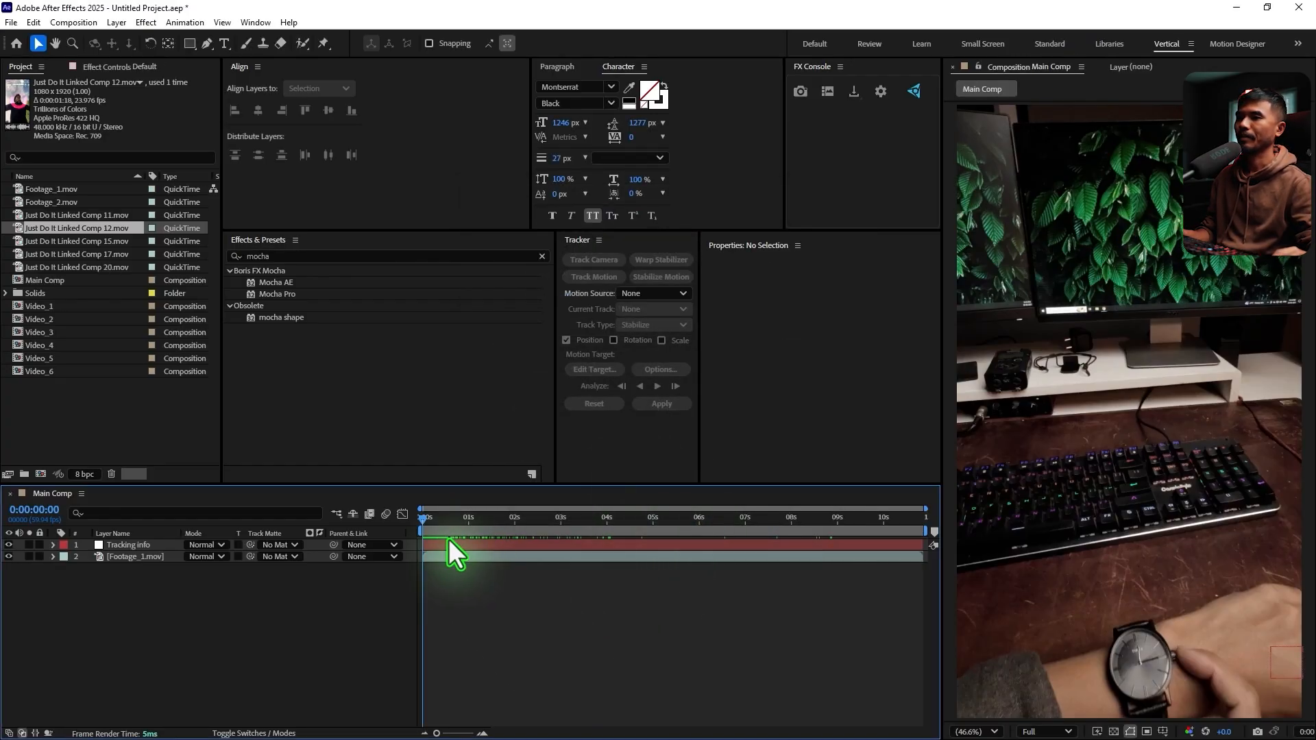
key(space)
key(space)
Create a project folder named Footage and move all the .mov clips into it
click(81, 429)
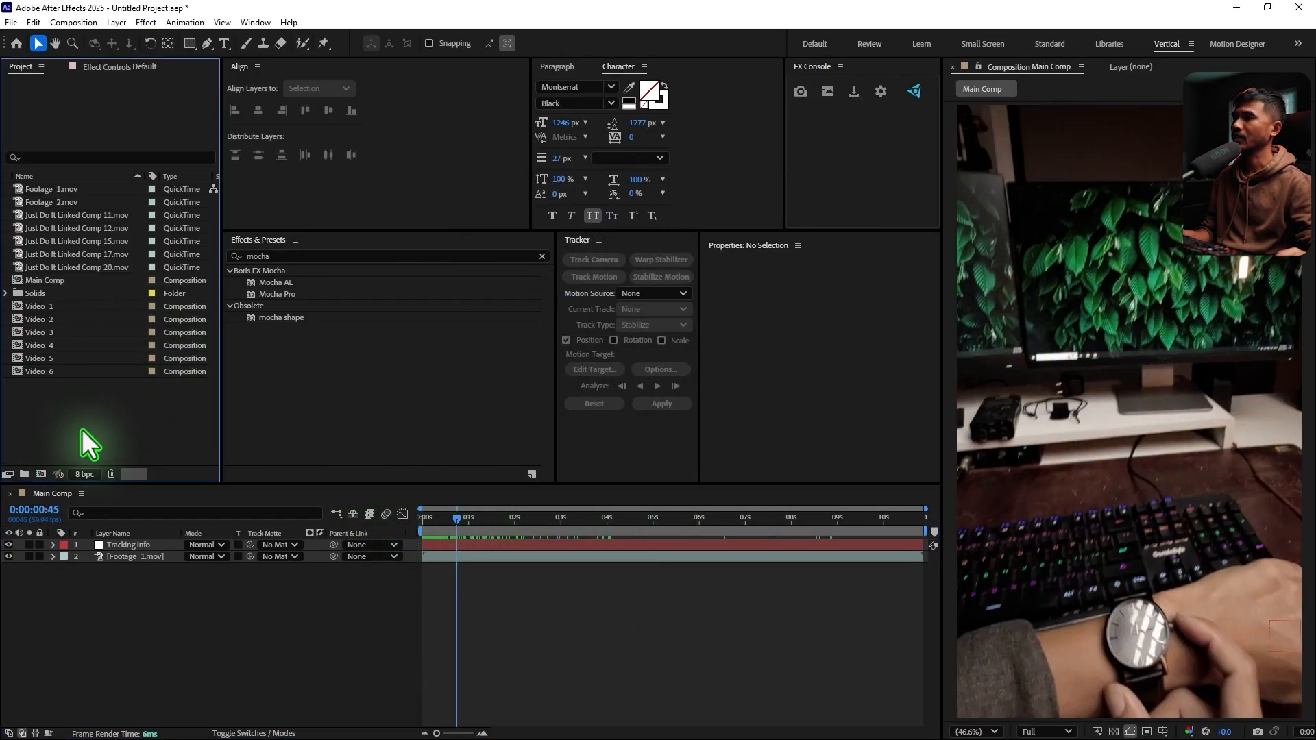
click(24, 474)
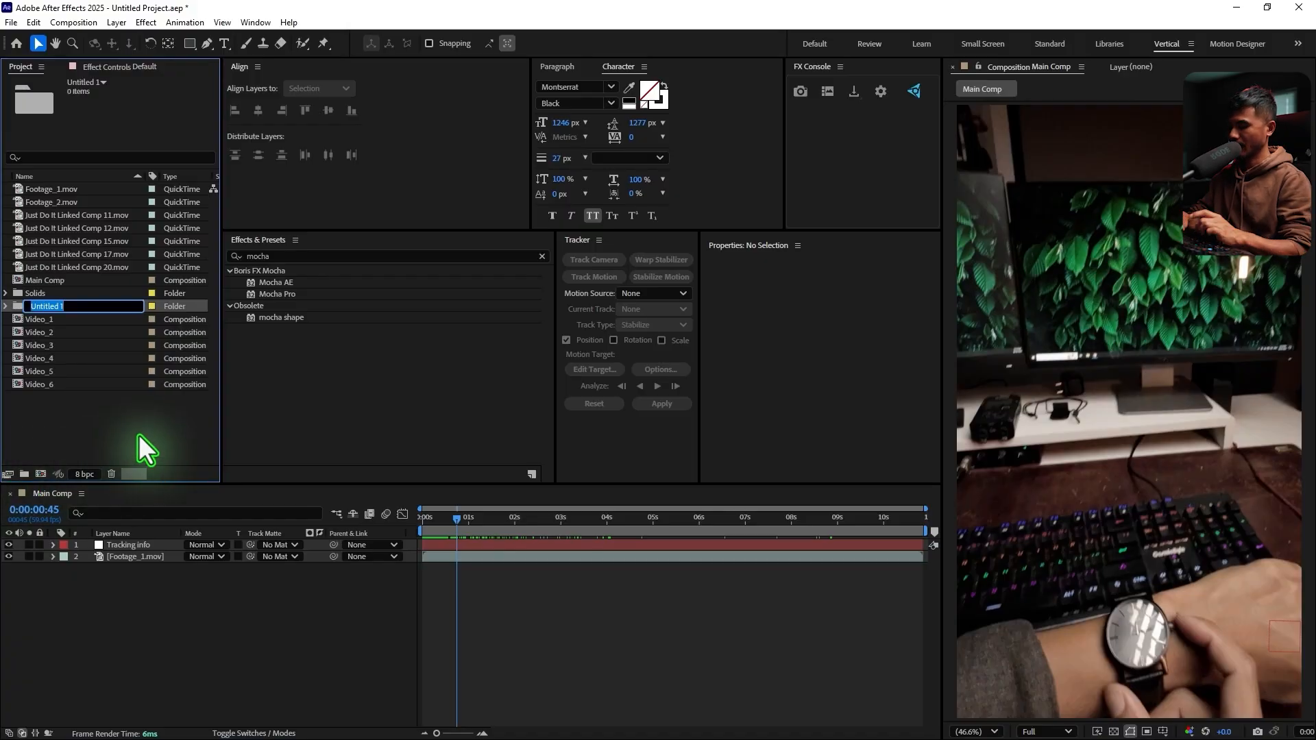
text(Footage)
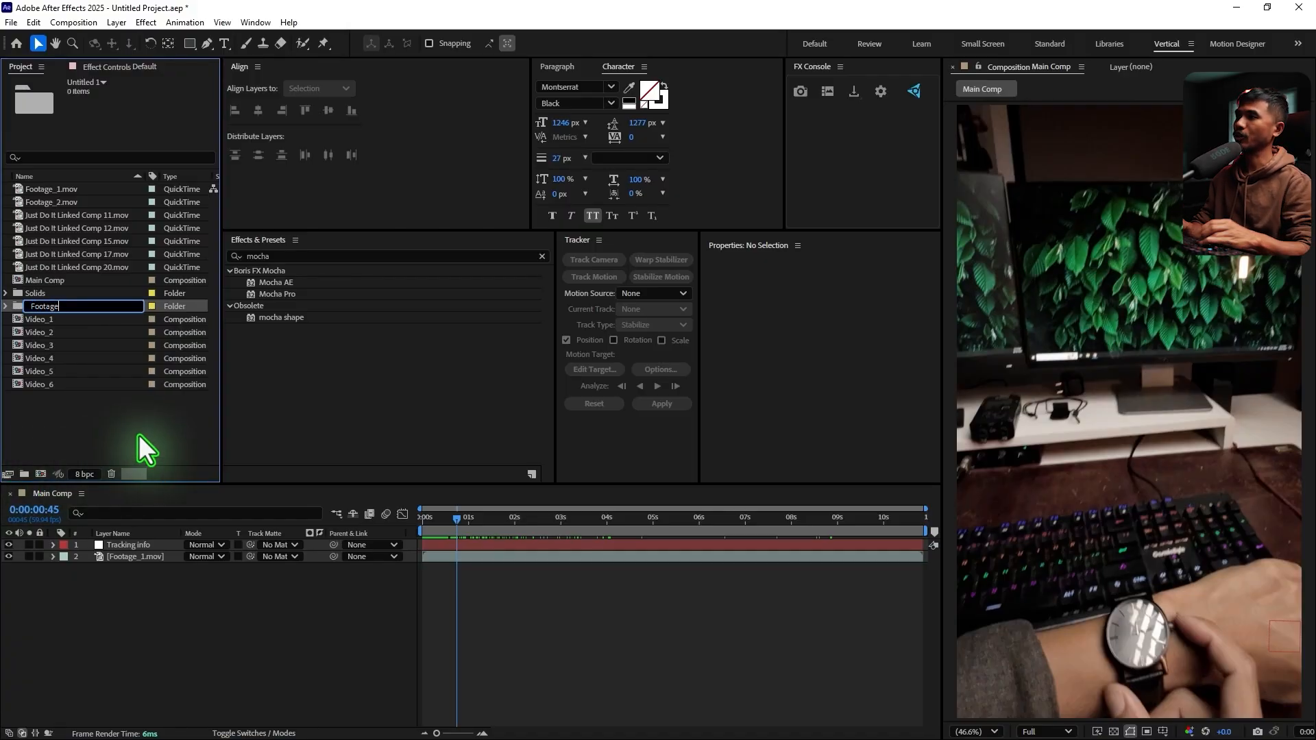
key(Return)
click(47, 281)
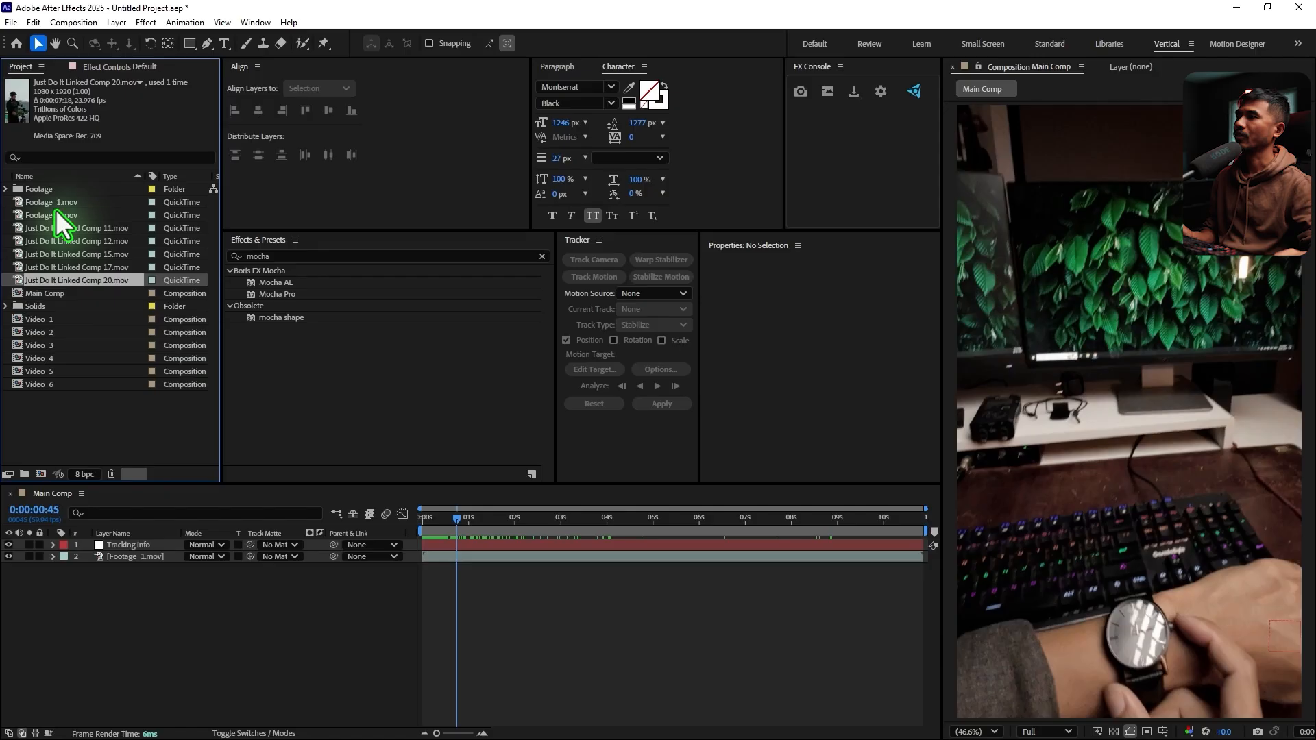
shift+click(88, 203)
mouse_move(87, 206)
mouse_down()
mouse_move(62, 204)
mouse_move(69, 191)
mouse_up()
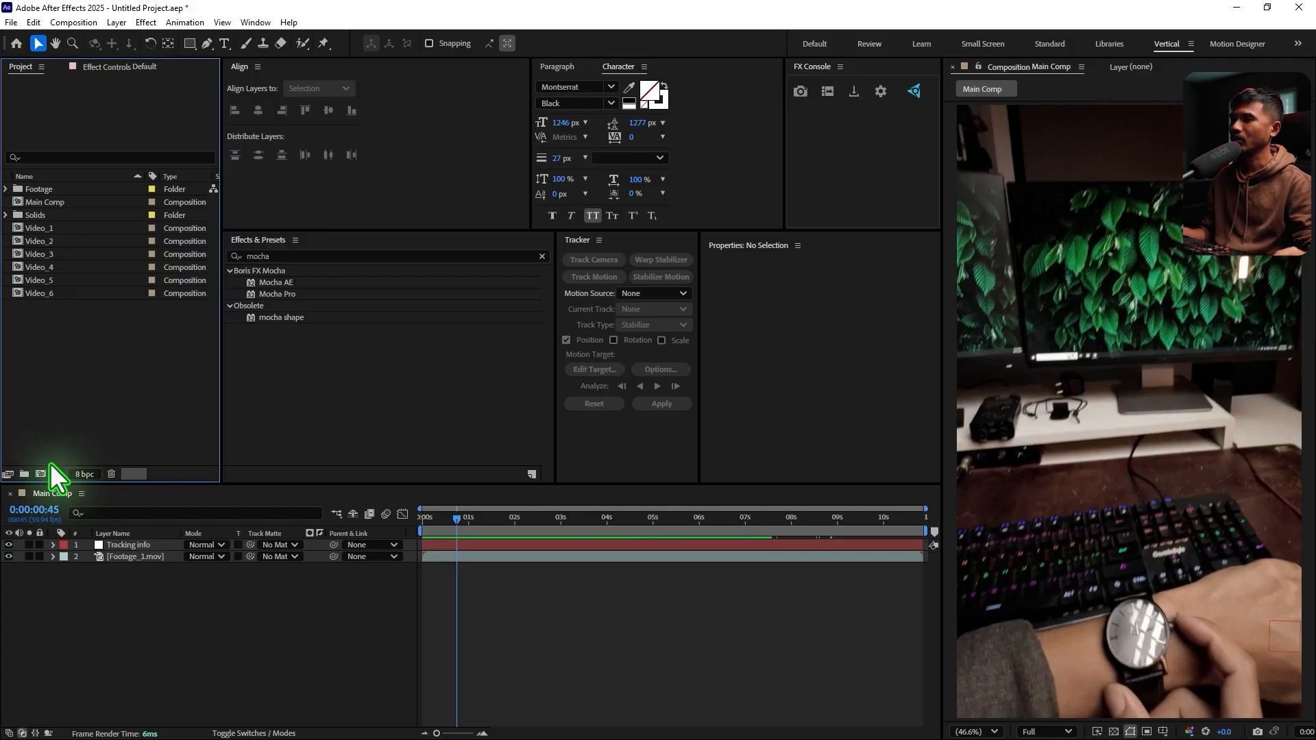
Create a project folder named Pre-comps
click(24, 474)
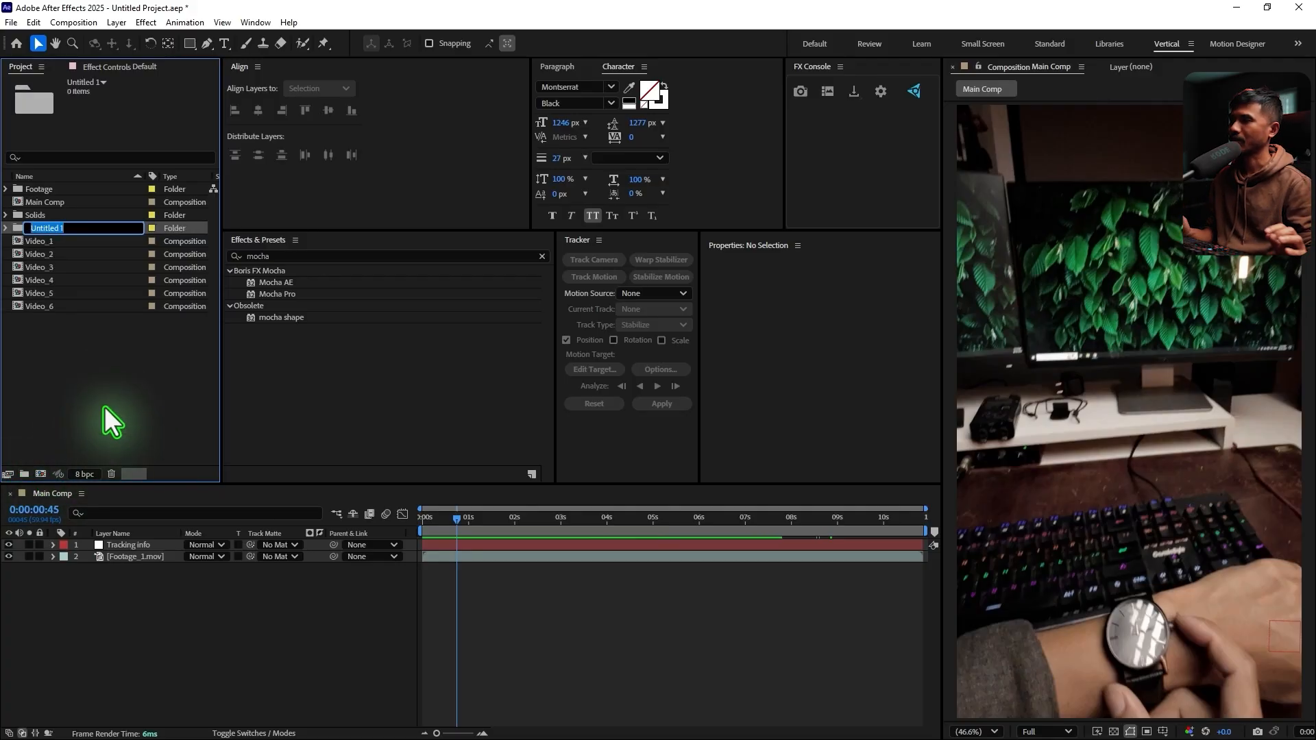
text(Pre)
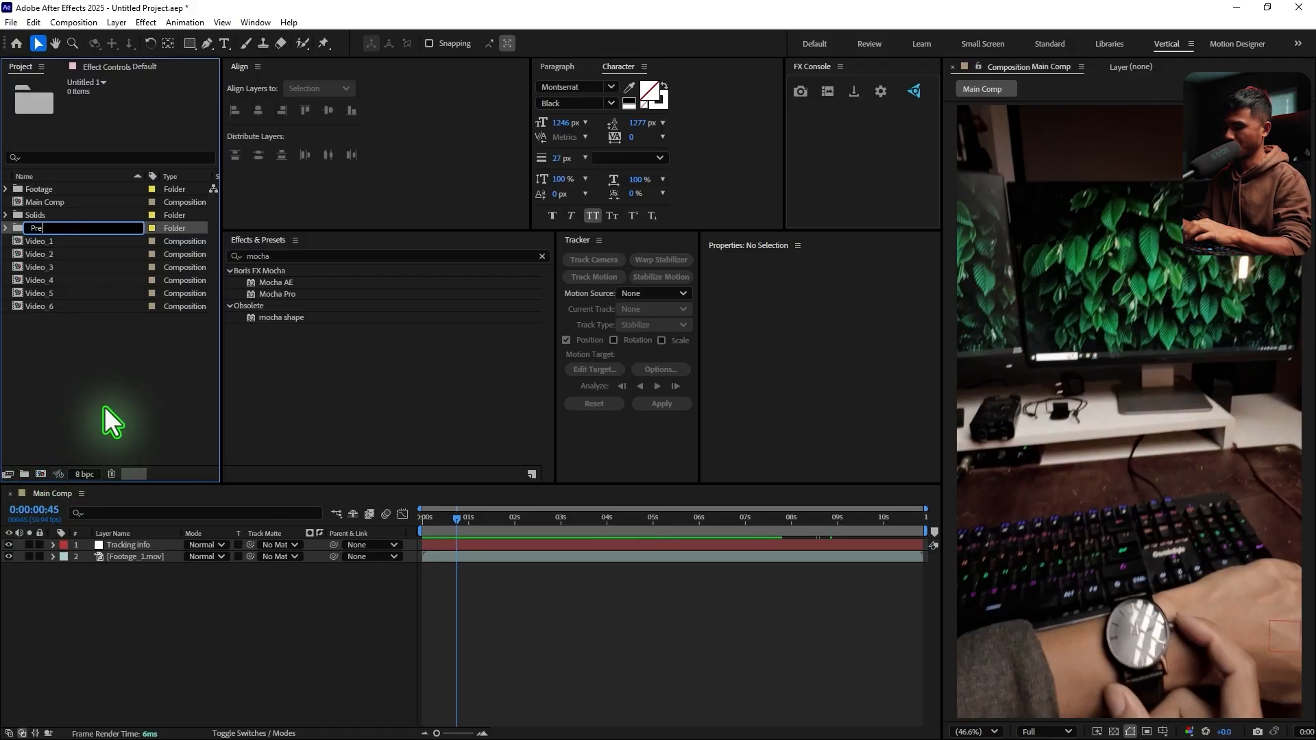
text(-comp)
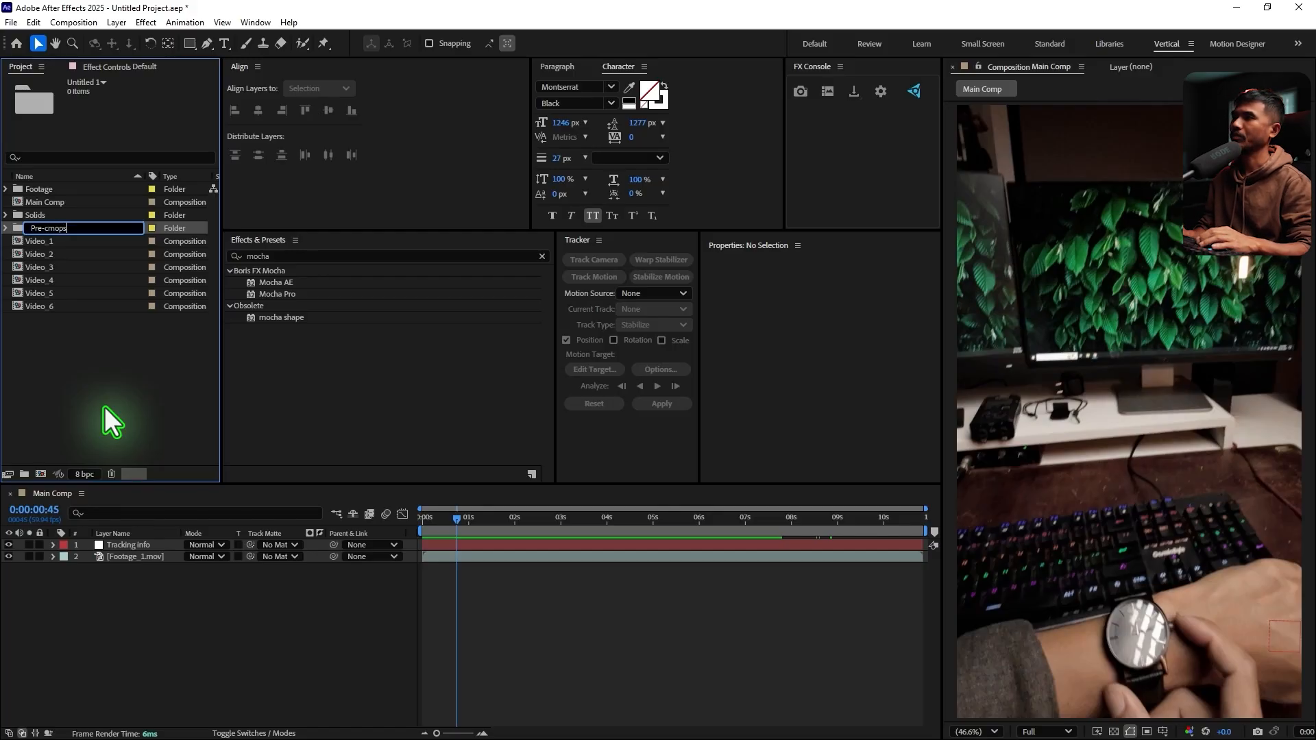
key(BackSpace)
key(BackSpace)
key(BackSpace)
text(omps\)
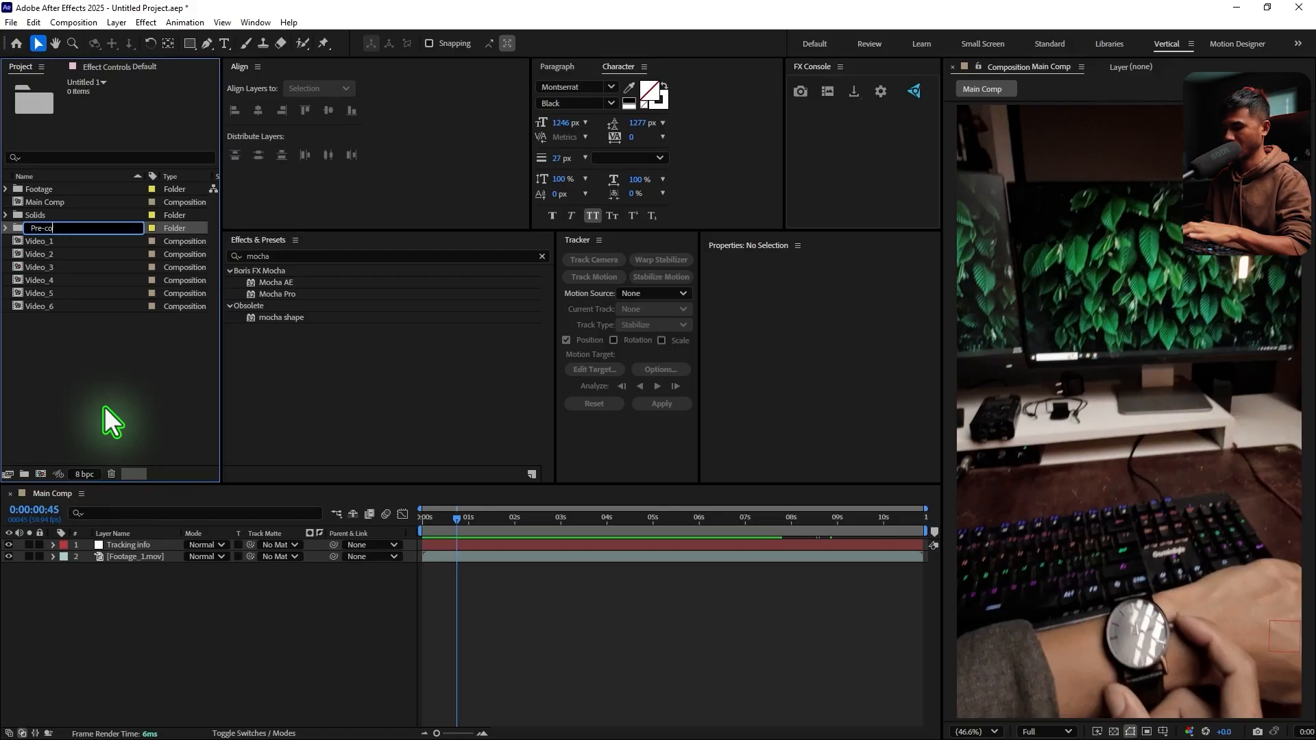
key(Return)
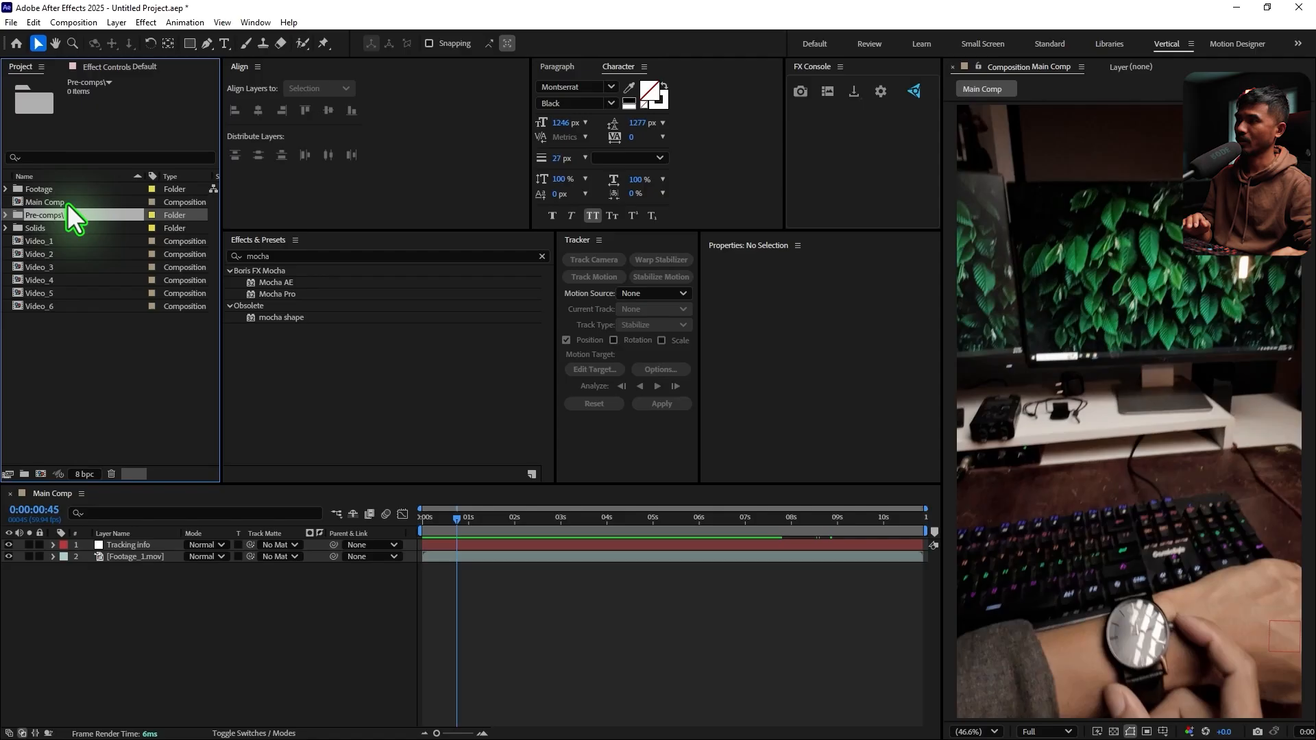
key(Return)
click(85, 214)
key(BackSpace)
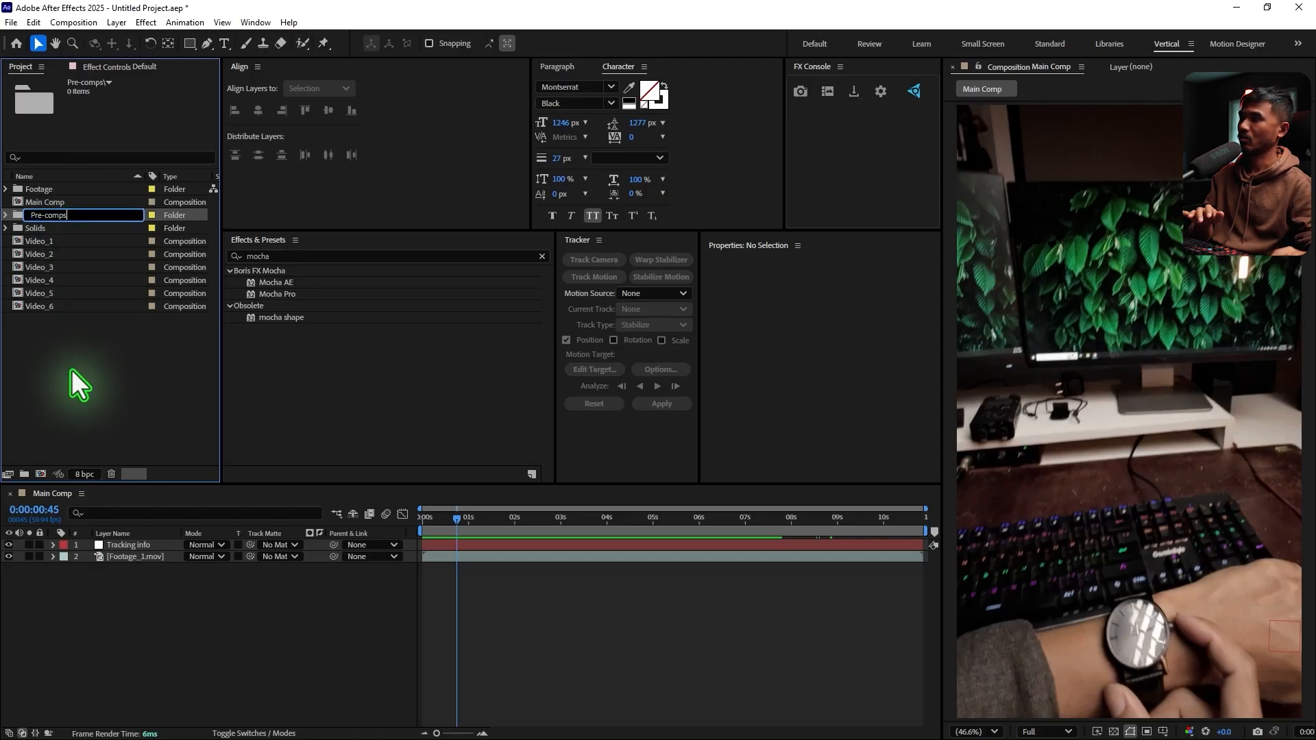
click(71, 370)
Move the Video_1 to Video_6 compositions into the Pre-comps folder and expand it to show its contents
click(52, 242)
shift+click(56, 306)
drag(60, 253, 89, 215)
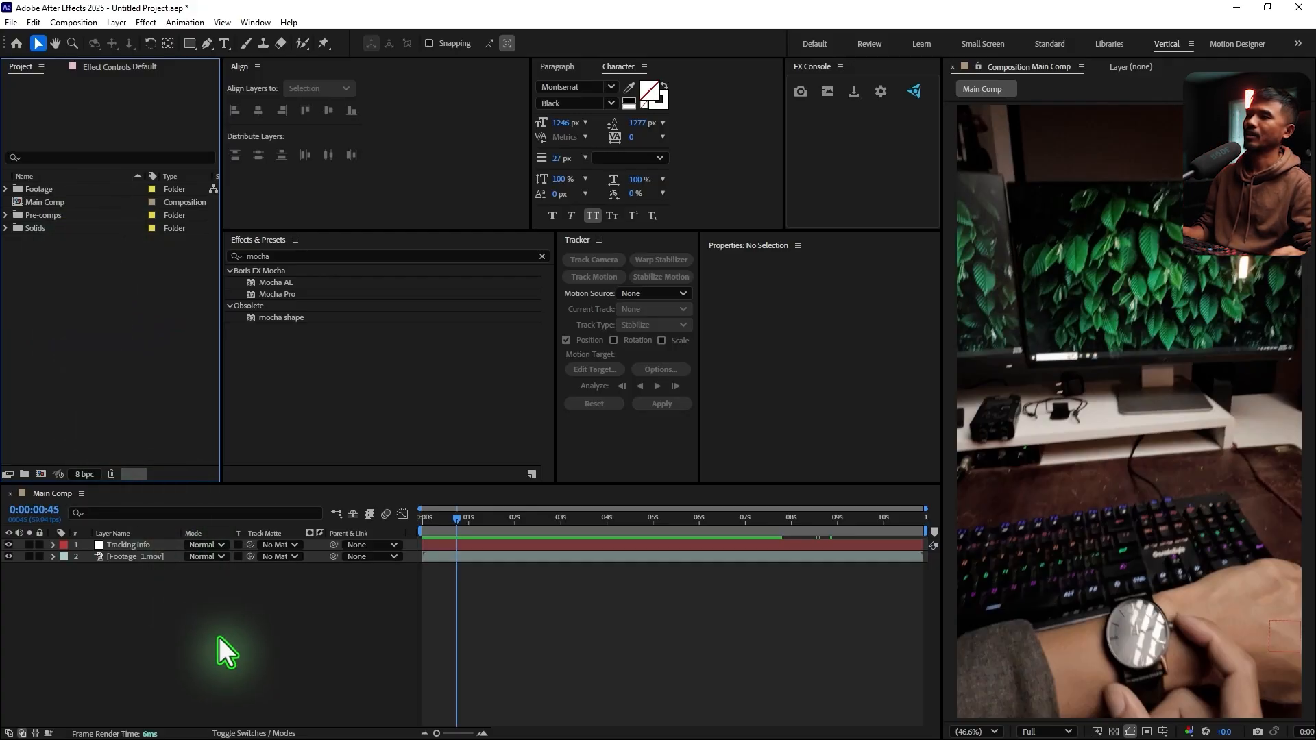
click(40, 216)
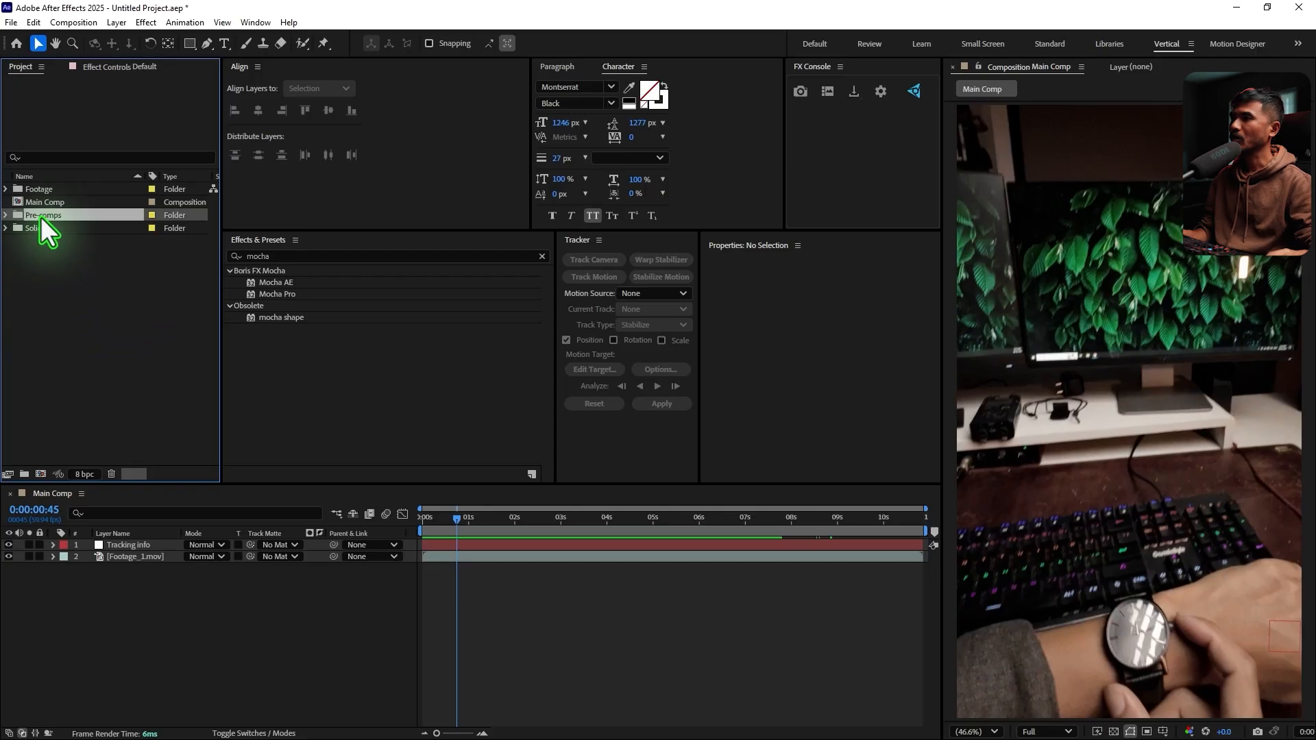
click(6, 215)
click(89, 403)
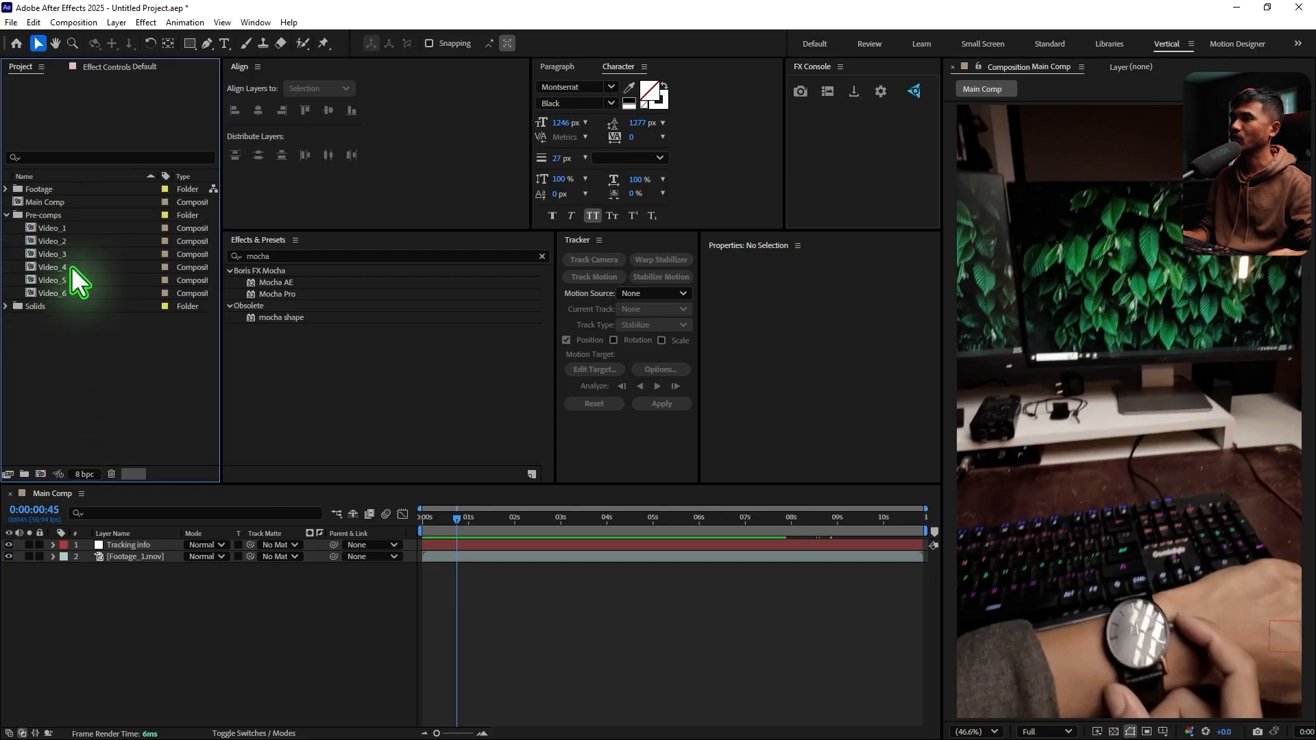
Add the Video_1 to Video_6 compositions to Main Comp as layers above Tracking info
click(68, 232)
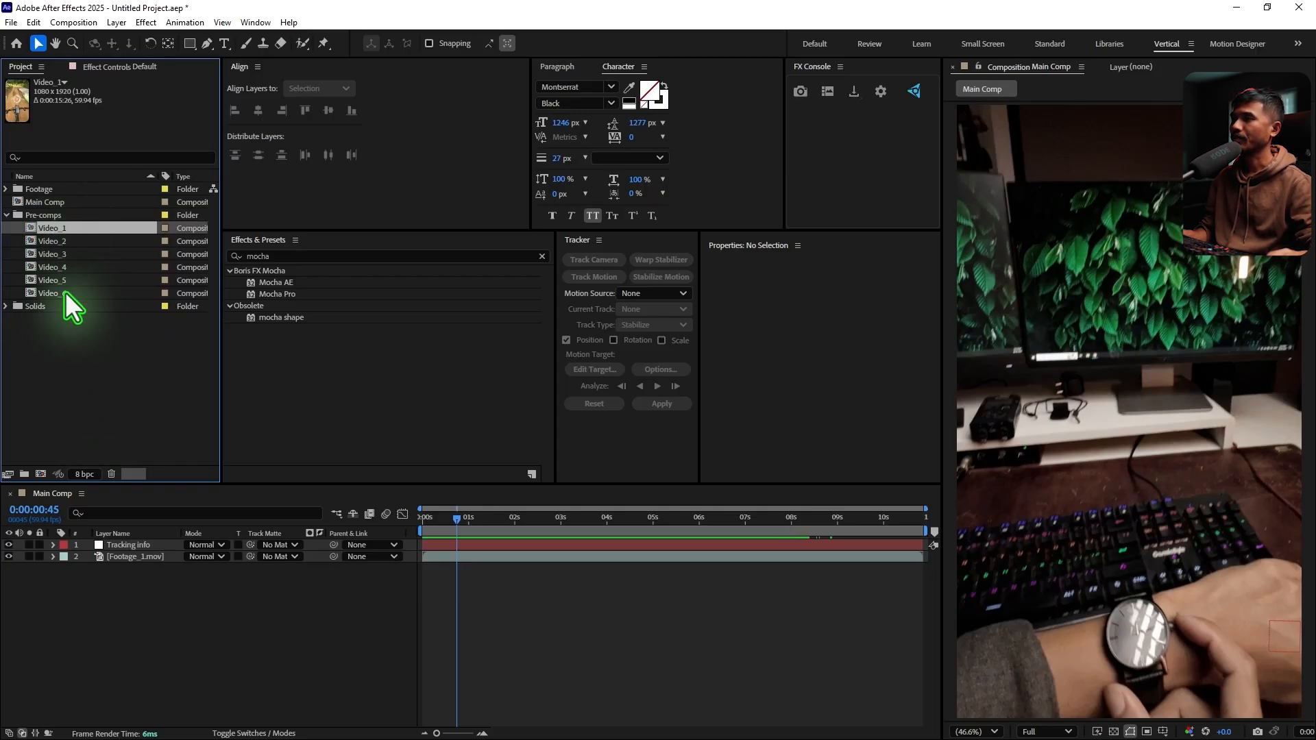
shift+click(64, 292)
drag(81, 230, 197, 548)
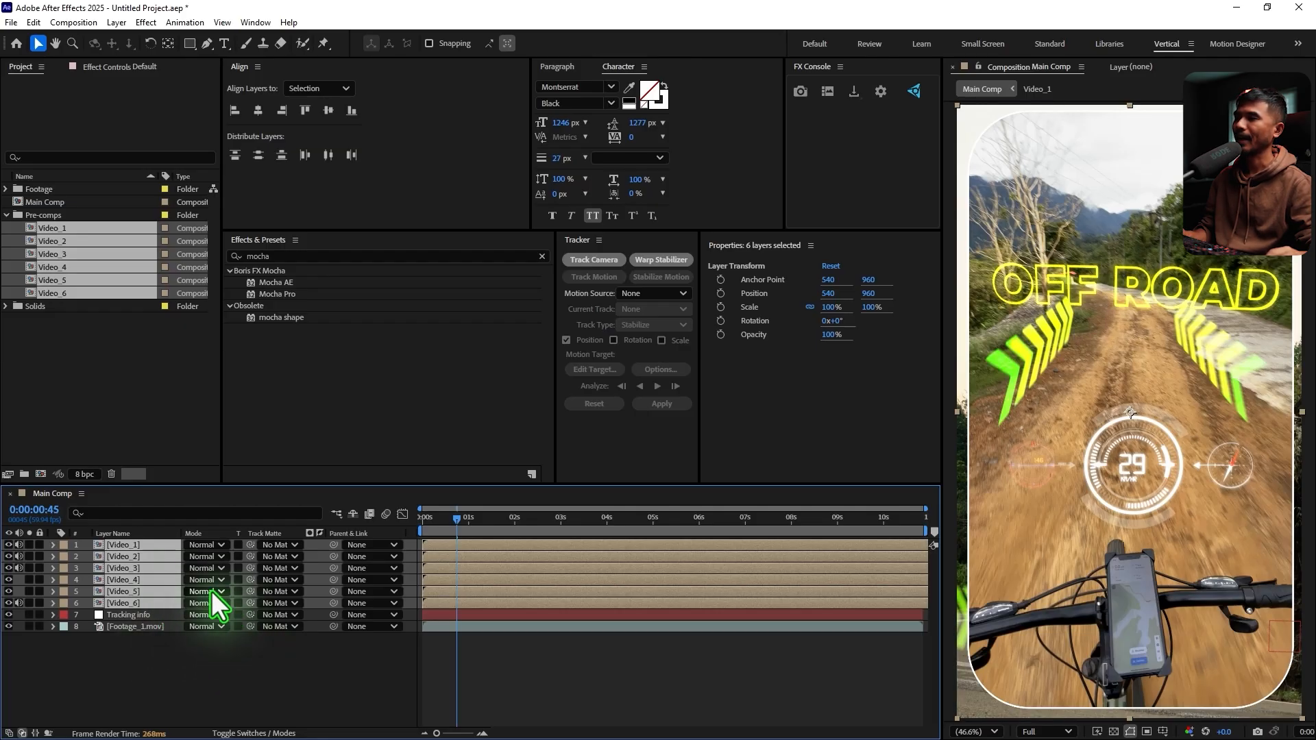
Scale all six Video layers in Main Comp to 50% and collapse their properties
key(s)
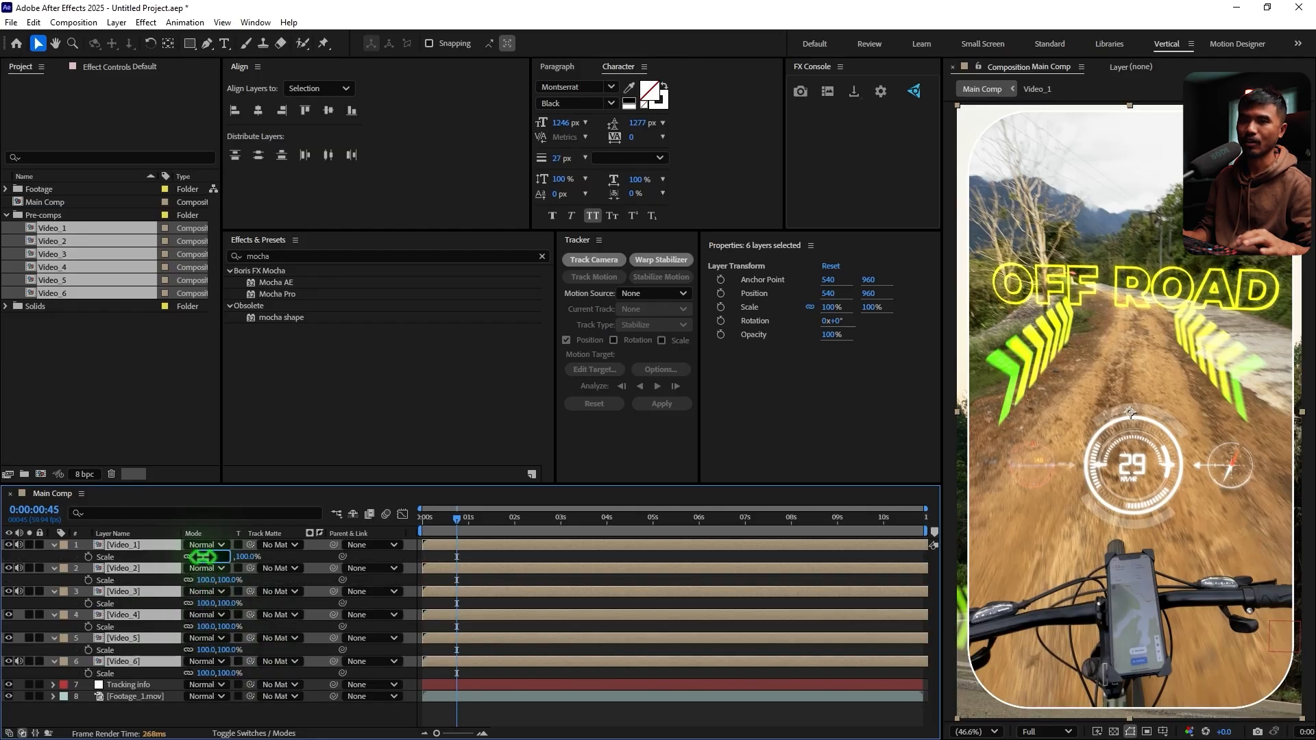
text(50)
key(Return)
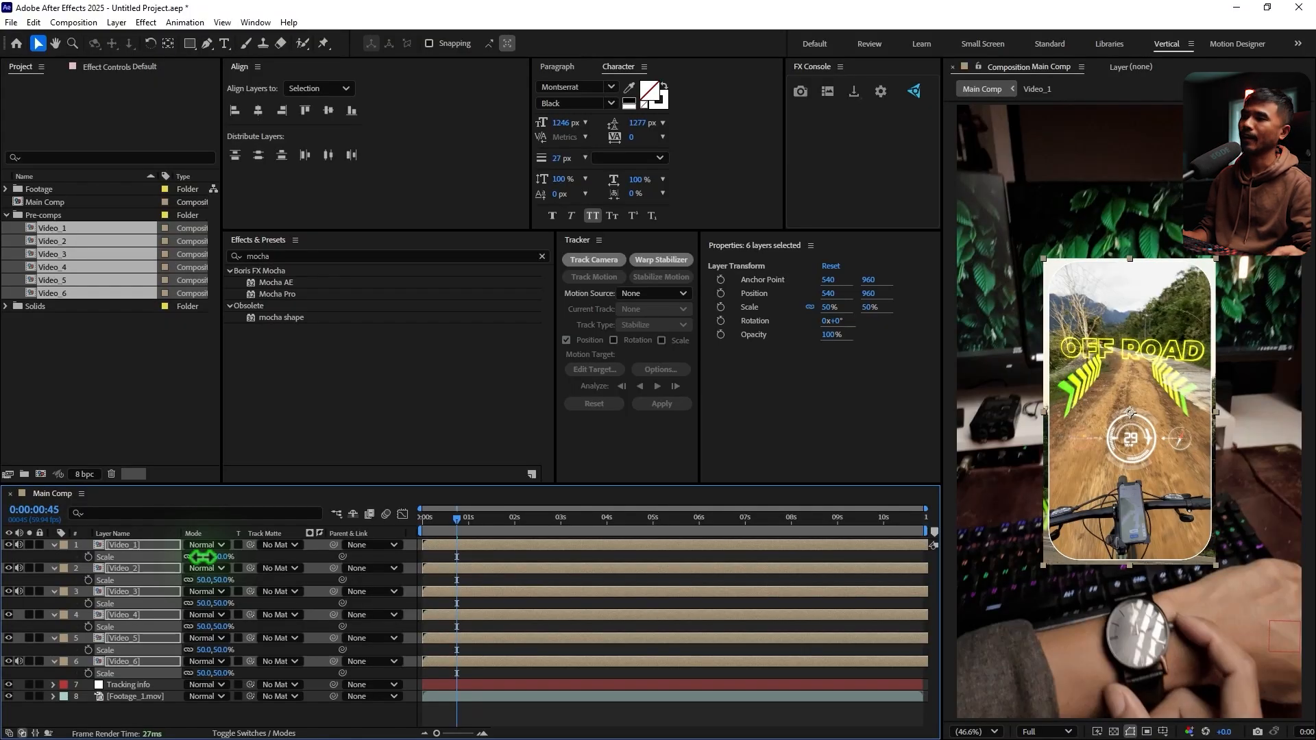
click(53, 545)
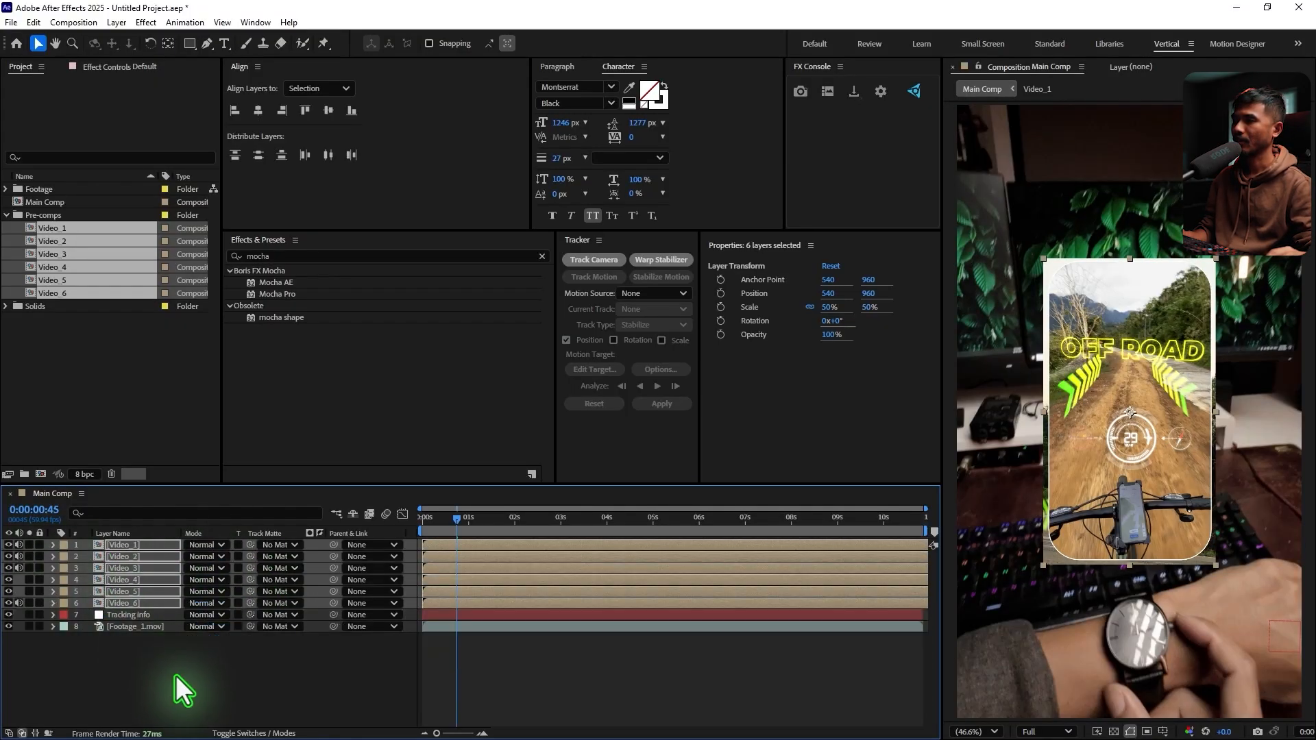
click(175, 676)
Inspect the rounded masking of the Video layers by opening Video_1 and hiding the upper layers in Main Comp one at a time
double_click(129, 544)
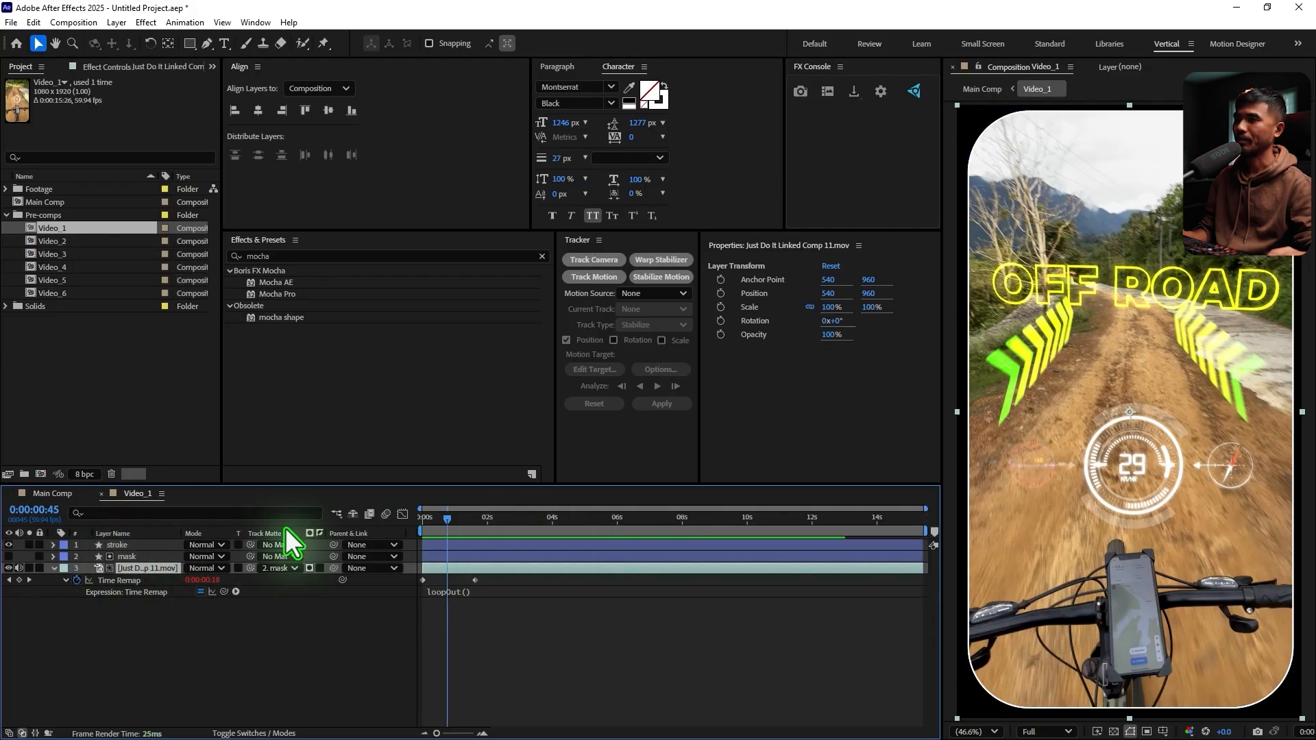
click(101, 493)
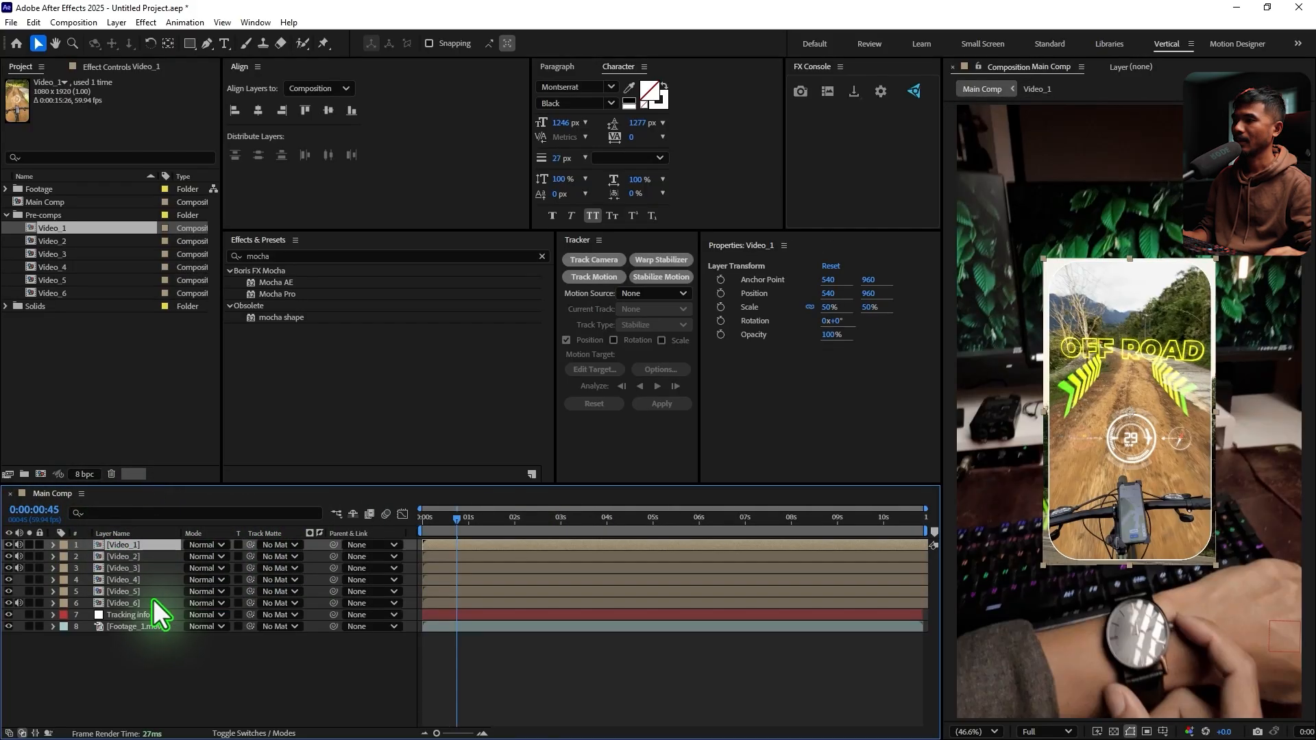
click(124, 557)
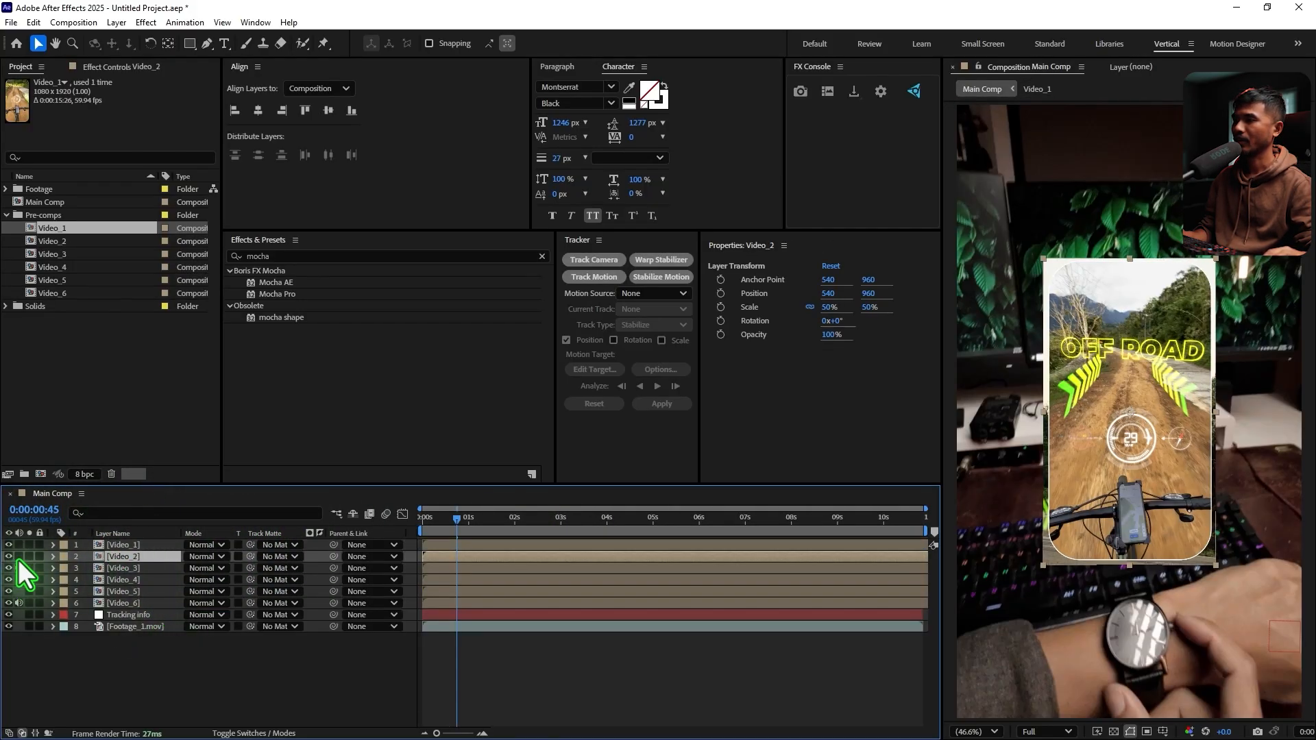
click(7, 545)
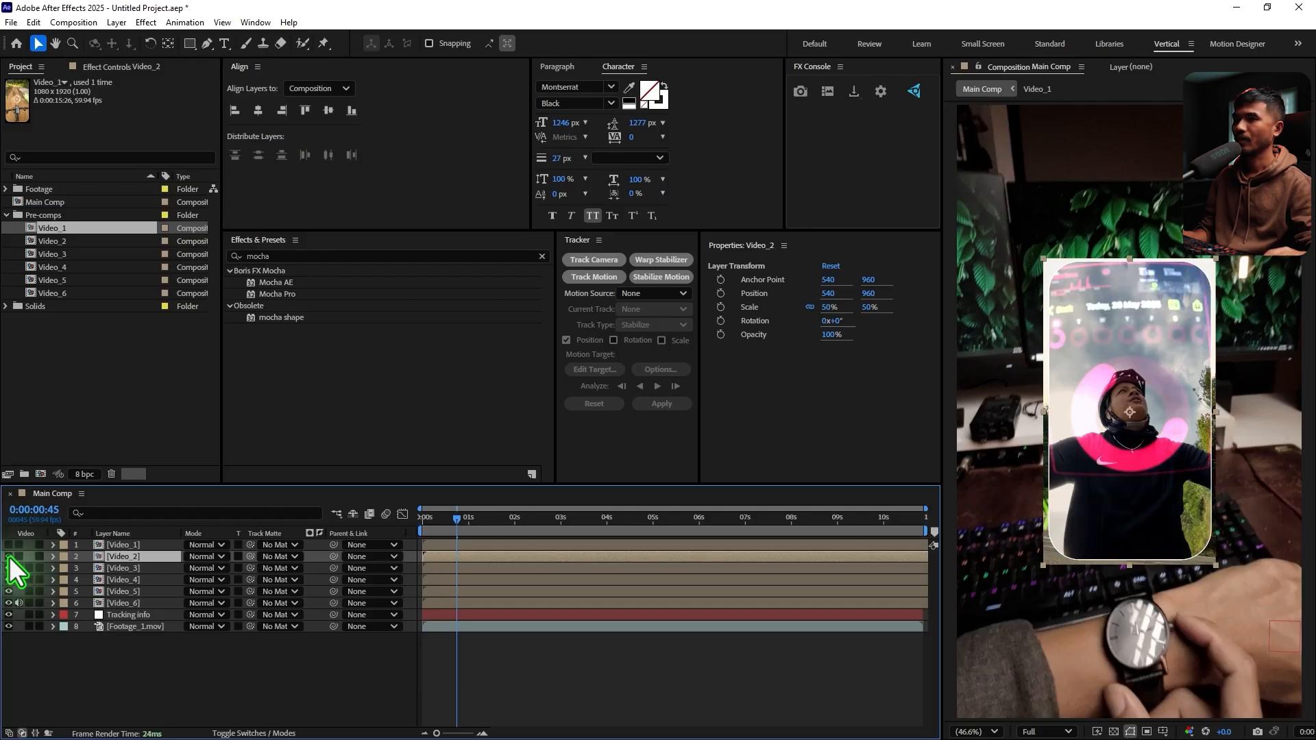
click(10, 557)
click(9, 569)
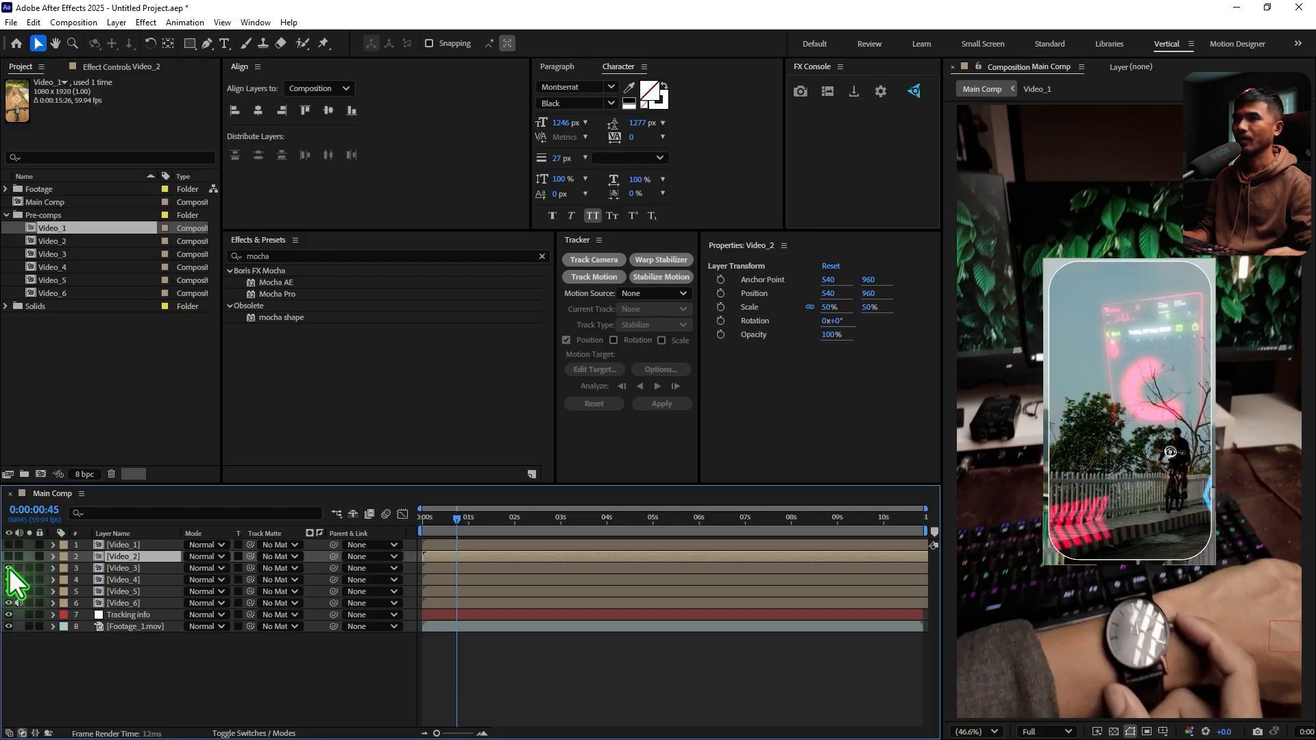
click(9, 569)
click(9, 569)
click(7, 578)
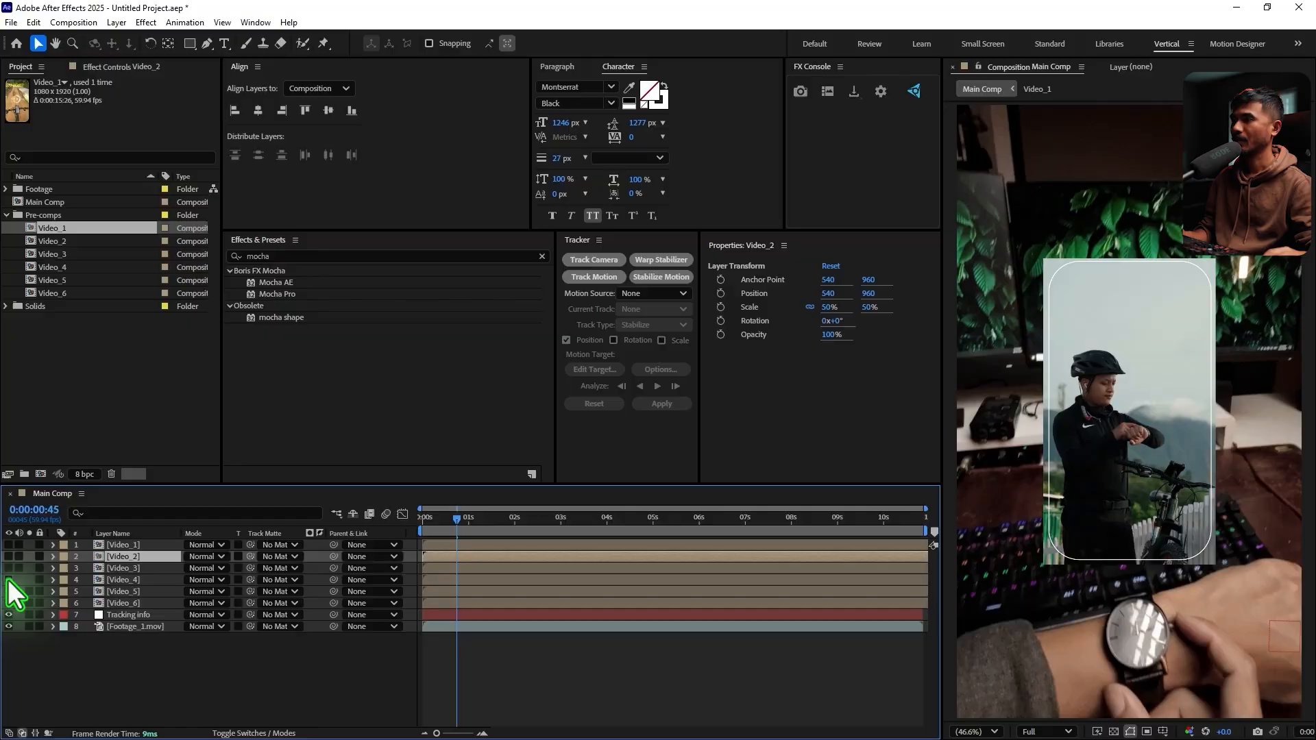
click(8, 591)
click(9, 591)
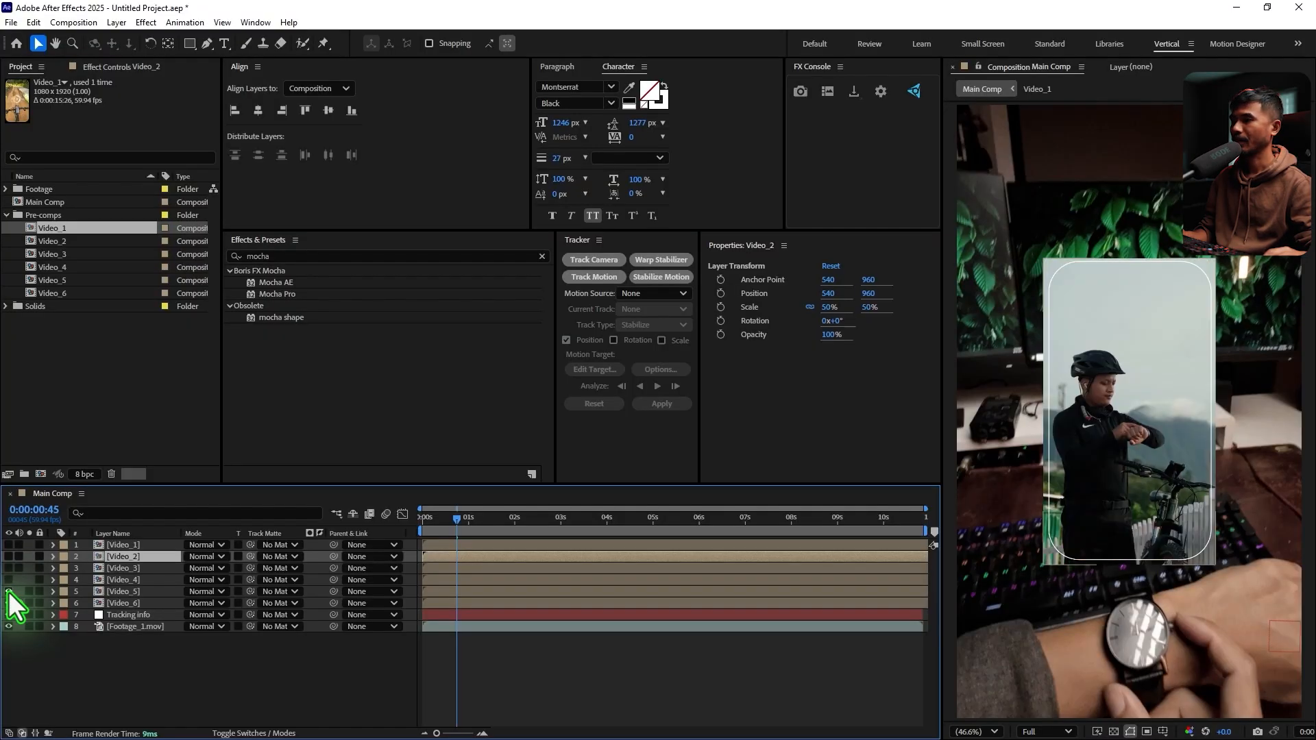
In Video_5, set the mask layer as the track matte of Just Do It Linked Comp 20.mov and close the composition
double_click(135, 590)
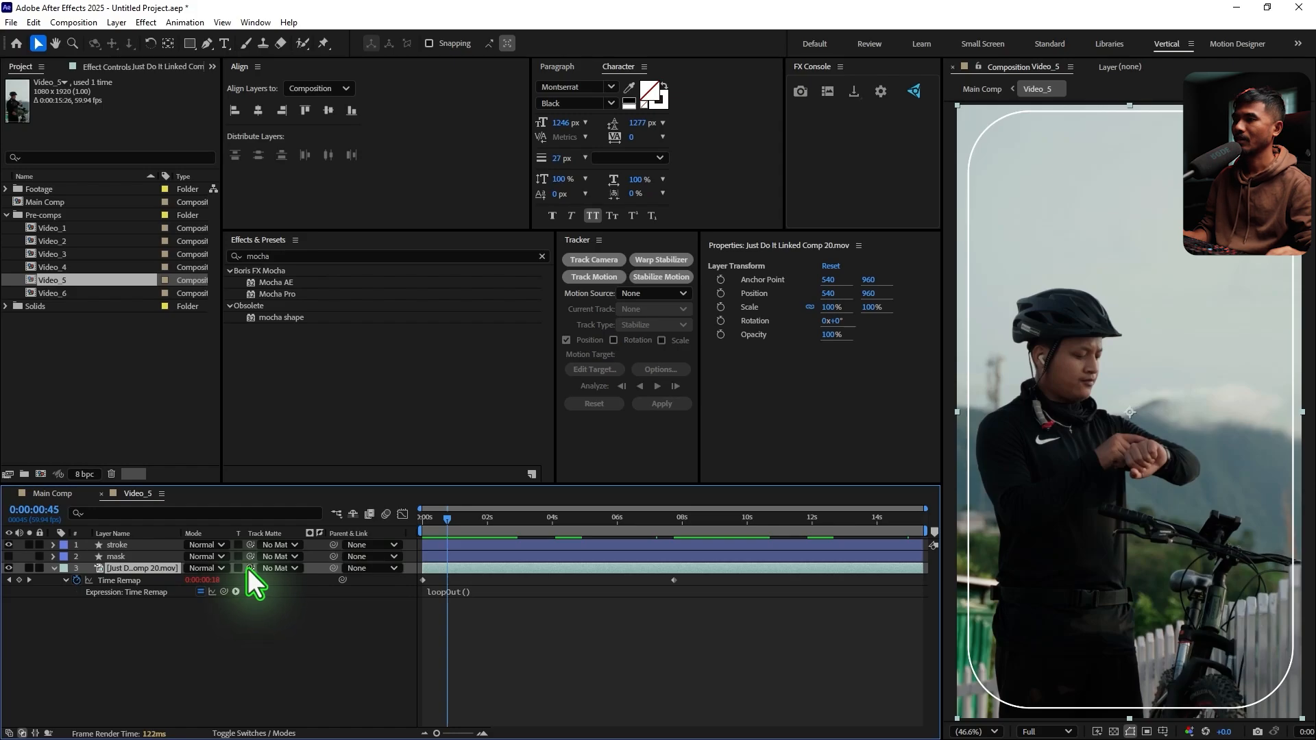
drag(250, 568, 109, 556)
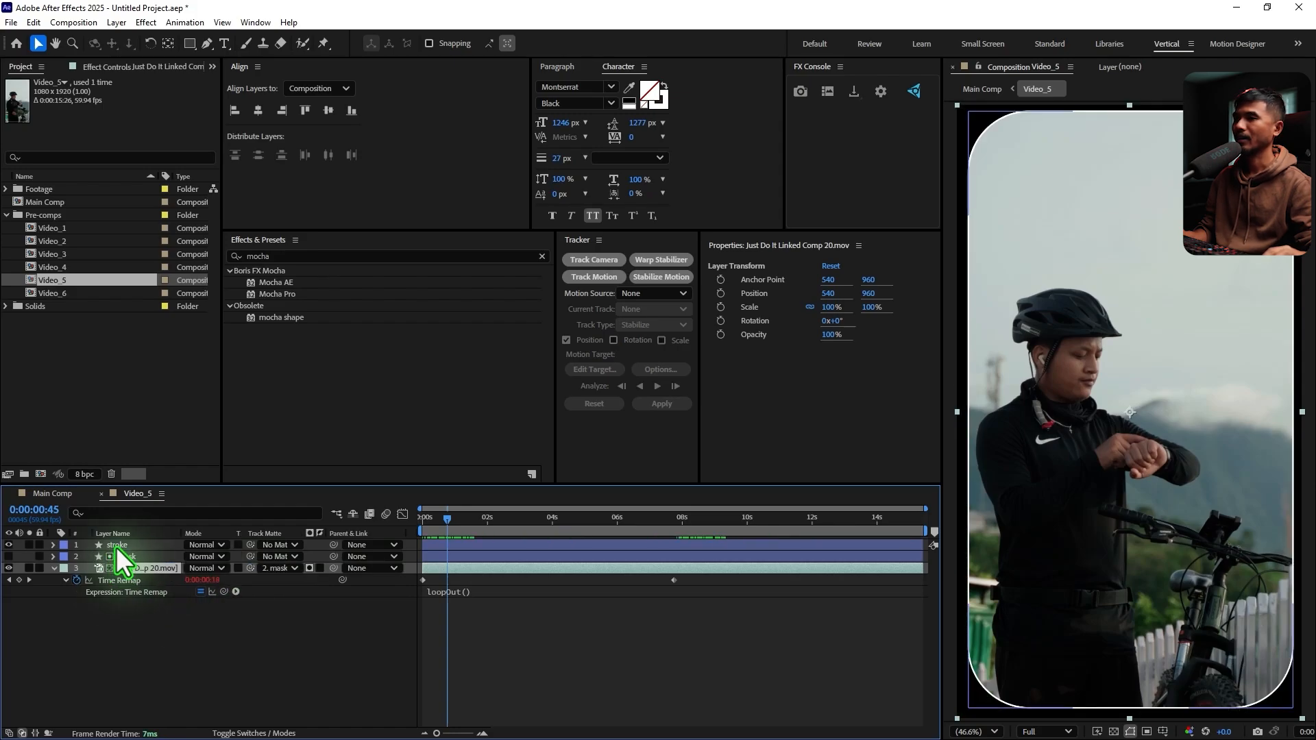
click(101, 494)
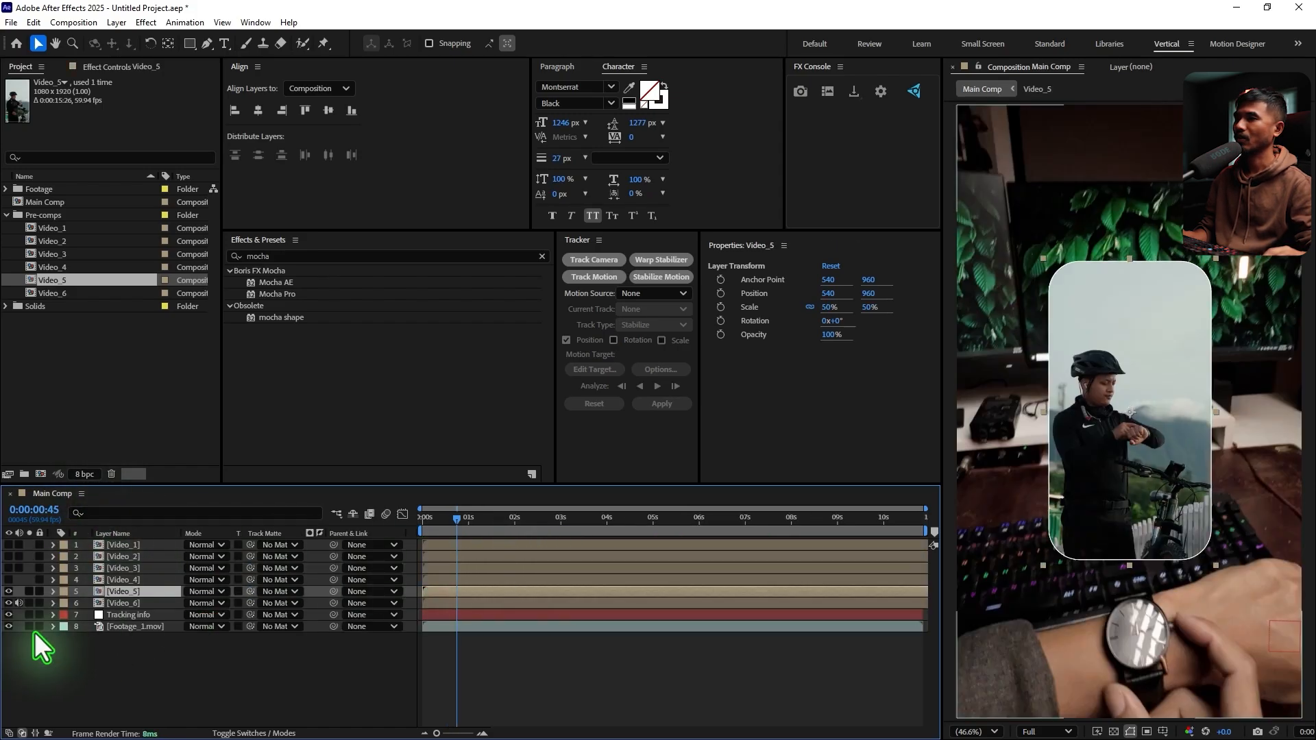
Turn the visibility of the Video_1 to Video_4 layers back on and mute the Video_6 layer's audio
drag(10, 580, 10, 545)
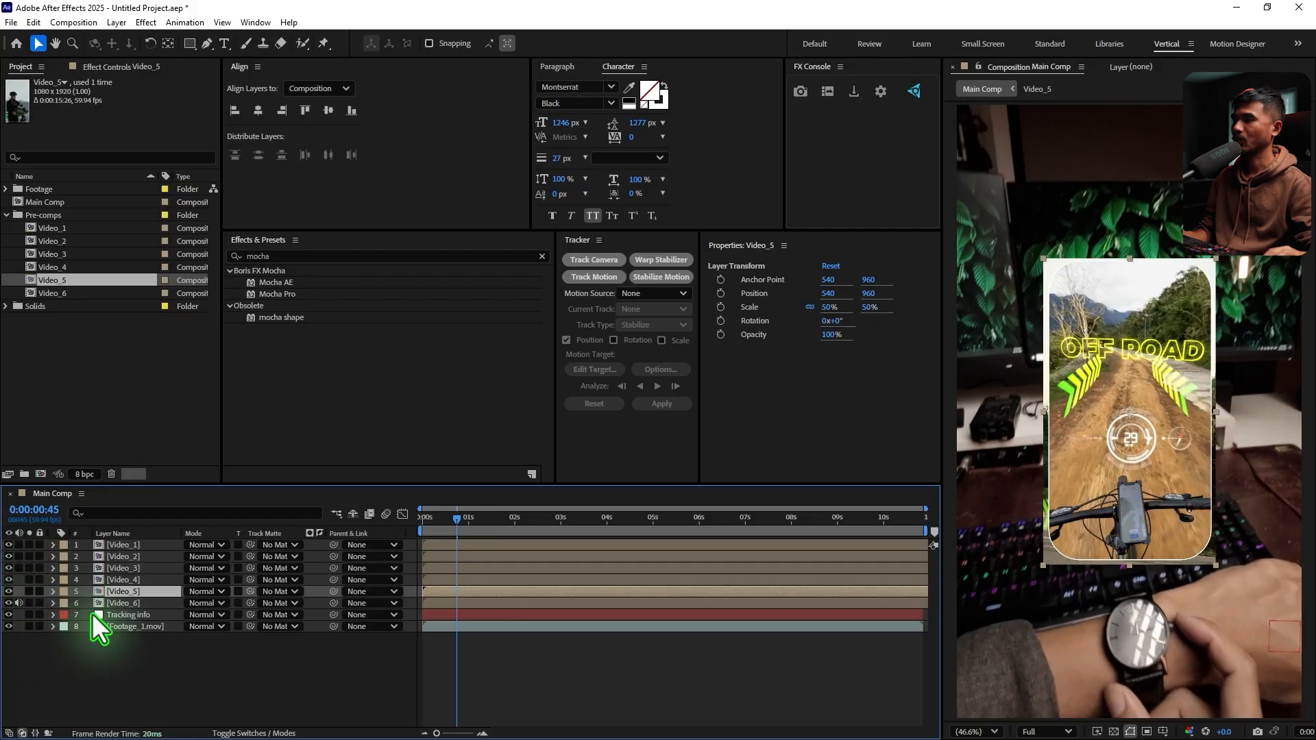
click(19, 602)
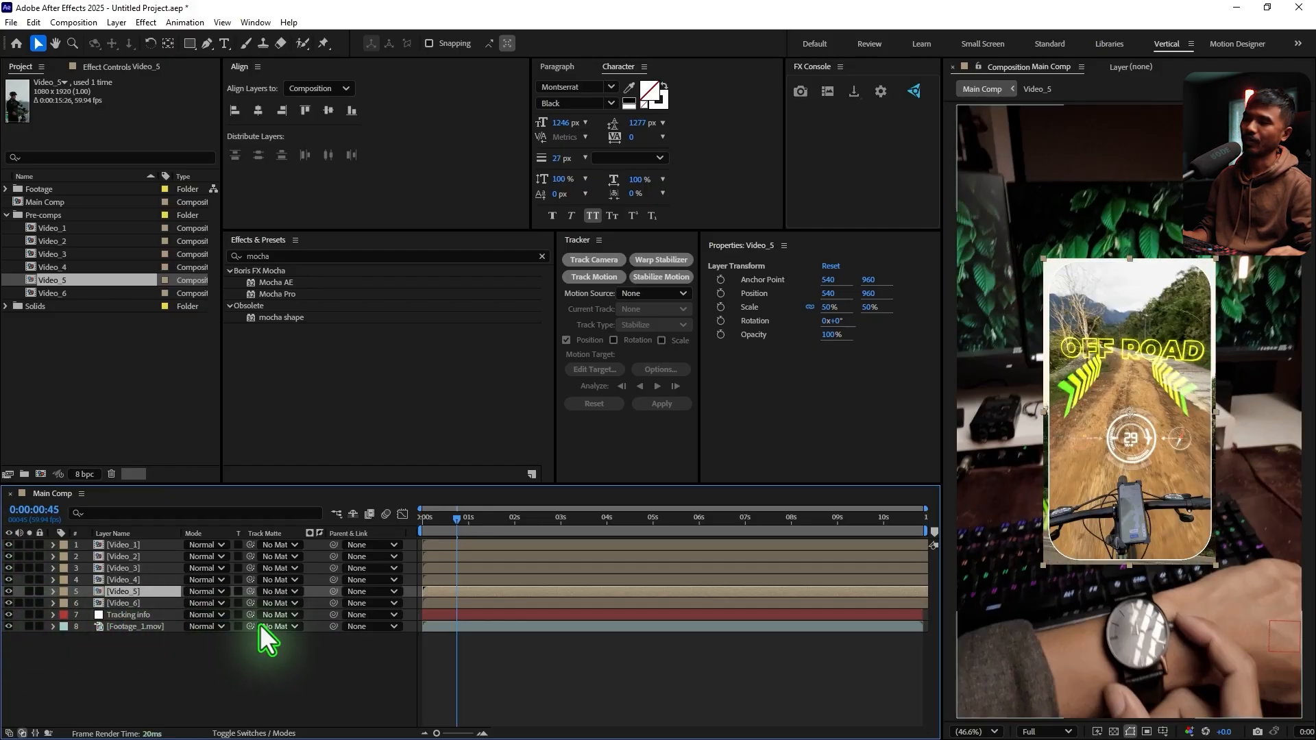
Toggle the visibility of the Video_6, Video_5, Video_4 and Video_3 layers to check which clip still lacks its rounded mask
click(143, 604)
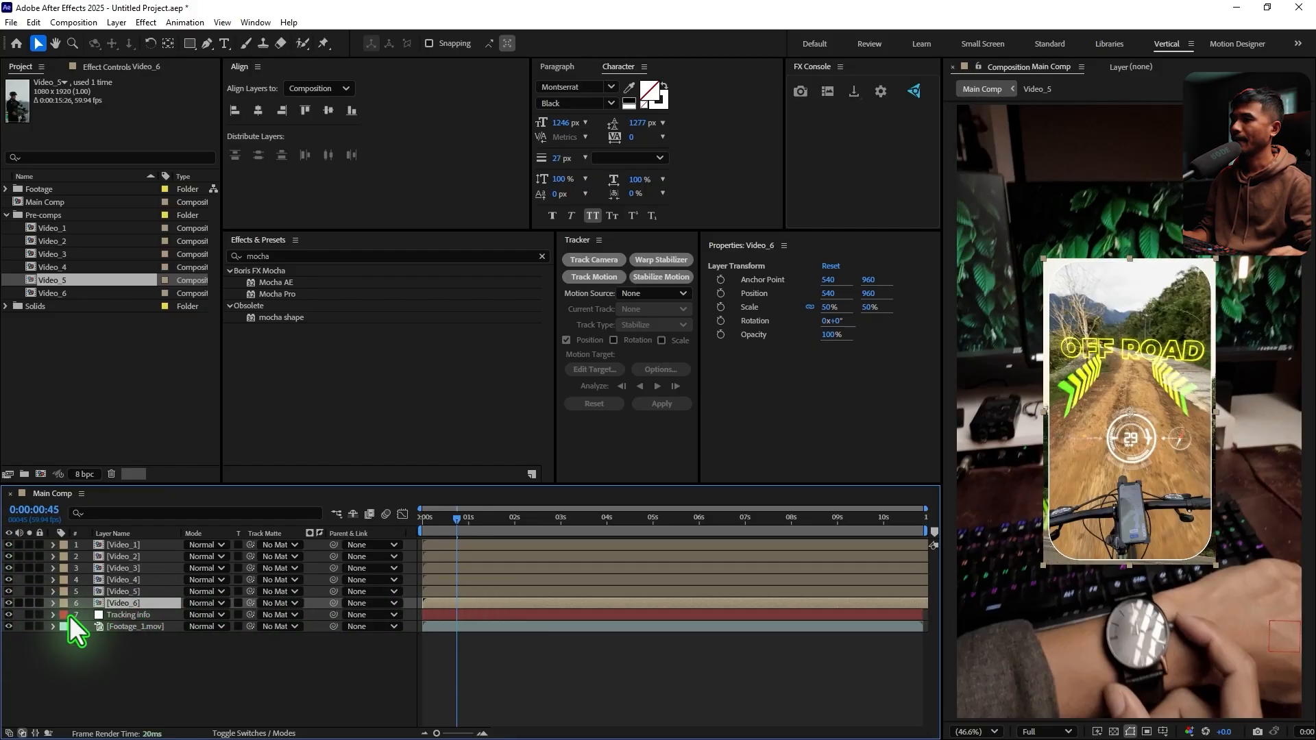
click(7, 604)
click(8, 592)
click(7, 579)
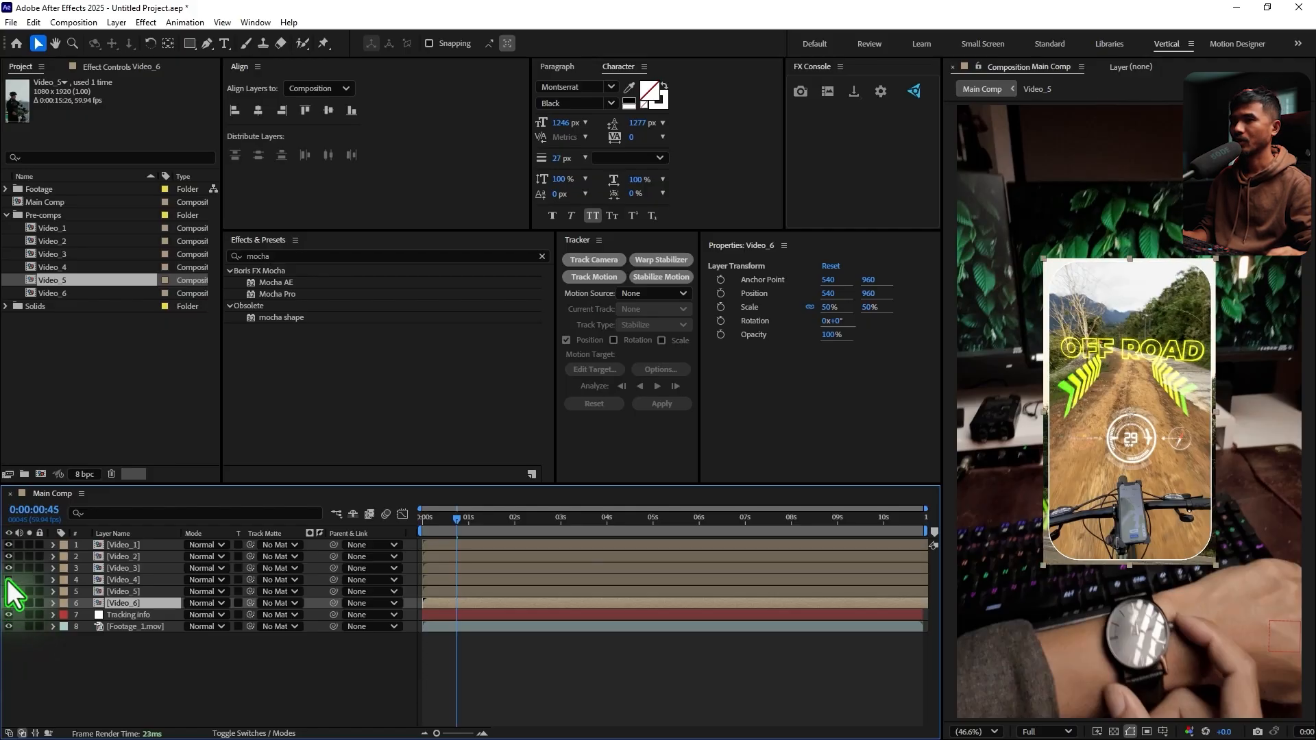
click(8, 579)
click(8, 567)
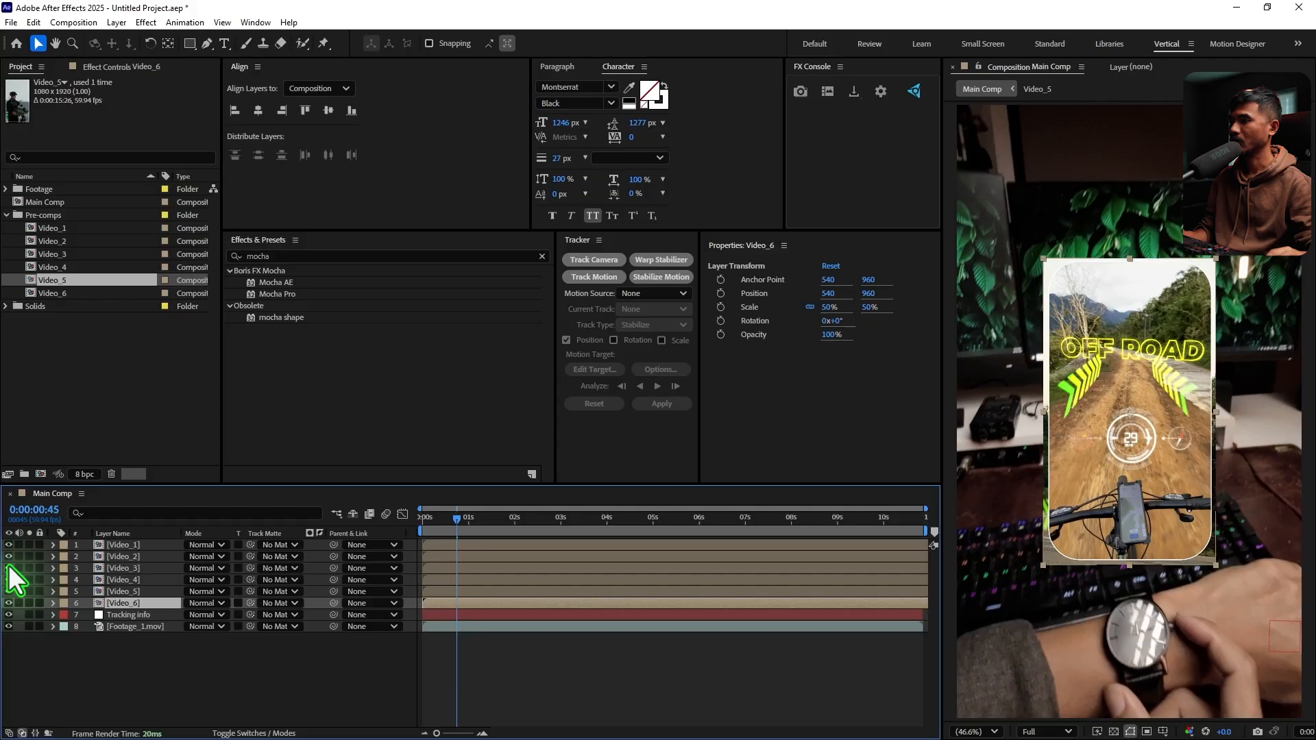
In Video_3, set the mask layer as the track matte of Just Do It Linked Comp 15.mov and return to Main Comp
double_click(138, 572)
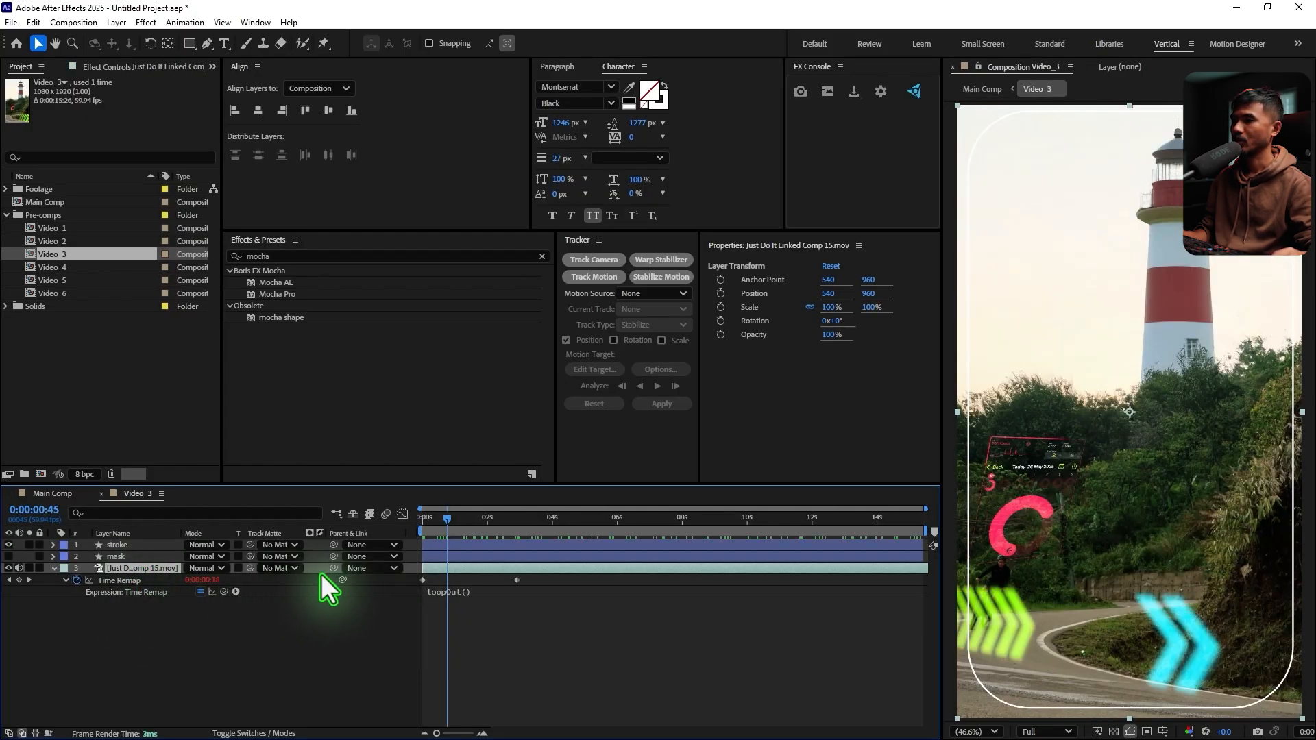
drag(250, 568, 125, 557)
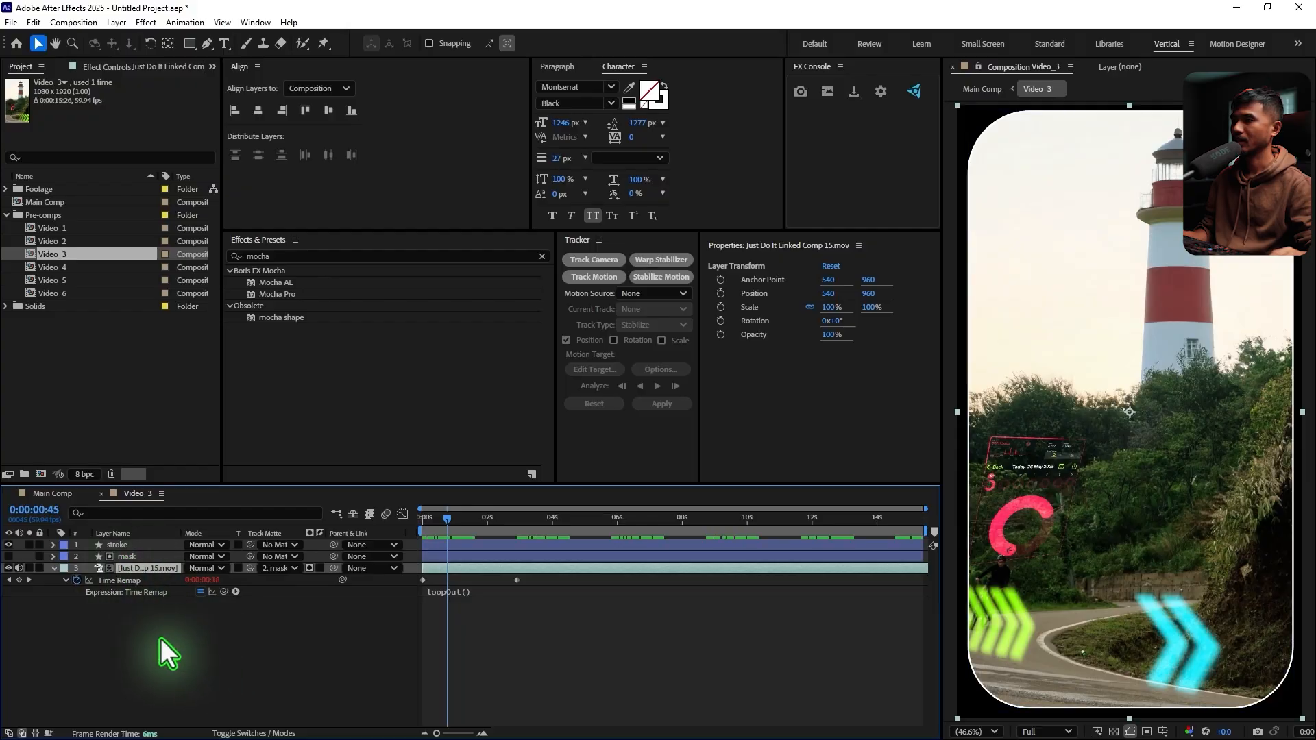
click(53, 492)
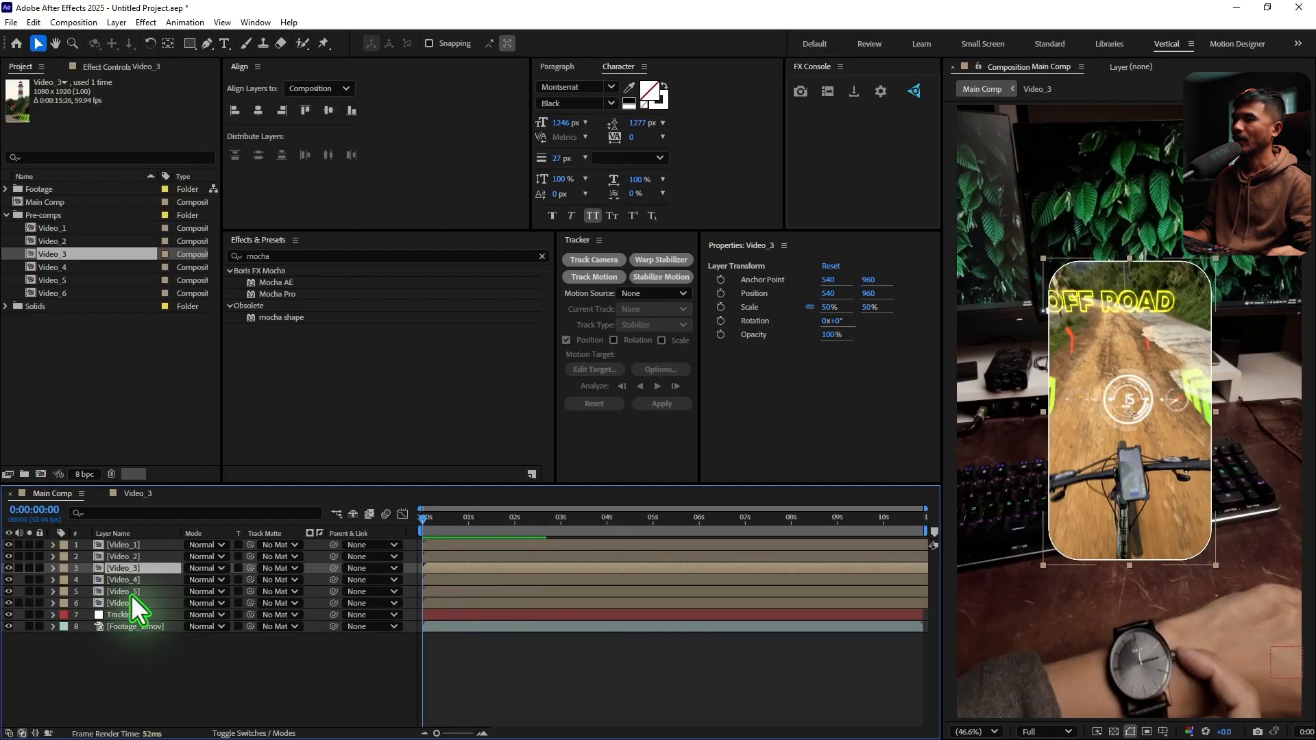
Review the scale values of the Video_1 to Video_6 layers, collapse them and deselect the layers
click(130, 601)
shift+click(126, 545)
key(s)
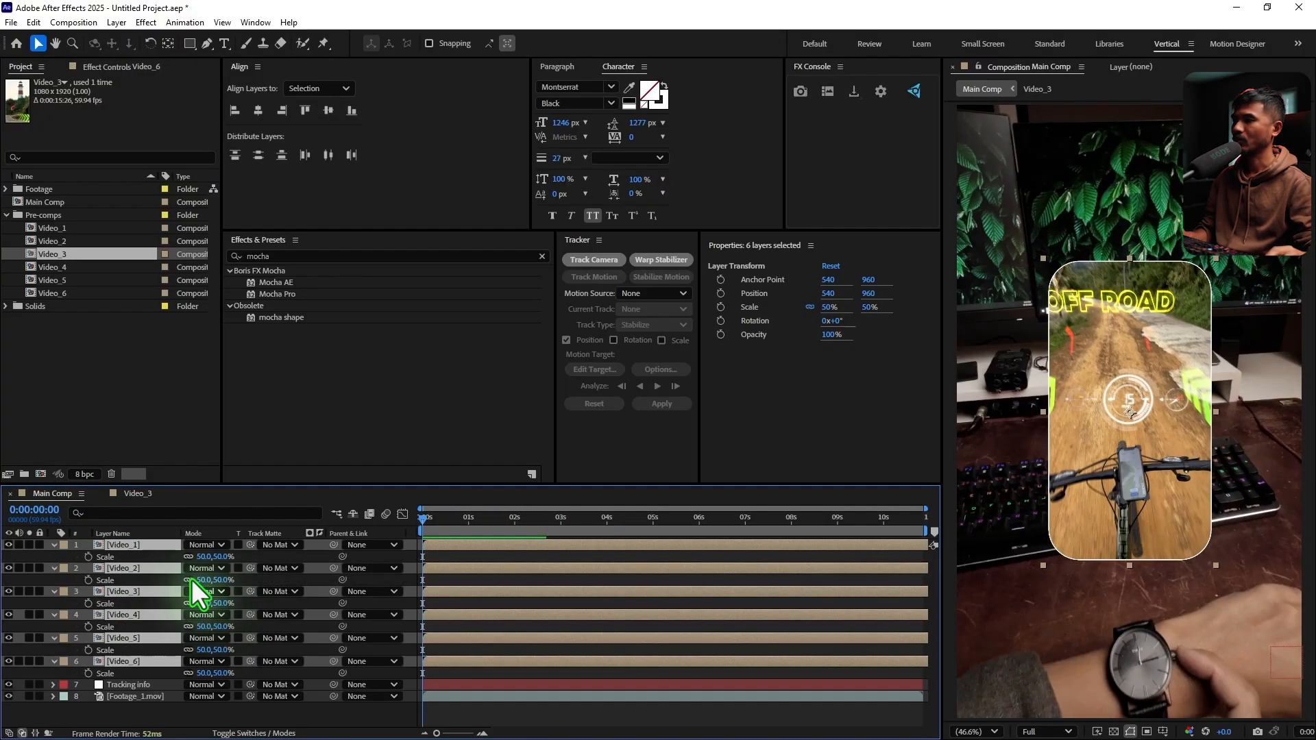
click(56, 544)
click(166, 677)
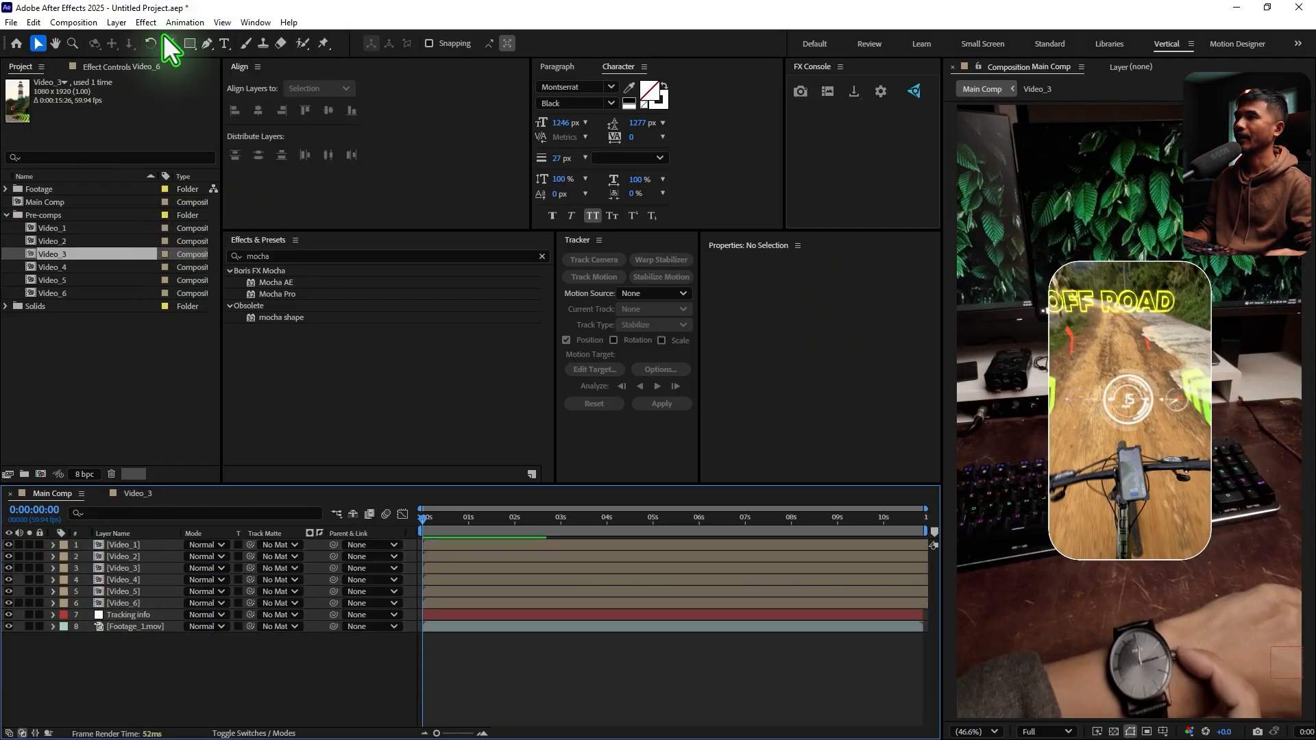
Add a null object to Main Comp and make it and the Video_1 to Video_6 layers 3D
click(118, 22)
mouse_move(150, 38)
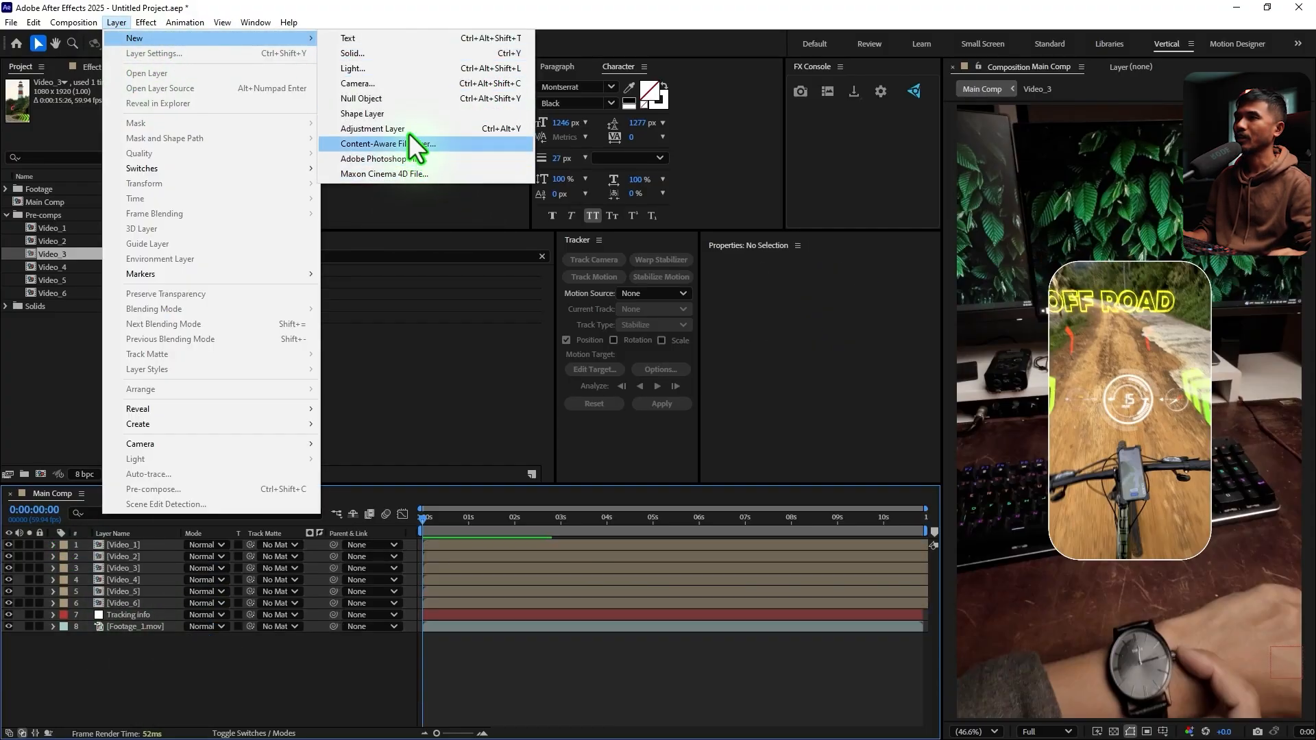
click(403, 99)
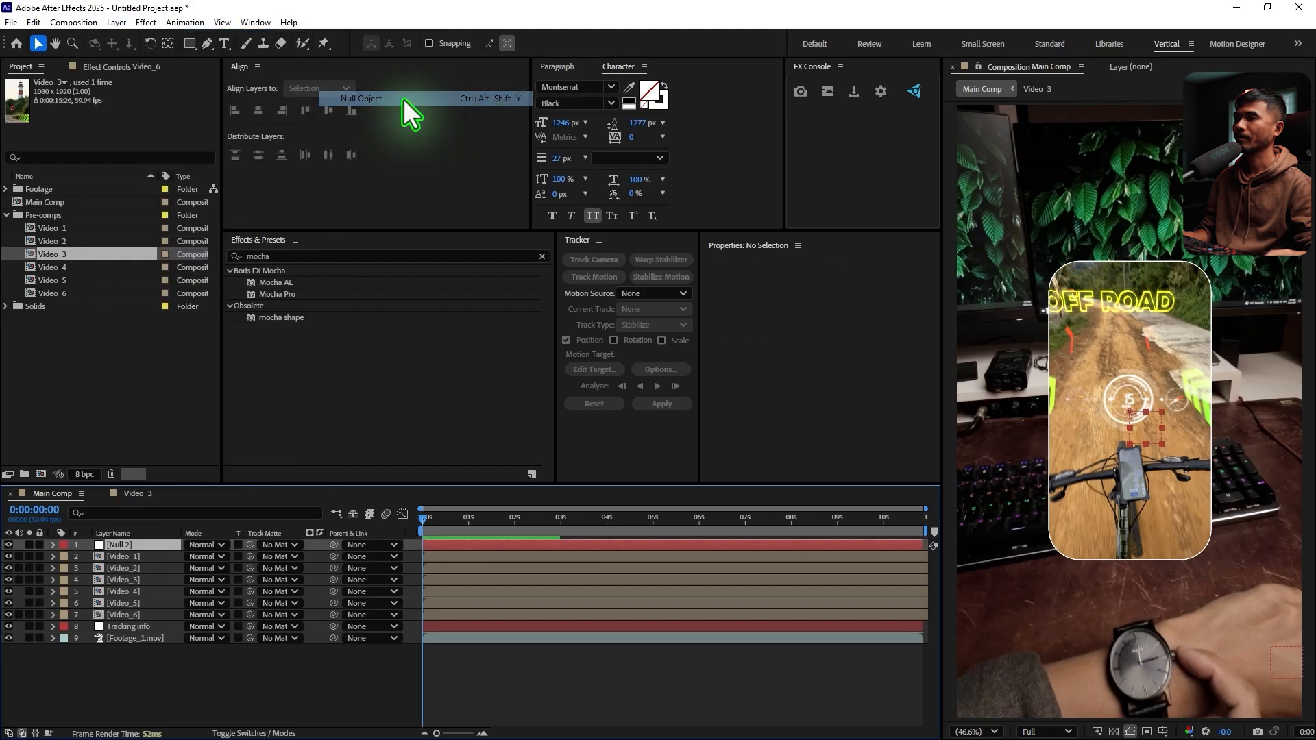
click(291, 732)
shift+click(125, 615)
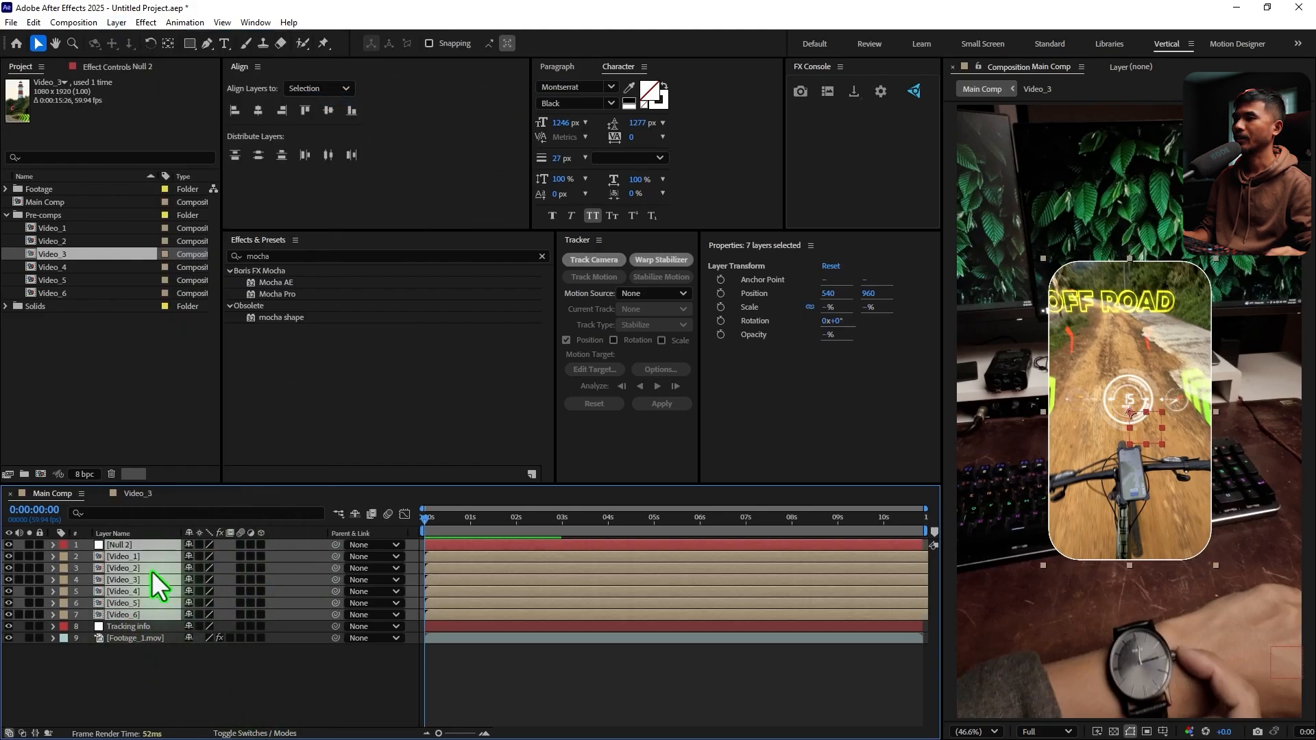
click(260, 545)
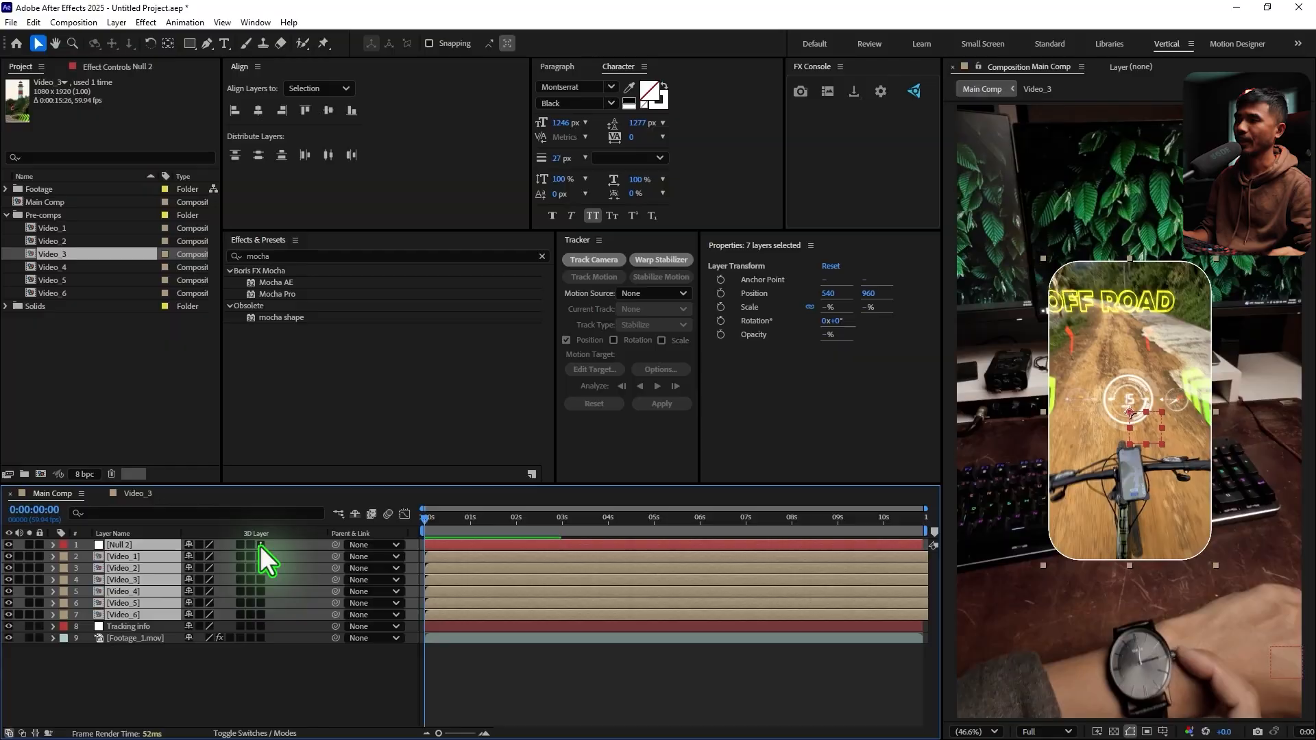
Set the Z position of the Null 2 layer to 500, collapse it and select the Video_1 to Video_6 layers
click(148, 546)
key(p)
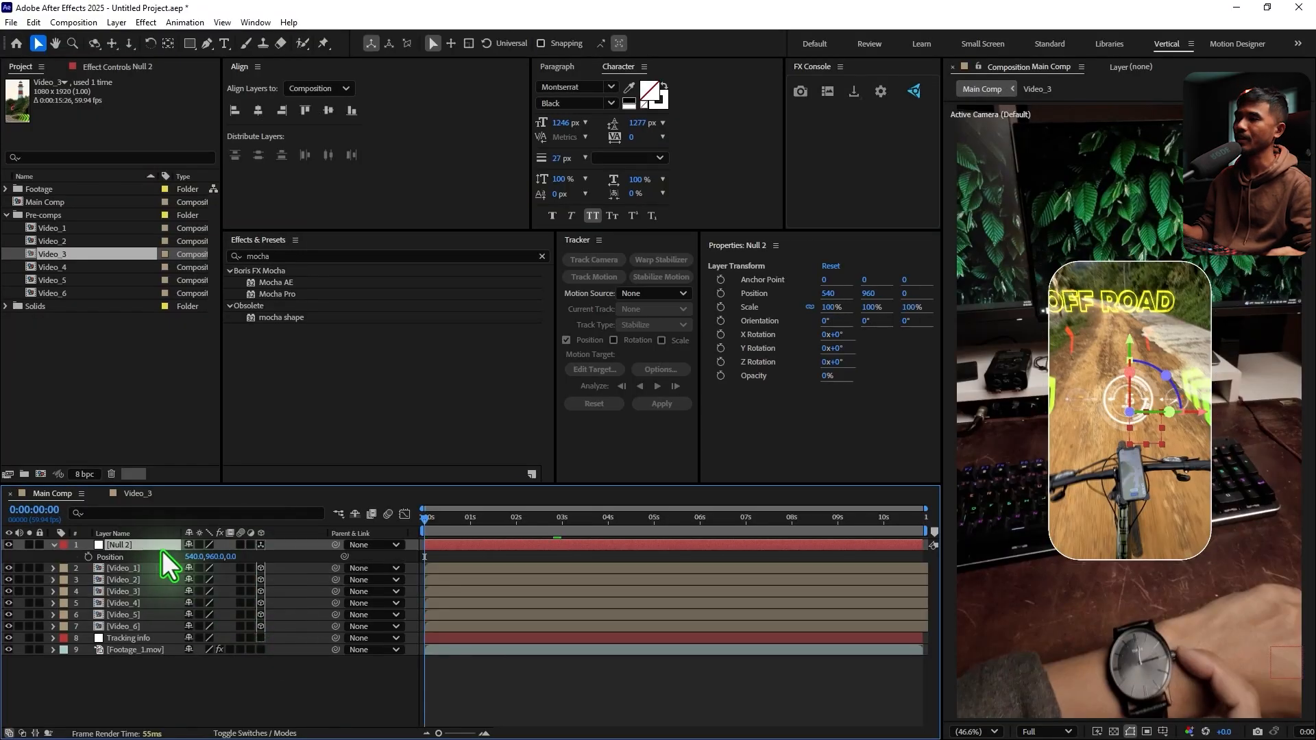
click(230, 559)
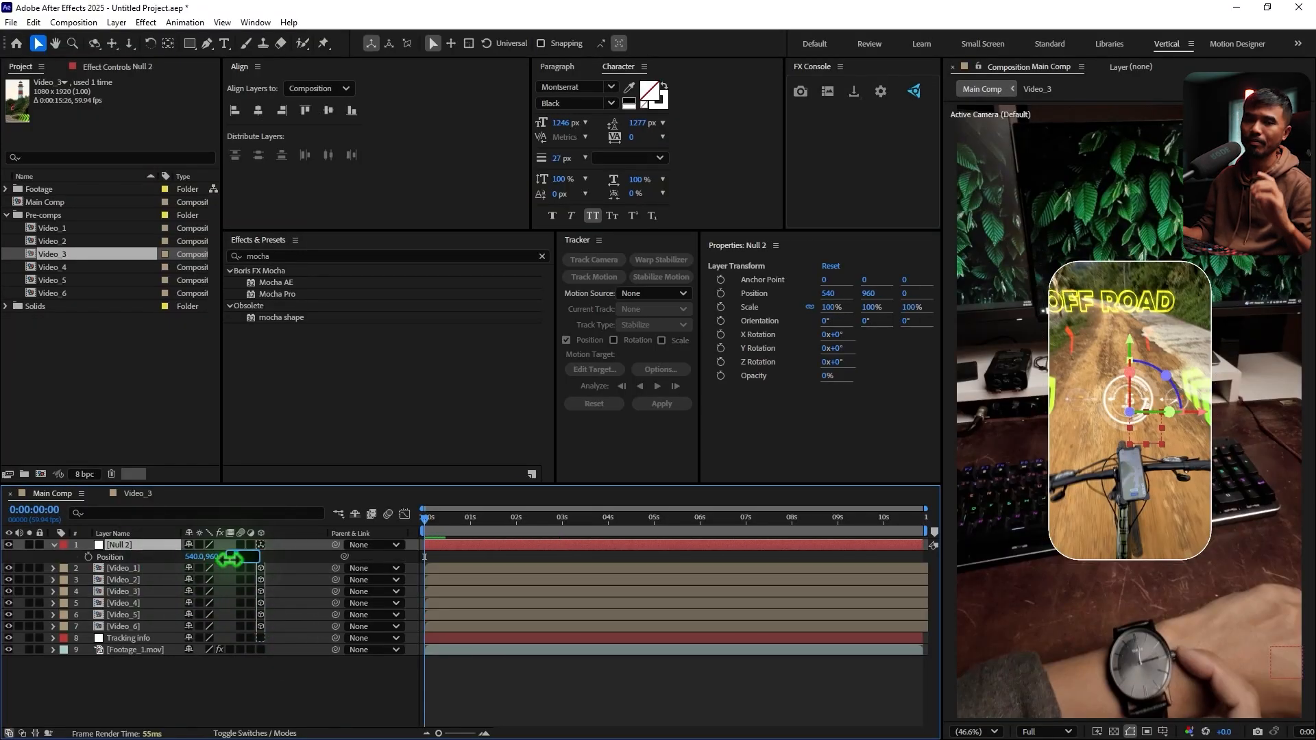
text(500)
key(Return)
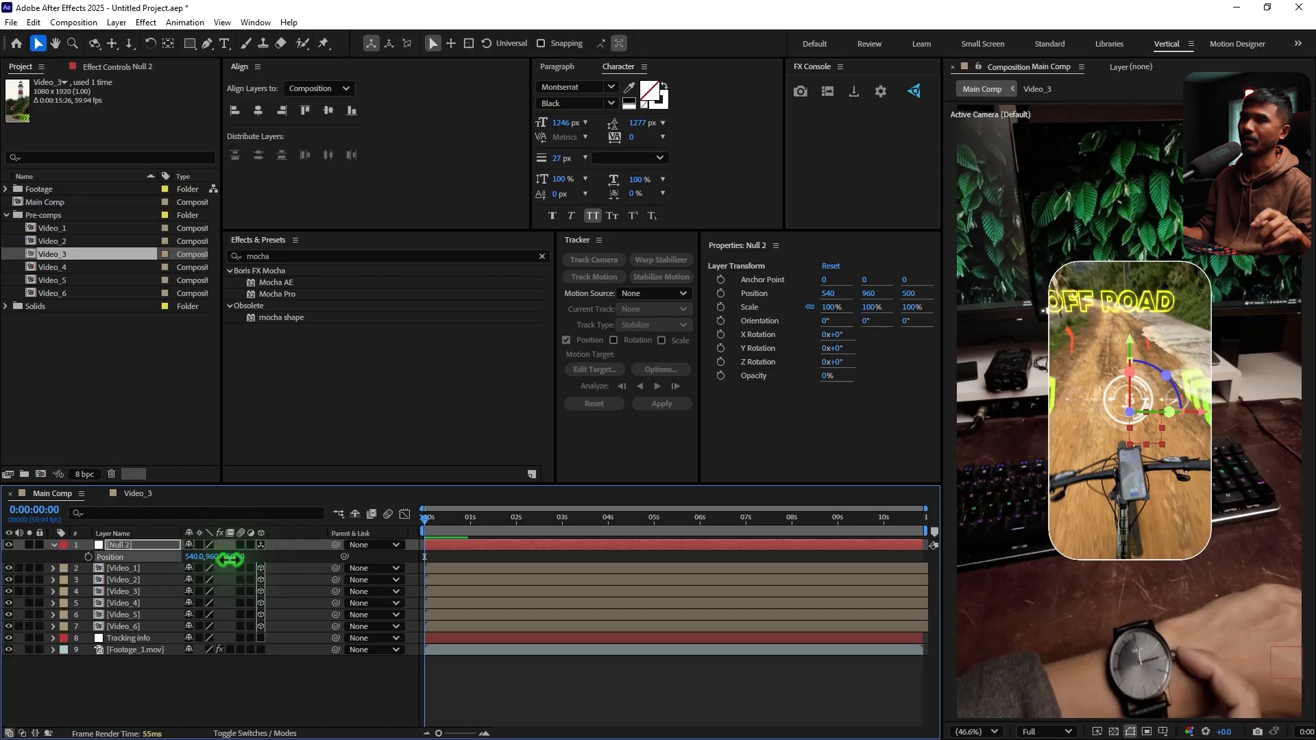
click(55, 545)
click(130, 557)
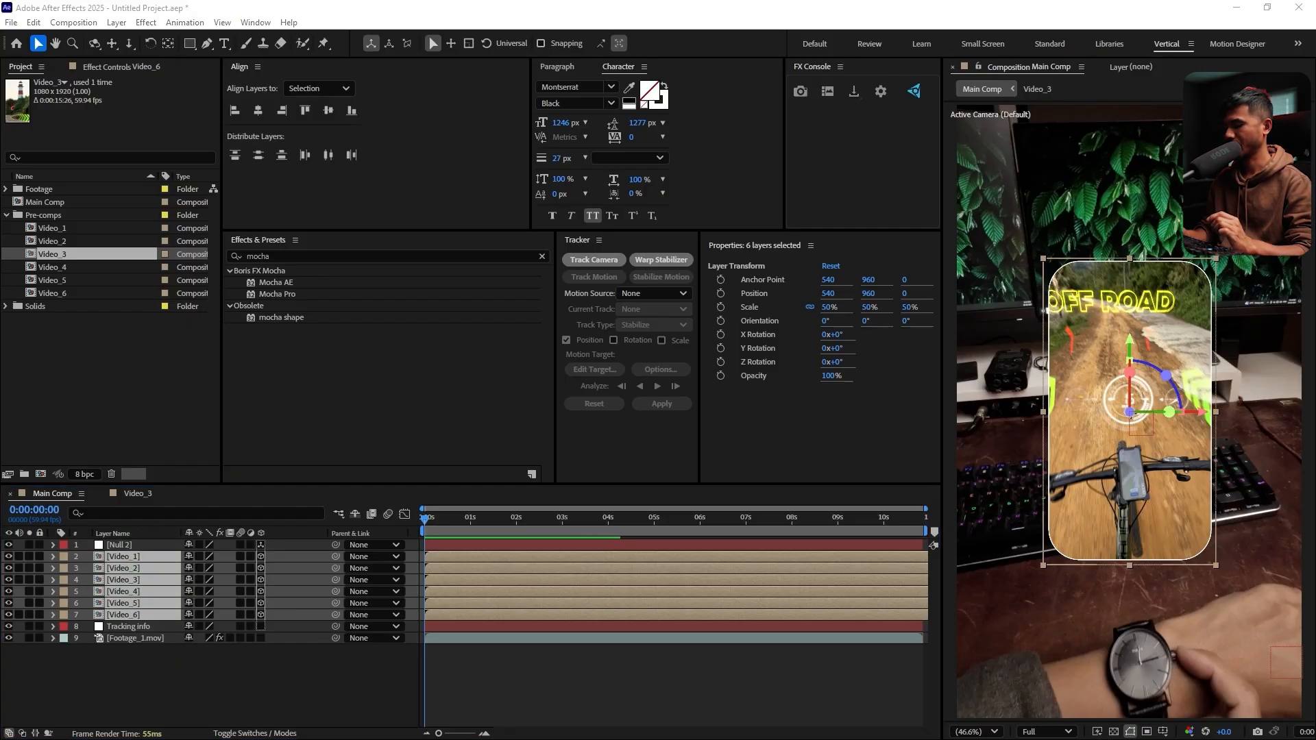
Open the Windows Calculator, move it over the middle of the workspace and enlarge its window
key(super)
text(x)
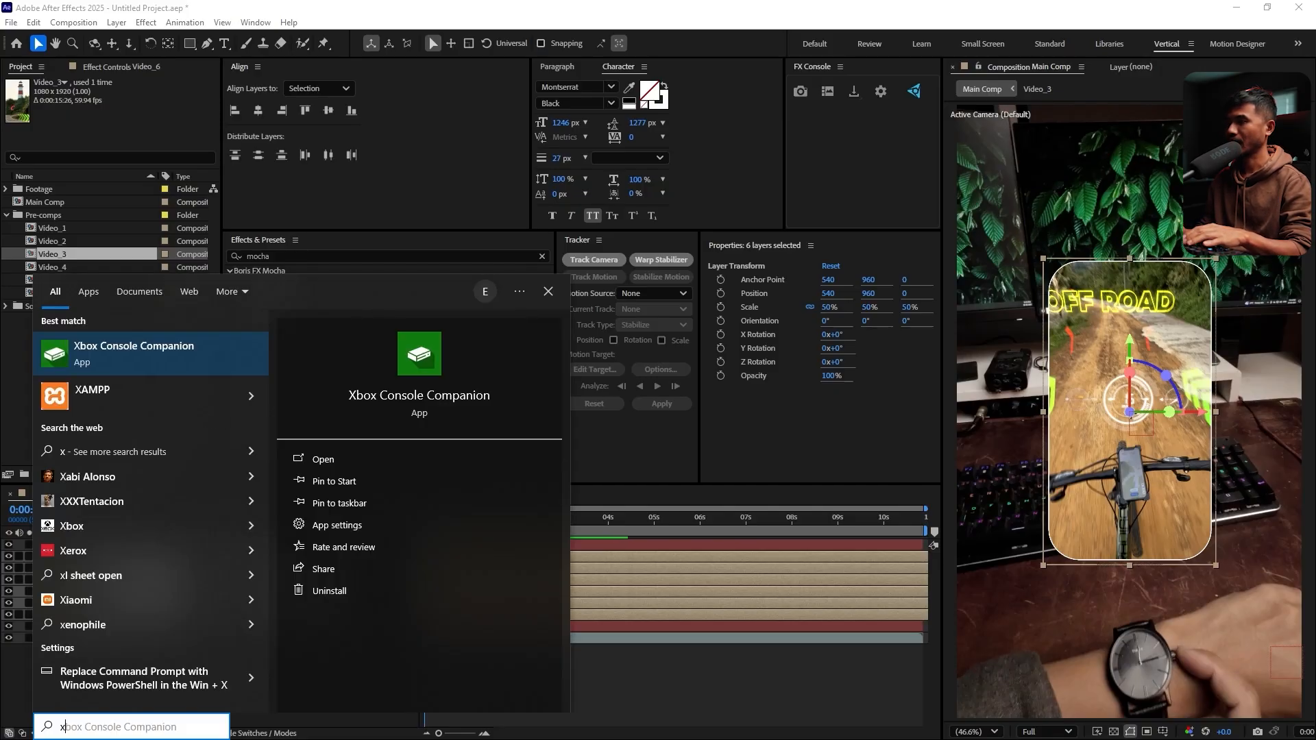
key(BackSpace)
text(cal)
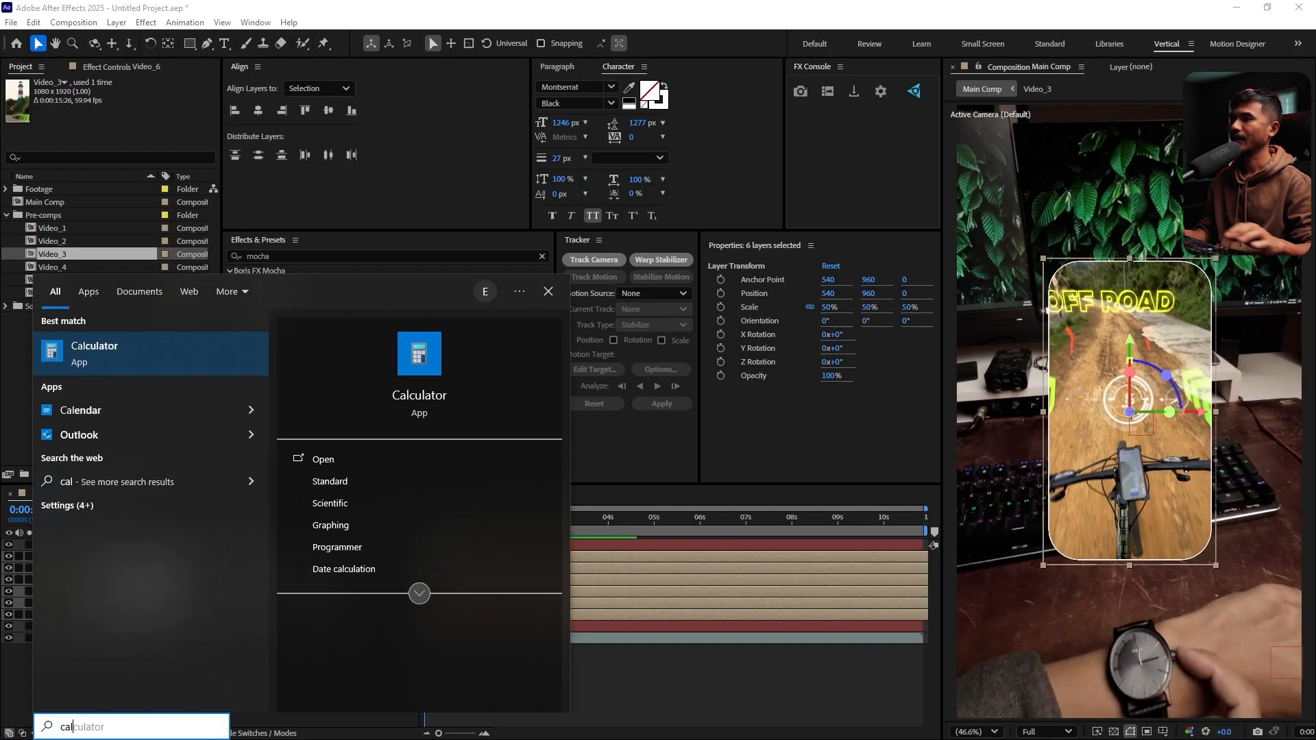
click(164, 361)
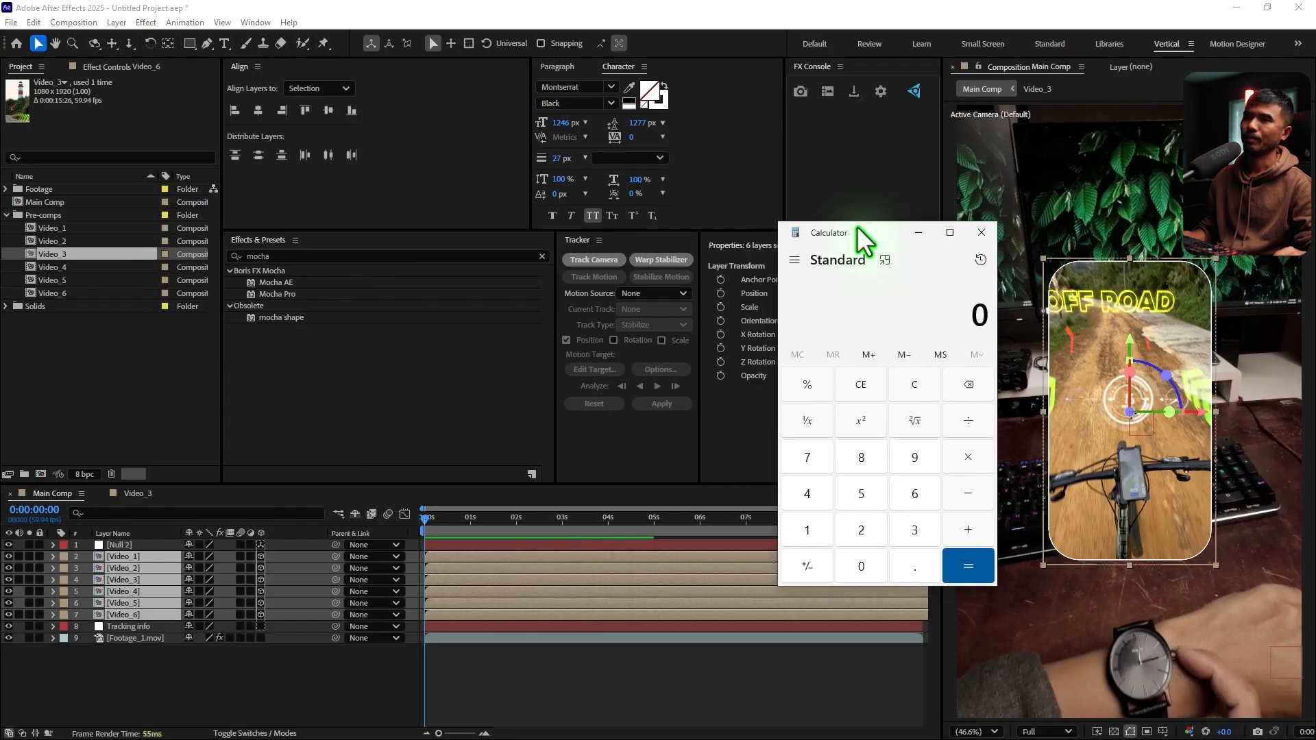
drag(857, 228, 659, 215)
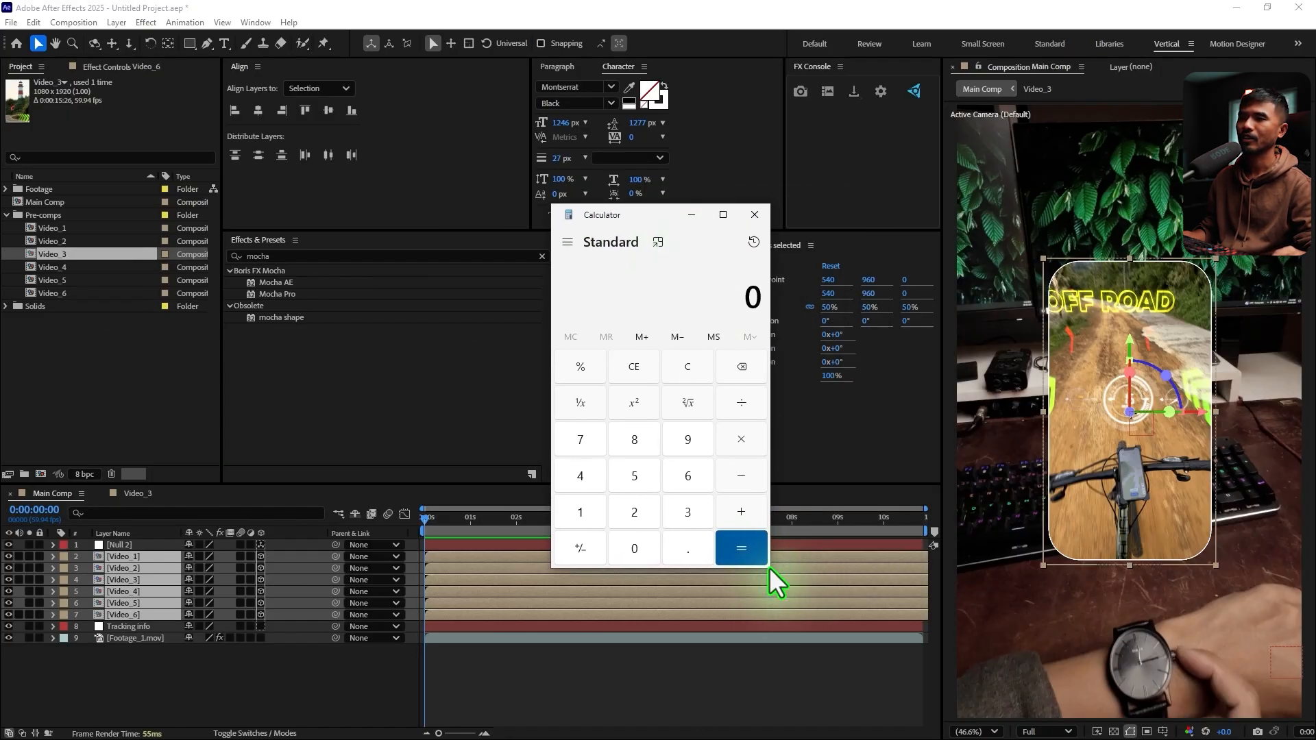
drag(778, 567, 909, 656)
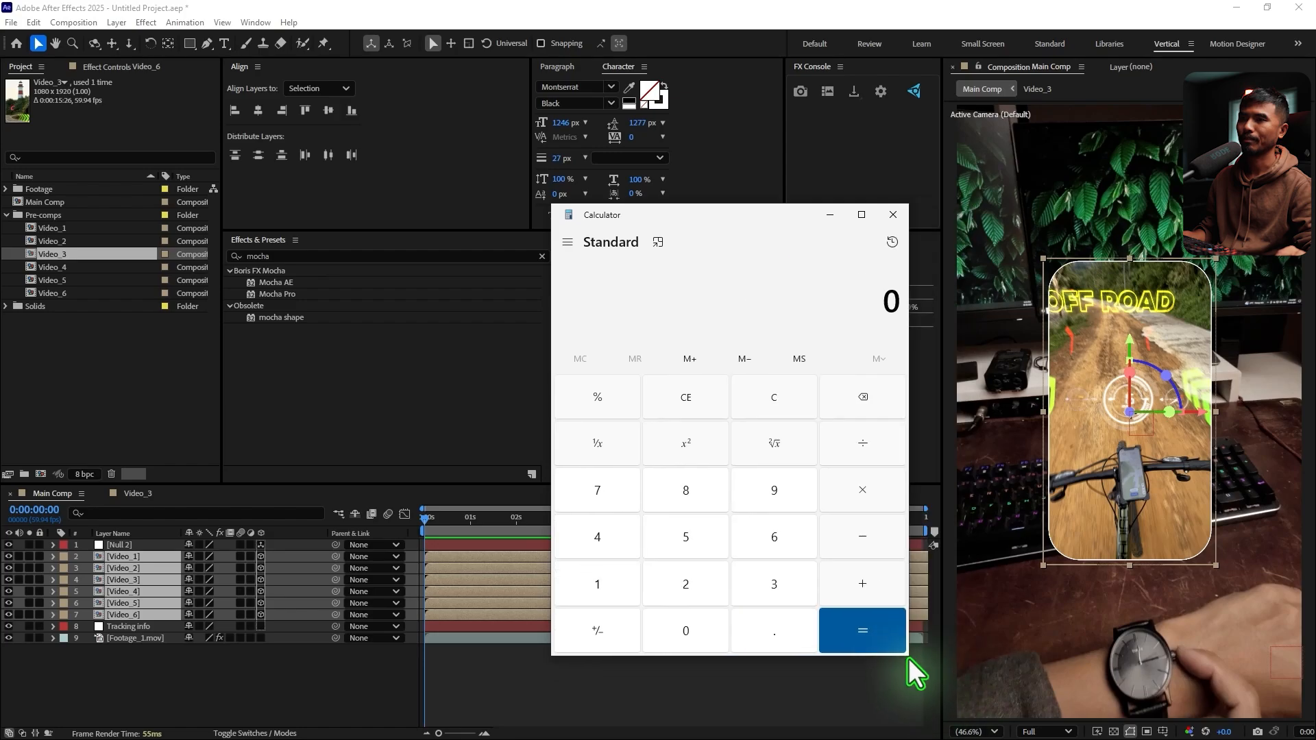
Calculate 360 divided by 6 for the angle between the six videos and minimize Calculator
click(771, 583)
key(6)
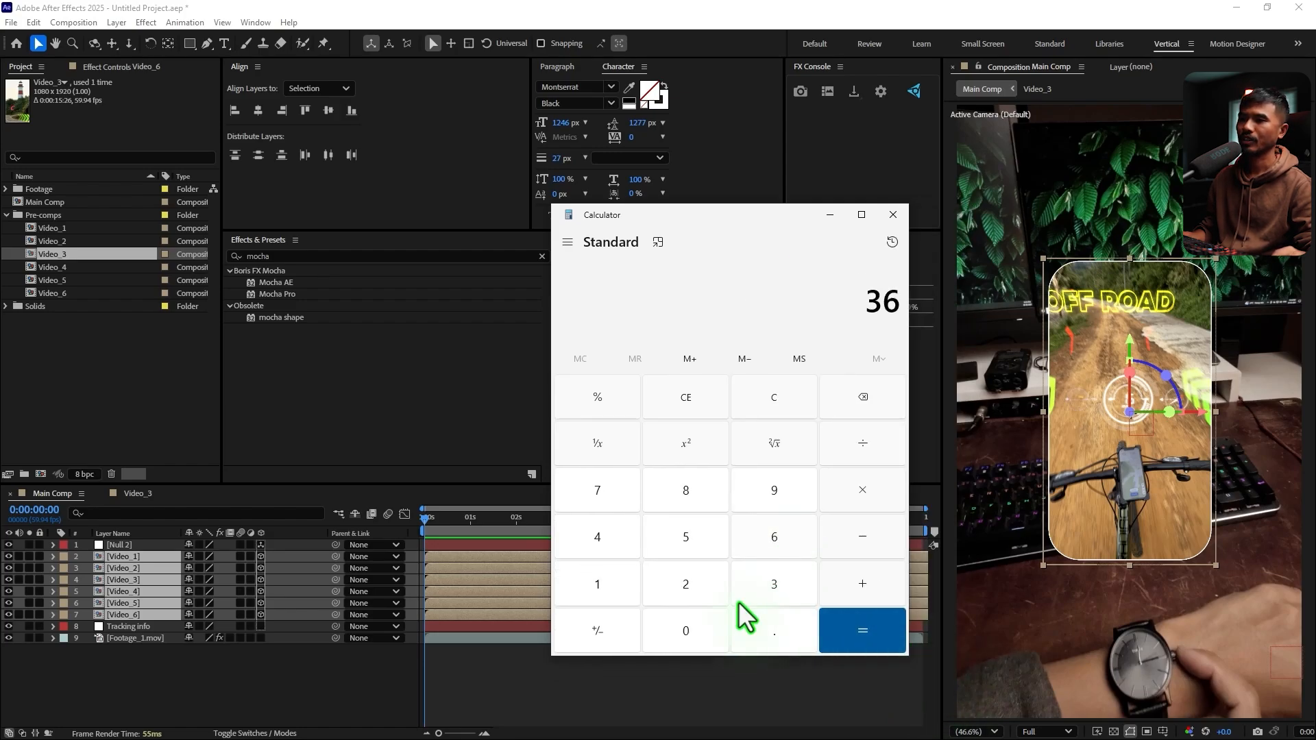
click(660, 638)
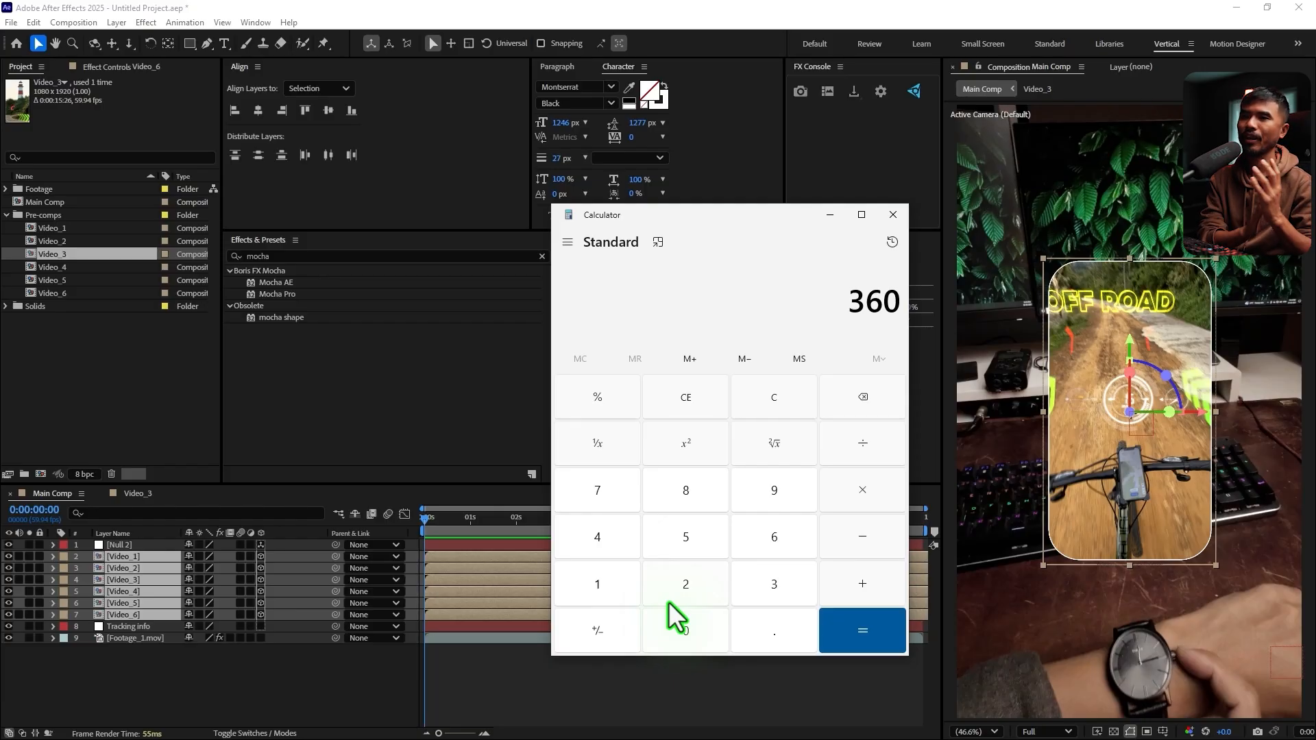
click(869, 445)
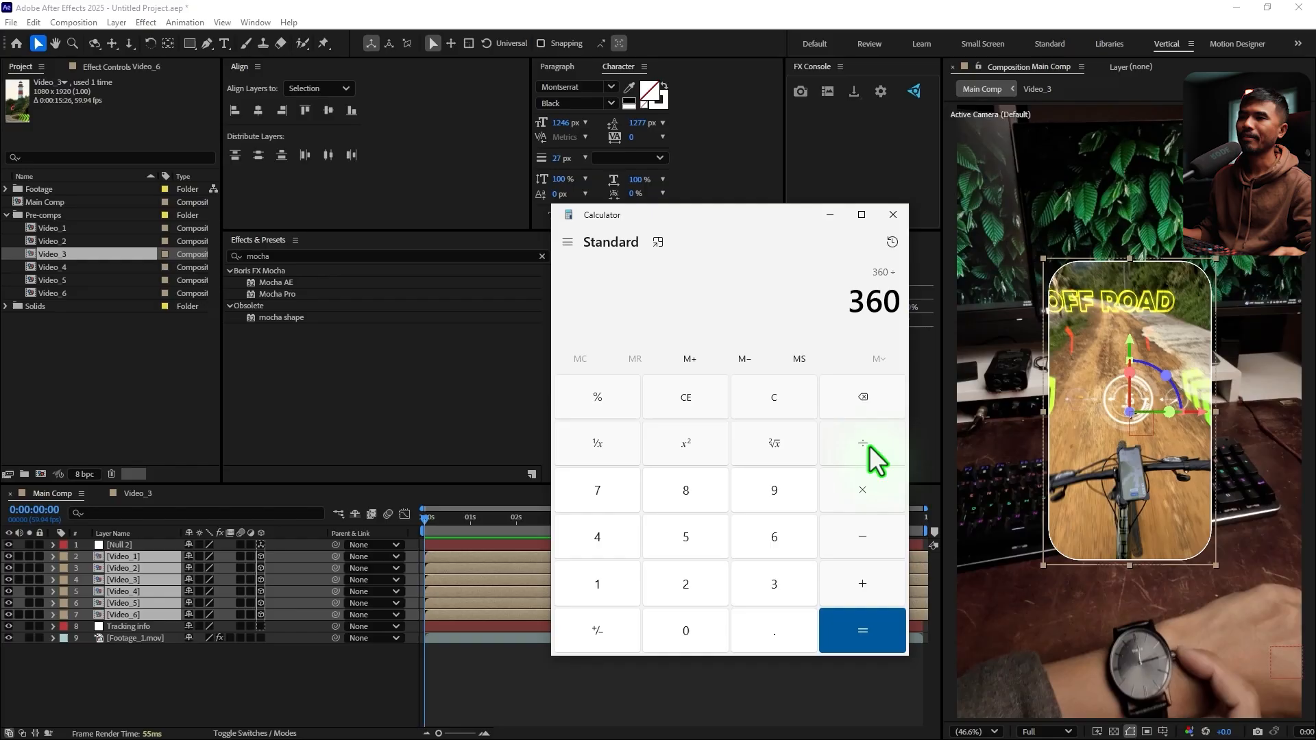
click(773, 545)
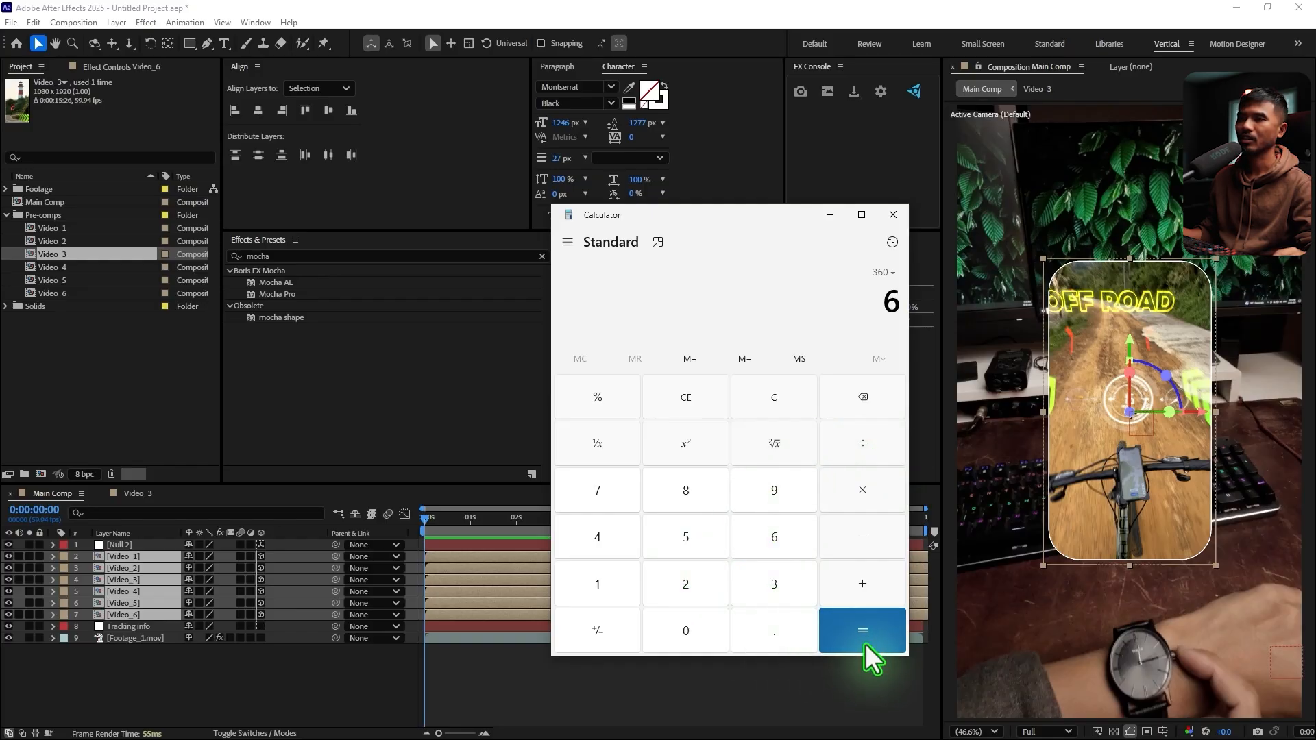
click(867, 640)
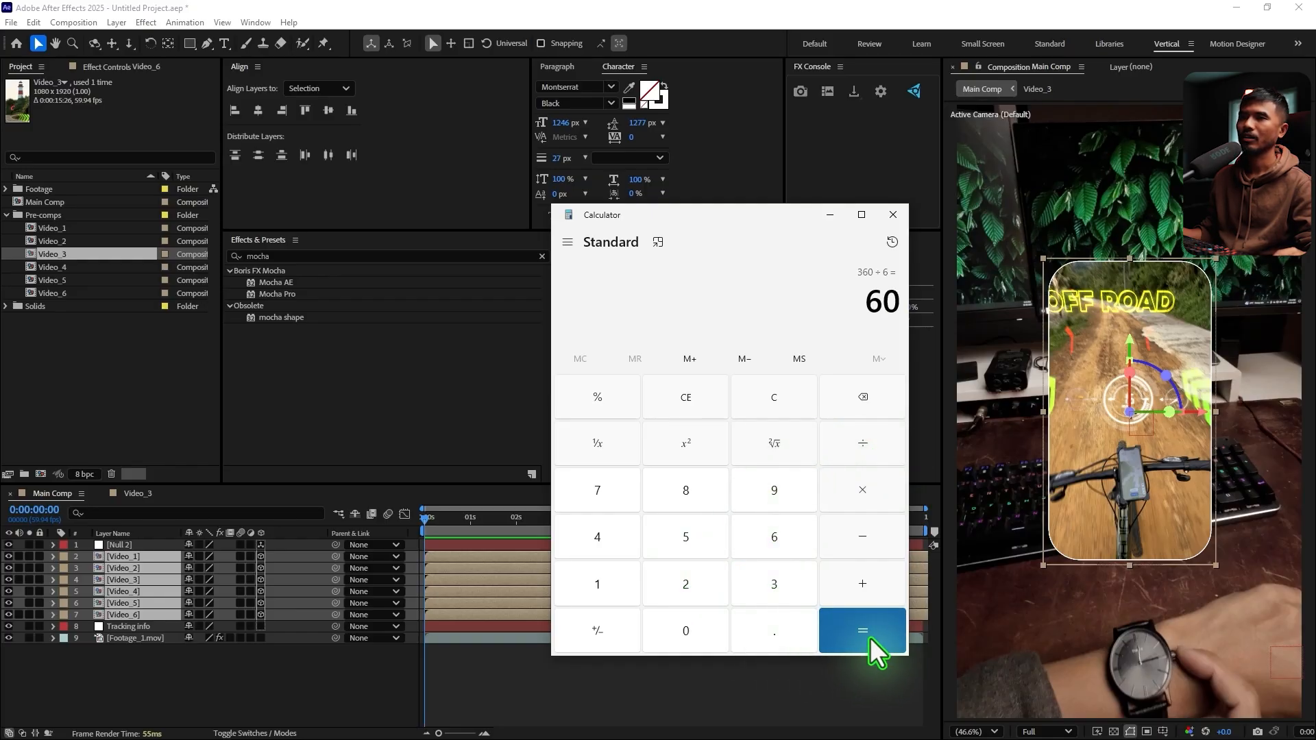
click(831, 220)
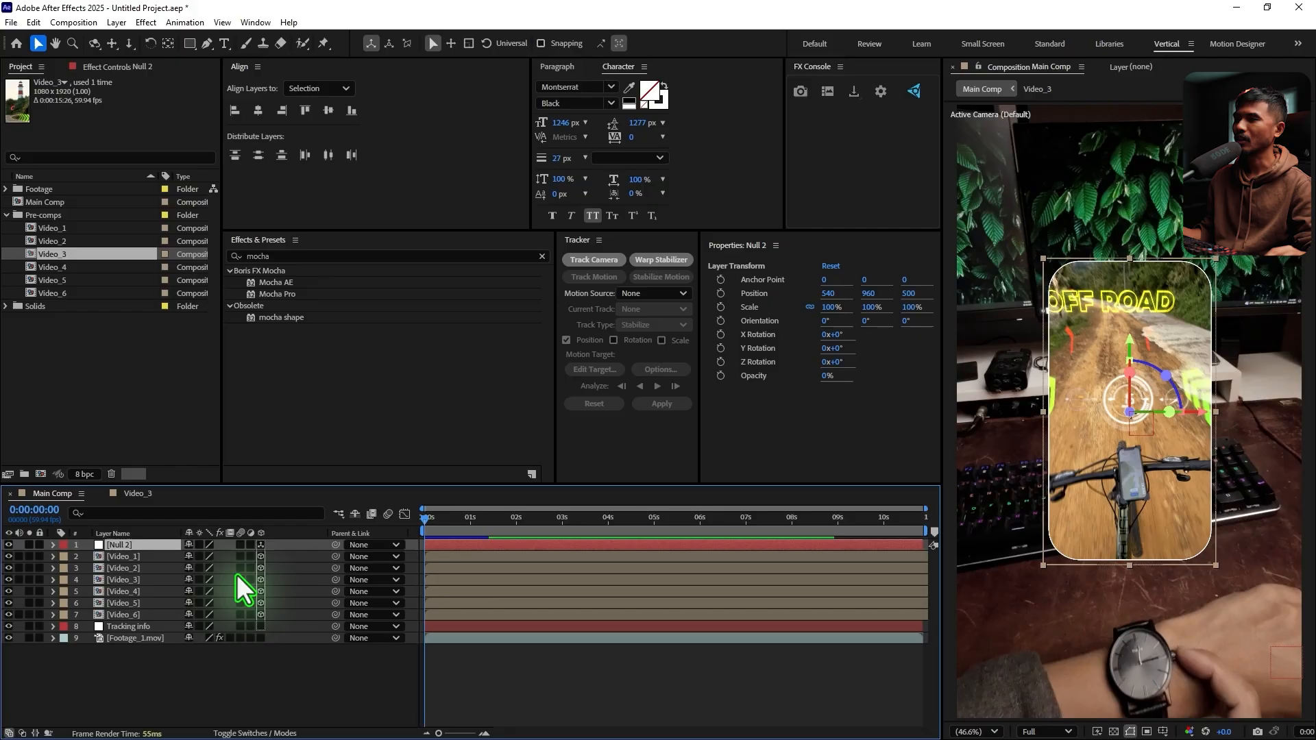
Reveal the rotation properties of the Null 2 layer and give the timeline more height
click(118, 546)
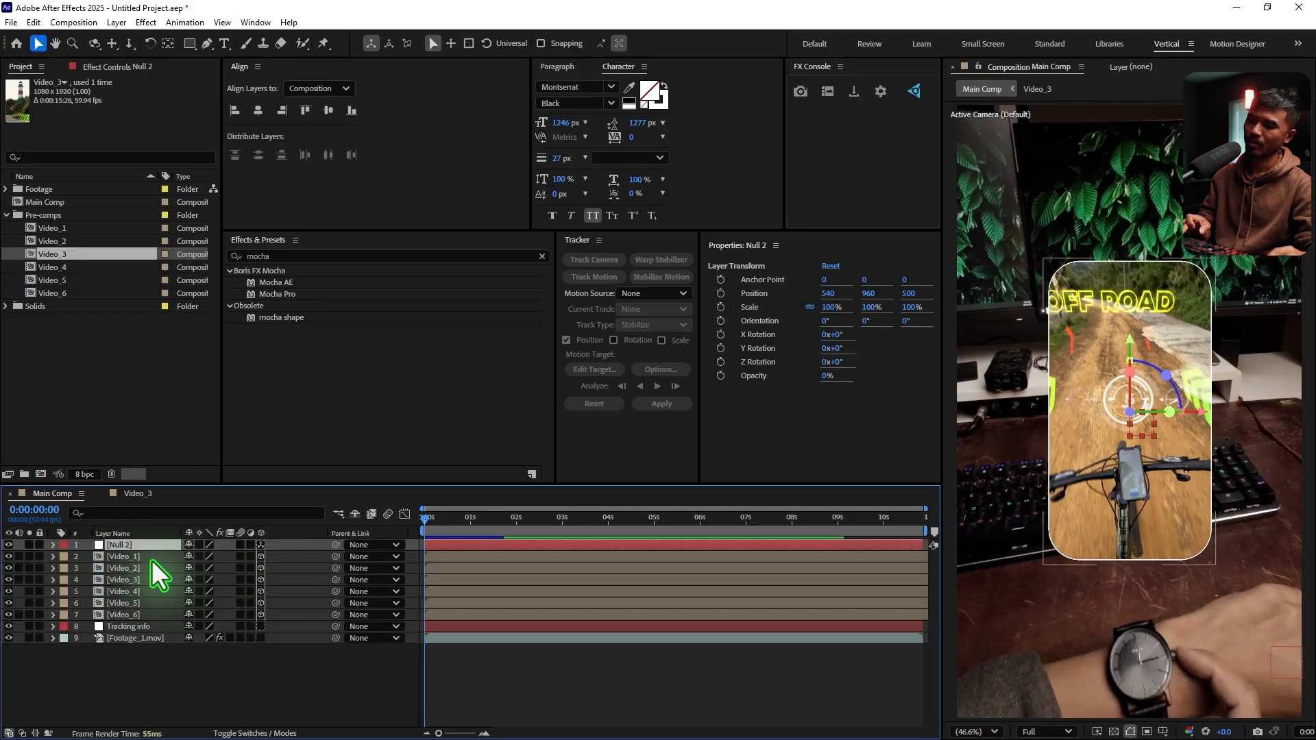
key(r)
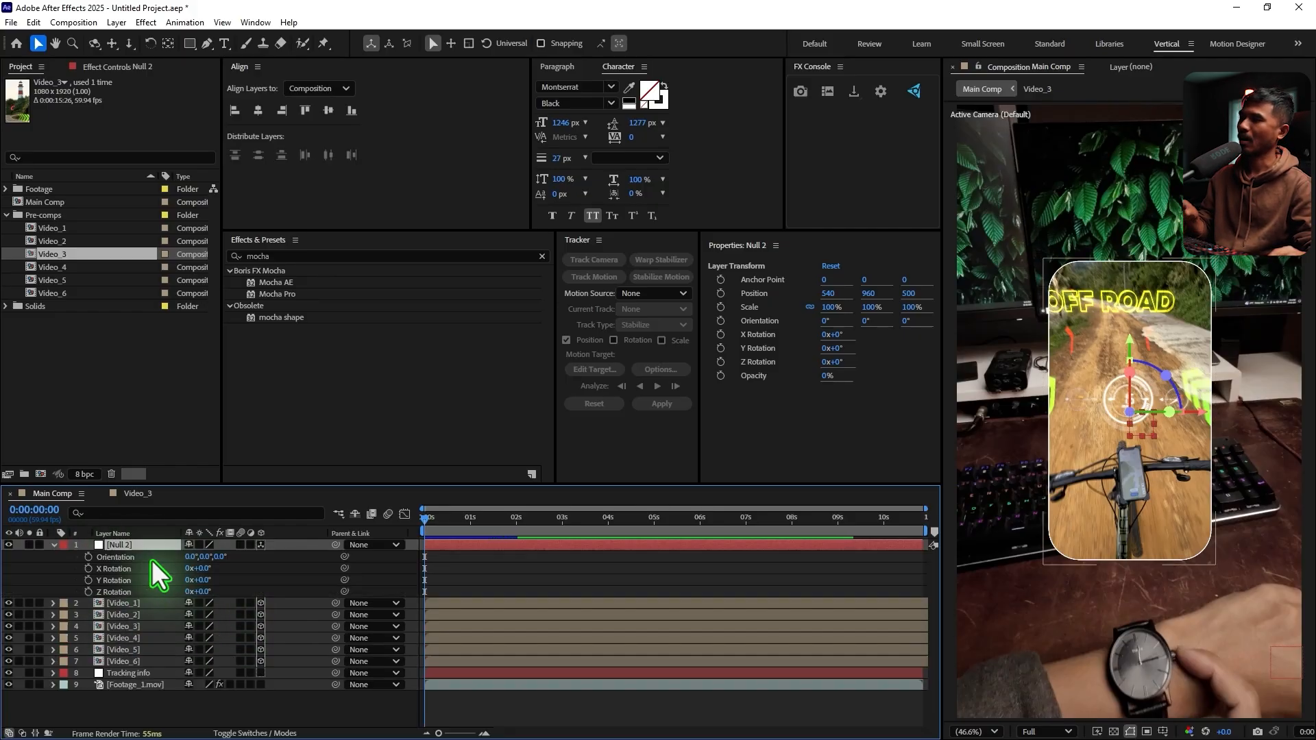
drag(216, 486, 219, 467)
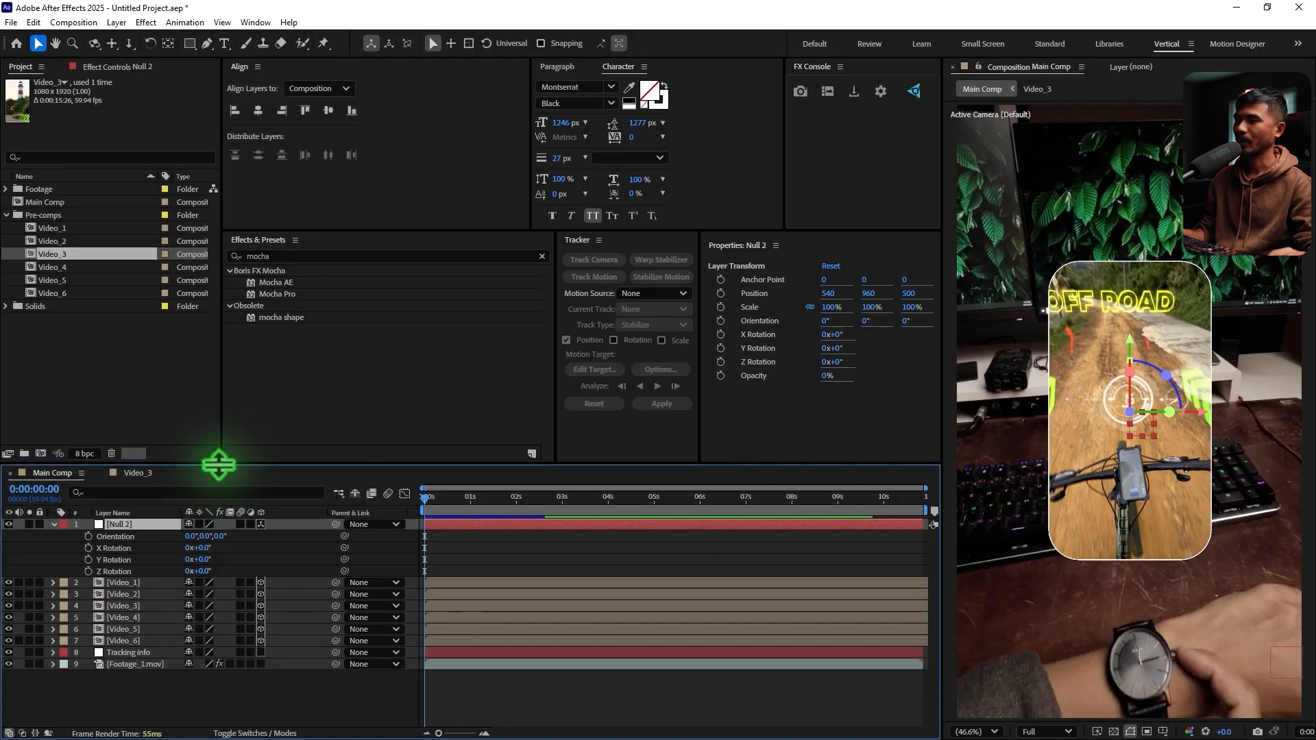
Try rotating the Null 2 layer and undo the rotation changes
mouse_move(200, 571)
mouse_down()
mouse_move(237, 583)
mouse_move(214, 561)
mouse_up()
key(ctrl+z)
key(ctrl+z)
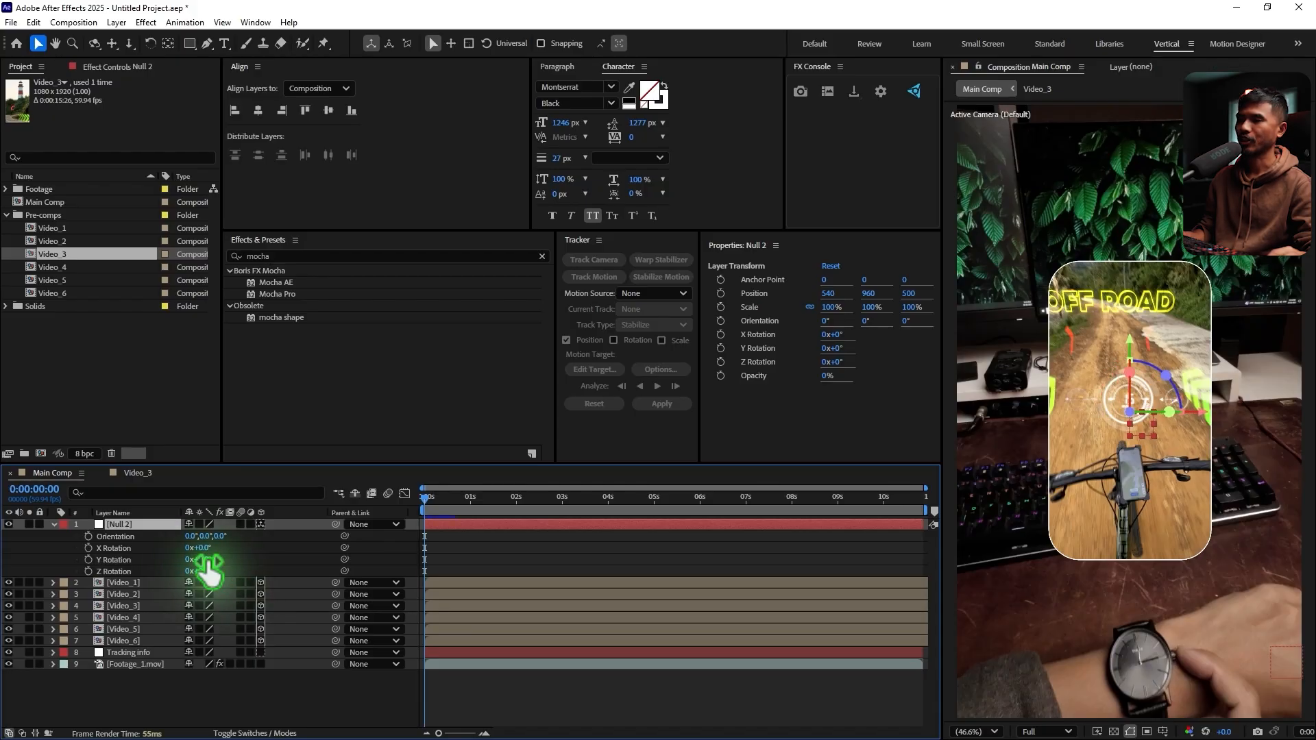
Parent the Video_1 layer to Null 2 and set the Y Rotation of Null 2 to 60°
click(88, 581)
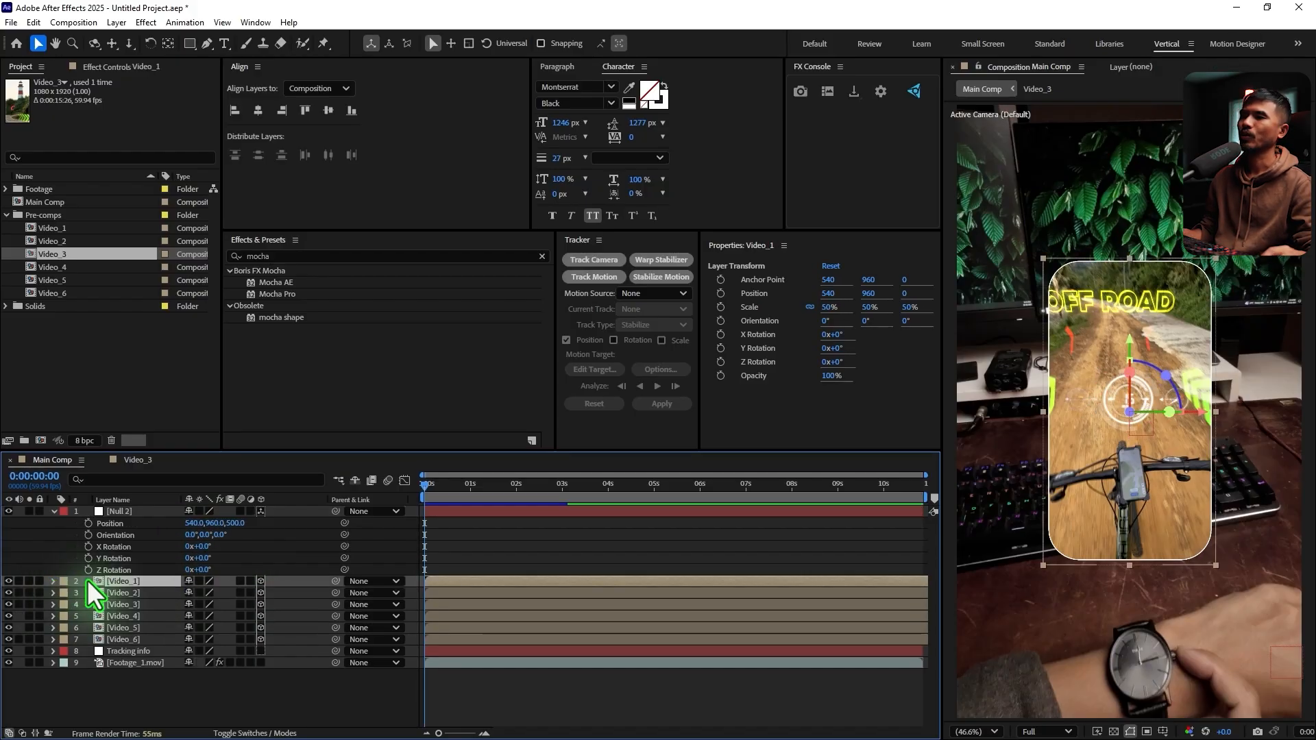
drag(336, 580, 124, 514)
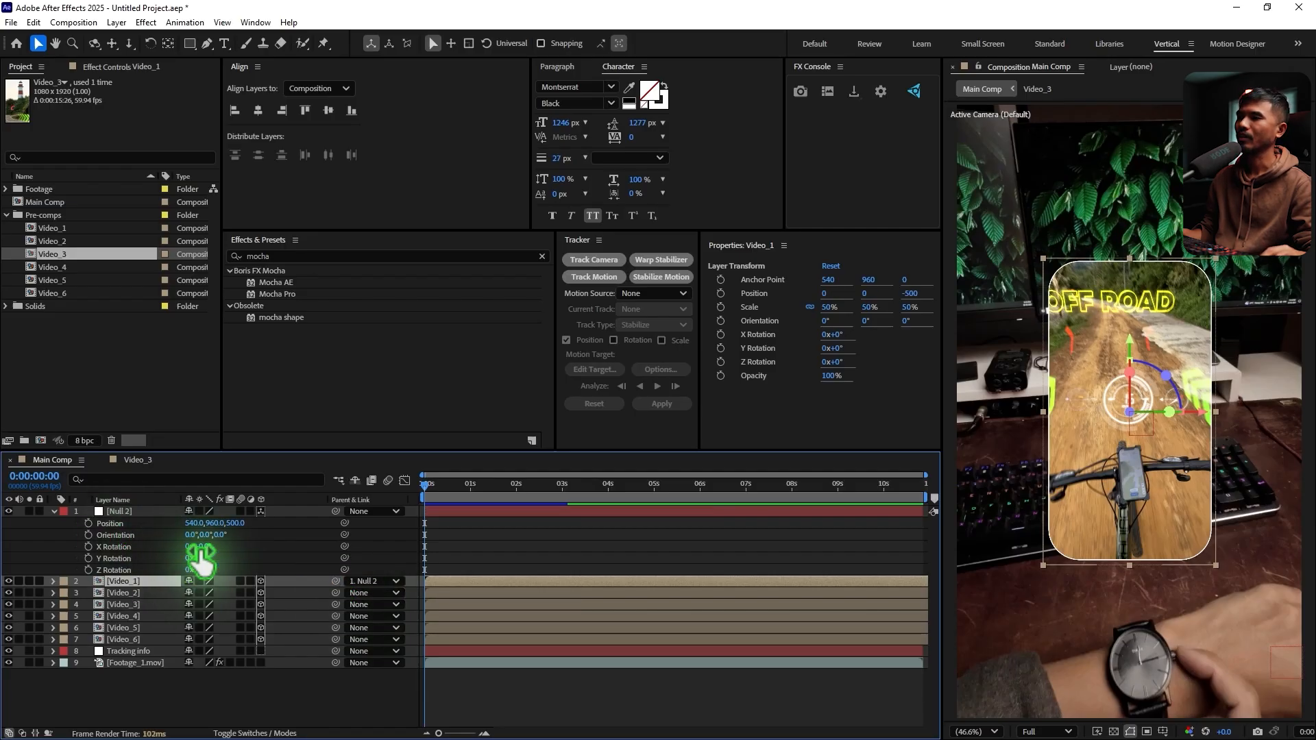
click(202, 558)
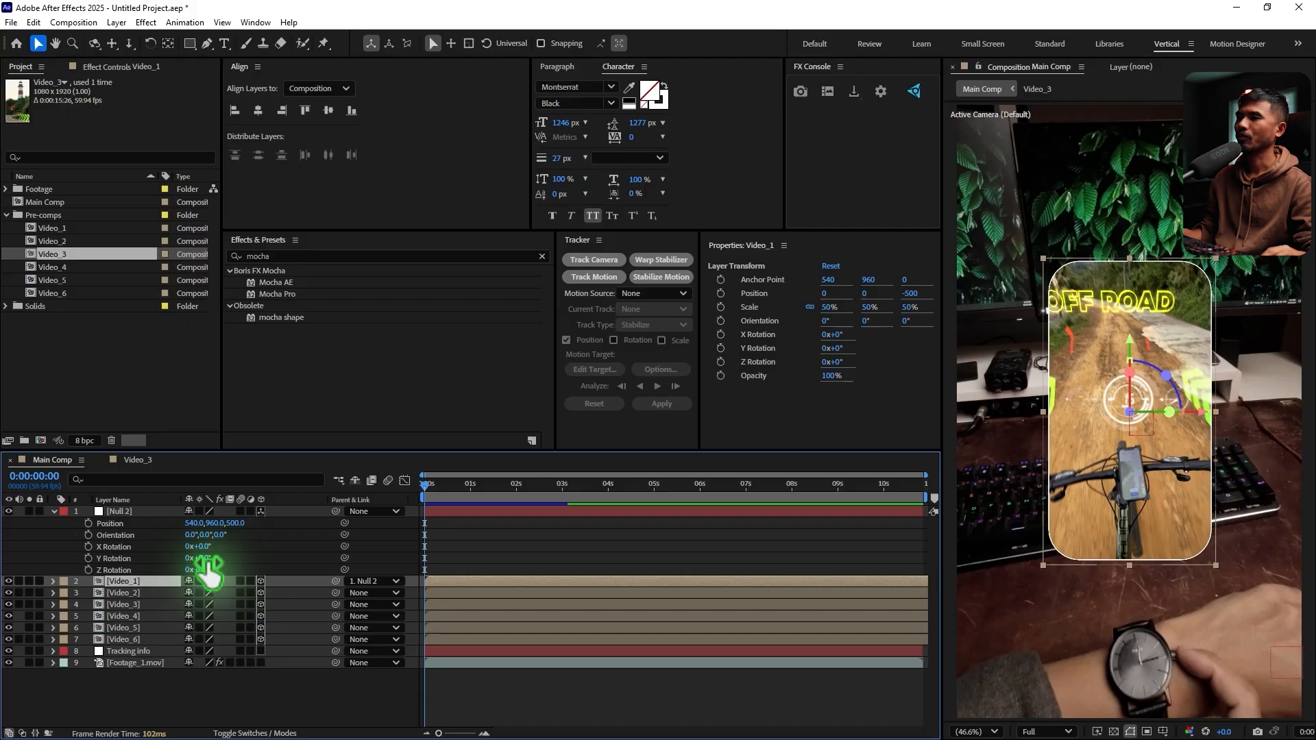
text(60)
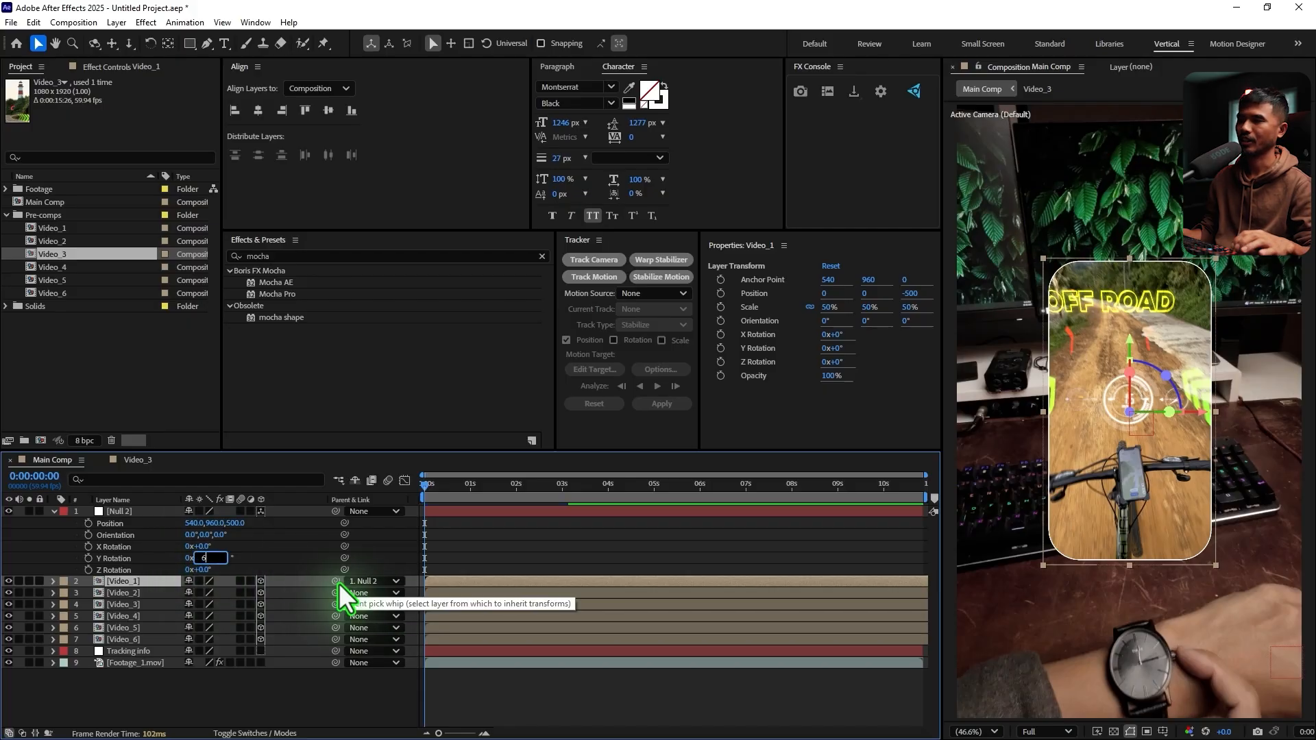
key(Return)
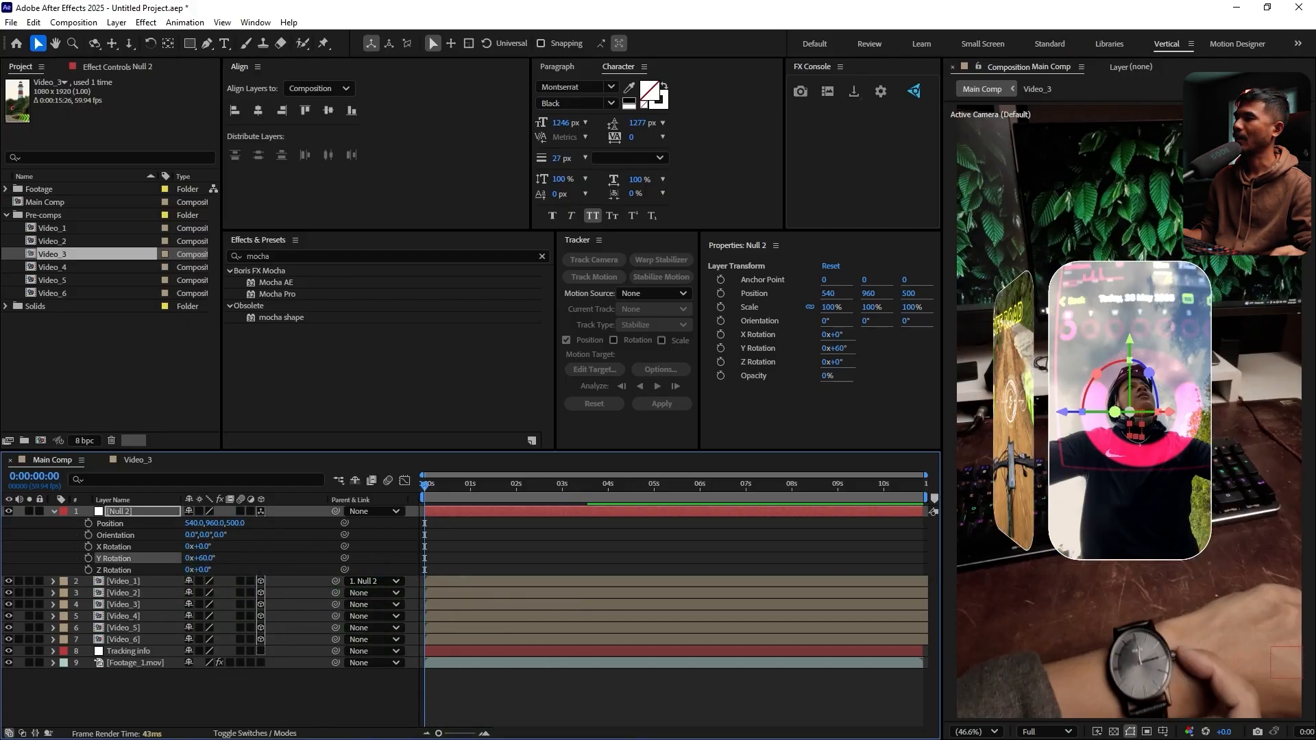
Switch to Calculator to review the 360 ÷ 6 result and return to After Effects
key(alt+Tab)
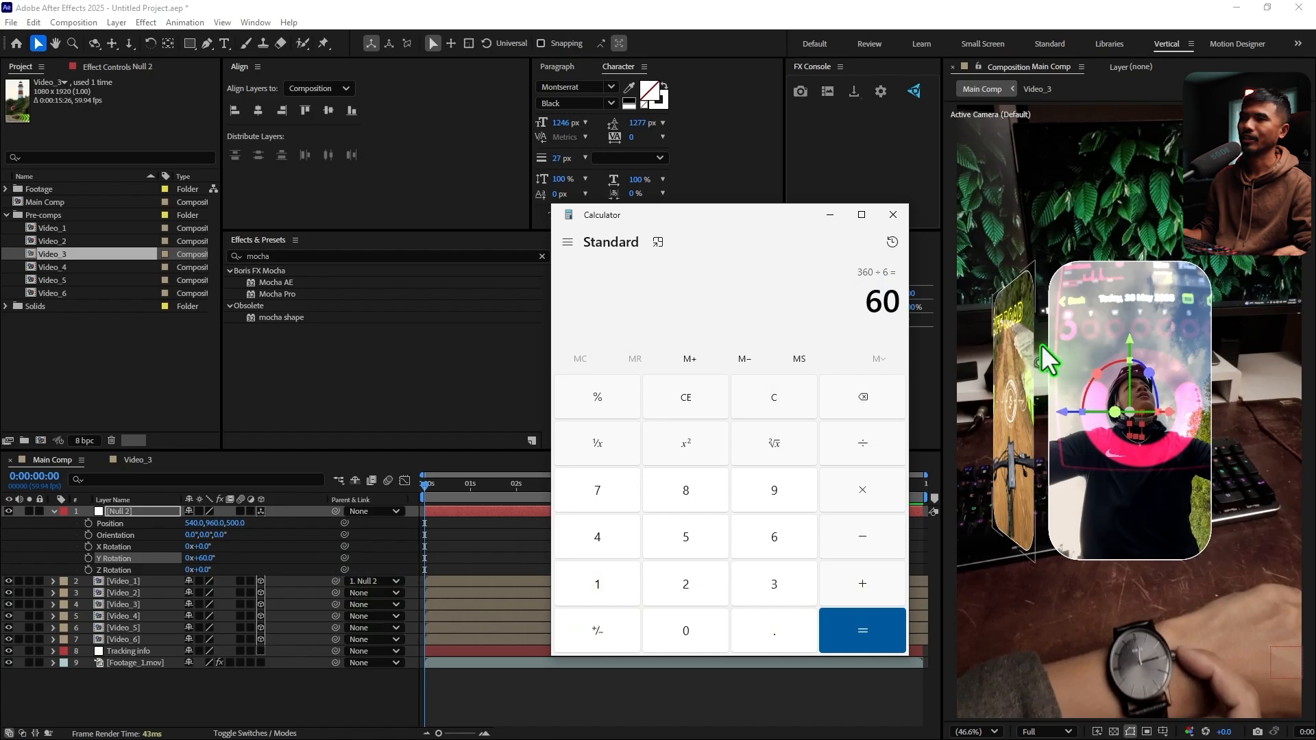
drag(865, 309, 902, 309)
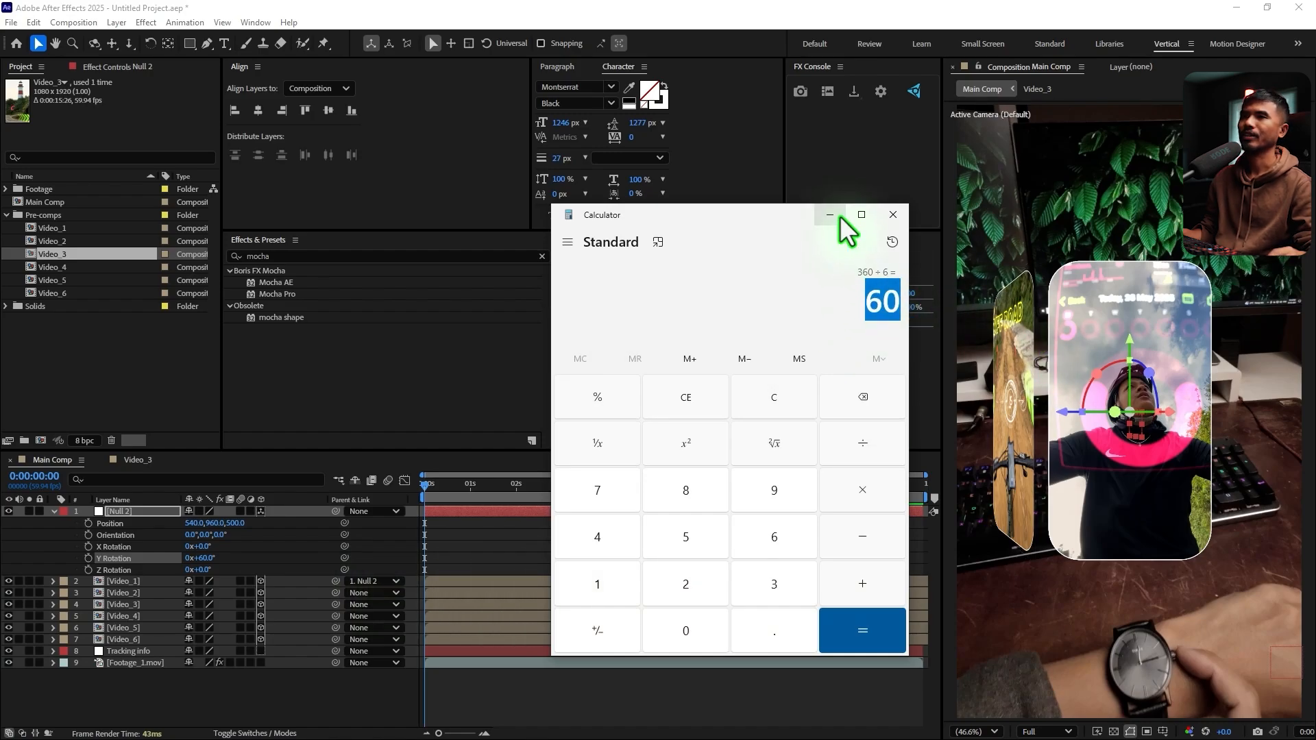
drag(840, 215, 767, 204)
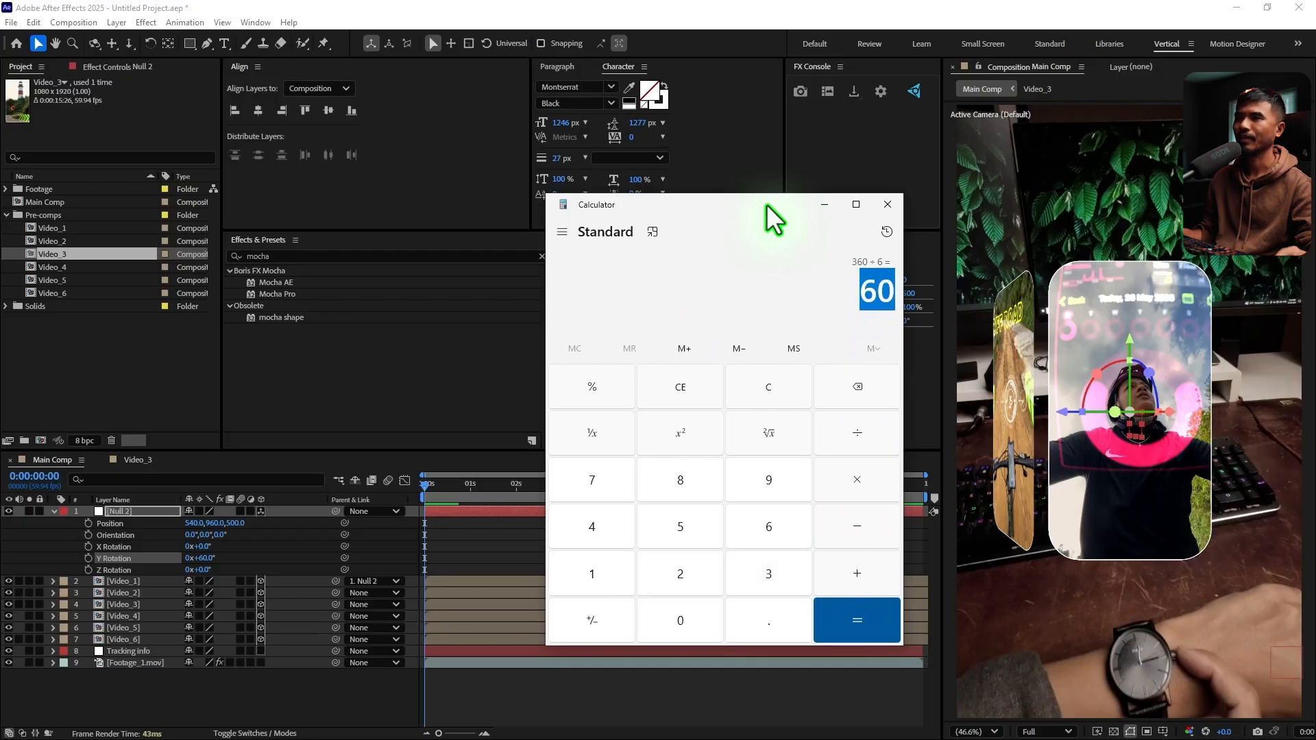
key(alt+Tab)
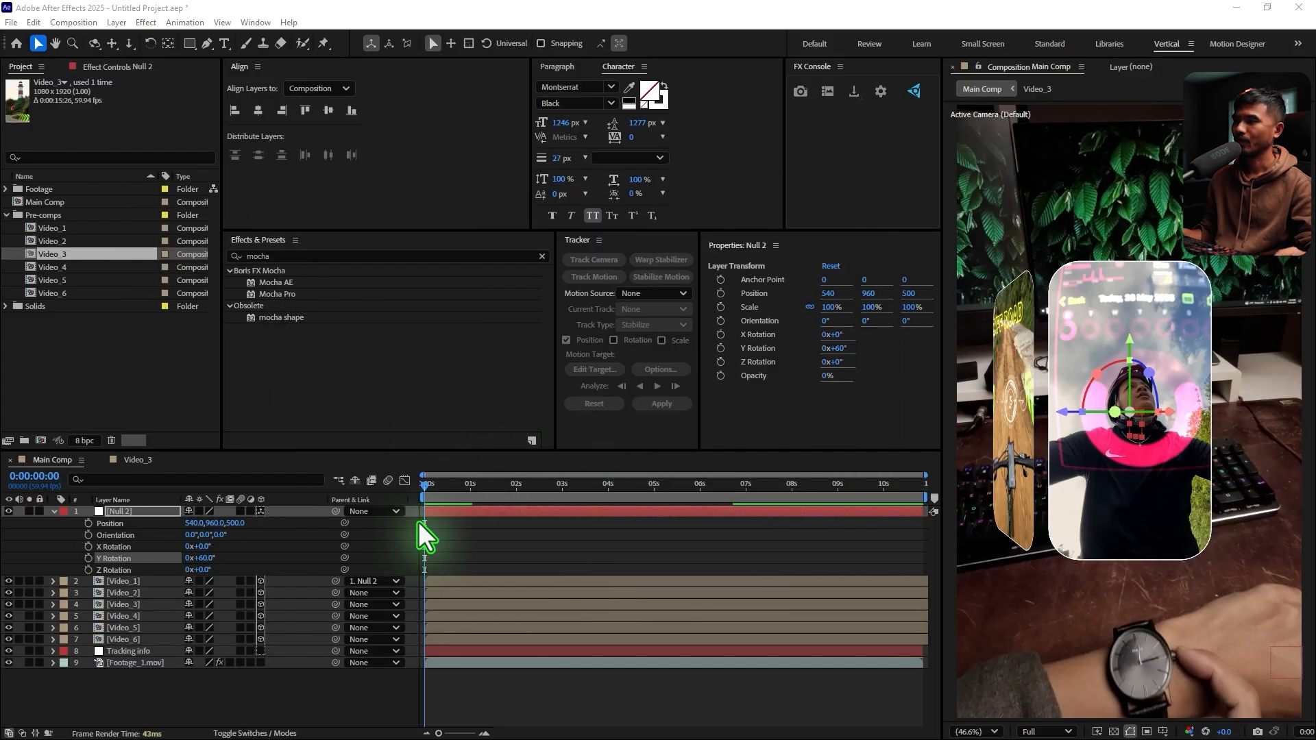
Parent the Video_2 layer to Null 2 at the null's current rotation
click(125, 581)
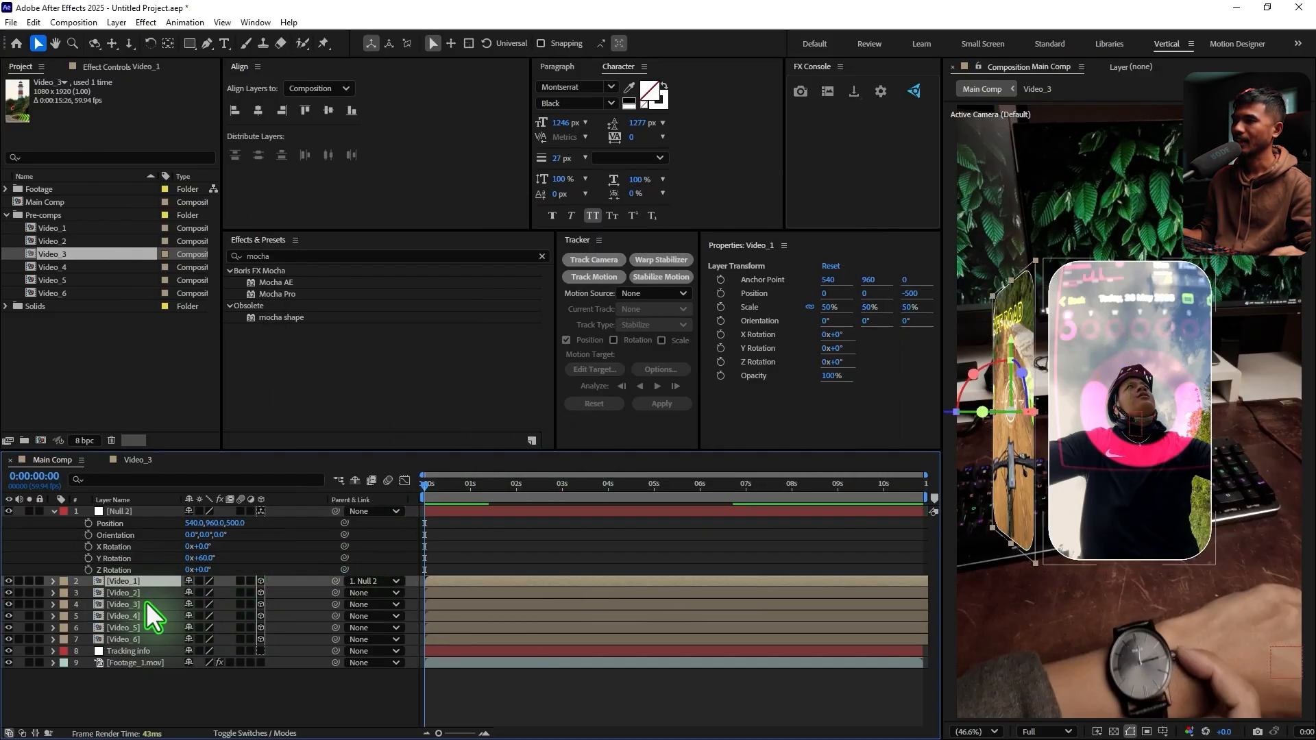
click(135, 594)
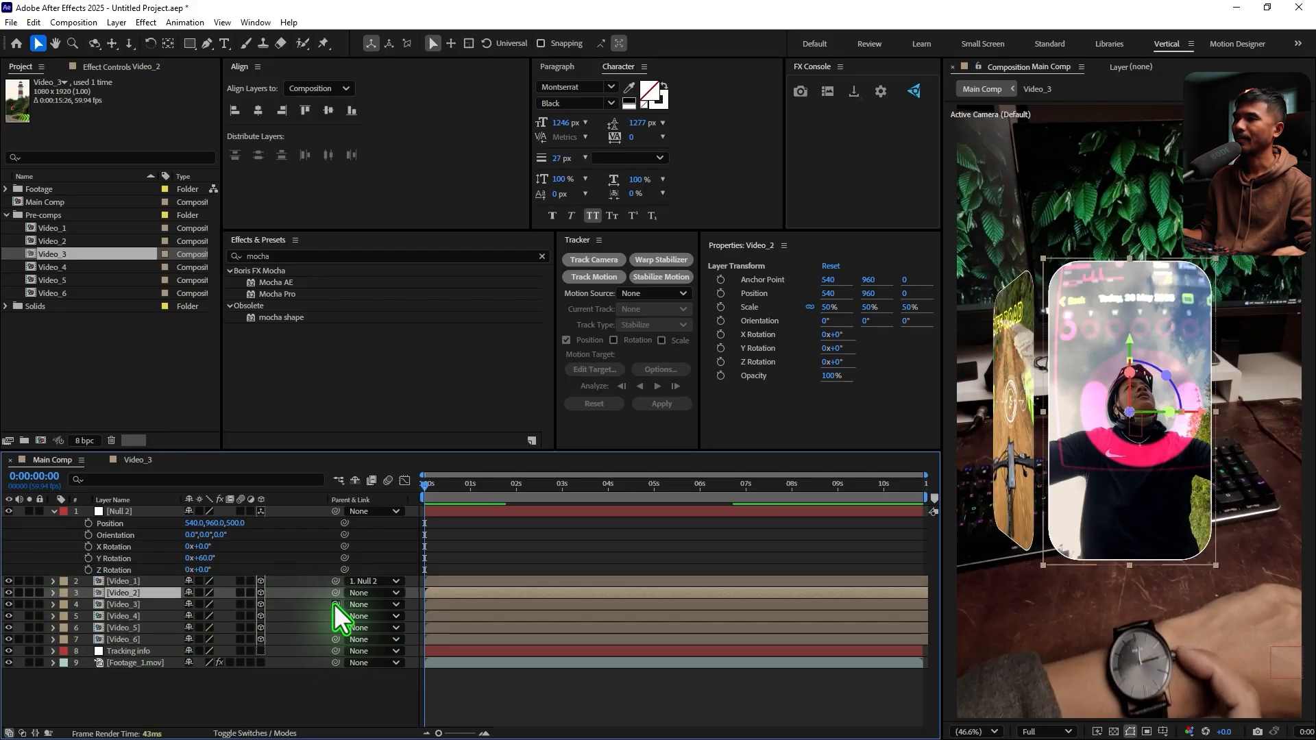
drag(334, 593, 110, 513)
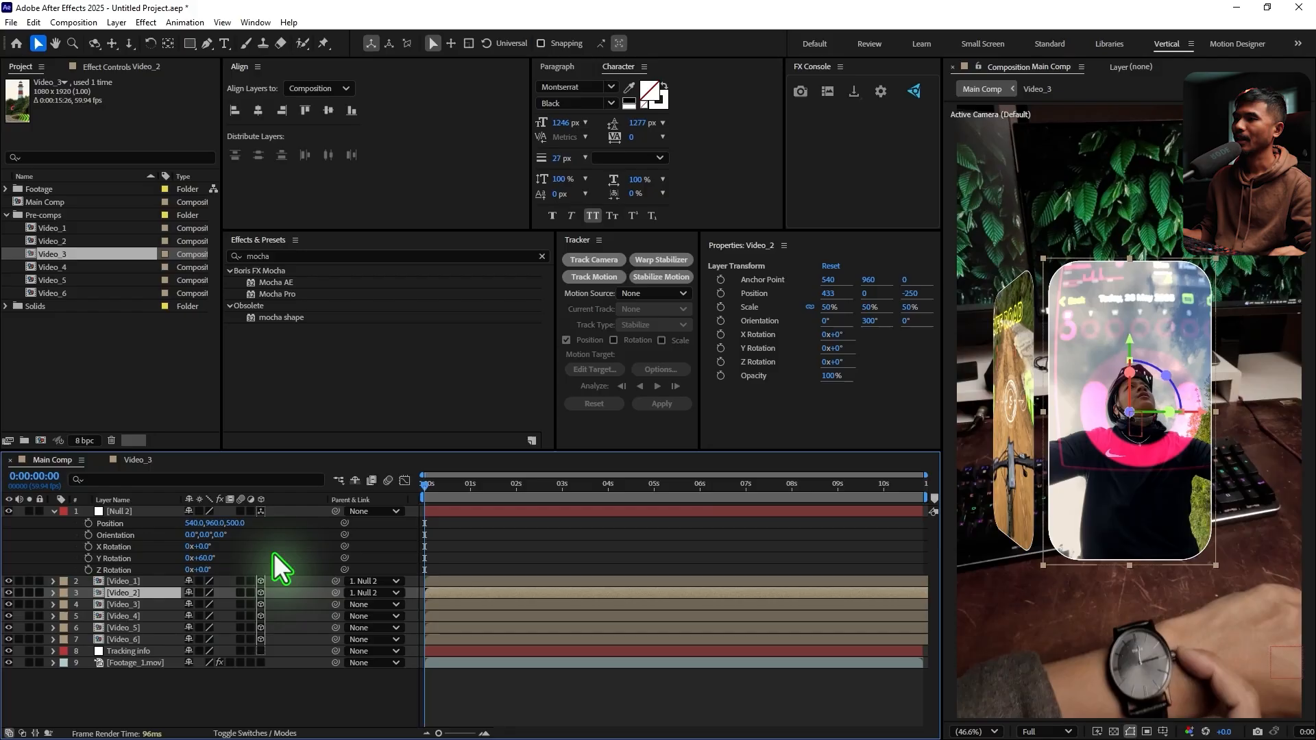
Set the Y Rotation of Null 2 to 120° and parent the Video_3 layer to Null 2
click(210, 562)
text(60)
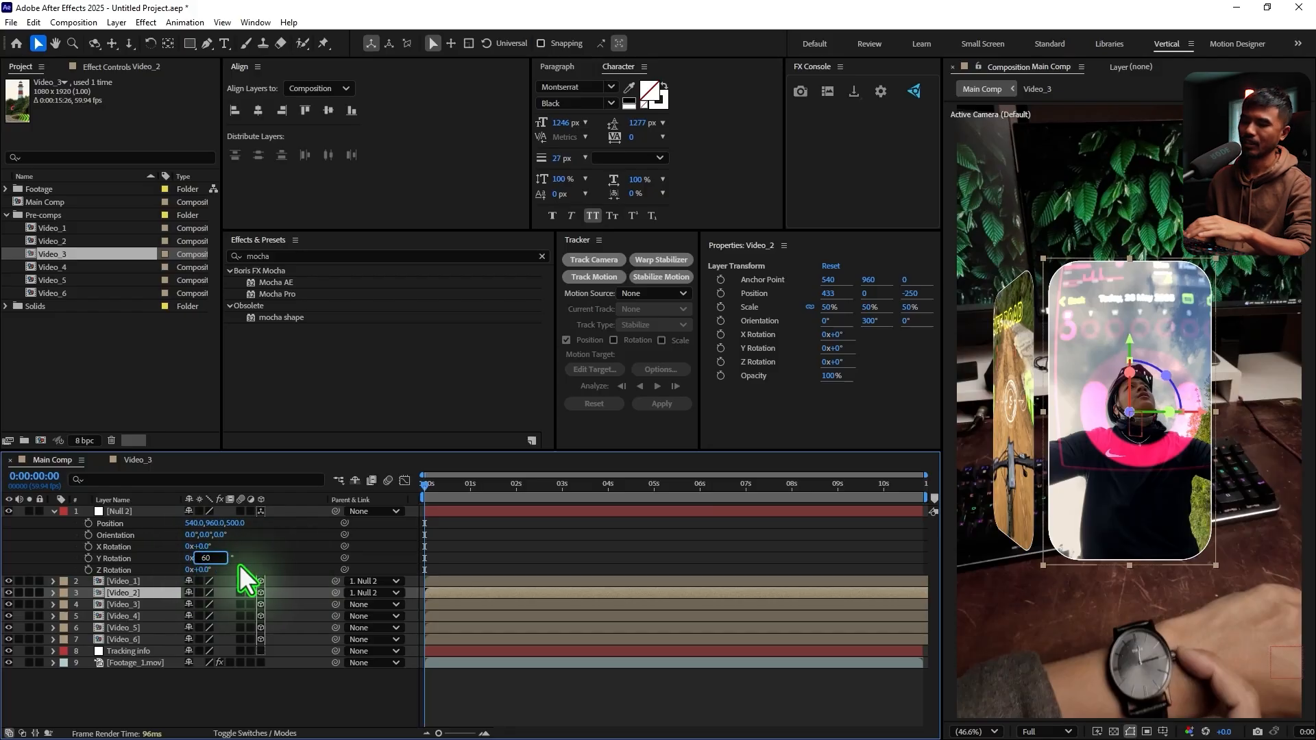
text(+60)
key(Return)
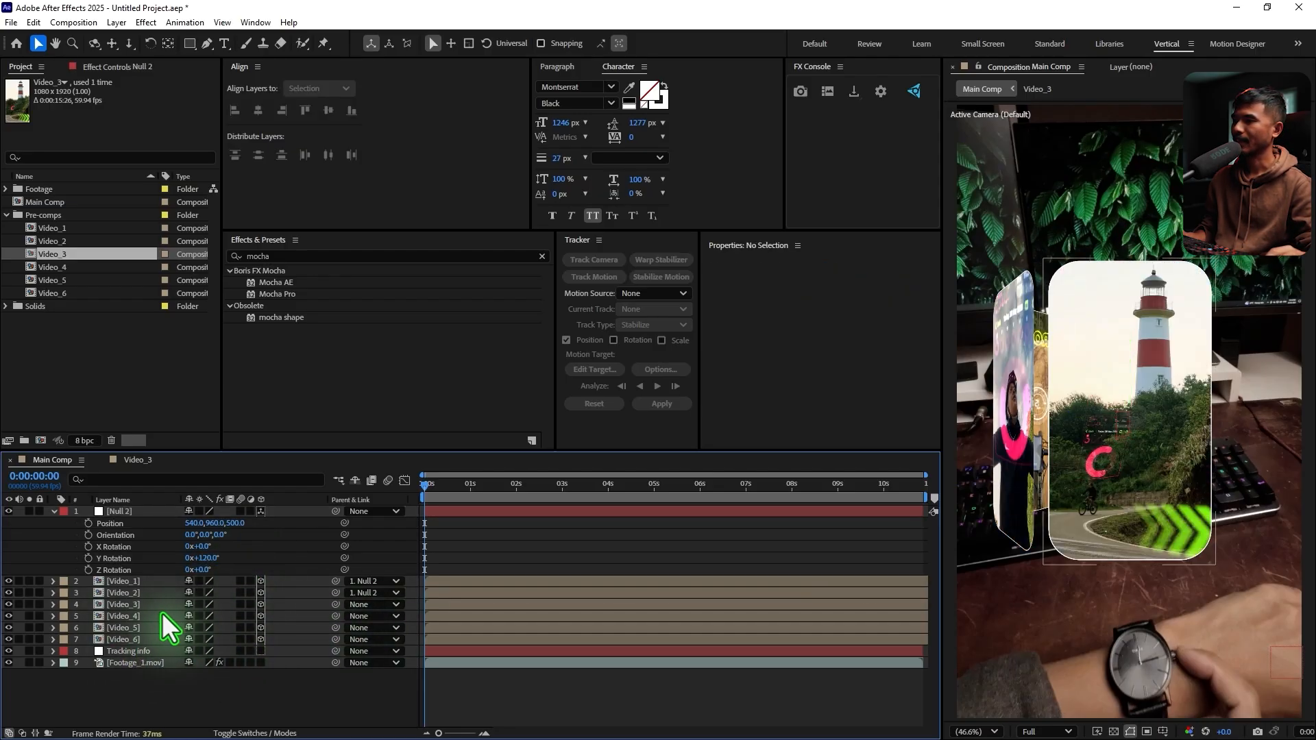
click(167, 607)
drag(336, 605, 130, 507)
Set the Y Rotation of Null 2 to 180° and parent the Video_4 layer to Null 2
click(207, 558)
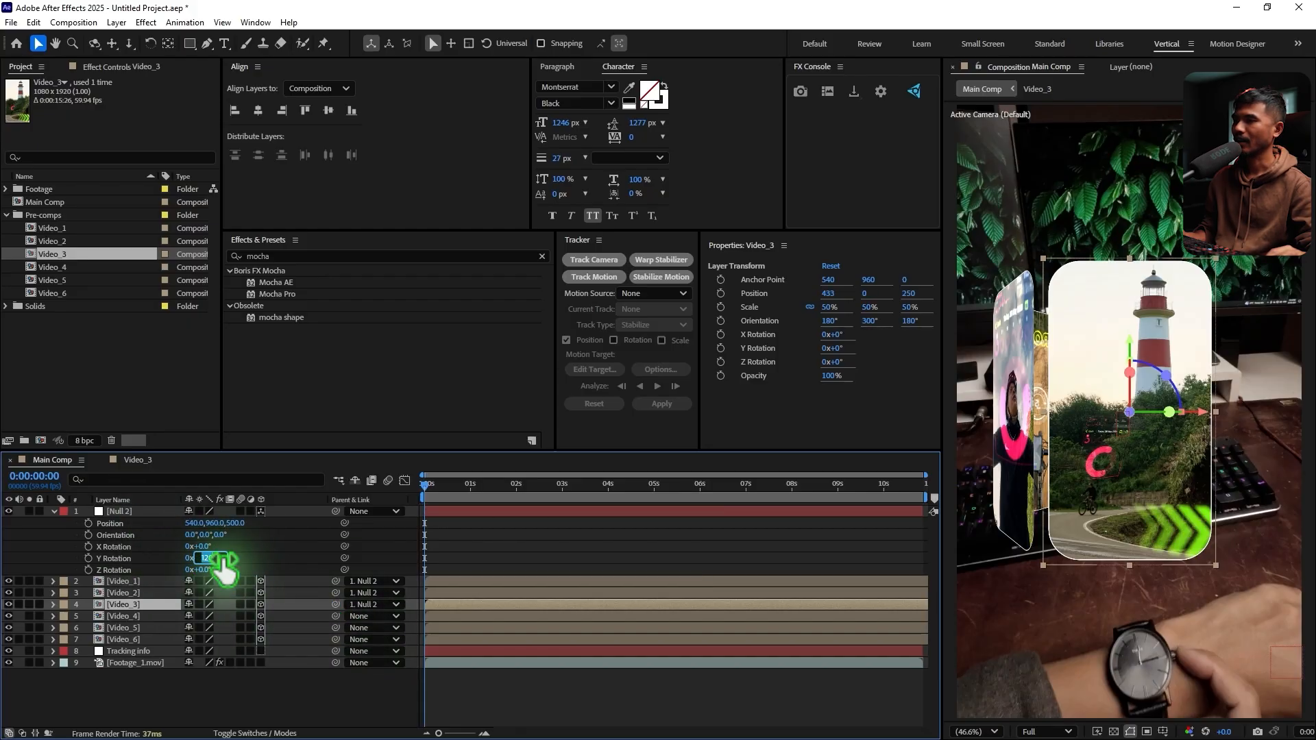
text(180)
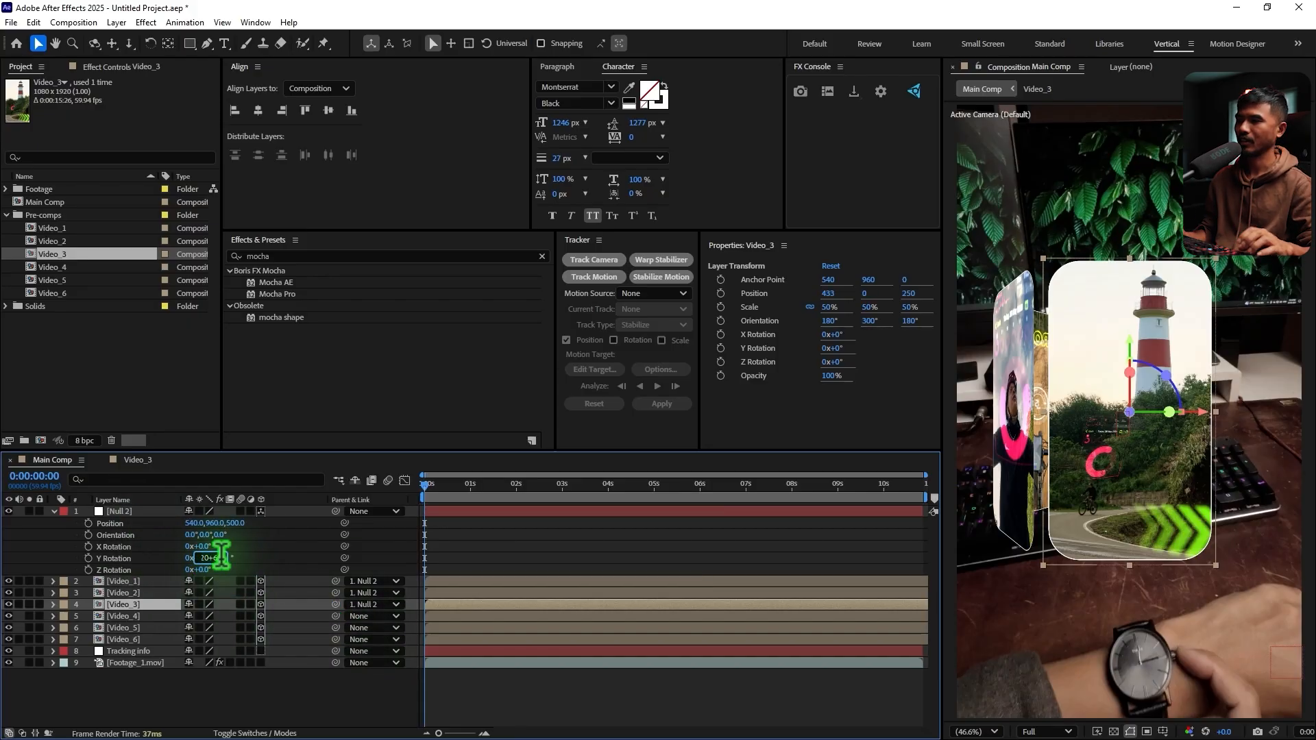
key(Return)
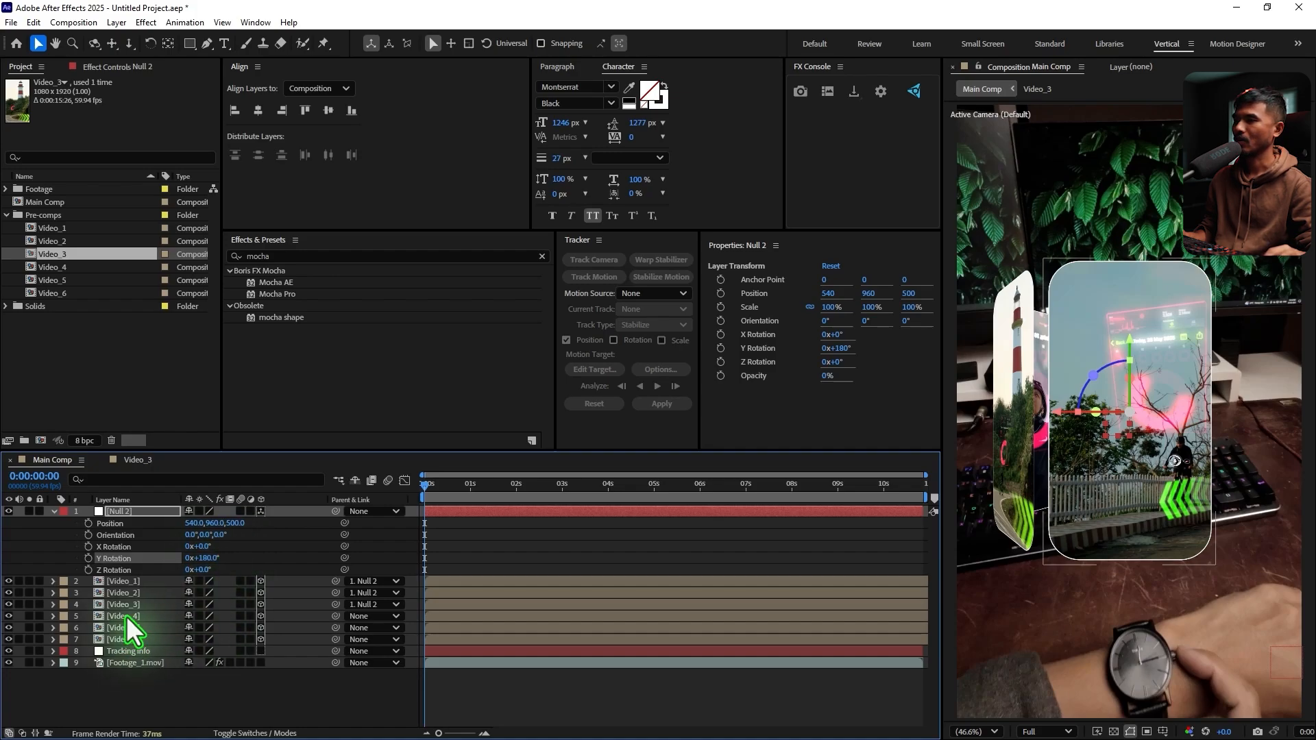
click(126, 616)
drag(336, 616, 108, 508)
Set the Y Rotation of Null 2 to 240° and parent the Video_5 layer to Null 2
click(205, 558)
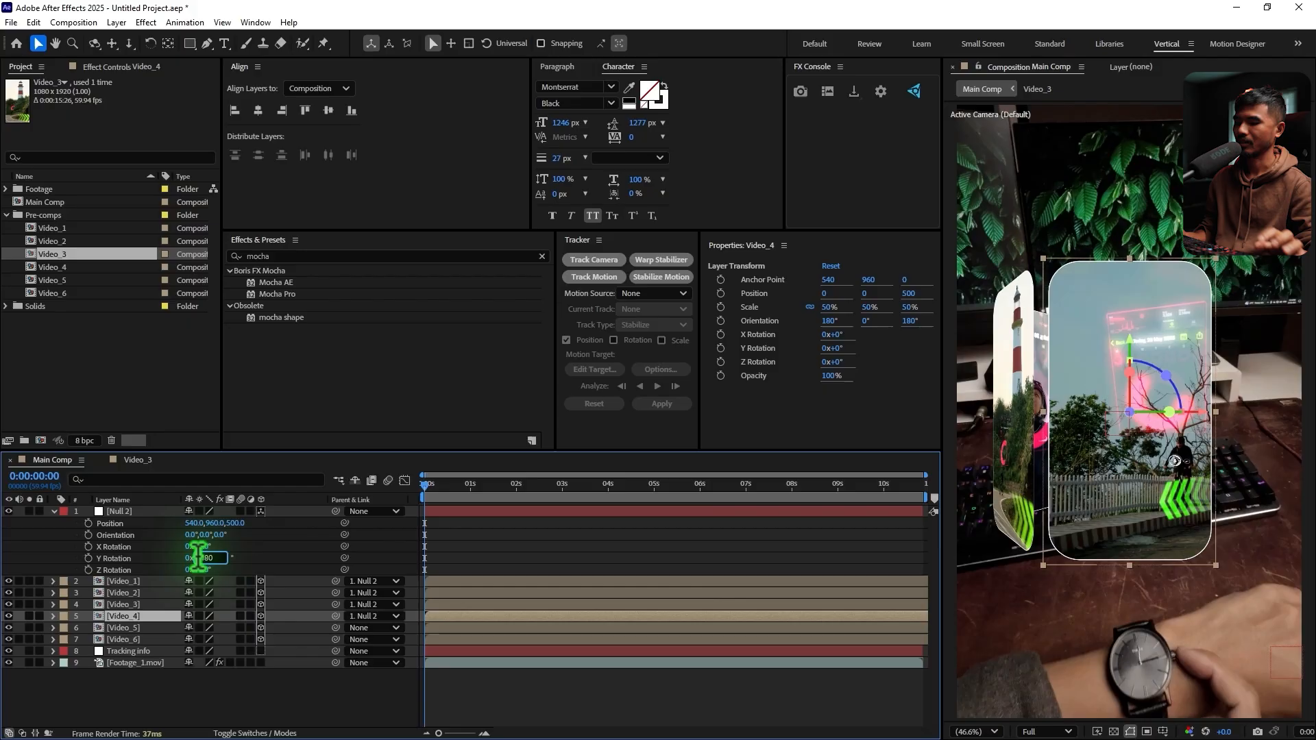
text(240)
key(Return)
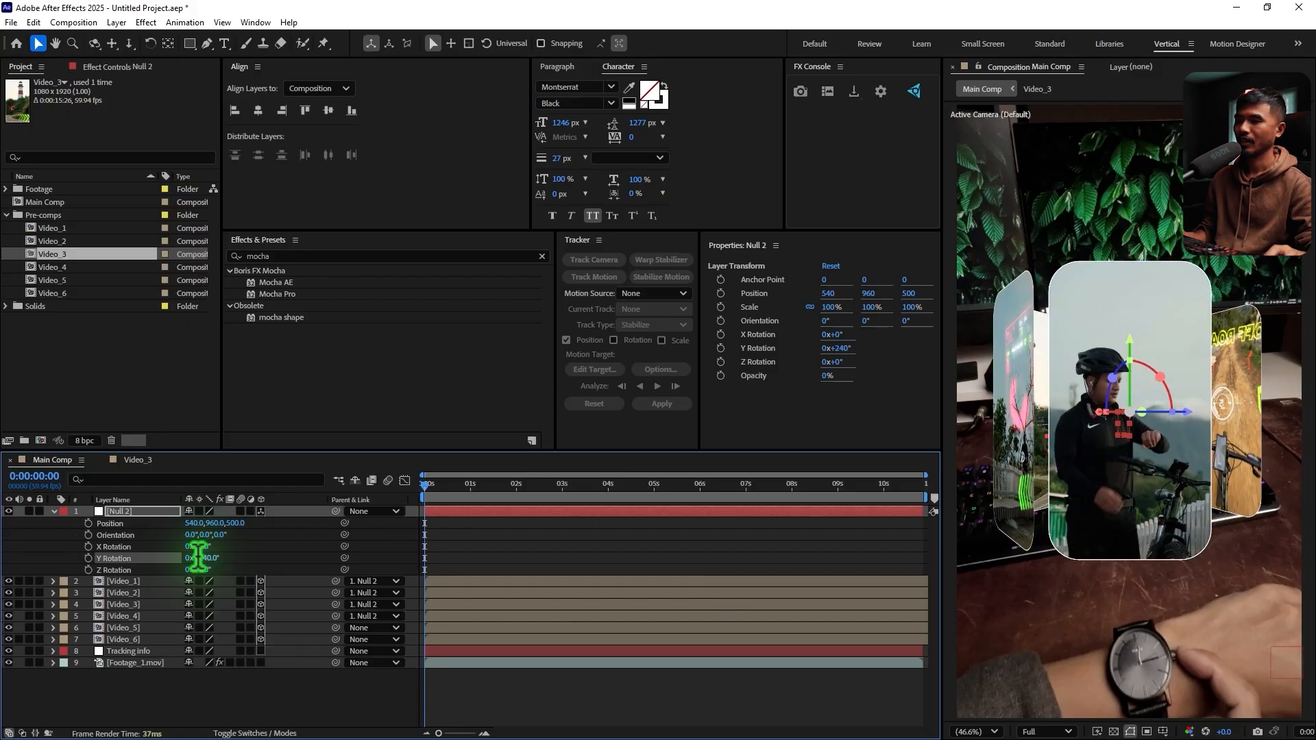
click(133, 628)
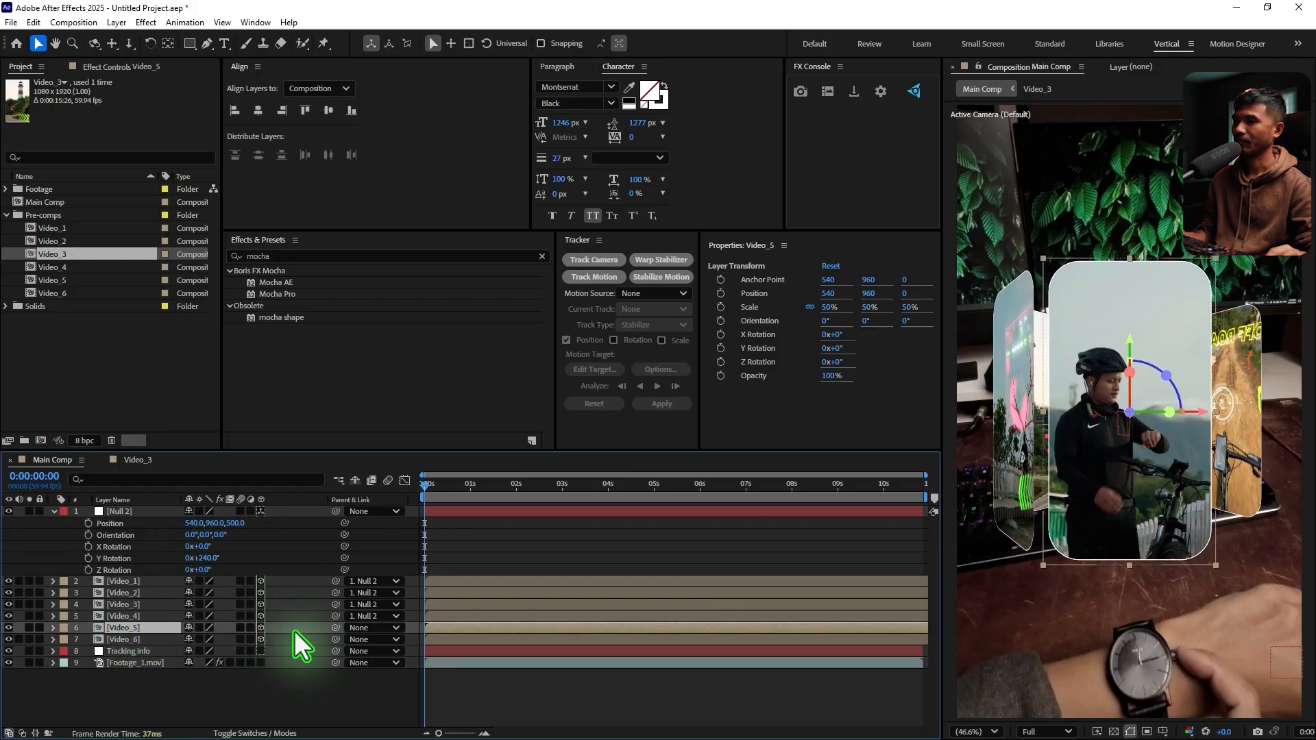
drag(337, 628, 108, 512)
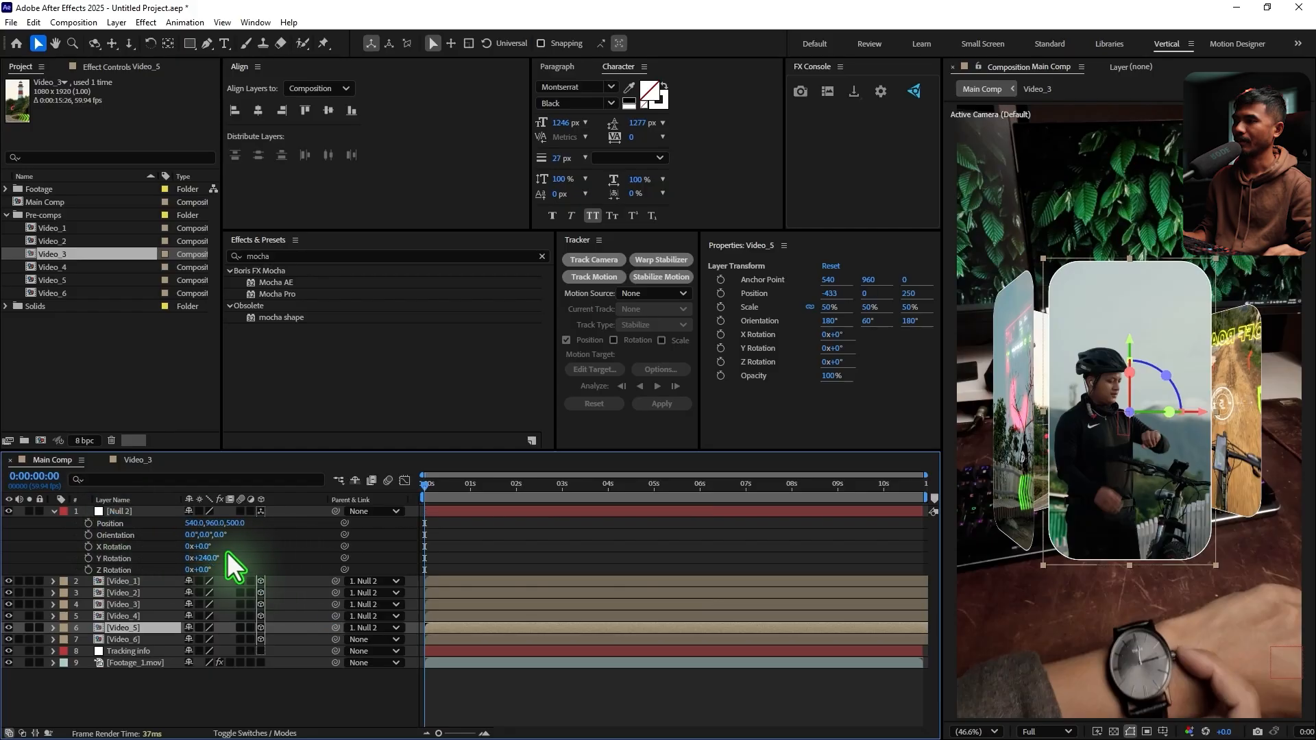
Set the Y Rotation of Null 2 to 300°, parent the Video_6 layer to Null 2, and clear the selection
click(206, 558)
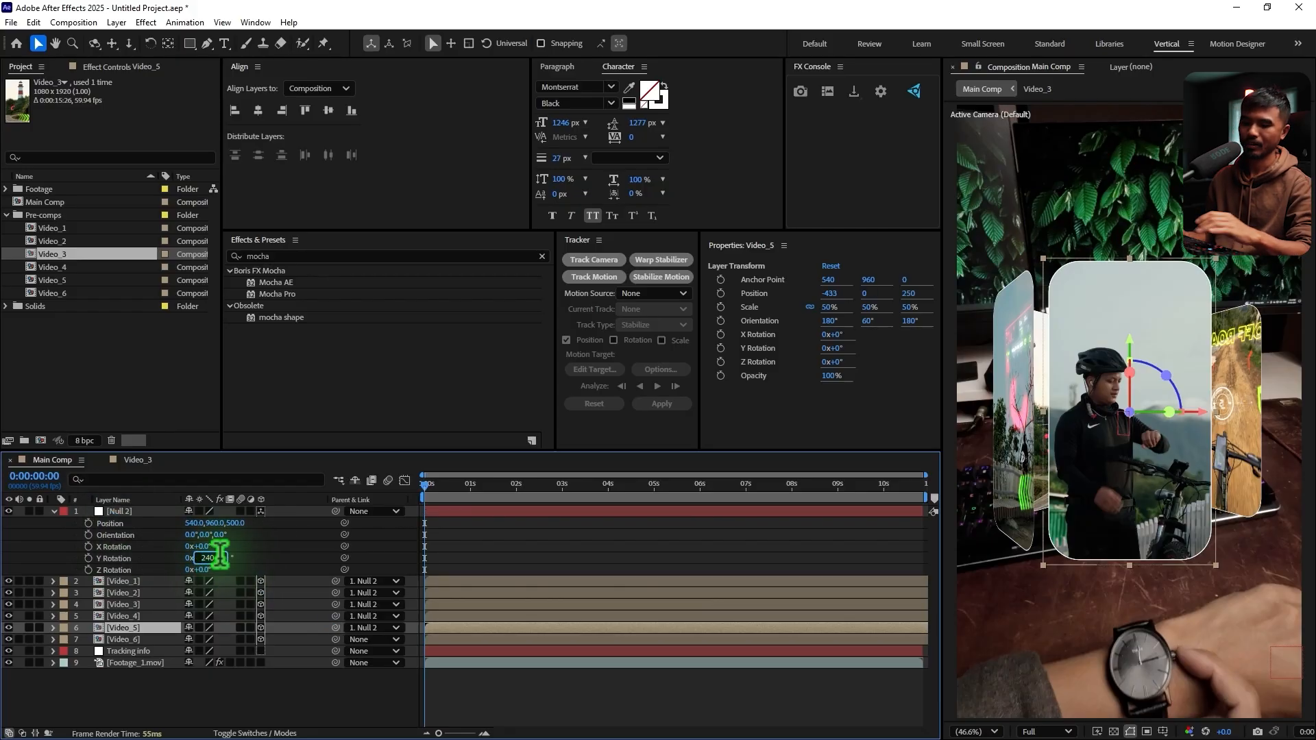
text(300)
key(Return)
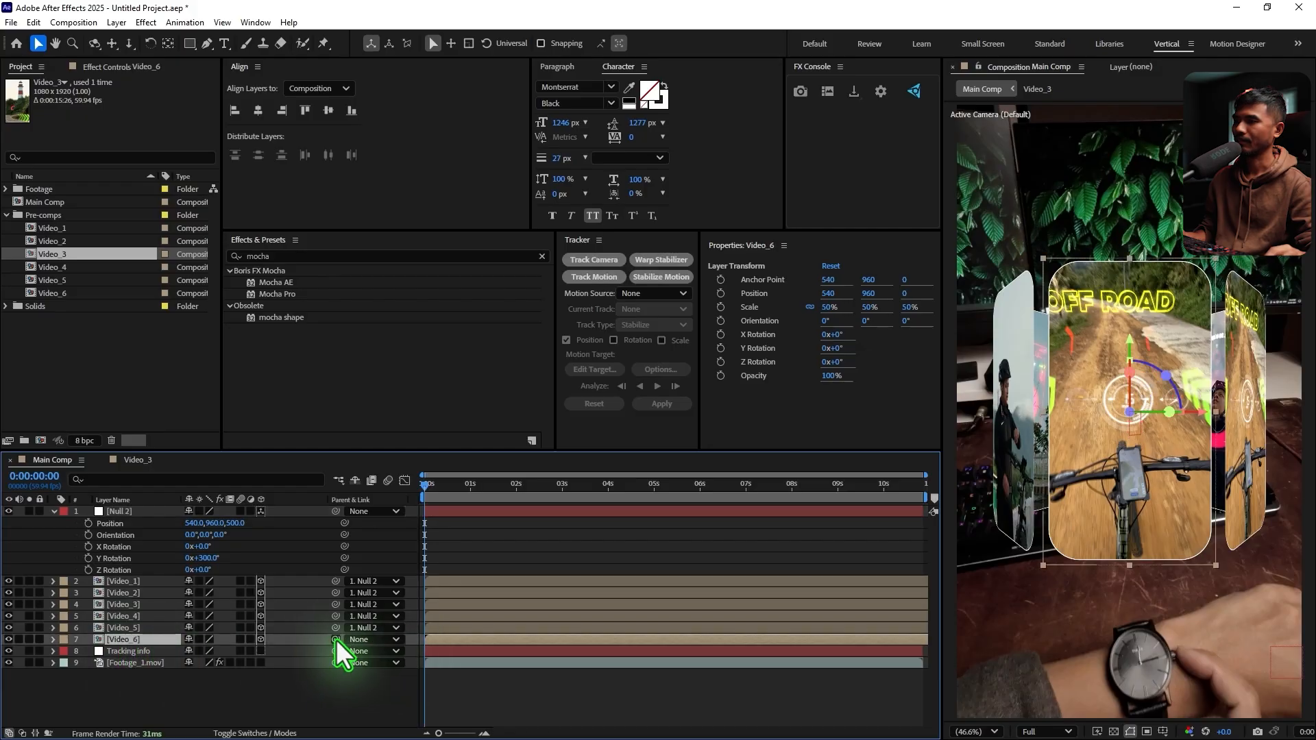
drag(335, 640, 129, 512)
click(549, 554)
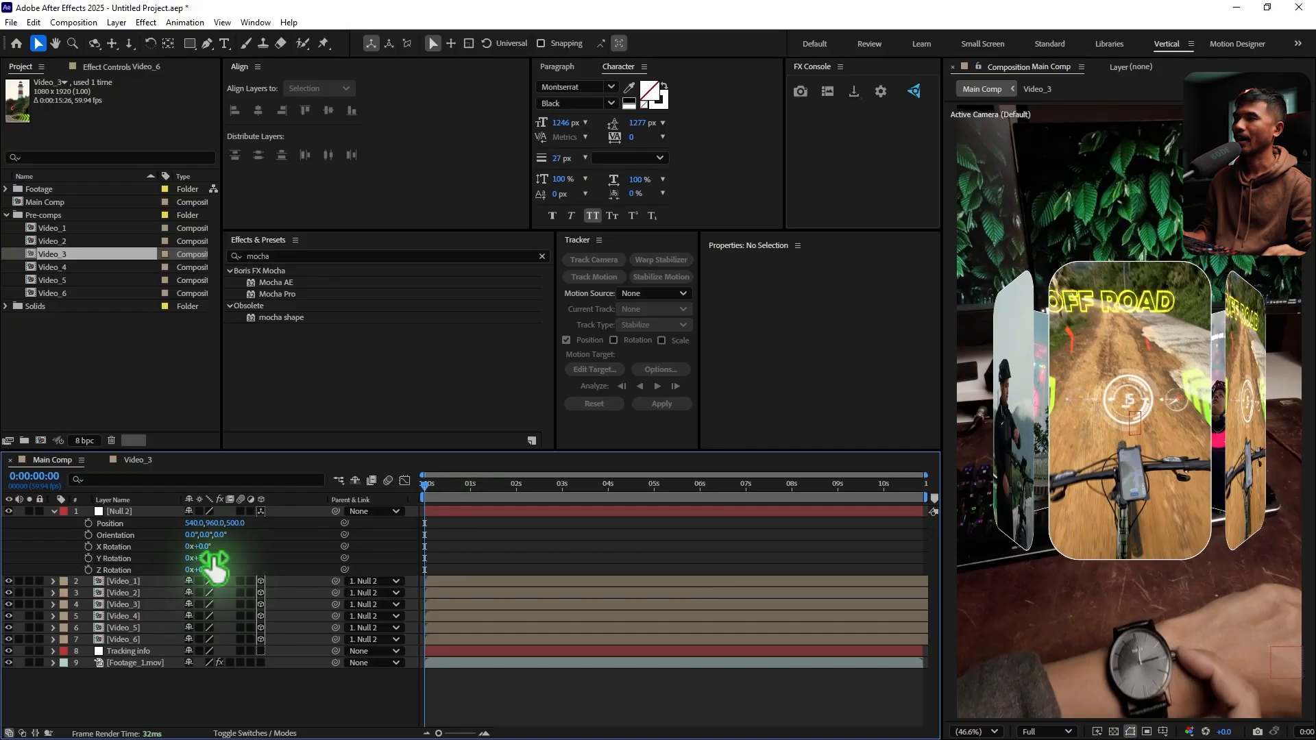
Spin the carousel by rotating Null 2 around Y to 2x+61°, checking the rotation and playback from the start of the composition
drag(207, 558, 499, 548)
key(space)
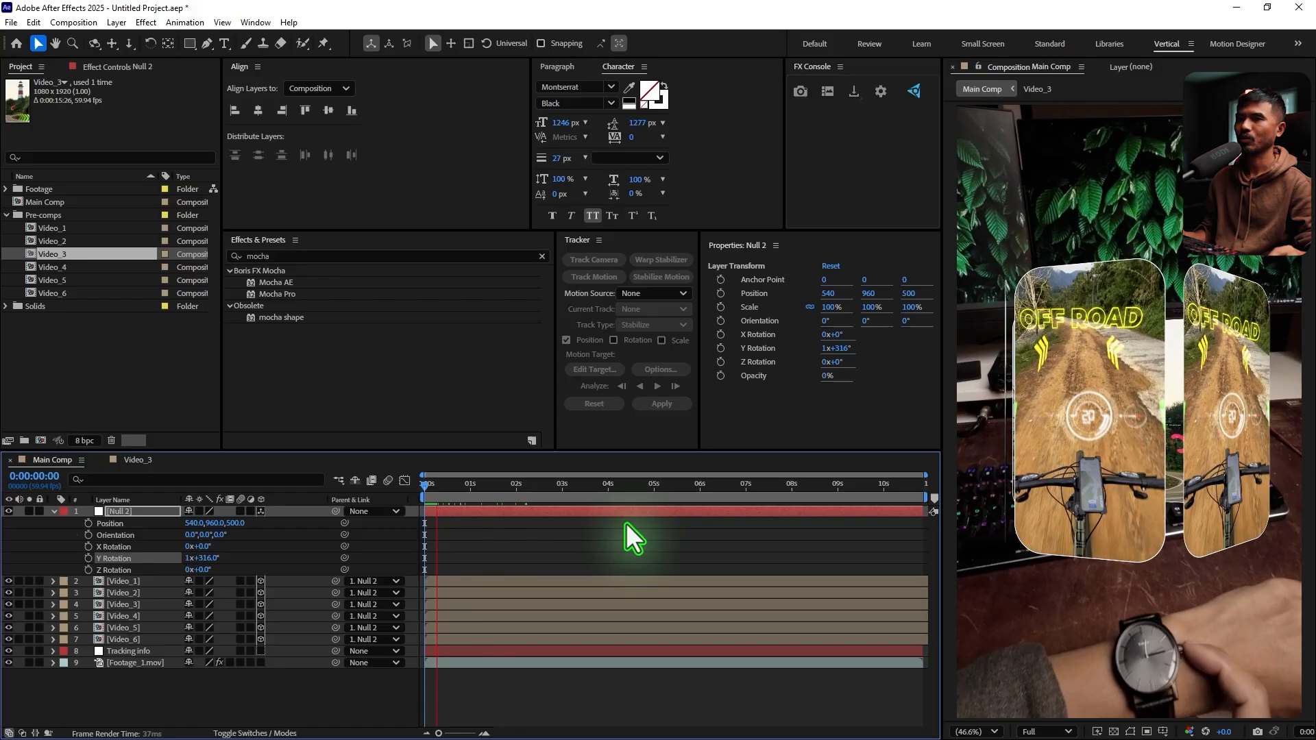
key(space)
drag(458, 485, 411, 505)
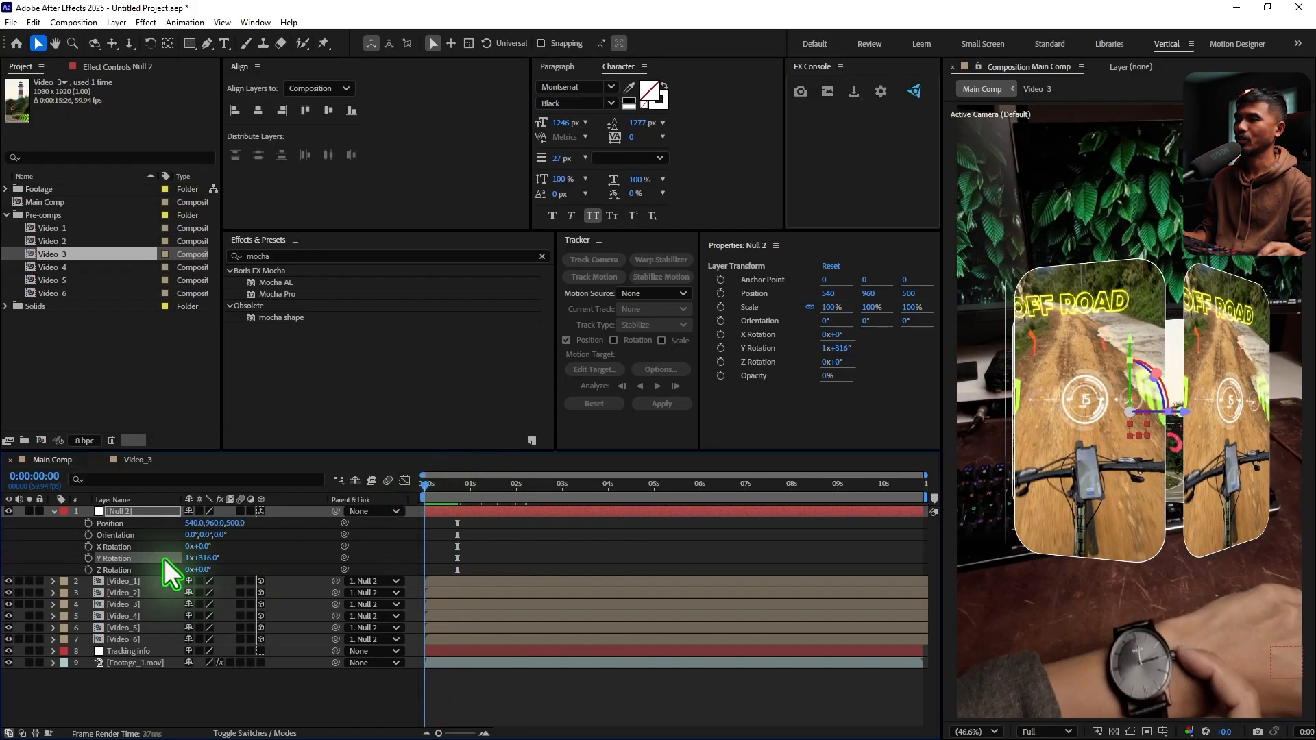
drag(209, 559, 288, 576)
drag(438, 488, 340, 566)
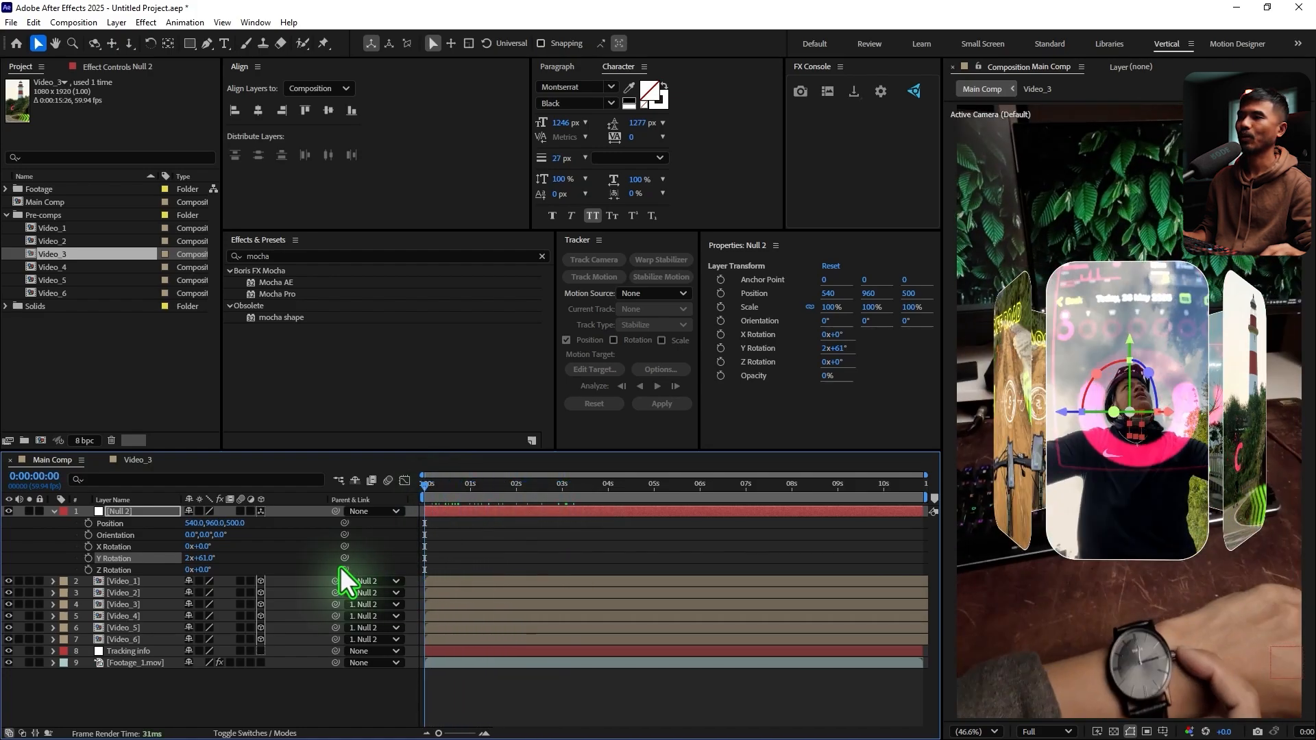
Collapse the Null 2 properties and play the composition to compare the carousel's placement with the moving hand footage
click(54, 512)
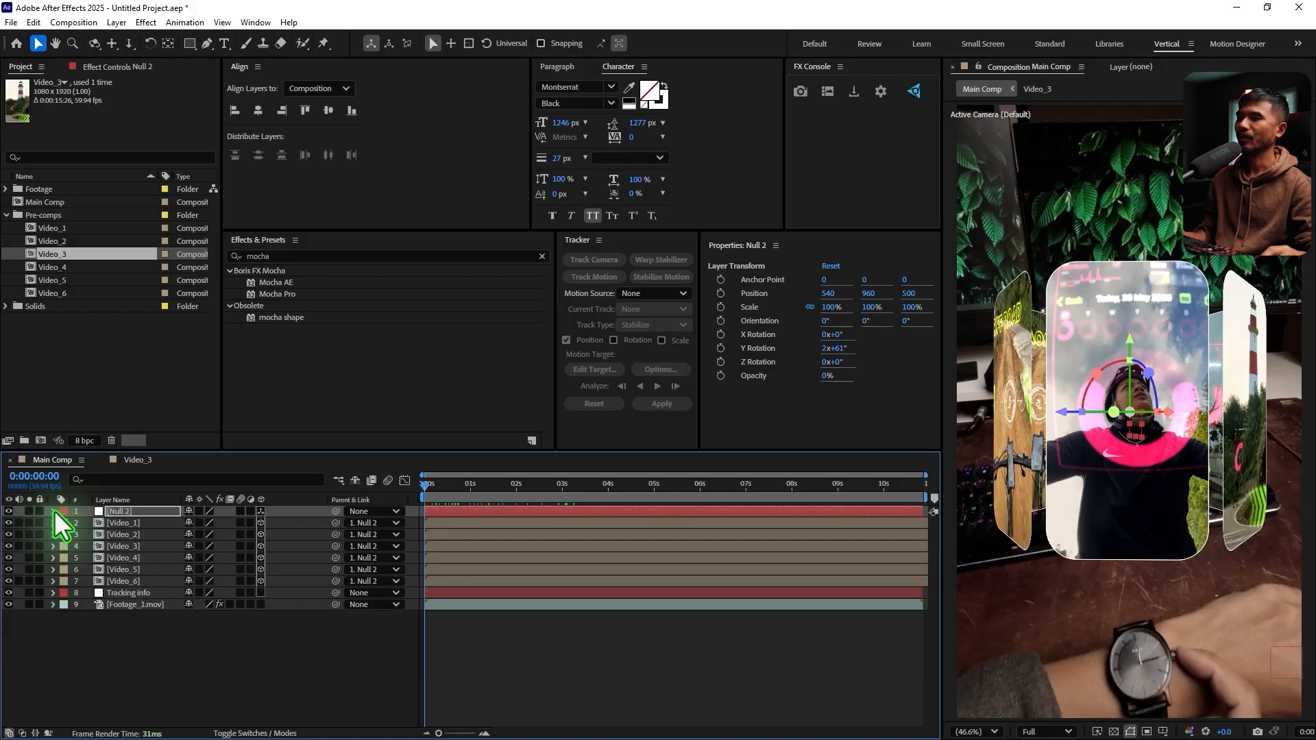
key(space)
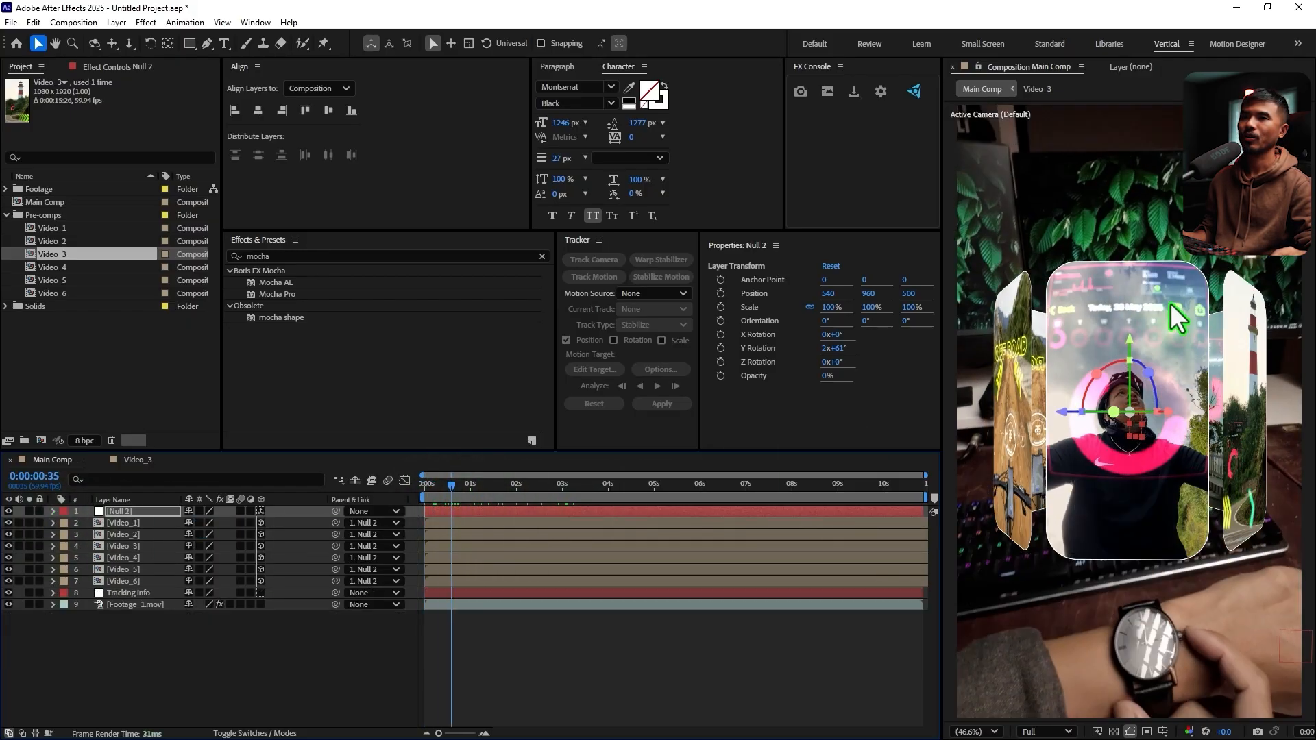
key(space)
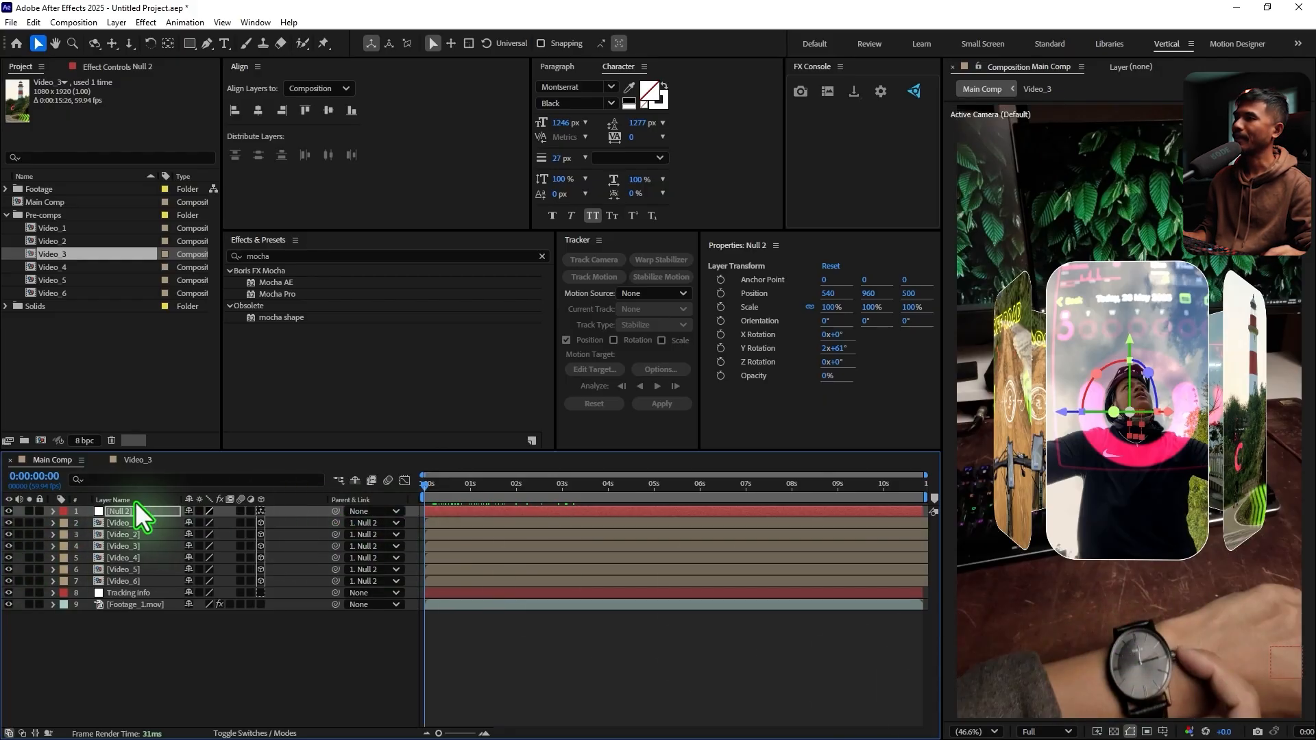
Parent Null 2 to the Tracking info layer and widen the composition viewer to inspect the carousel at 0:00:05:50
drag(335, 511, 149, 595)
drag(432, 488, 700, 533)
click(995, 732)
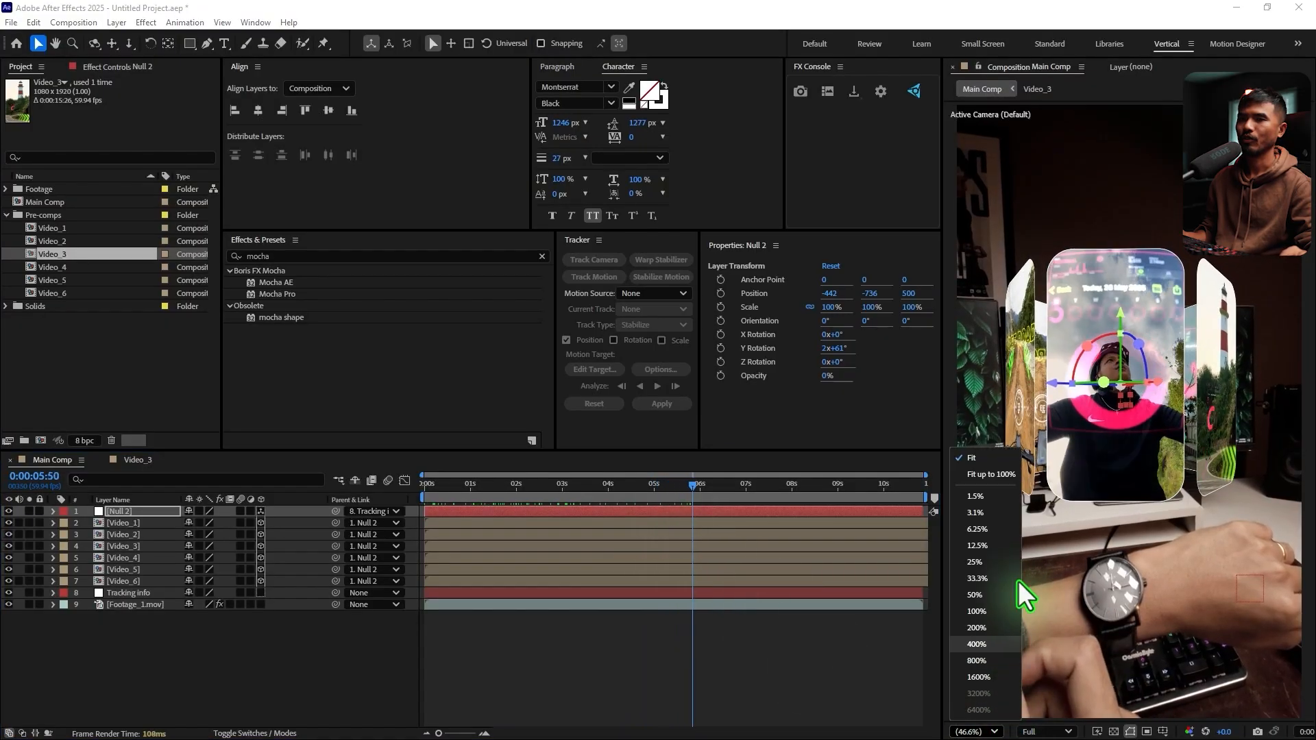
click(1005, 460)
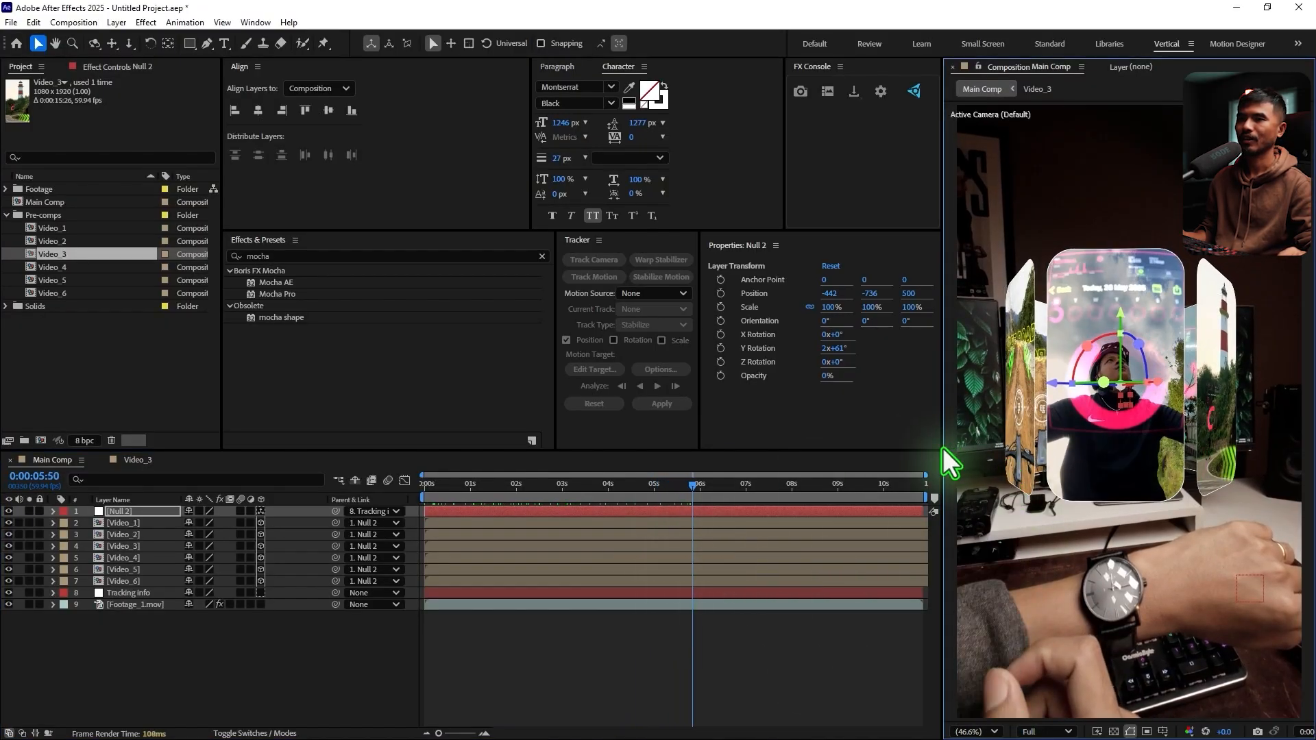
drag(943, 447, 923, 447)
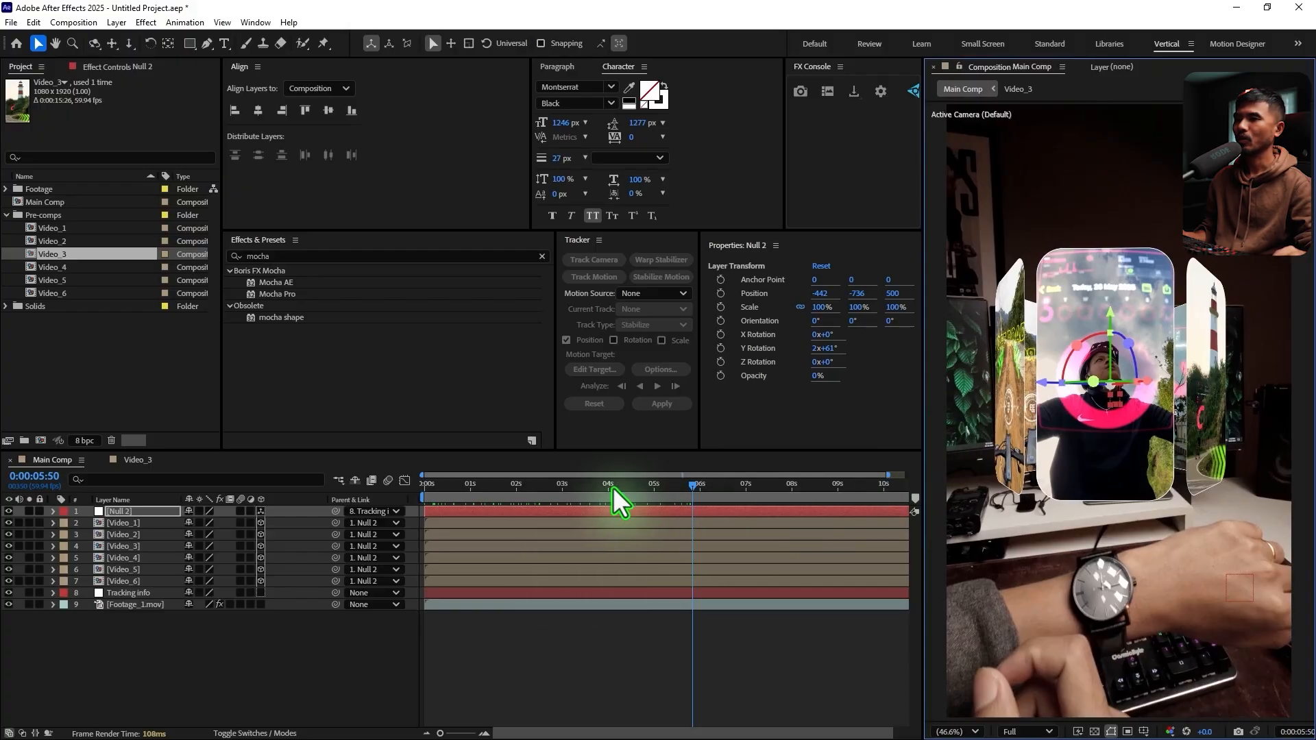
Keyframe the Scale of Null 2 from 0% at 0:00:01:49 to 100% at about 0:00:02:30
drag(612, 488, 508, 524)
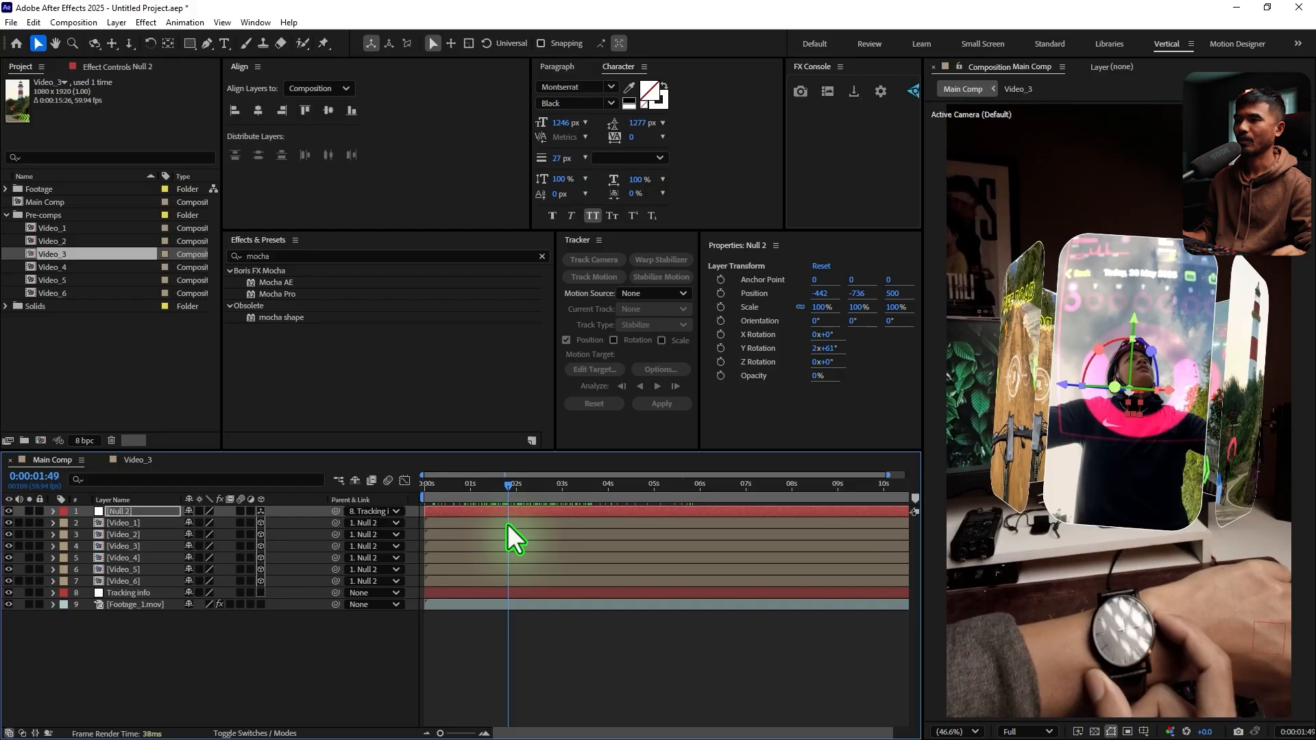
key(alt+shift+s)
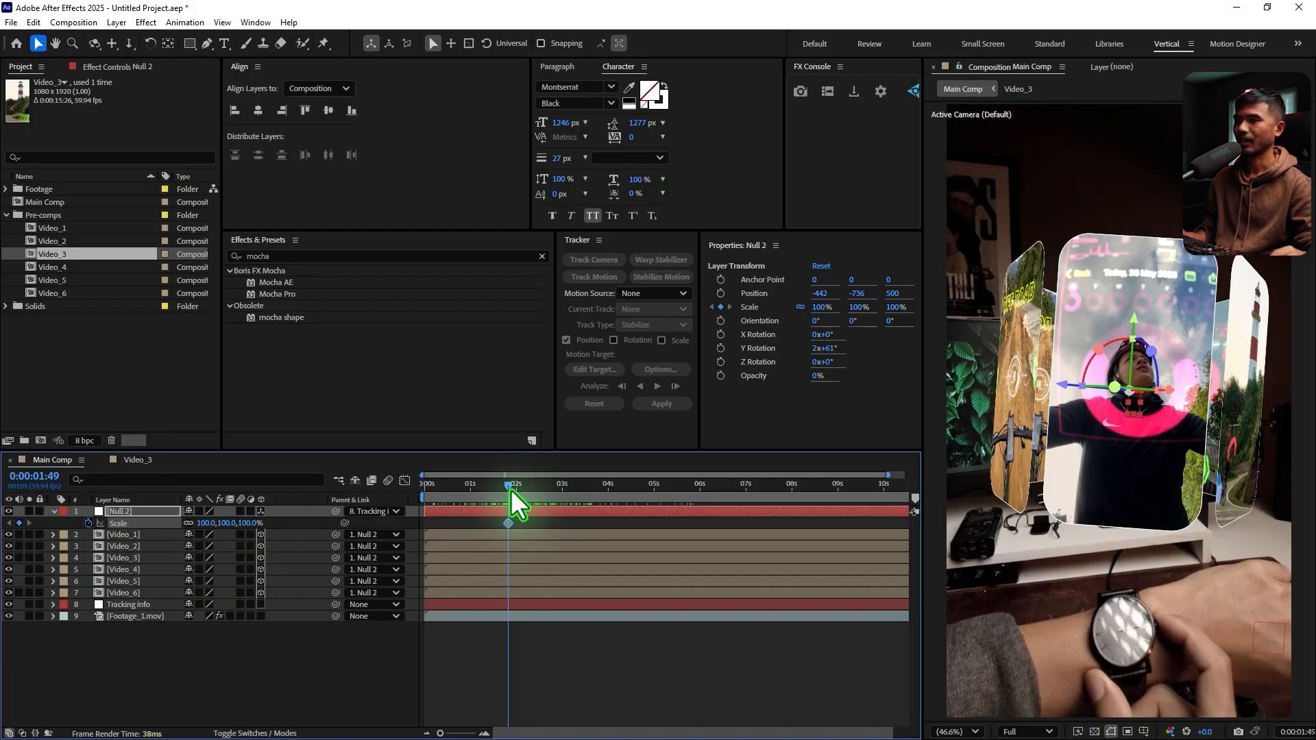
mouse_move(513, 488)
mouse_down()
mouse_move(529, 494)
mouse_move(507, 499)
mouse_move(541, 501)
mouse_move(543, 524)
mouse_move(508, 499)
mouse_up()
click(21, 524)
click(200, 523)
text(0)
key(Return)
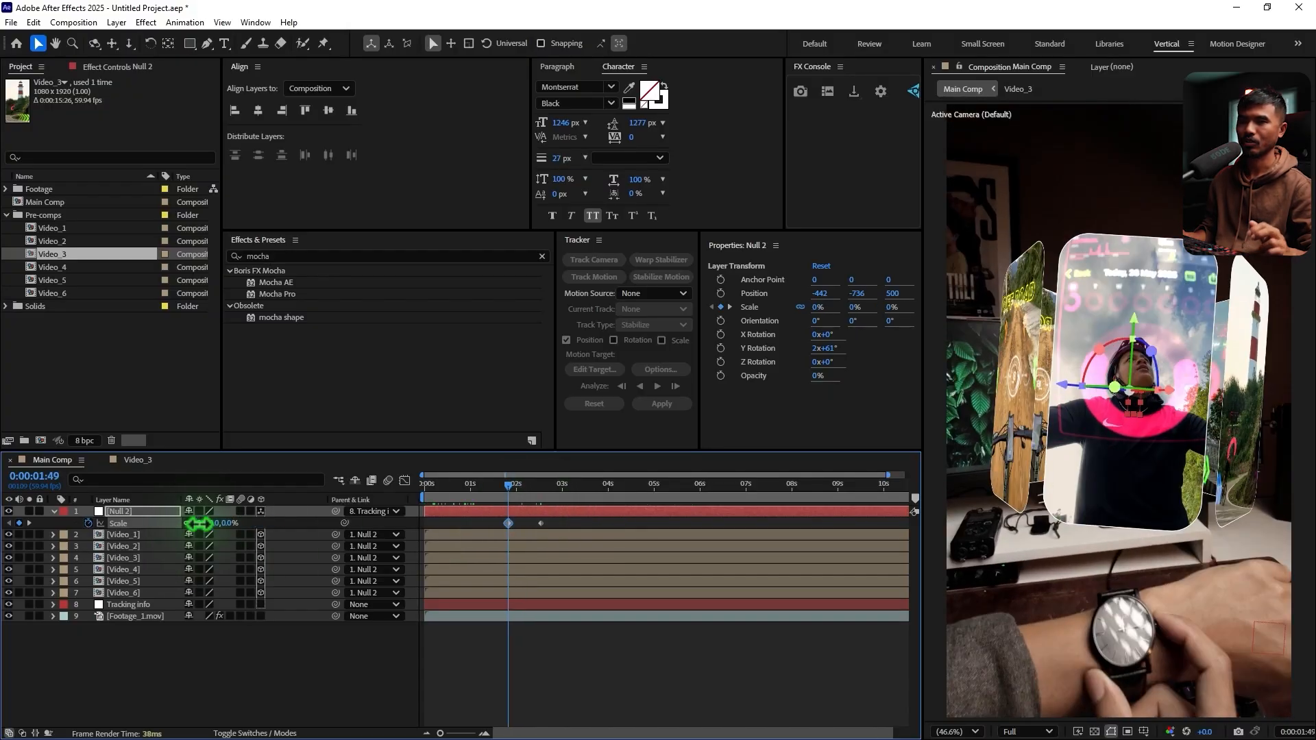
Apply Easy Ease to both Scale keyframes of Null 2 and show their curve in the graph editor
drag(563, 521, 476, 528)
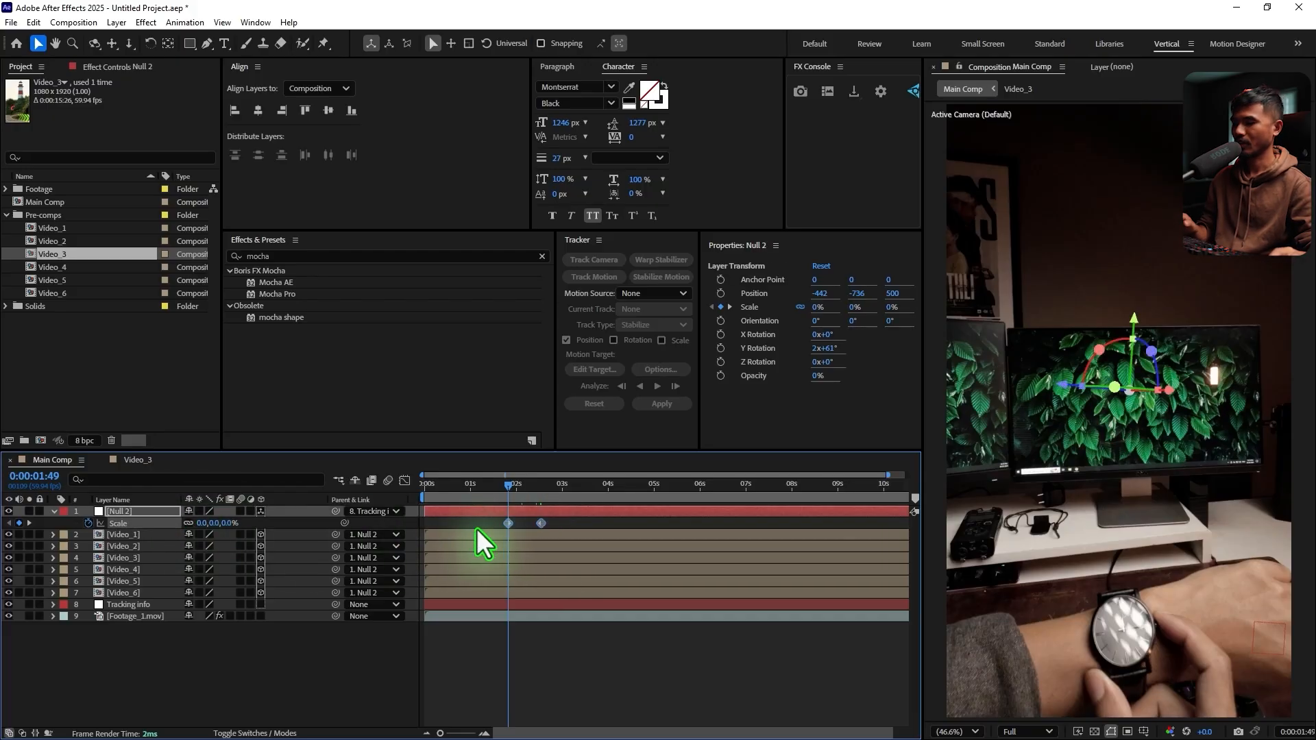
key(F9)
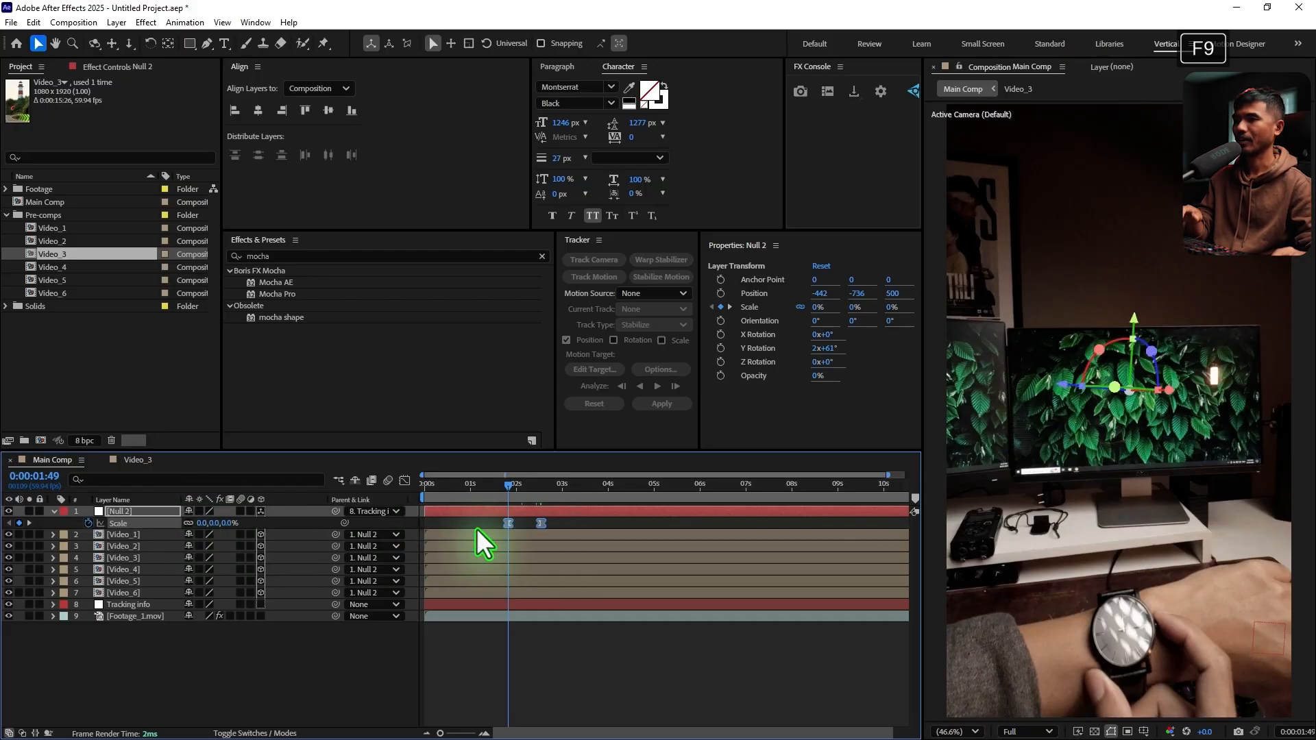
click(405, 479)
Extend the end keyframe's influence in the Scale speed graph for a fast start and slow finish, and preview the scale-up
drag(620, 664, 482, 733)
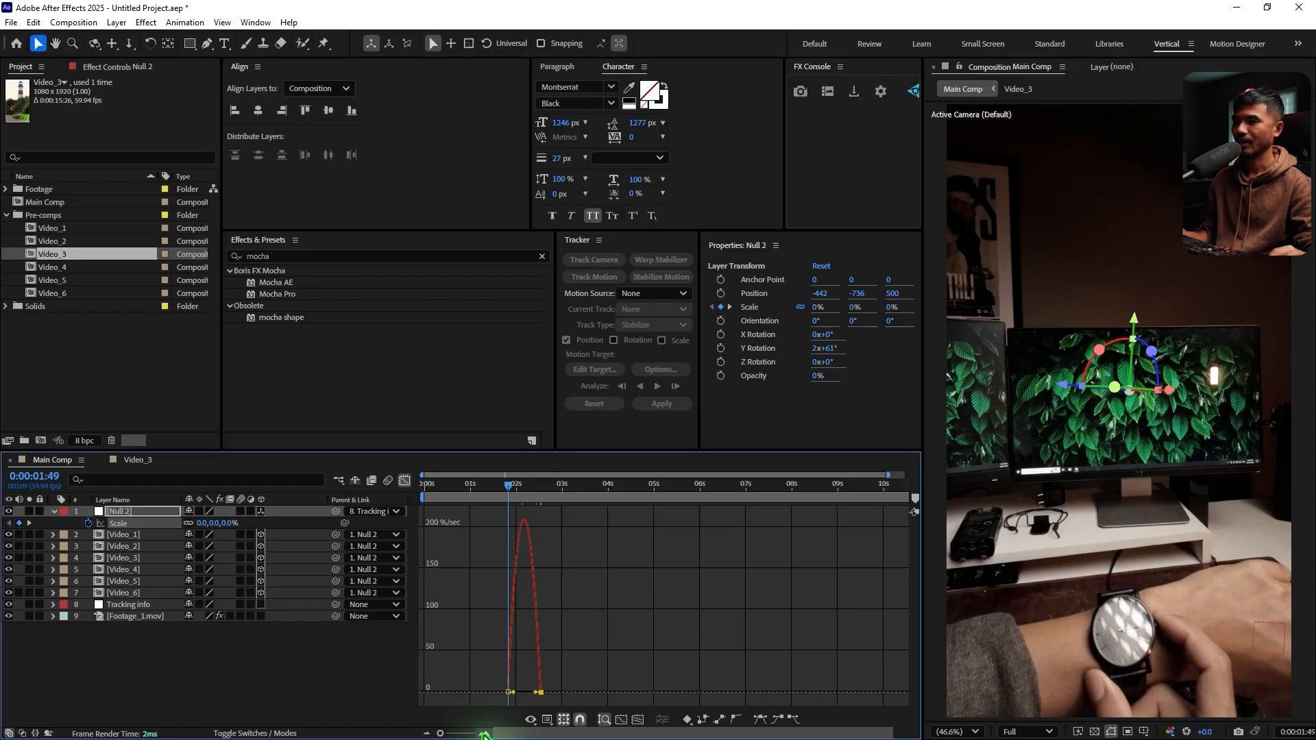
key(=)
drag(580, 738, 544, 737)
drag(740, 657, 575, 709)
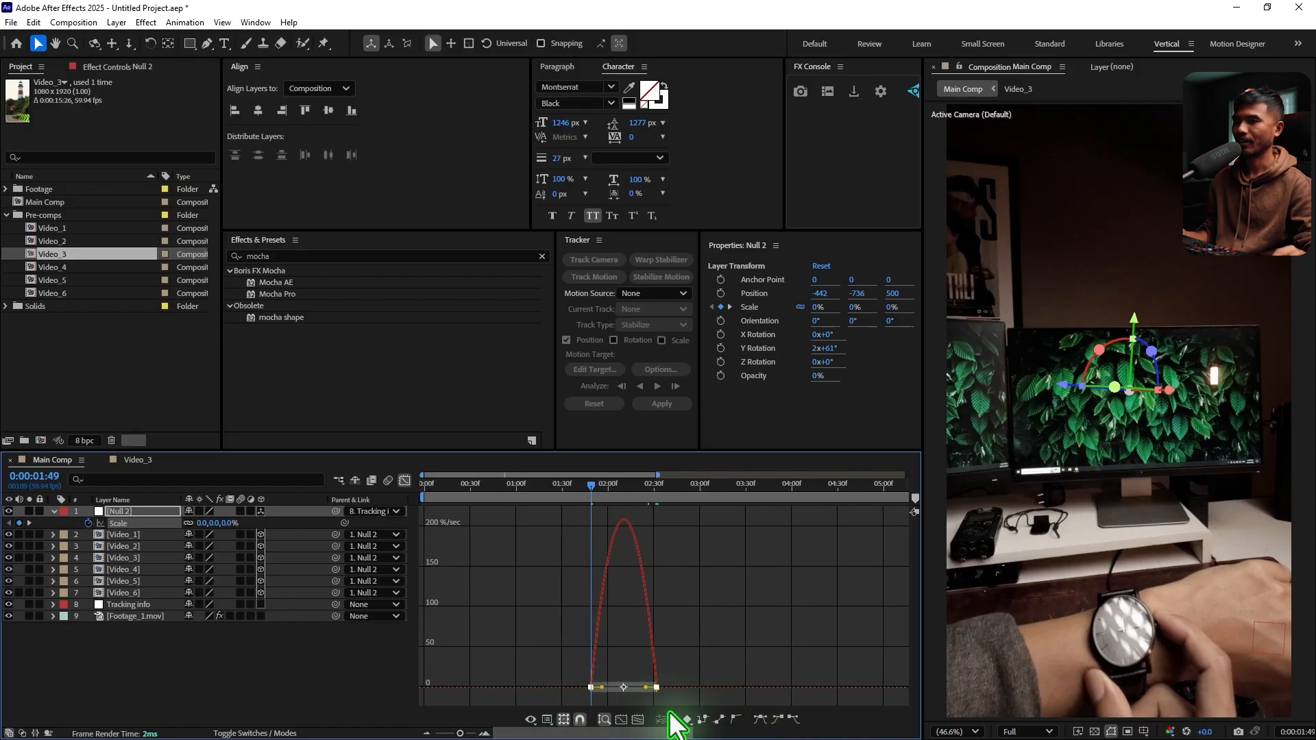
click(531, 720)
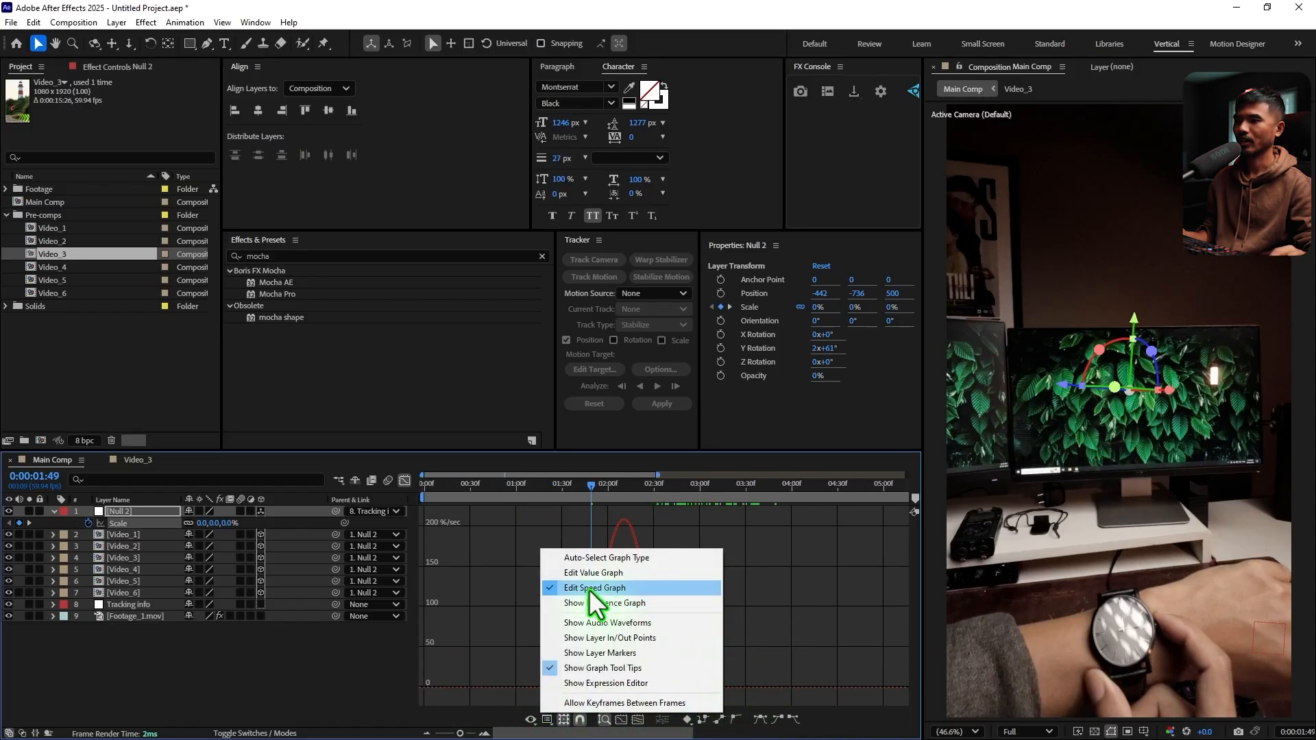
click(809, 623)
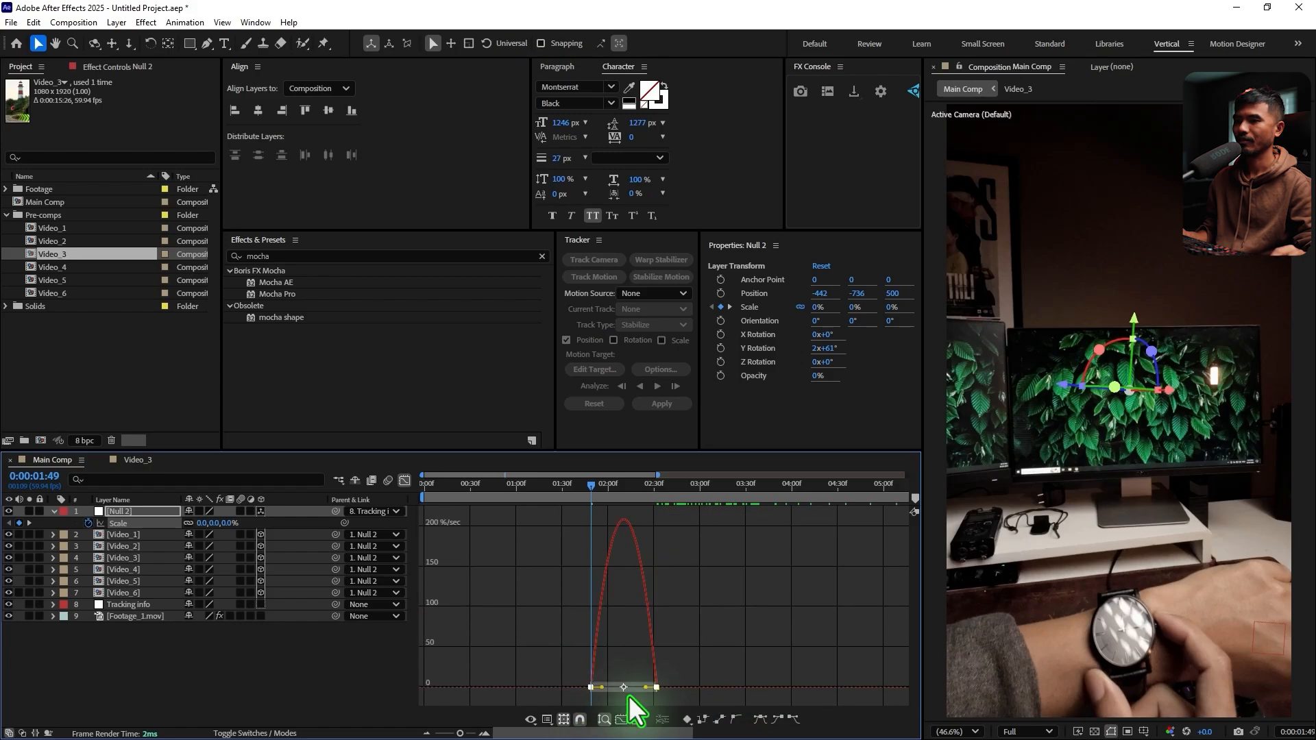
drag(645, 687, 626, 690)
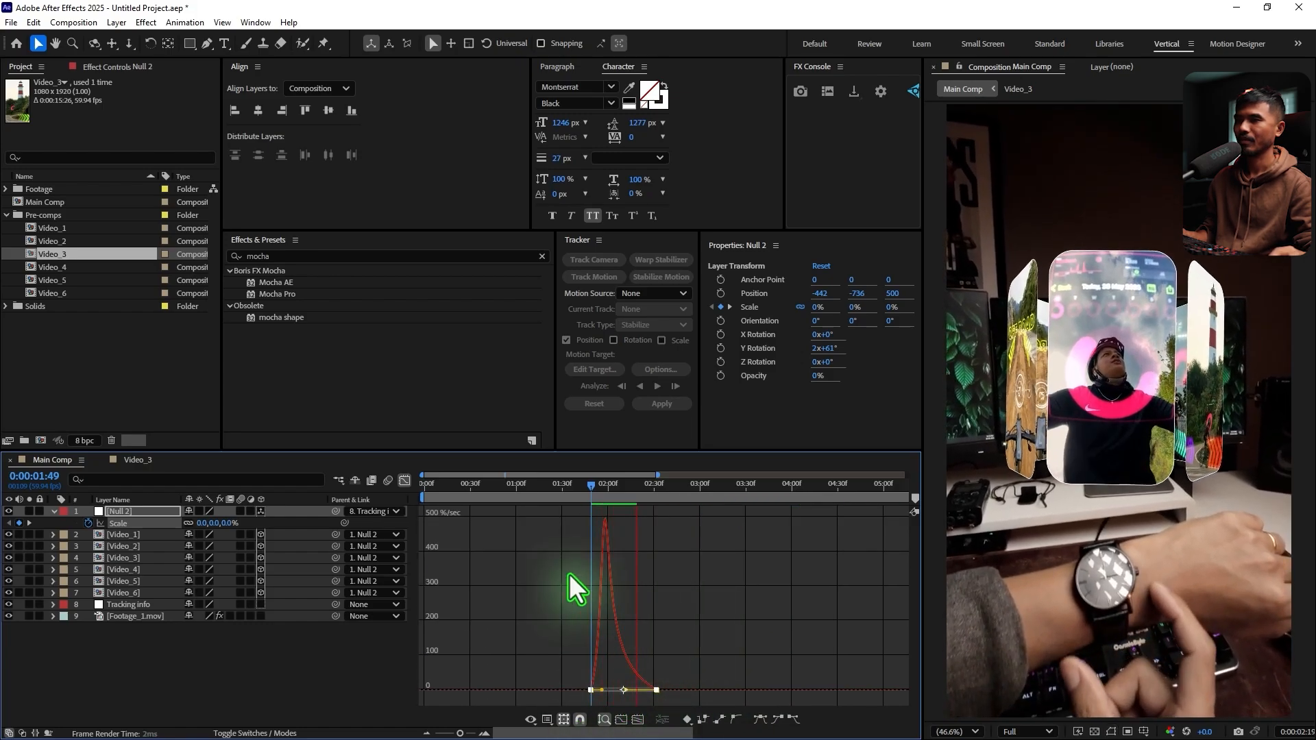
click(407, 482)
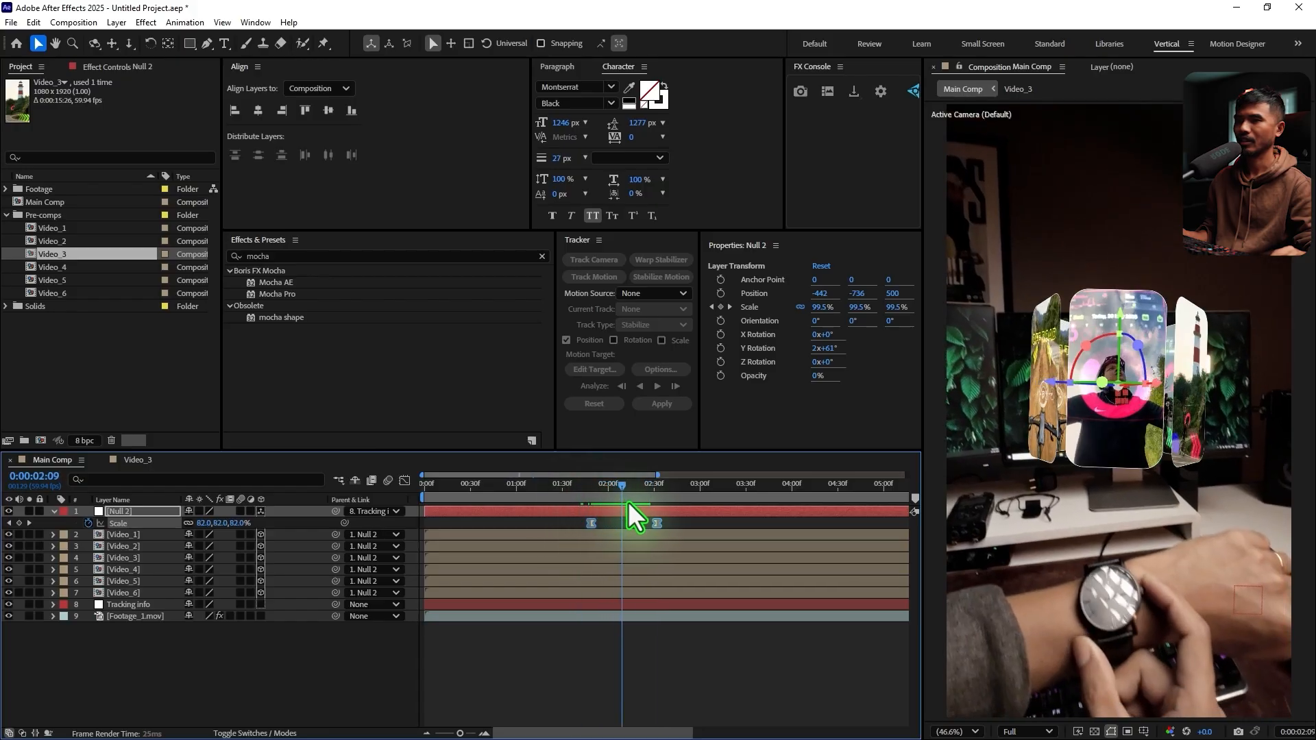
key(space)
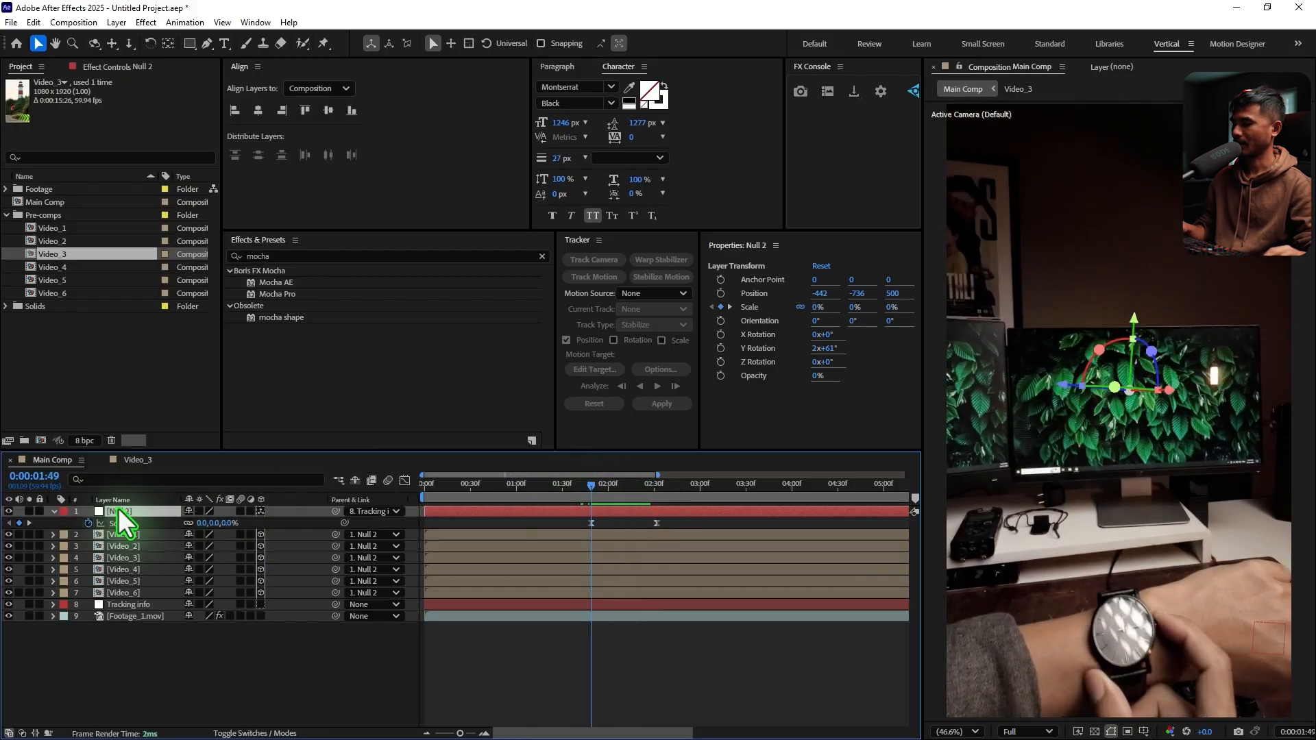
Show the rotation properties of Null 2 and view the partly scaled carousel at 0:00:02:03
key(shift+r)
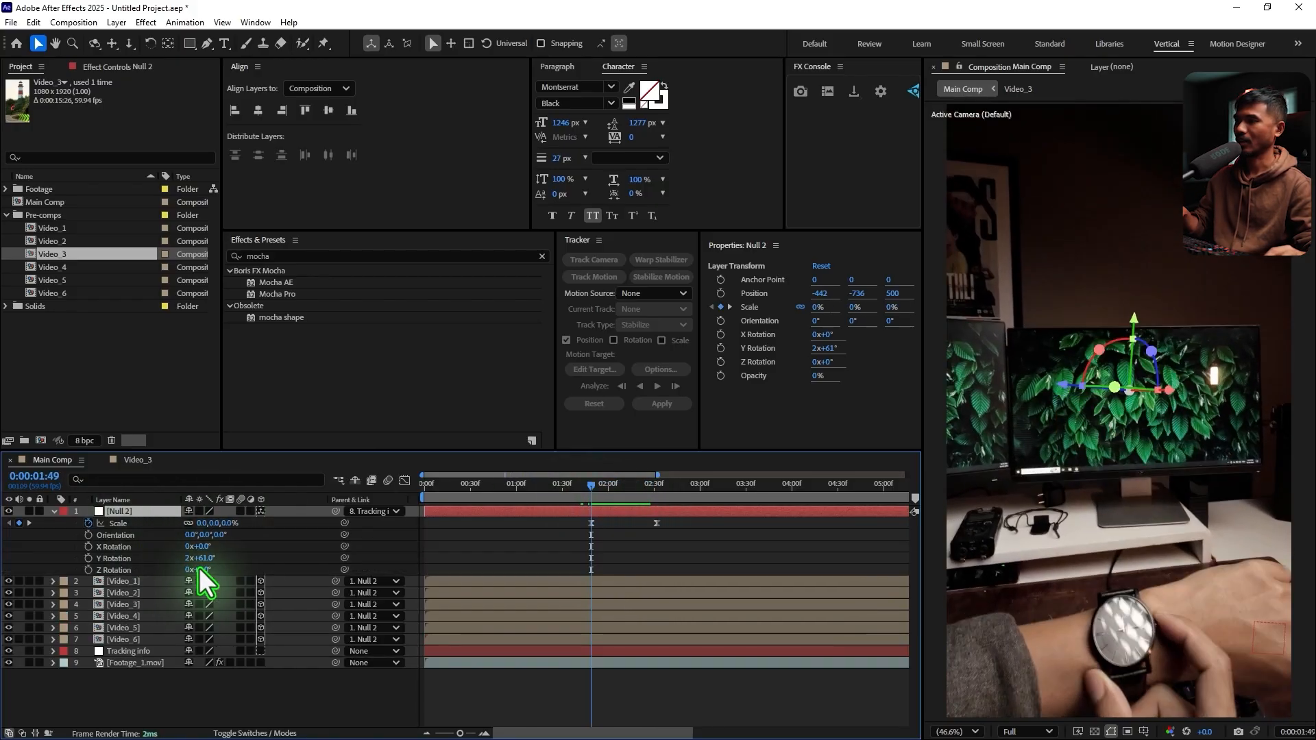
click(596, 484)
drag(607, 499, 612, 499)
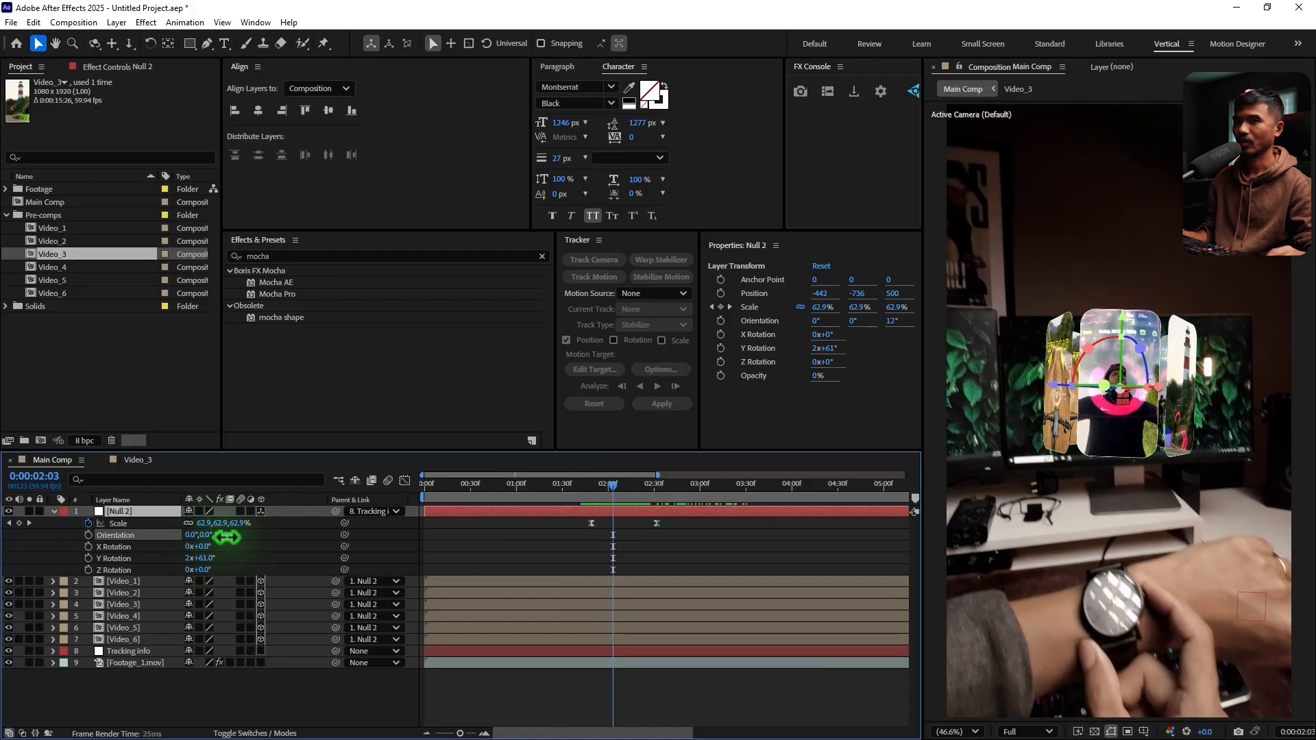
Try tilting the carousel with the Z Orientation of Null 2, and undo the change
drag(221, 535, 273, 538)
key(ctrl+z)
key(ctrl+z)
key(ctrl+z)
Keyframe the Orientation of Null 2 from 10°, 31°, 49° at 0:00:01:49 to 0°, 0°, 0° at 0:00:02:32
drag(611, 488, 667, 513)
click(89, 535)
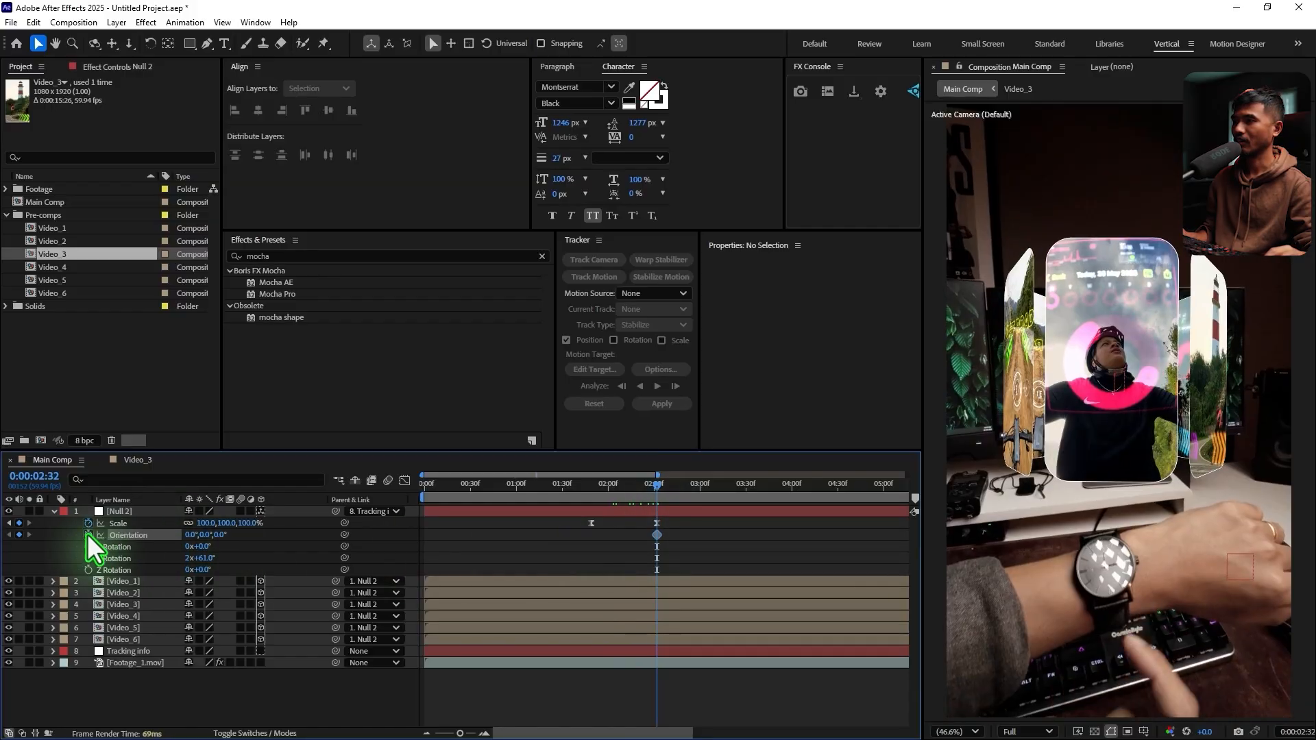
drag(660, 485, 577, 503)
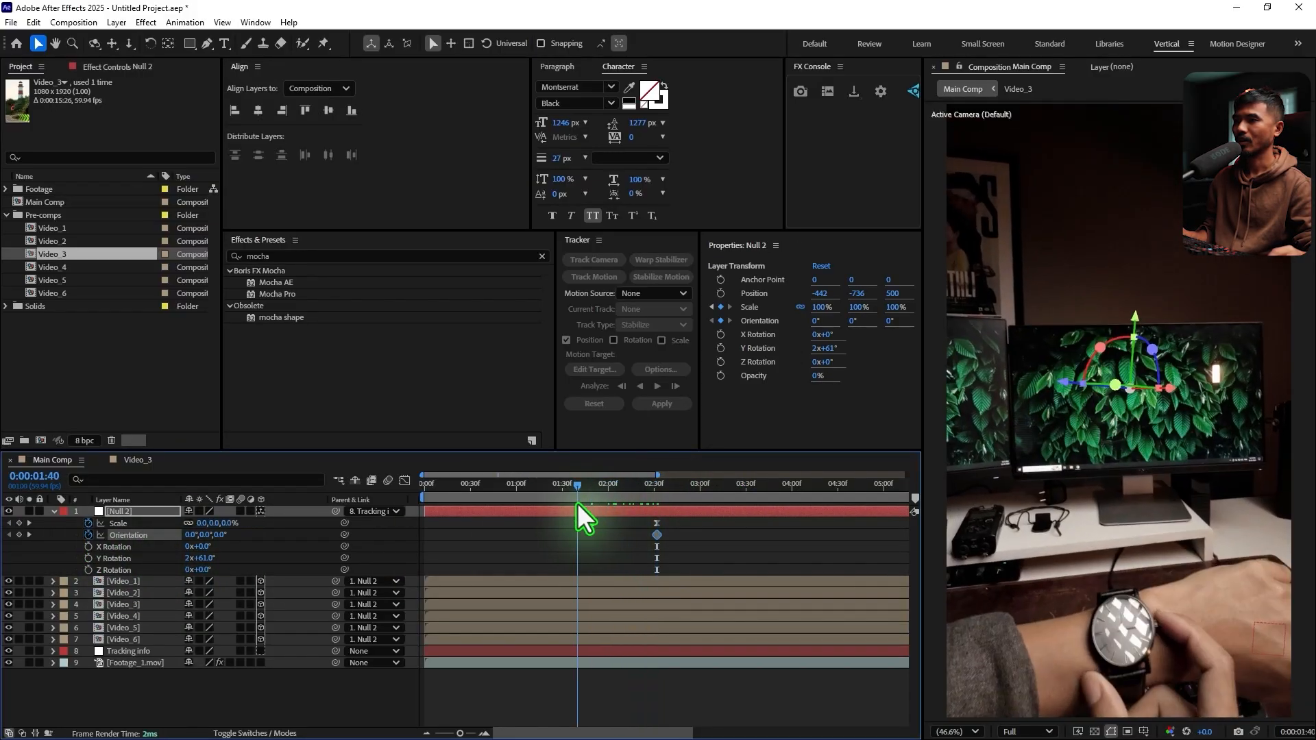
drag(191, 539, 245, 537)
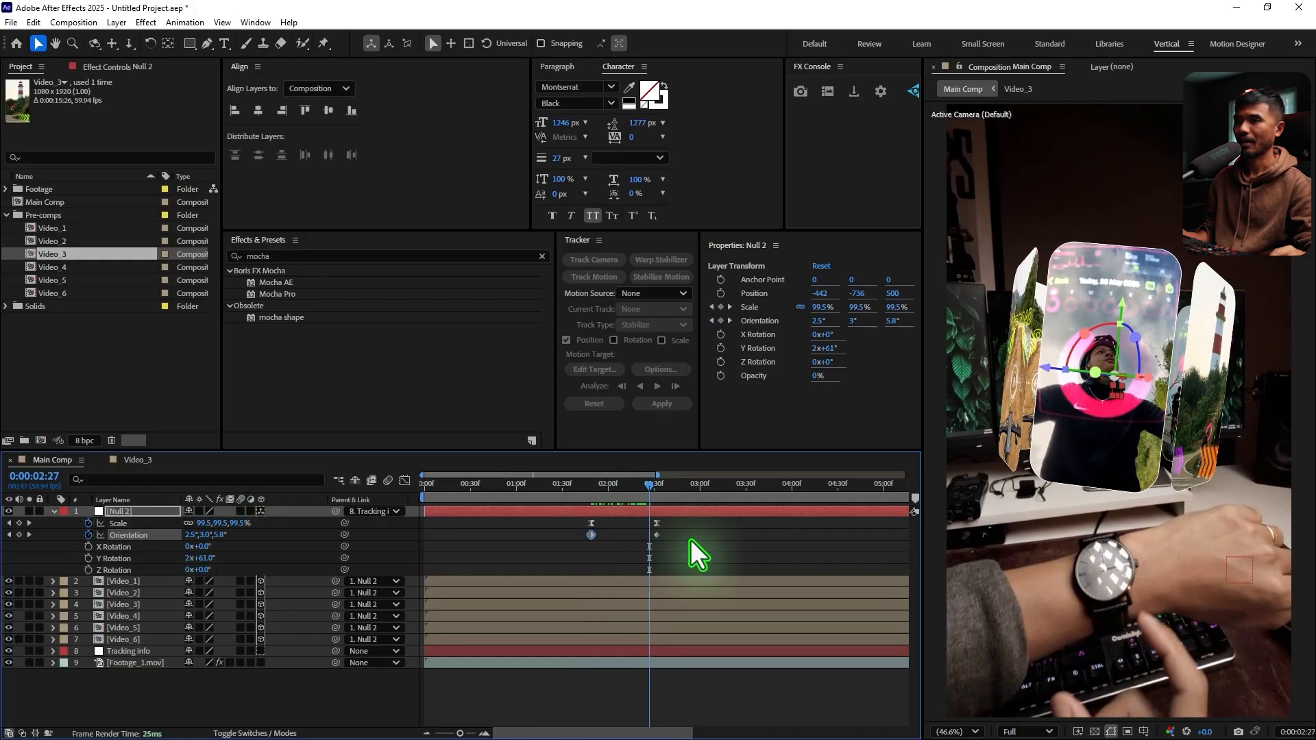
Apply Easy Ease to both Orientation keyframes, shape their speed curve for a fast start and slow finish, and preview the carousel's entrance
drag(690, 541, 581, 546)
key(F9)
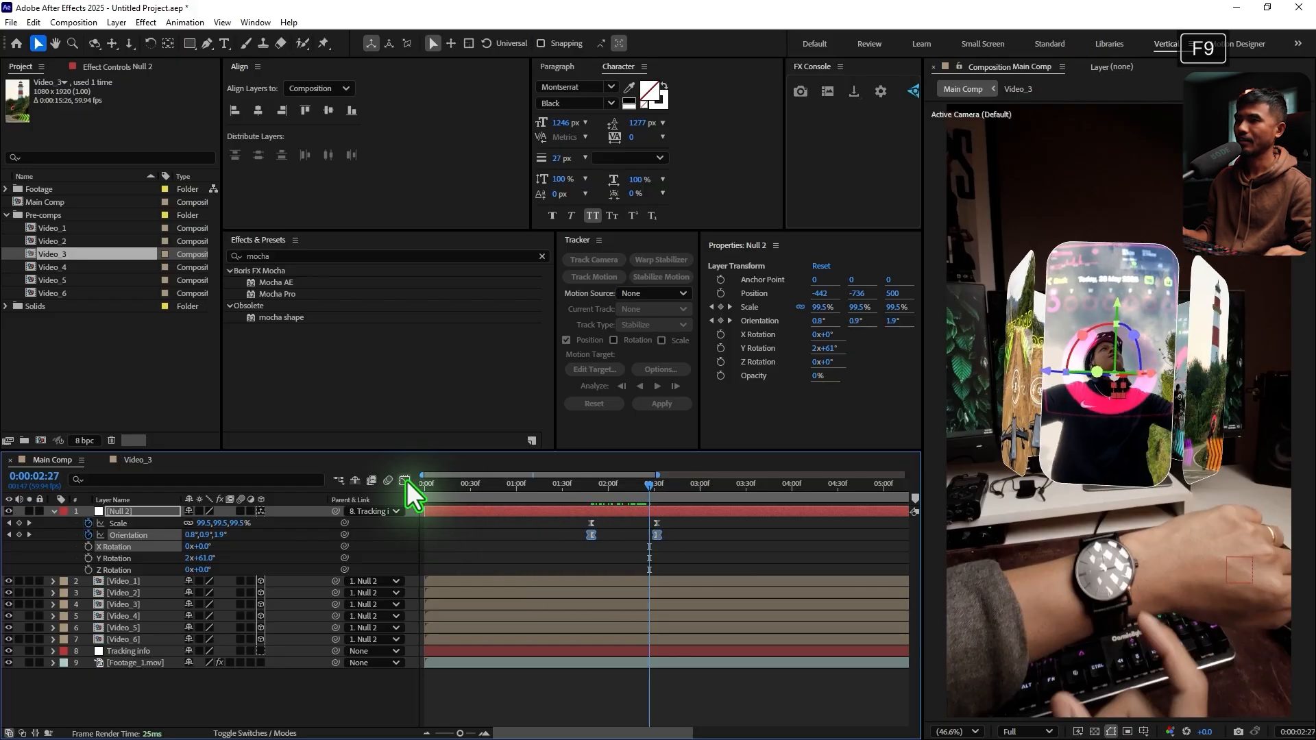
click(405, 480)
drag(645, 688, 614, 688)
click(404, 481)
click(558, 486)
key(space)
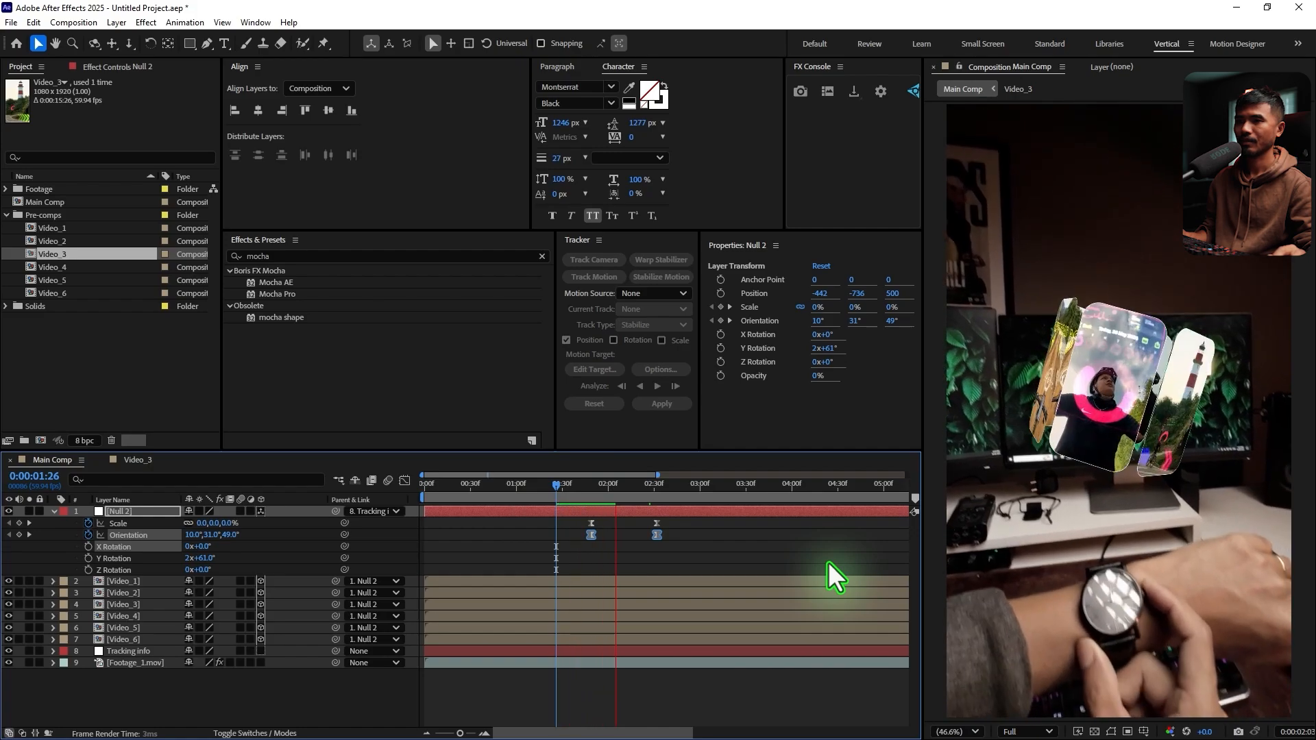
click(570, 486)
key(space)
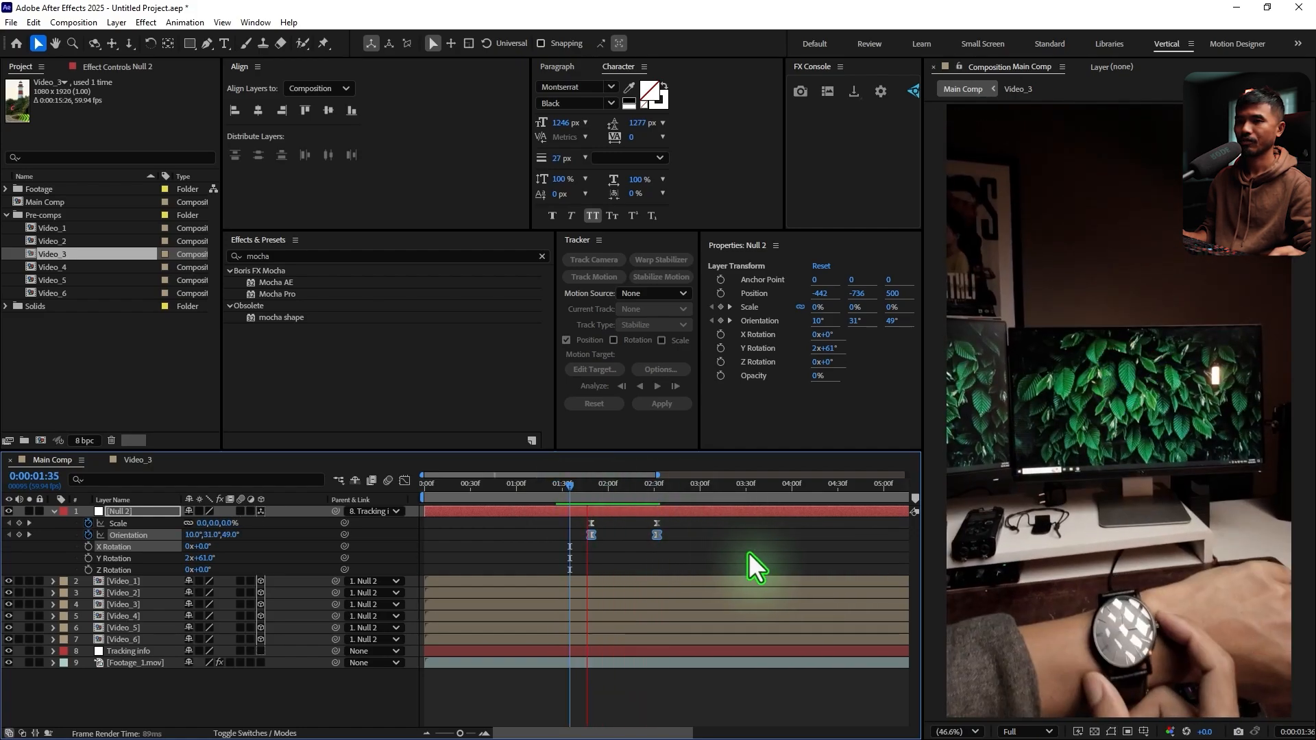
key(space)
key(space)
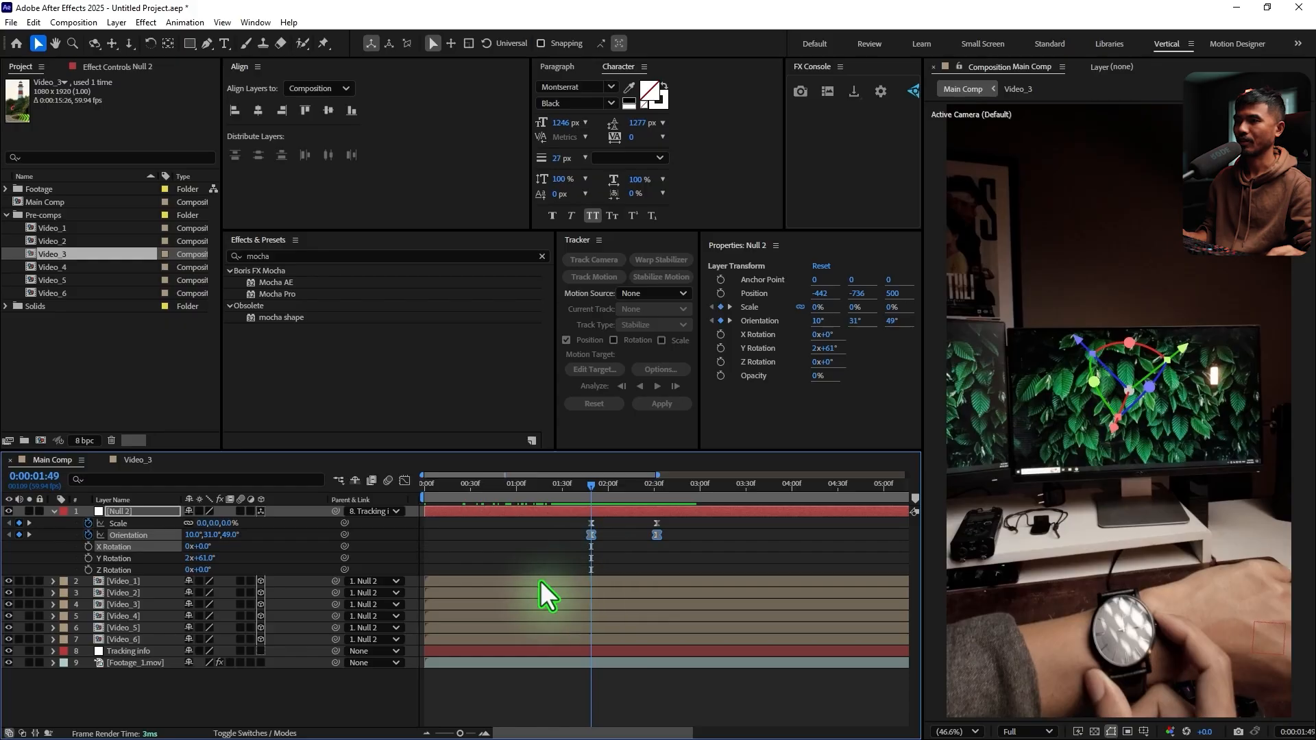
Shift the layers Video_1 to Video_6 together so they start at 0:00:01:49, and check the carousel at 0:00:02:54
click(521, 581)
shift+click(504, 639)
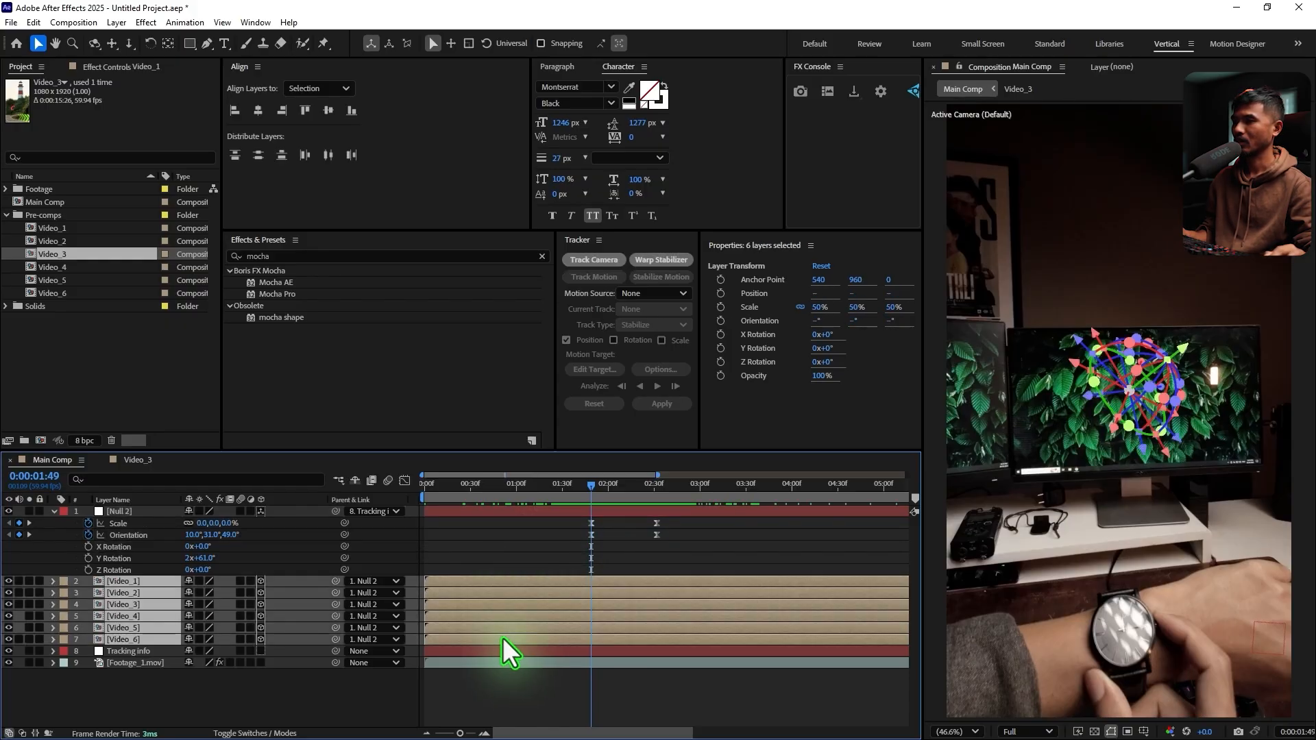
drag(441, 585, 600, 594)
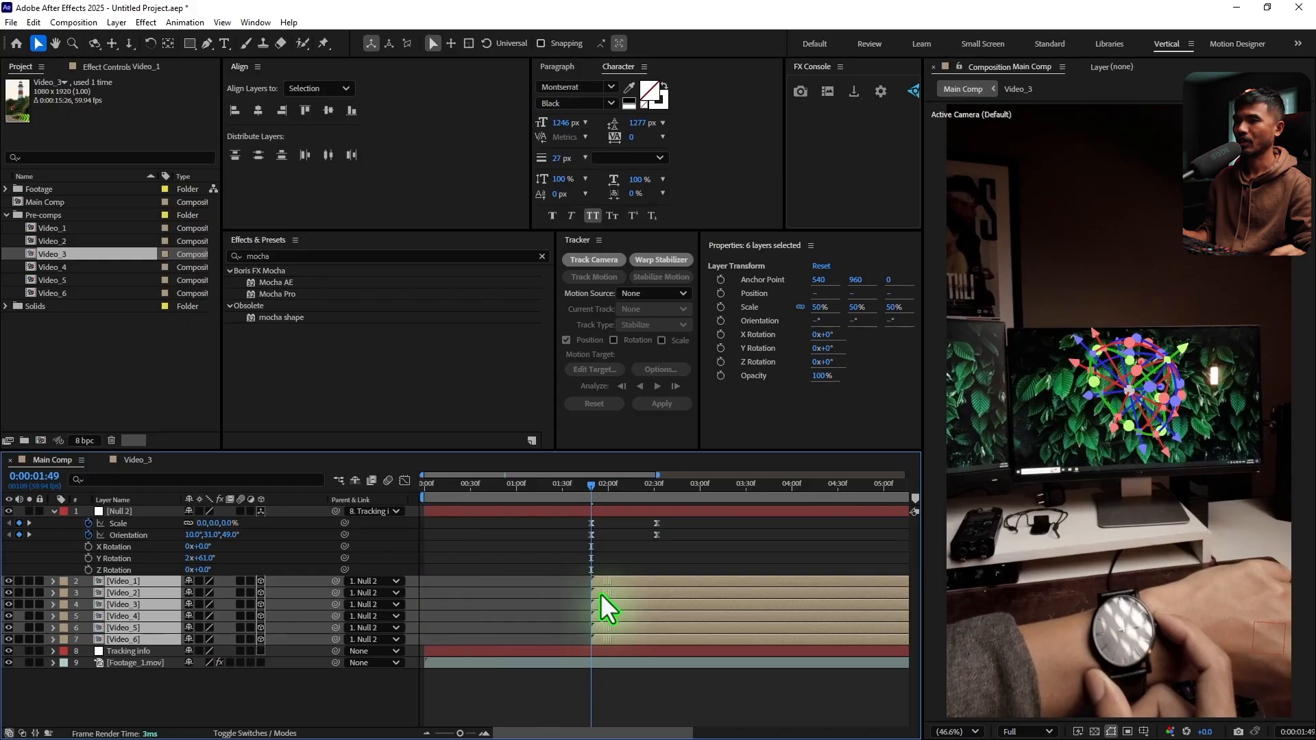
drag(611, 491, 690, 577)
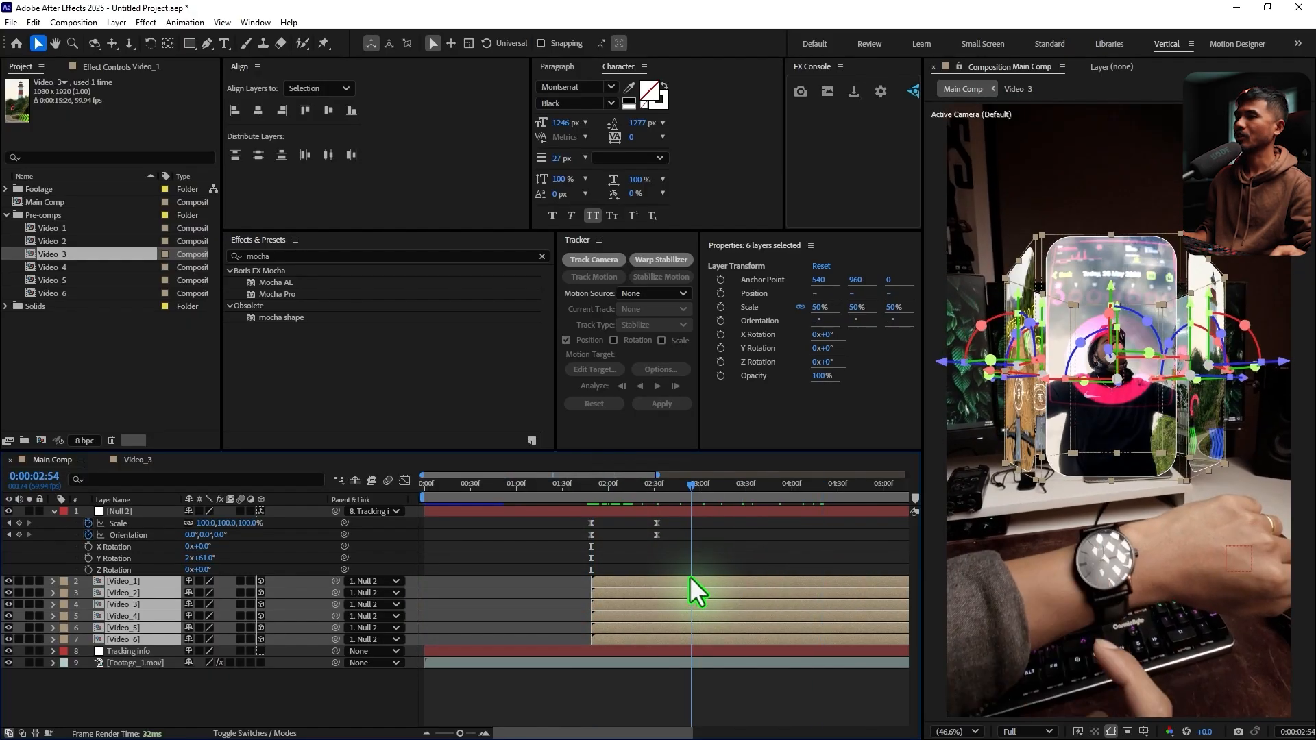
click(556, 549)
Lower Null 2 to a Y position of about -536.7 so the carousel sits just above the watch, checking several frames
click(137, 559)
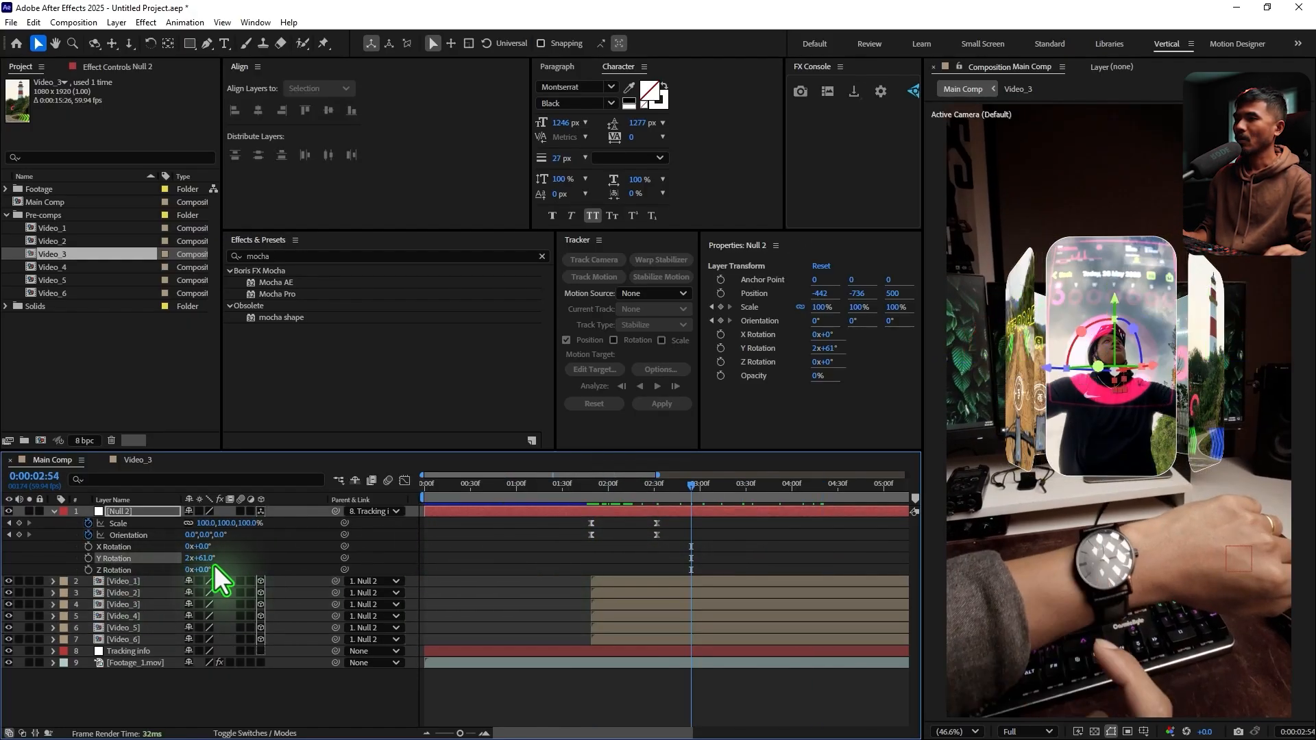
drag(605, 734, 629, 735)
drag(643, 485, 654, 544)
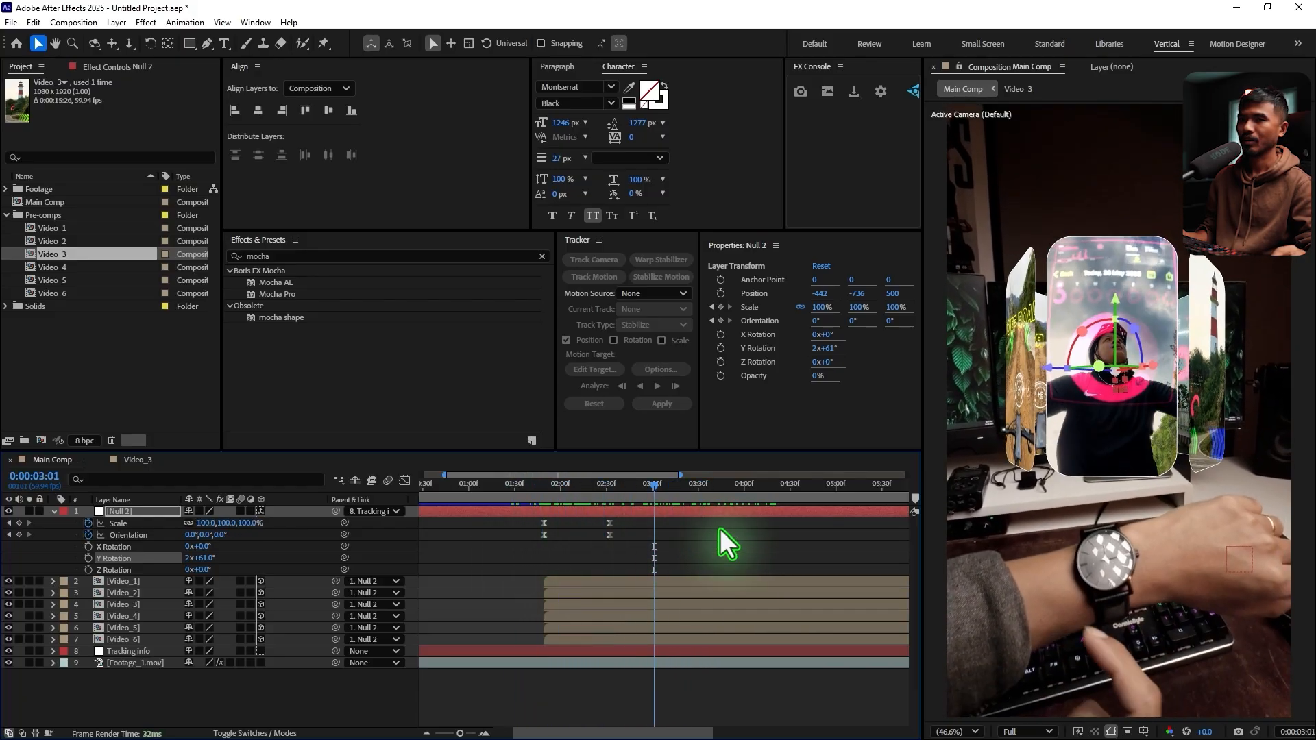
drag(1115, 300, 1118, 336)
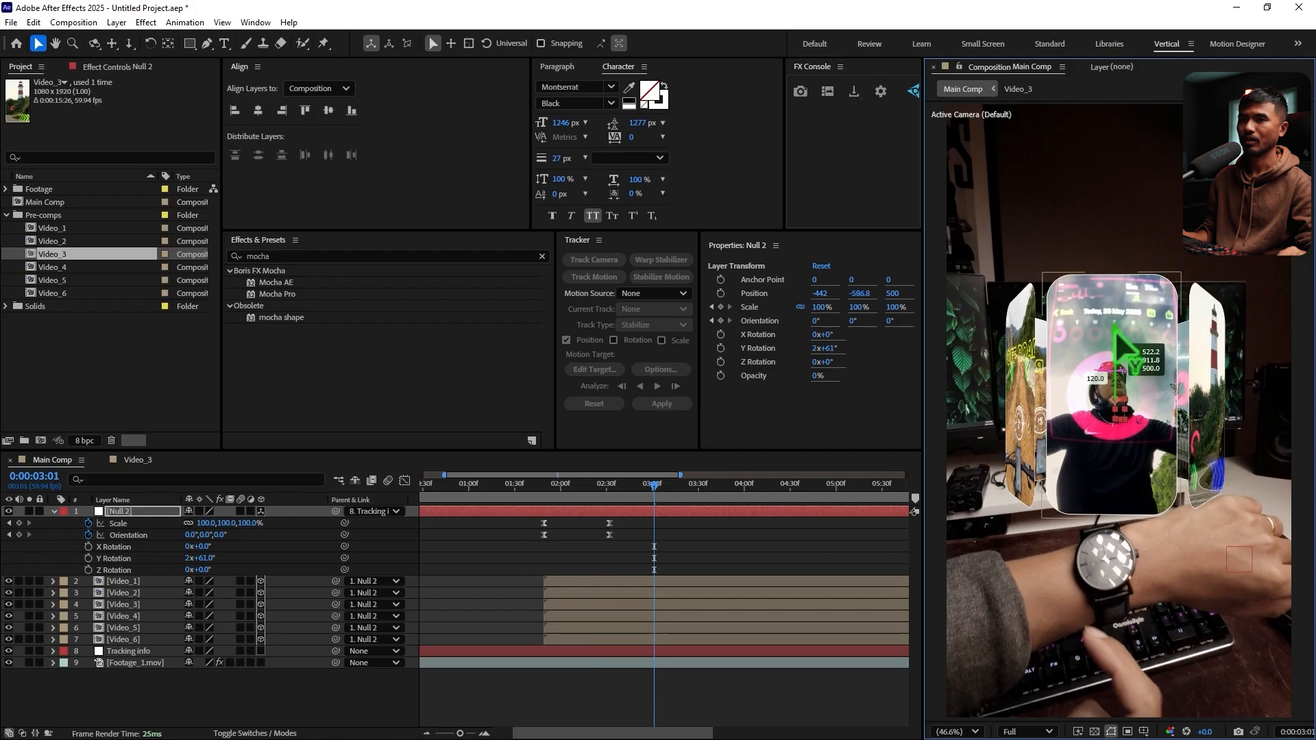
drag(654, 488, 724, 509)
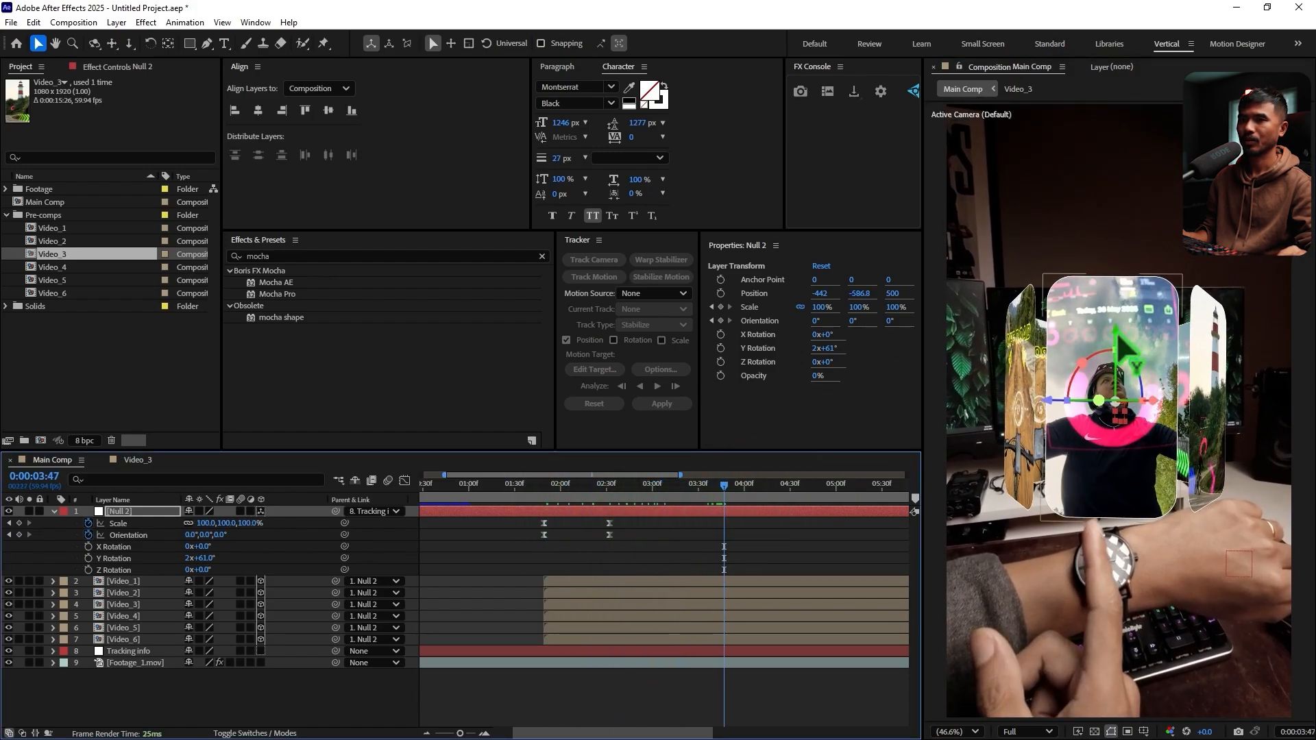
drag(1117, 336, 1117, 349)
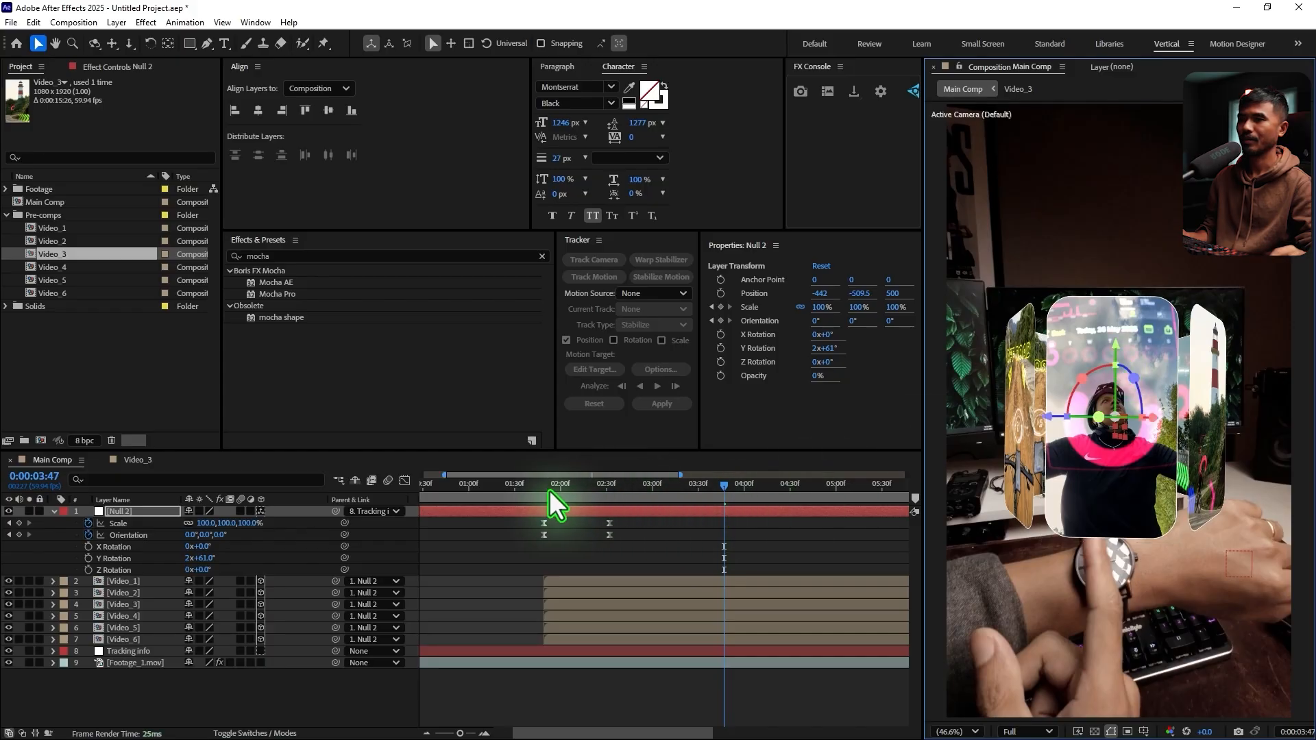
drag(549, 491, 764, 517)
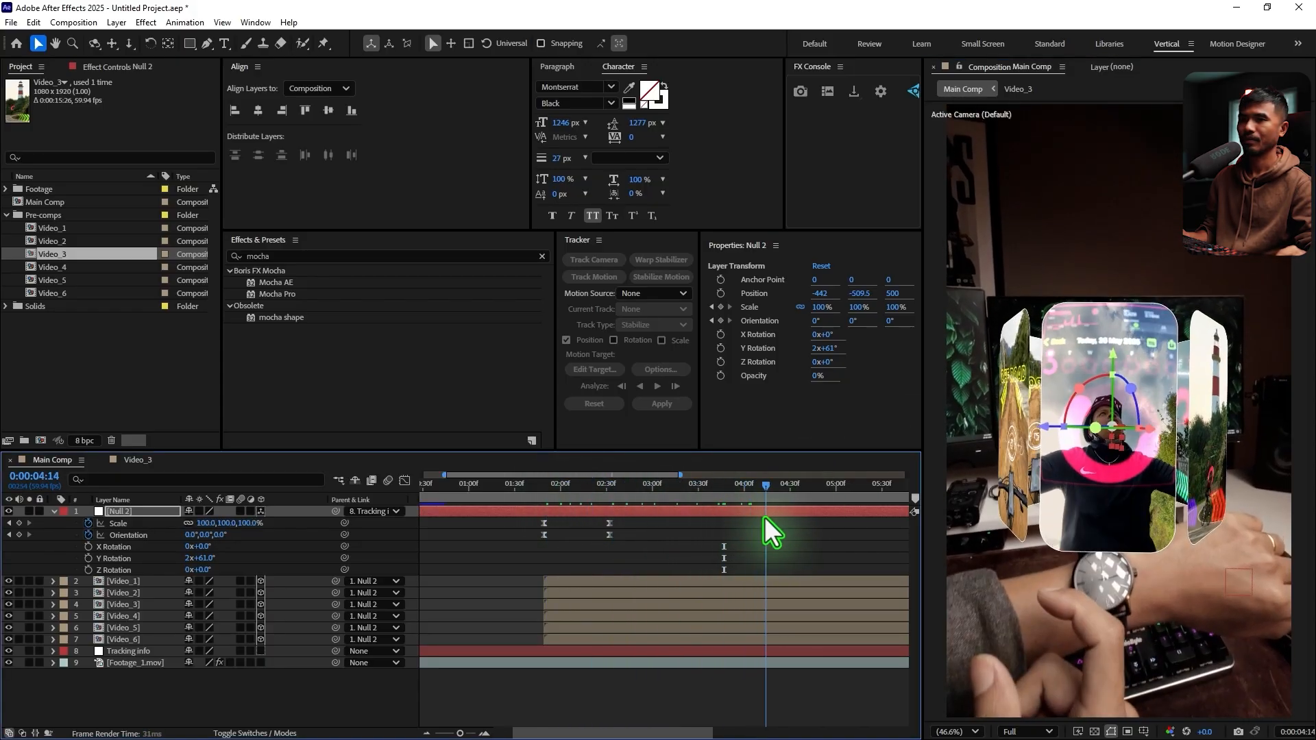
drag(1110, 356, 1113, 351)
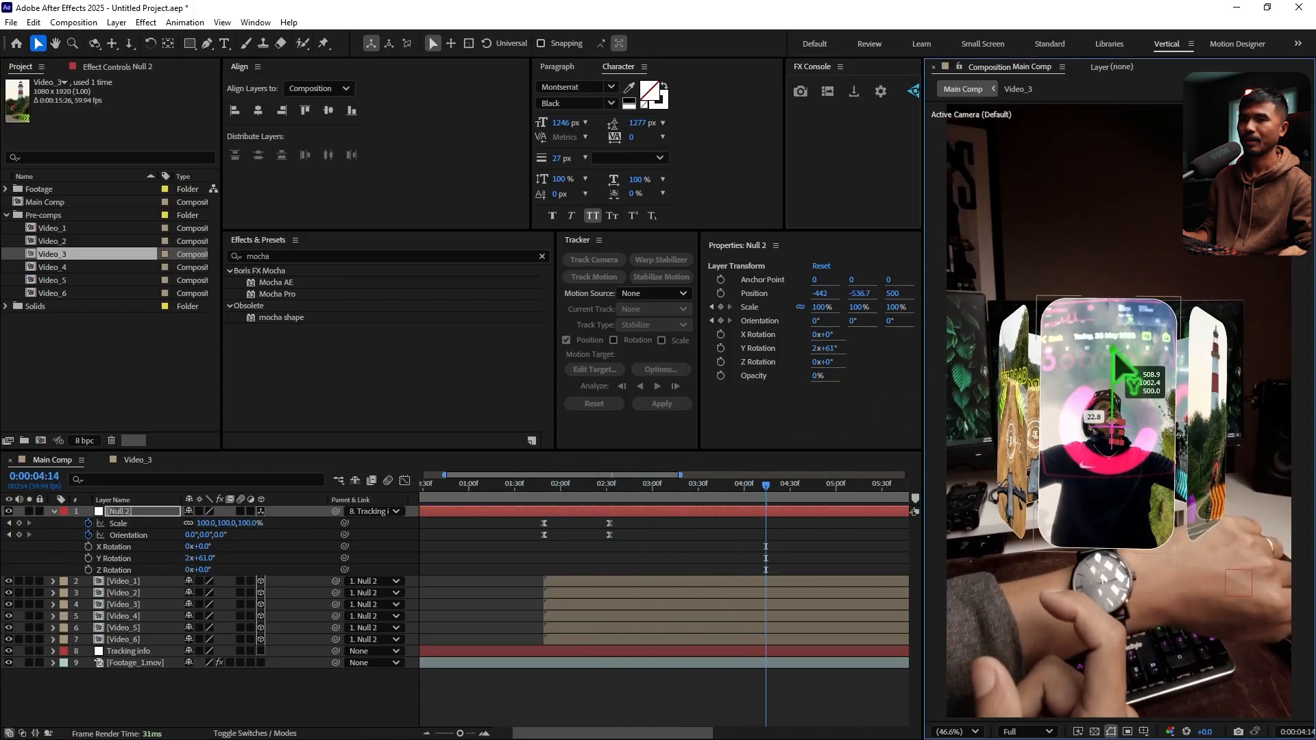
Keyframe the Y Rotation of Null 2 from 2x+61° at 0:00:03:46 to 2x+123° at 0:00:03:53, and preview the turn
drag(557, 488, 723, 549)
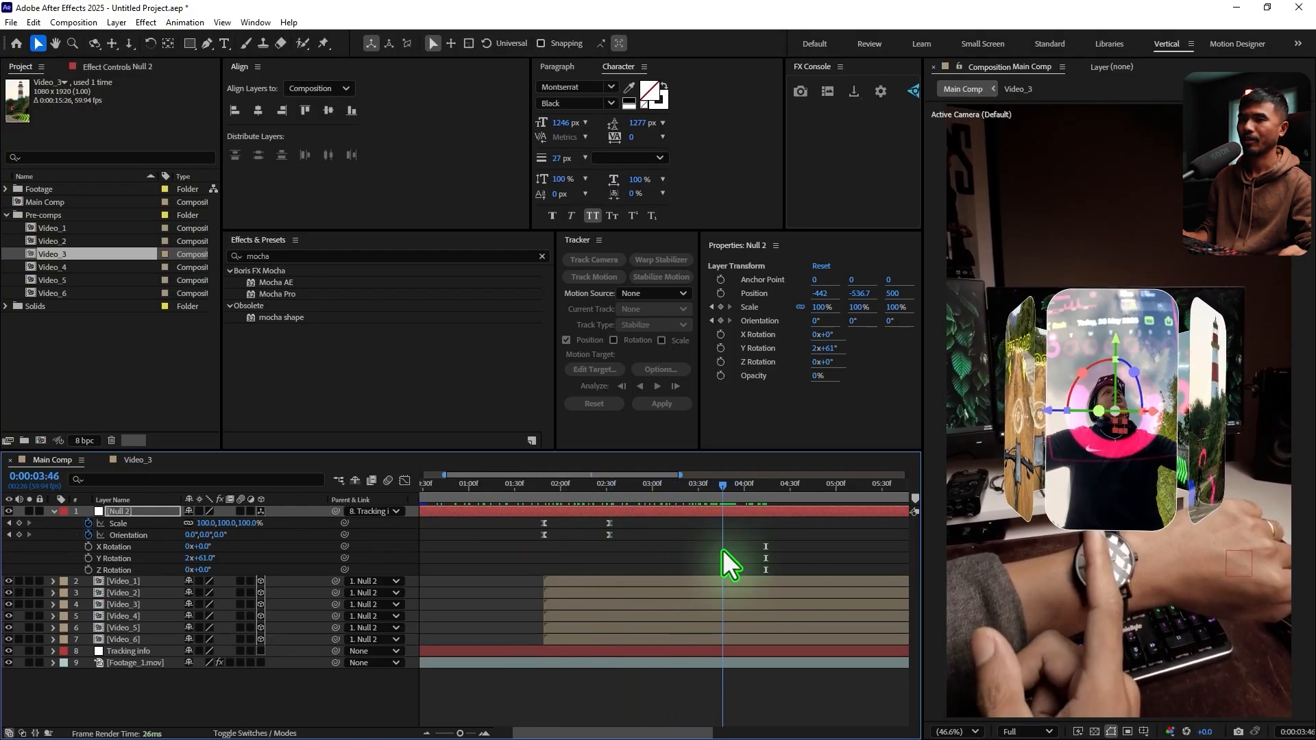
click(88, 558)
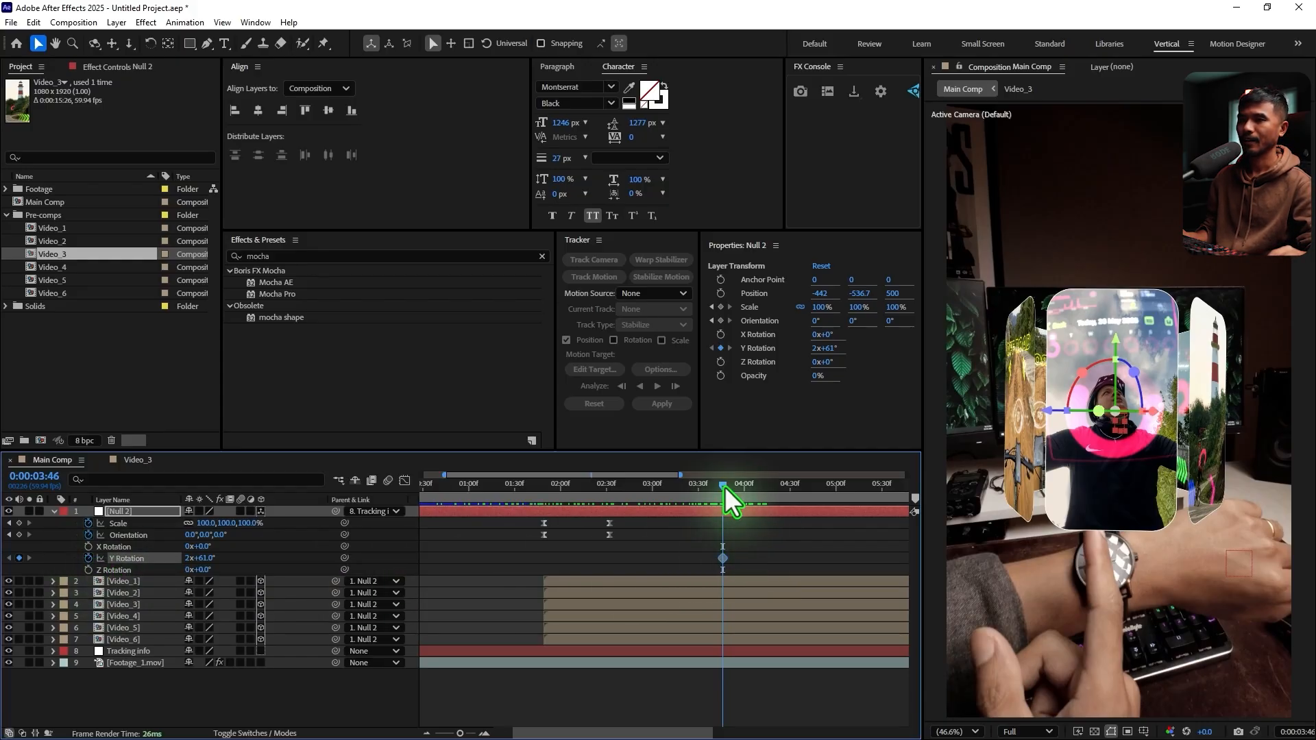
drag(725, 486, 733, 495)
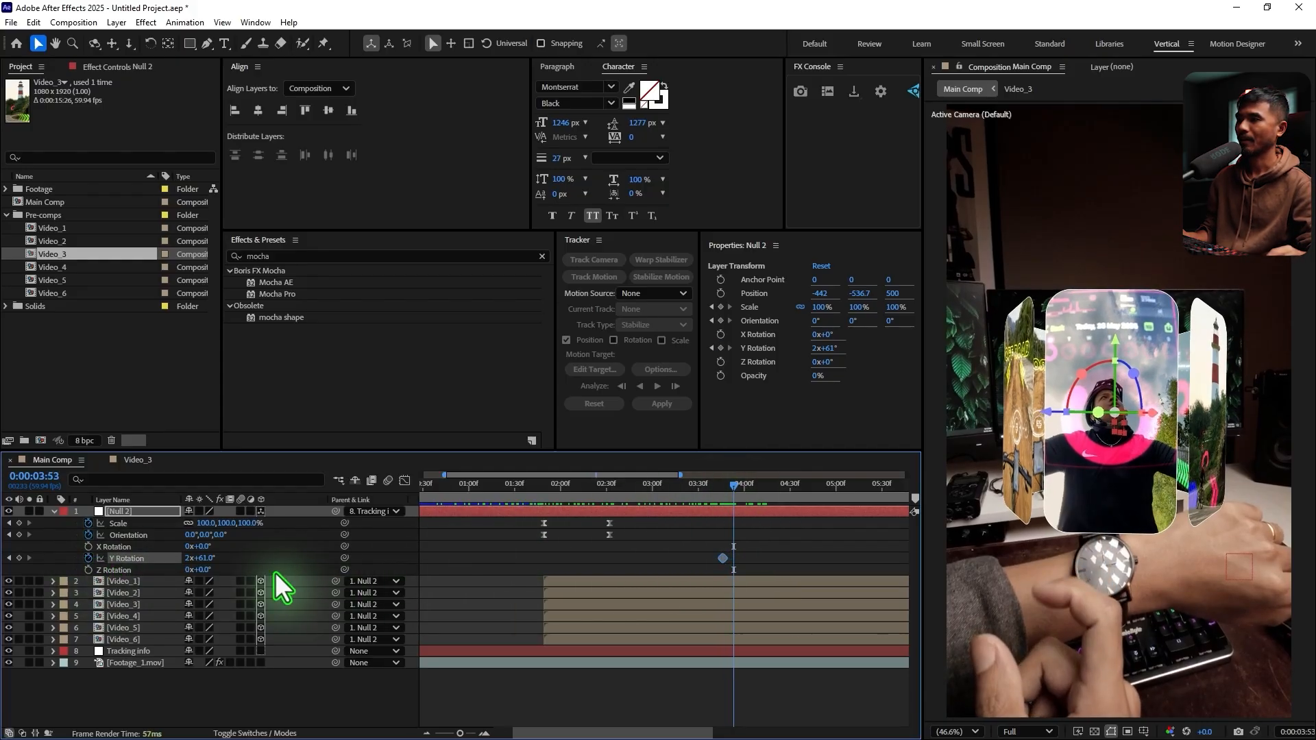
drag(201, 558, 247, 561)
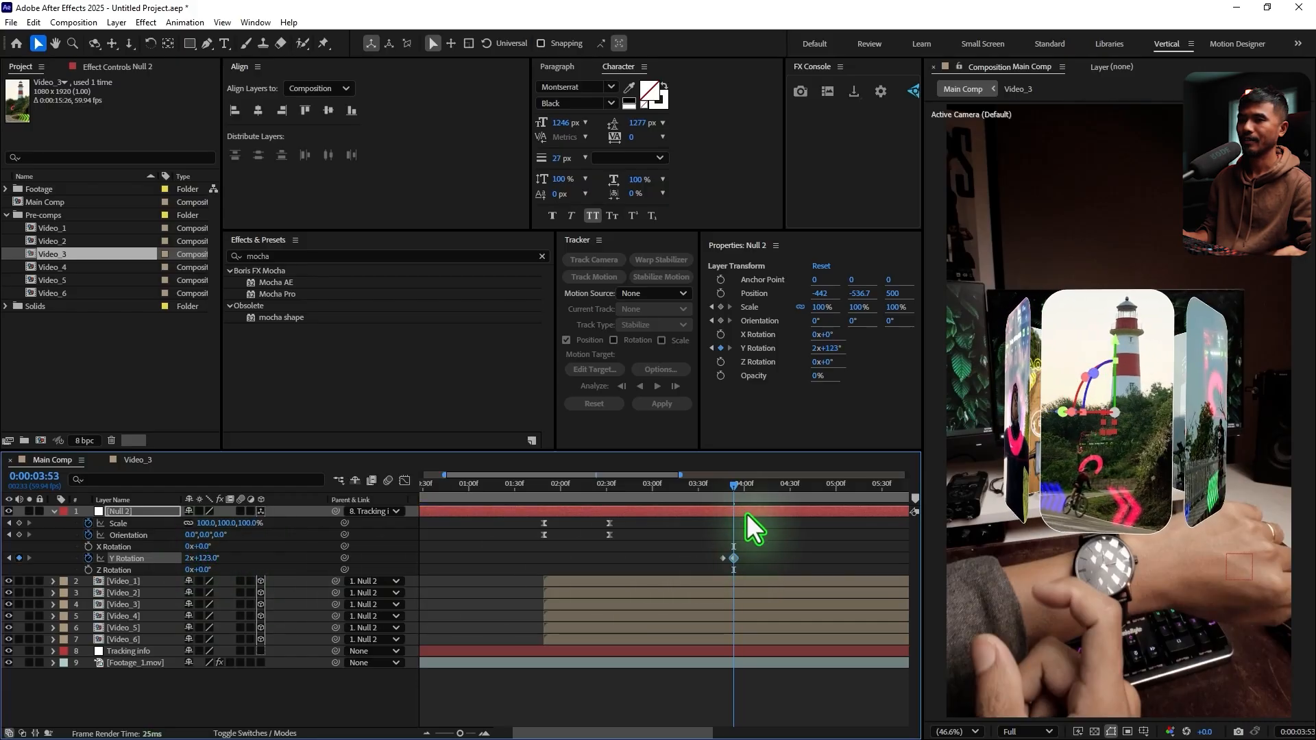
click(720, 488)
key(space)
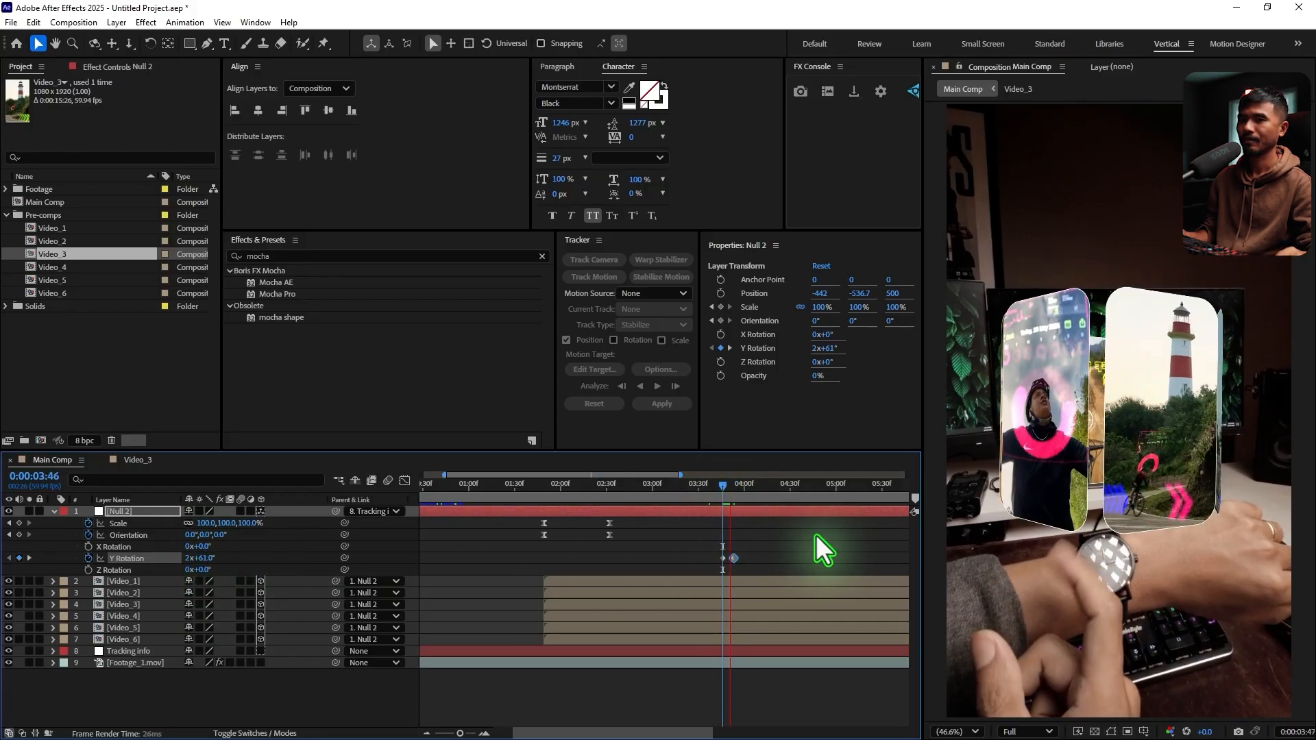
Apply Easy Ease to both Y Rotation keyframes and extend the end keyframe's influence in the speed graph for a fast start
drag(787, 547, 711, 563)
key(F9)
click(401, 481)
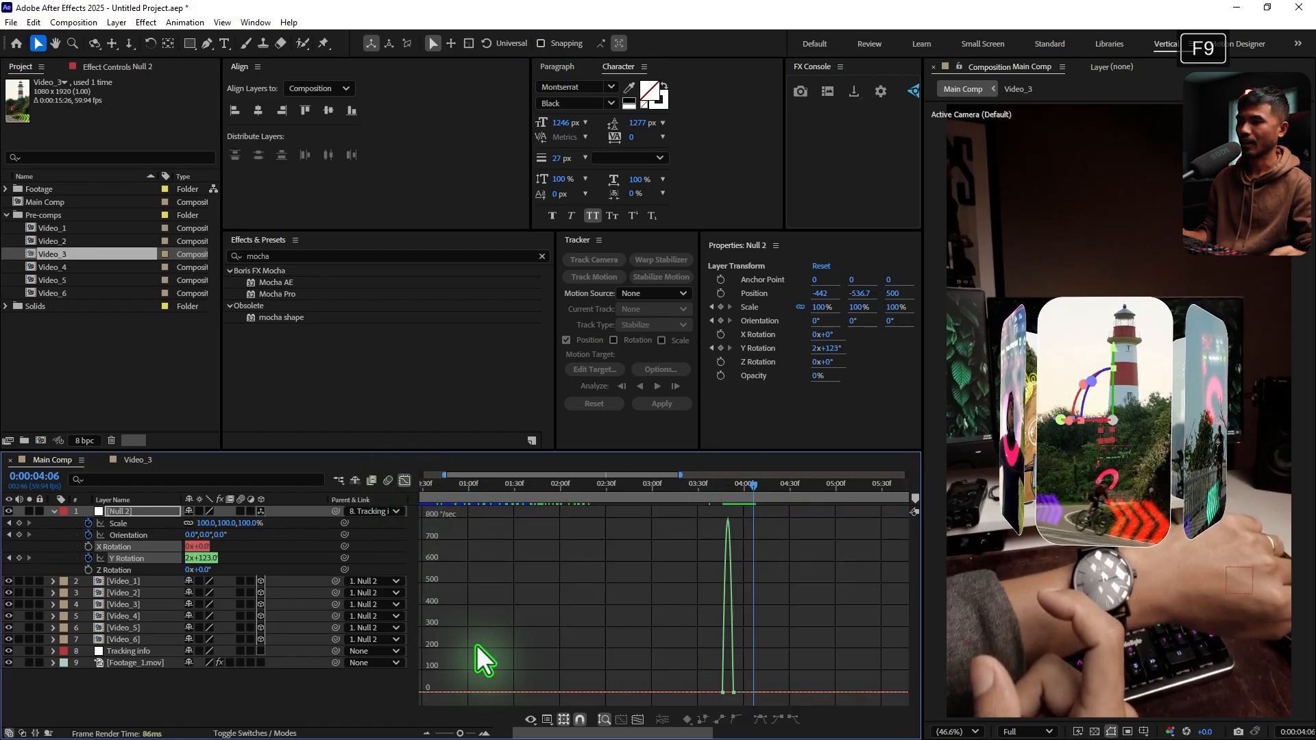
click(621, 719)
drag(693, 697, 630, 694)
click(484, 733)
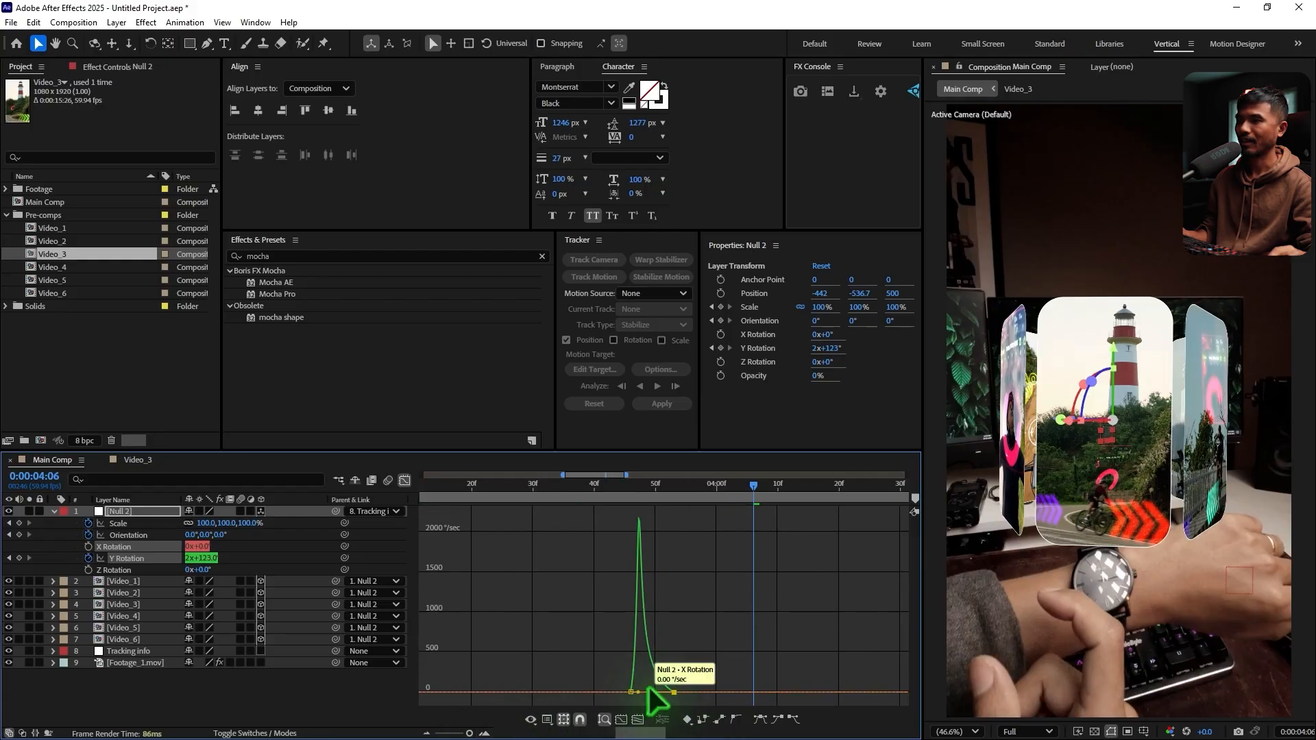
click(401, 481)
Retime the first turn's Y Rotation keyframes to about 0:00:03:48 and 0:00:04:00 to match the finger swipe
click(619, 485)
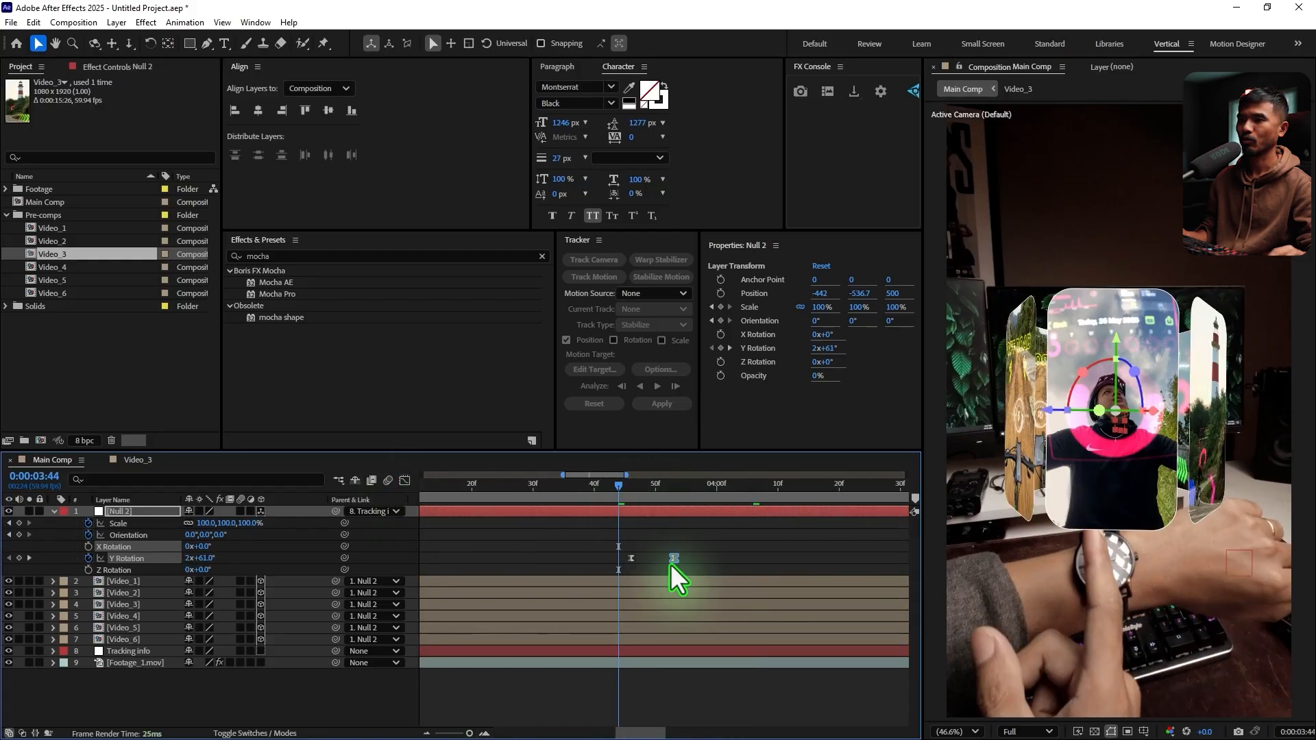
drag(678, 558, 715, 557)
key(Page_Down)
key(Page_Down)
key(Page_Down)
key(Page_Down)
click(690, 560)
Keyframe a second turn in Null 2's Y Rotation from 2x+123° at 0:00:04:55 to 2x+181° at 0:00:05:06, and preview it
drag(650, 489, 877, 566)
key(minus)
key(minus)
drag(742, 491, 796, 506)
drag(802, 505, 782, 511)
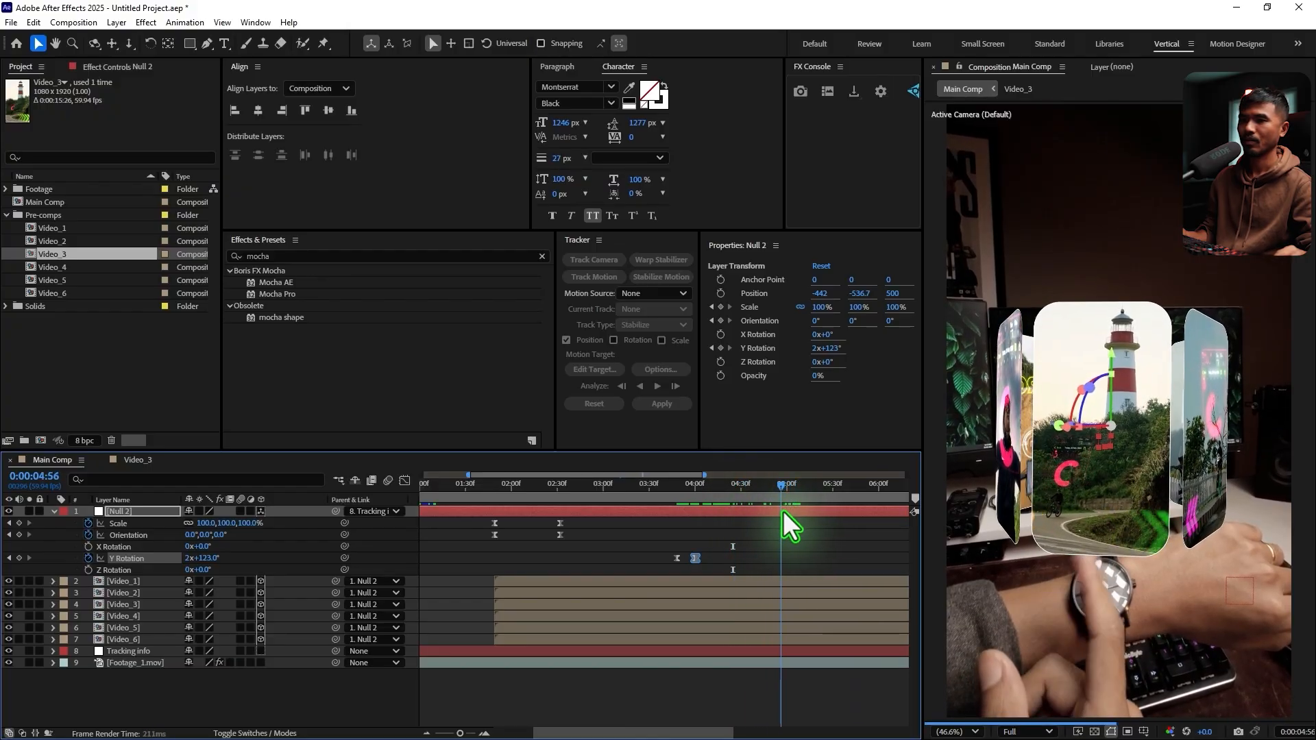
click(19, 558)
drag(779, 488, 795, 500)
drag(202, 561, 251, 566)
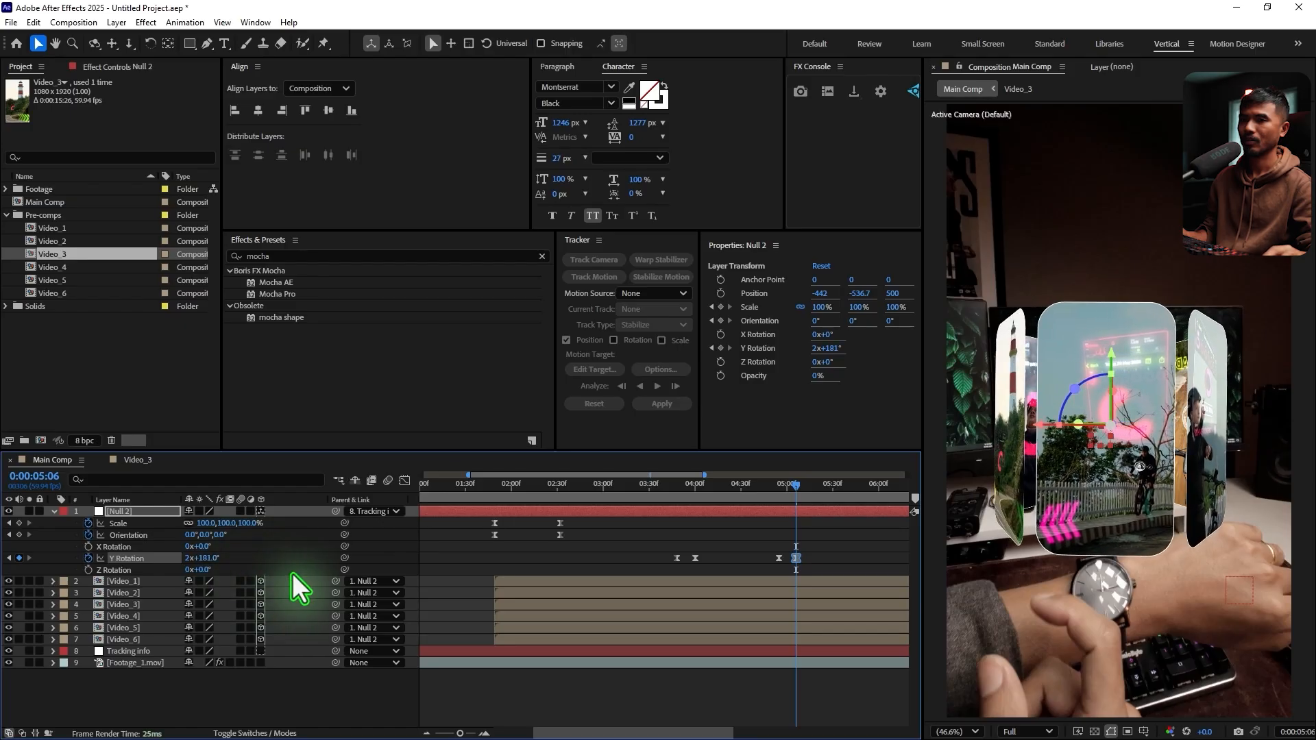
click(764, 488)
key(space)
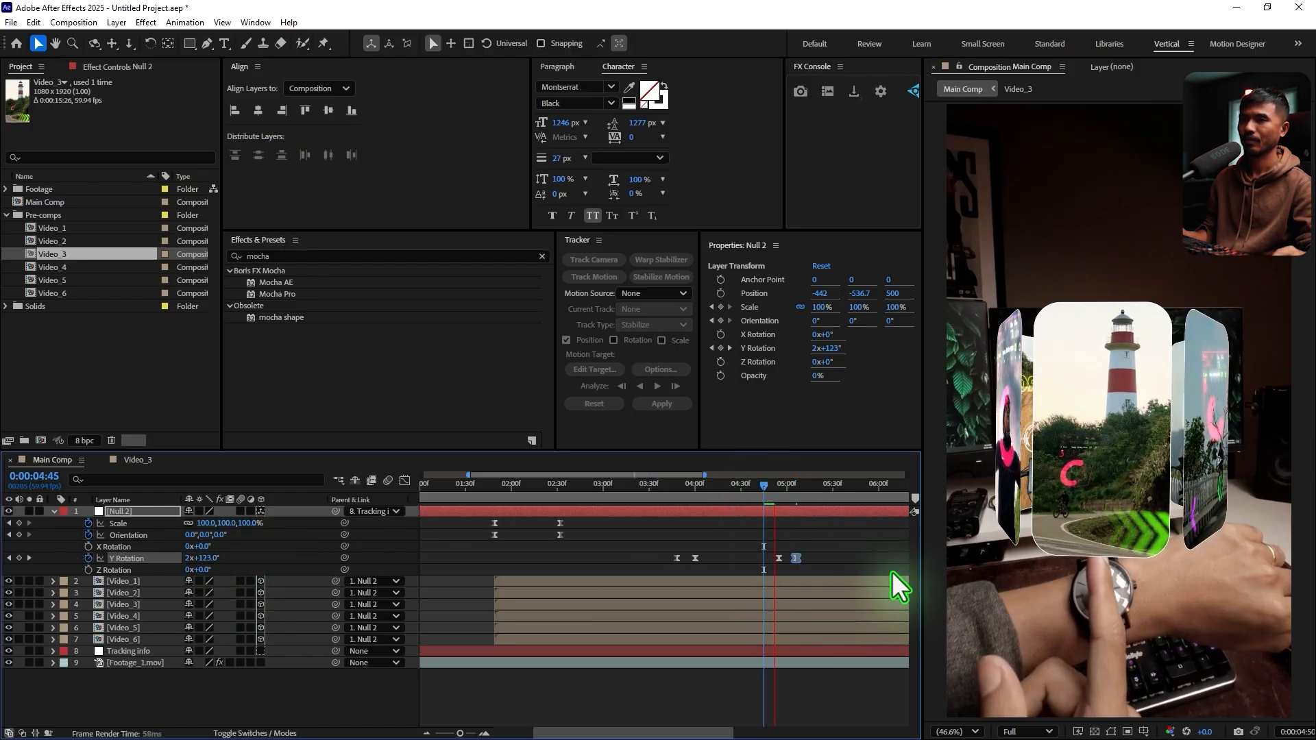
Extend the second turn's end keyframe influence in the Y Rotation speed graph to match the first peak, and preview it
click(406, 480)
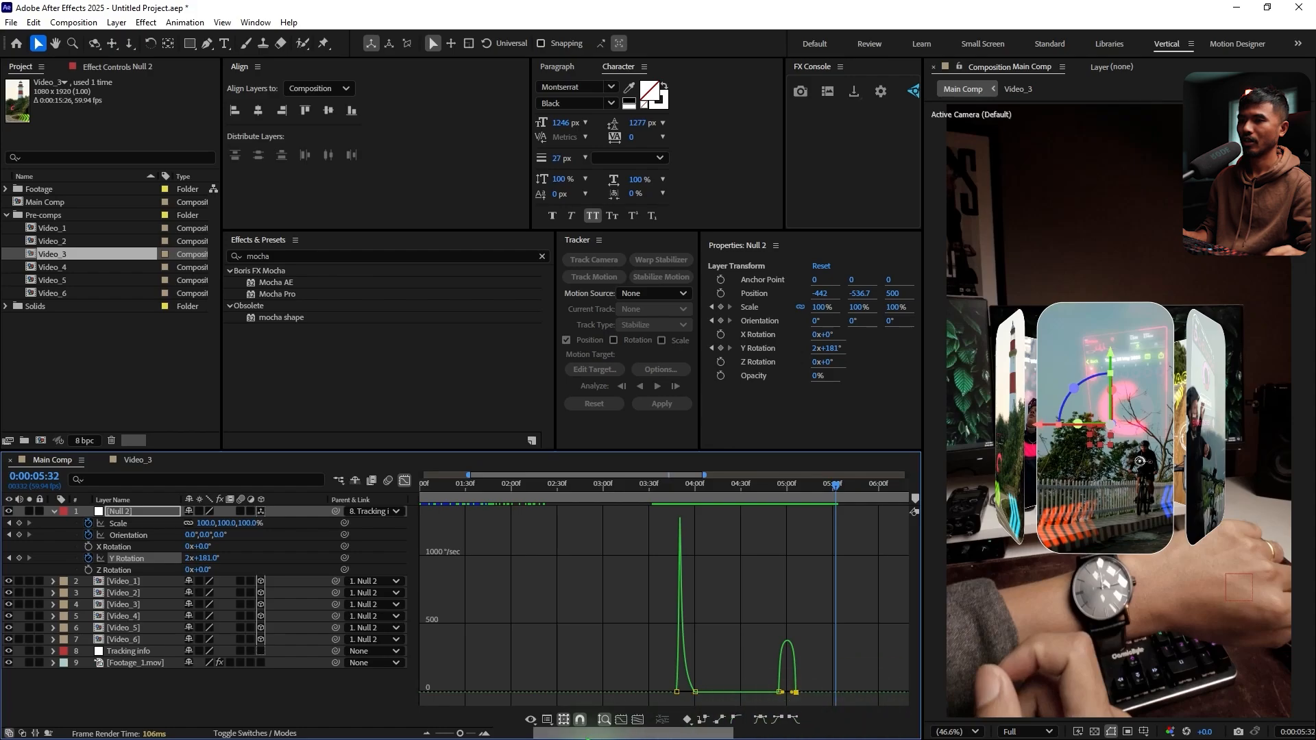
click(485, 733)
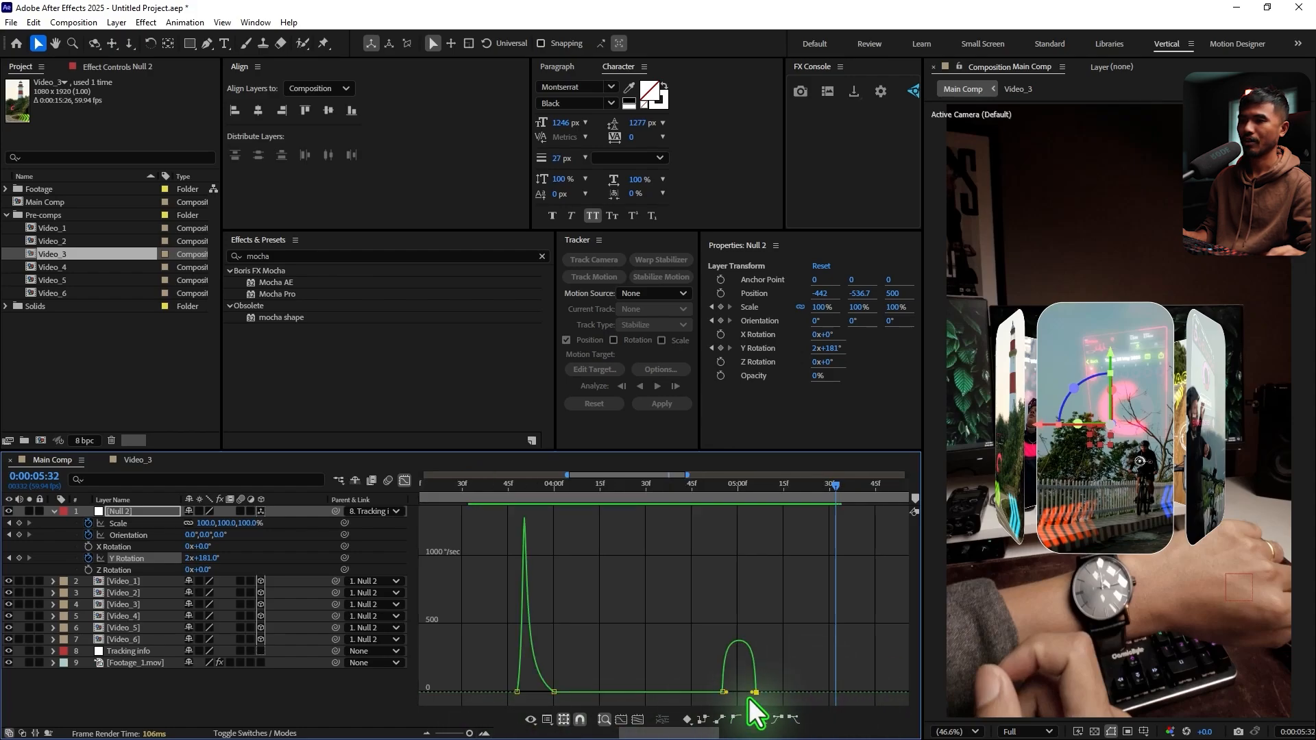
drag(754, 693, 733, 696)
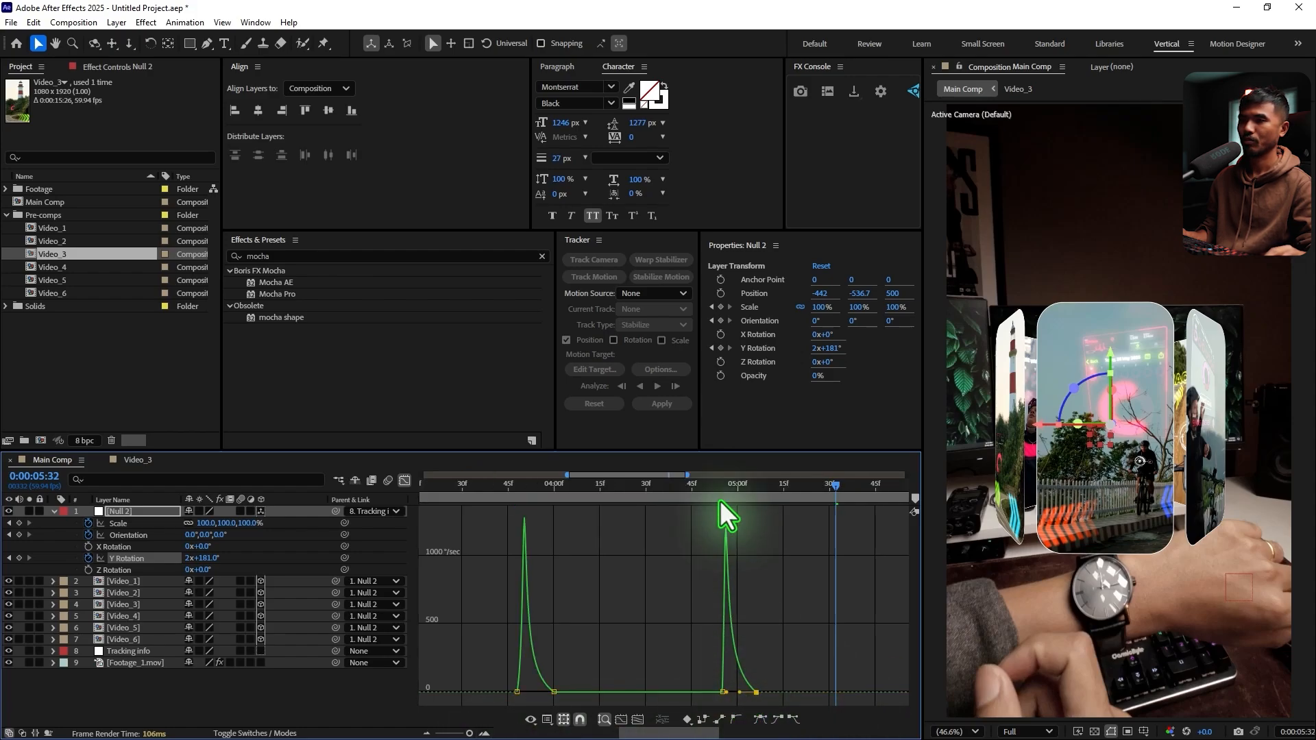
click(710, 486)
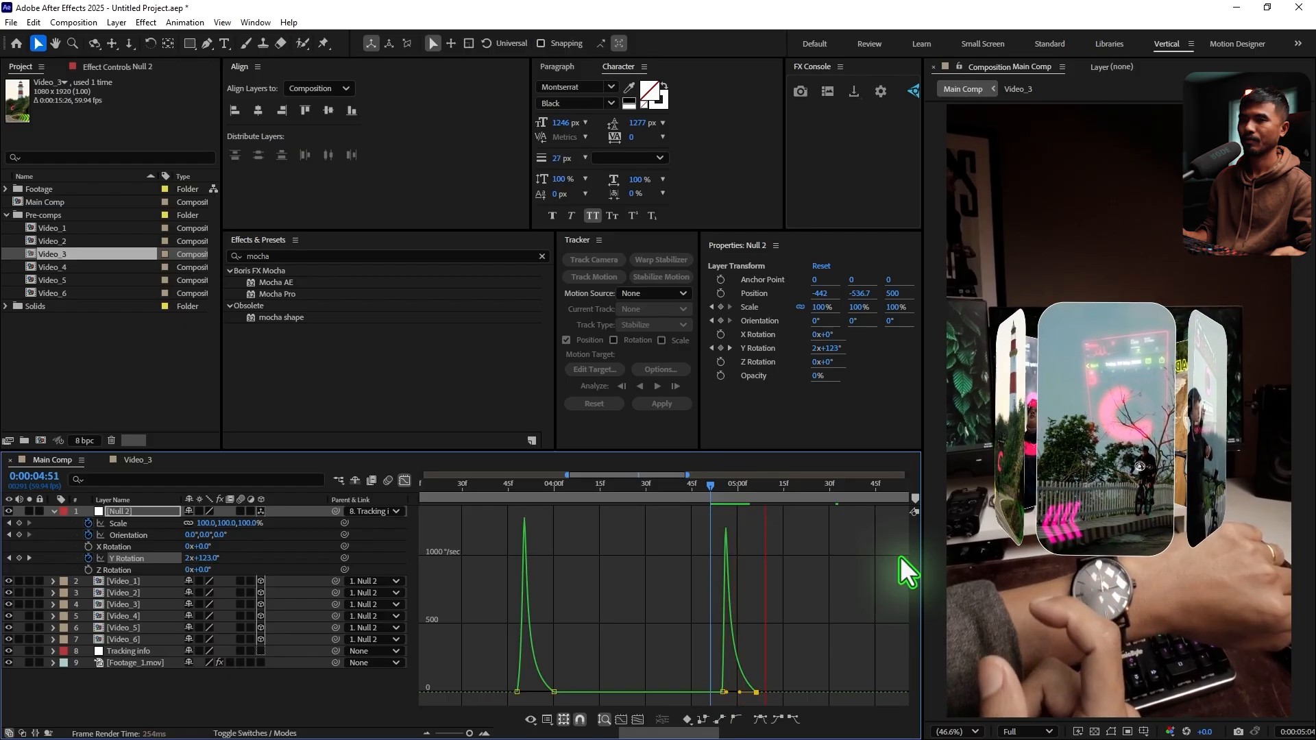
key(space)
Retime the second turn's Y Rotation keyframes to about 0:00:05:01 and 0:00:05:15, and go back to 0:00:03:48
click(404, 480)
drag(701, 484, 783, 558)
drag(580, 499, 532, 503)
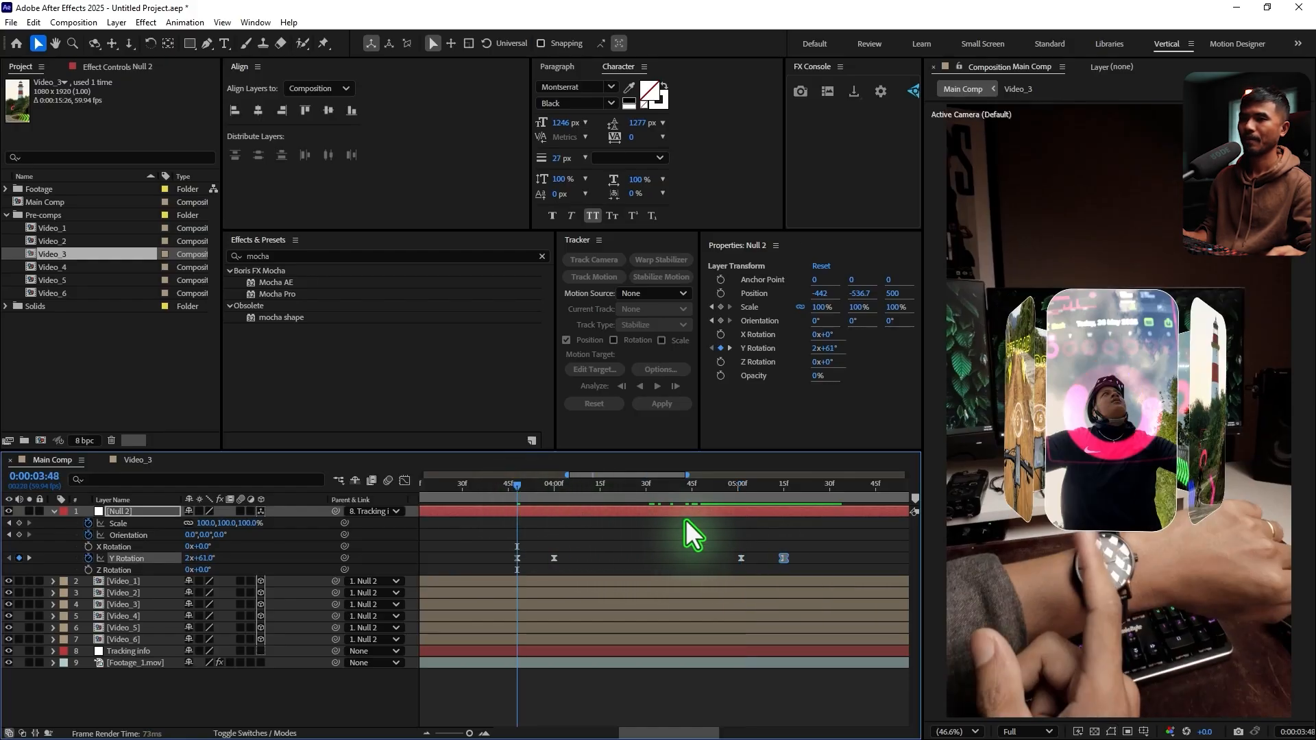
Preview both carousel turns against the finger swipes, checking around 0:00:05:06 and 0:00:03:36
key(space)
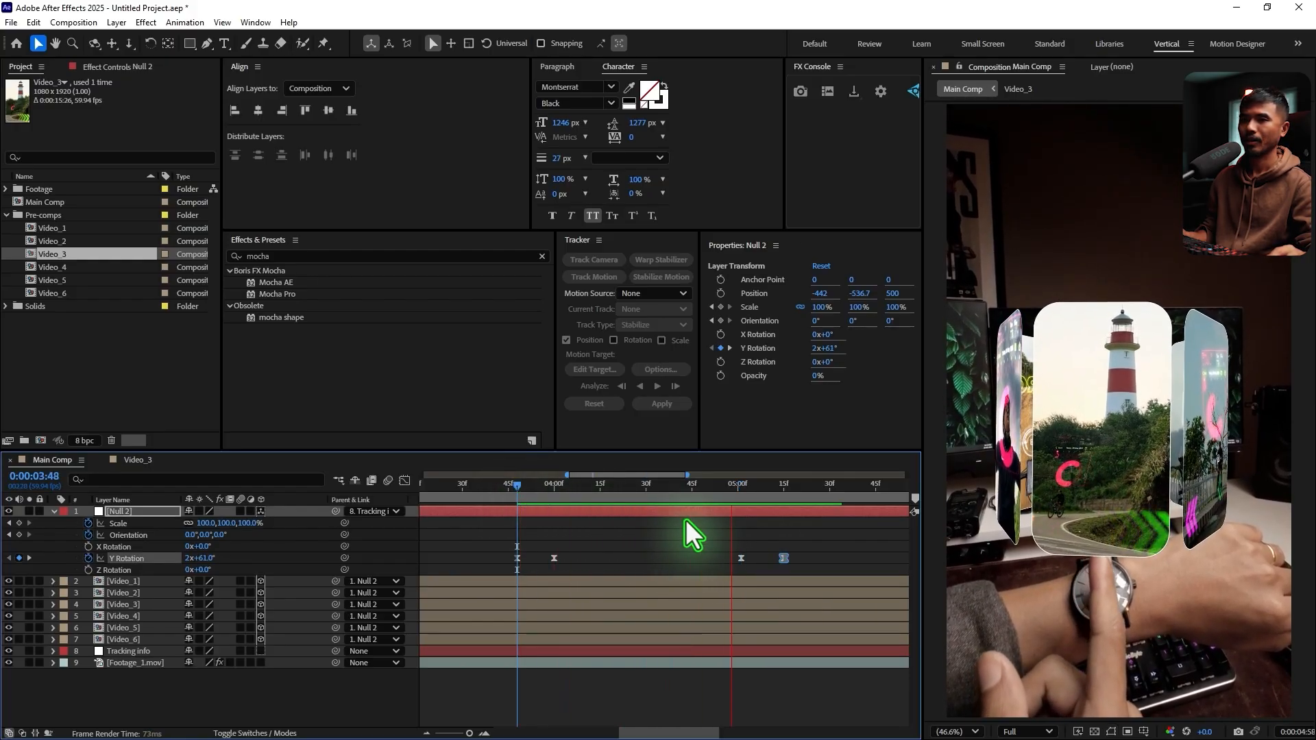
drag(738, 493, 756, 499)
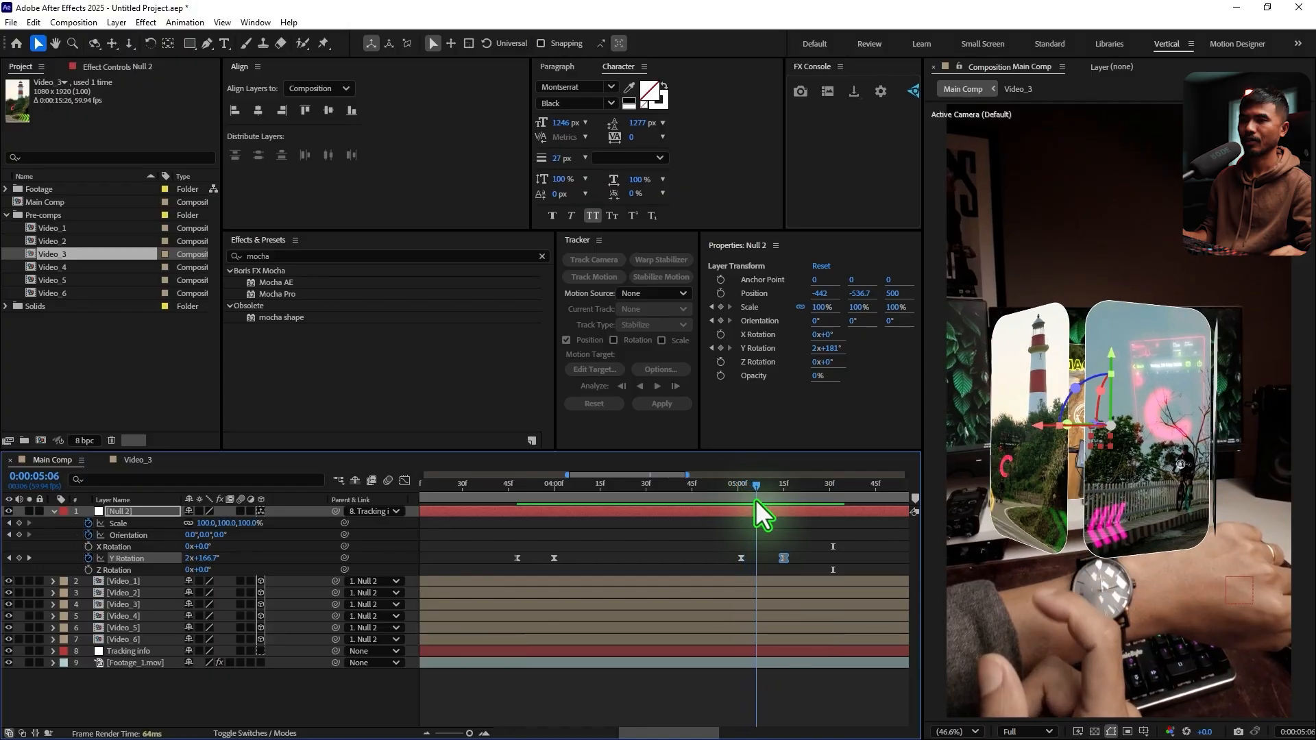
key(space)
click(500, 485)
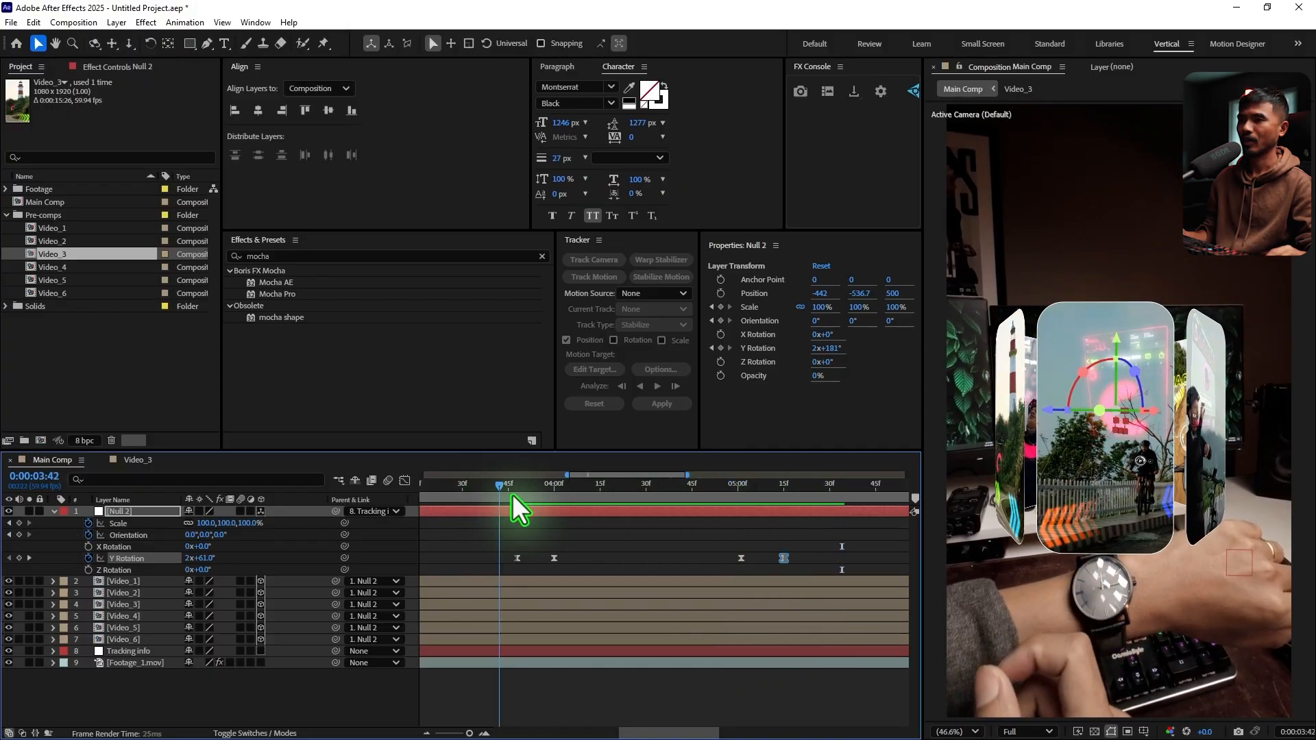
drag(512, 495, 480, 535)
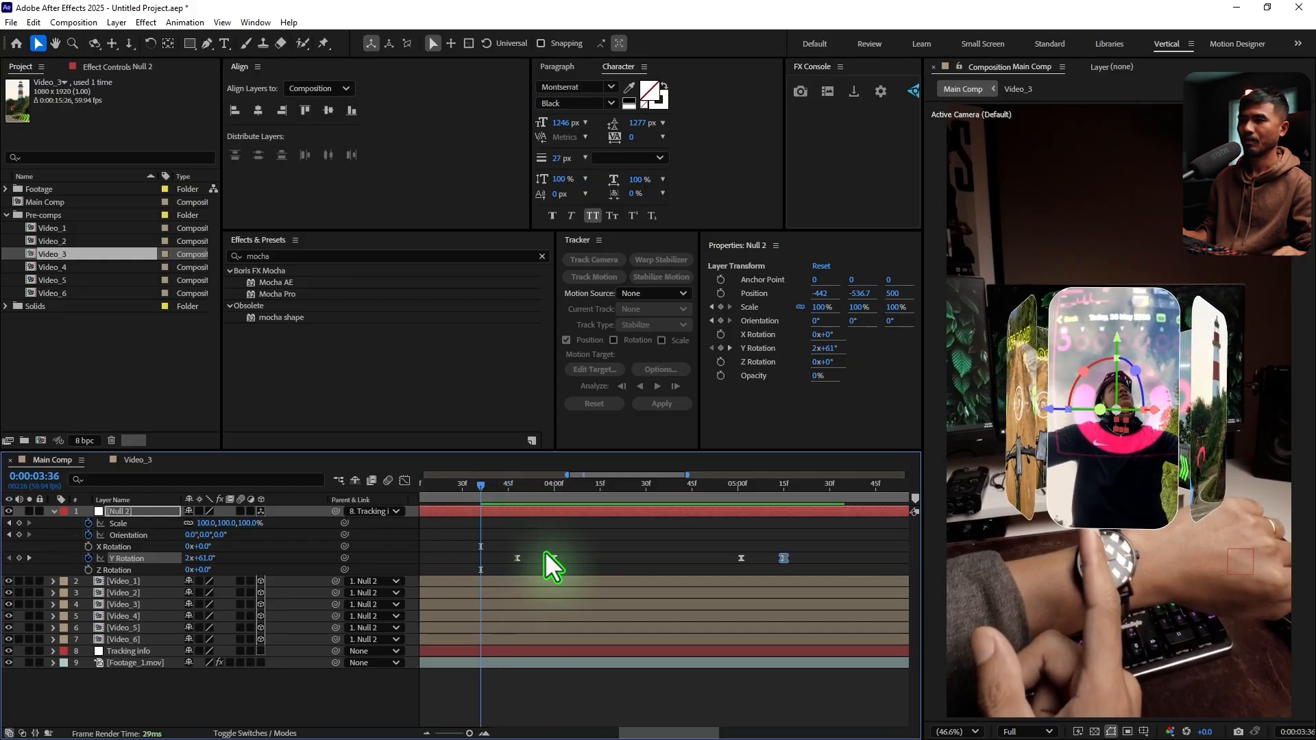
Duplicate the Footage_1.mov layer in Main Comp and rename the upper copy Roto
scroll(546, 552, down, 3)
drag(540, 489, 526, 499)
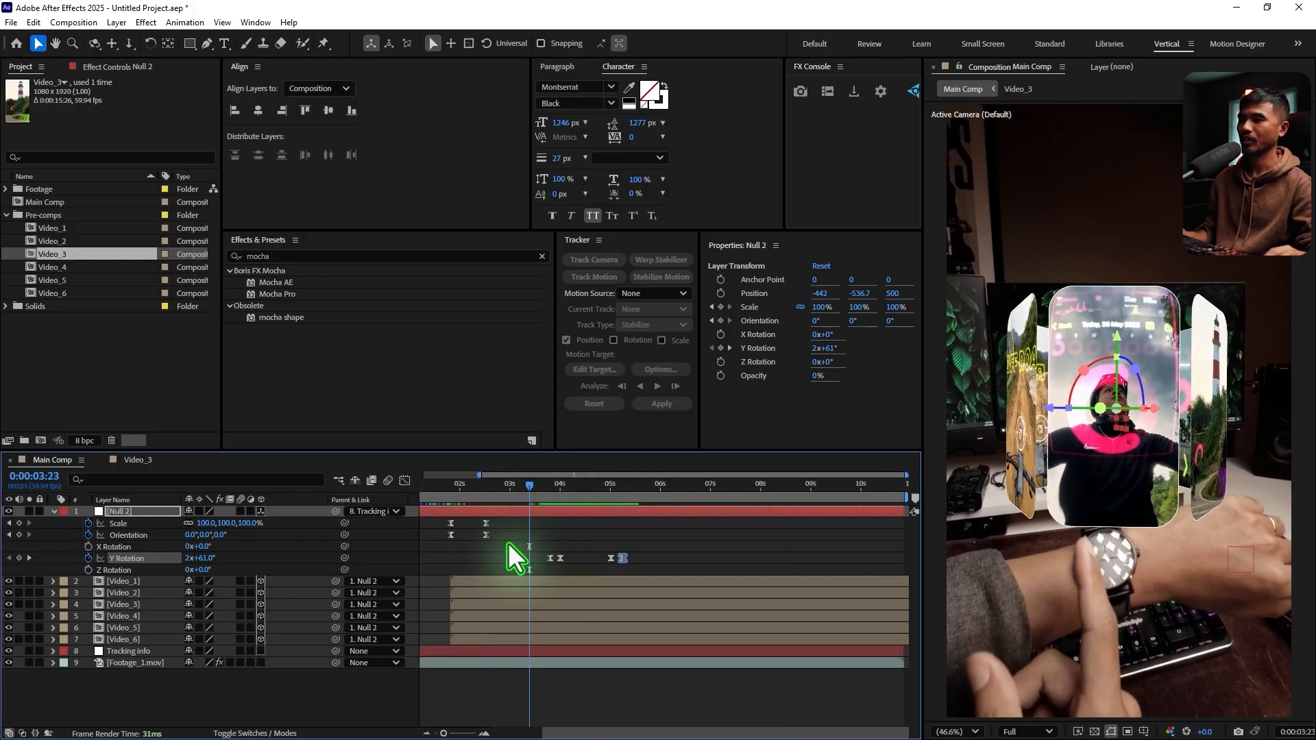
click(137, 679)
click(126, 663)
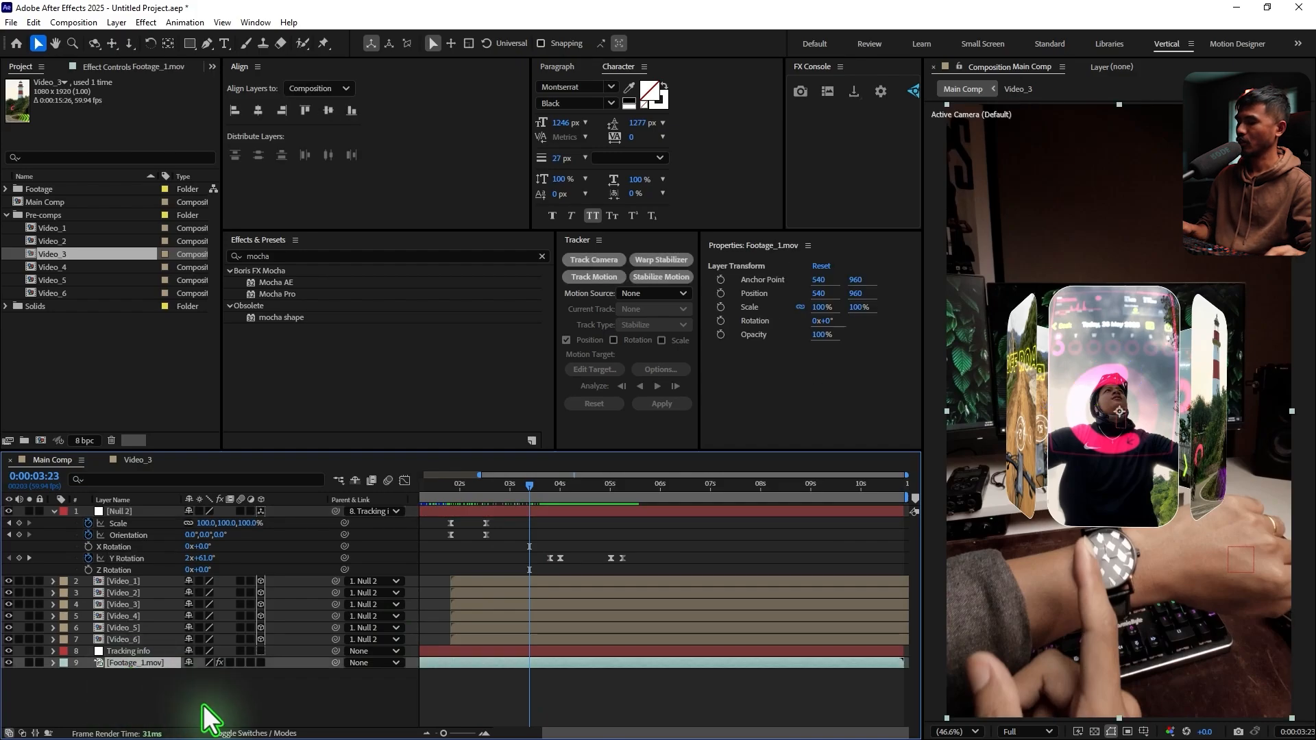
key(ctrl+d)
key(Return)
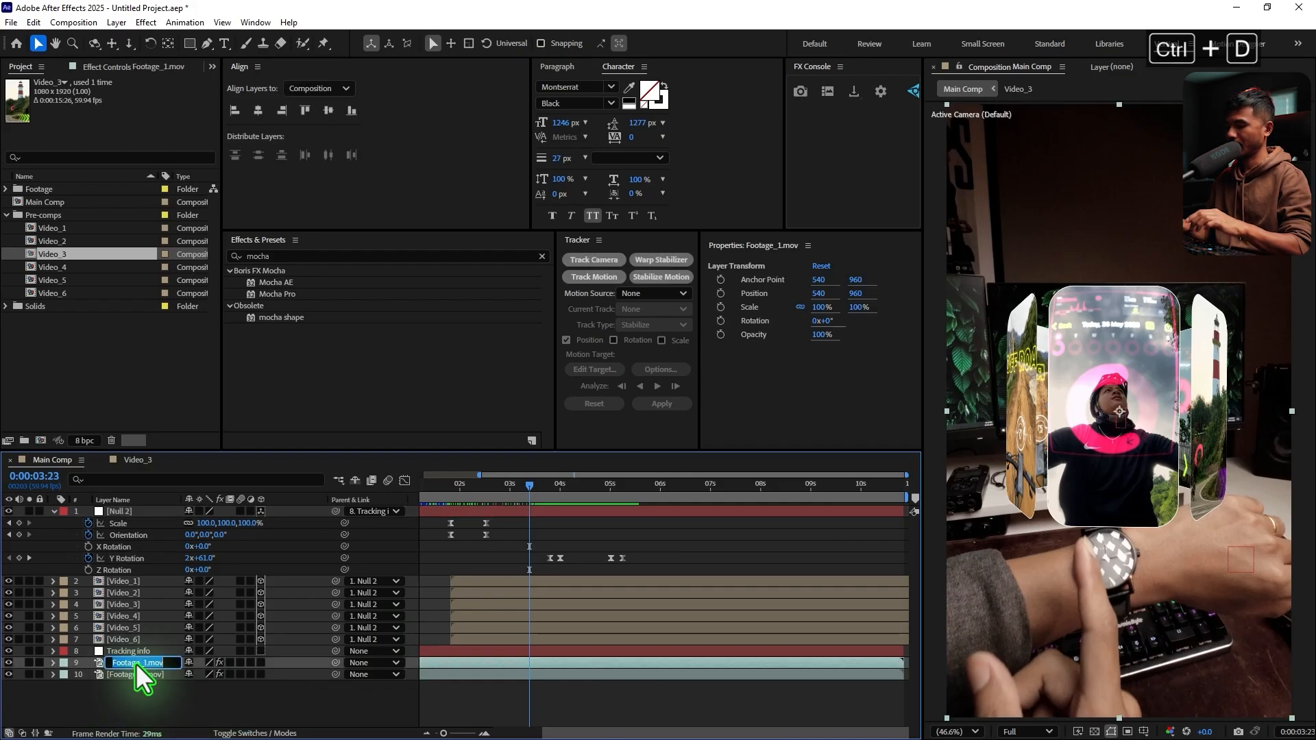
text(Roto)
key(Return)
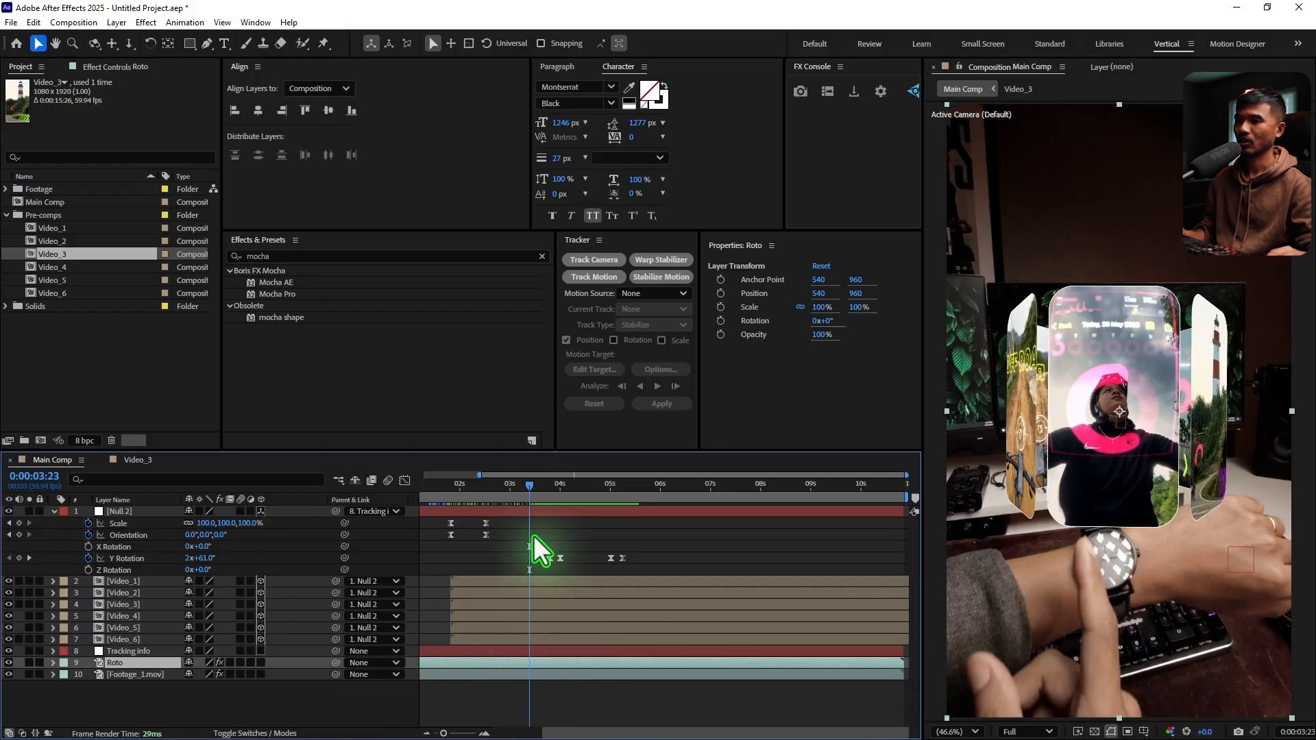
Trim the start of the Roto layer to 0:00:03:25 and move ahead to 0:00:03:48
key(Page_Down)
key(Page_Down)
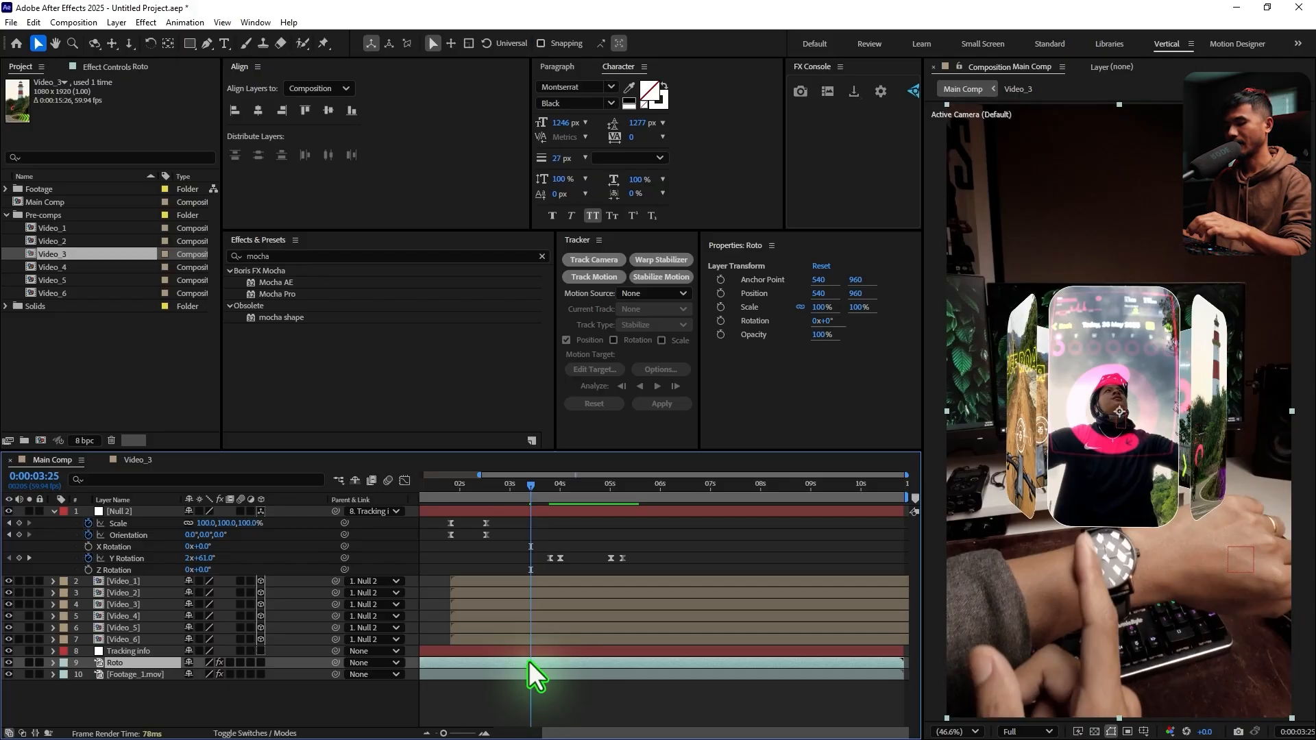
key(alt+bracketleft)
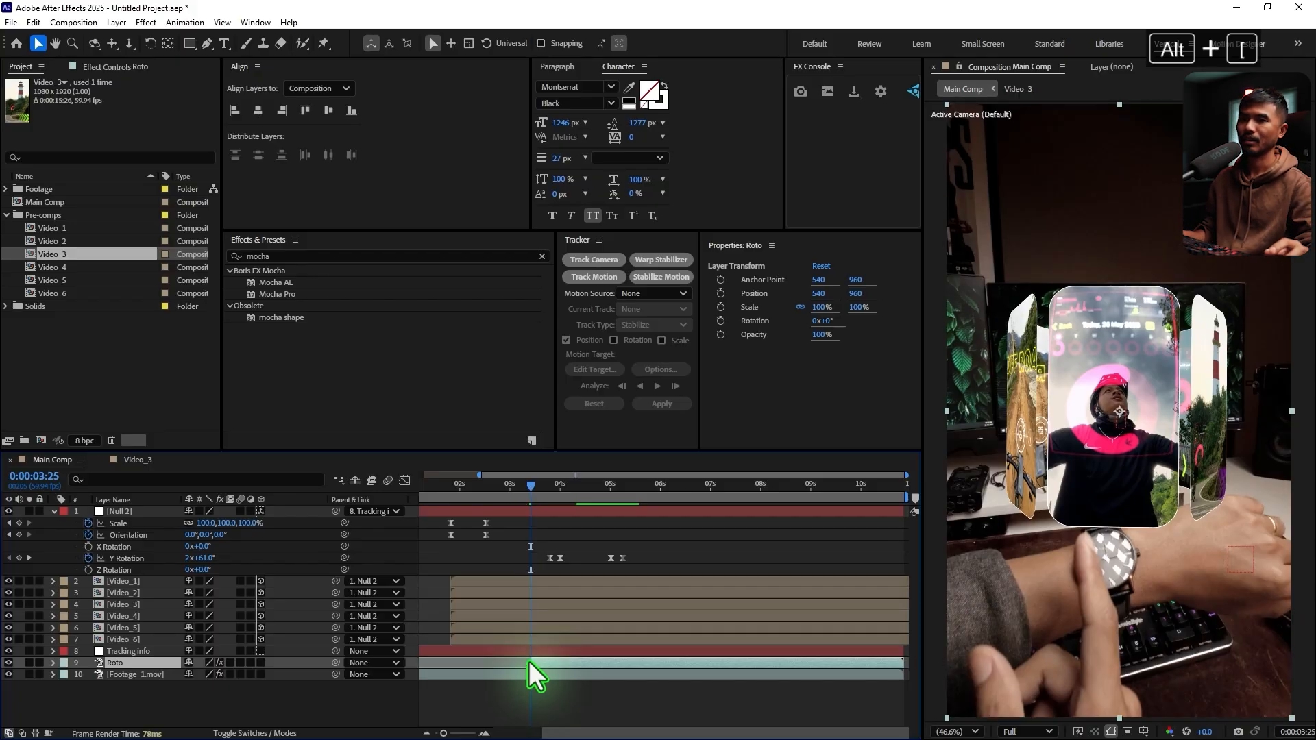
drag(541, 486, 552, 491)
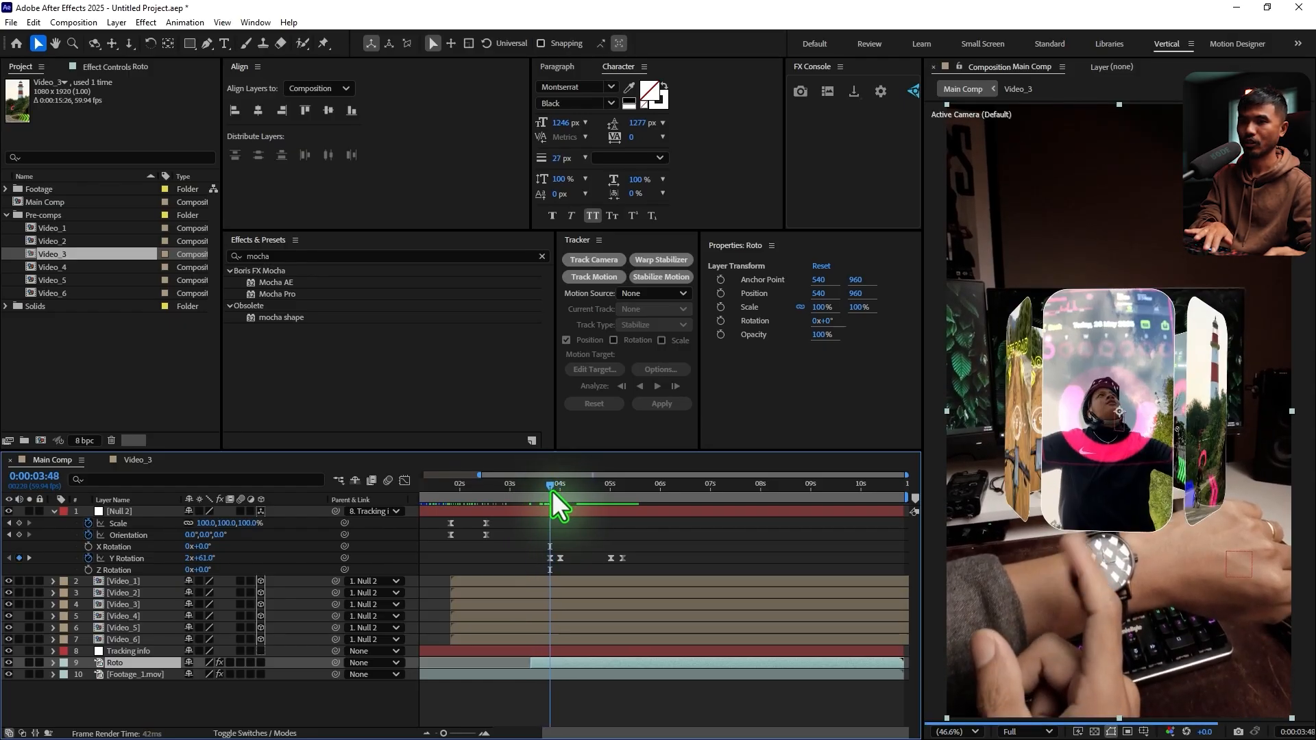
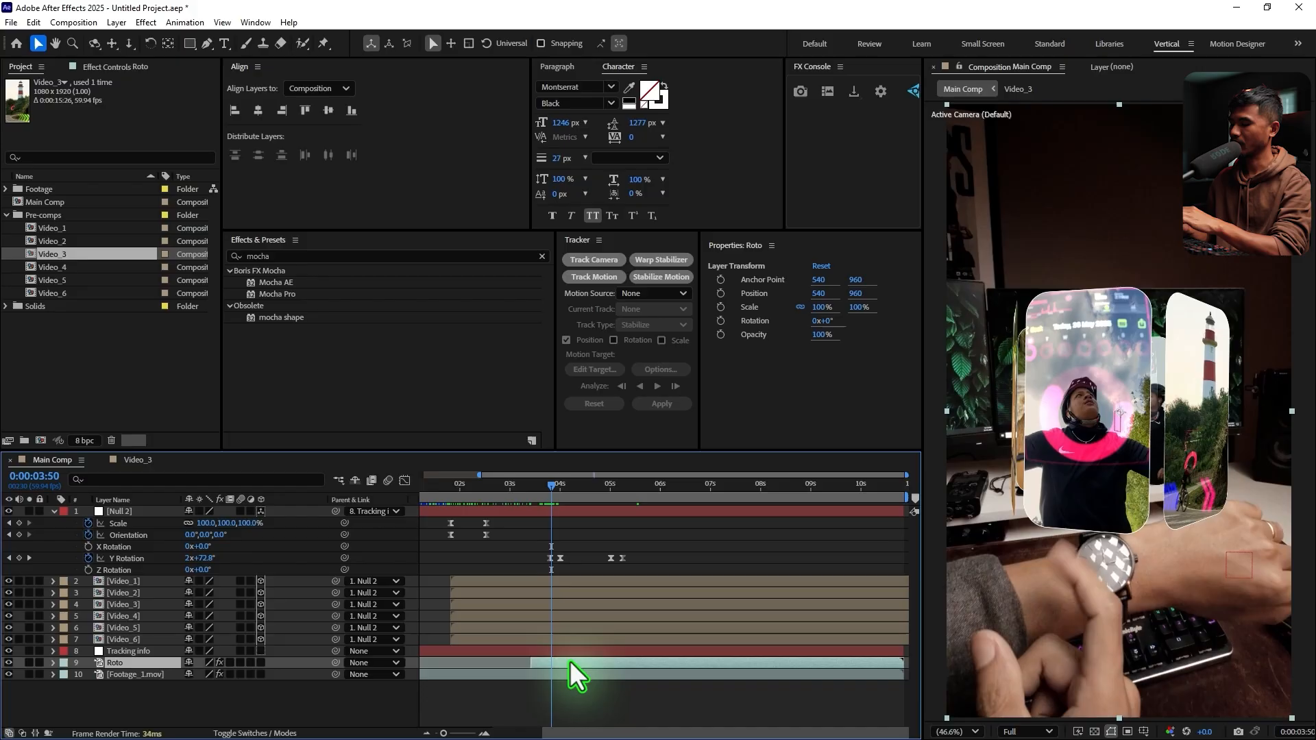
Split the Roto layer at 0:00:03:50 and trim the later part to run from 0:00:04:26 to 0:00:05:04
key(ctrl+shift+d)
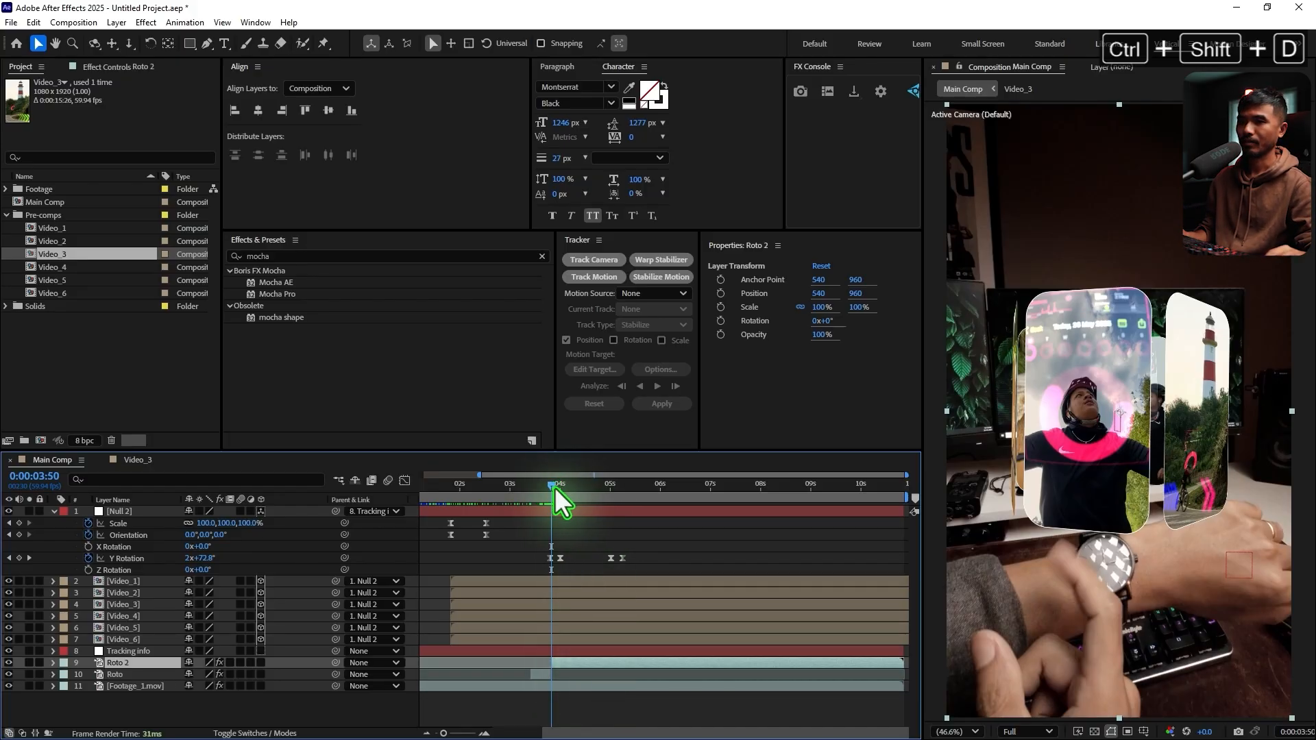
drag(554, 487, 583, 528)
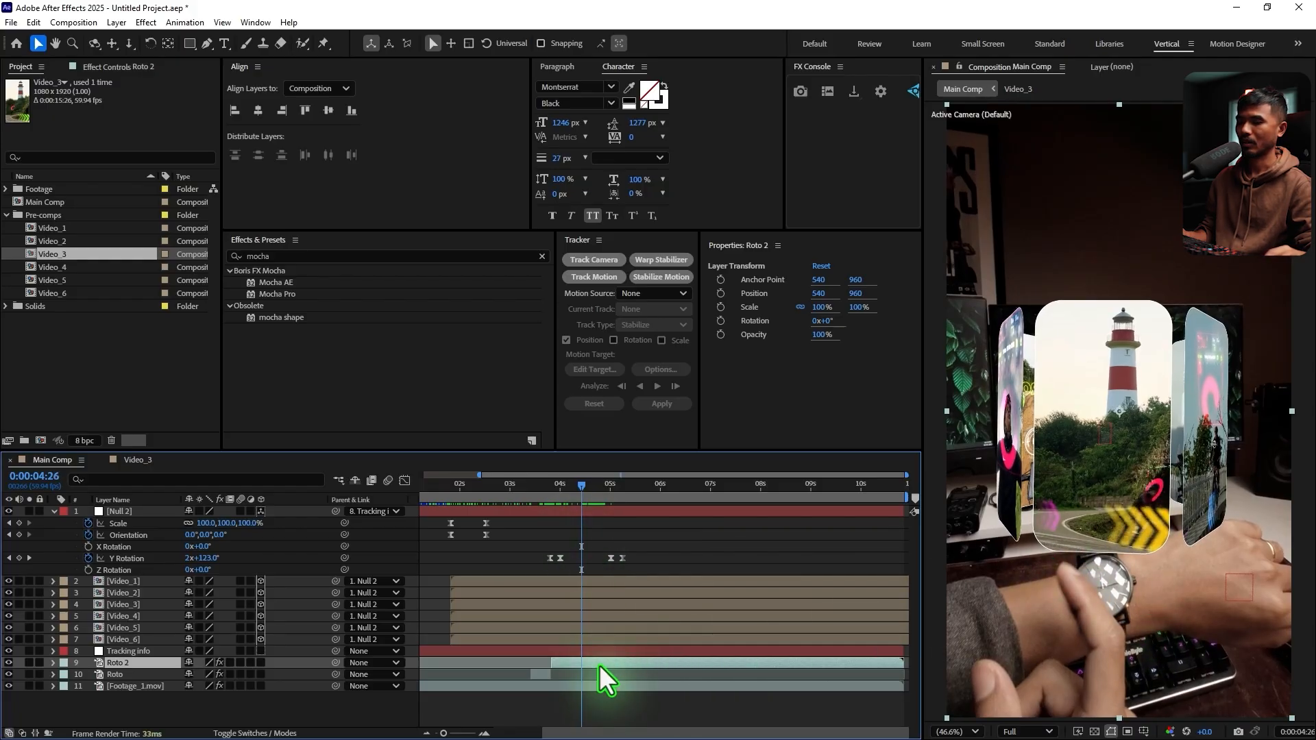
key(alt+bracketleft)
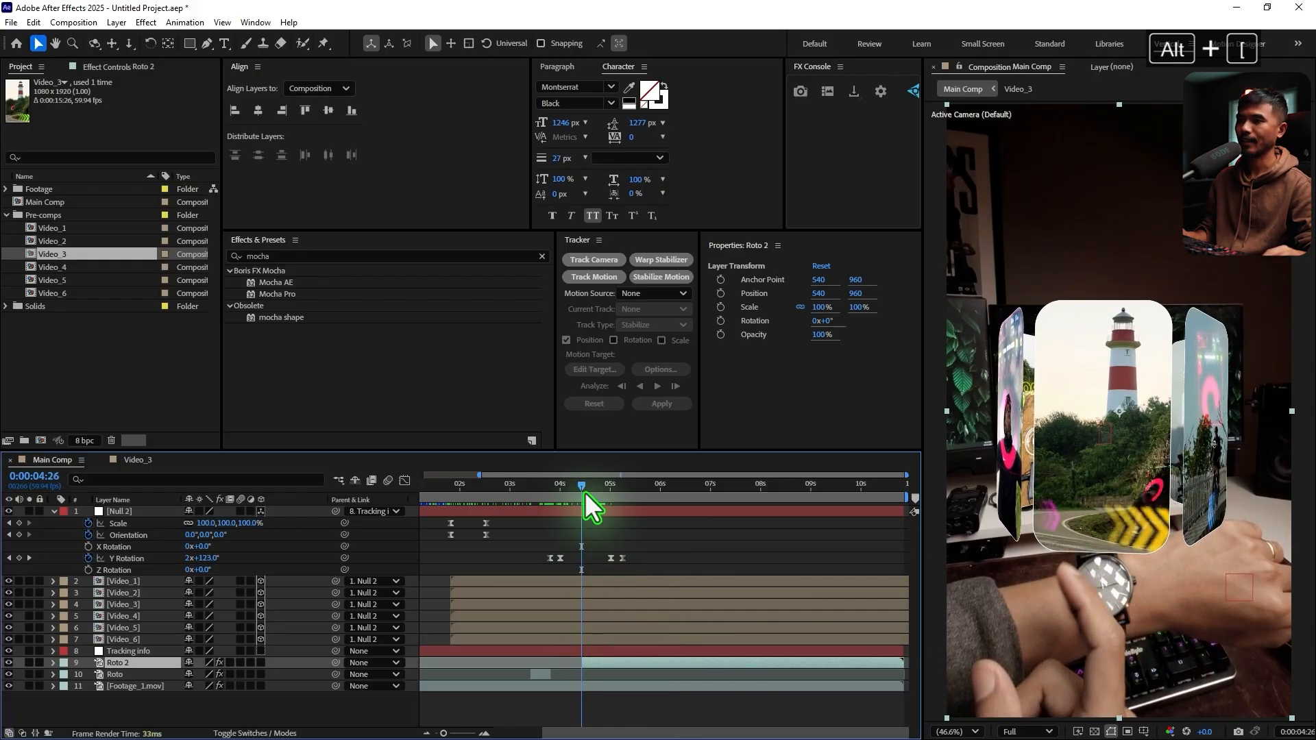
drag(586, 488, 611, 503)
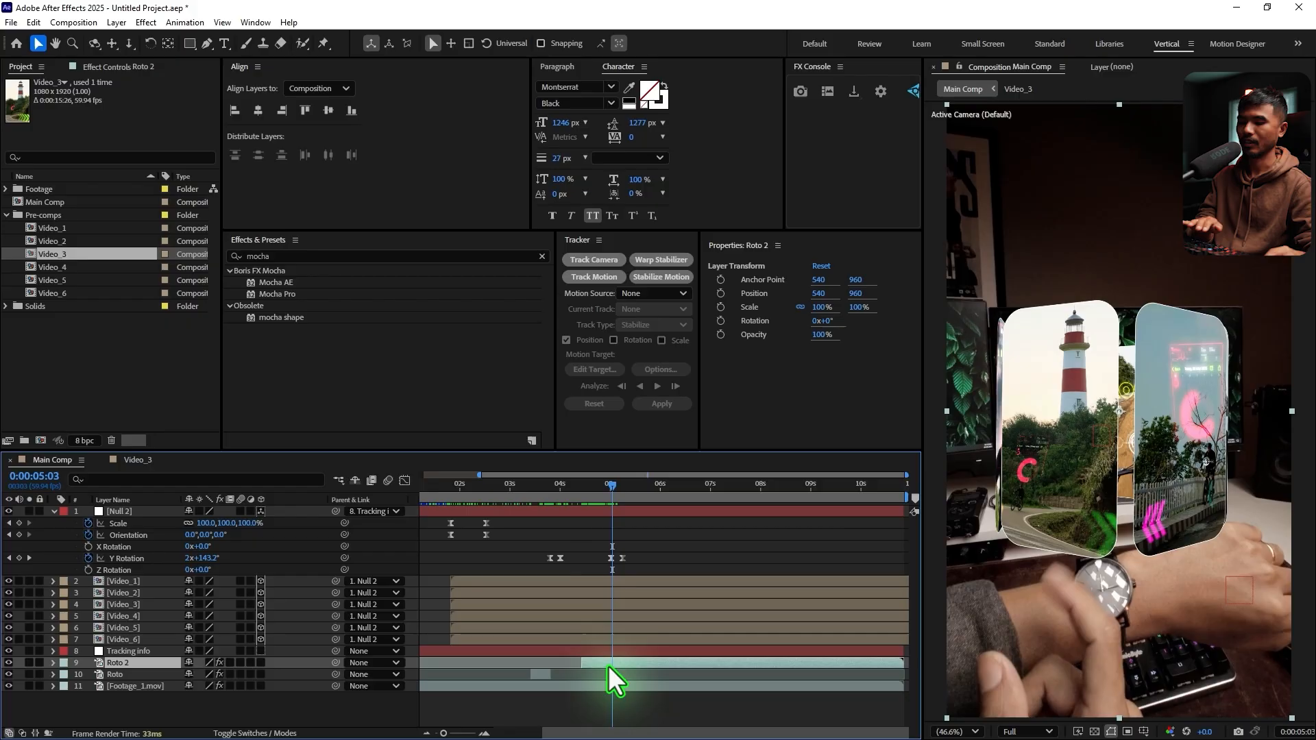
key(Page_Down)
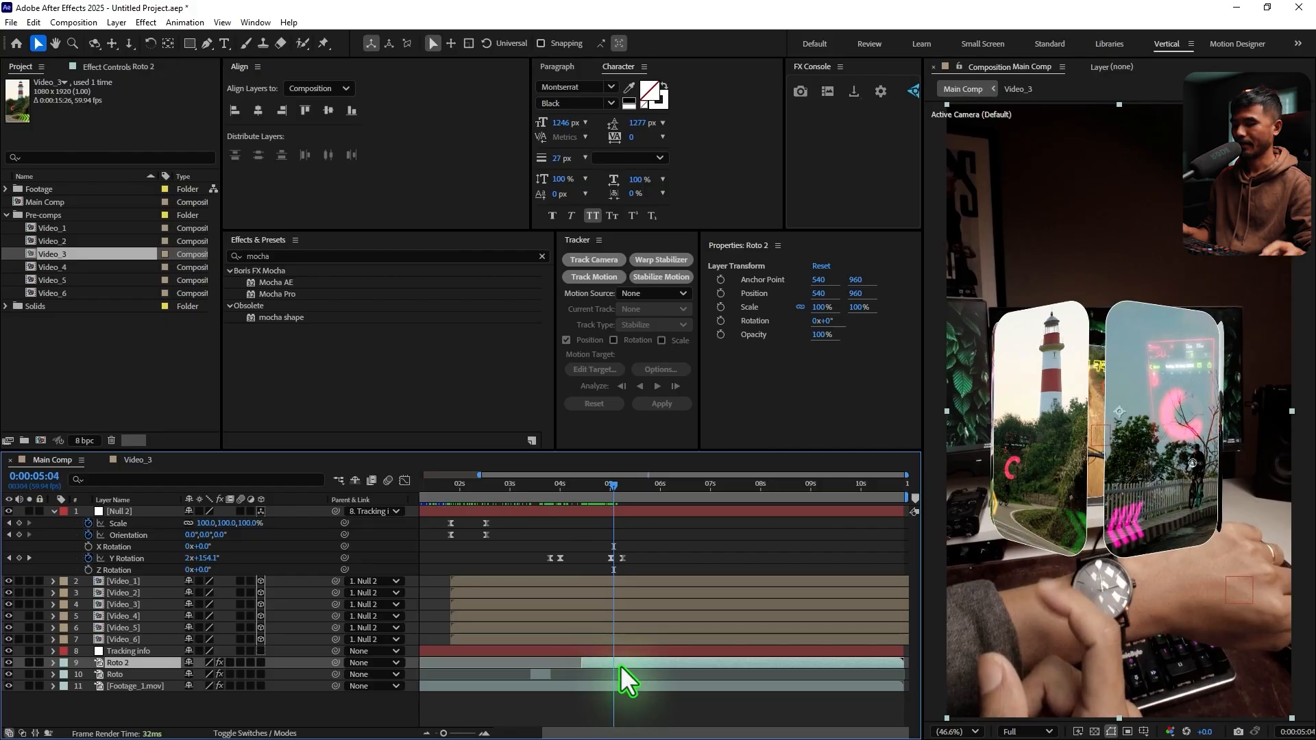
key(alt+bracketright)
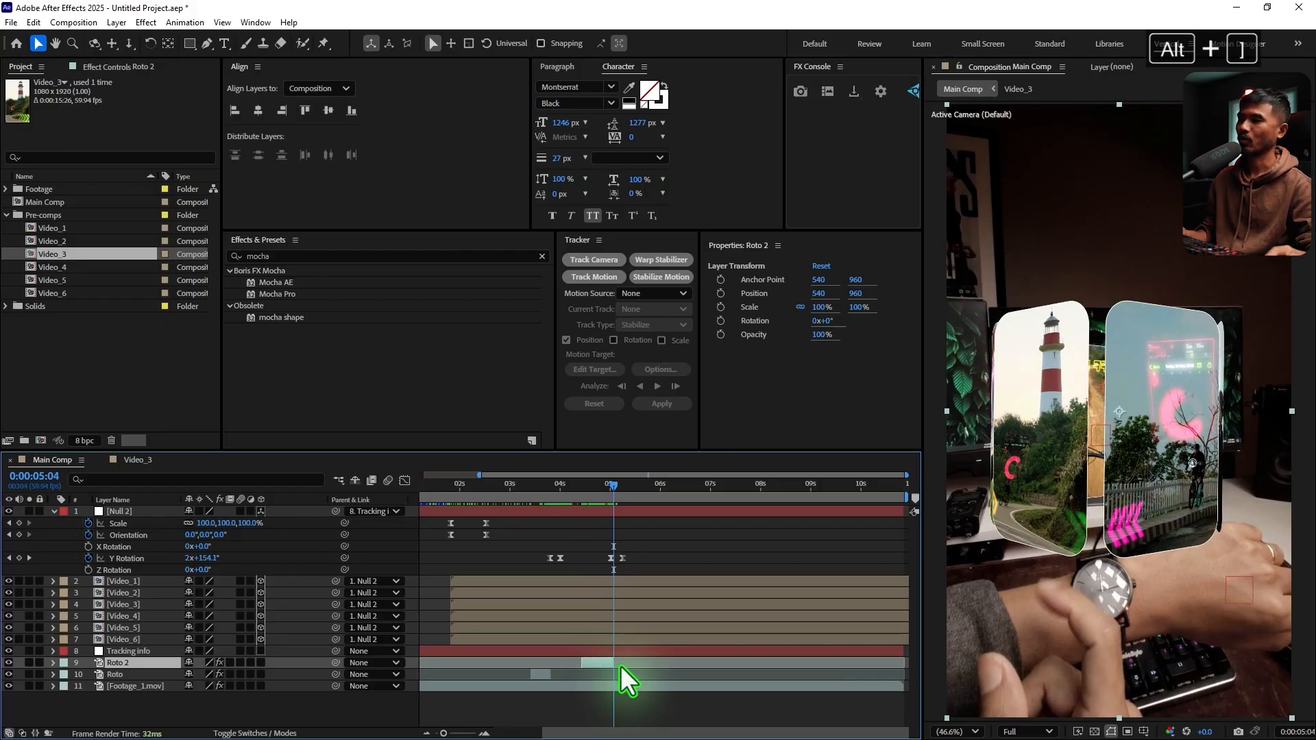
Change the label colour of both the Roto and Roto 2 layers to yellow
shift+click(134, 670)
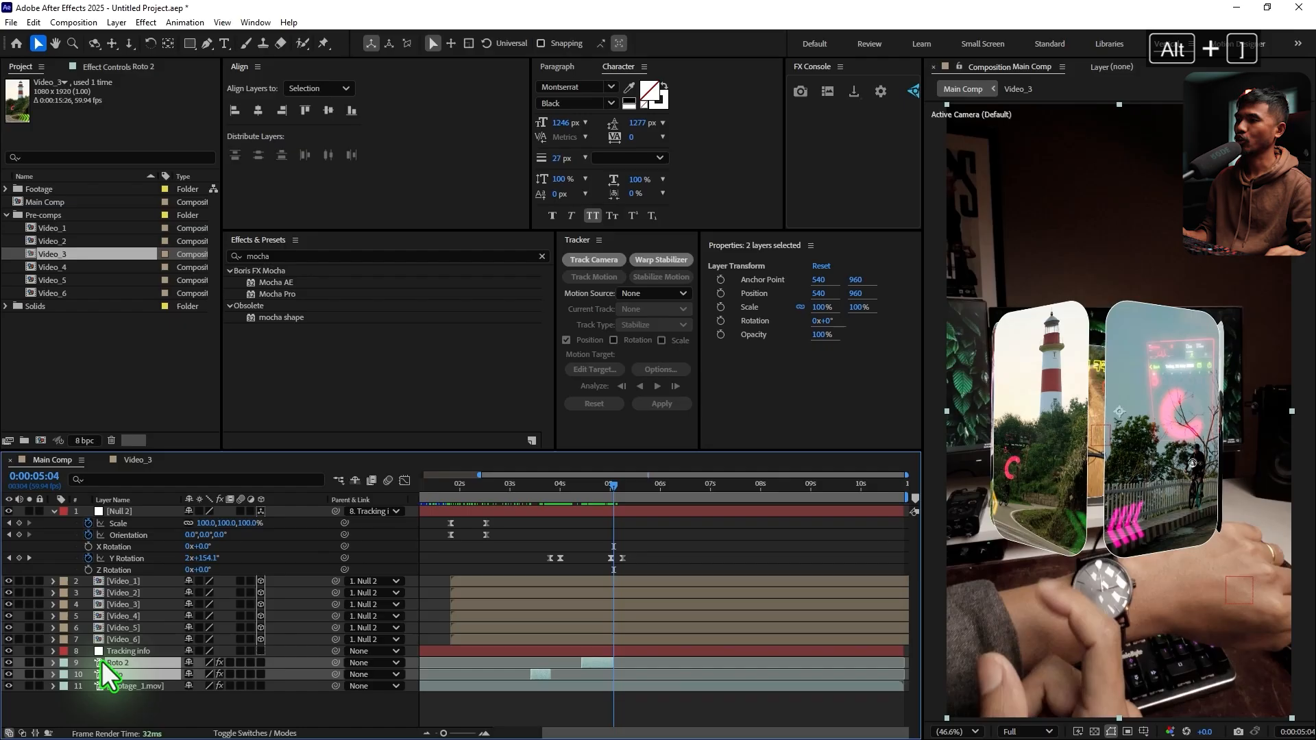
click(64, 675)
click(96, 447)
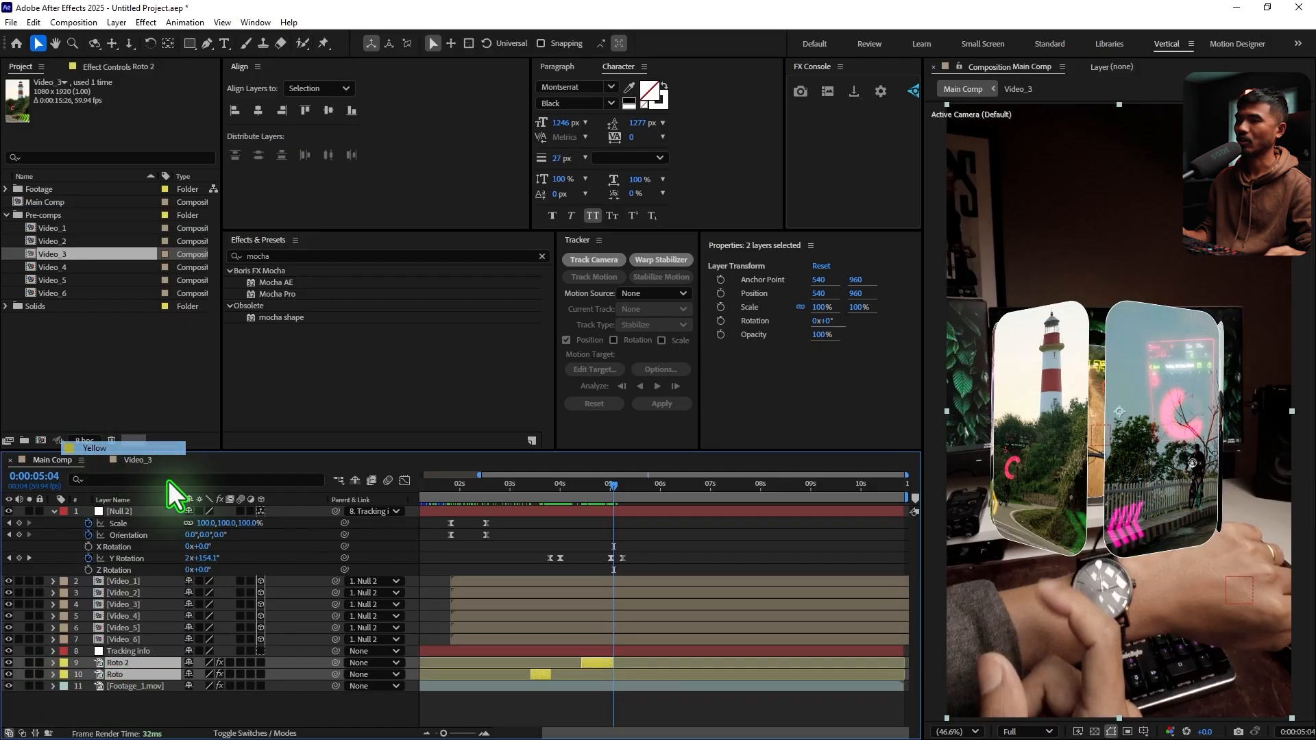
Move the Roto and Roto 2 layers above Video_1 in the layer stack and hide both of them
click(519, 484)
key(space)
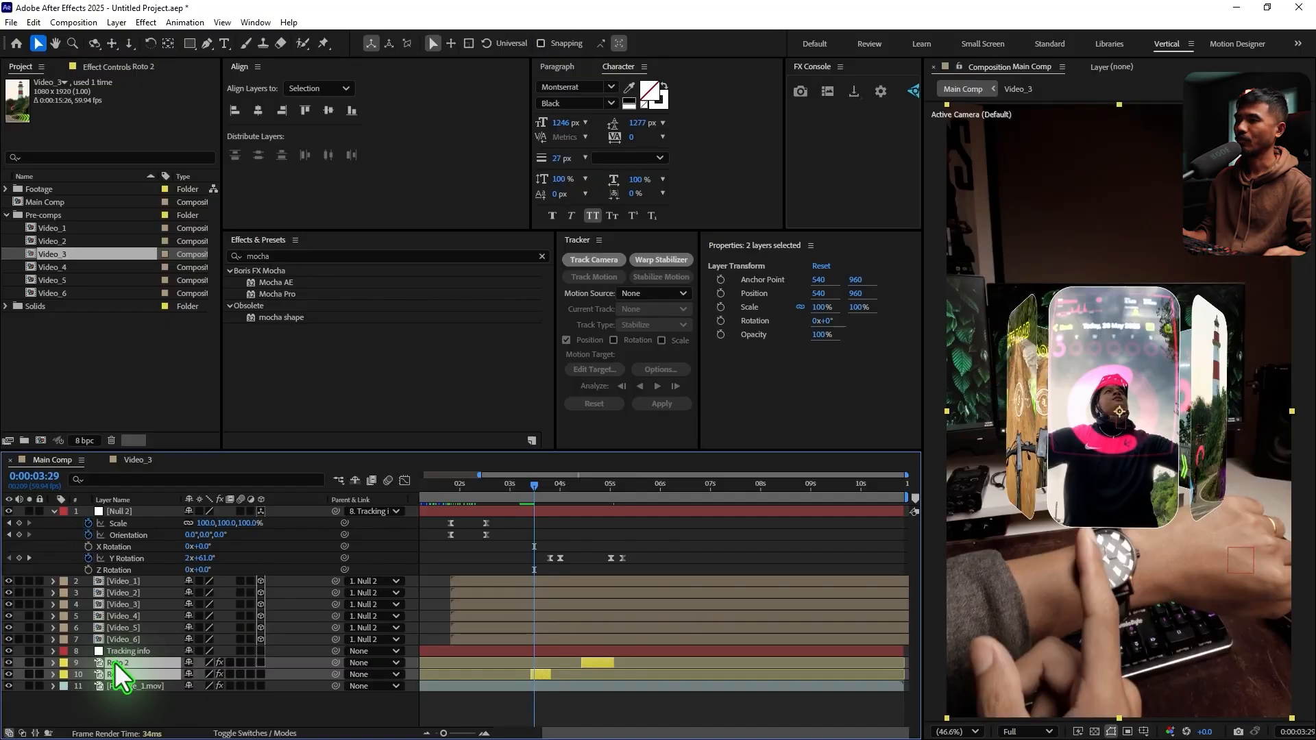
drag(113, 662, 117, 577)
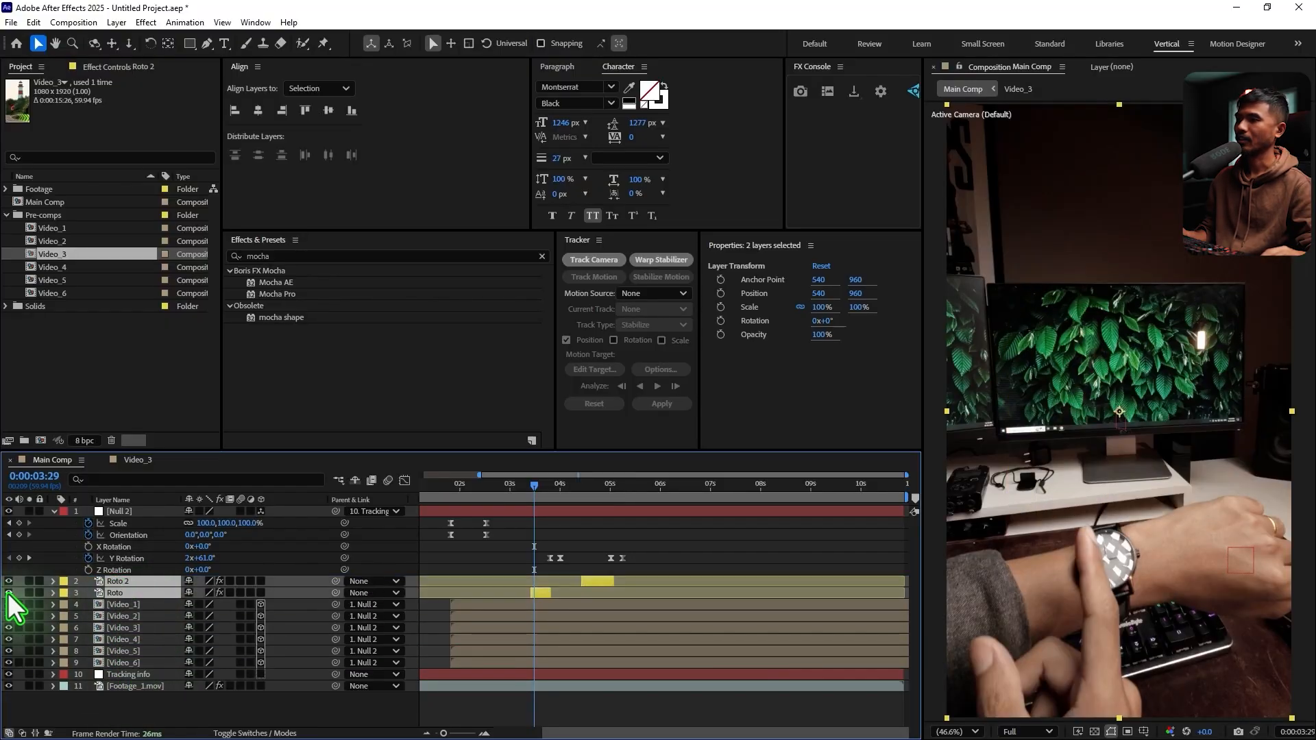
drag(8, 594, 10, 581)
click(747, 544)
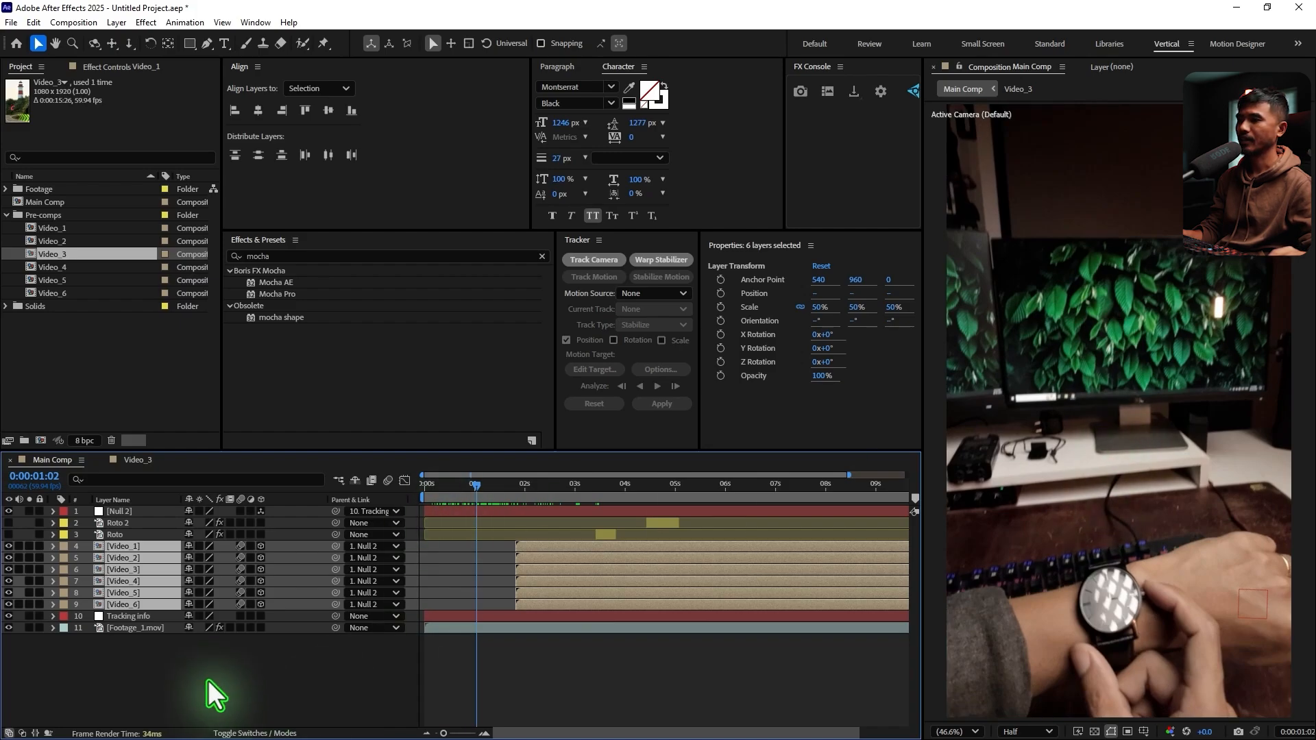
click(211, 690)
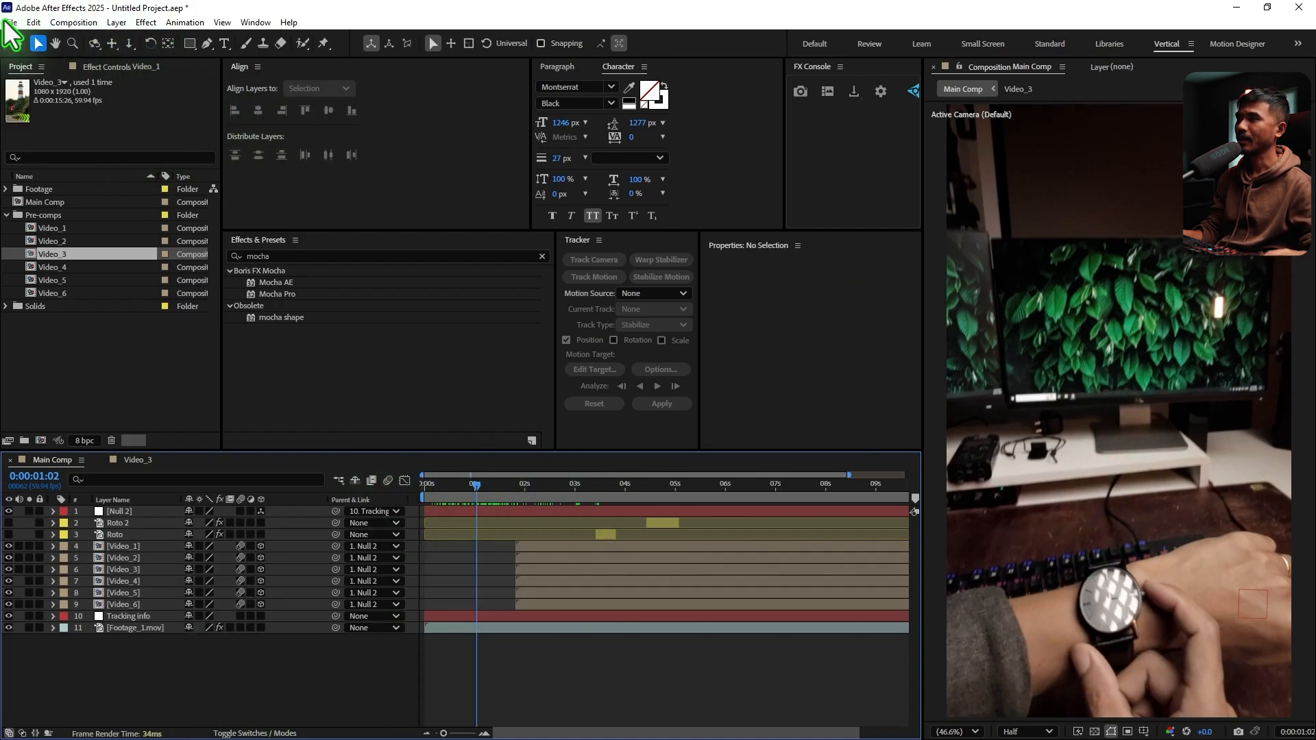
Create a new composition named Watch UI at 800 x 800 px
click(69, 22)
click(102, 56)
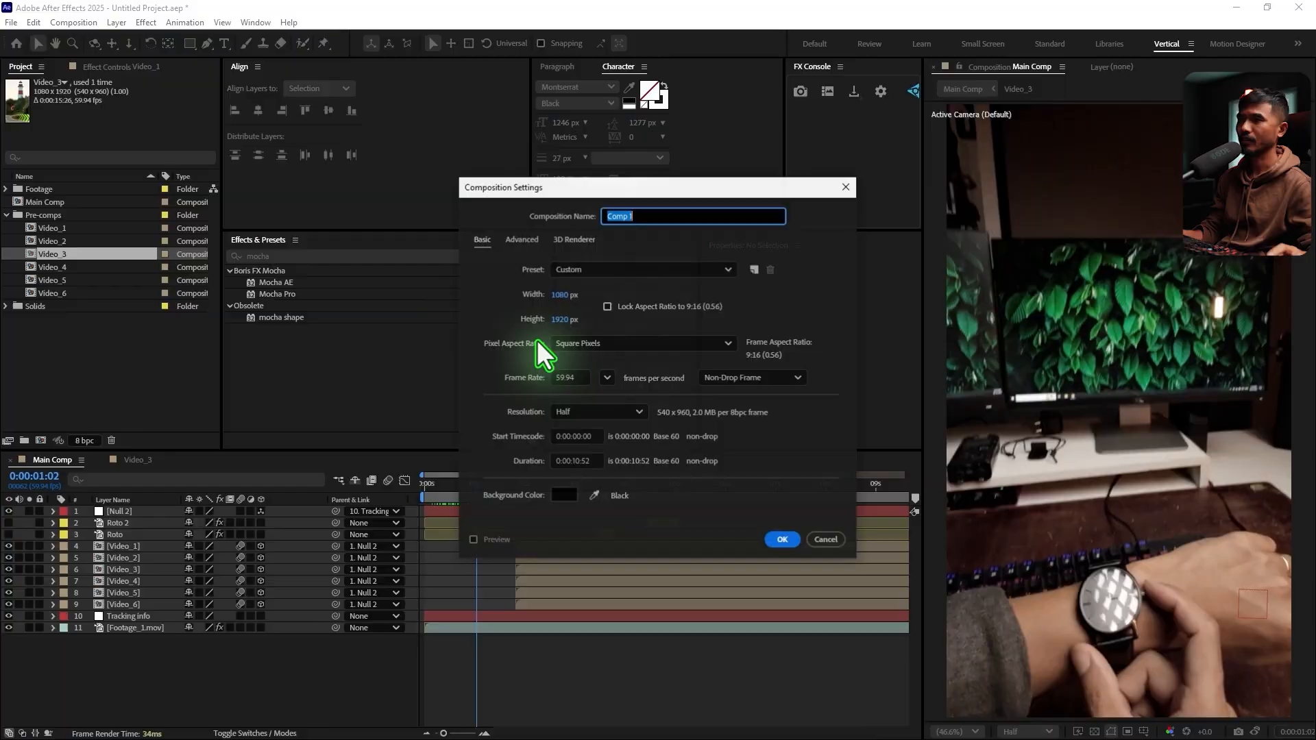
text(Watch UI)
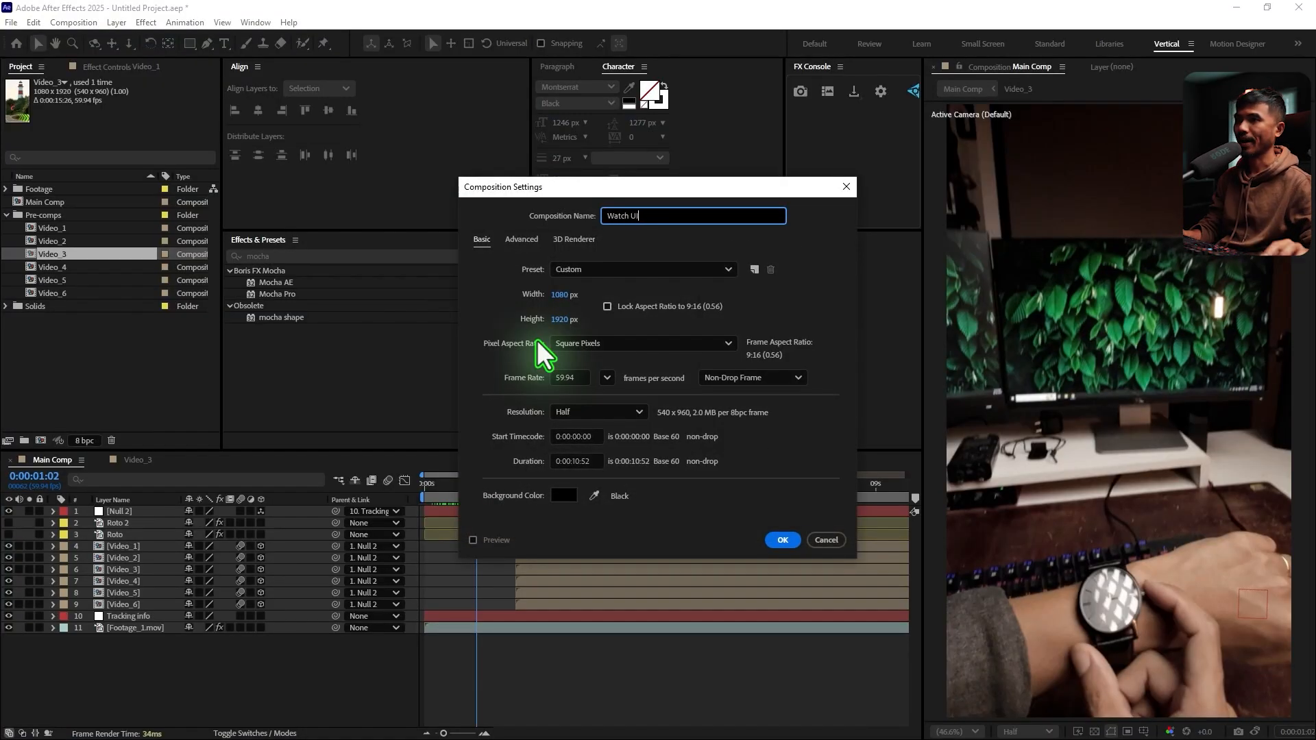
click(559, 294)
text(800)
click(571, 318)
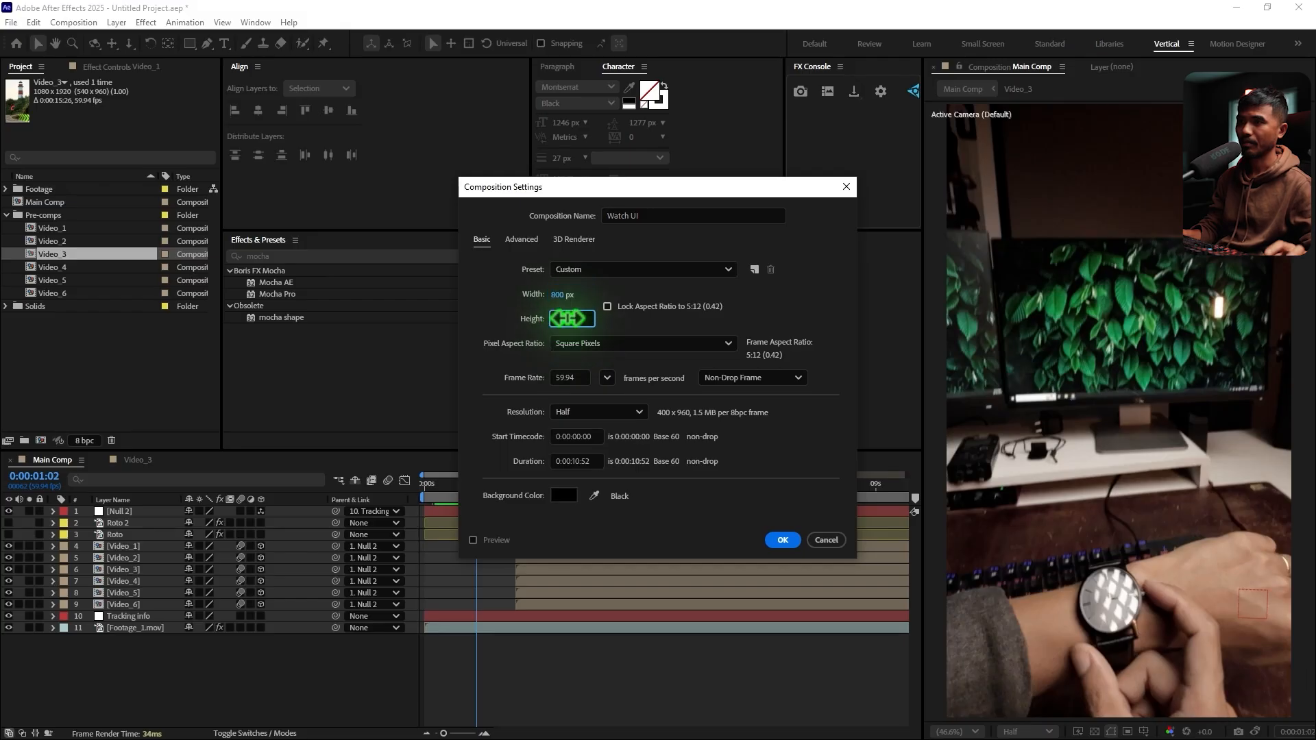
key(Return)
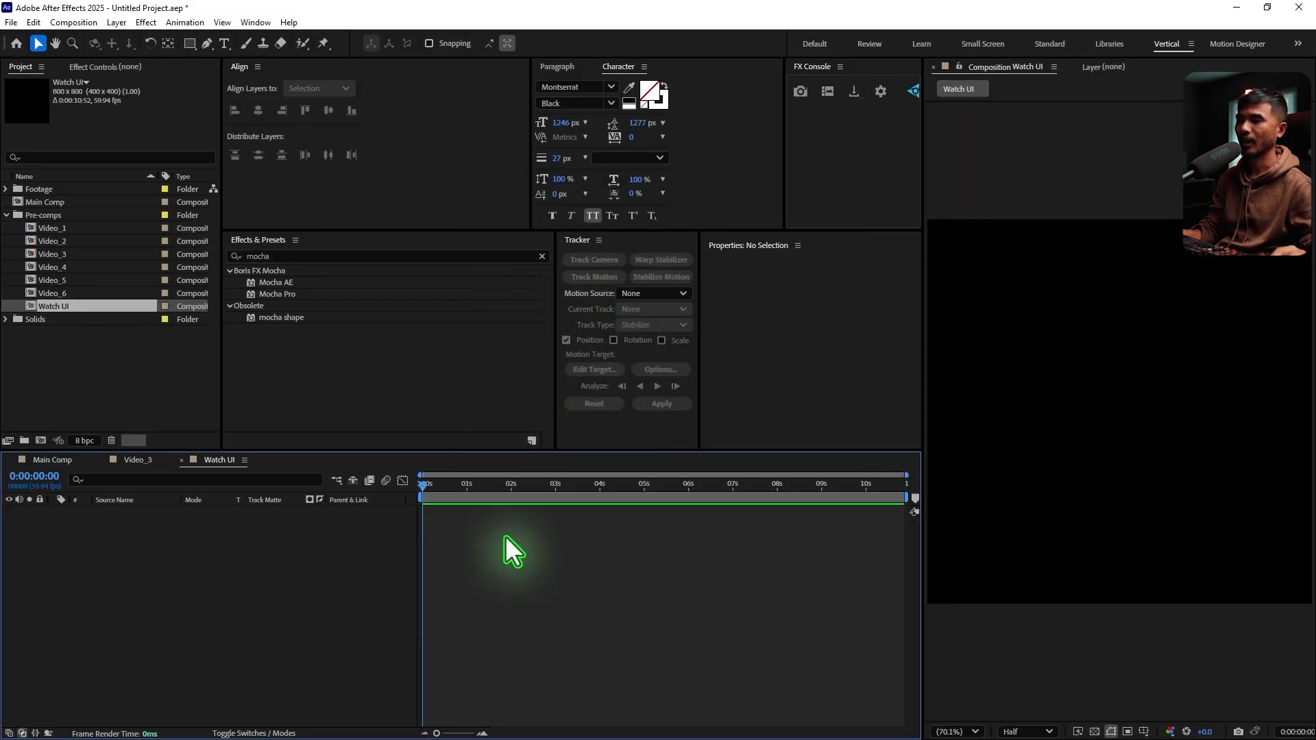
Draw a rectangle about 764 x 754 px filling most of the Watch UI composition and set its roundness to 100
drag(190, 43, 255, 41)
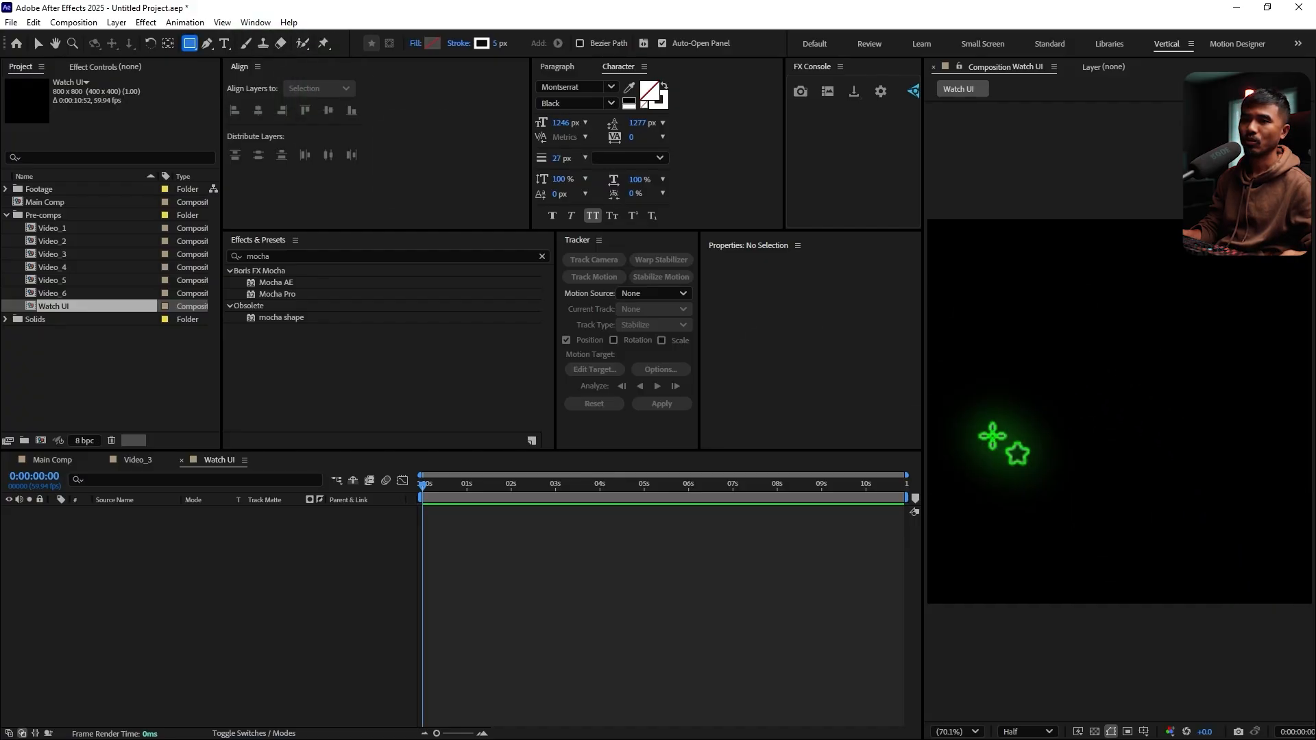
scroll(998, 411, down, 2)
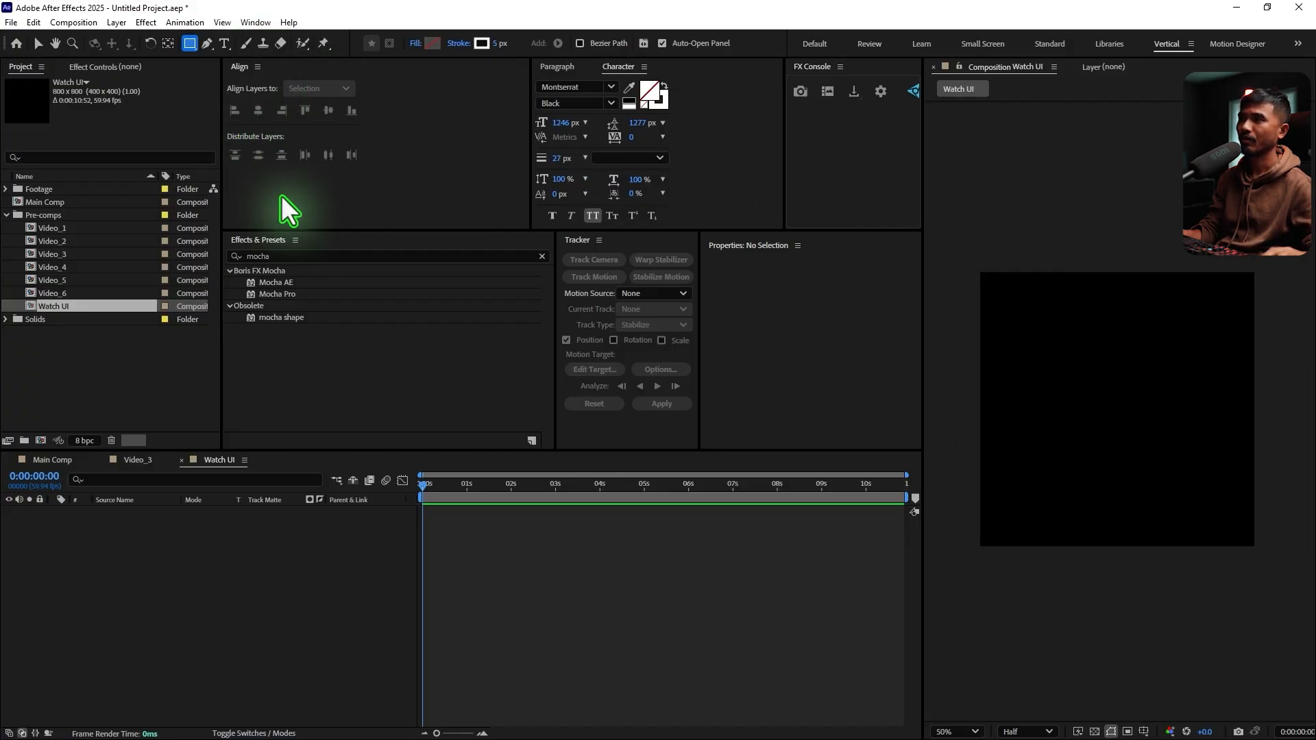
drag(987, 278, 1249, 538)
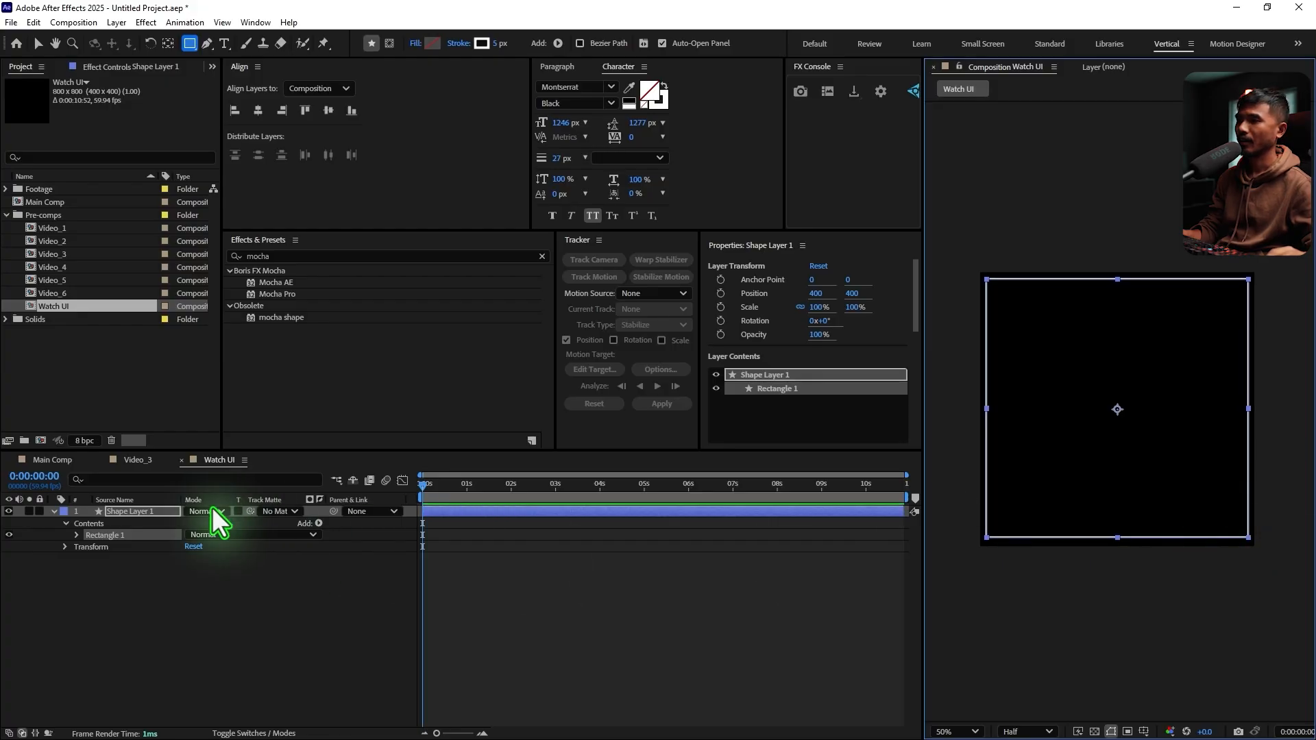
click(76, 536)
click(89, 548)
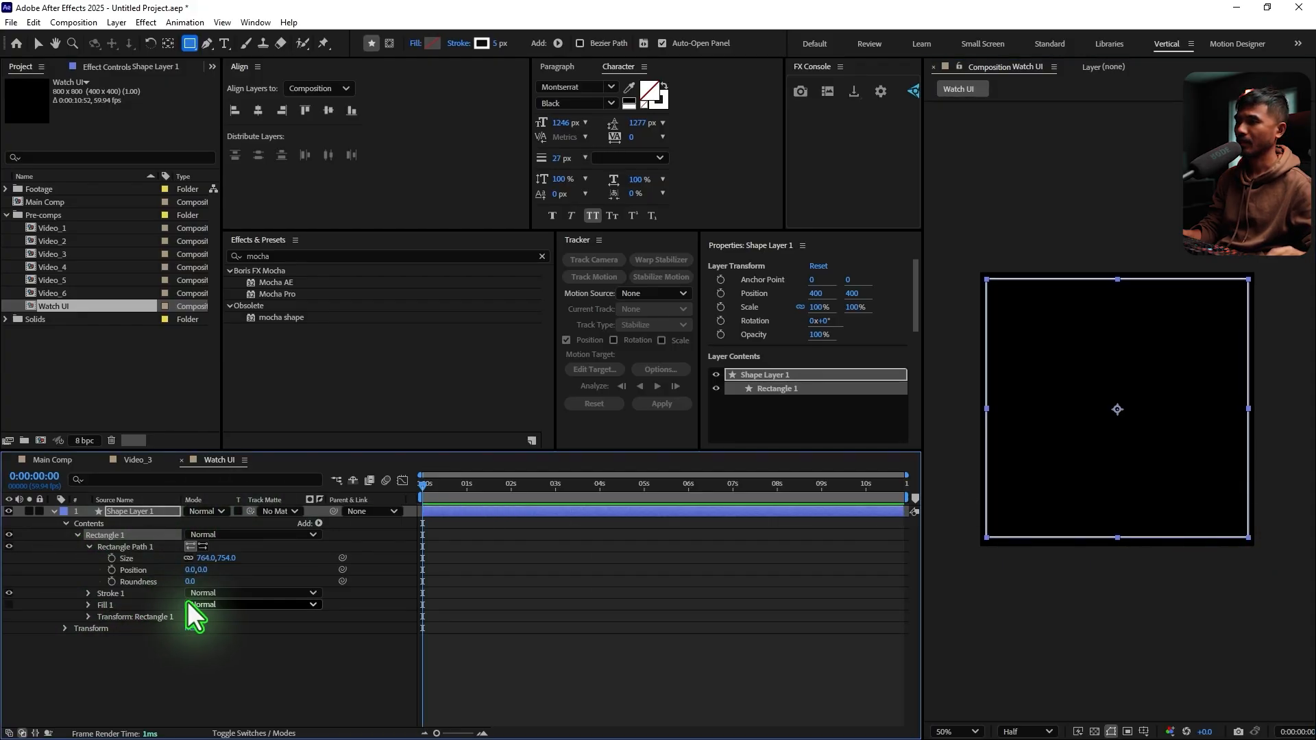
click(196, 581)
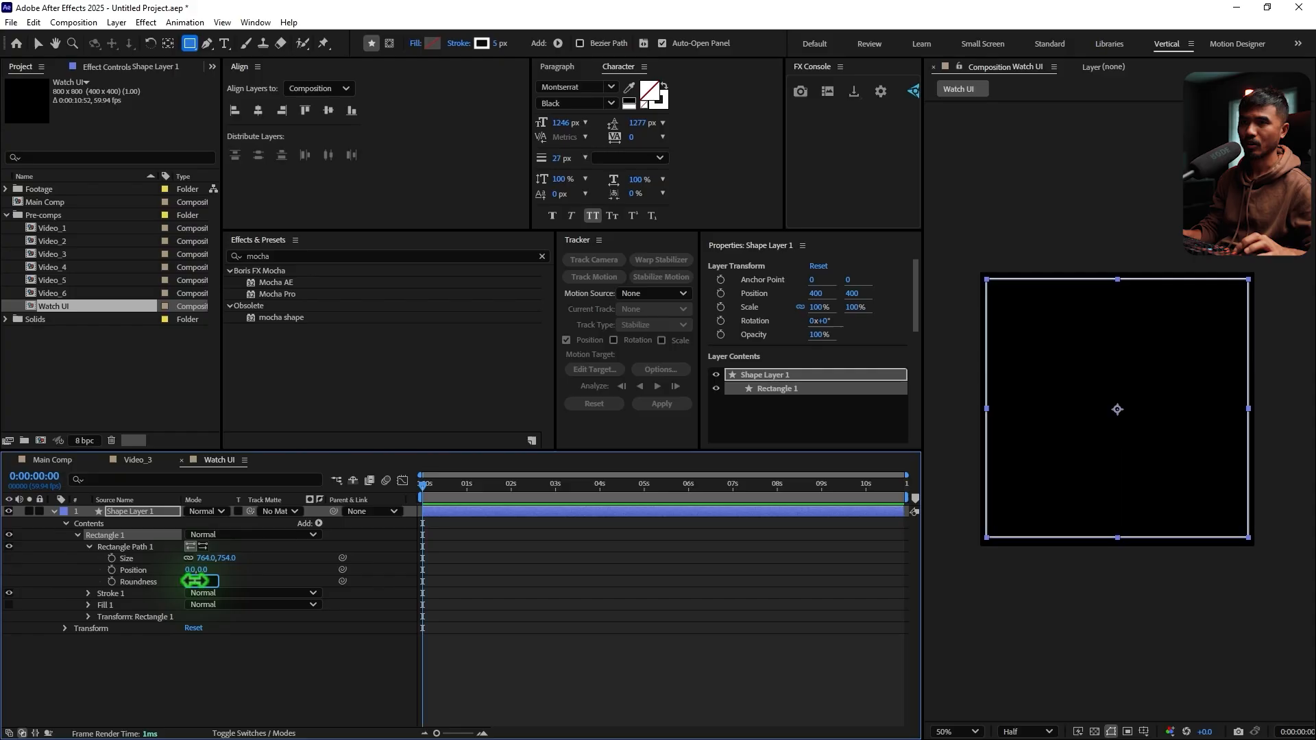
Rename the rounded rectangle's shape layer as stroke
click(135, 511)
key(Return)
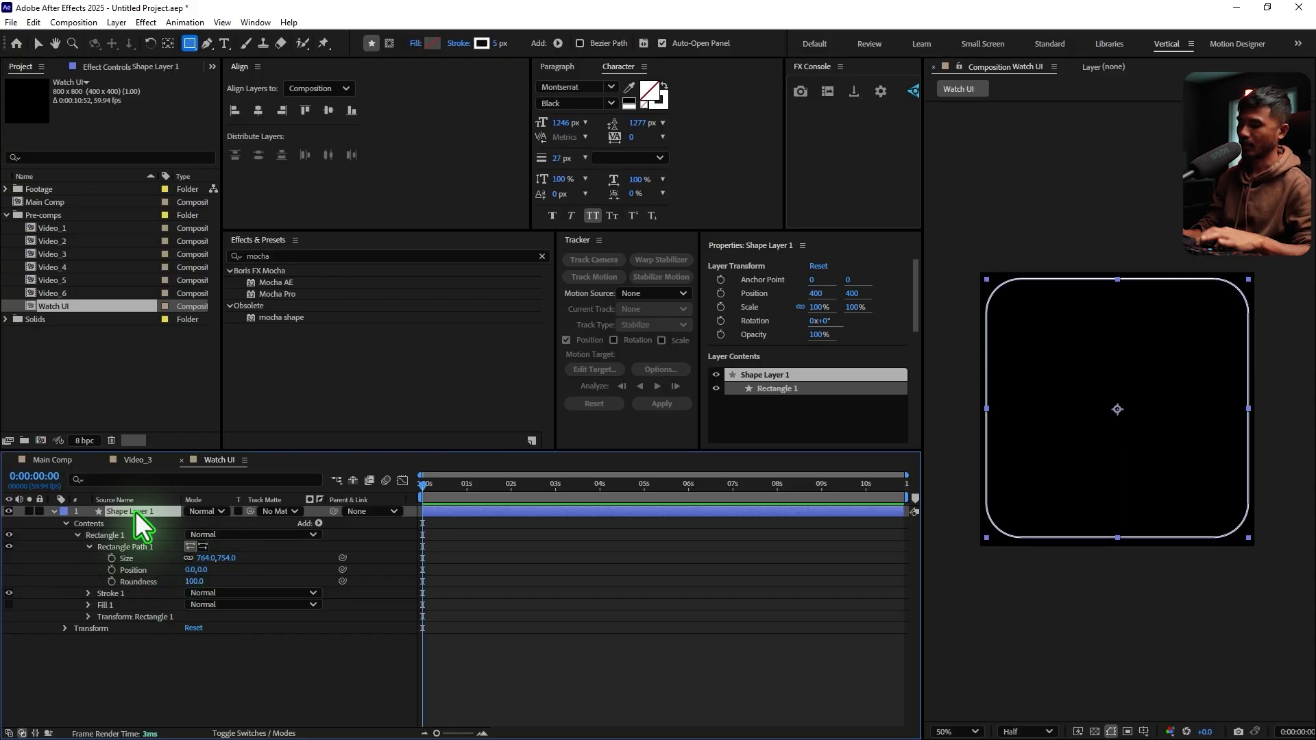
text(stroke)
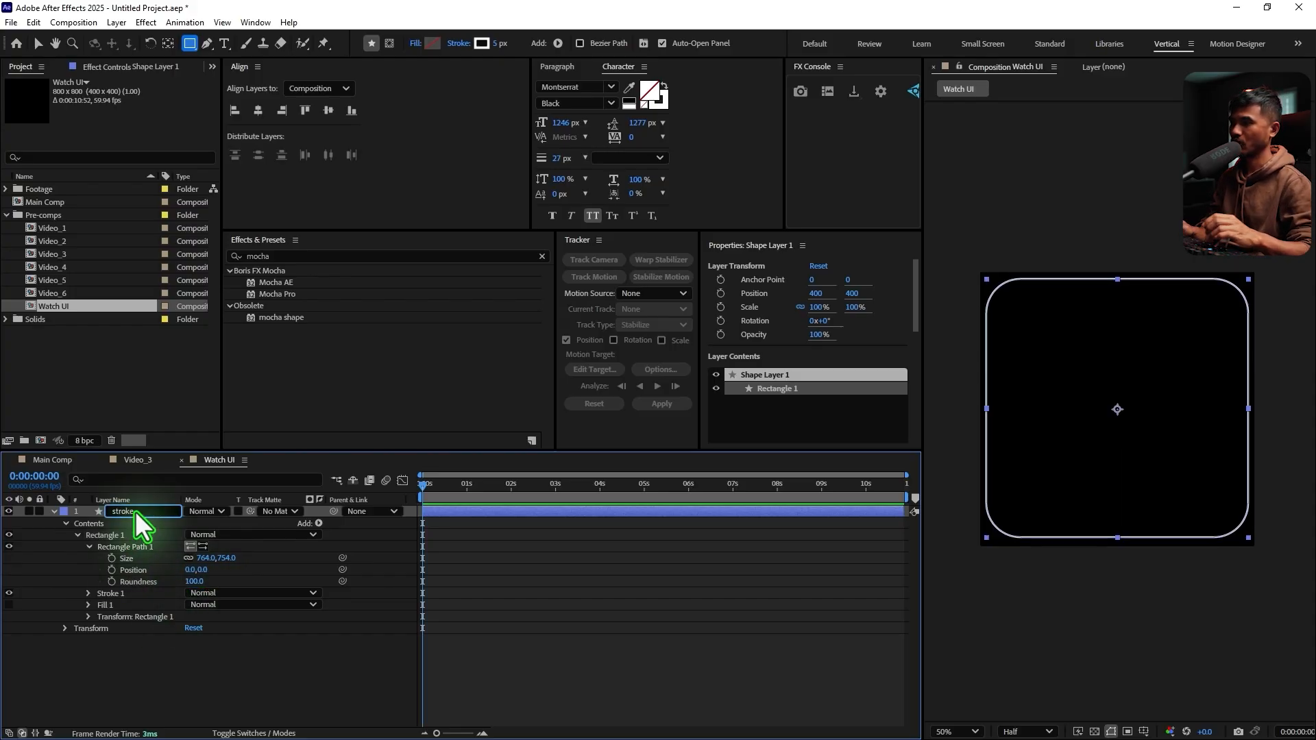
key(Return)
Duplicate the stroke layer, place the copy underneath the original and rename it fill
key(ctrl+d)
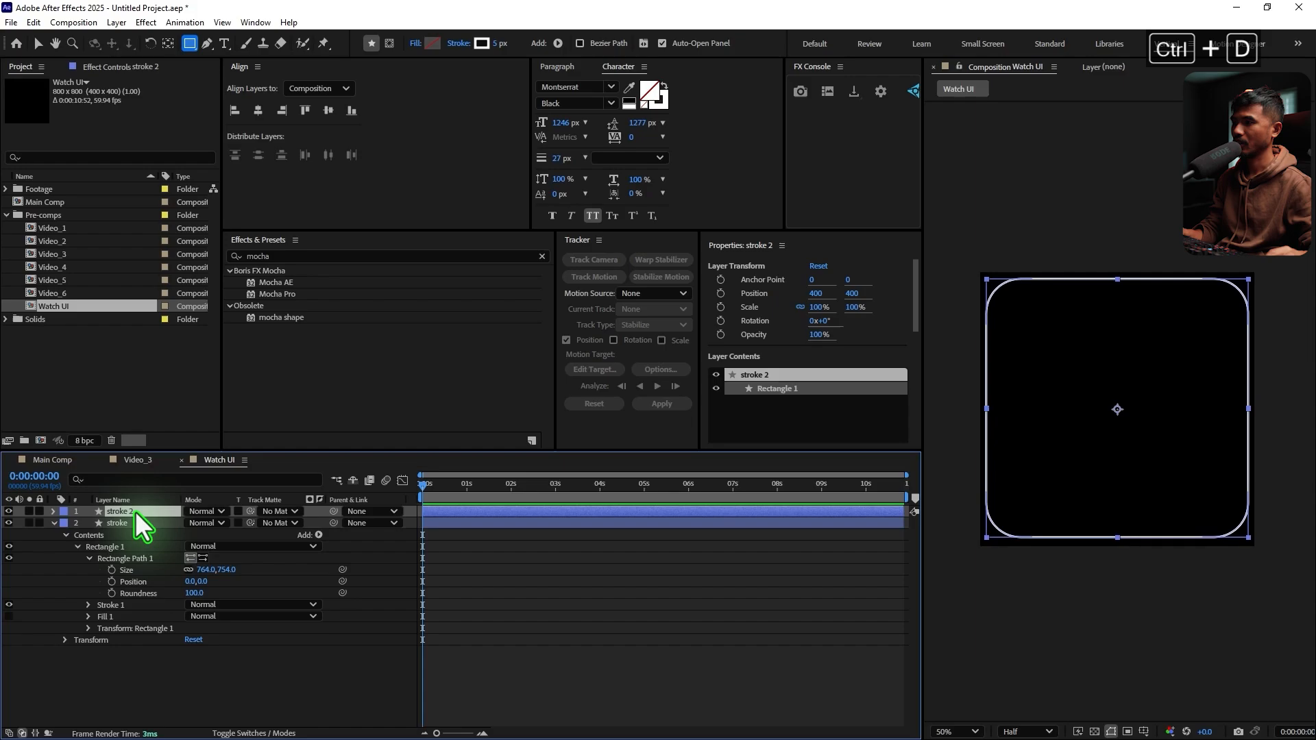
click(53, 523)
drag(137, 512, 128, 529)
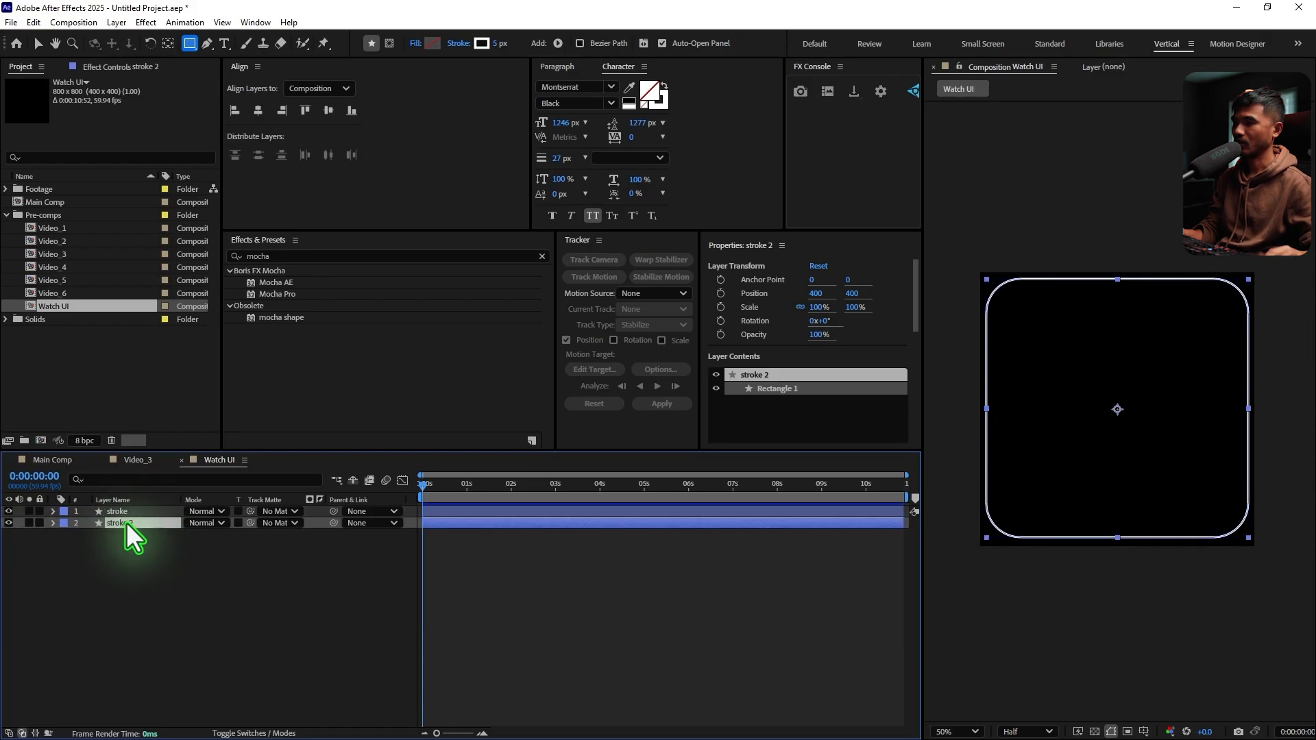
key(Return)
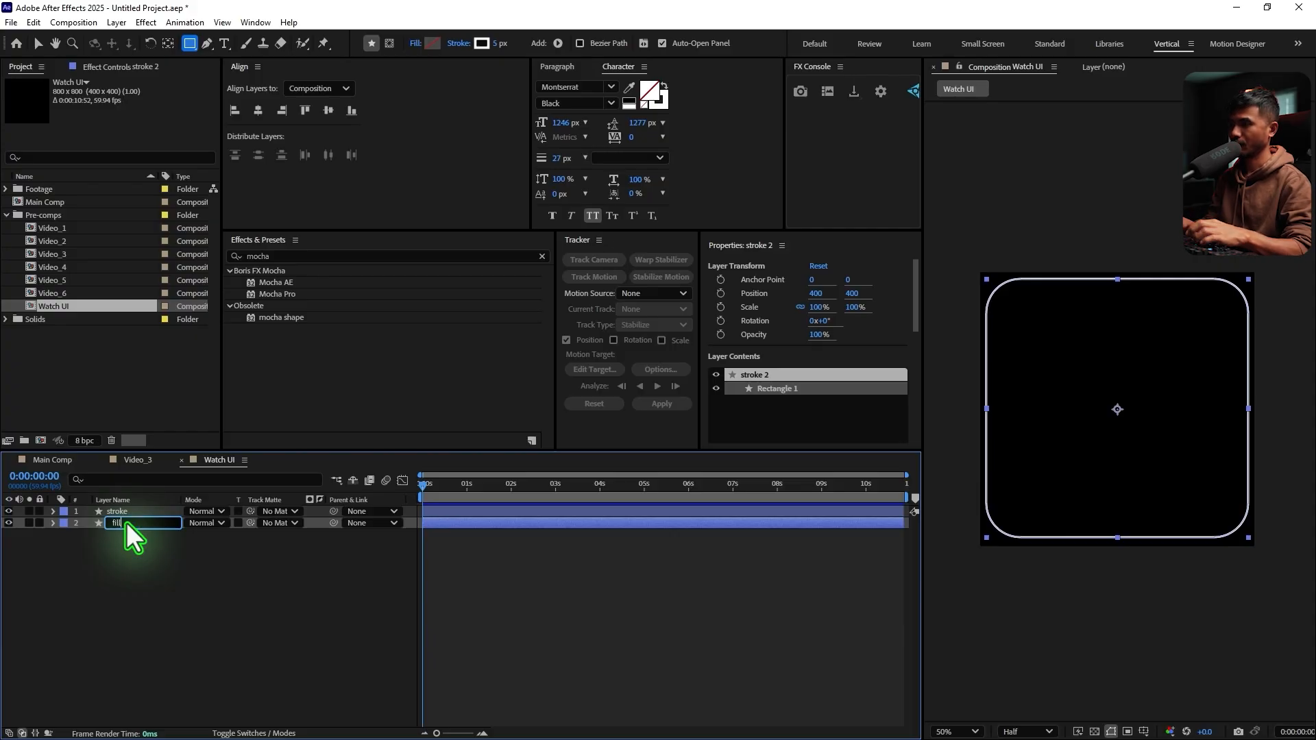
text(fill)
key(Return)
Remove the stroke from the fill layer and give it a solid dark grey fill, 4B4B4B
click(452, 44)
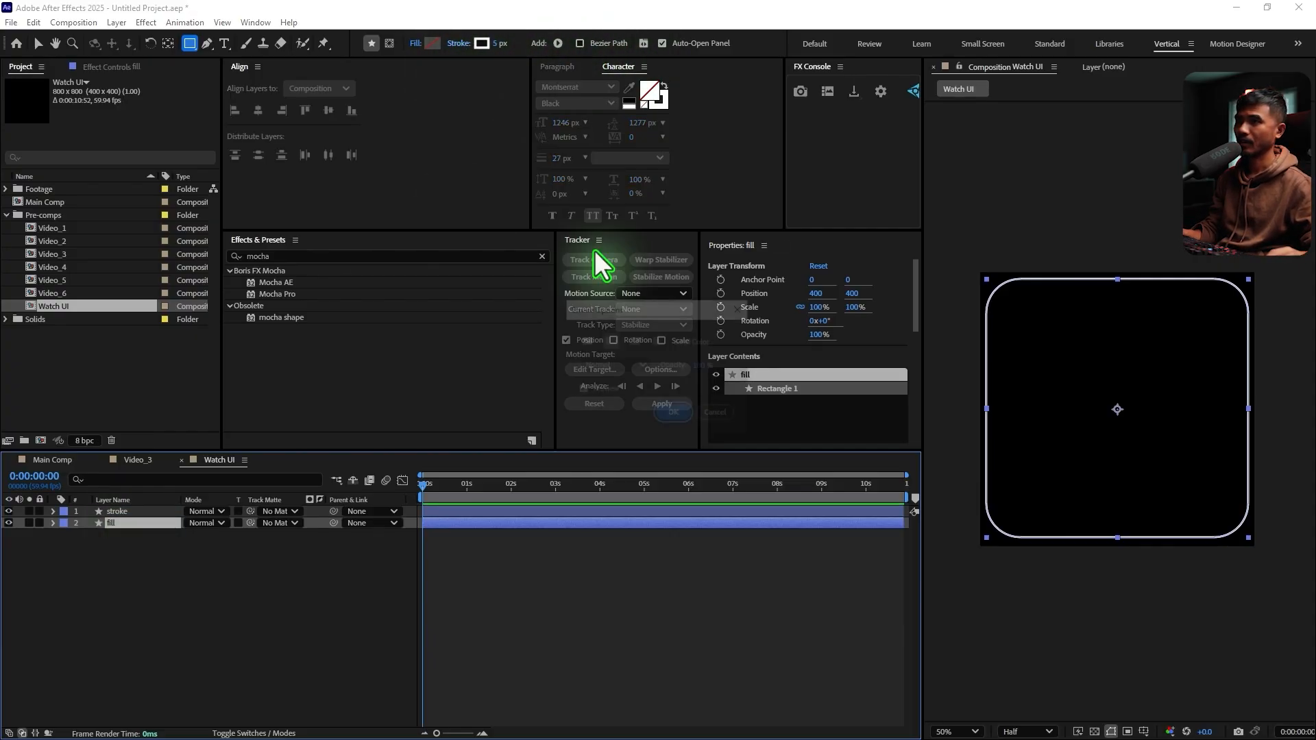
click(586, 341)
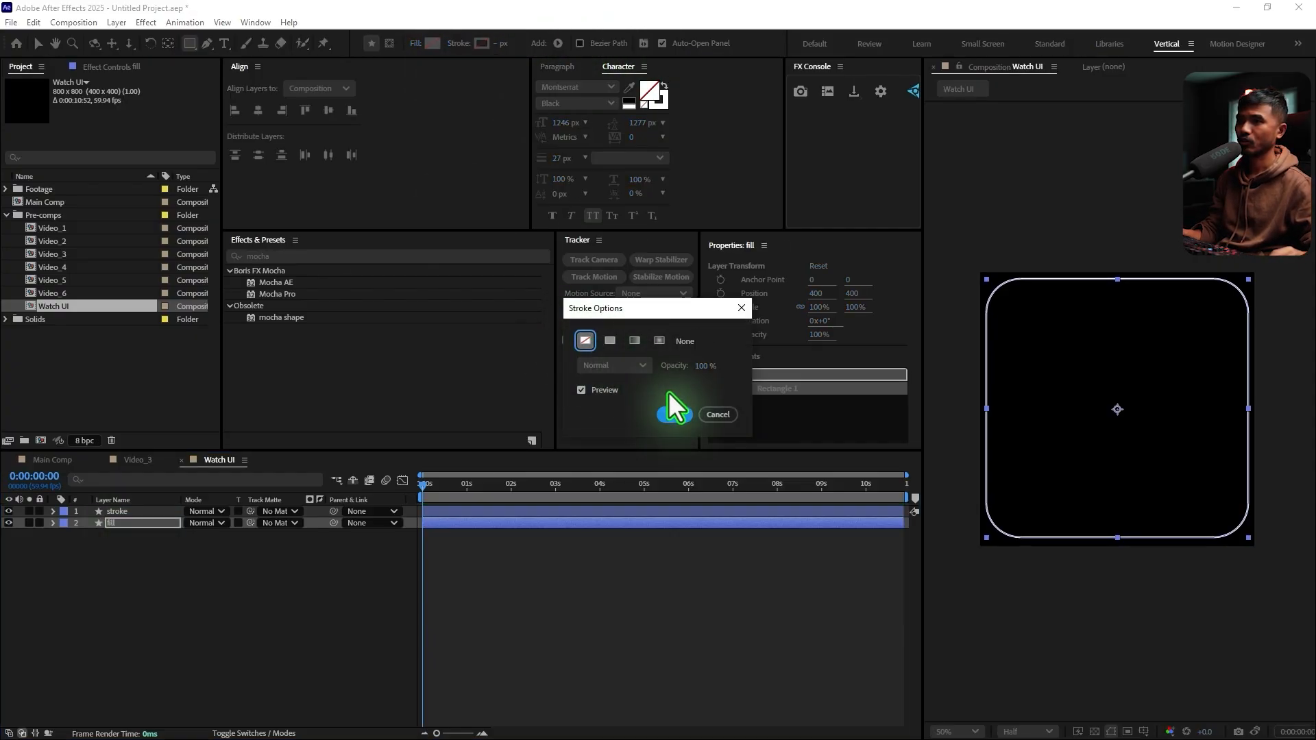
click(432, 43)
mouse_move(570, 446)
mouse_down()
mouse_move(461, 432)
mouse_move(505, 428)
mouse_move(501, 414)
mouse_up()
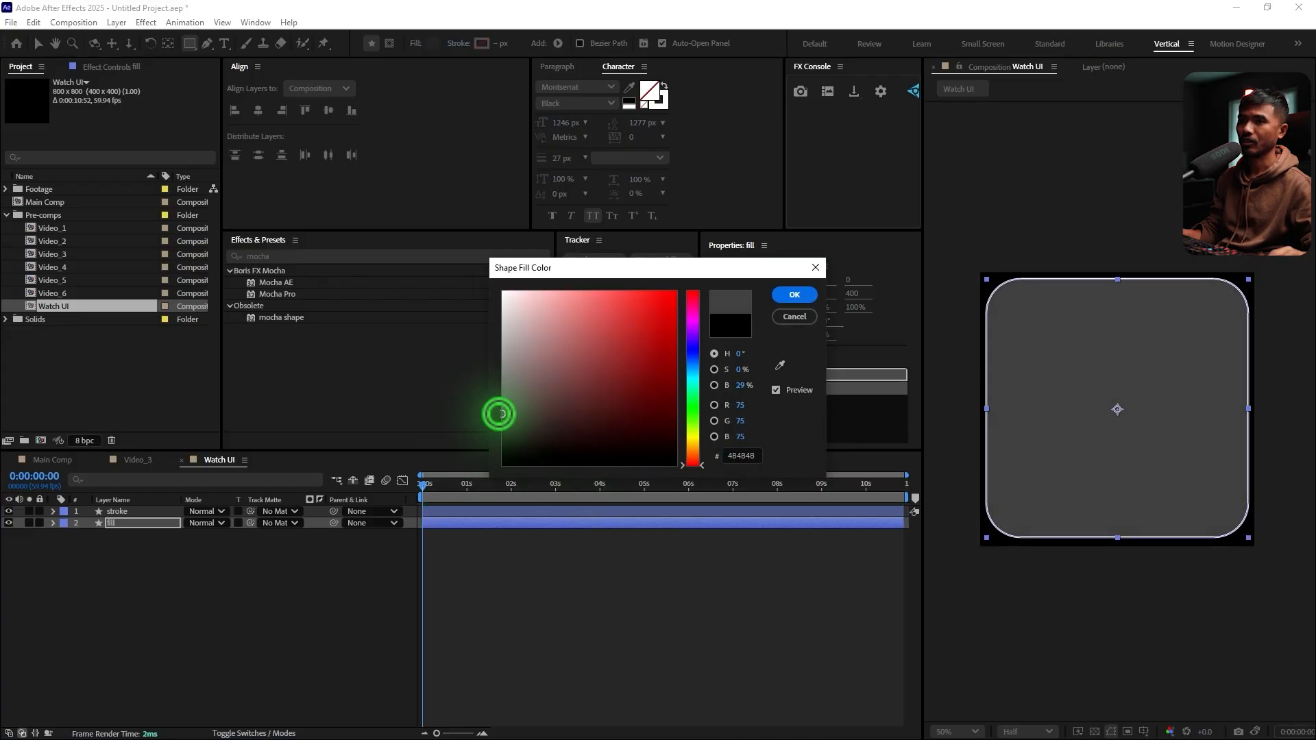
click(794, 295)
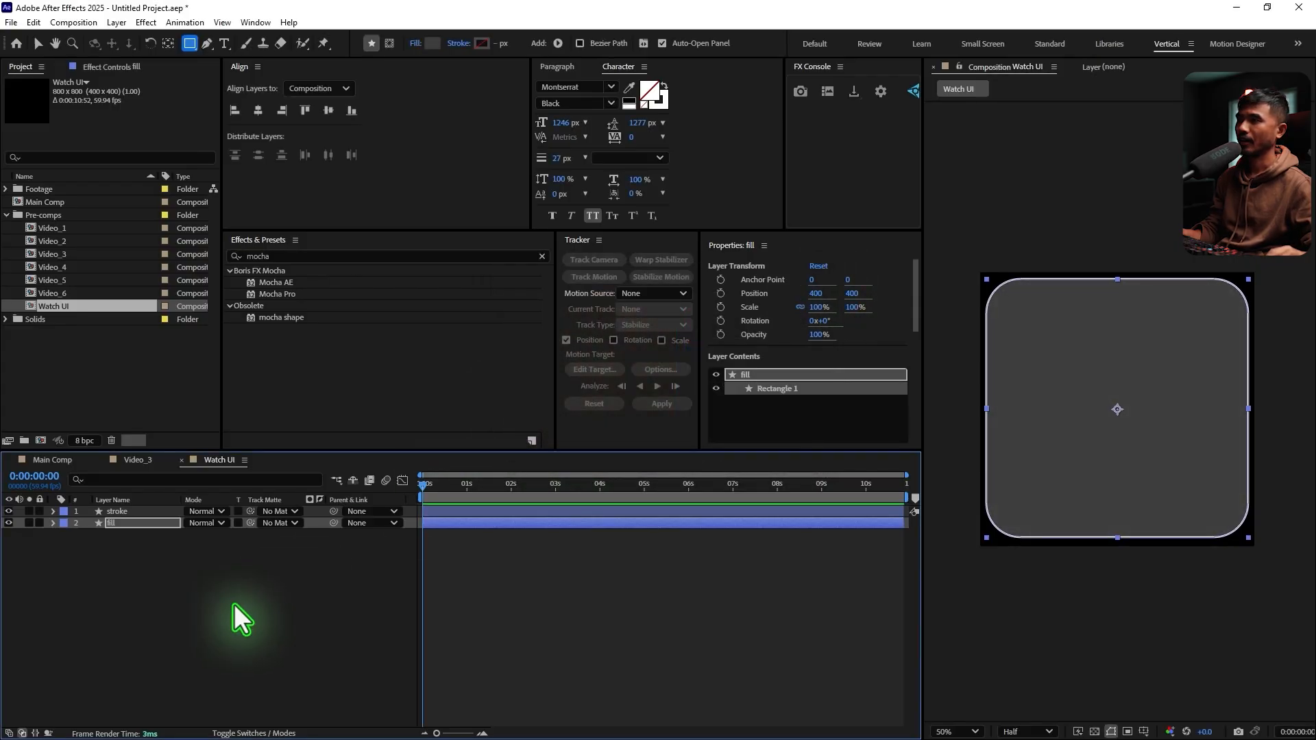
Add a text layer reading SELECT over the rounded rectangle with a font size of 131 px
click(235, 616)
key(ctrl+t)
click(1062, 404)
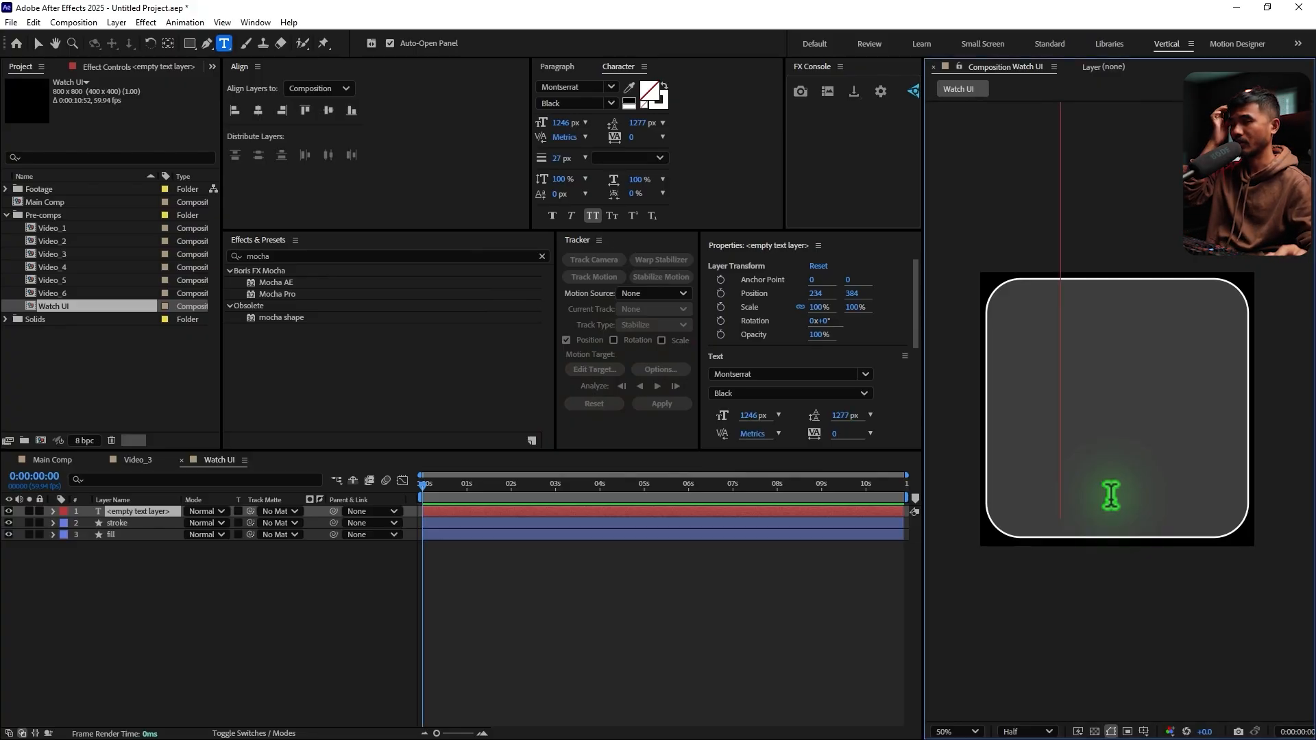
drag(561, 122, 1, 240)
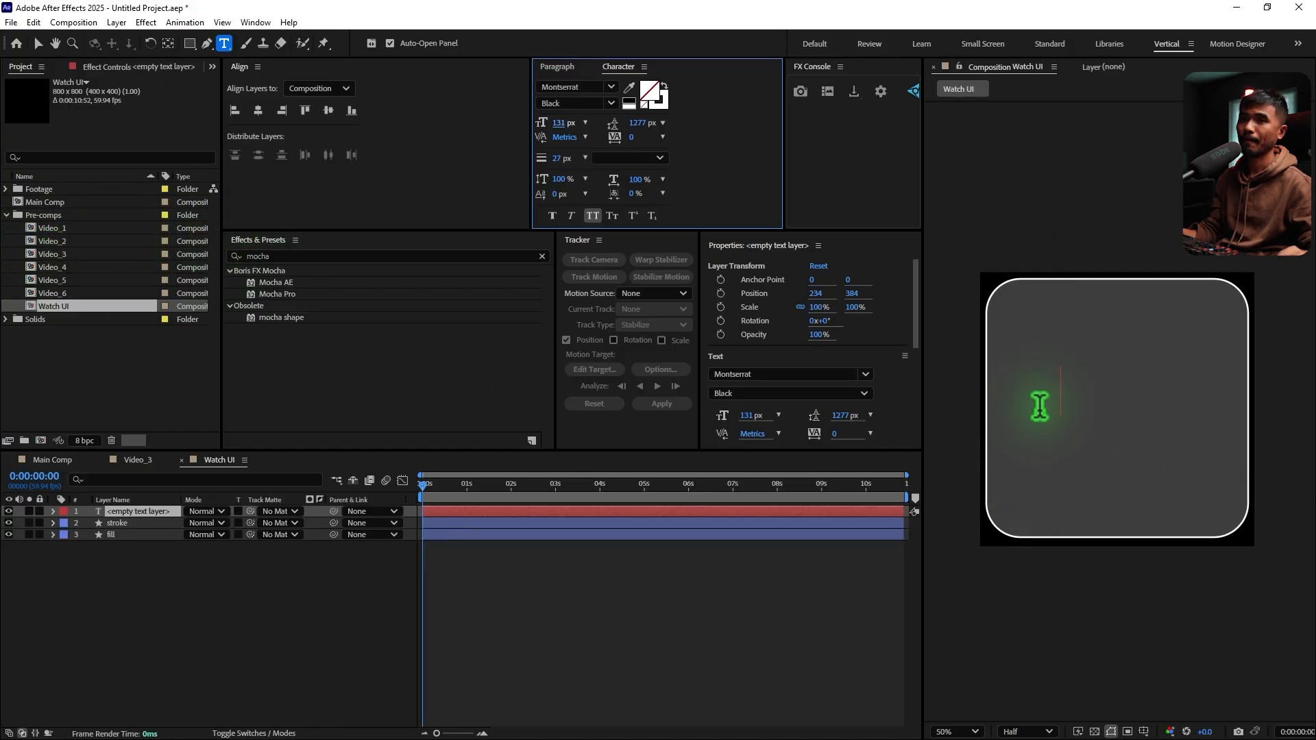
text(select)
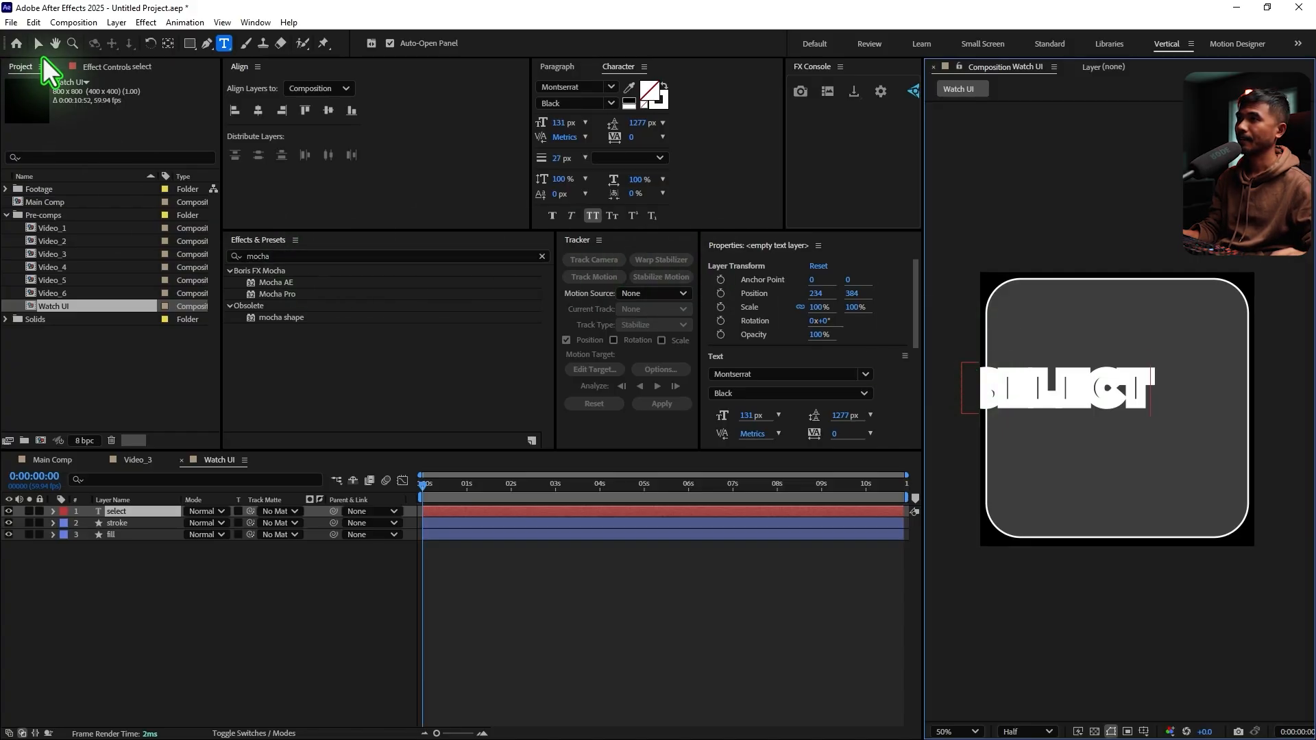
Swap the SELECT text to a white fill without stroke and centre it horizontally and vertically in the composition
click(35, 44)
click(664, 85)
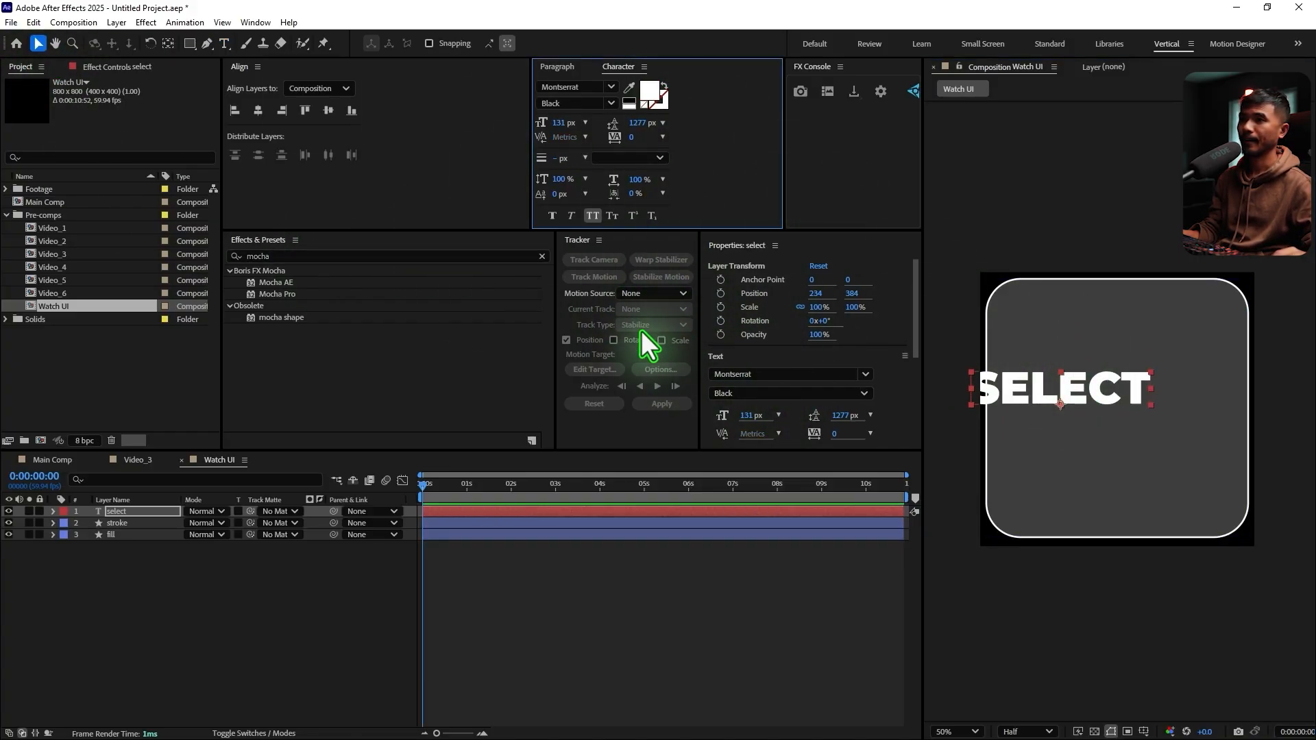
click(257, 109)
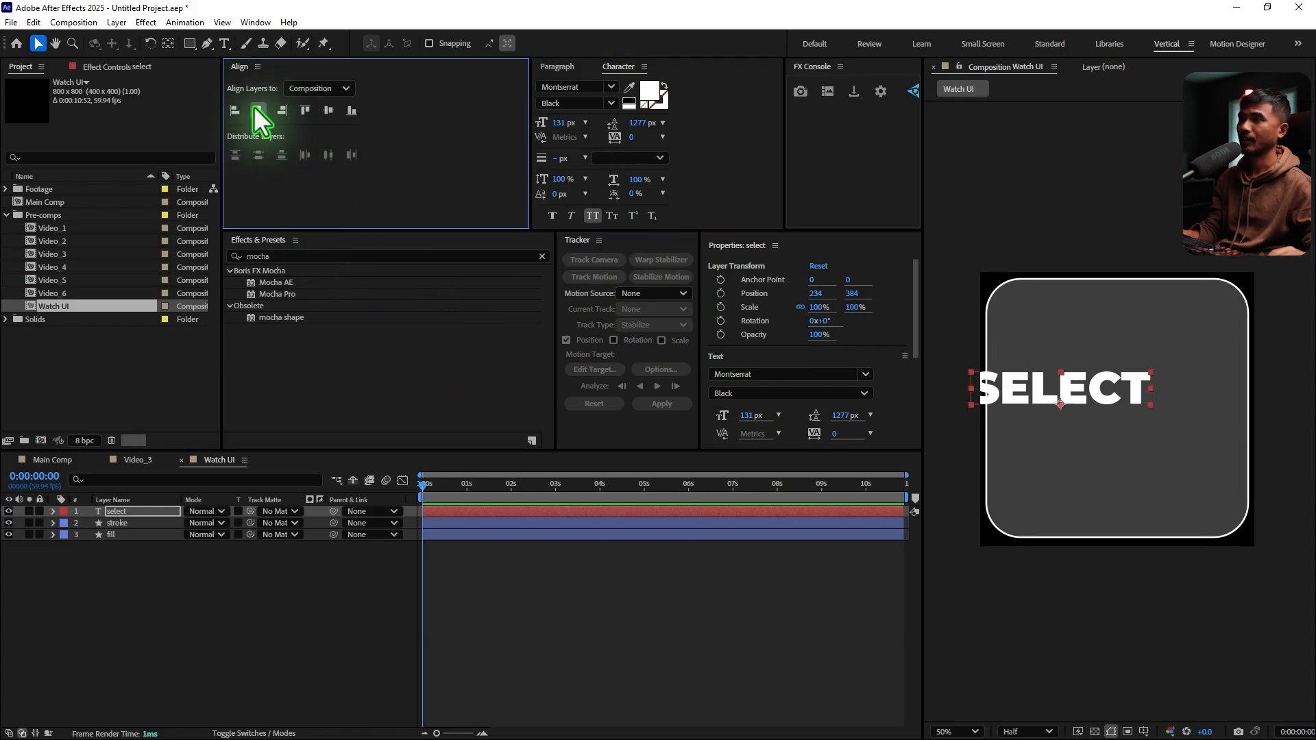
click(328, 109)
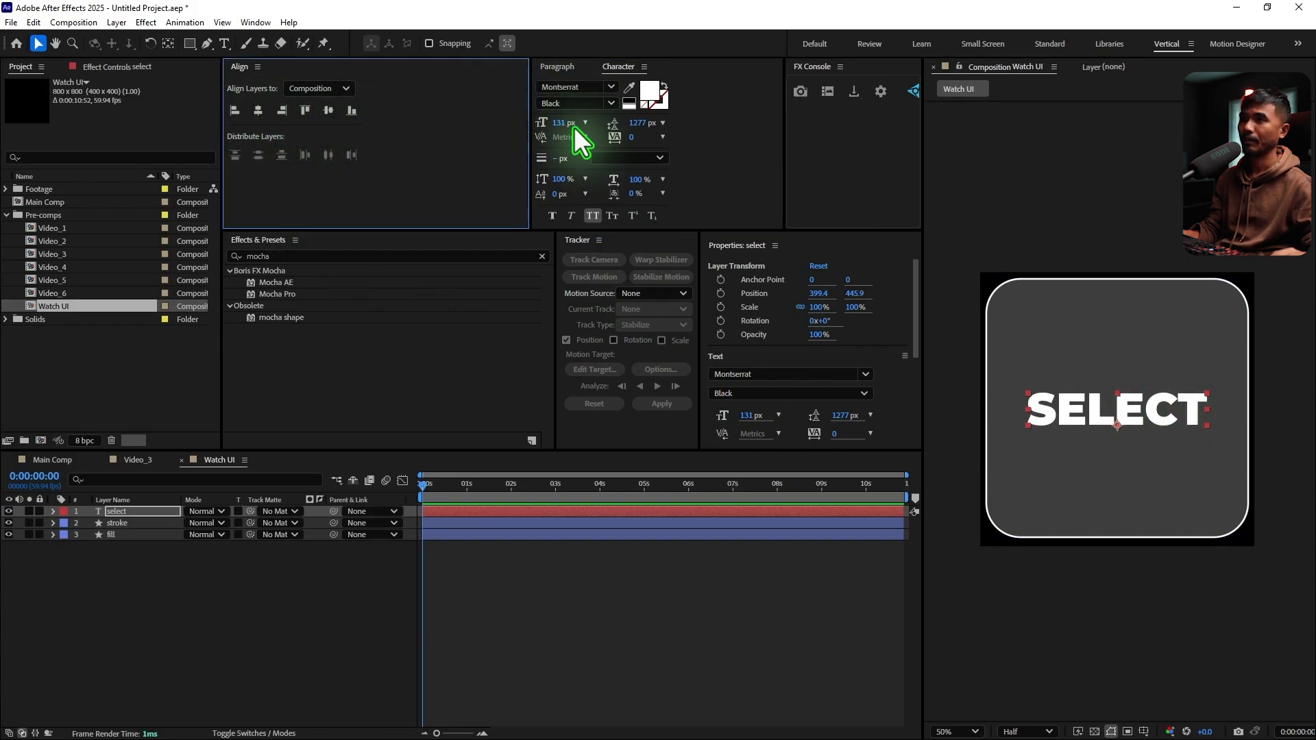
Set the SELECT text's font size to 116 px and centre it vertically in the composition again
drag(561, 130, 553, 131)
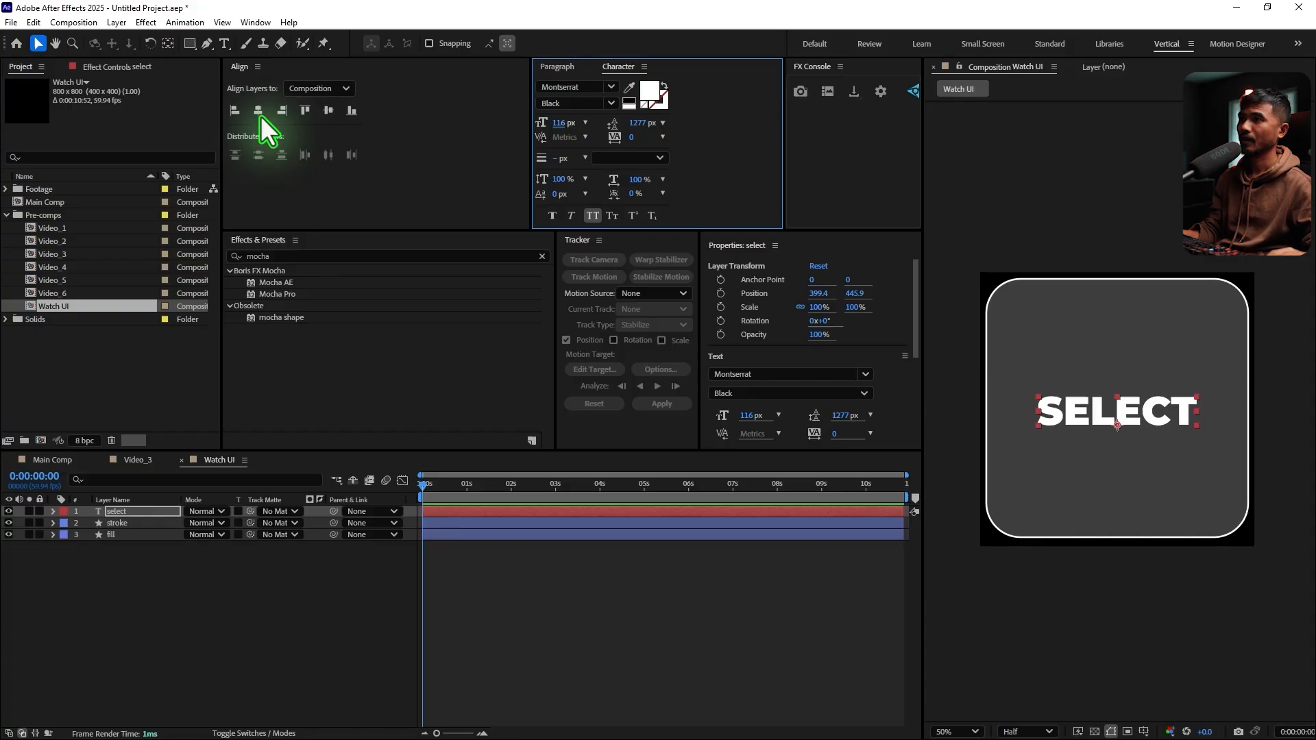
click(329, 111)
click(183, 586)
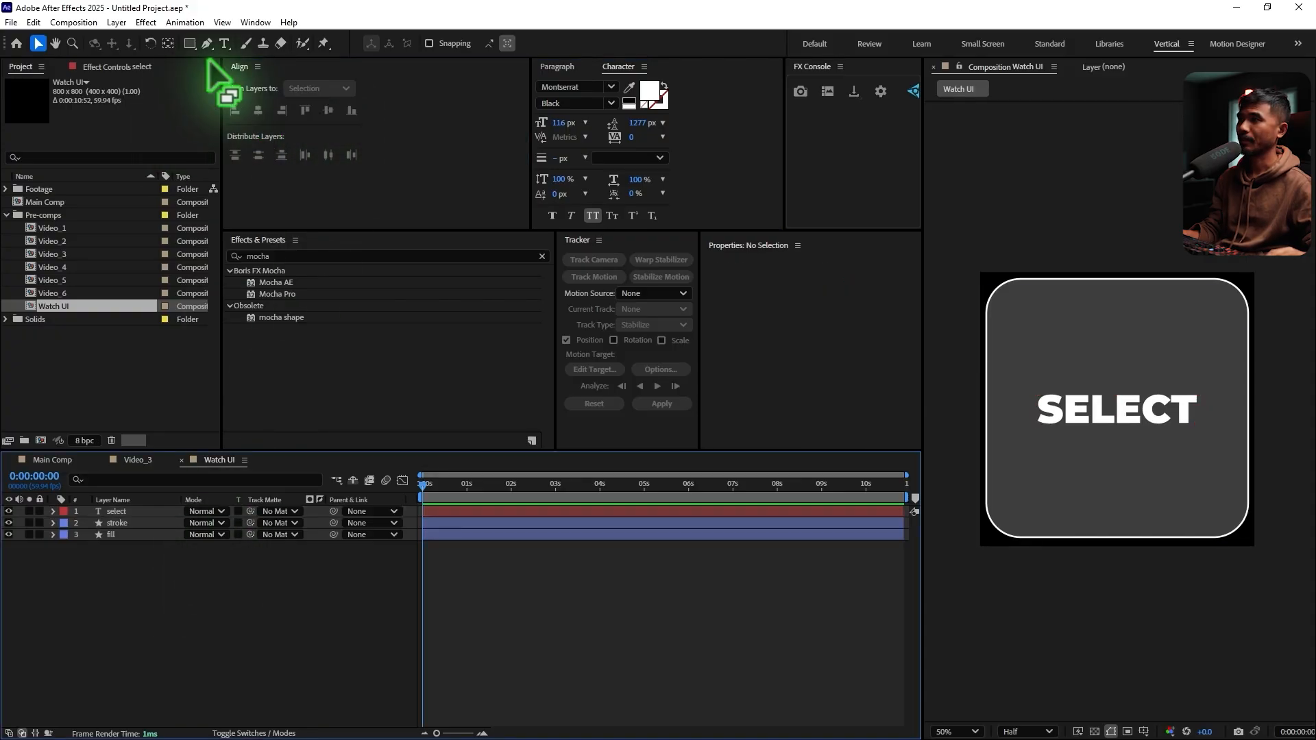
Draw a rounded rectangle about 558 by 158 px around the SELECT text, with no fill and a white 5 px stroke
click(190, 44)
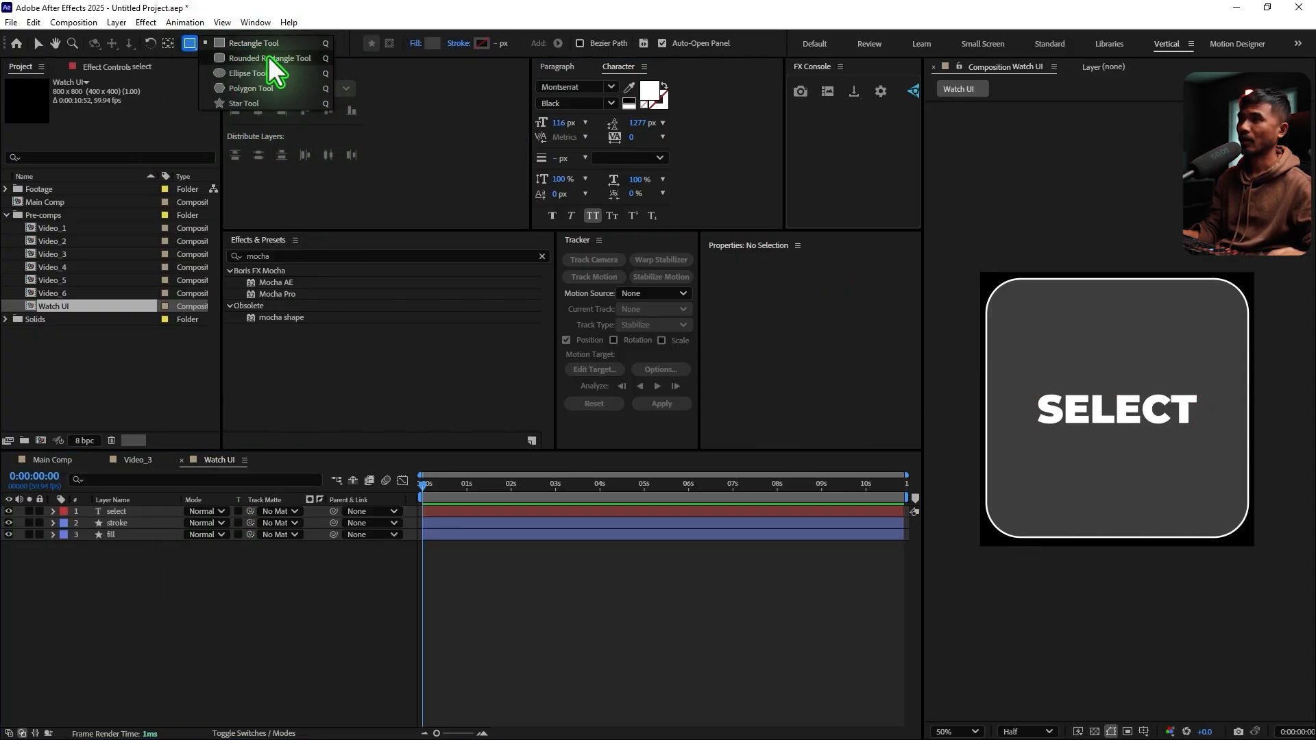
click(270, 58)
click(416, 44)
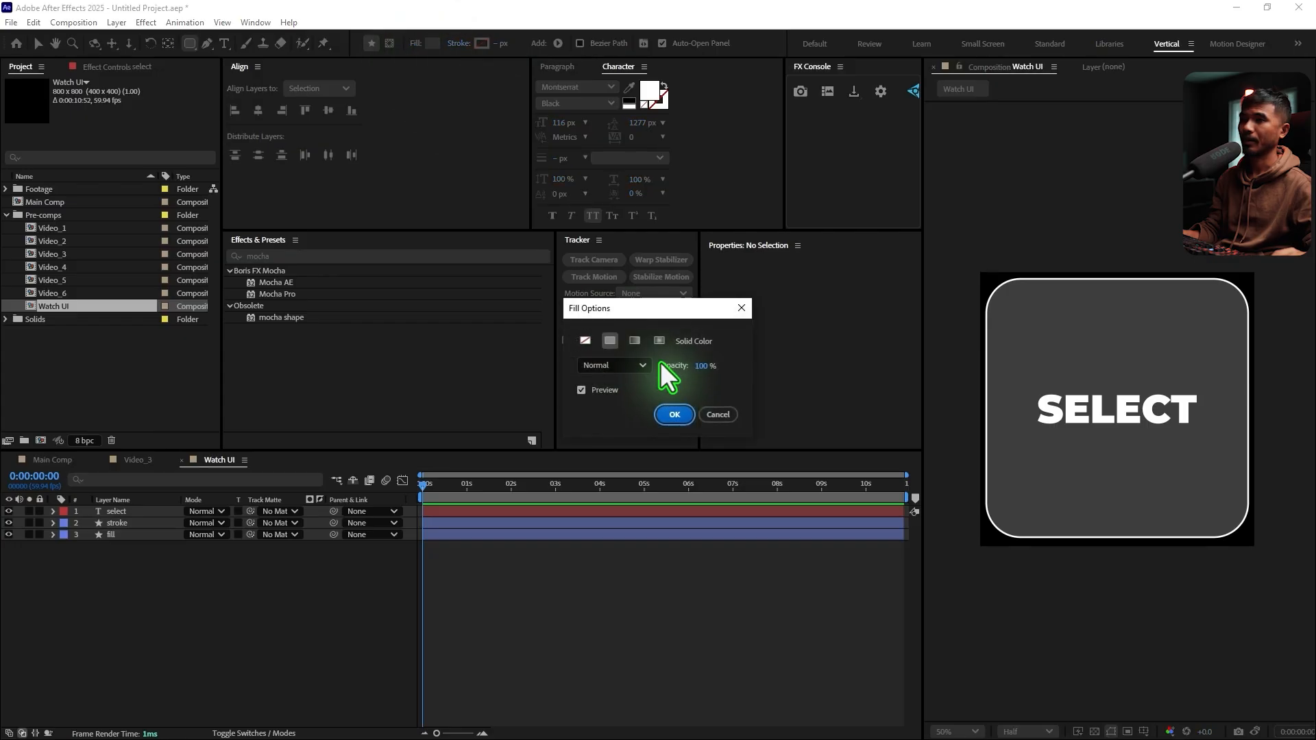
click(585, 341)
click(675, 414)
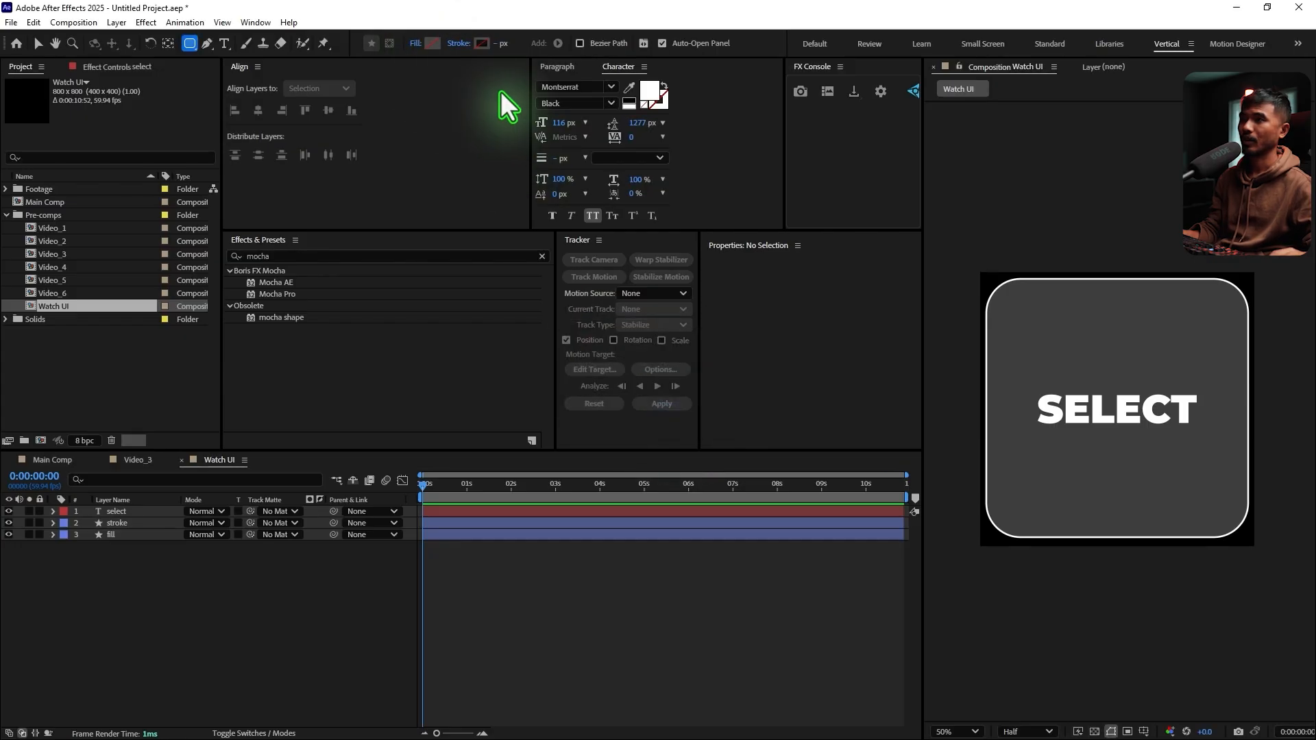
click(485, 44)
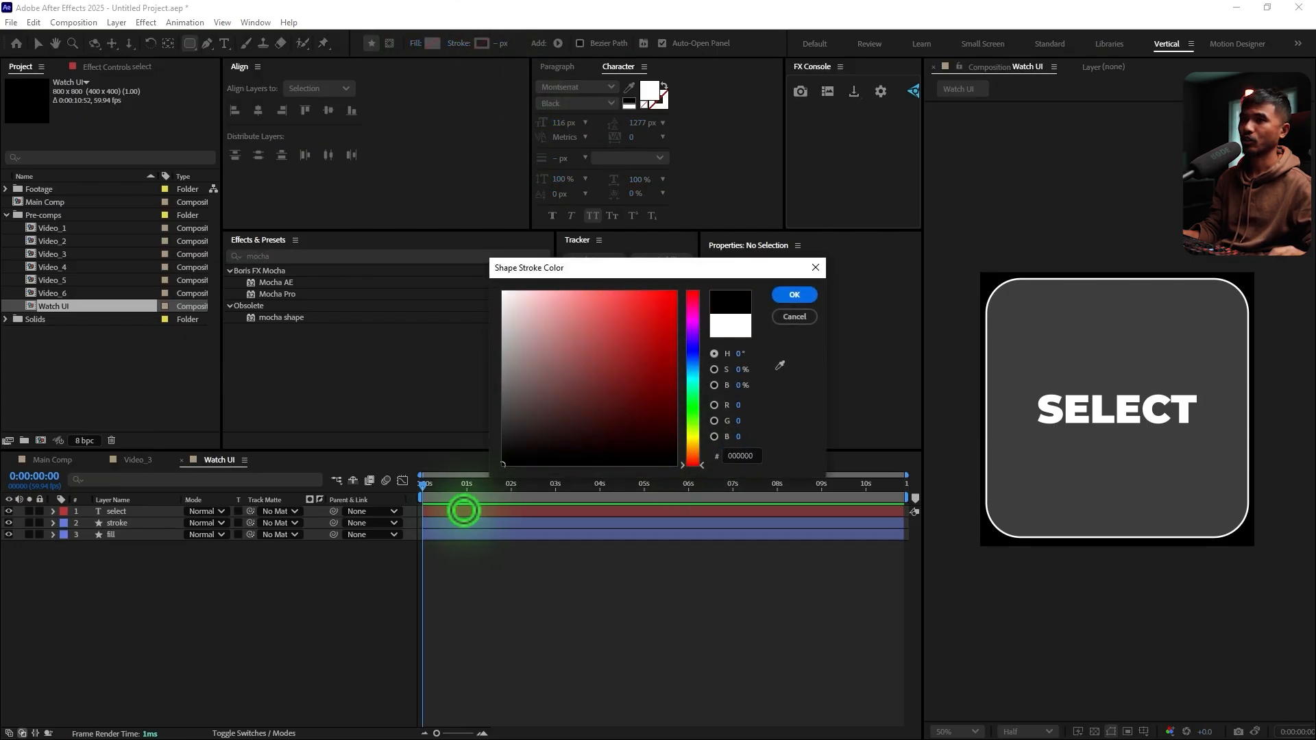
click(730, 326)
click(795, 294)
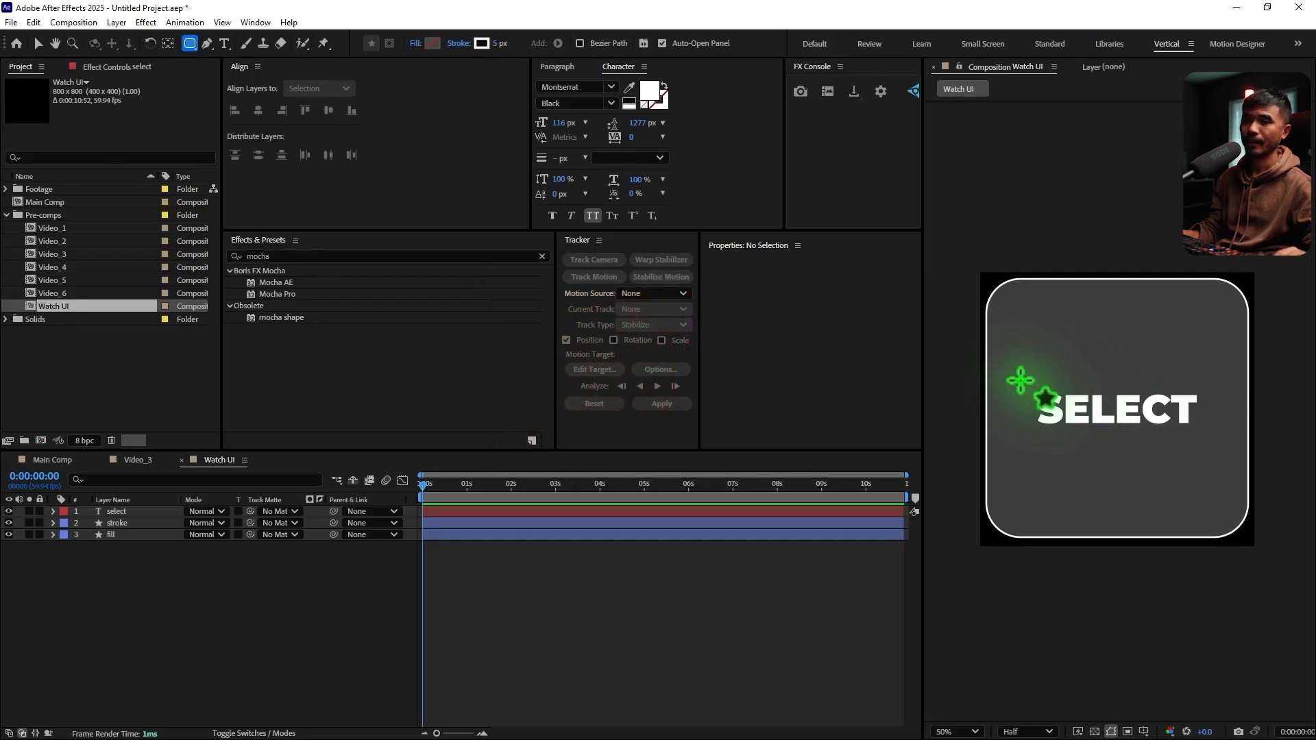
mouse_move(1024, 381)
mouse_down()
mouse_move(1113, 426)
mouse_move(1214, 436)
mouse_up()
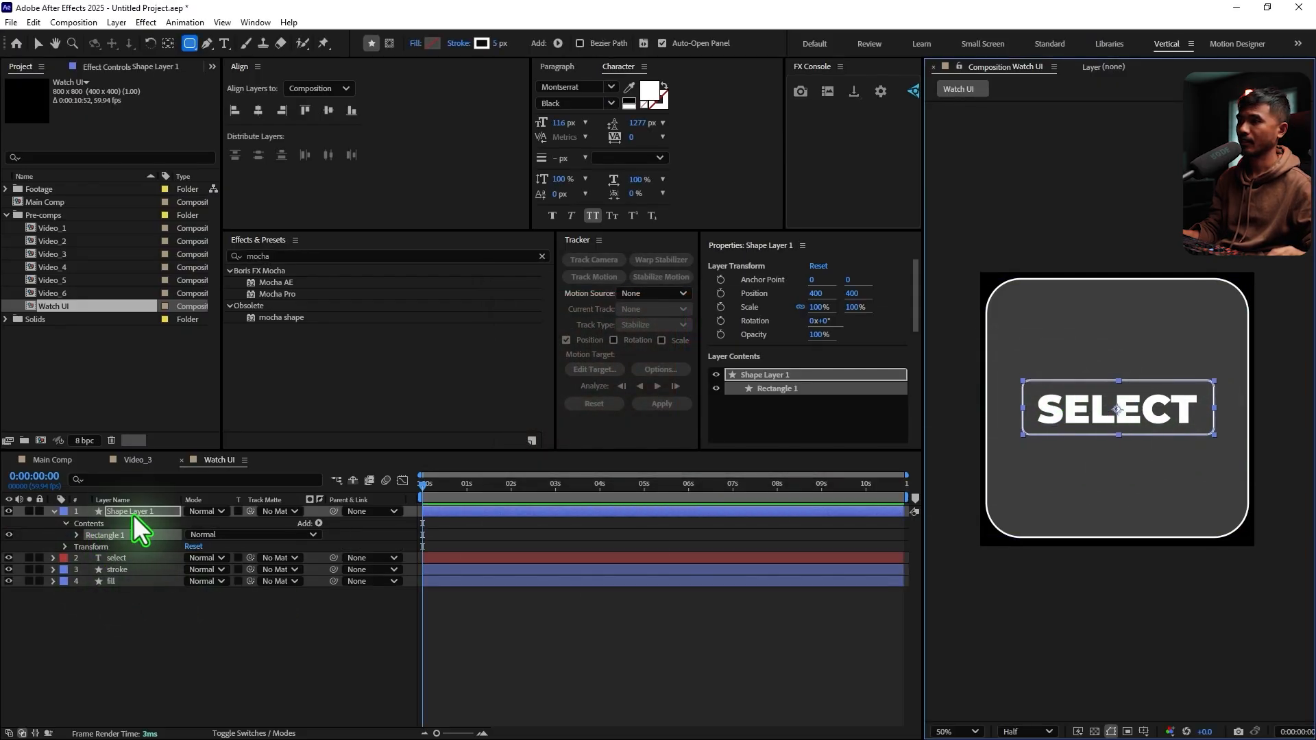
Set the new button rectangle's roundness to 60 and its width to 631
click(77, 535)
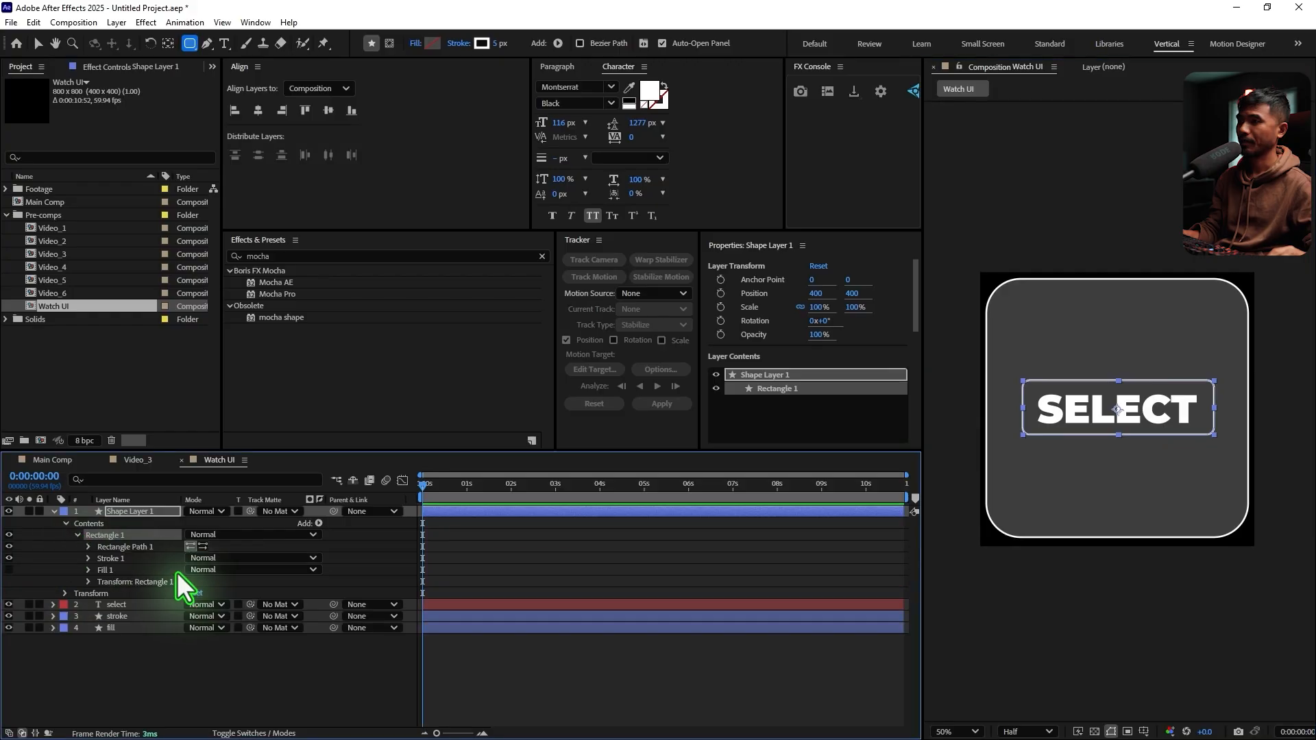
click(88, 546)
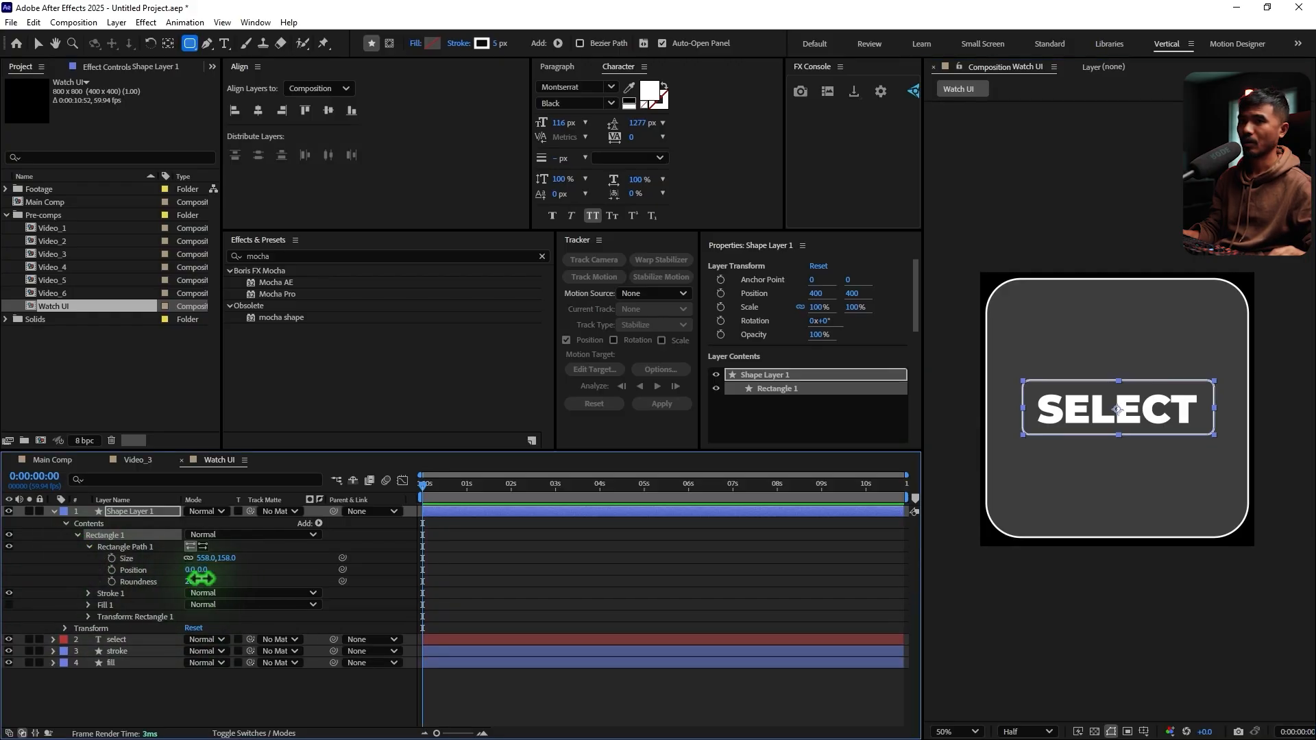
drag(200, 579, 217, 578)
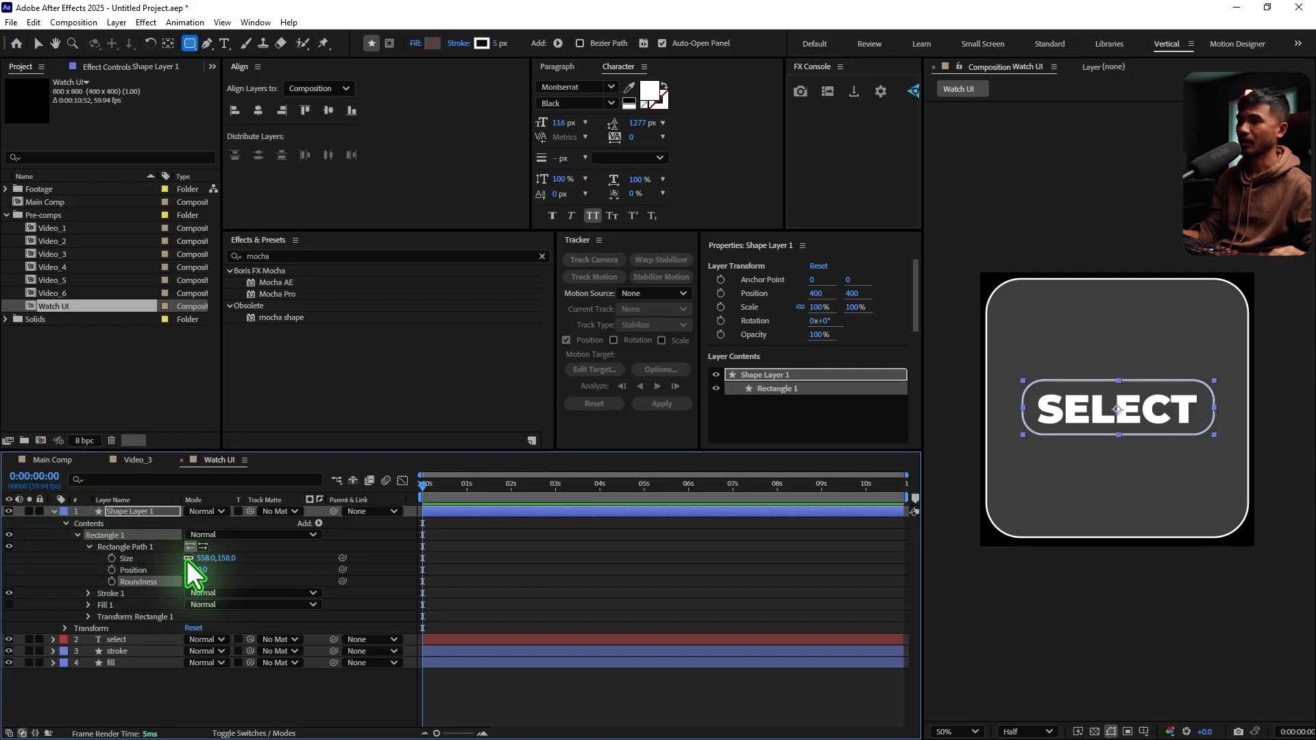
drag(202, 559, 252, 562)
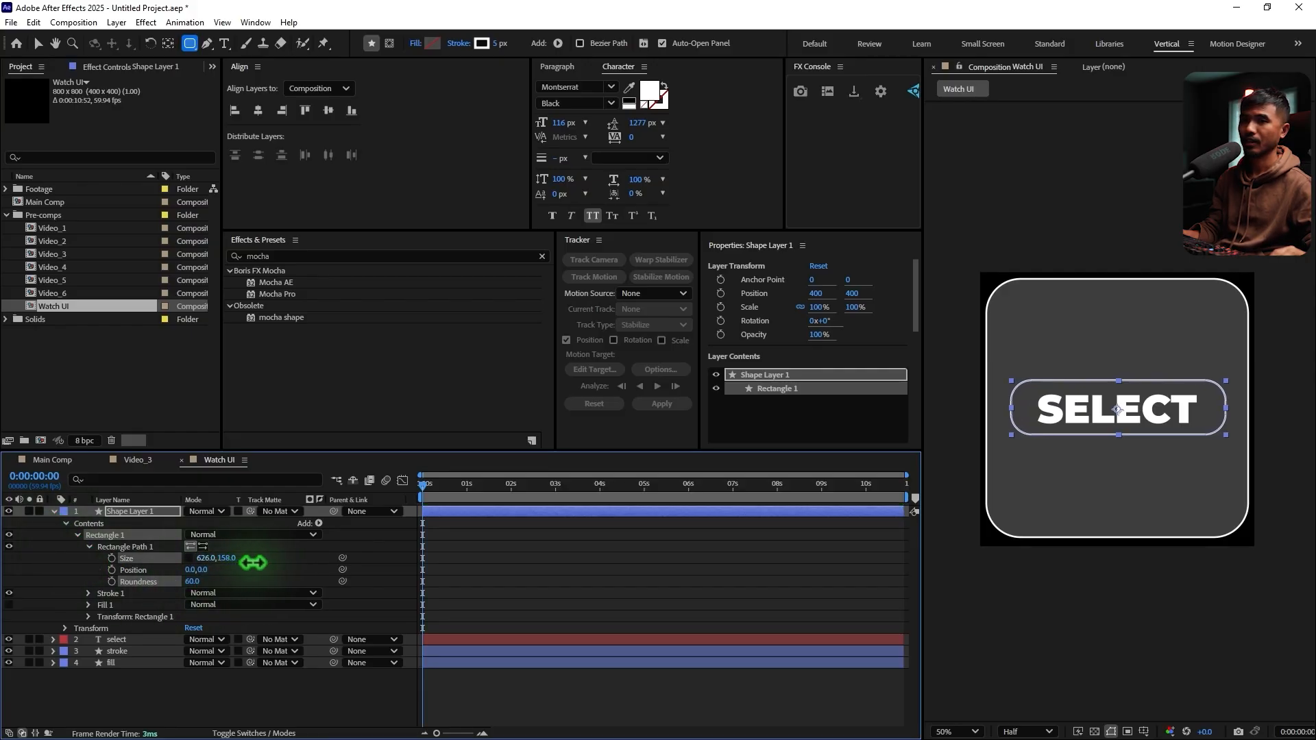
click(55, 511)
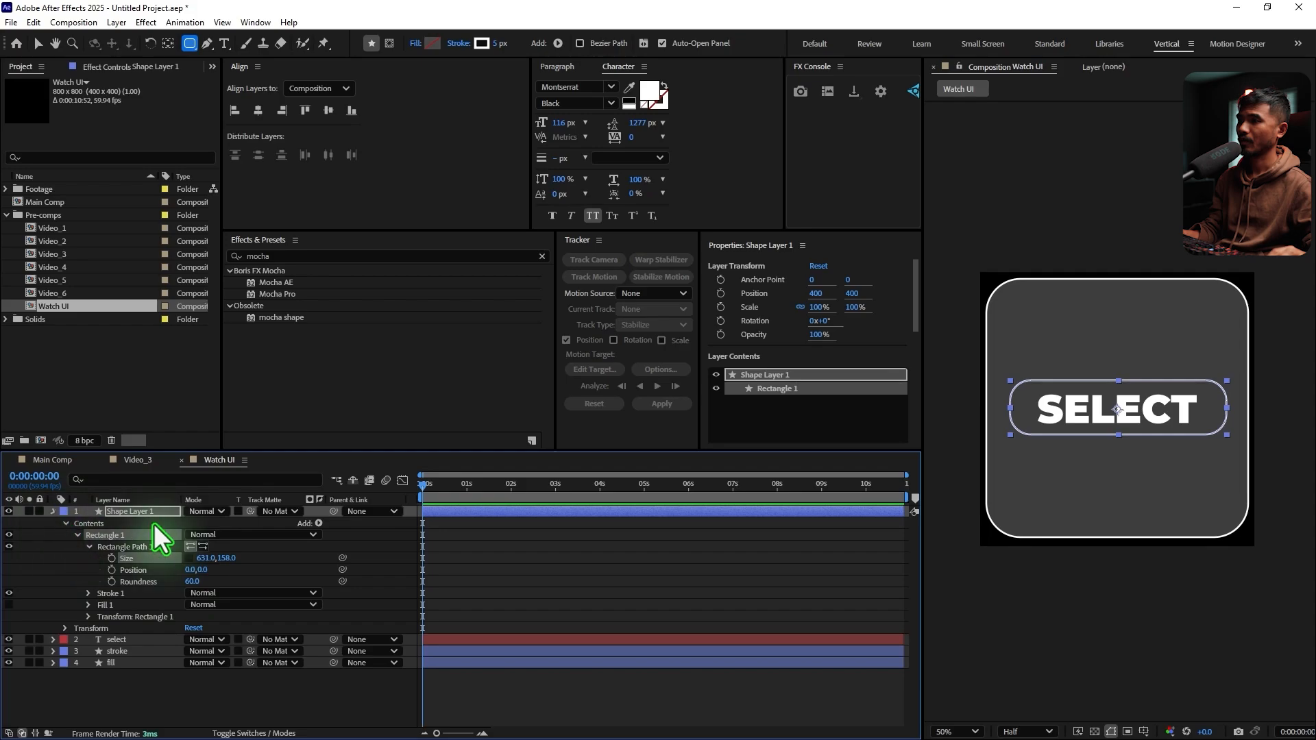
Move the SELECT text slightly upwards inside the button outline, to position 399.5, 430.6
click(122, 523)
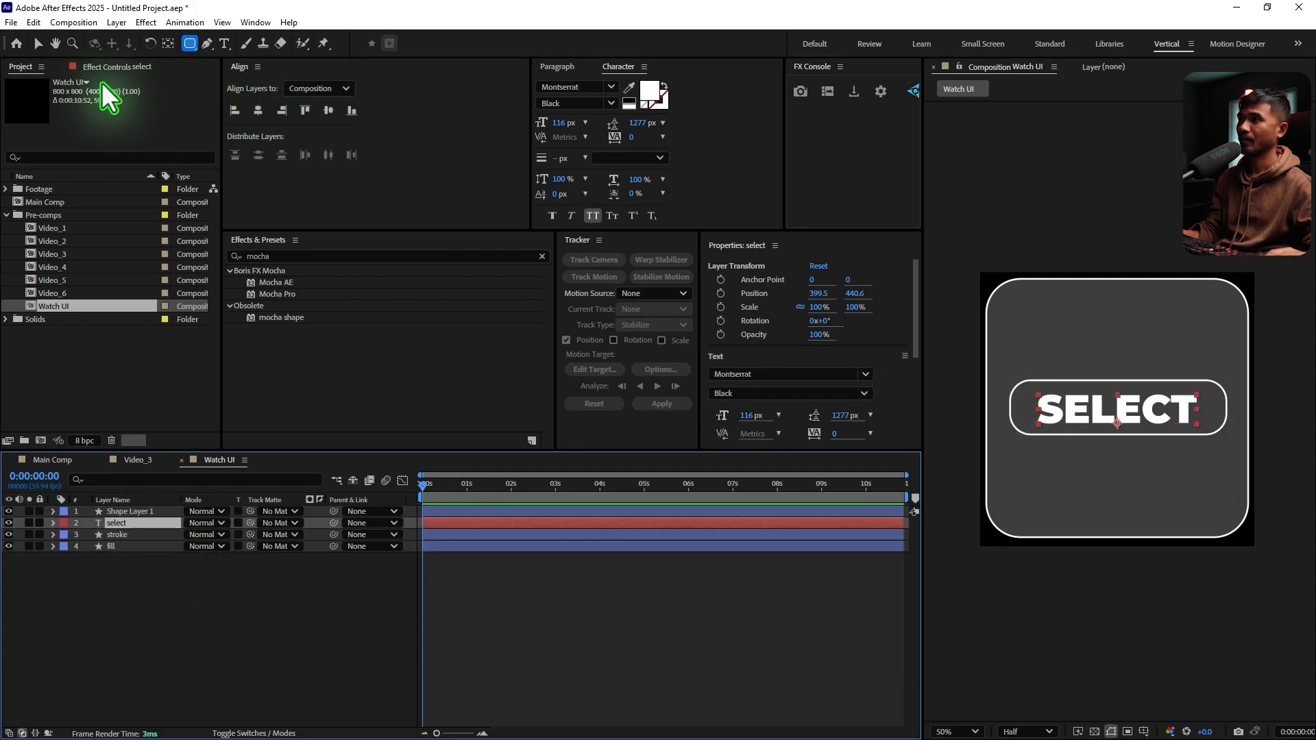
click(38, 43)
drag(1169, 411, 1169, 408)
Duplicate the SELECT text layer, move the copy above the button to 399.5, 276.6 and change its text to CAROUSEL
key(ctrl+d)
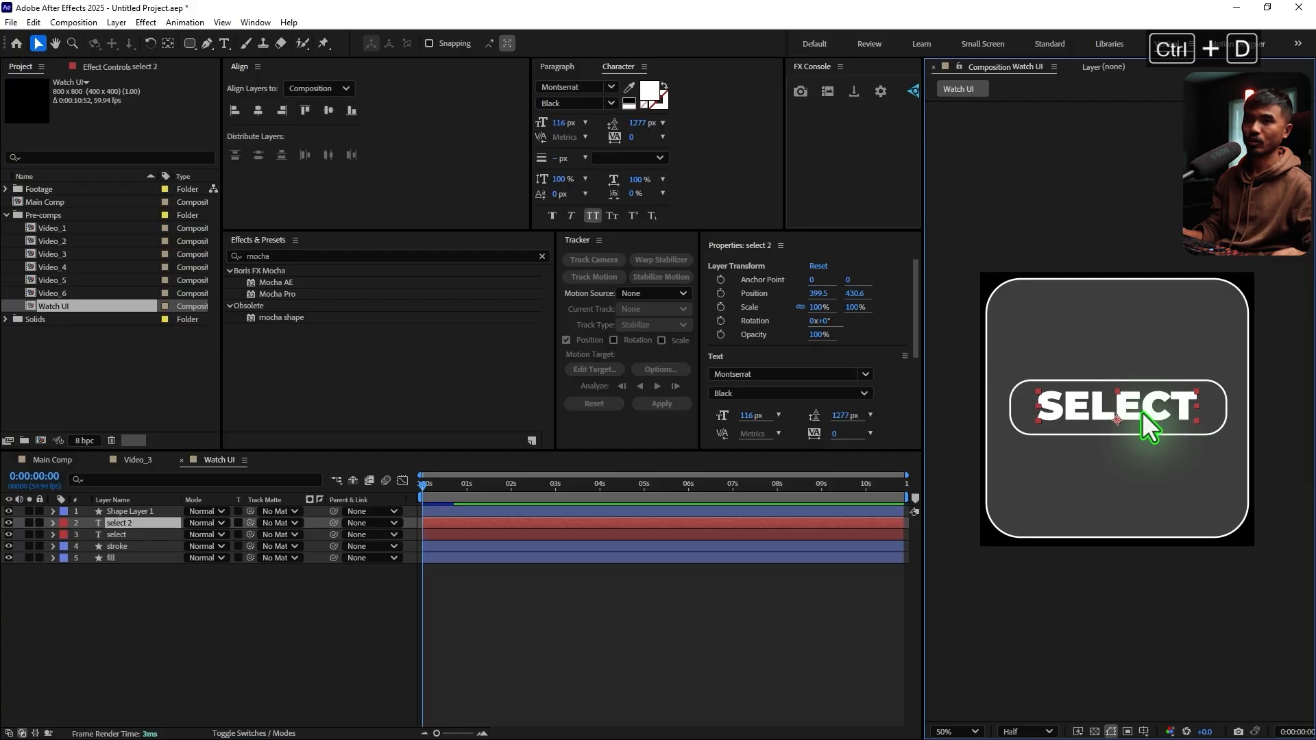
click(113, 669)
click(128, 523)
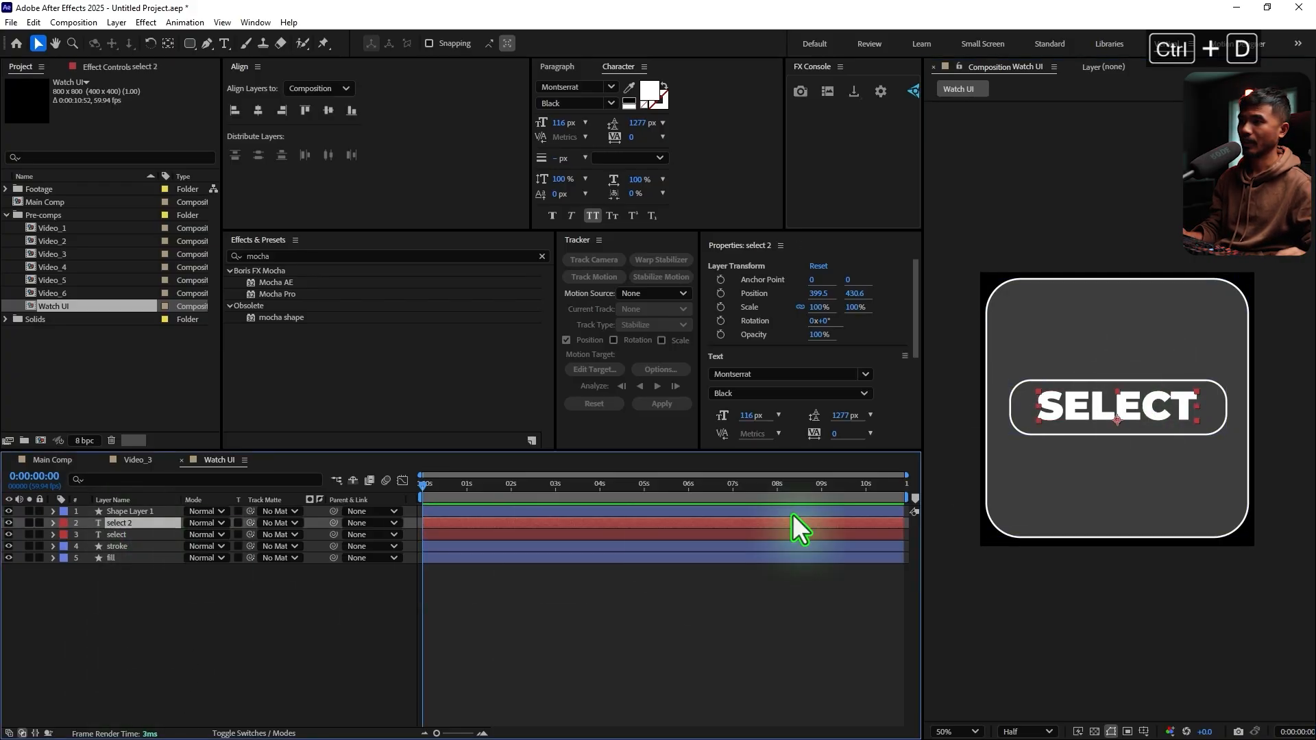
drag(1160, 420, 1150, 360)
double_click(1152, 359)
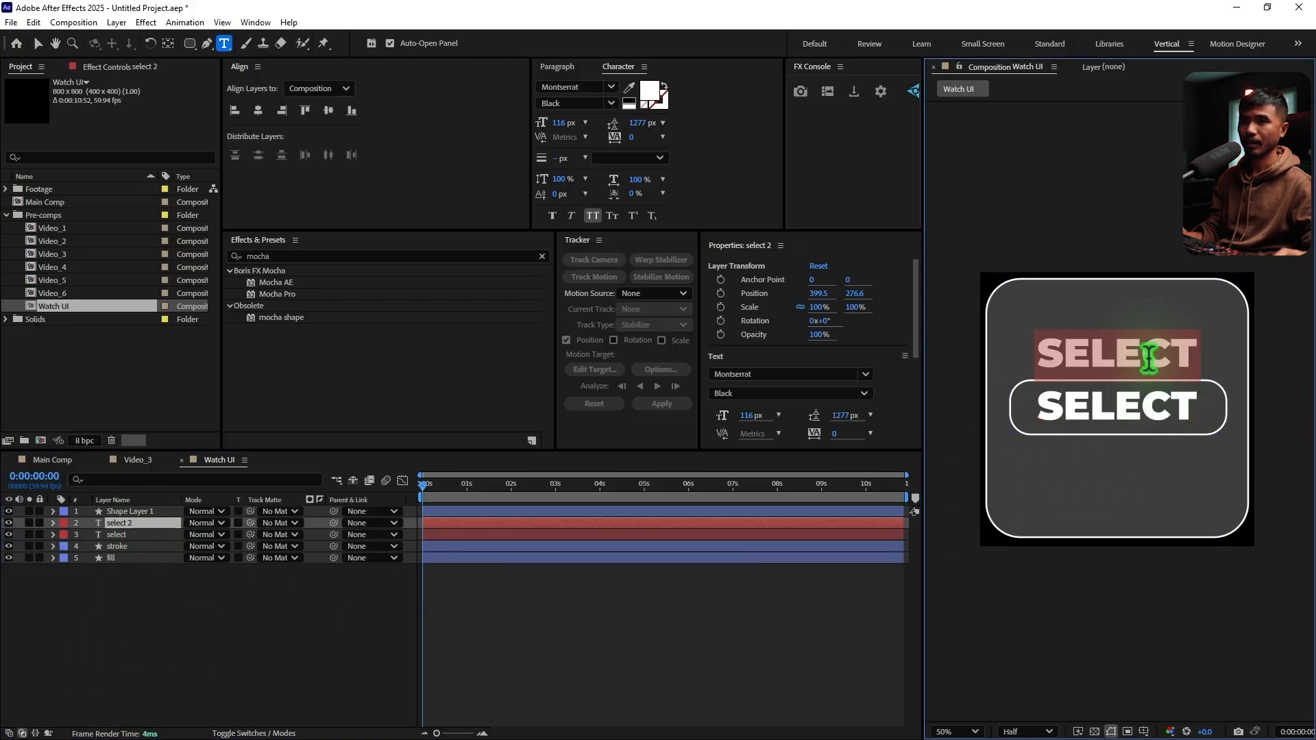
text(carousel)
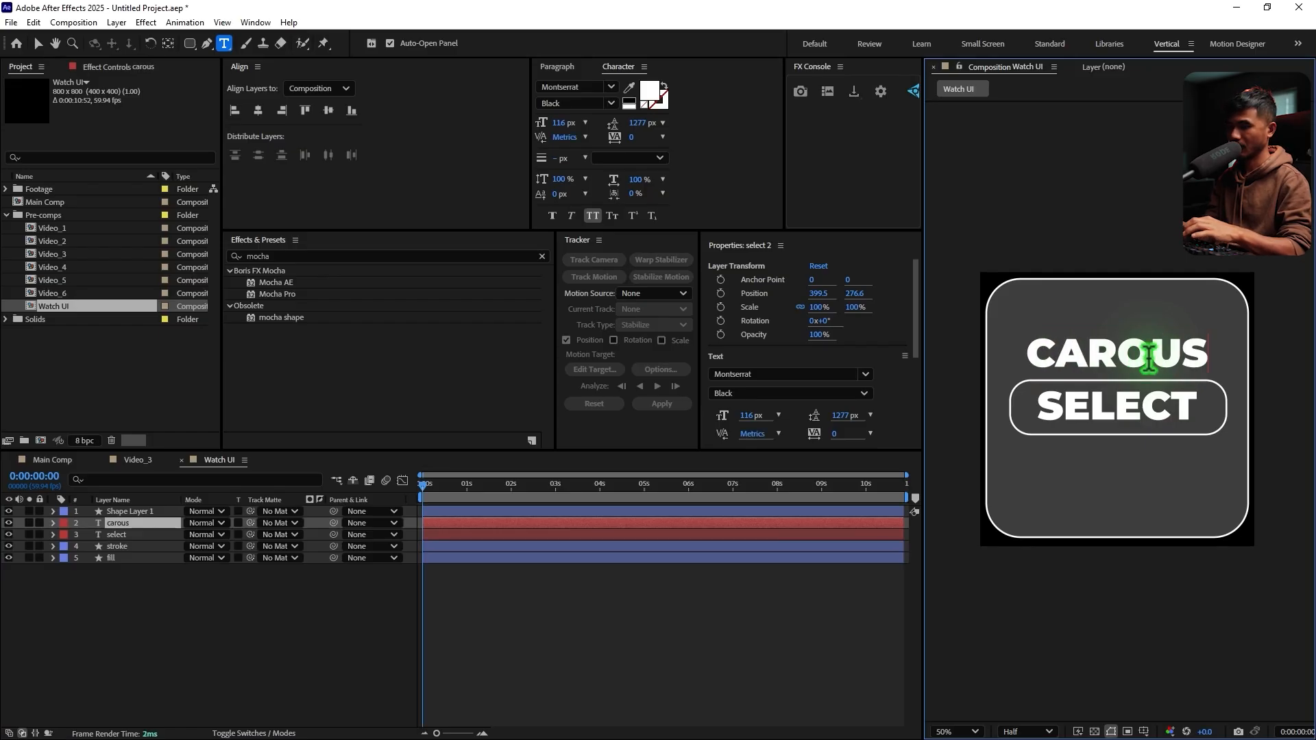
click(38, 43)
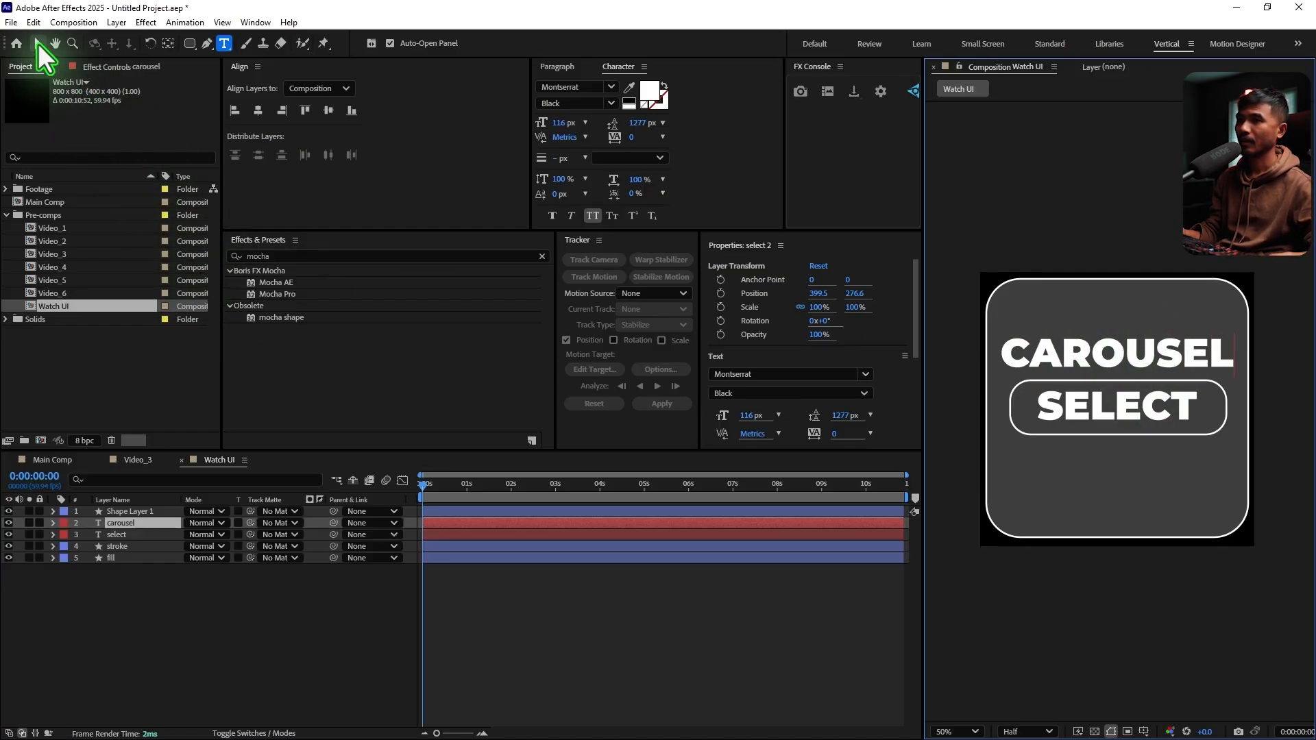
Set the font size of the CAROUSEL text to 88 px and of the SELECT text to 90 px
click(566, 134)
drag(565, 131, 543, 125)
click(1110, 429)
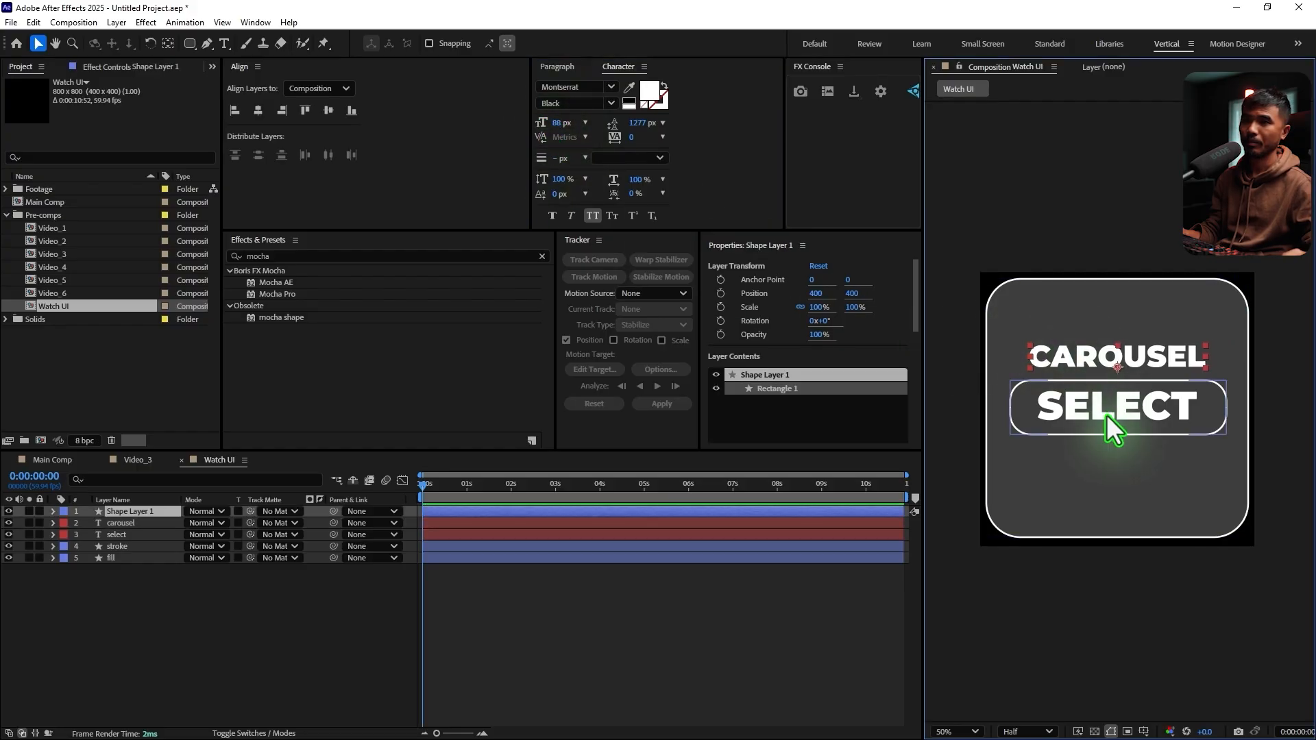
click(128, 535)
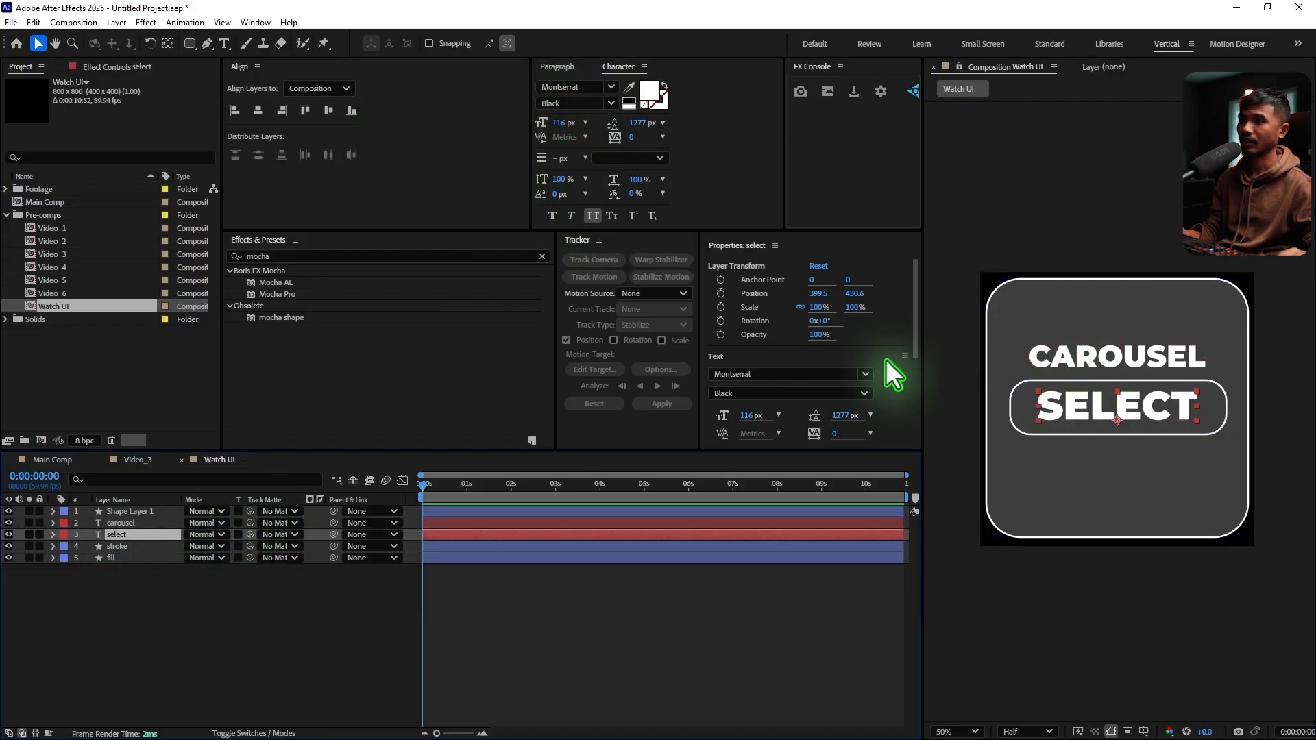
drag(570, 137, 552, 130)
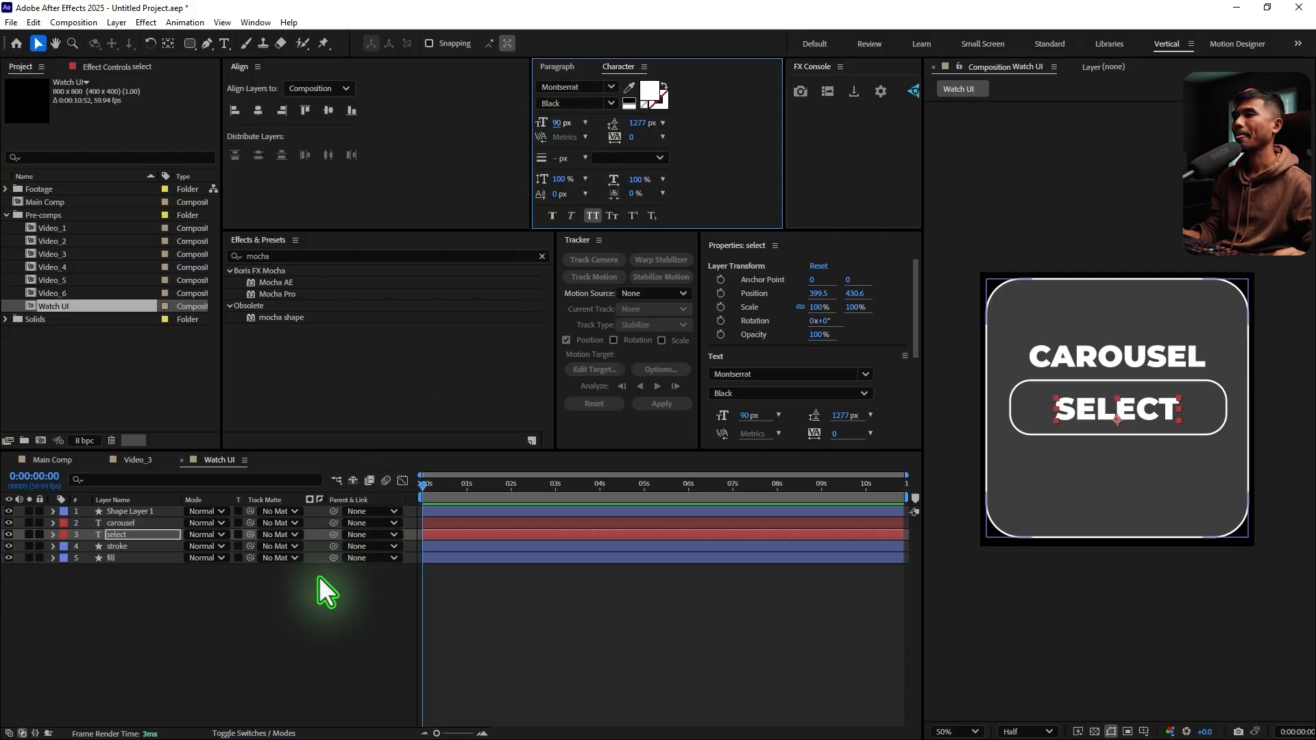
click(158, 615)
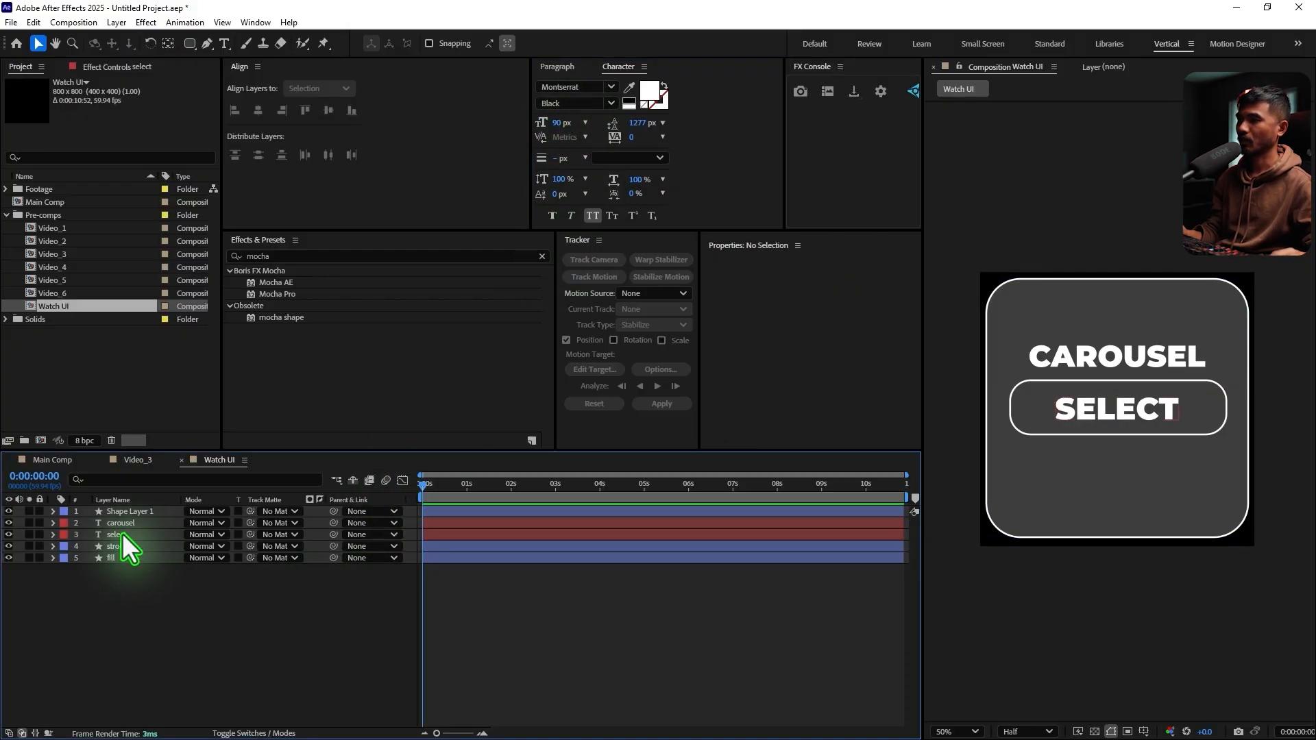
Keyframe the SELECT text's position at 0:00:01:01, and at 0:00:01:48 move it straight down below the button to 399.5, 600.6
click(122, 533)
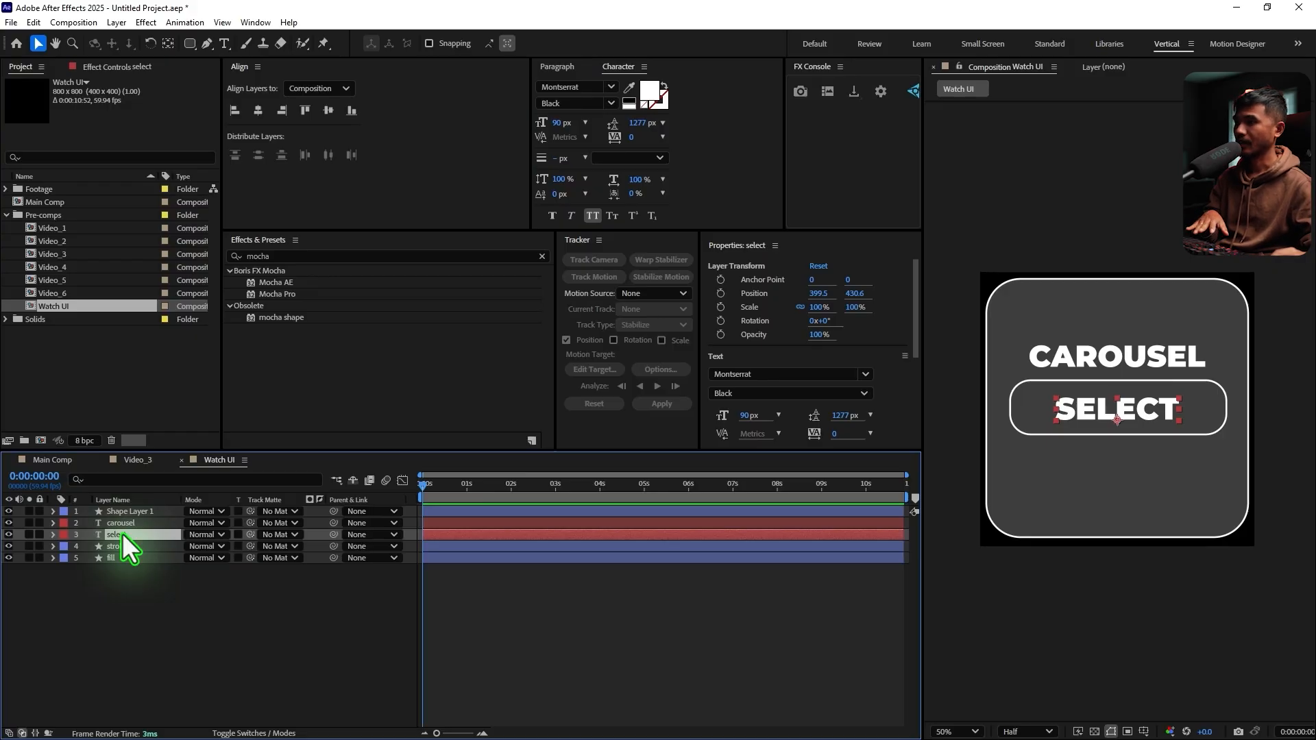
key(p)
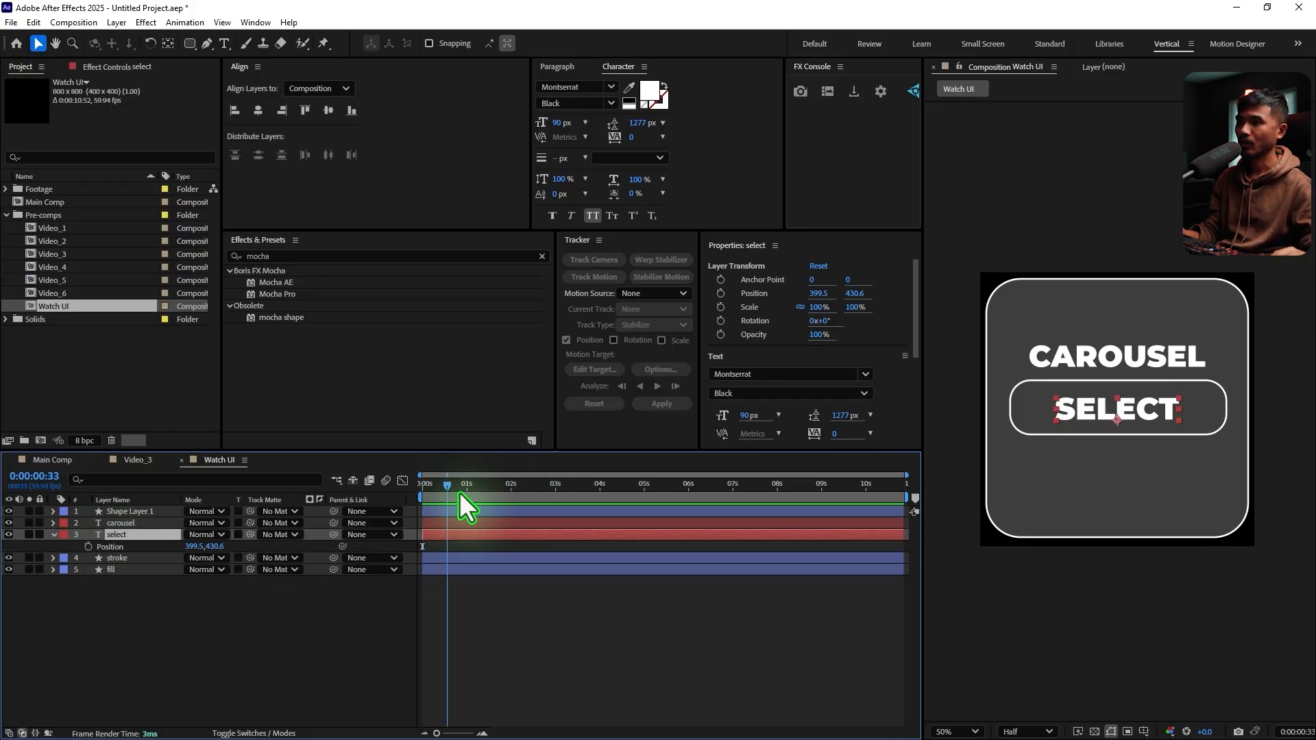
mouse_move(459, 492)
mouse_down()
mouse_move(478, 499)
mouse_move(466, 503)
mouse_up()
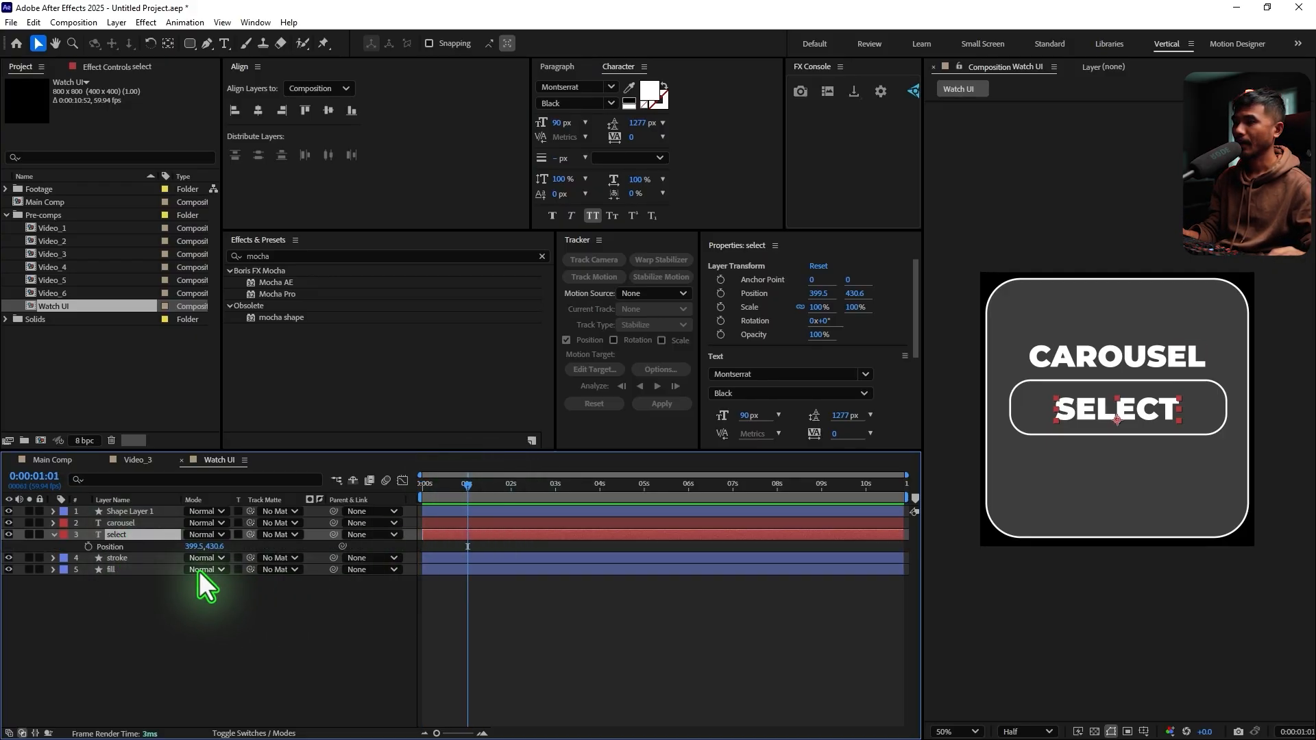
click(89, 547)
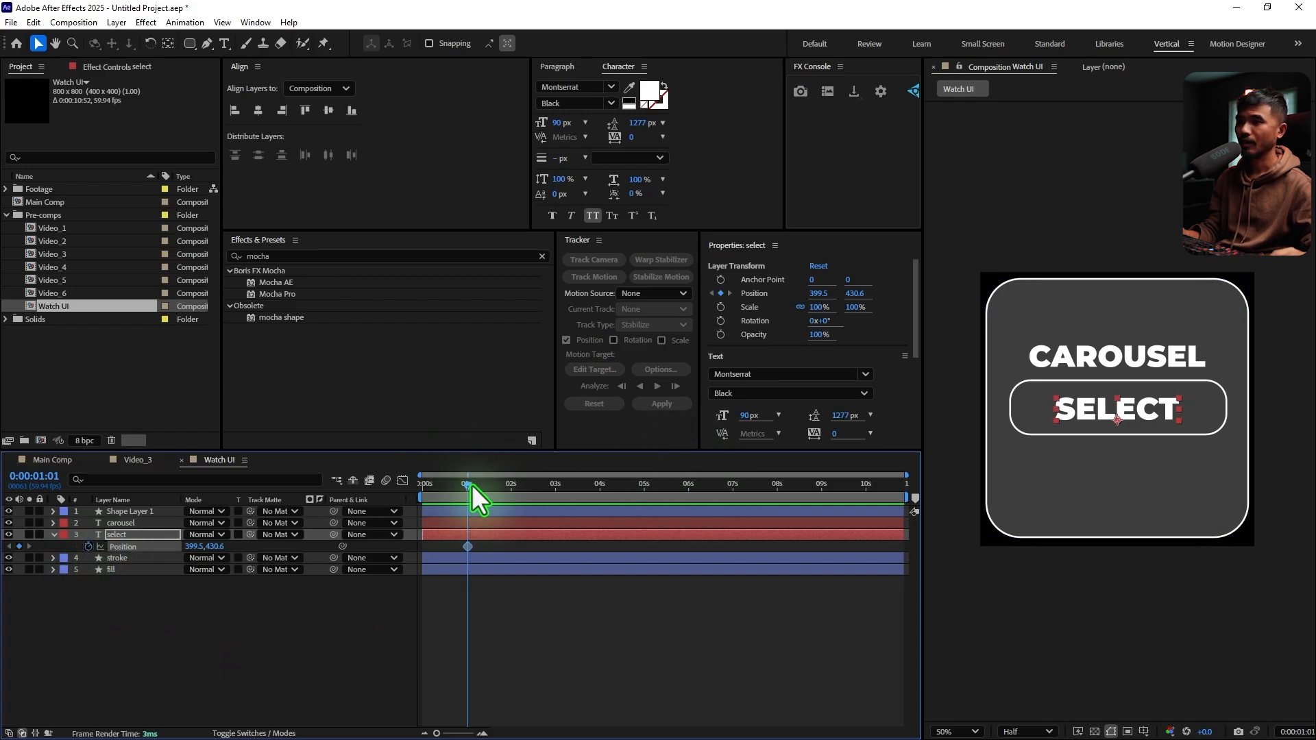
drag(496, 496, 502, 497)
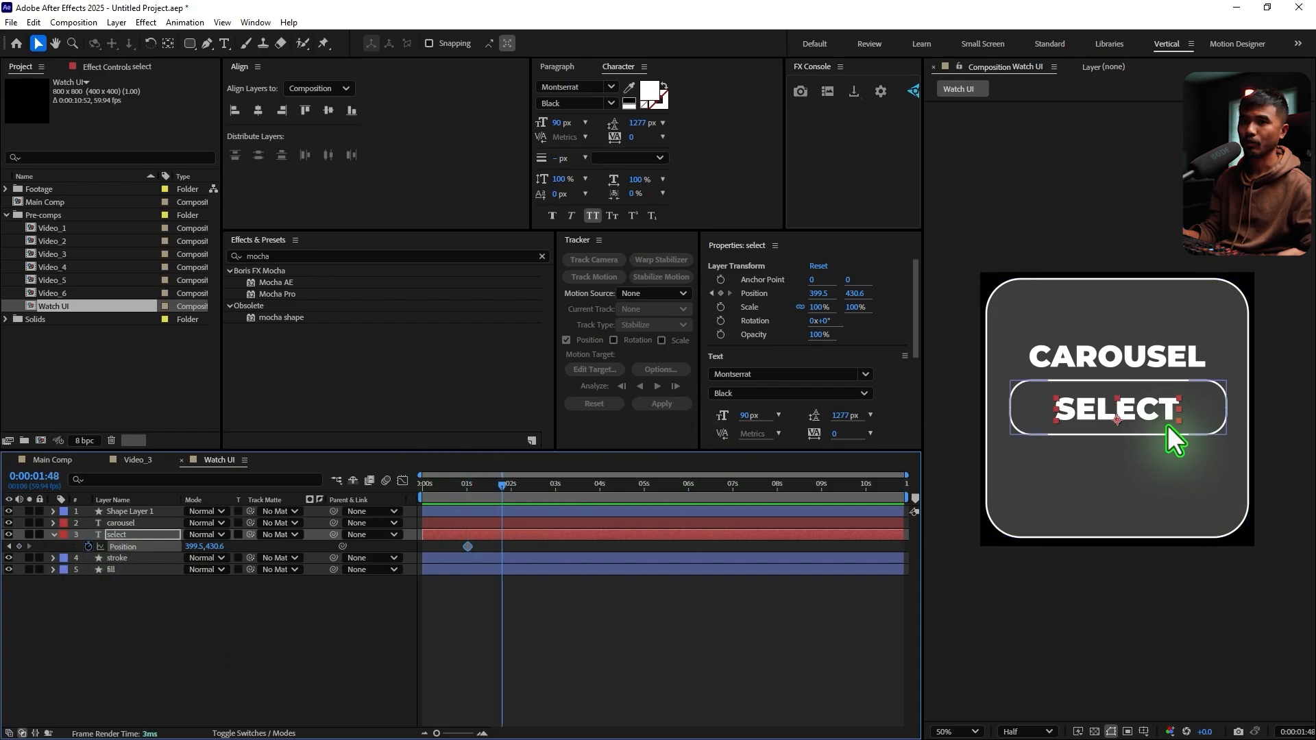
drag(1150, 414, 1139, 472)
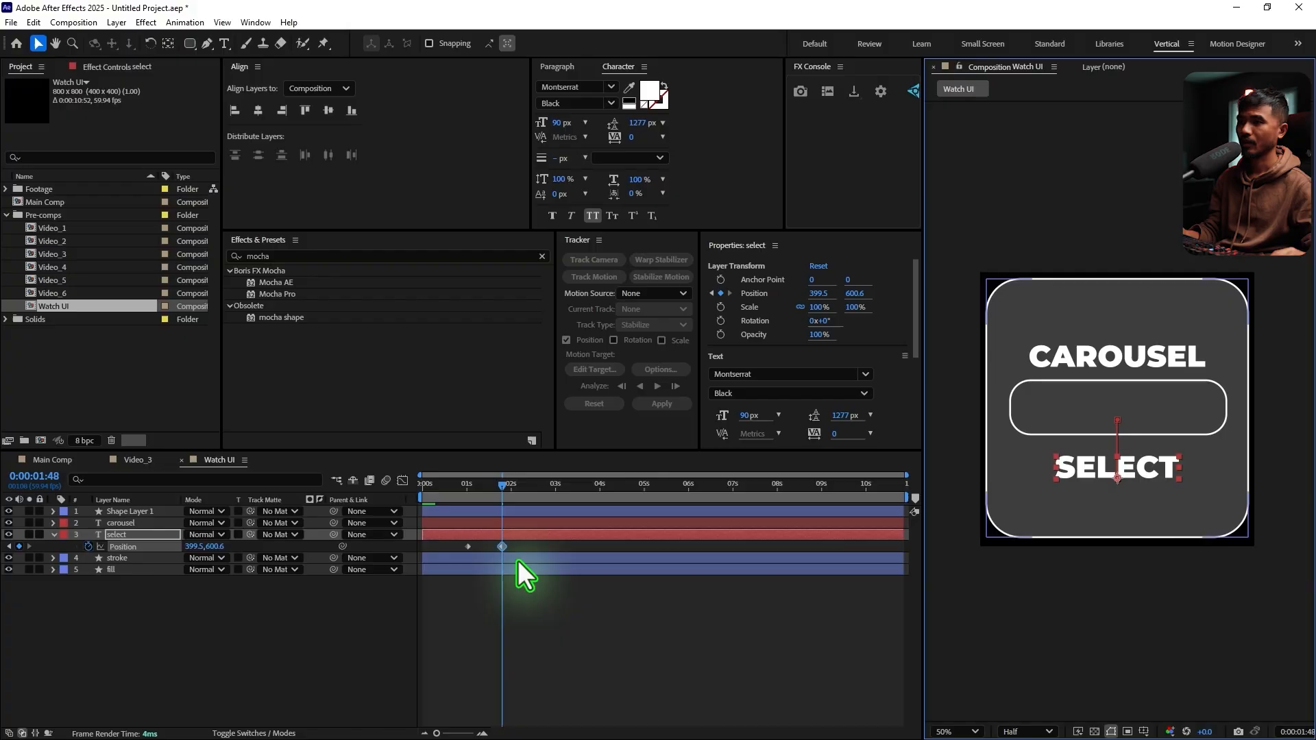
Apply Easy Ease to both SELECT position keyframes and extend the last keyframe's speed-graph influence towards the first for a slow finish
drag(538, 542, 393, 549)
key(F9)
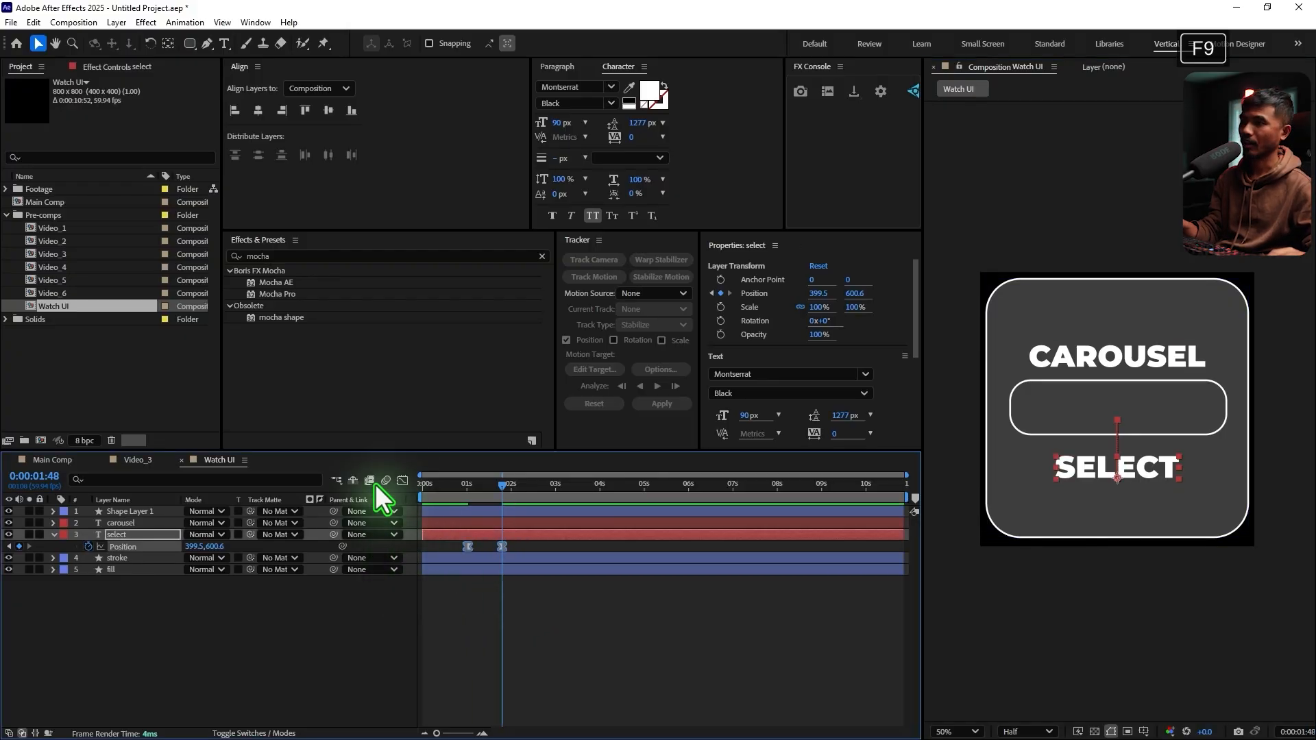
click(403, 481)
drag(555, 687, 458, 720)
click(484, 733)
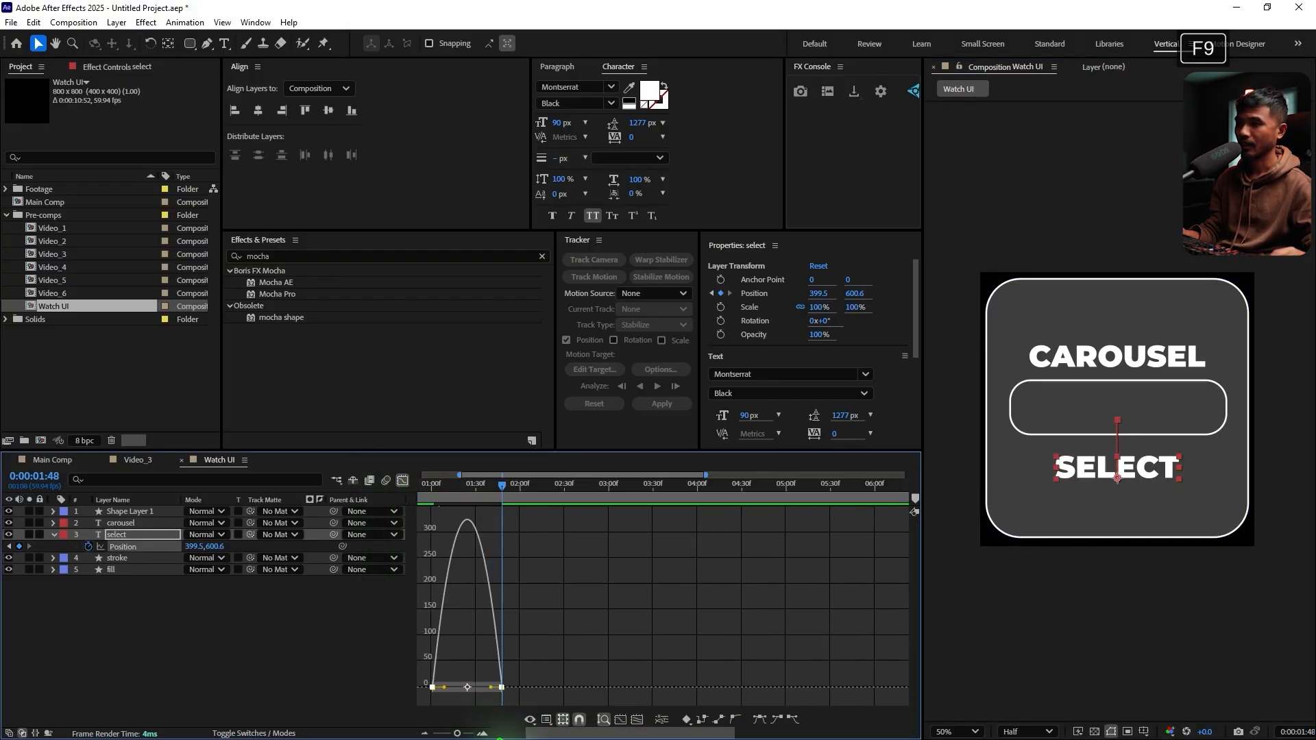
drag(567, 733, 526, 734)
drag(583, 688, 542, 690)
click(402, 481)
Return to 0:00:01:01 and select the CAROUSEL text layer
drag(577, 491, 514, 508)
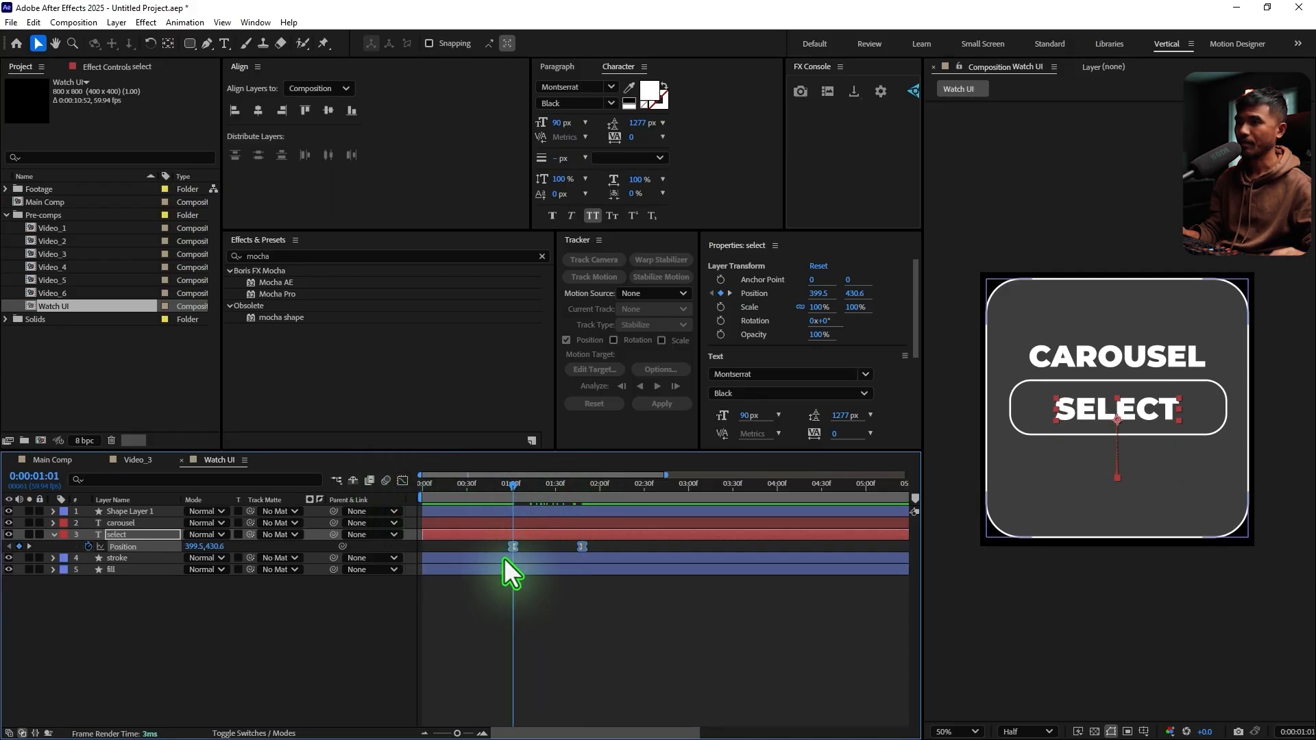
click(121, 523)
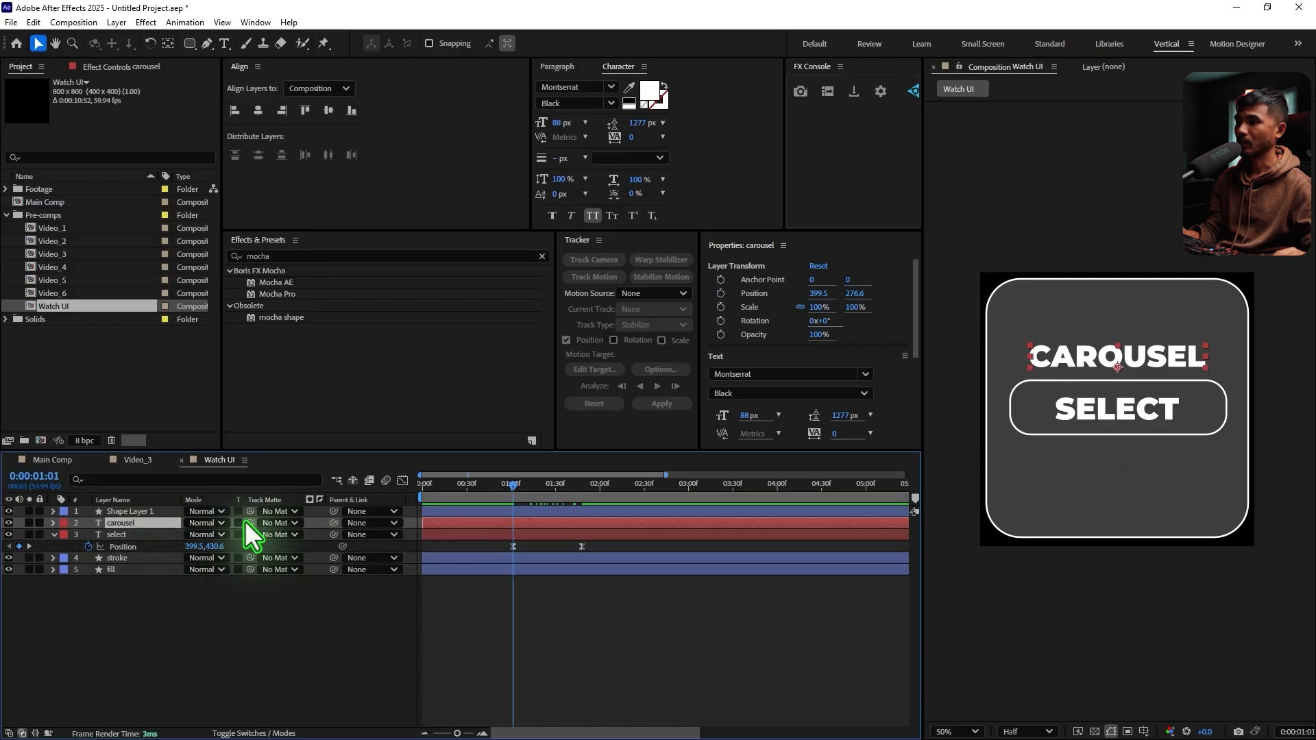
drag(244, 522, 134, 536)
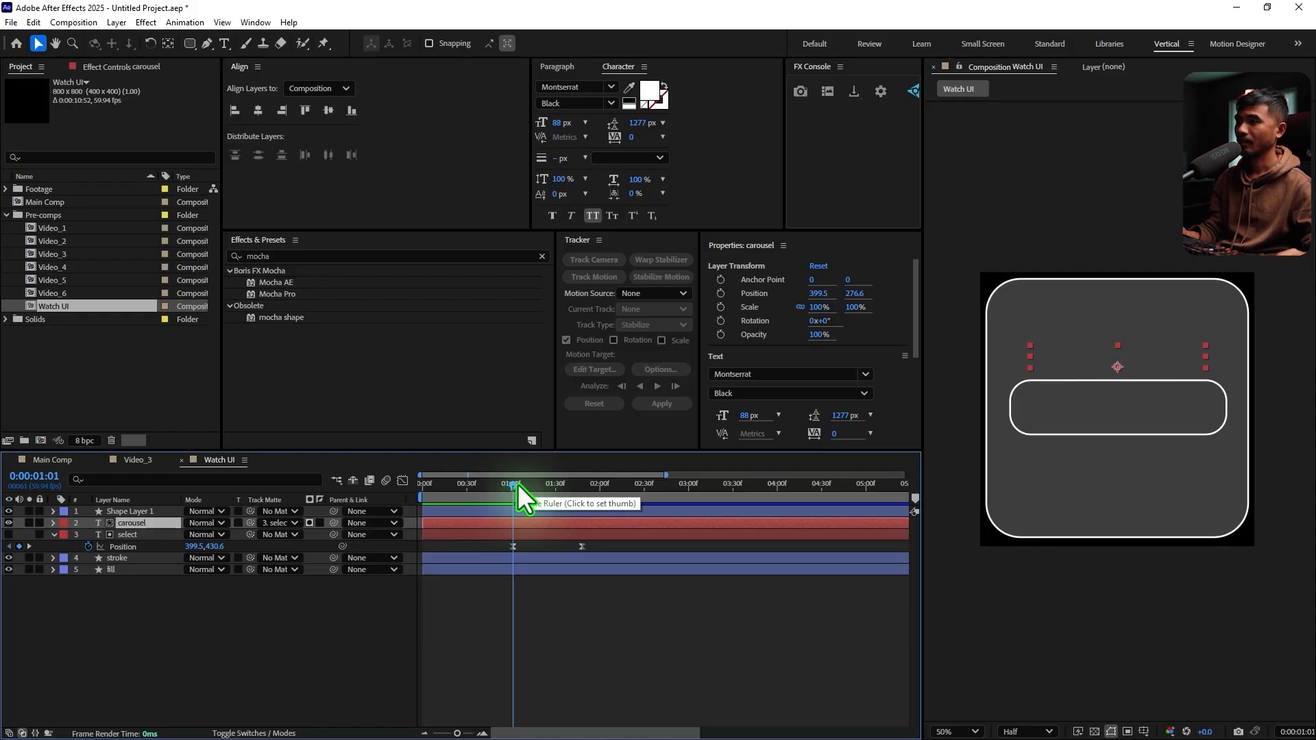
click(273, 525)
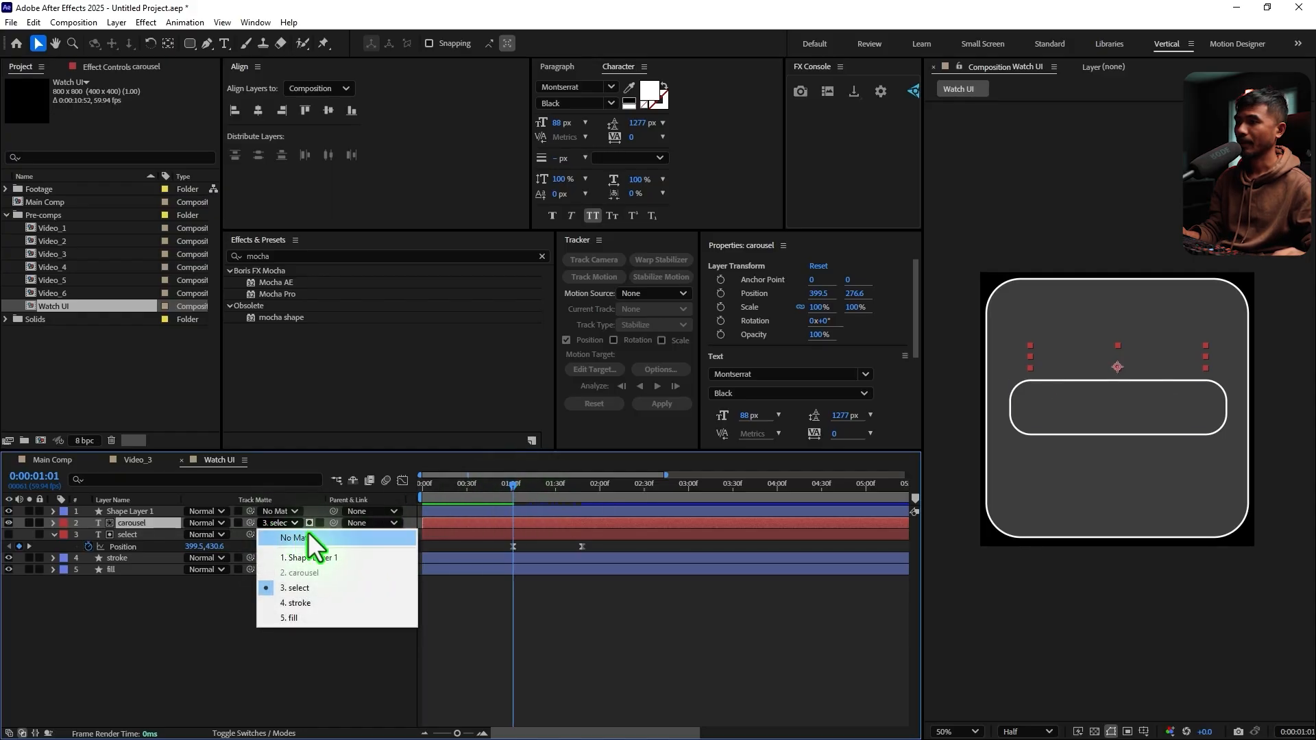
click(309, 538)
Parent the CAROUSEL text layer to the SELECT text layer at 0:00:01:01 and turn the SELECT layer's visibility back on
drag(333, 523, 120, 533)
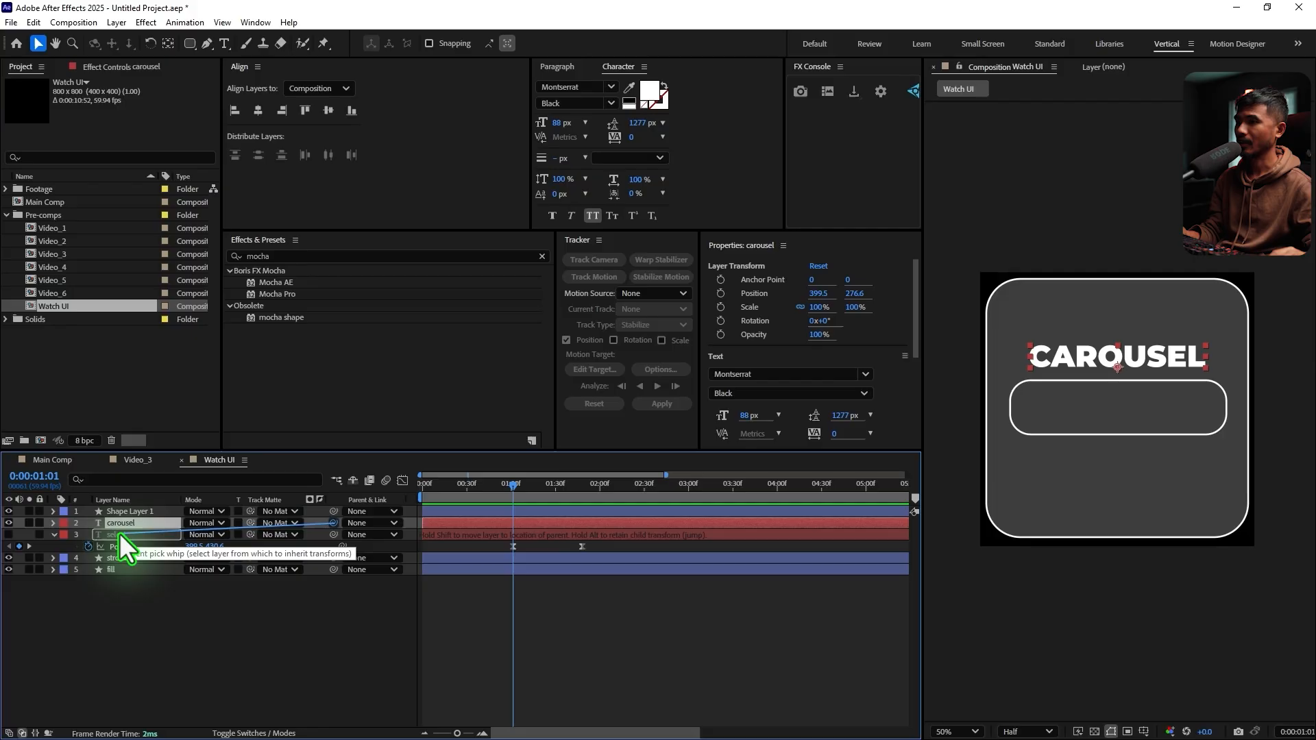
mouse_move(529, 492)
mouse_down()
mouse_move(523, 504)
mouse_move(554, 502)
mouse_move(495, 509)
mouse_move(512, 508)
mouse_up()
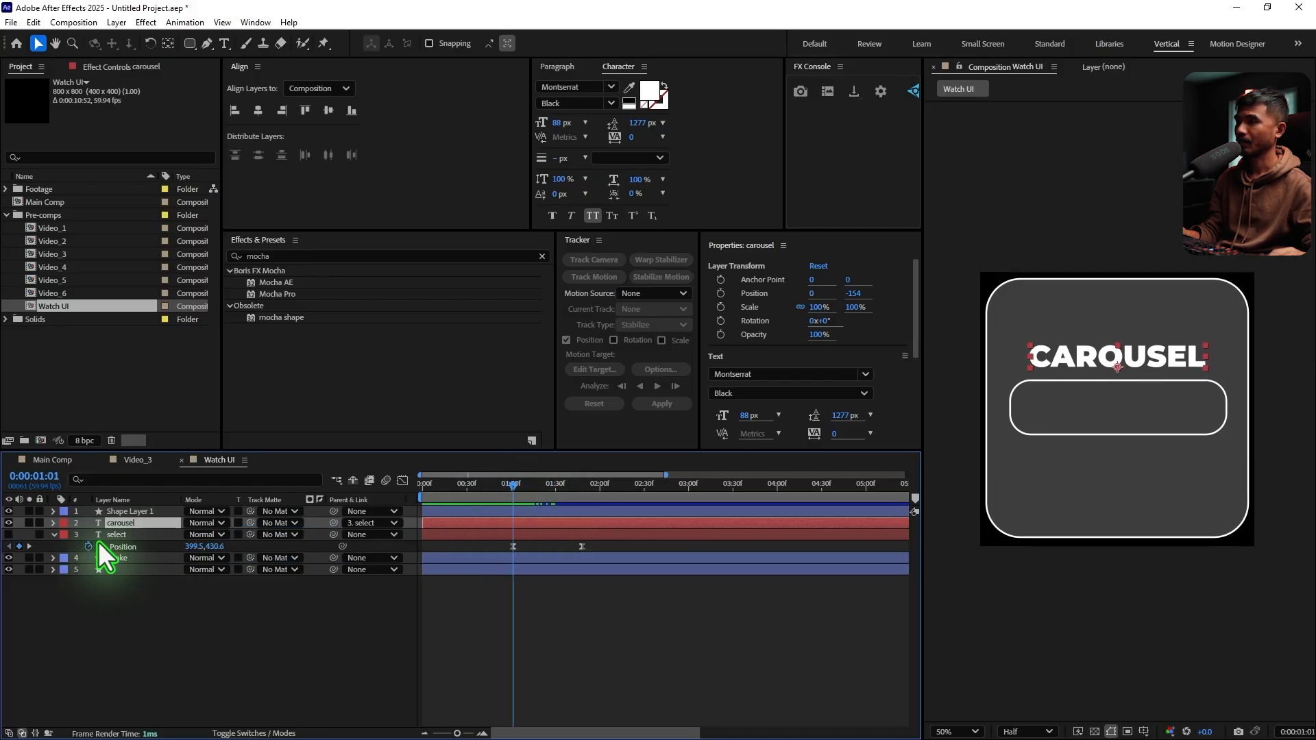
click(8, 535)
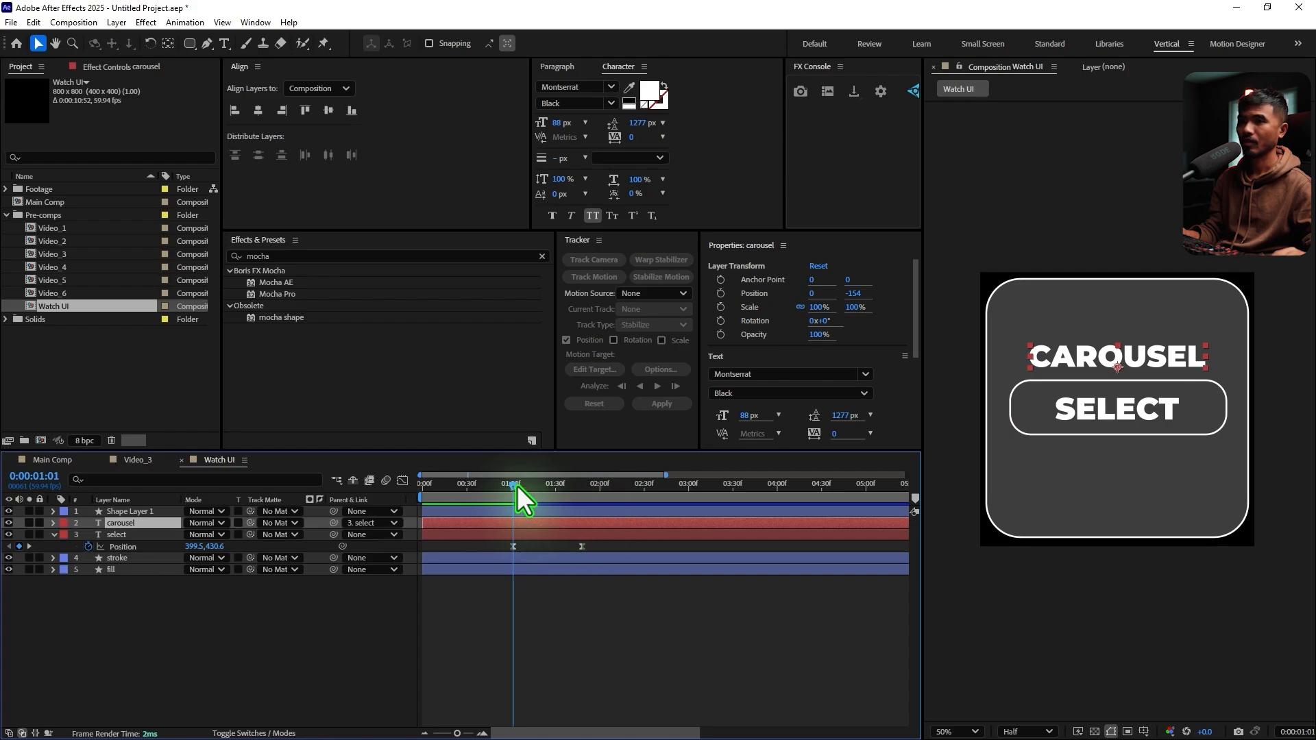
At 0:00:01:48, set the SELECT text's position keyframe to 399.5, 582.6 so that CAROUSEL sits centred in the button
drag(517, 485, 592, 510)
key(space)
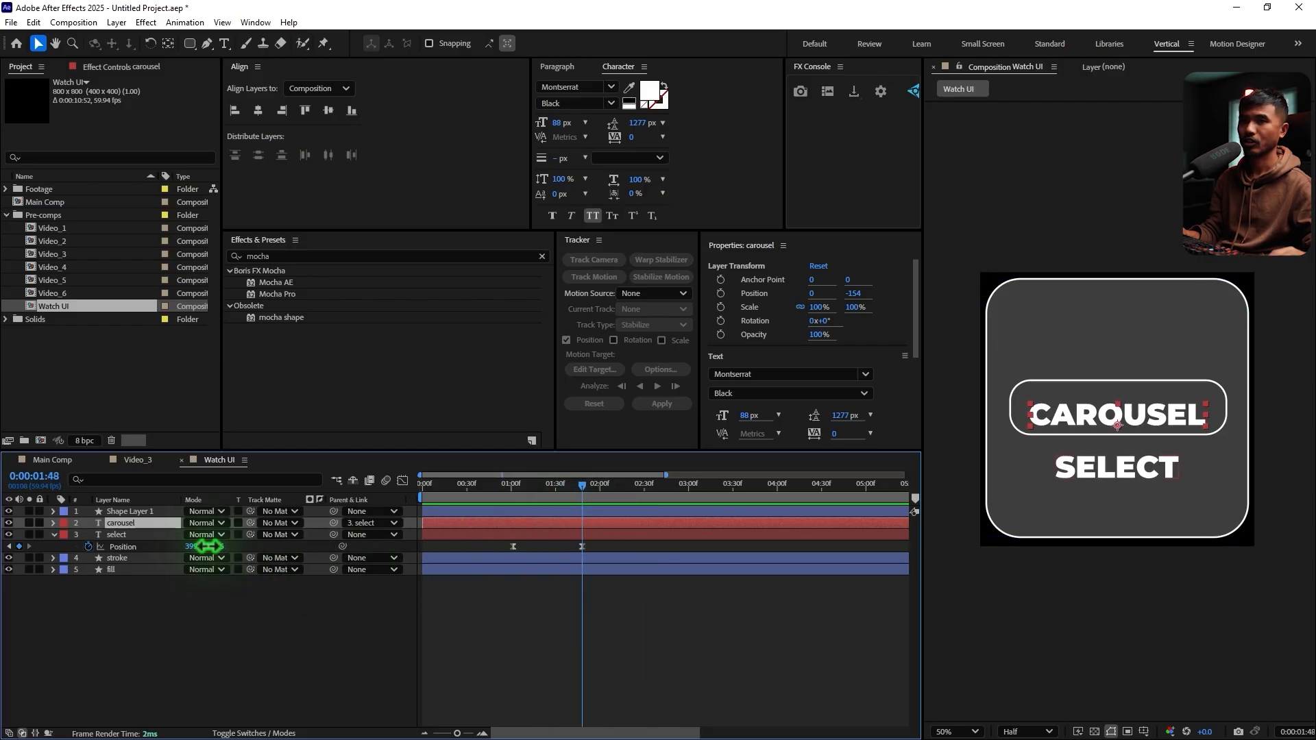
drag(207, 546, 195, 550)
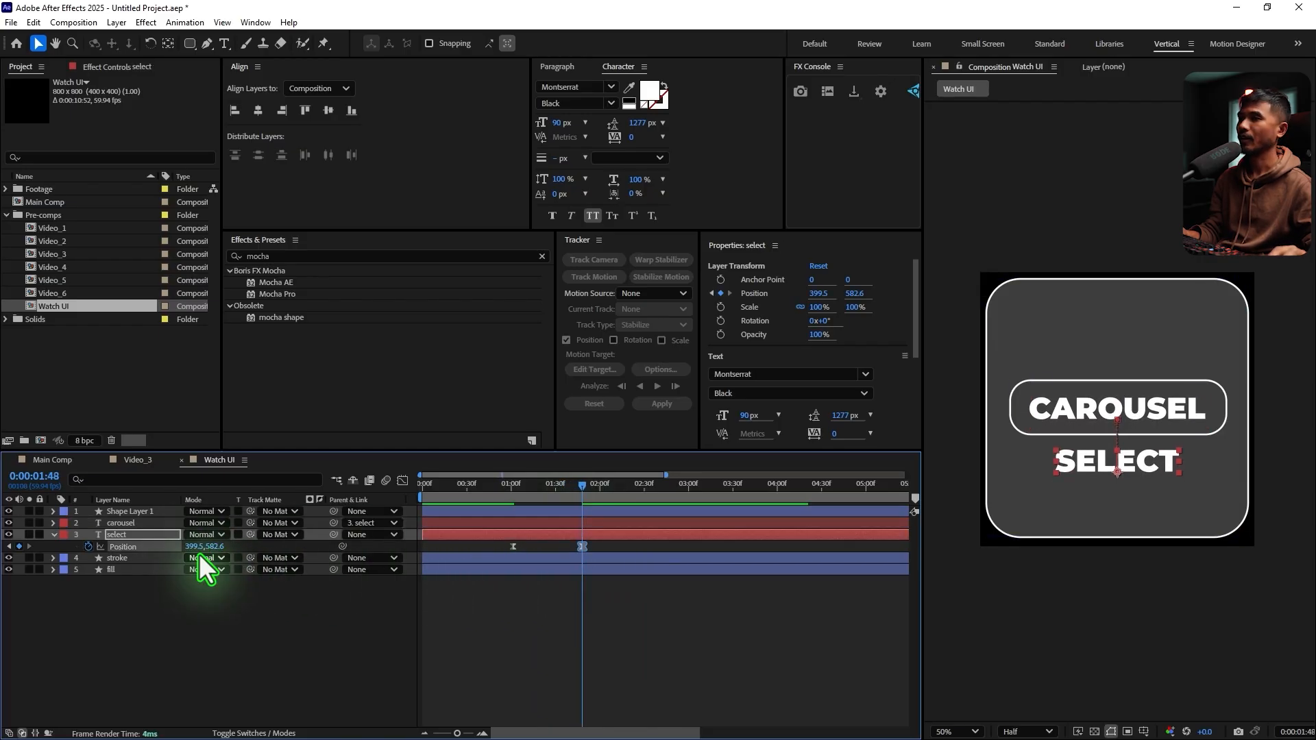
click(51, 534)
click(184, 619)
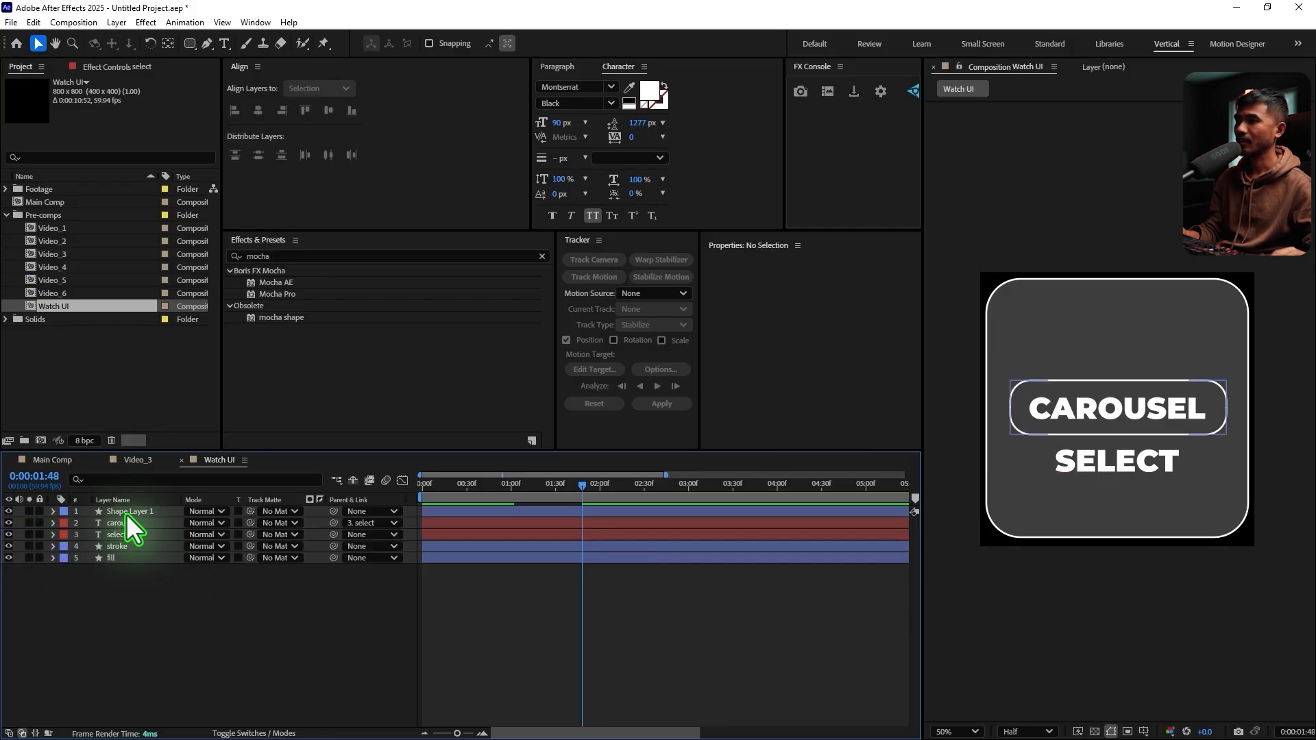
Duplicate the button's Shape Layer 1 and rename the copy mask
click(126, 513)
key(ctrl+d)
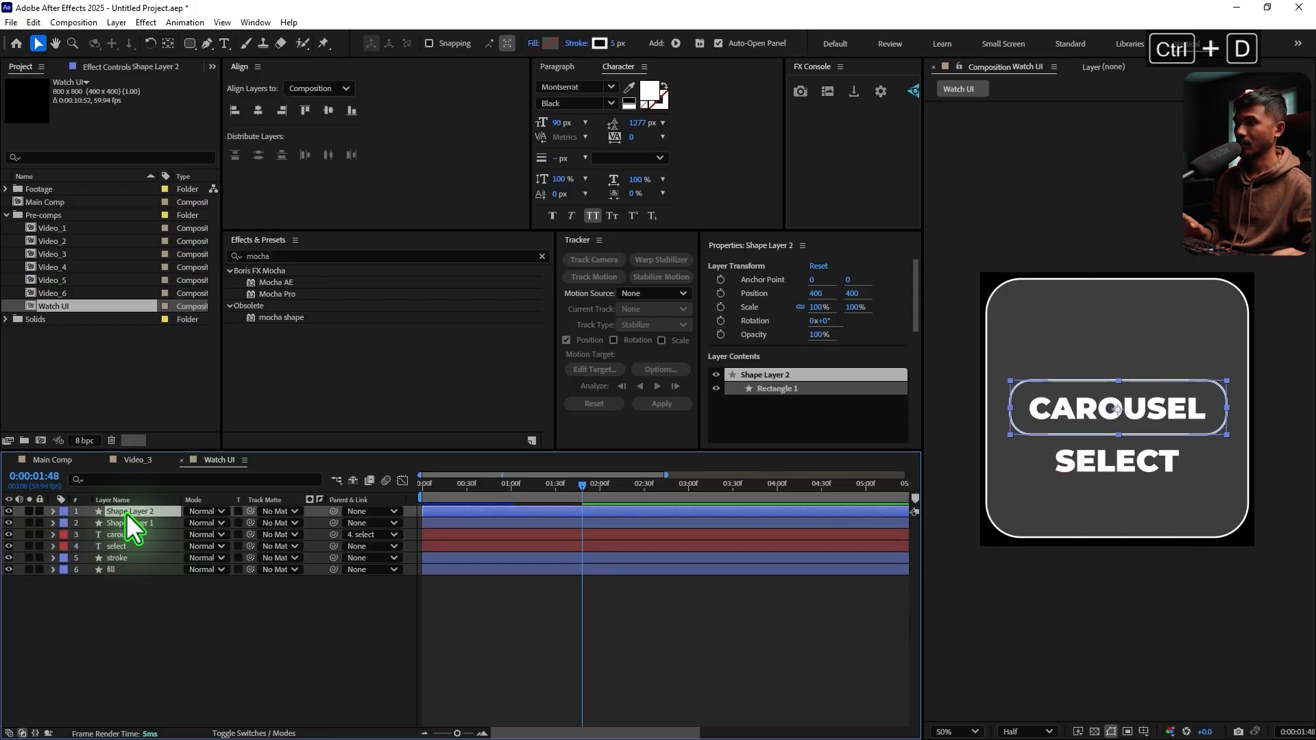
key(Return)
text(mask)
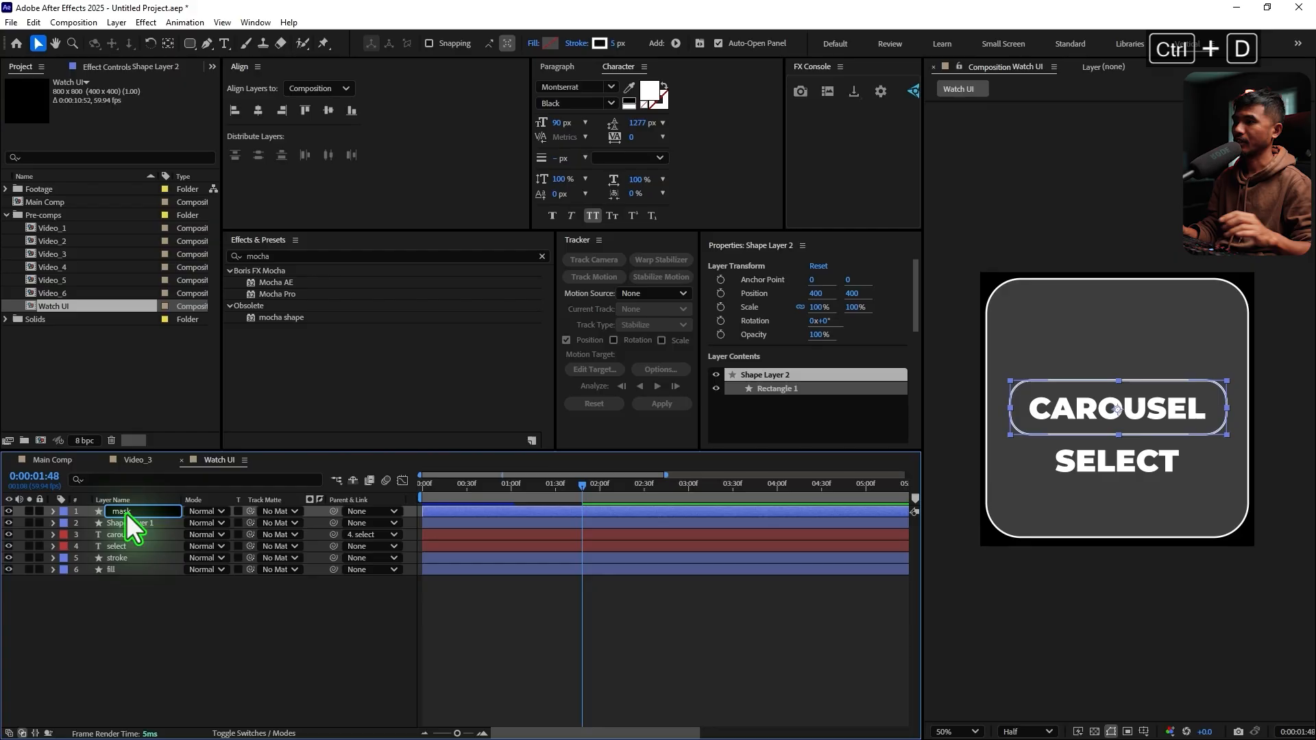
key(Return)
Set the mask layer's stroke to none and its fill to solid white (FFFFFF)
click(580, 44)
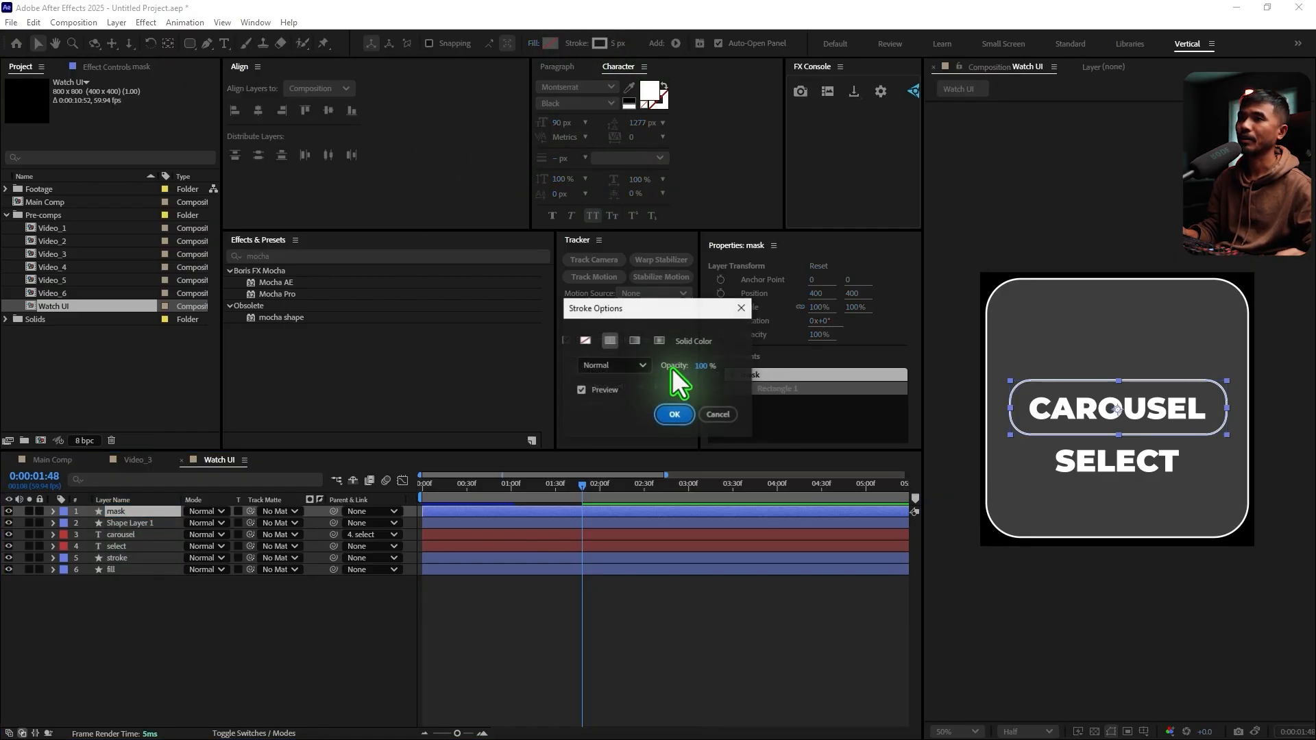
click(586, 340)
click(675, 414)
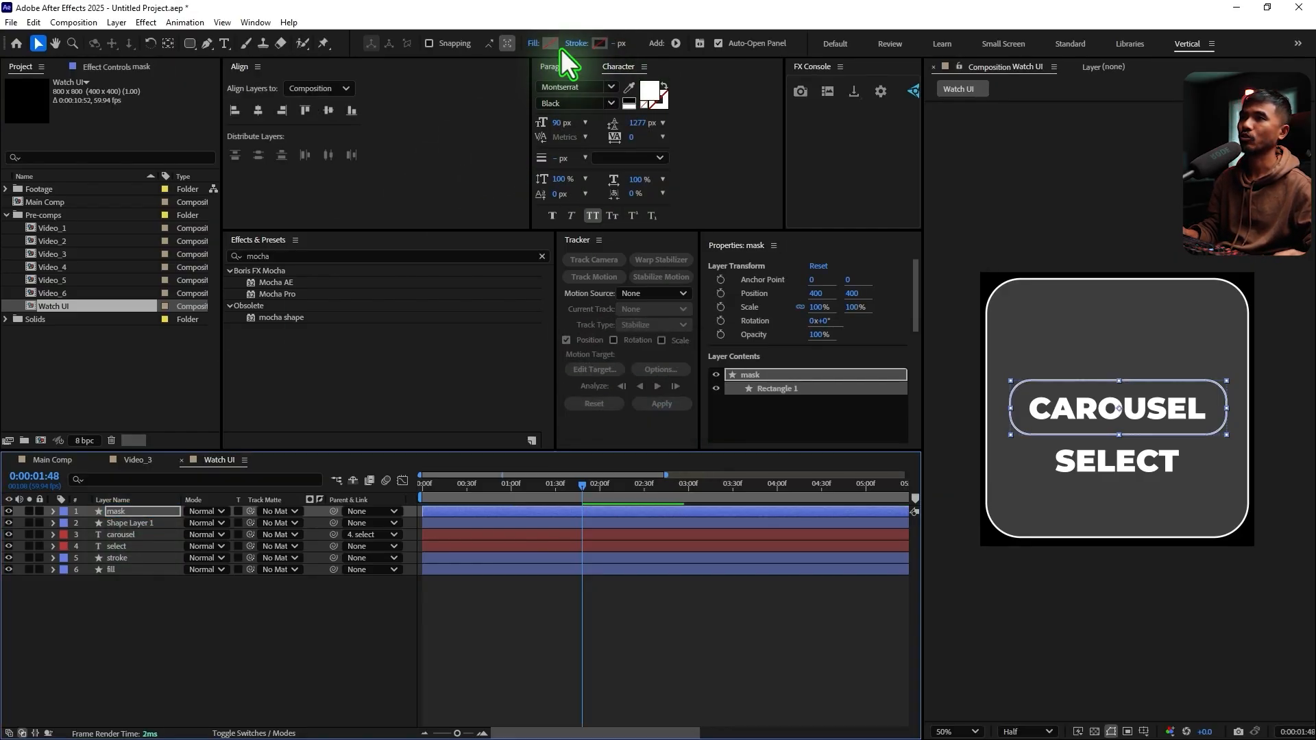
click(552, 43)
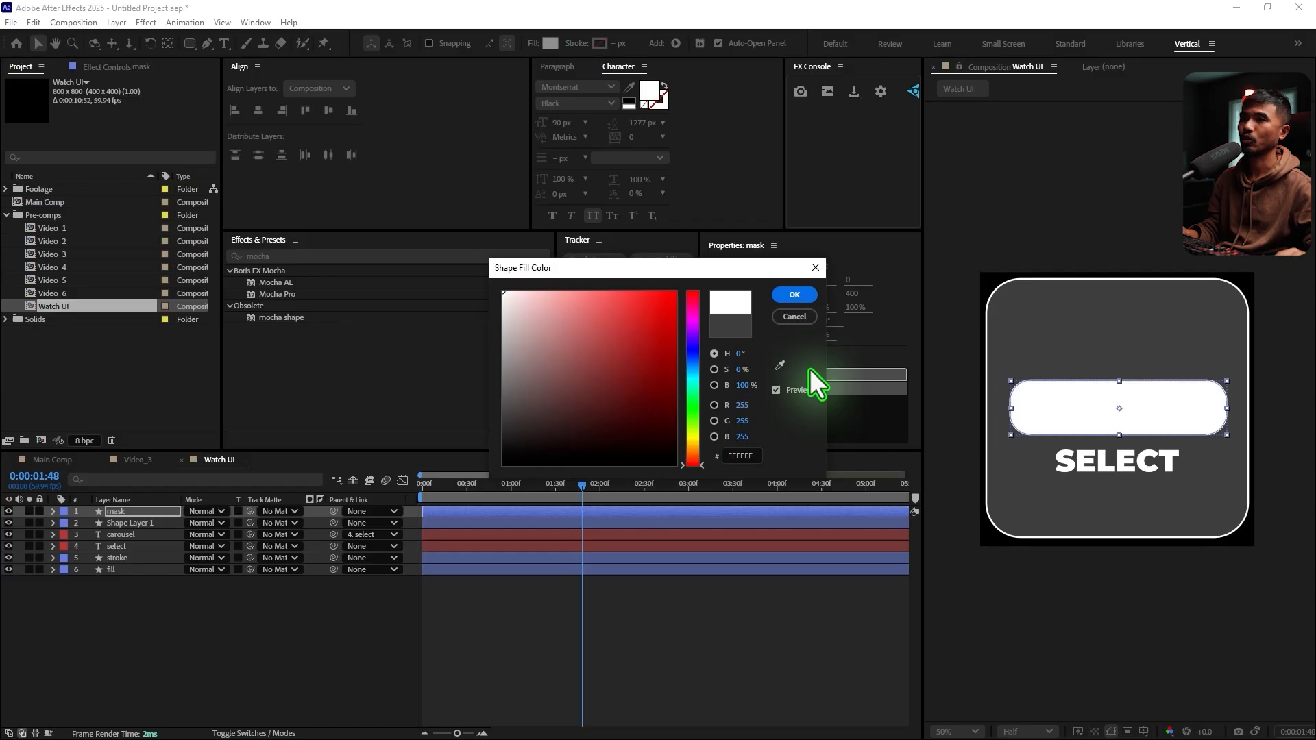
click(794, 294)
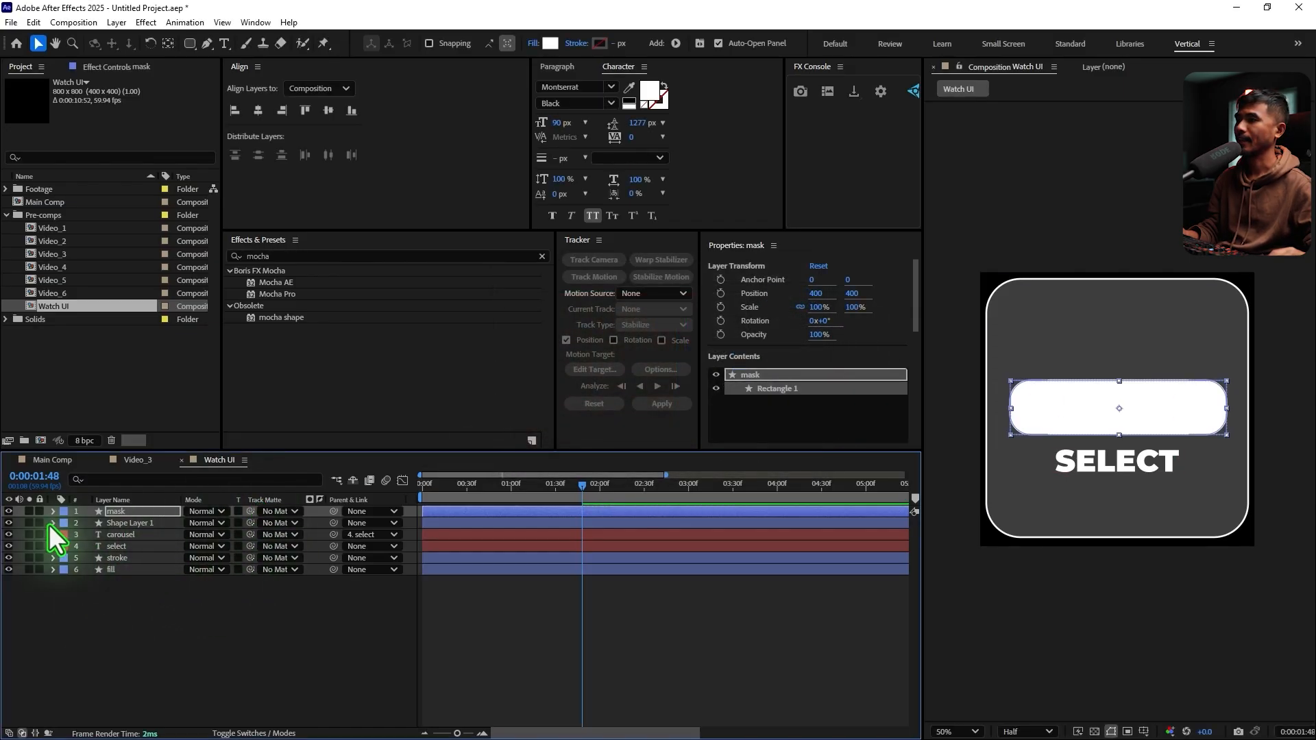
Use the mask layer as the track matte for both the CAROUSEL and SELECT text layers and preview the text swap
click(123, 536)
ctrl+click(147, 547)
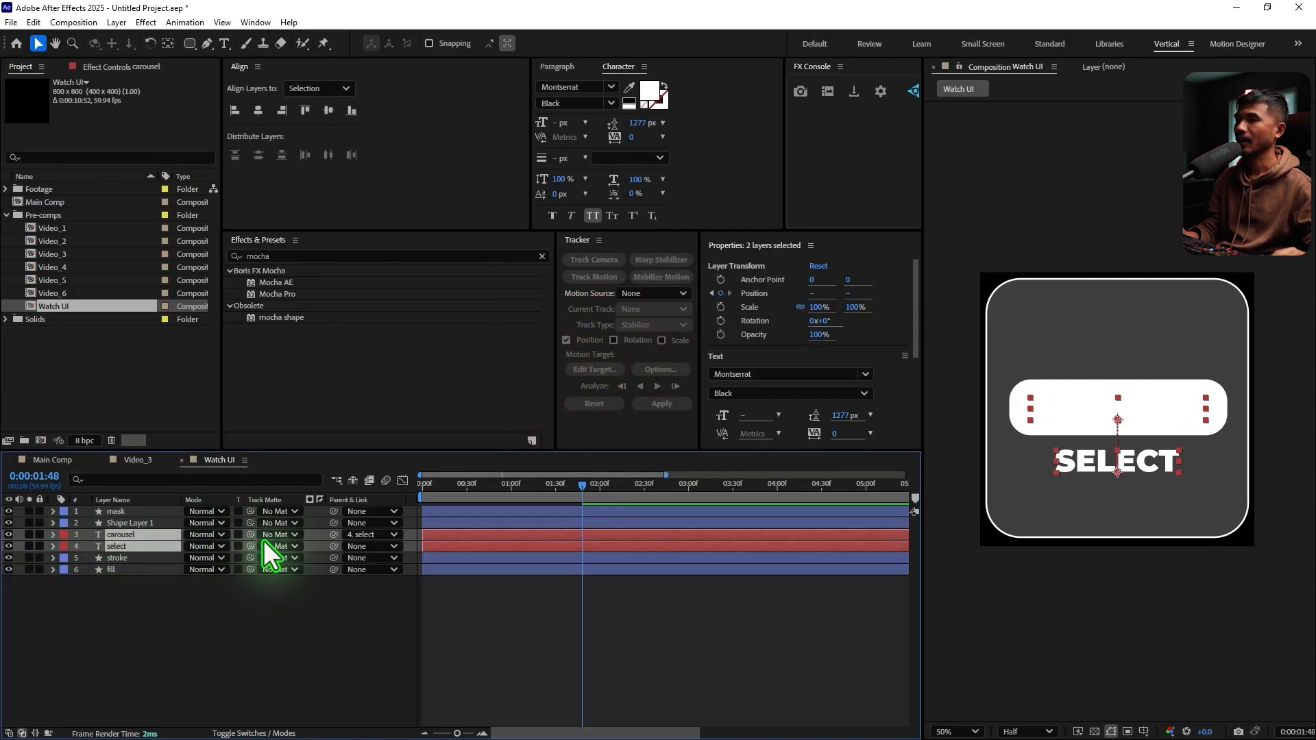
drag(250, 535, 114, 511)
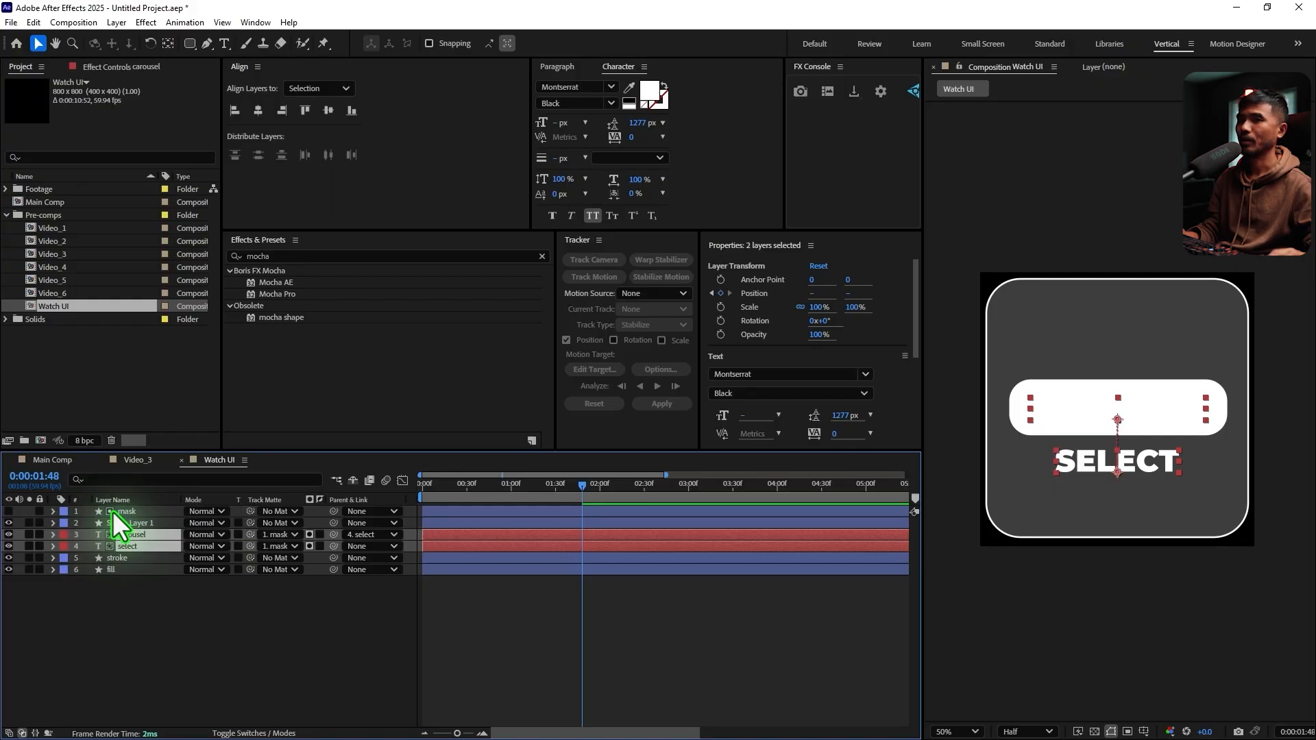
drag(504, 485, 557, 504)
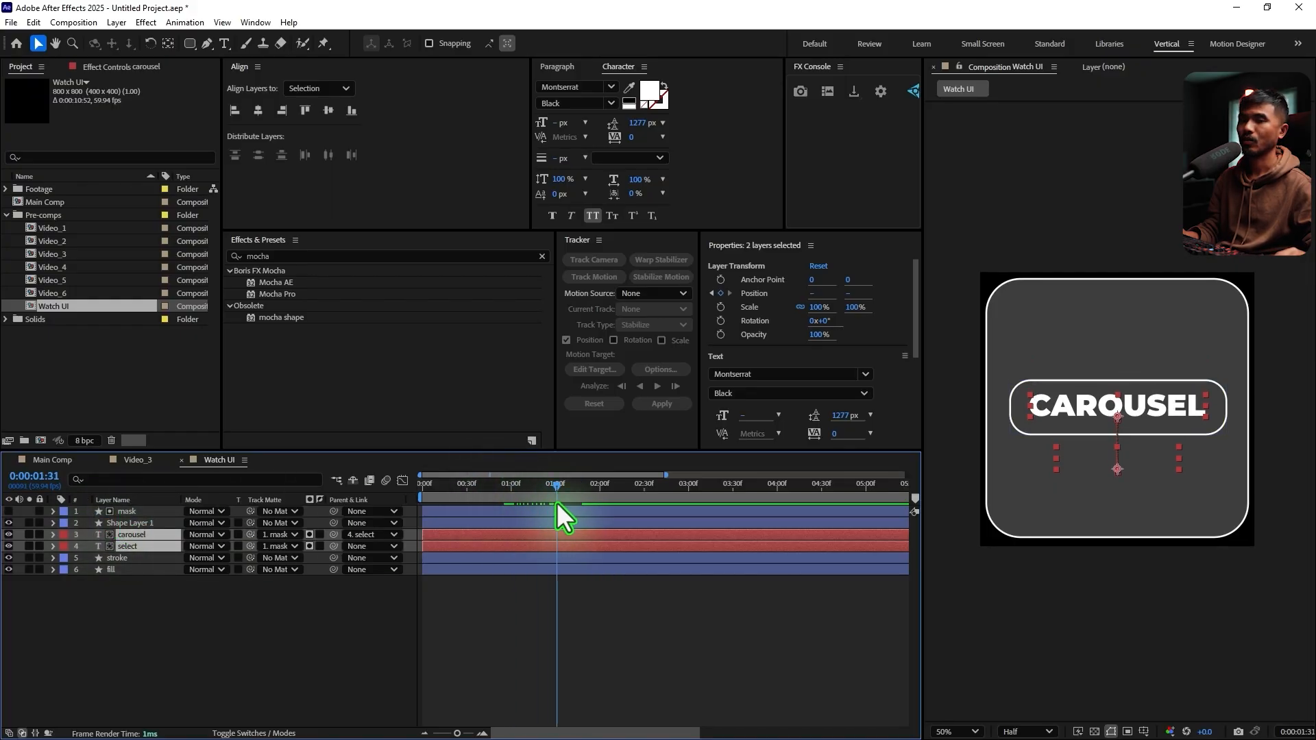
key(space)
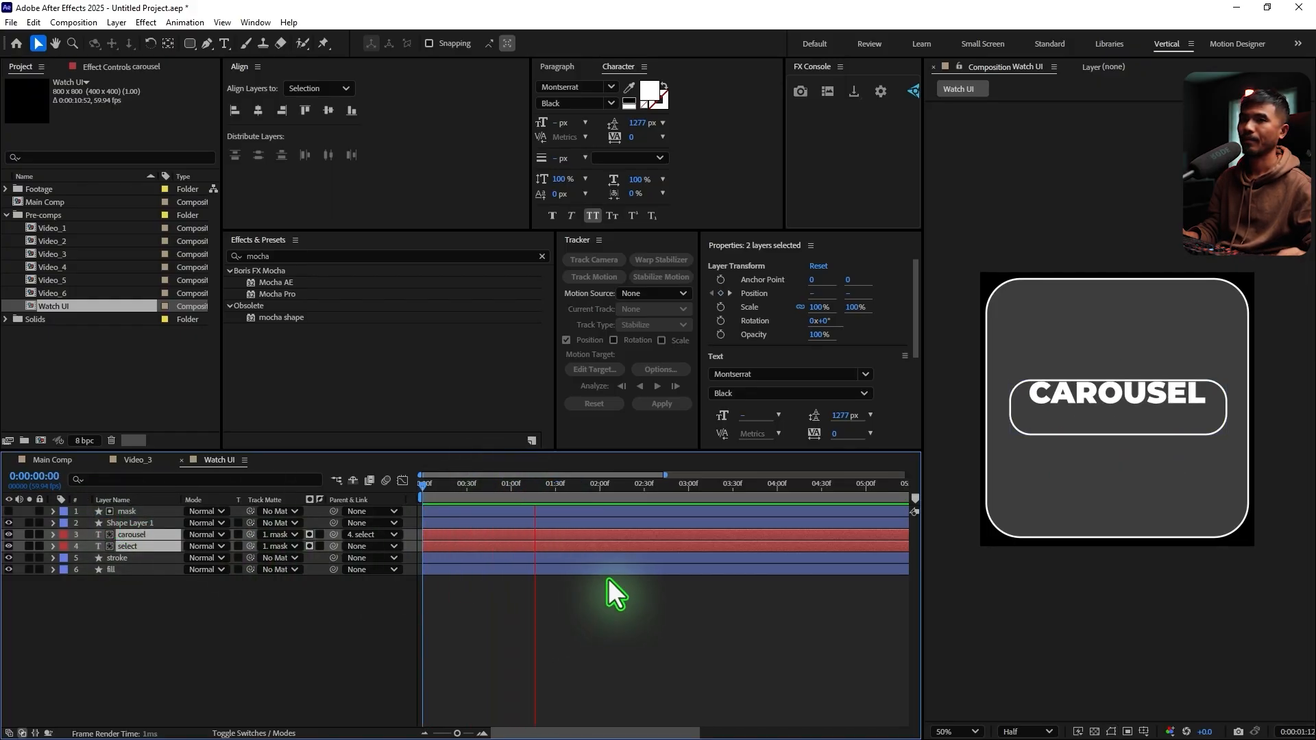
click(448, 499)
drag(447, 501, 563, 513)
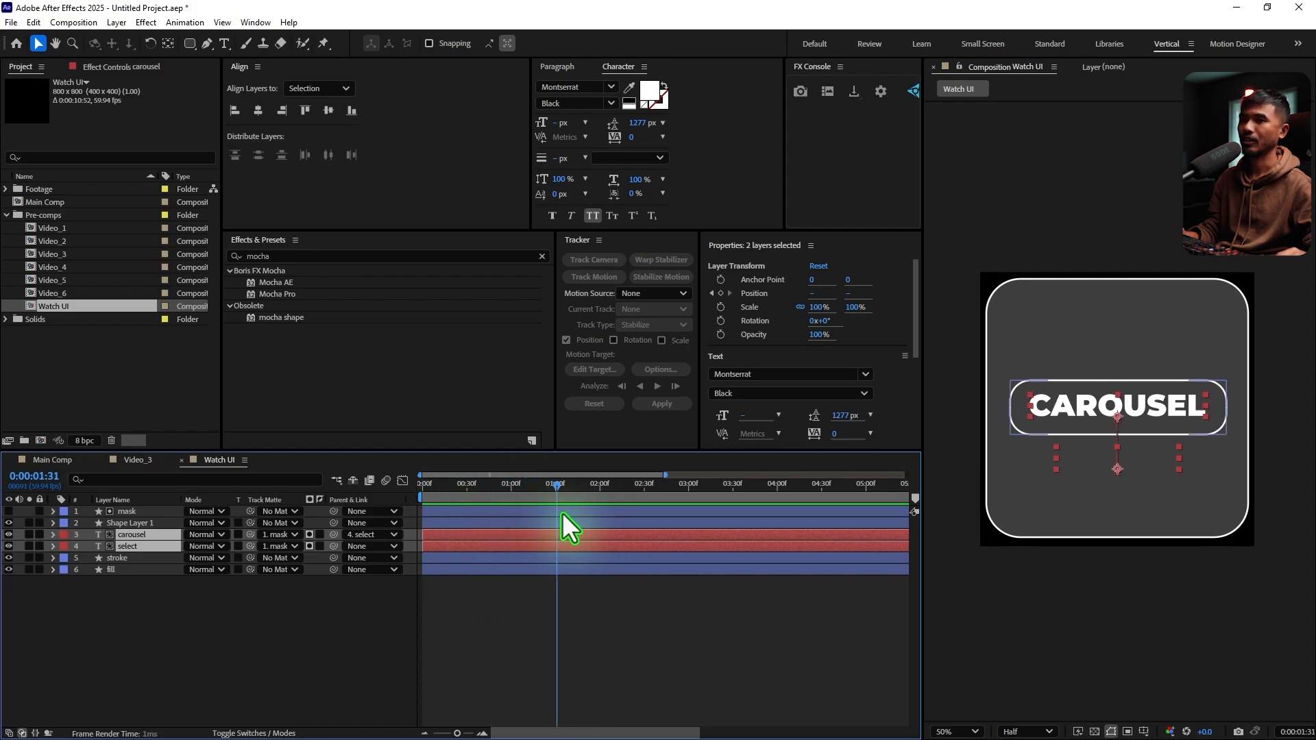
click(141, 628)
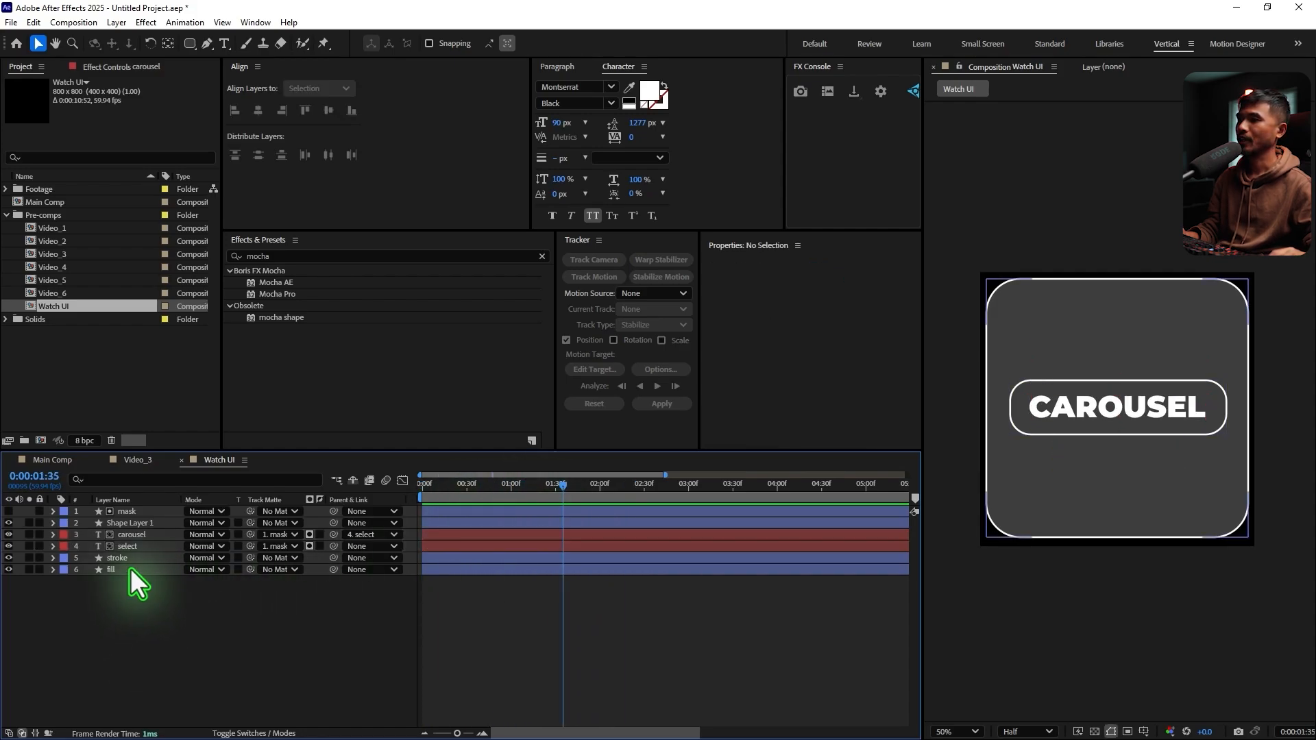
Change the stroke colour of the watch panel's stroke layer to black (000000)
click(130, 569)
click(135, 556)
click(601, 43)
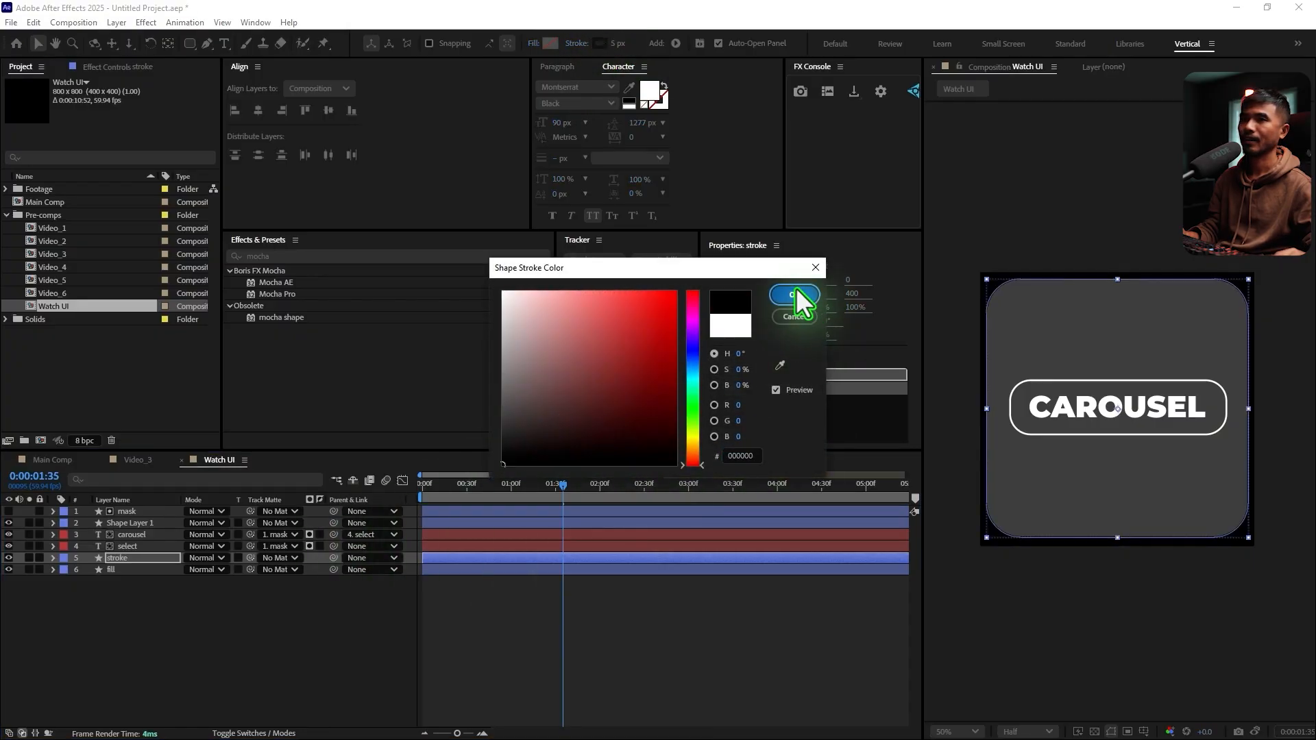
click(796, 291)
Change the stroke colour of the button's Shape Layer 1 to black
click(140, 570)
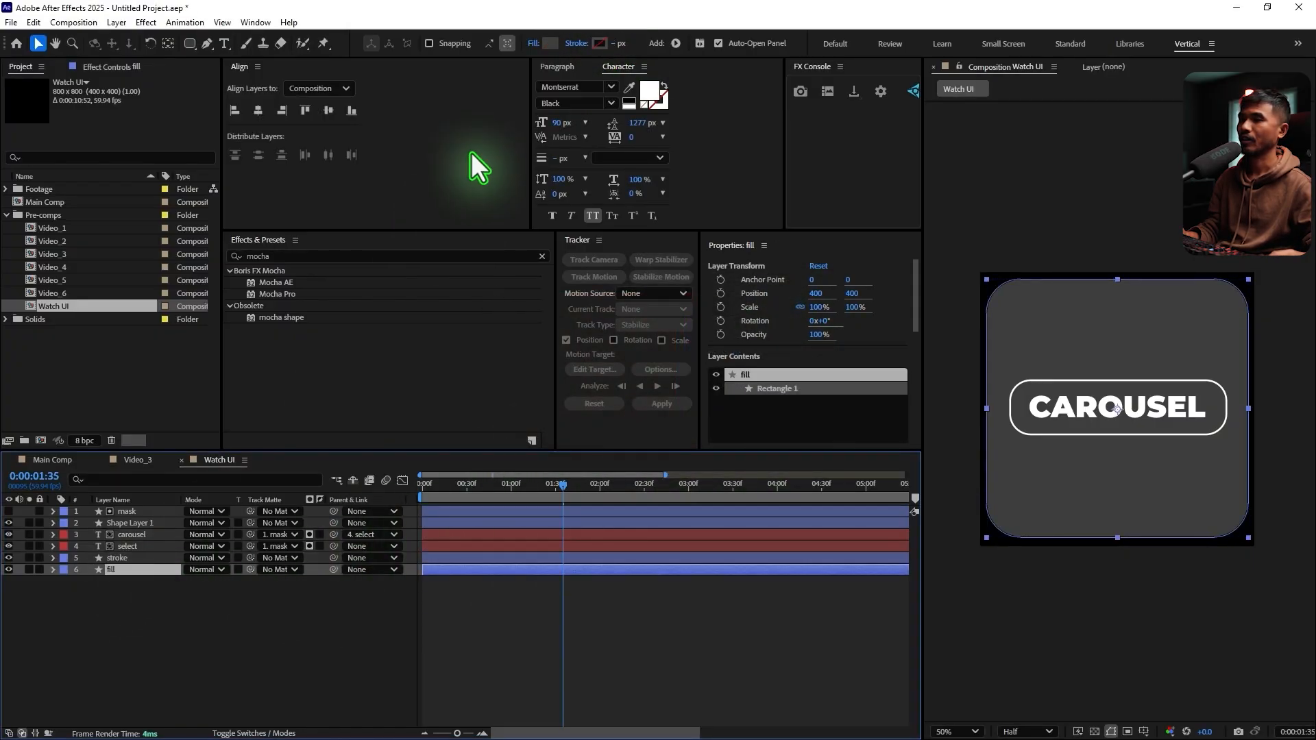
click(147, 521)
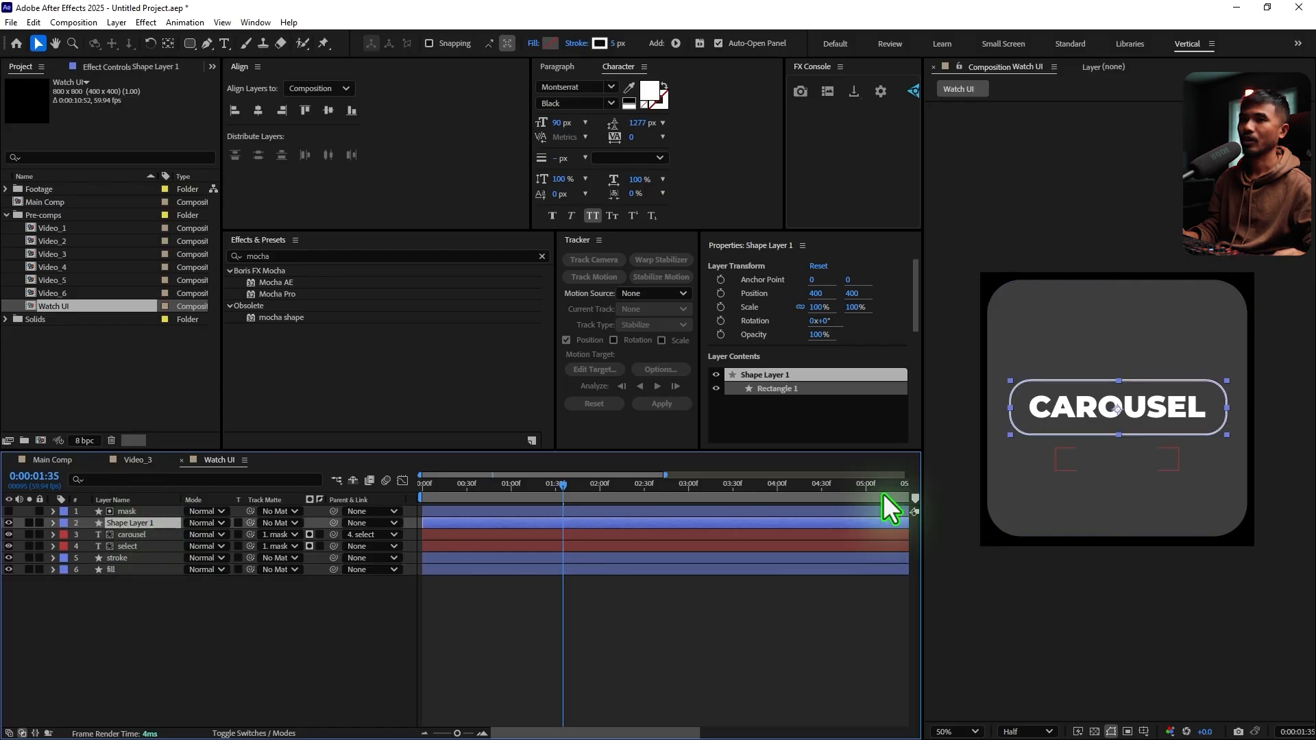
click(599, 43)
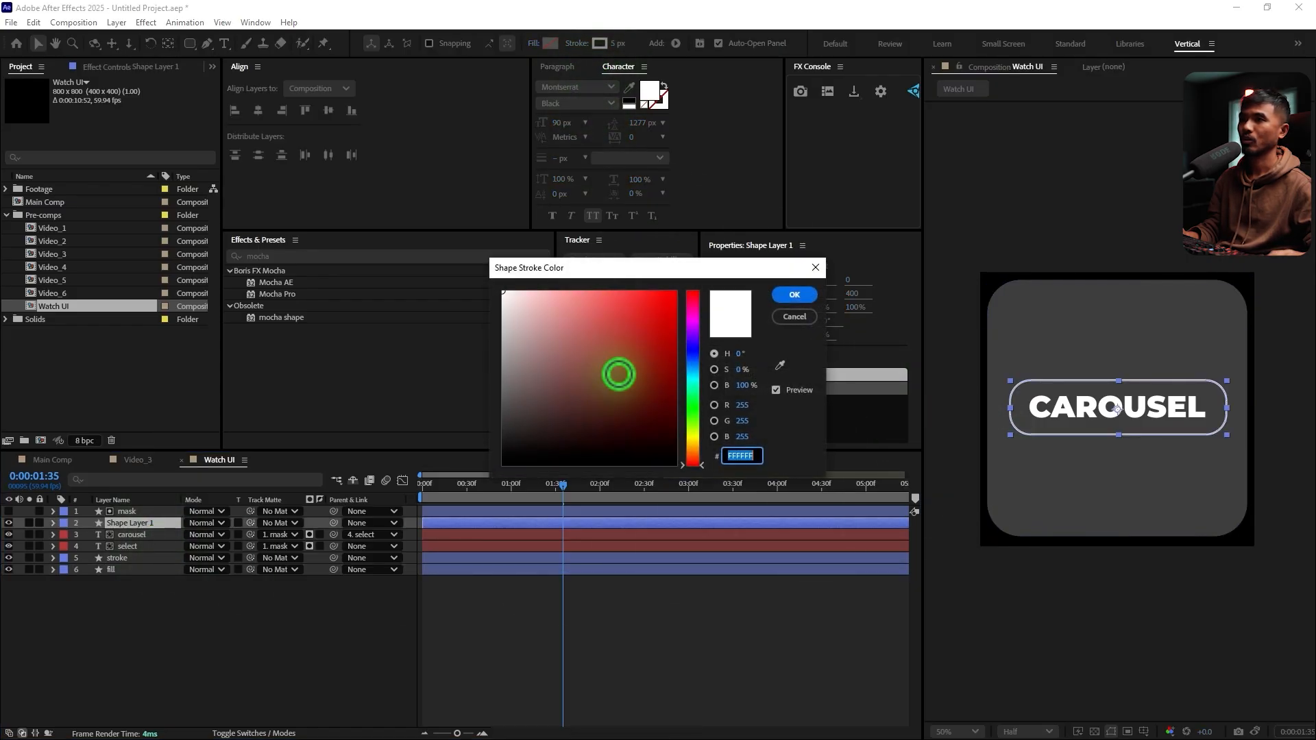
click(794, 295)
click(676, 702)
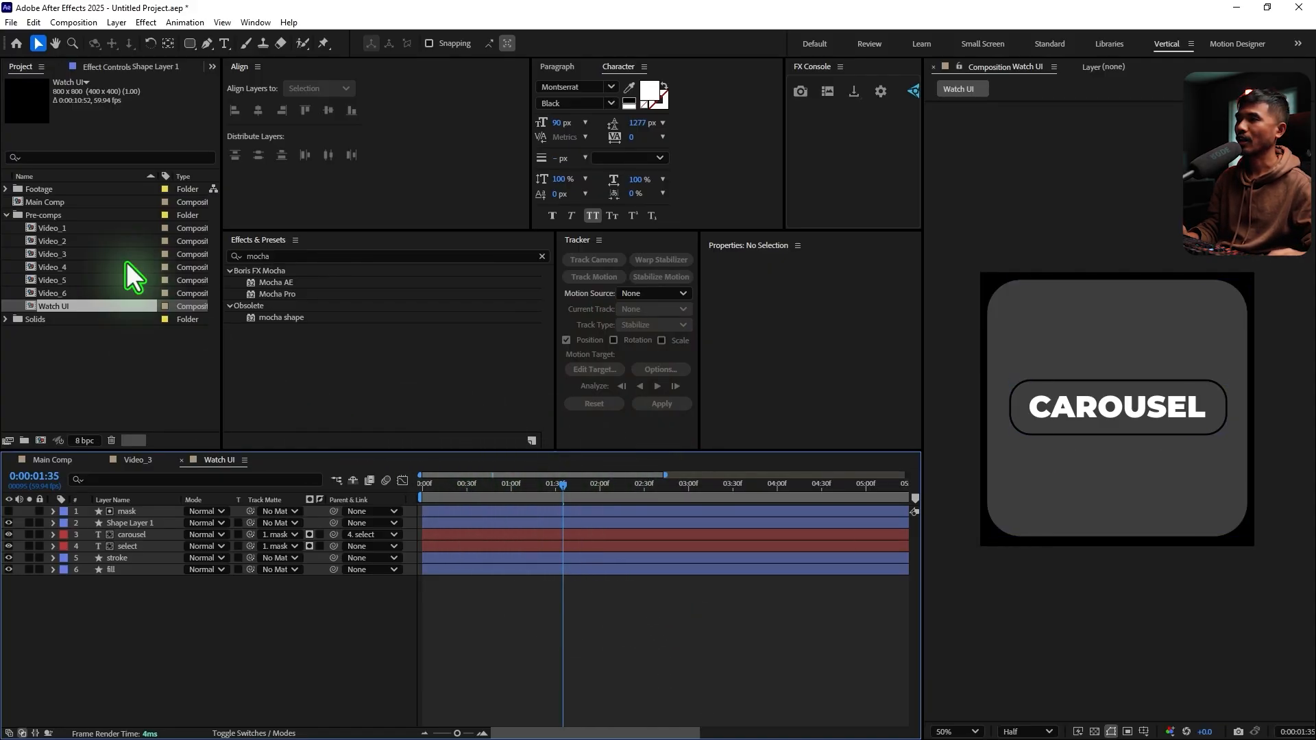
Add the Watch UI composition to Main Comp directly below the Null 2 layer and set its blending mode to Screen
click(52, 460)
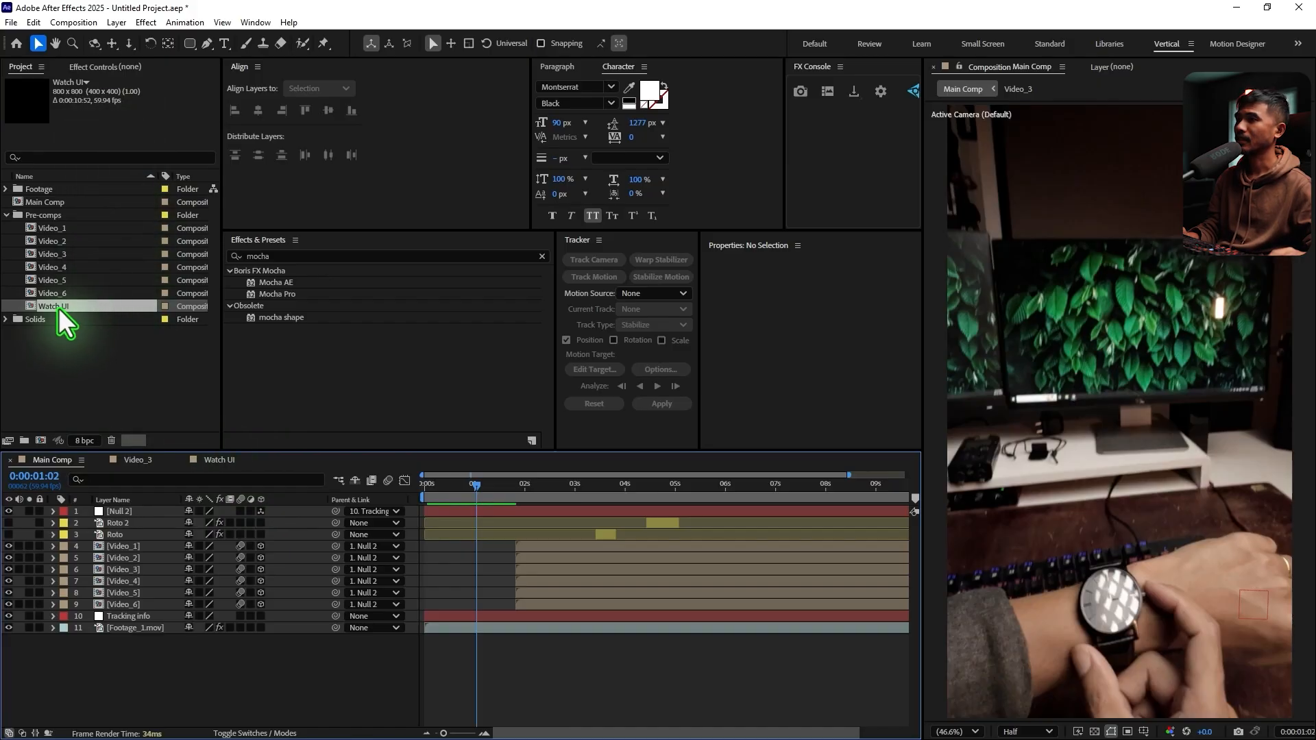
drag(59, 307, 298, 522)
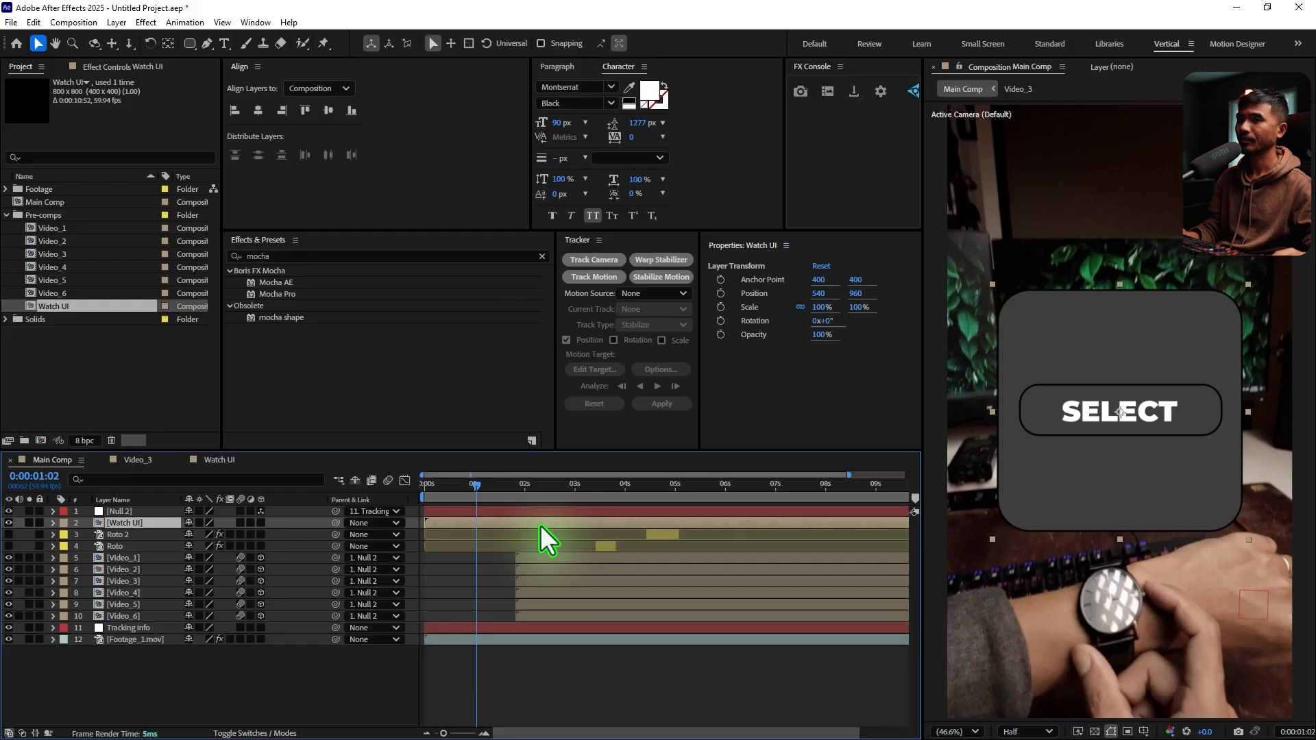
click(238, 732)
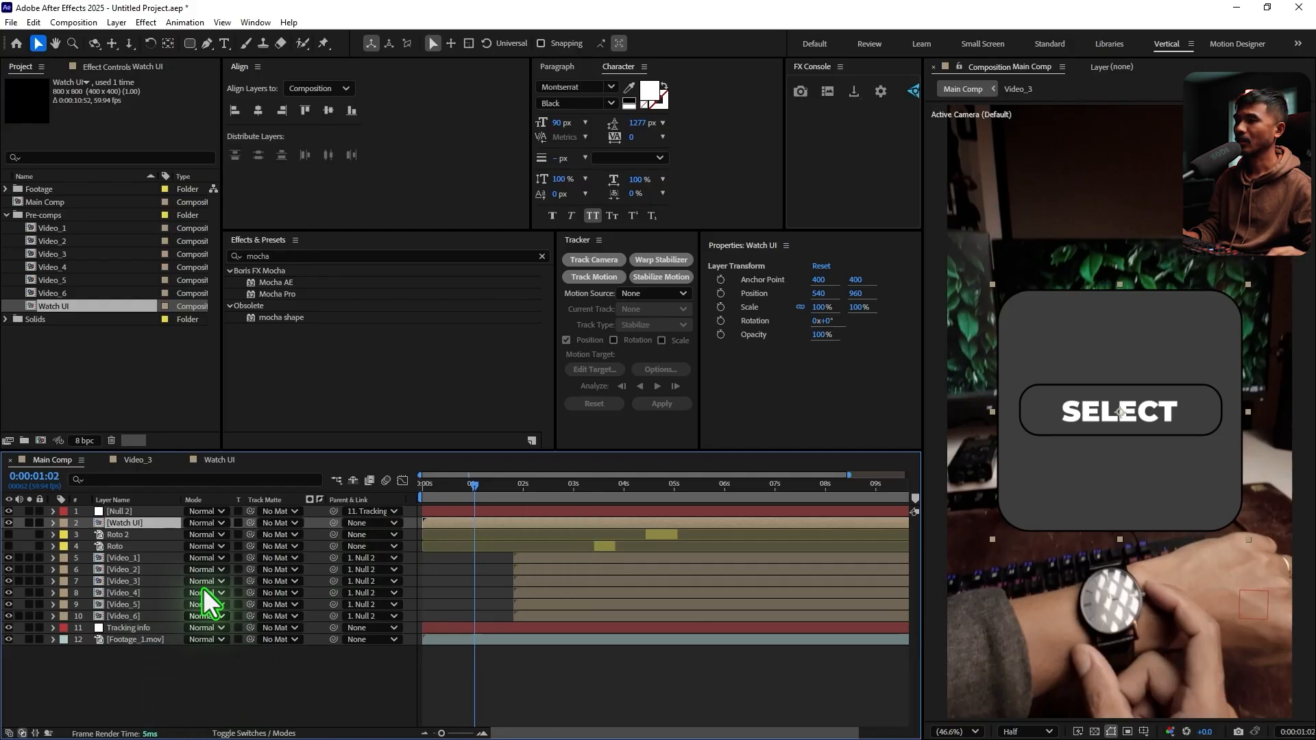
click(193, 523)
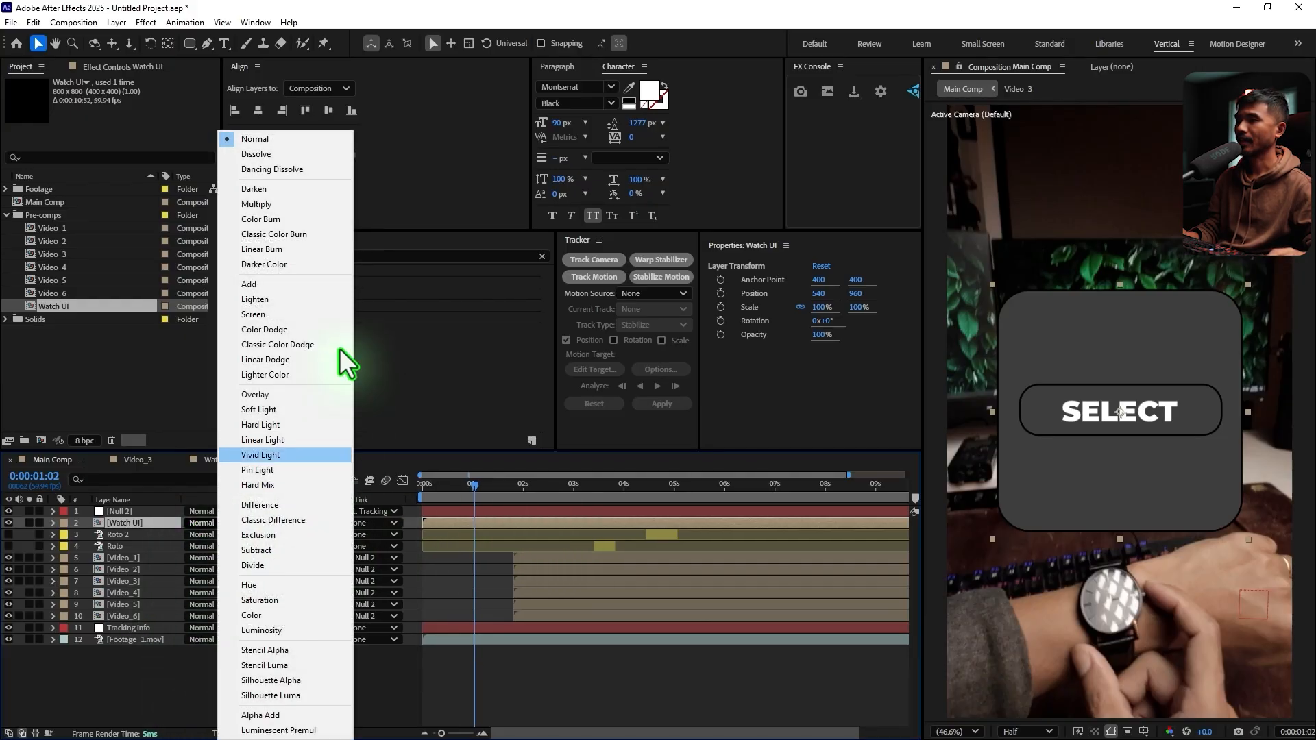
click(277, 314)
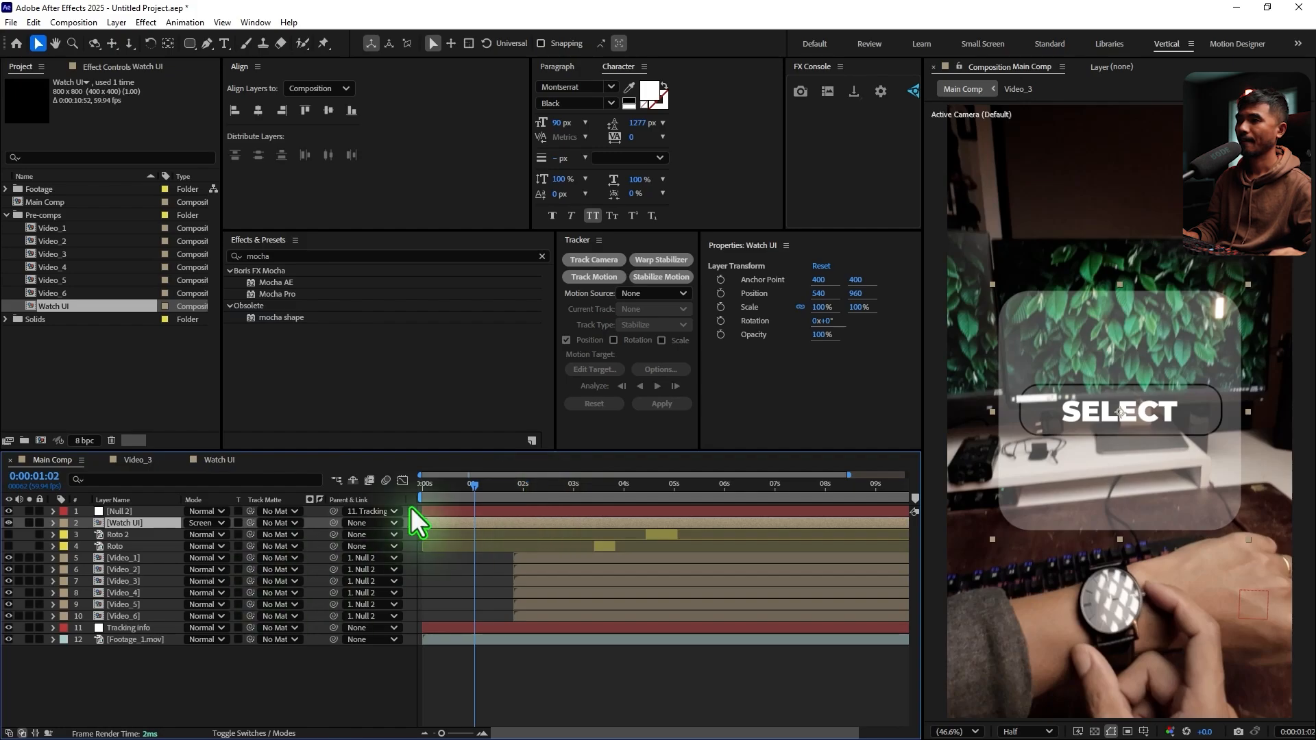
drag(440, 488, 474, 504)
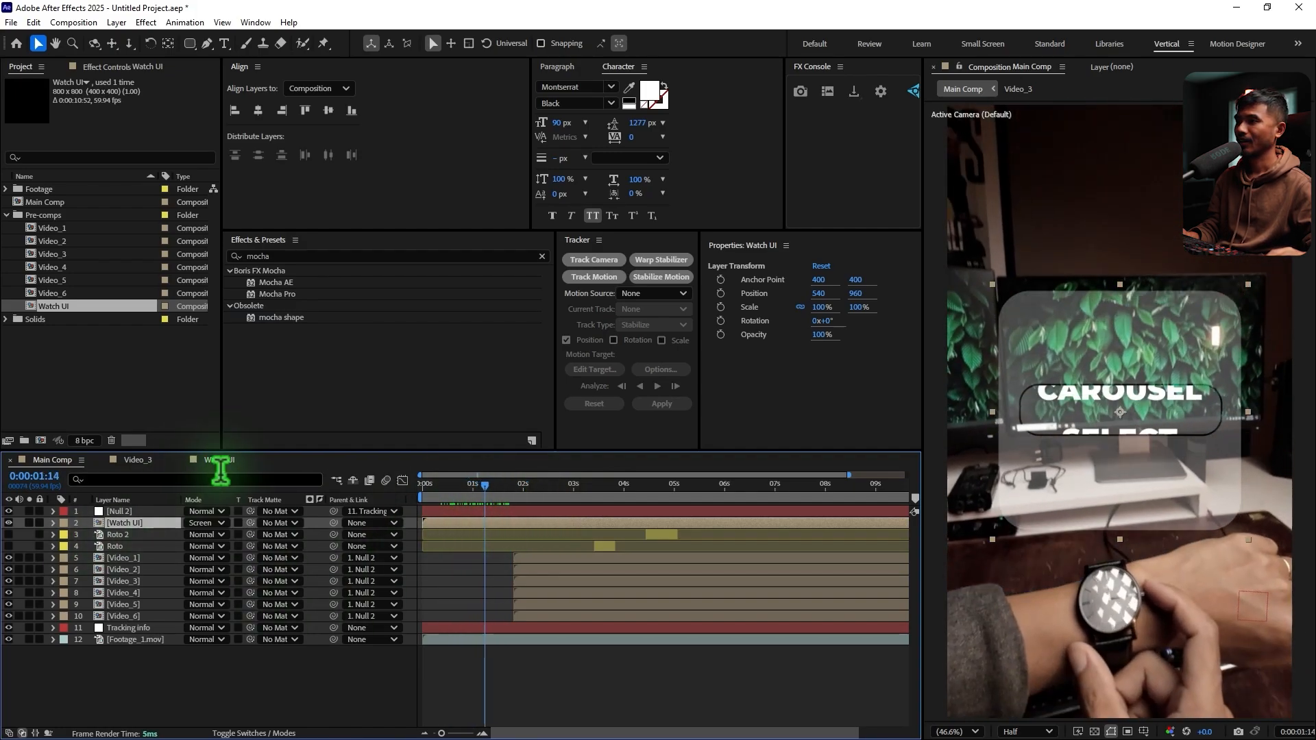
Open the Watch UI composition and change the stroke colour of the button's Shape Layer 1 to white
click(212, 461)
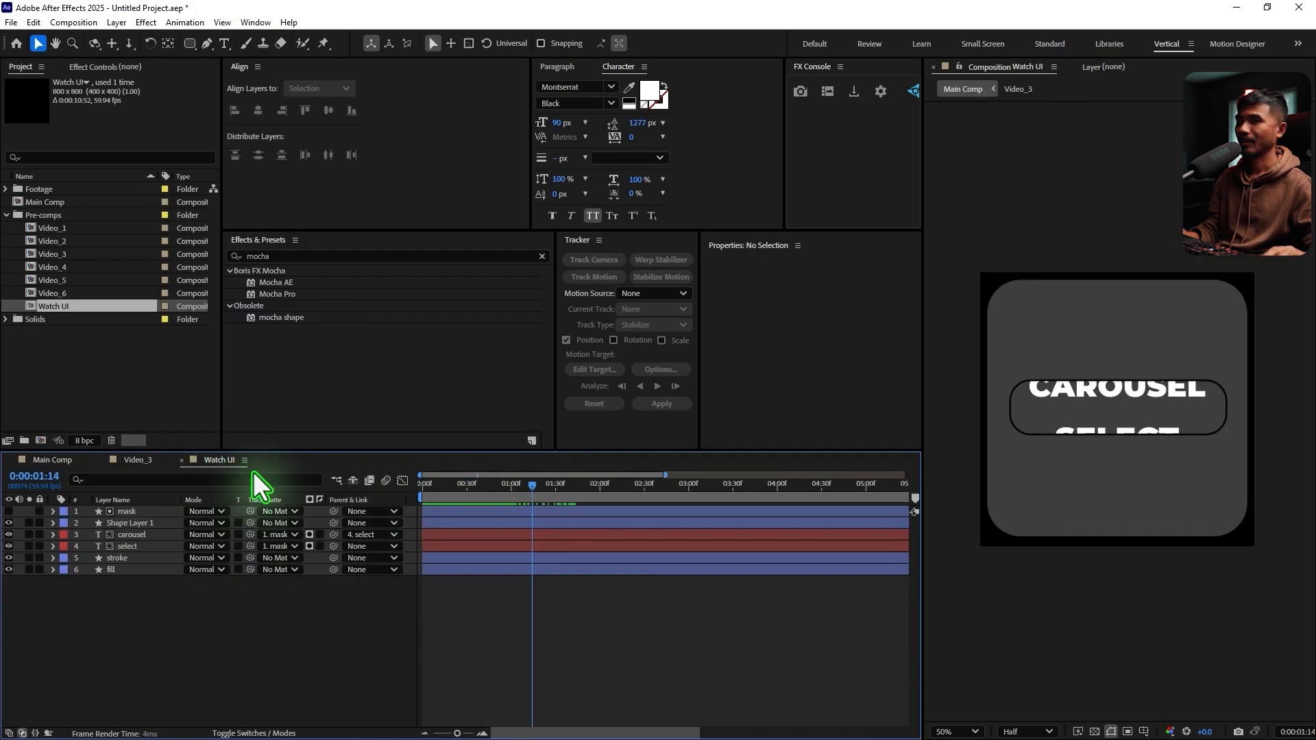
click(134, 522)
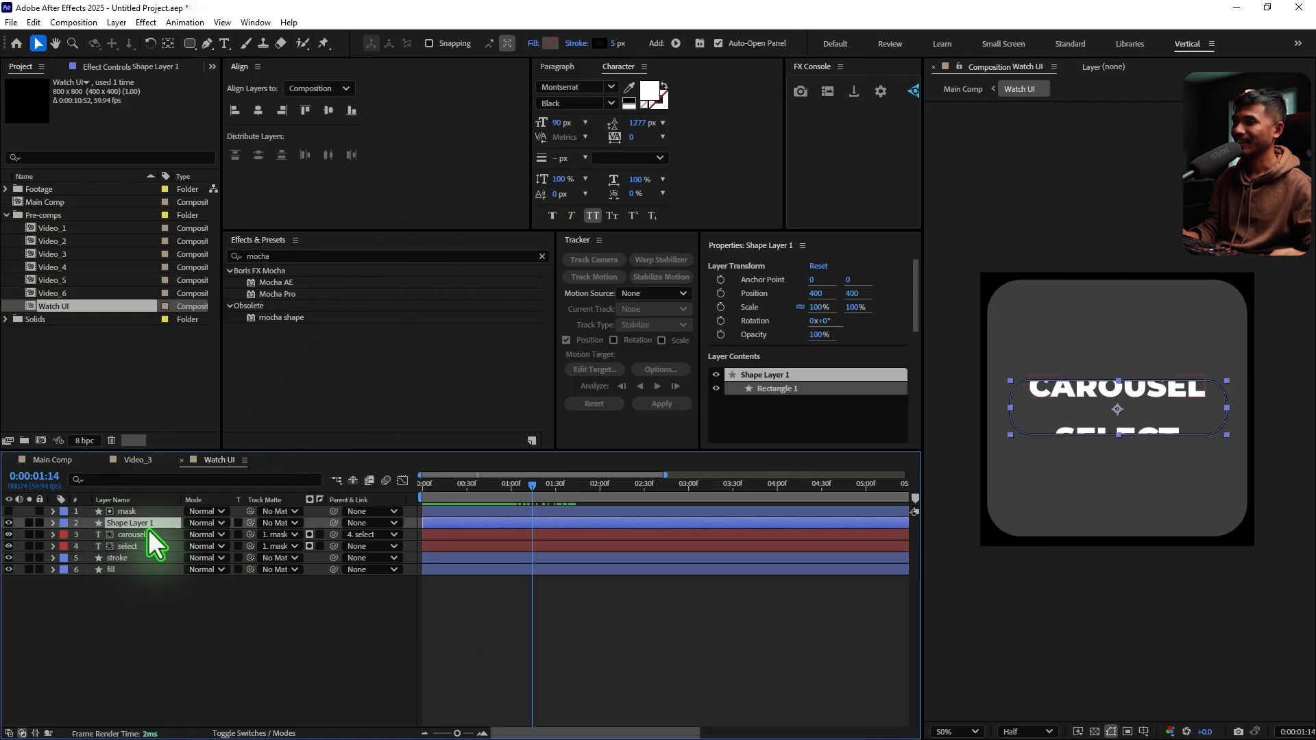
click(596, 45)
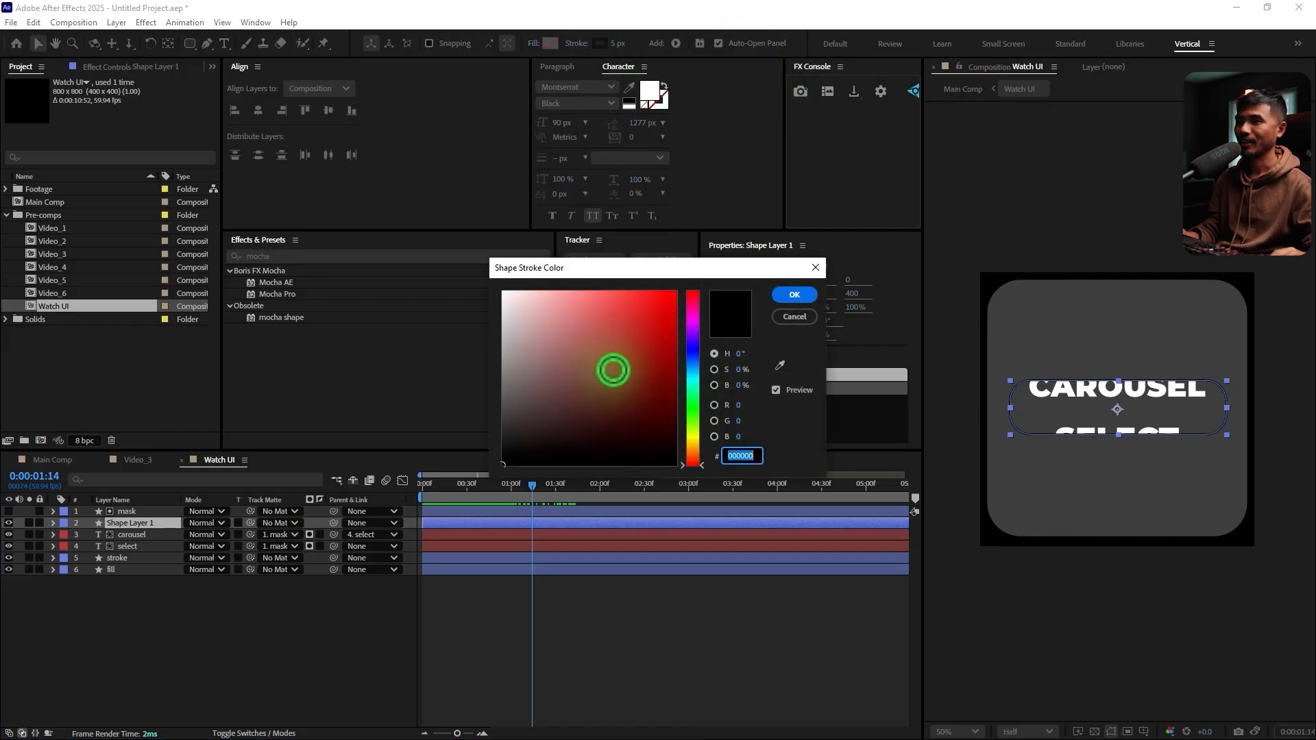
click(794, 295)
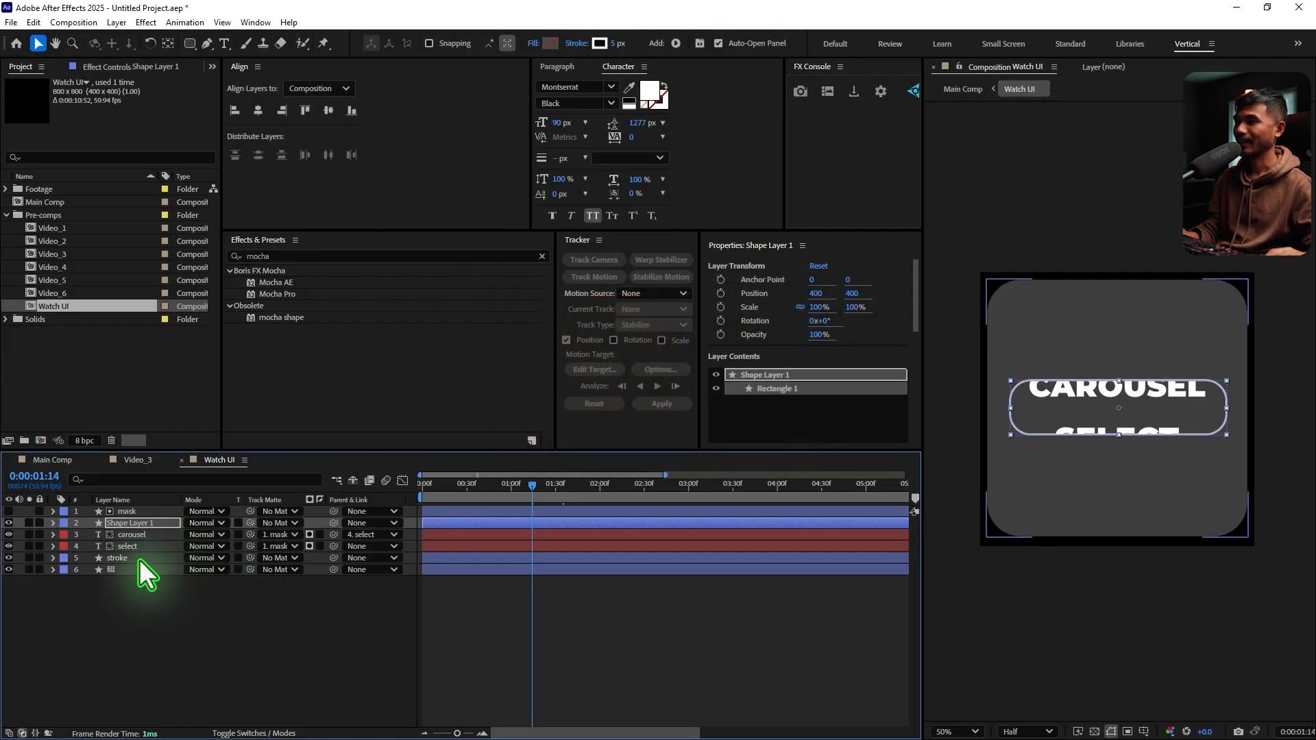
Change the stroke colour of the panel's stroke layer to white
click(138, 559)
click(598, 46)
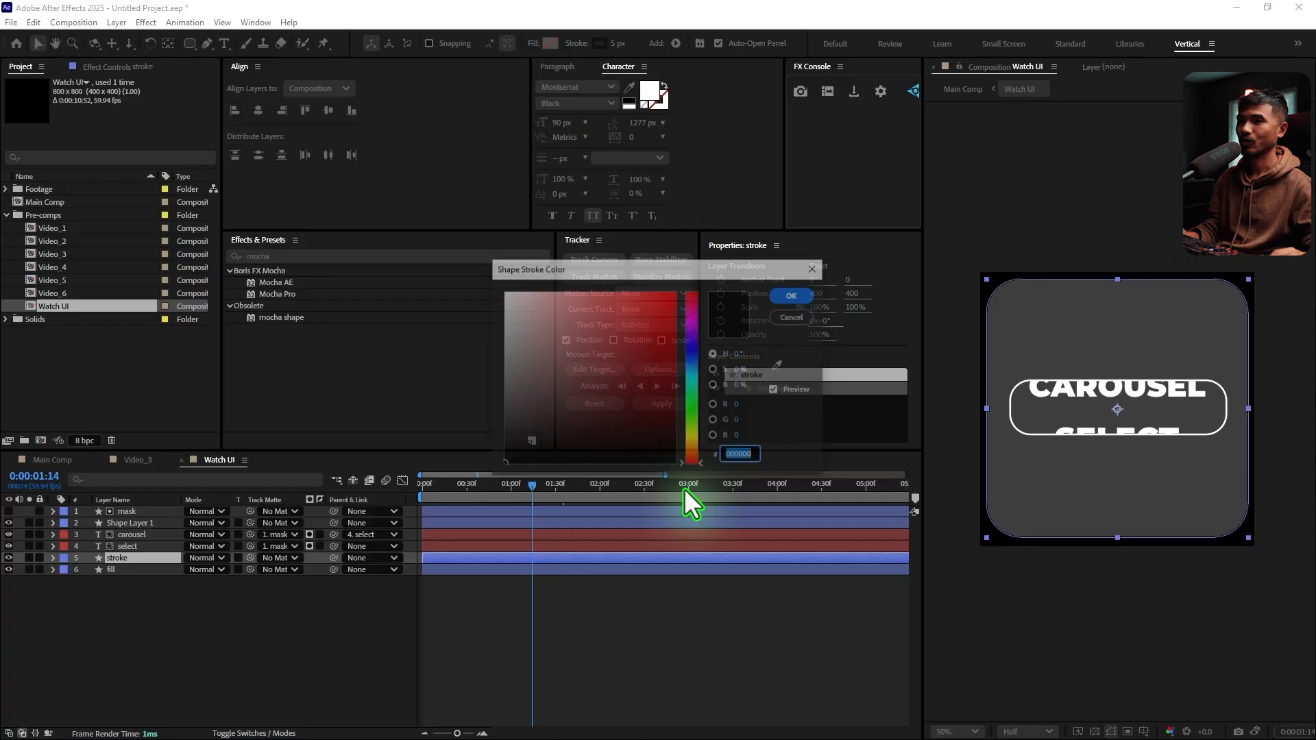
click(799, 292)
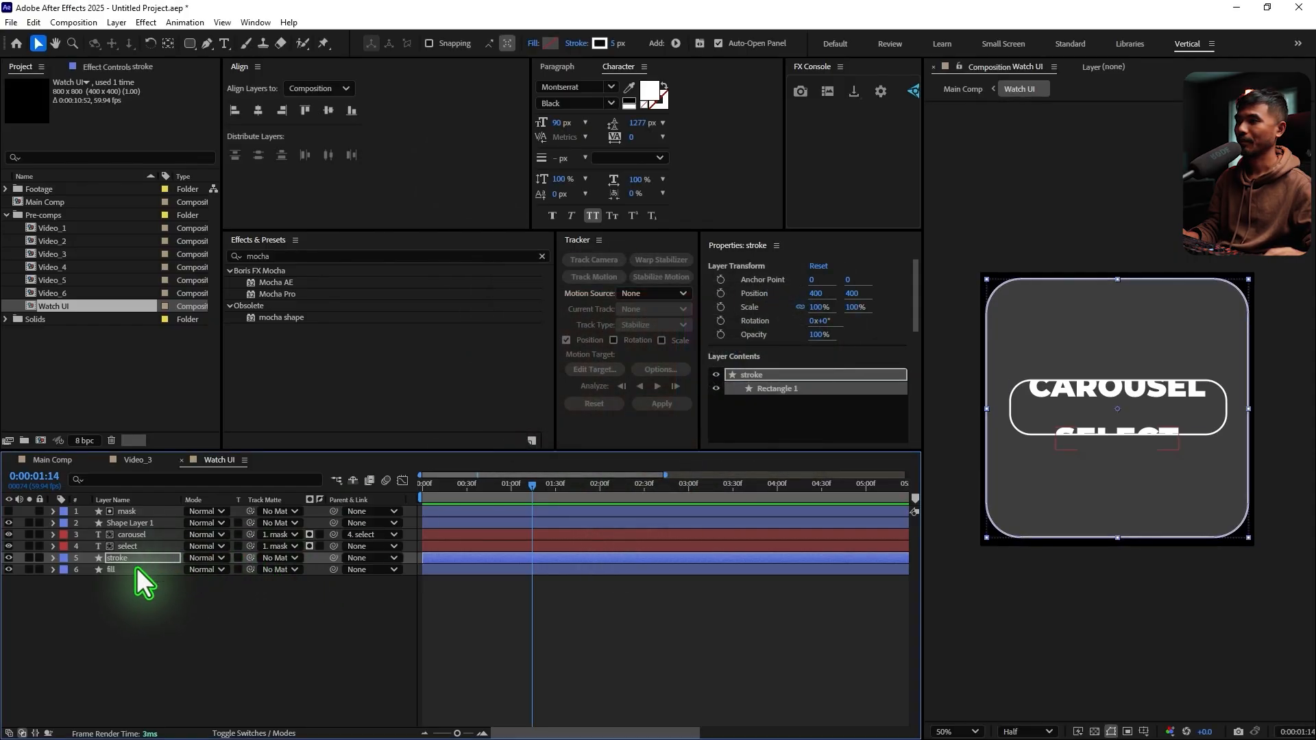
Darken the fill colour of the panel's fill layer to 242424
click(134, 570)
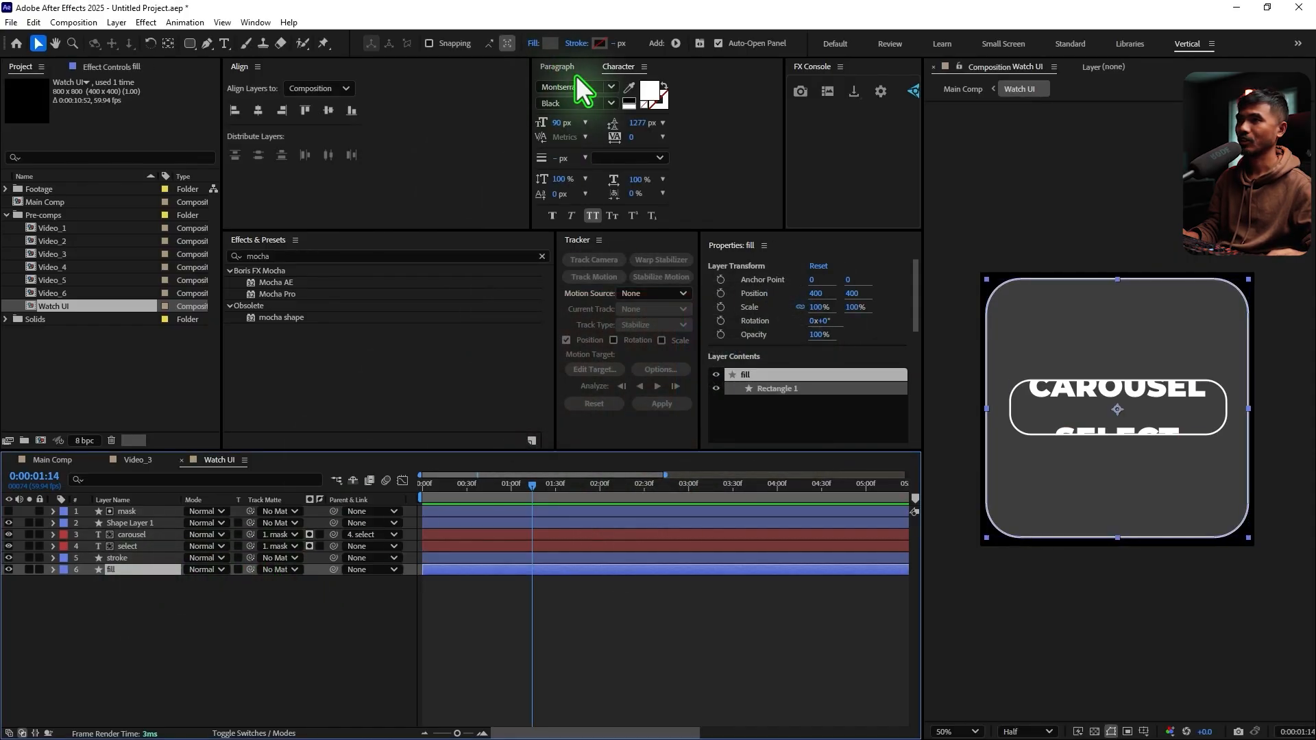
click(547, 44)
mouse_move(505, 434)
mouse_down()
mouse_move(505, 456)
mouse_move(504, 444)
mouse_up()
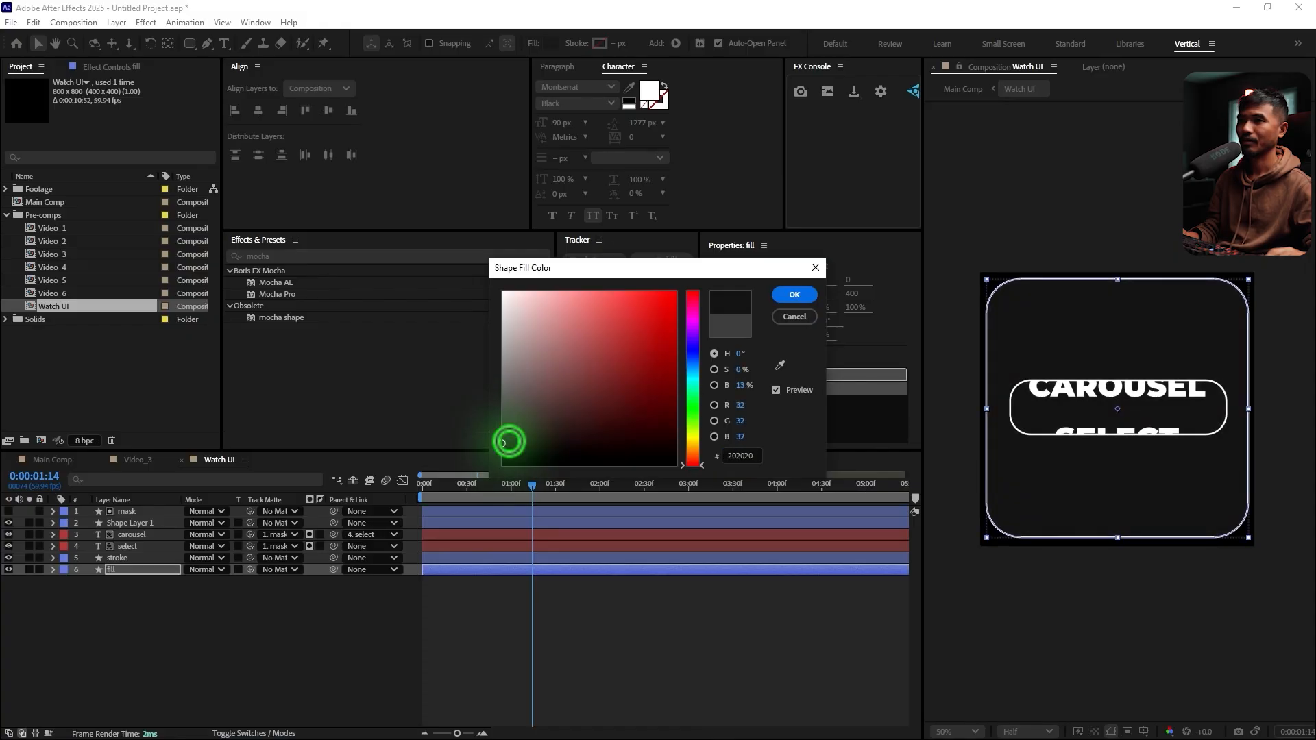
click(794, 295)
Return to Main Comp, check the panel over the footage, and scale the Watch UI layer down to 72%
click(52, 462)
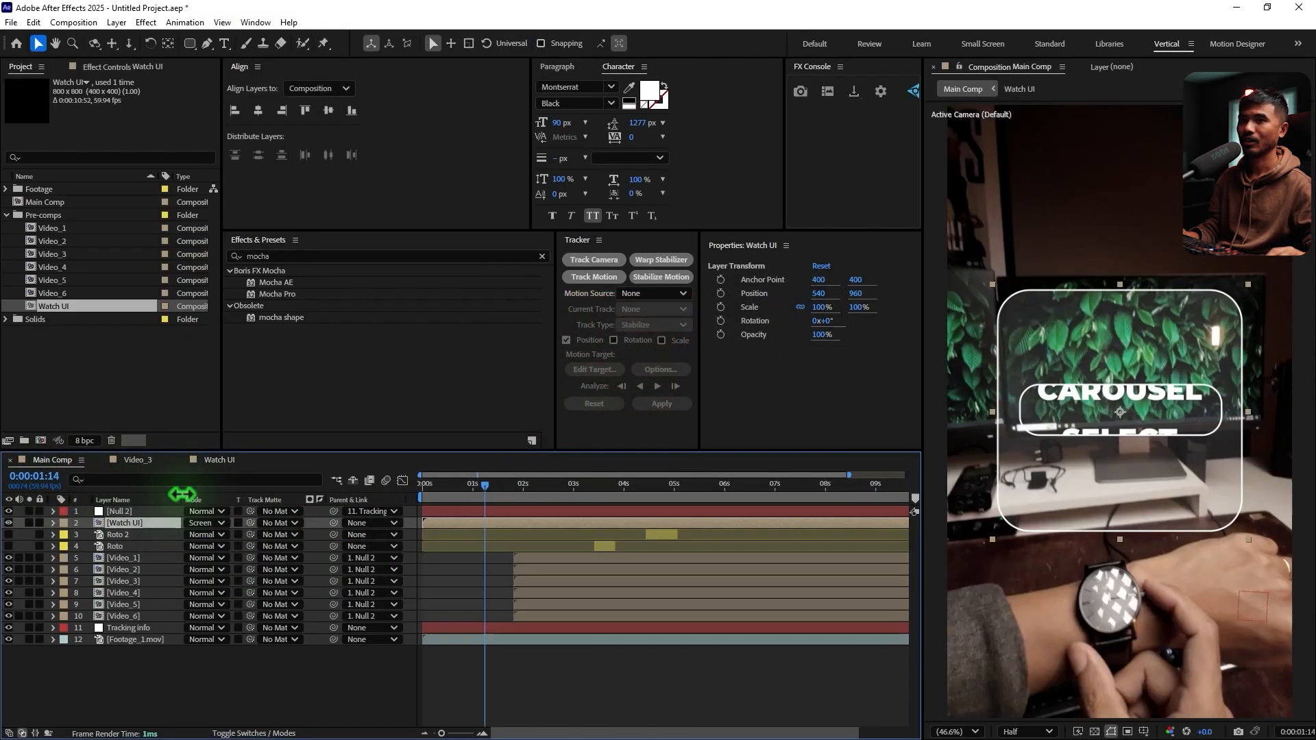
click(449, 486)
drag(458, 497, 479, 497)
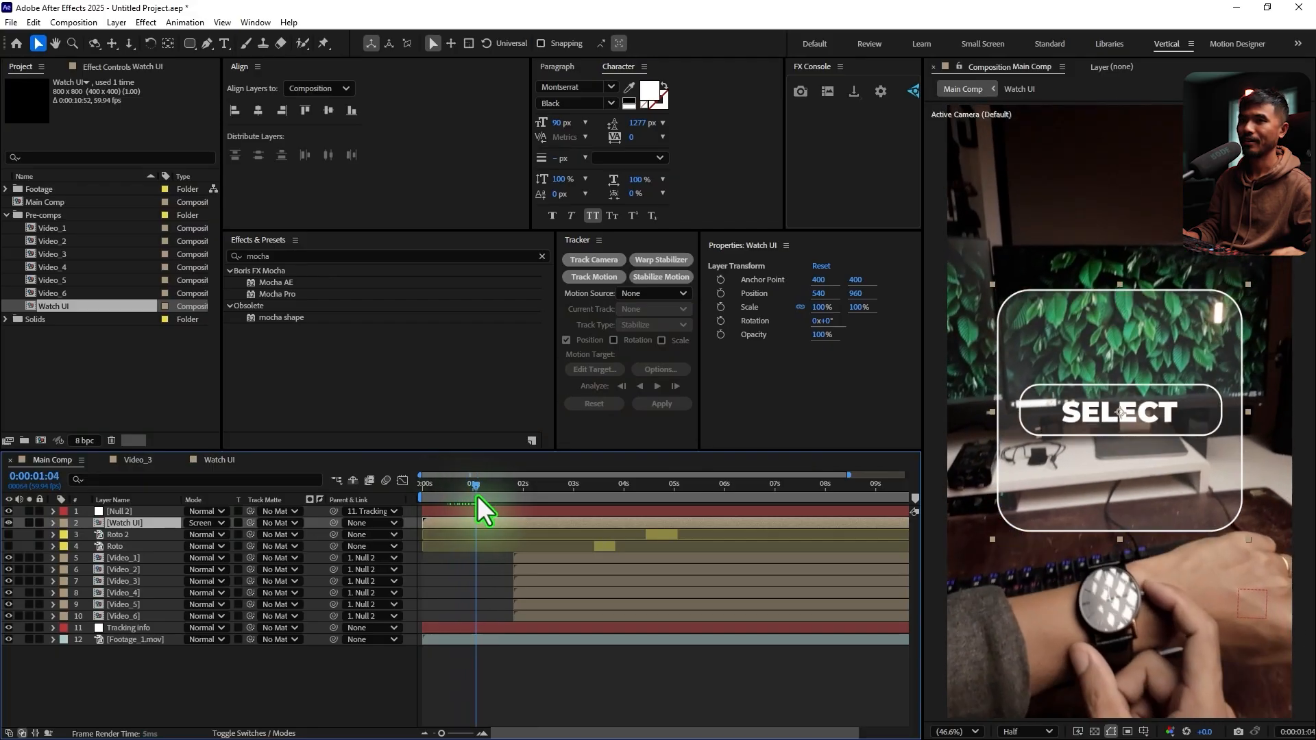
key(s)
drag(206, 540, 183, 533)
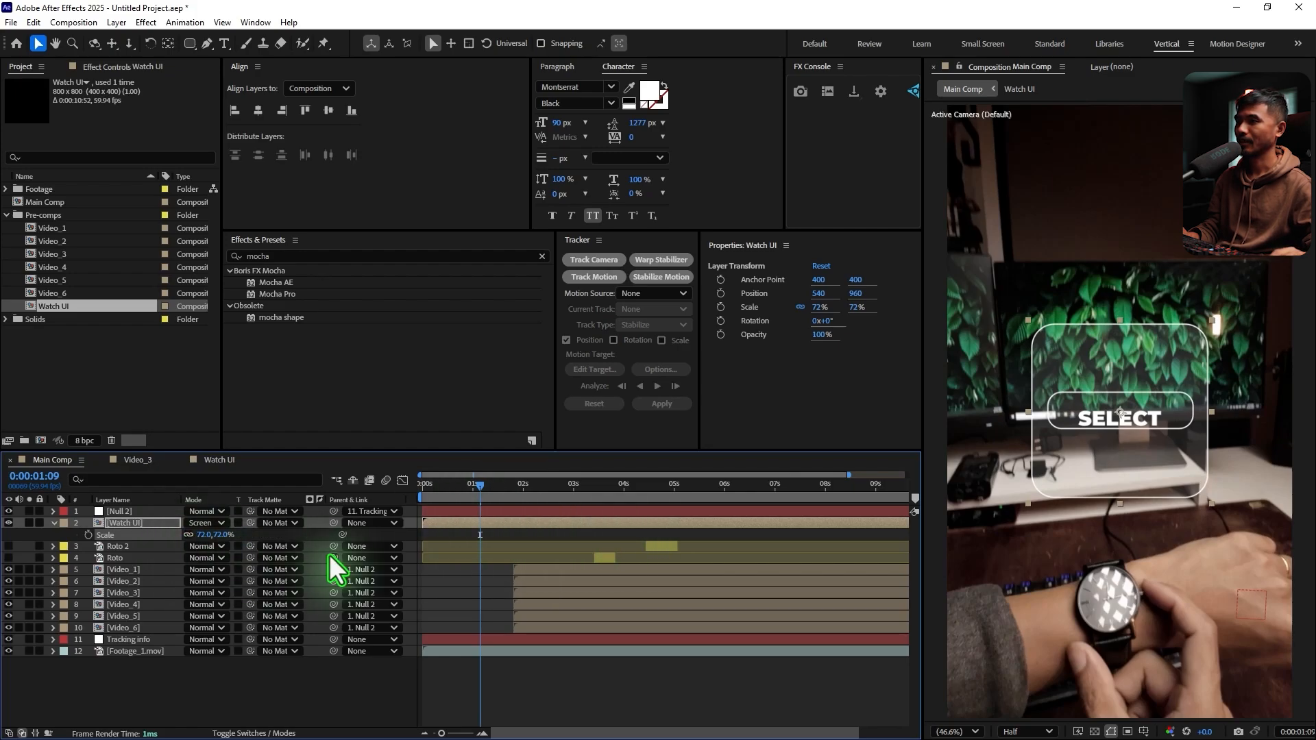
Make the Watch UI layer 3D and parent it to the Tracking info null
click(274, 733)
click(259, 524)
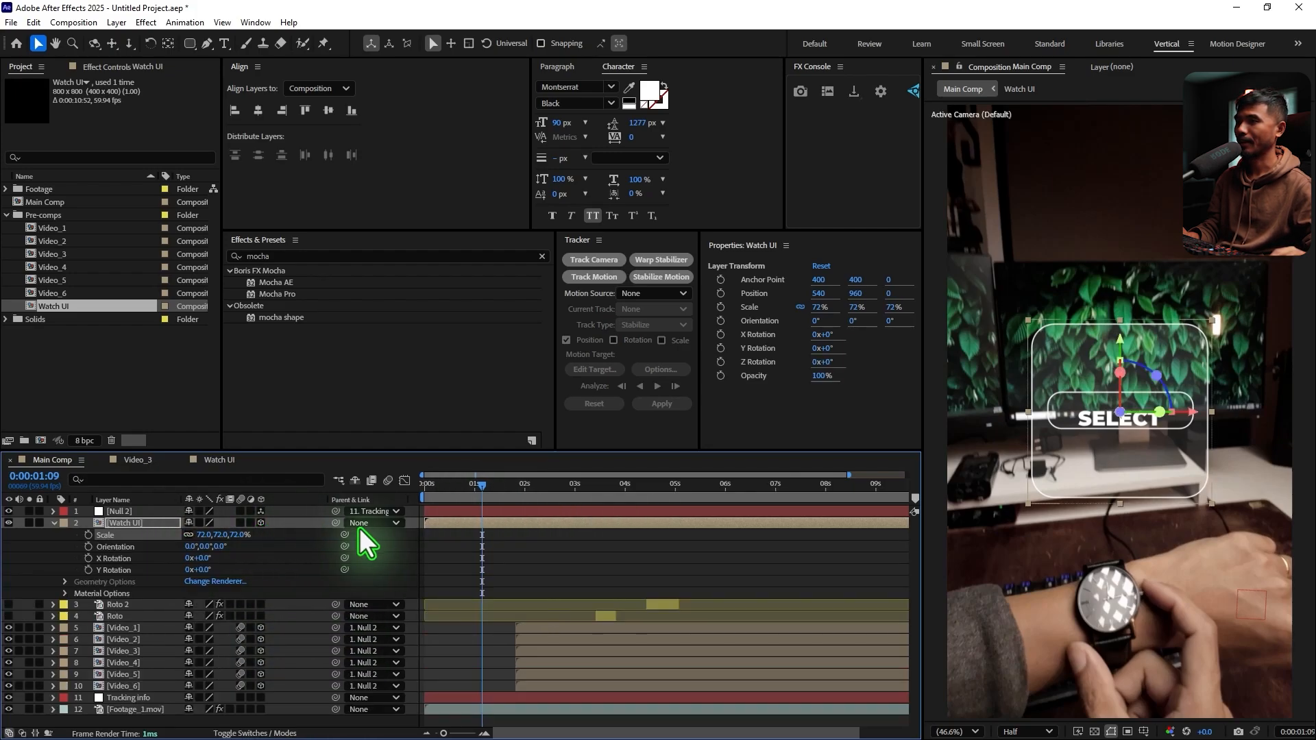
drag(335, 523, 141, 697)
click(54, 523)
Shift the Watch UI layer to start shortly before the 1-second mark and preview the SELECT to CAROUSEL timing
drag(442, 472, 630, 525)
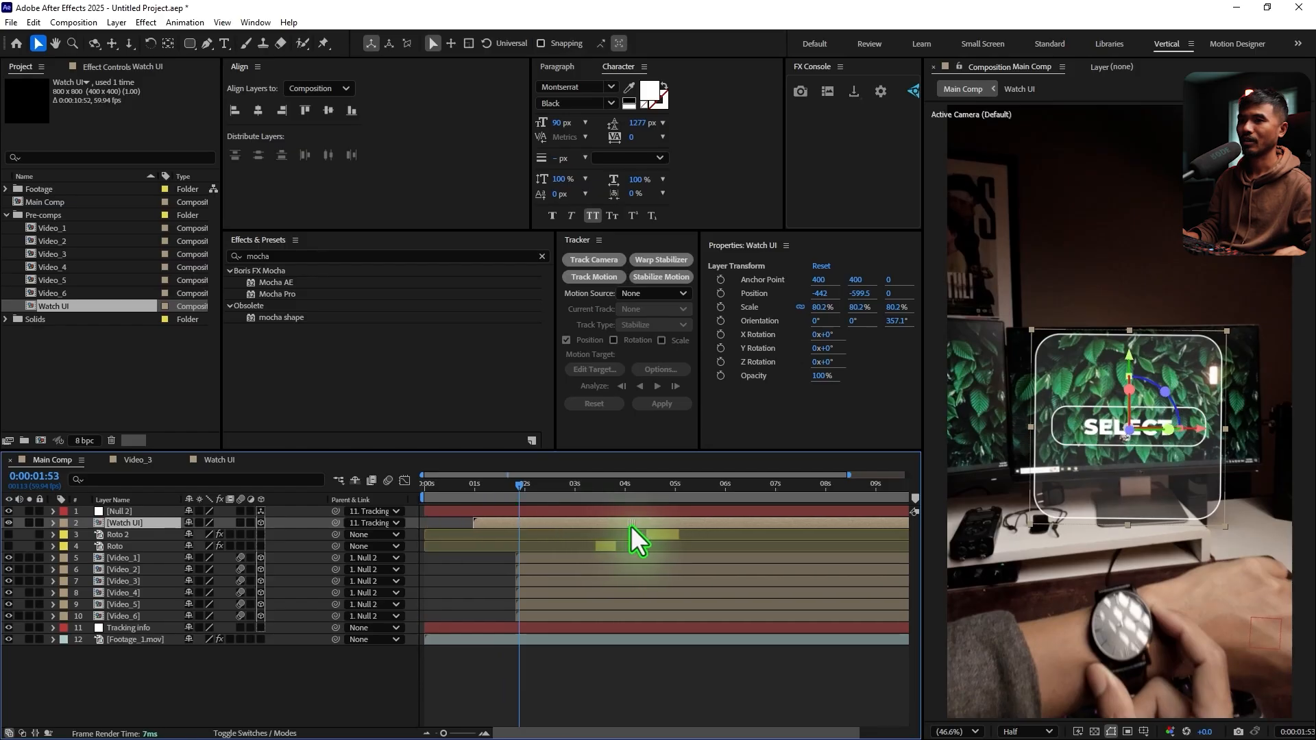
mouse_move(520, 488)
mouse_down()
mouse_move(531, 491)
mouse_move(518, 496)
mouse_up()
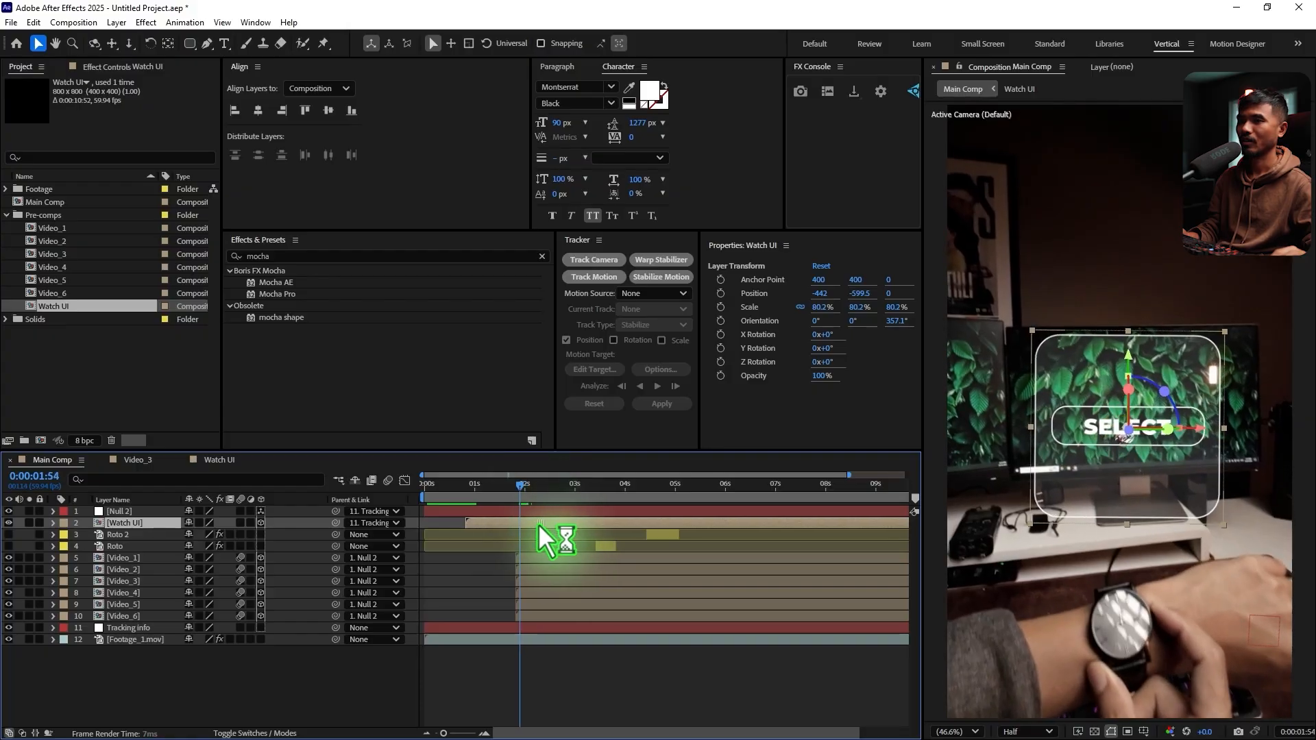
drag(495, 498, 512, 501)
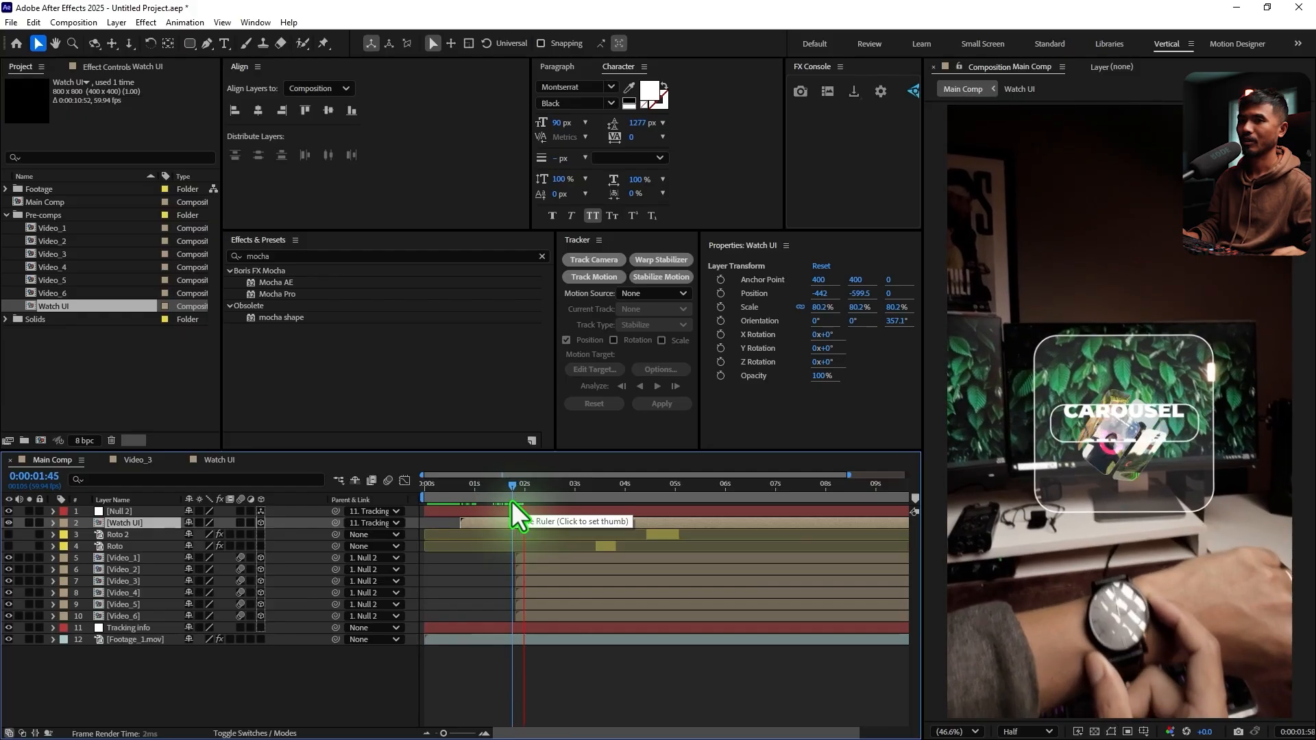
click(499, 496)
key(space)
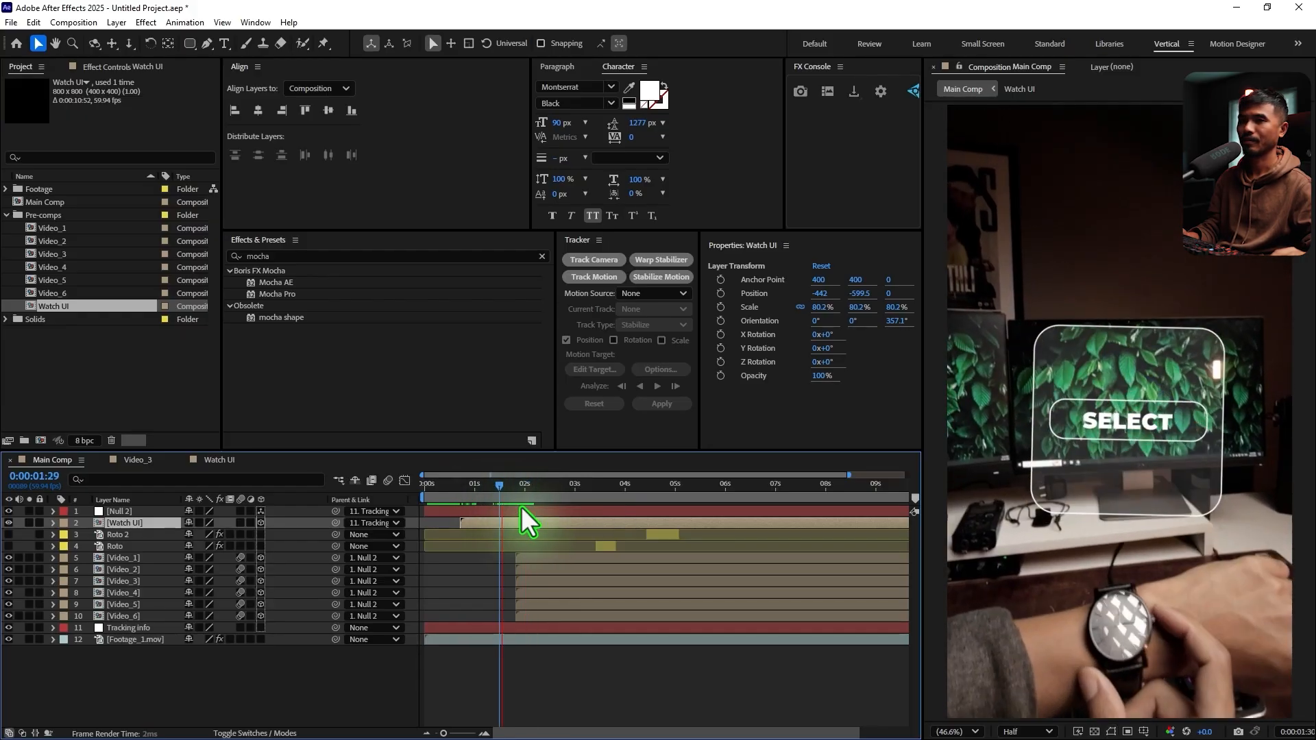
drag(490, 491, 489, 523)
Apply the CC Lens effect to the Watch UI layer with Size 402 and Convergence -200
key(ctrl+space)
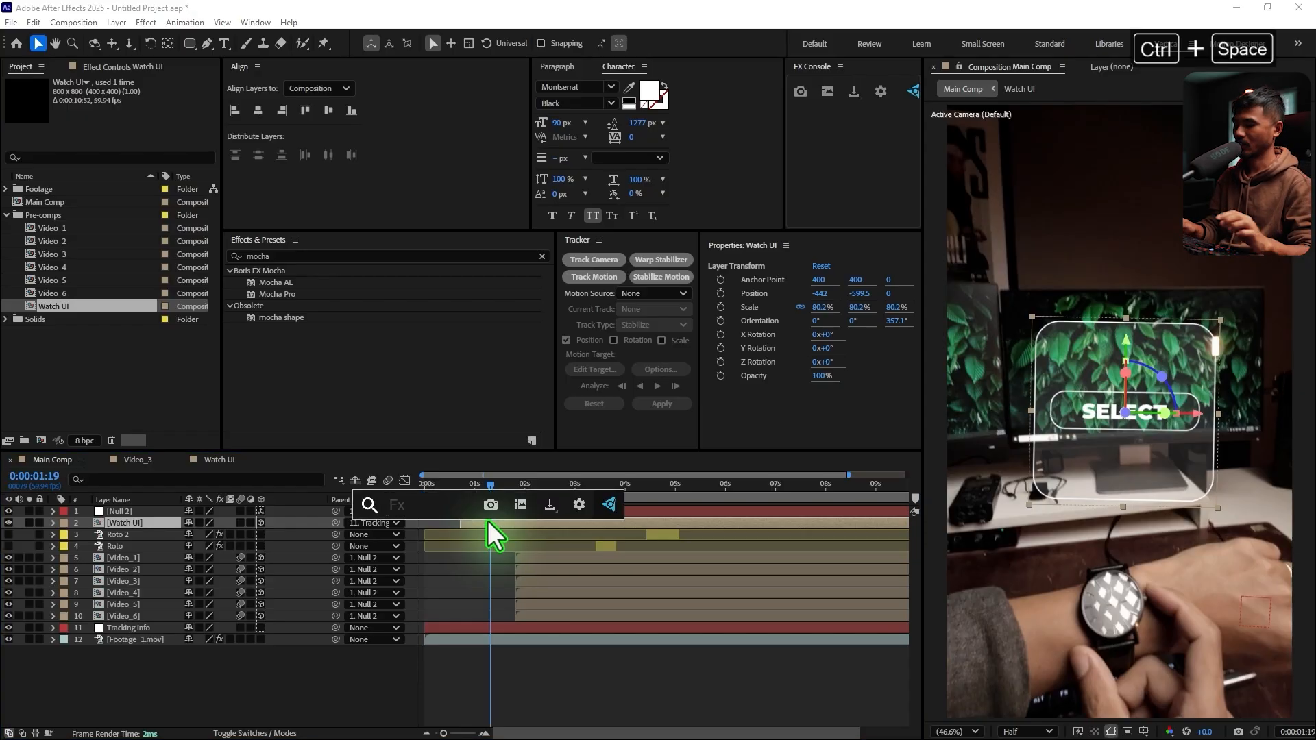
text(cc len)
key(Return)
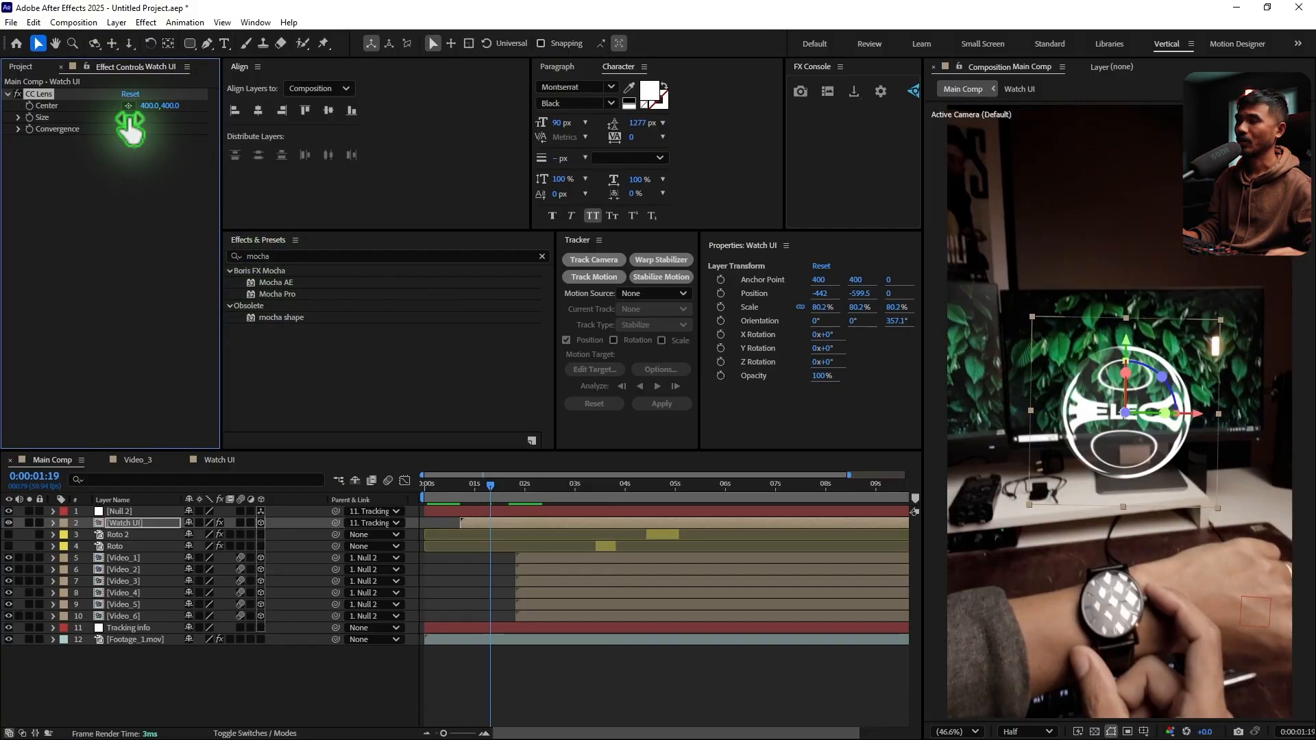
drag(130, 124, 370, 144)
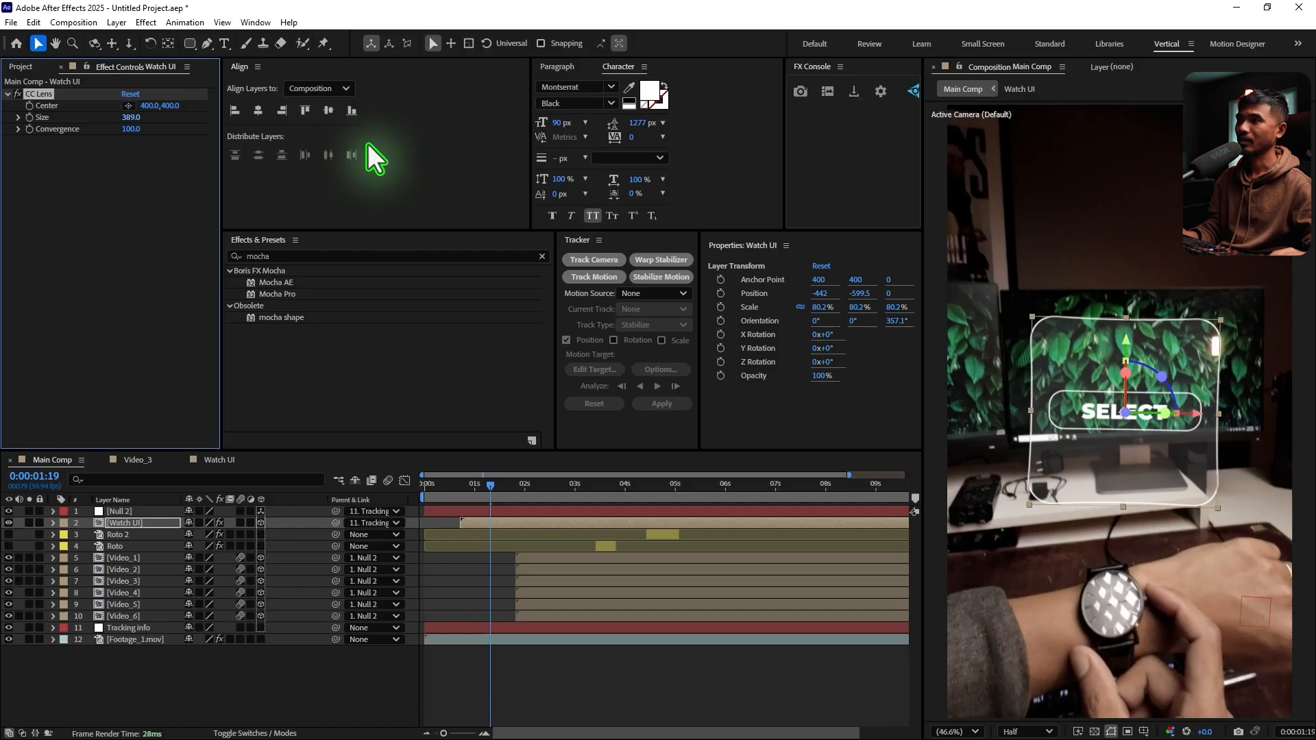
drag(131, 130, 3, 144)
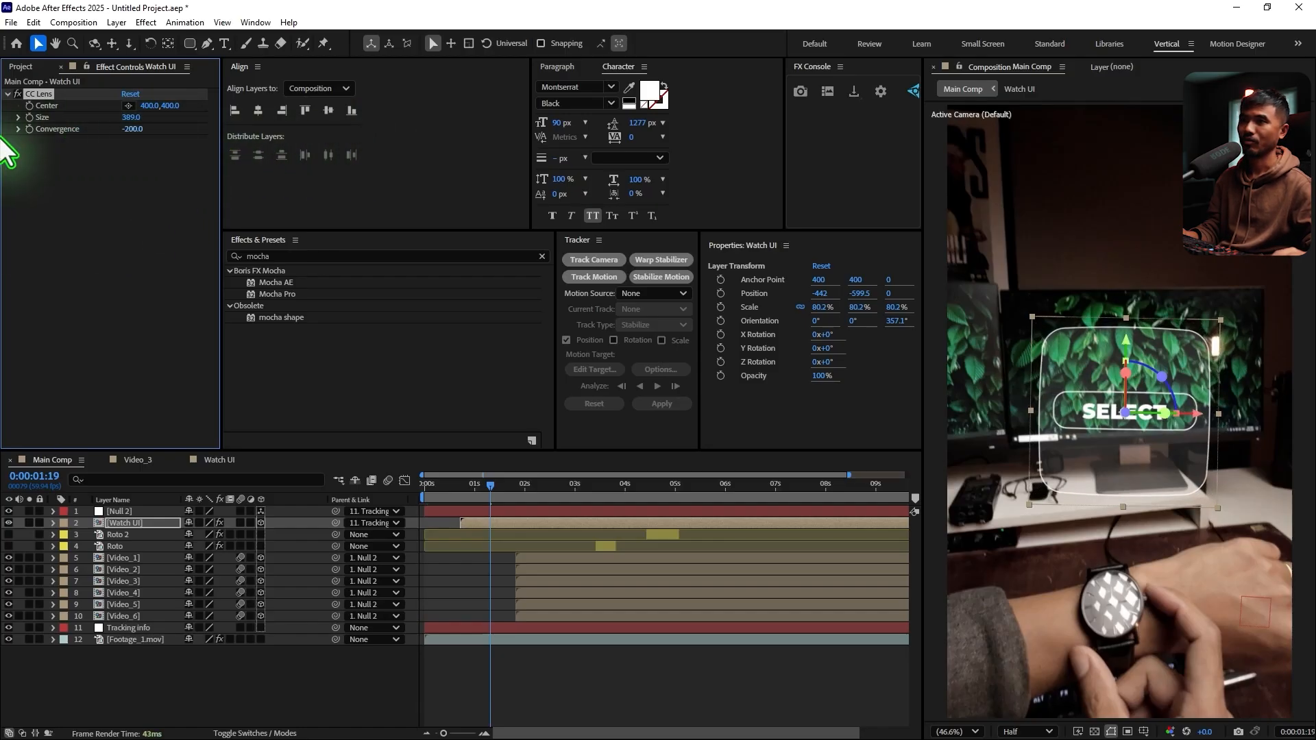
drag(133, 119, 142, 148)
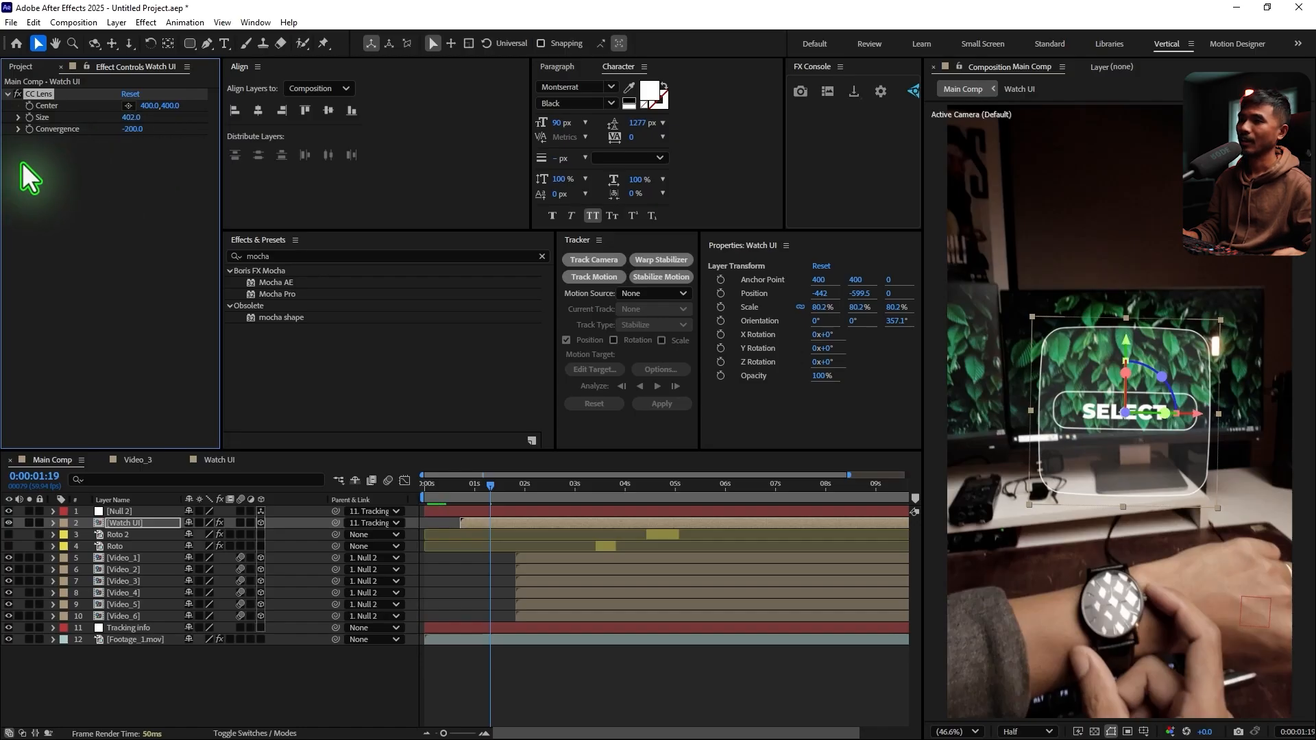
Add keyframes for the CC Lens Center, Size and Convergence at 0:00:01:31
mouse_move(491, 505)
mouse_down()
mouse_move(477, 492)
mouse_move(498, 500)
mouse_move(463, 503)
mouse_move(499, 502)
mouse_up()
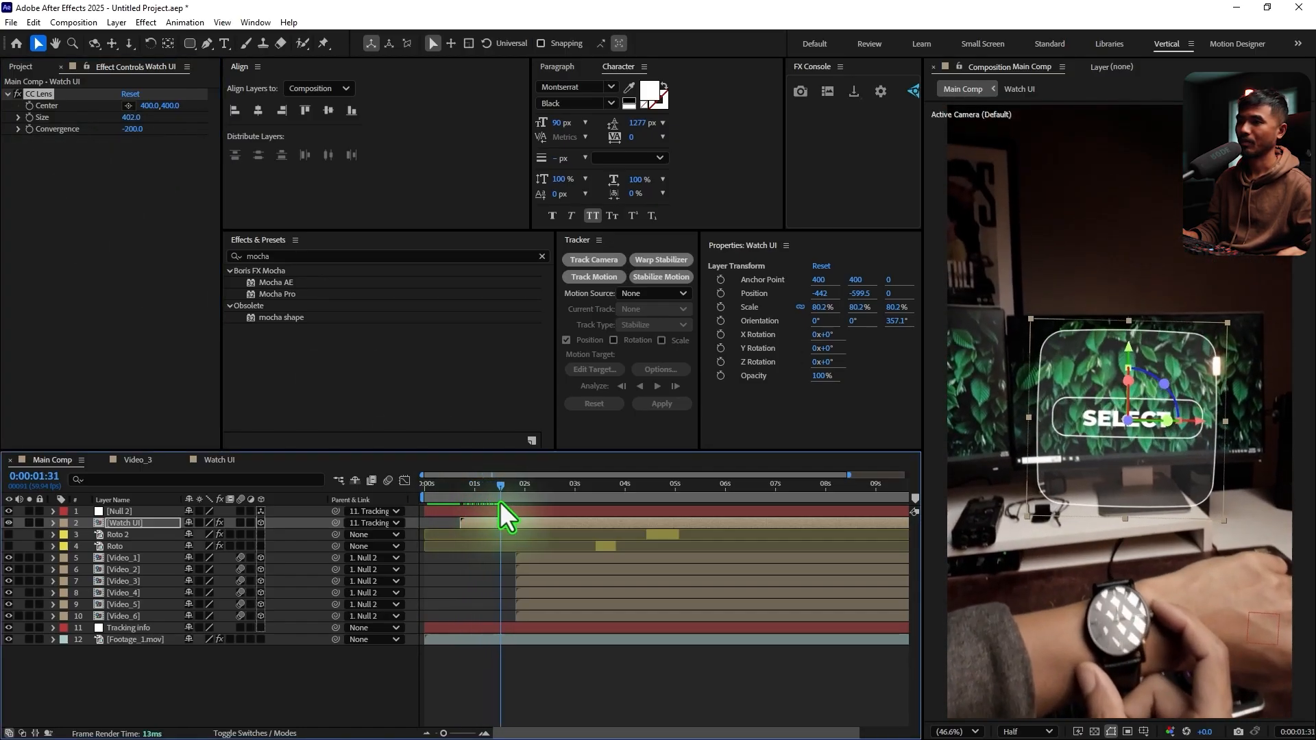
click(35, 131)
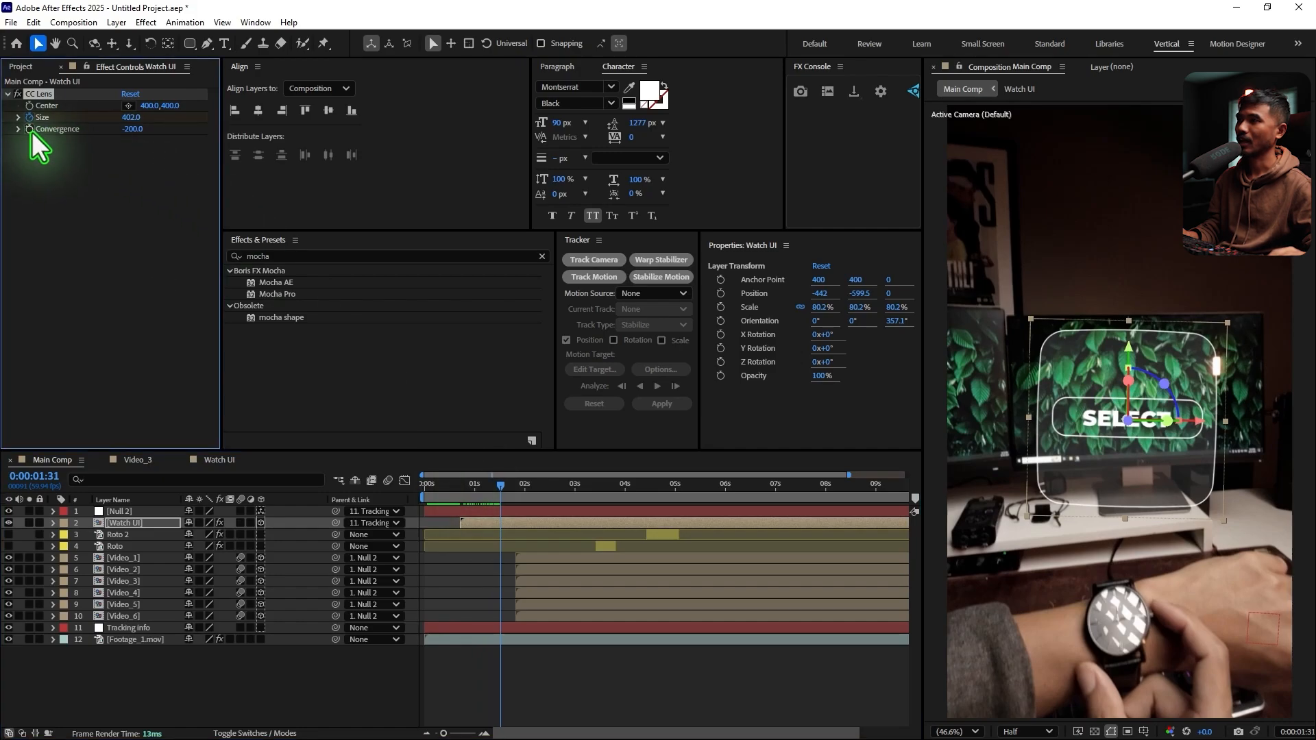
click(30, 130)
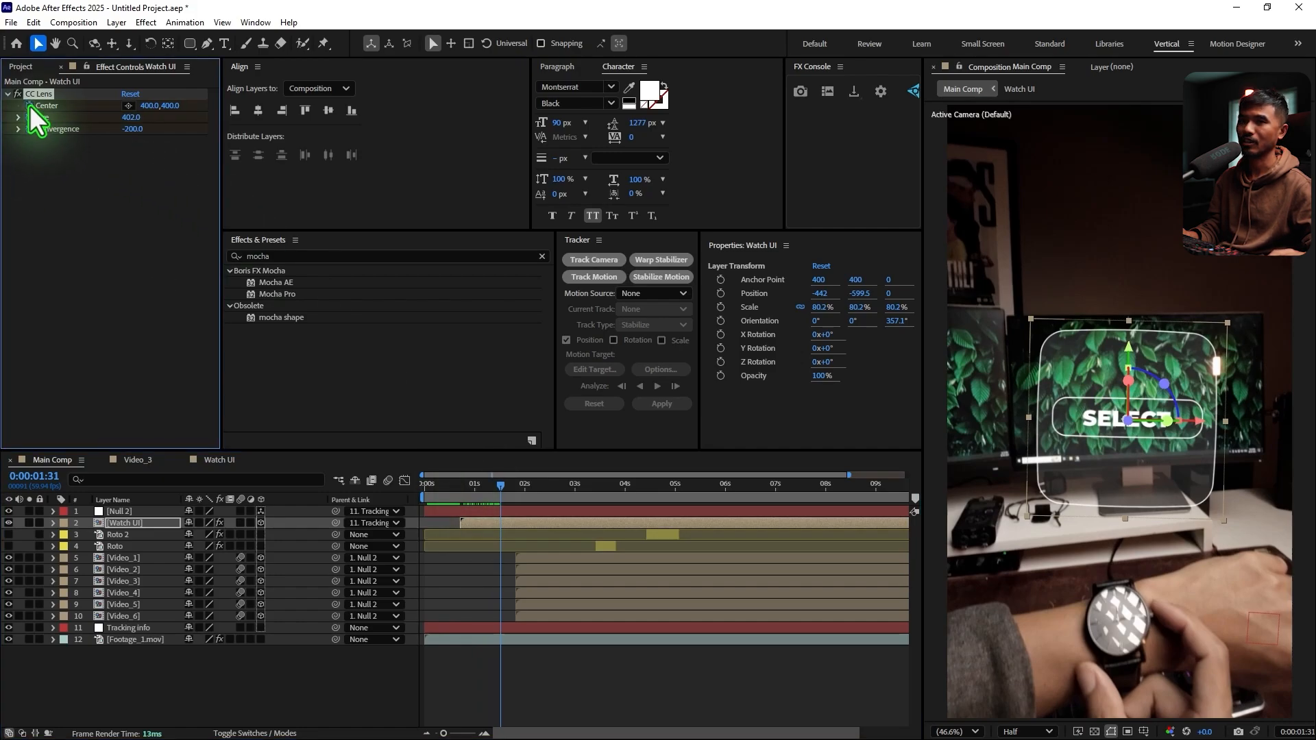
At 0:00:00:55, set the CC Lens Center to 400, 786, Size to 0 and Convergence to 100
drag(499, 488, 469, 507)
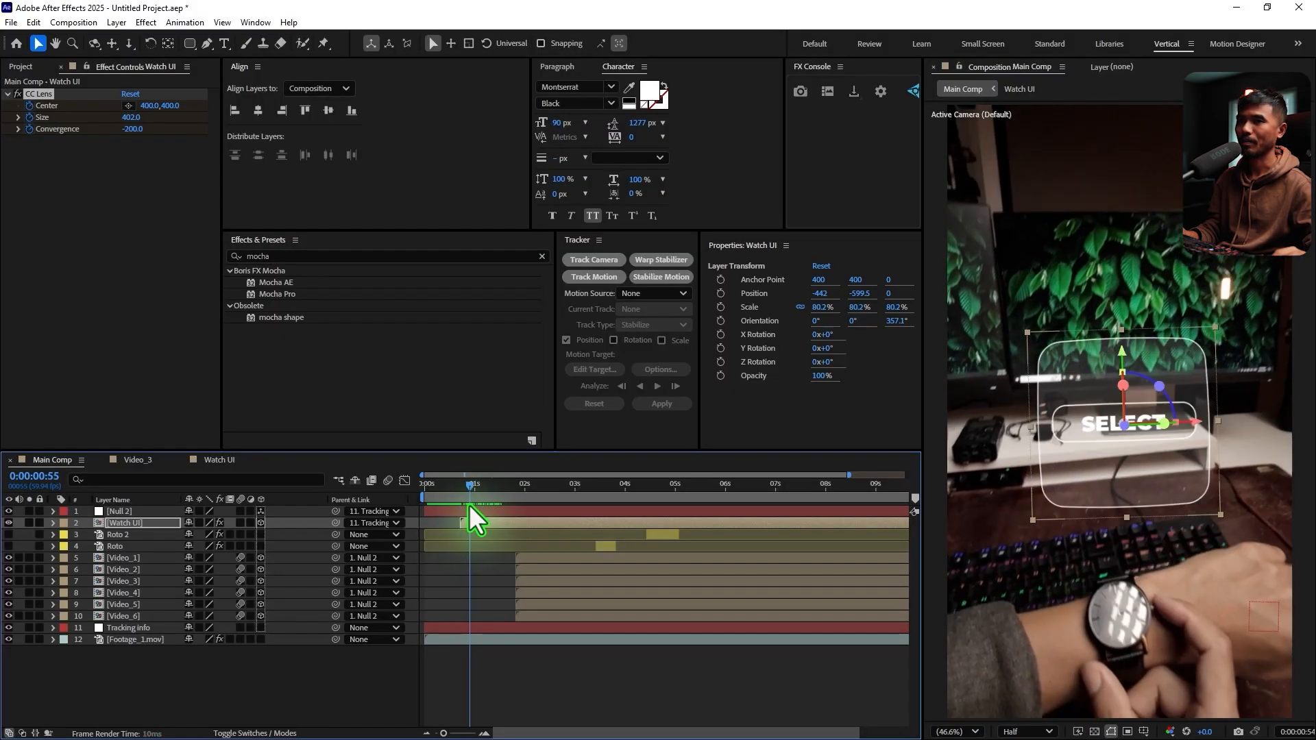
drag(169, 106, 382, 147)
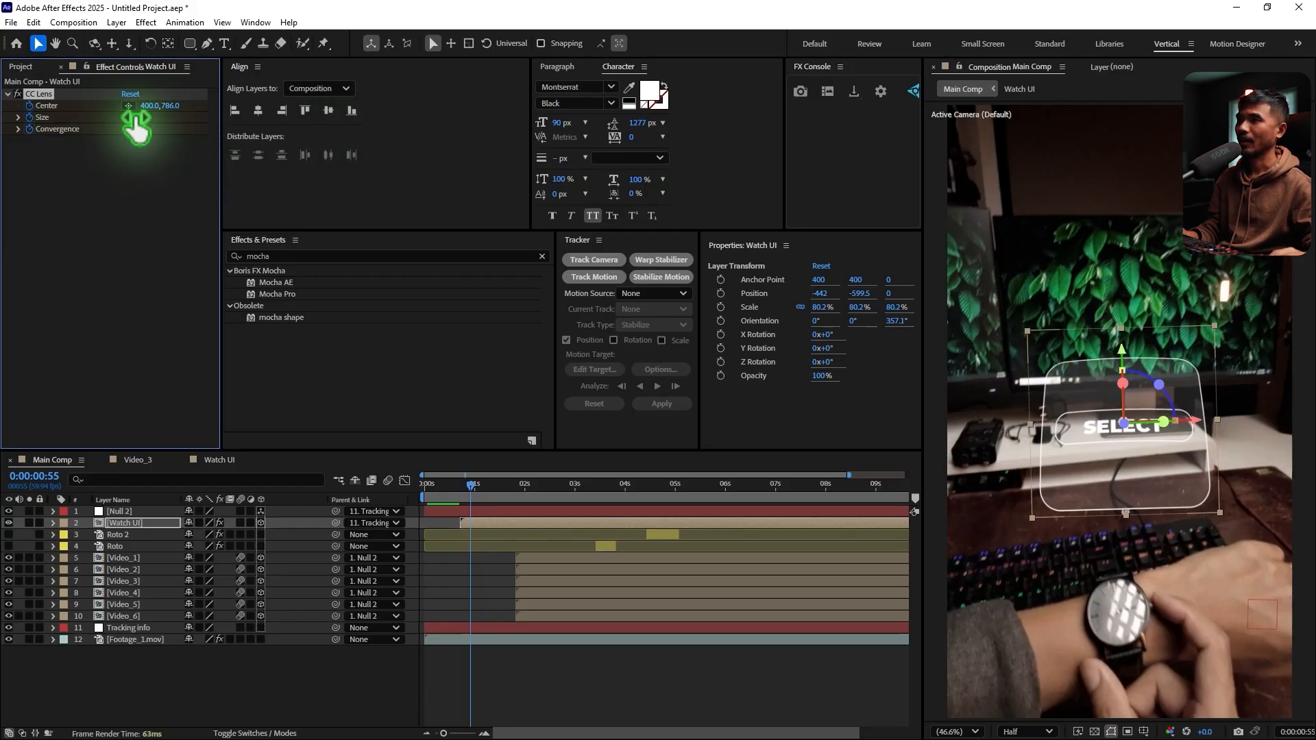
drag(132, 117, 14, 123)
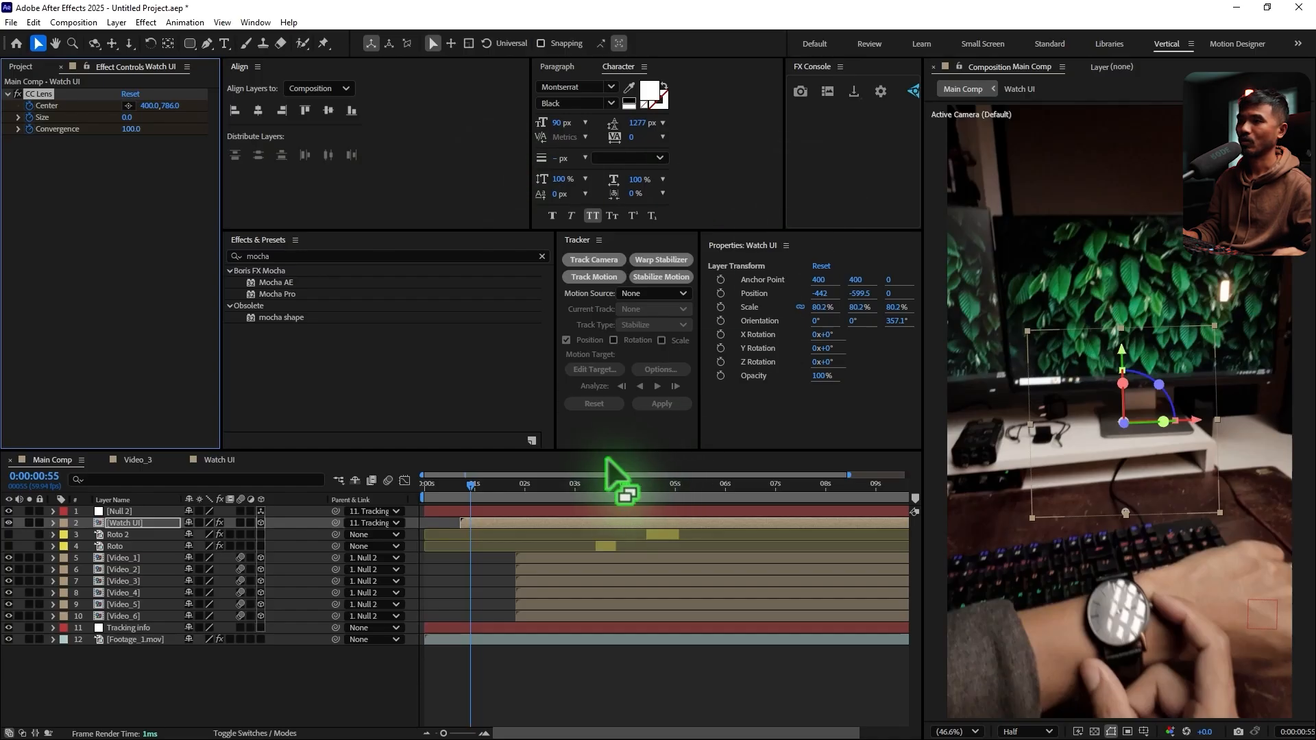
Undo the Convergence change at 0:00:00:55 and preview the lens reveal of the Watch UI
drag(470, 483, 476, 490)
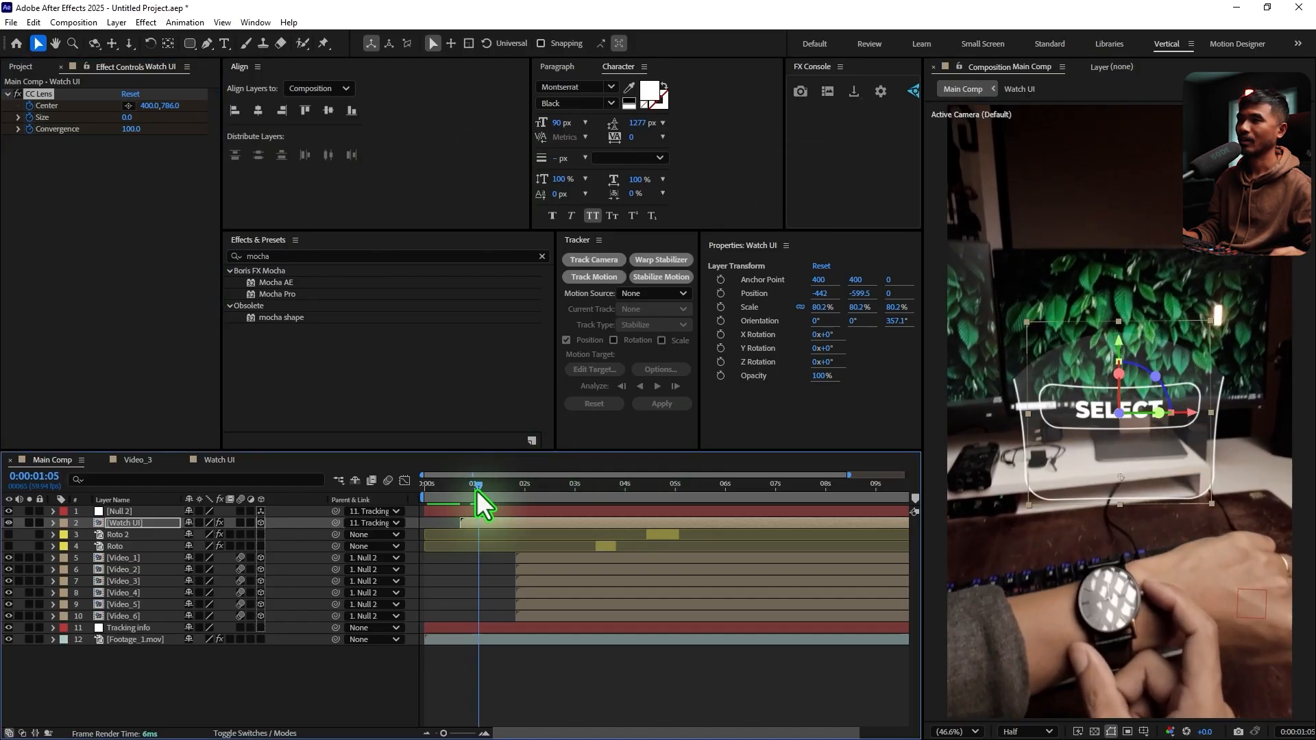
key(ctrl+z)
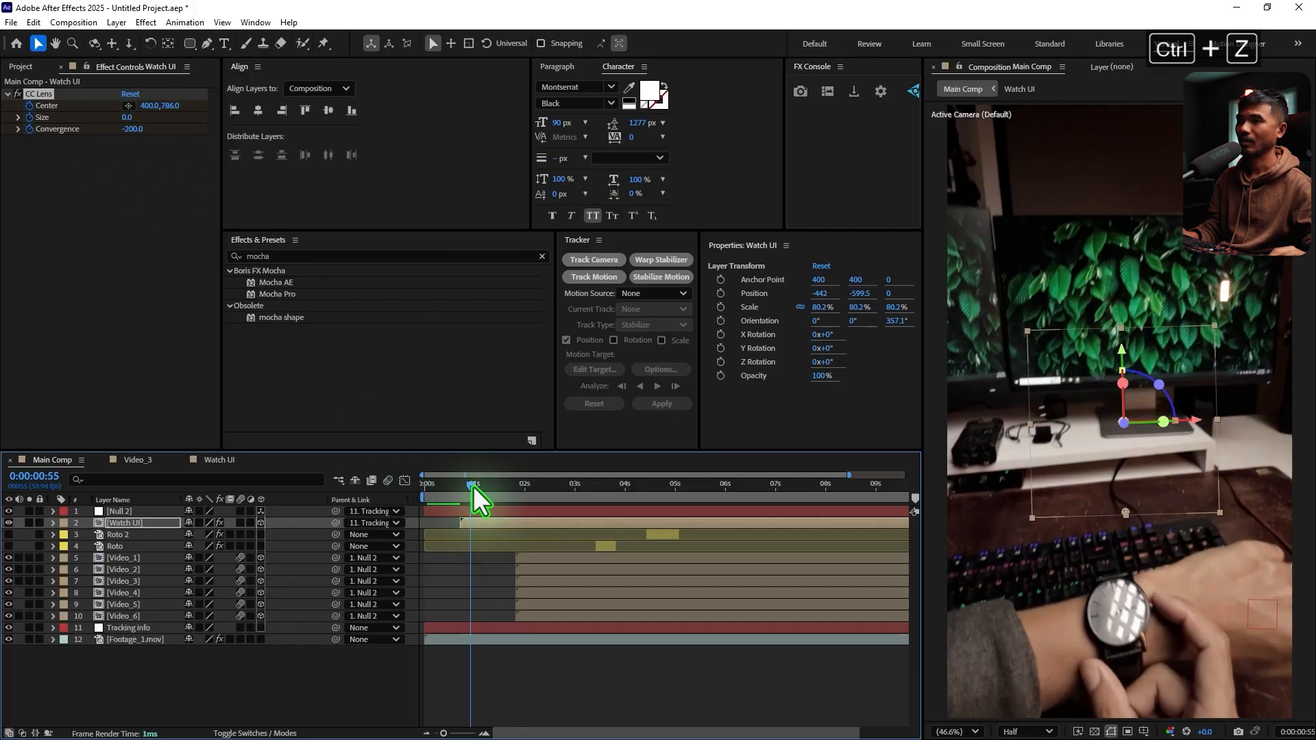
drag(473, 487, 447, 507)
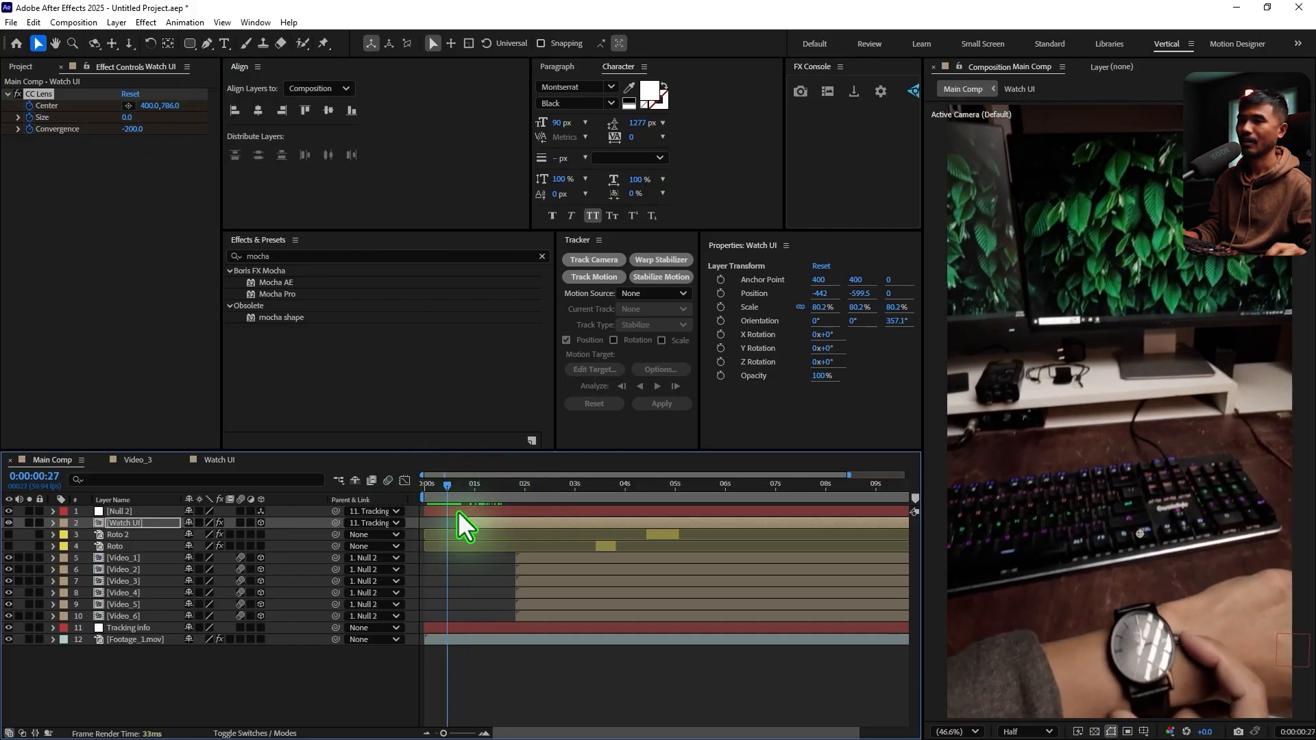
key(space)
key(space)
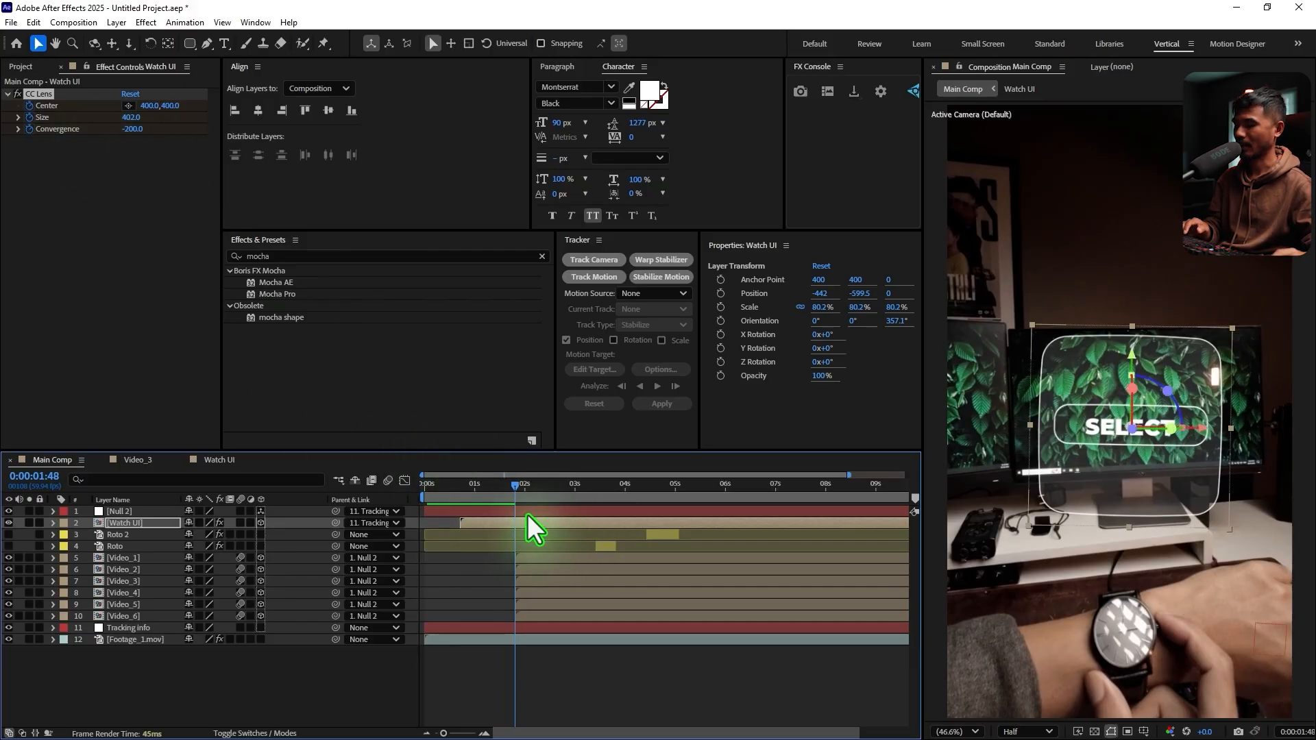
Apply Easy Ease to all the CC Lens keyframes on the Watch UI layer
key(u)
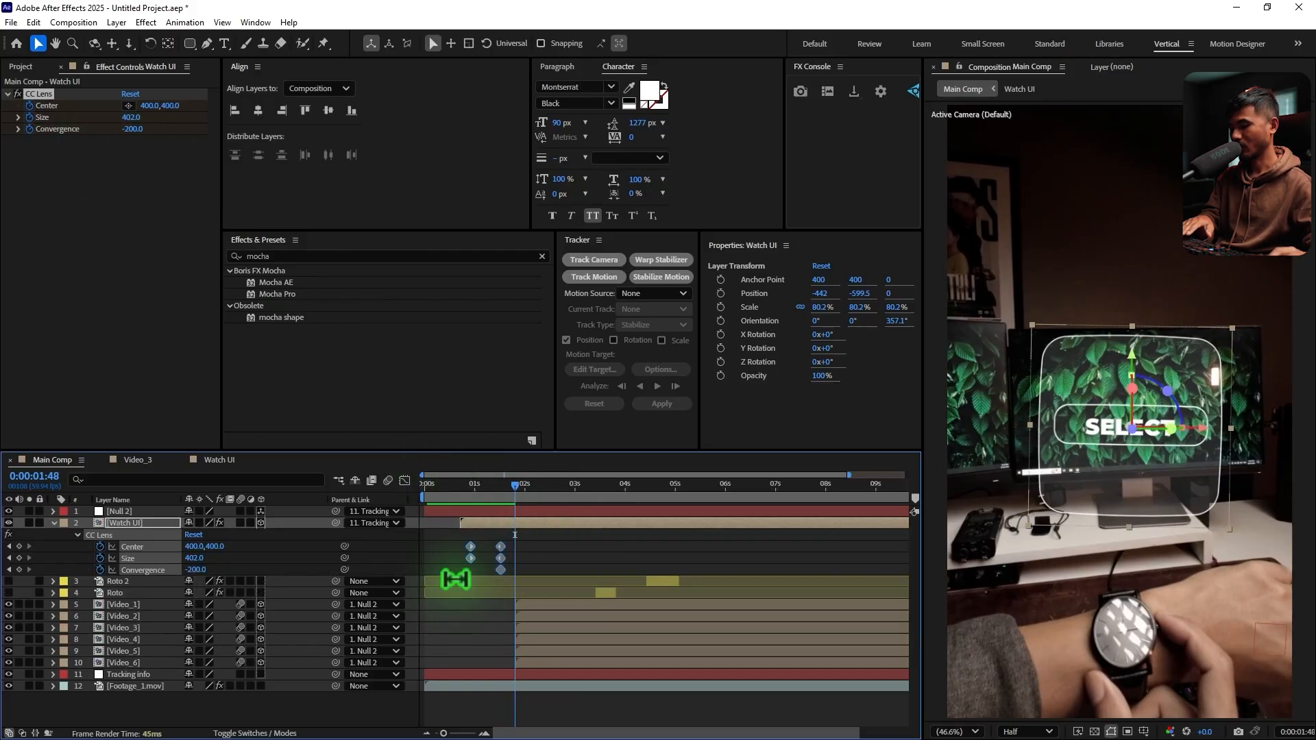
drag(455, 580, 510, 542)
key(F9)
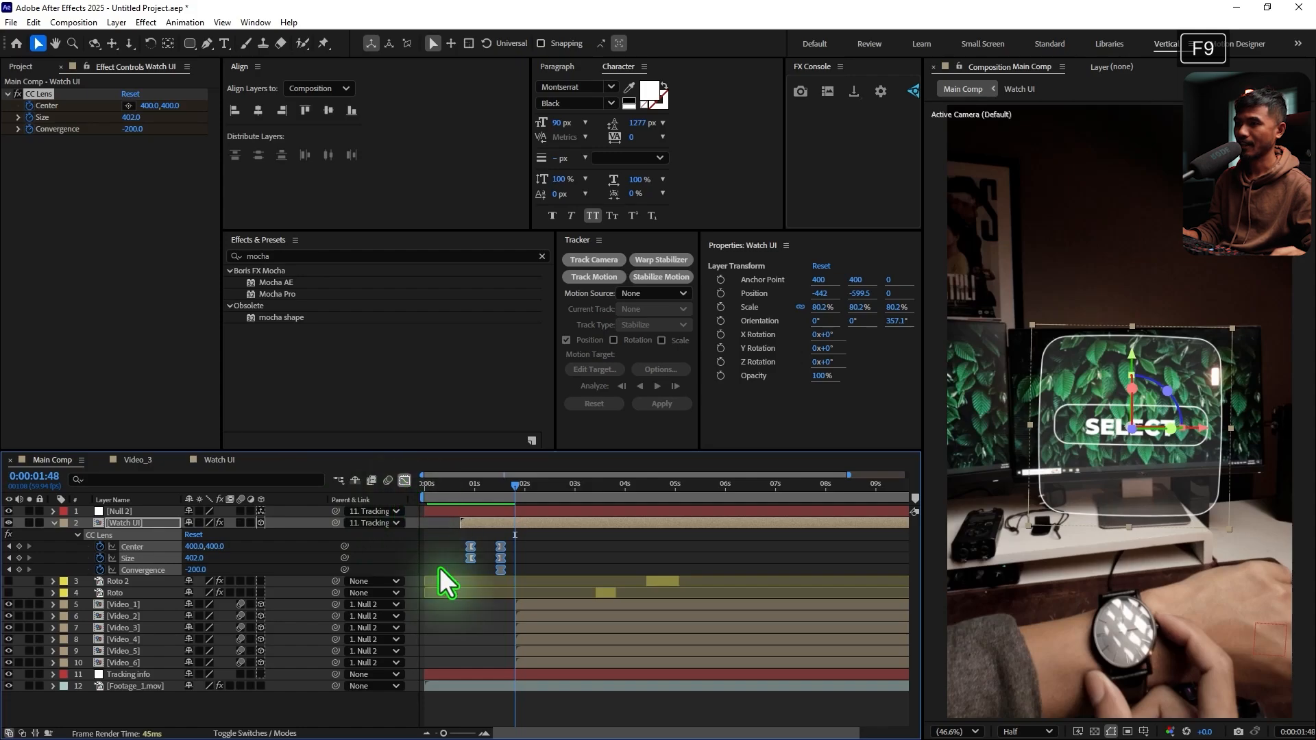
In the speed graph, raise the incoming influence of the ending CC Lens keyframes to 100% for a fast start and slow finish
key(shift+F3)
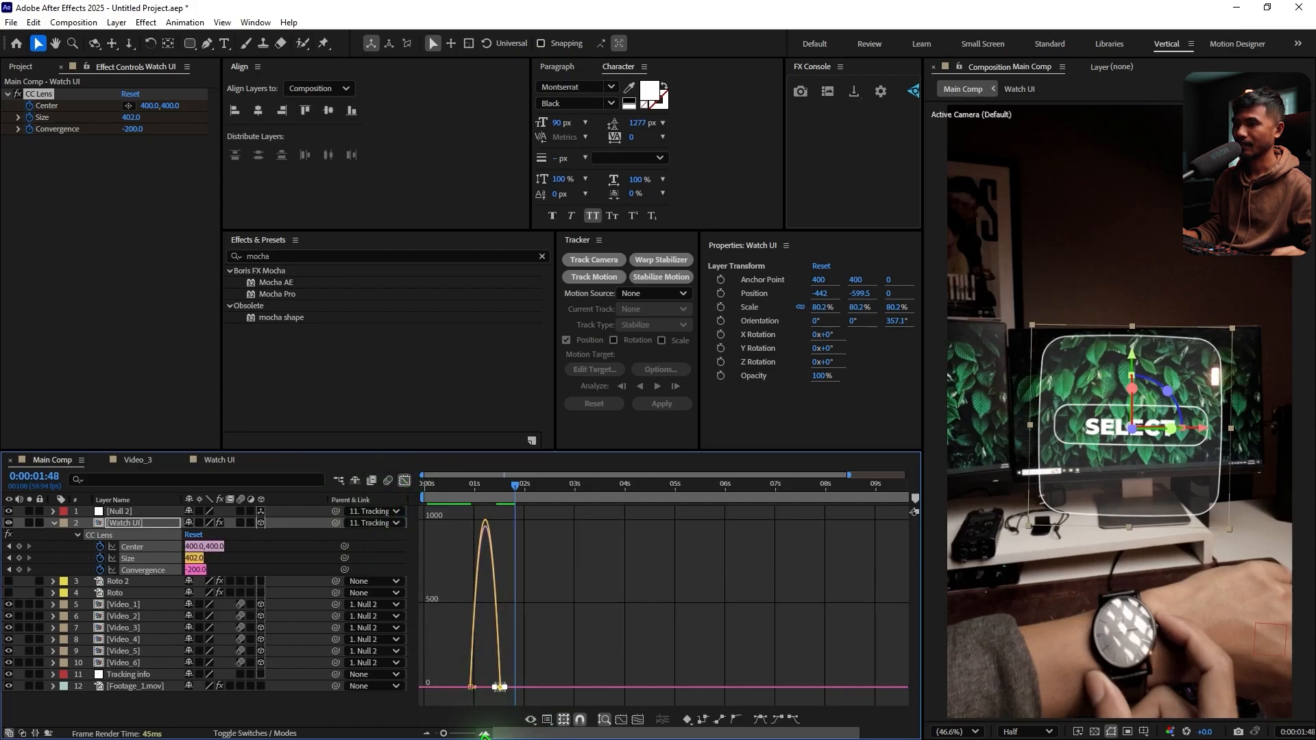
click(484, 735)
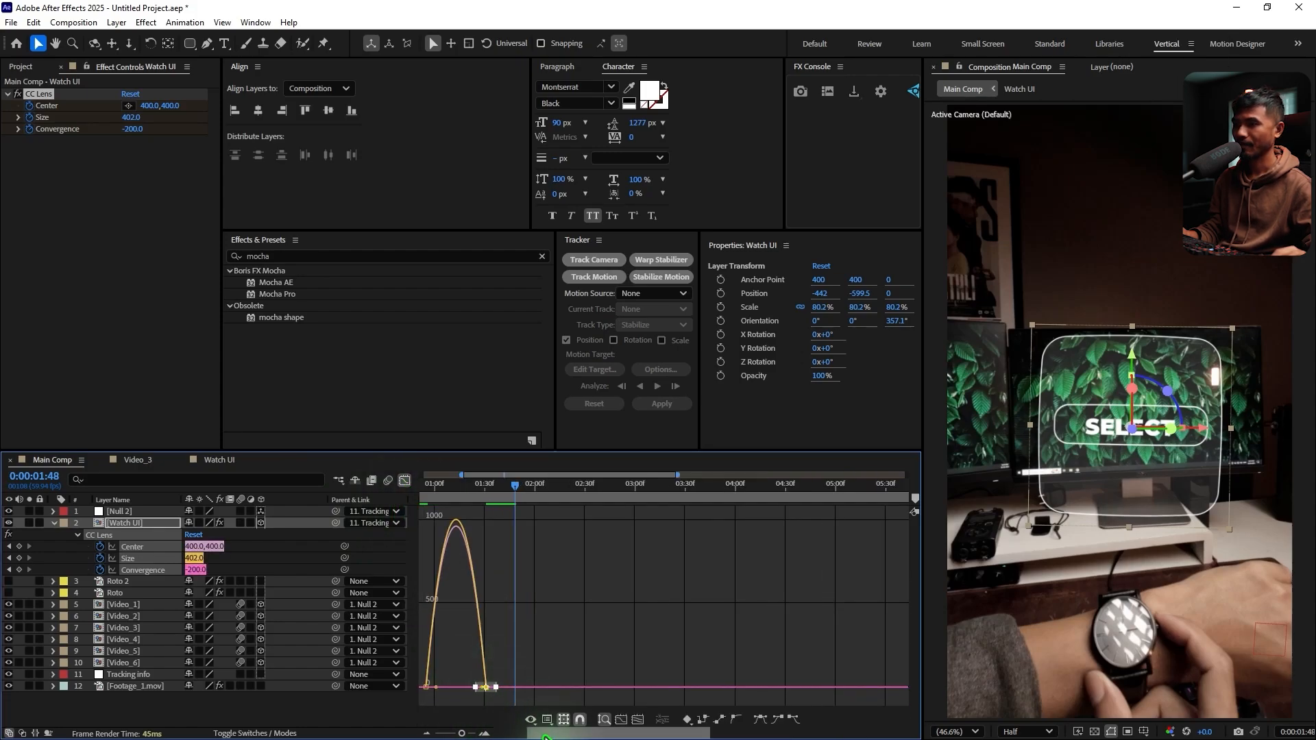
drag(545, 736, 511, 737)
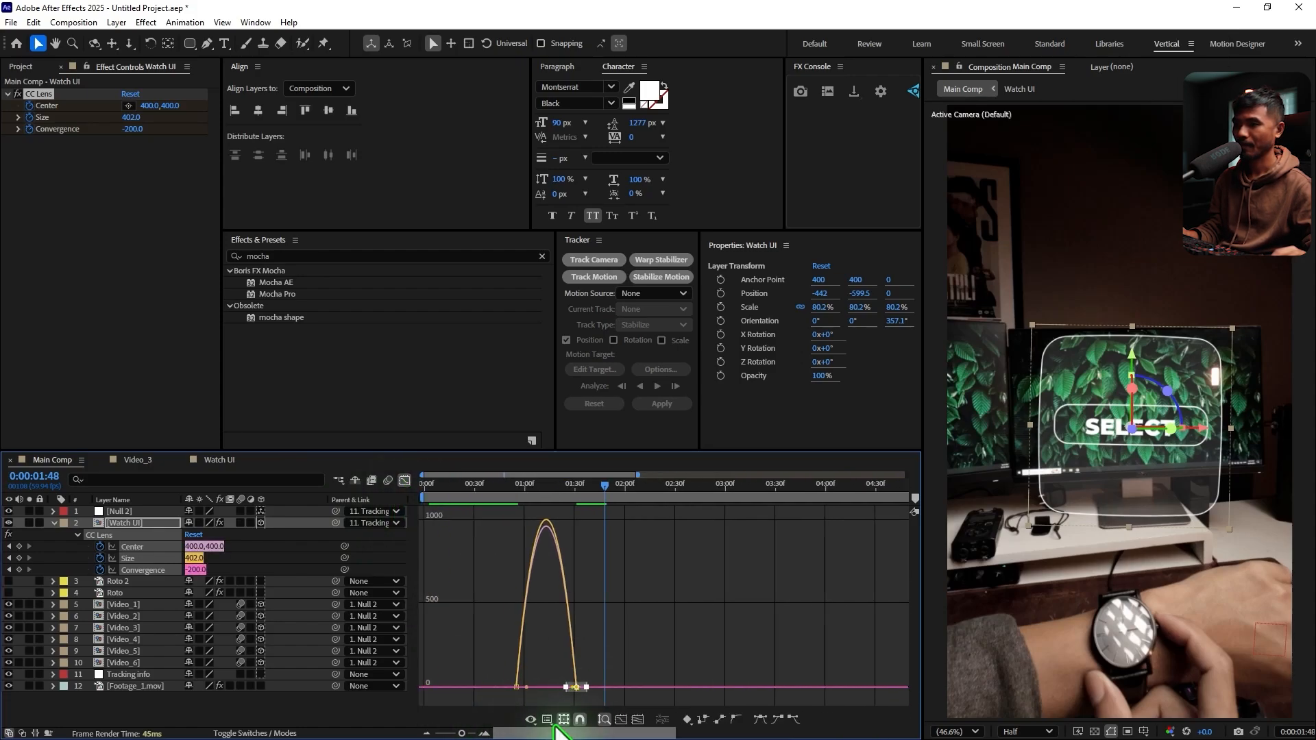
click(484, 735)
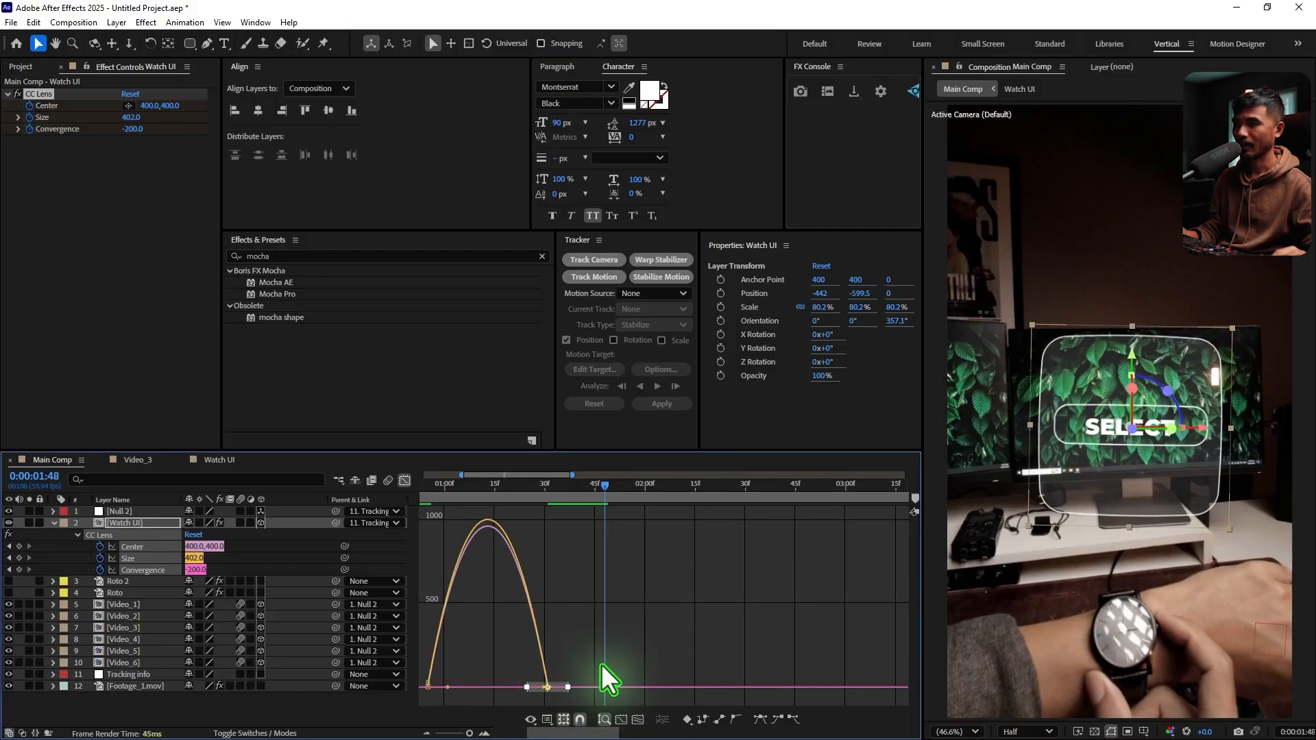
drag(600, 665, 526, 686)
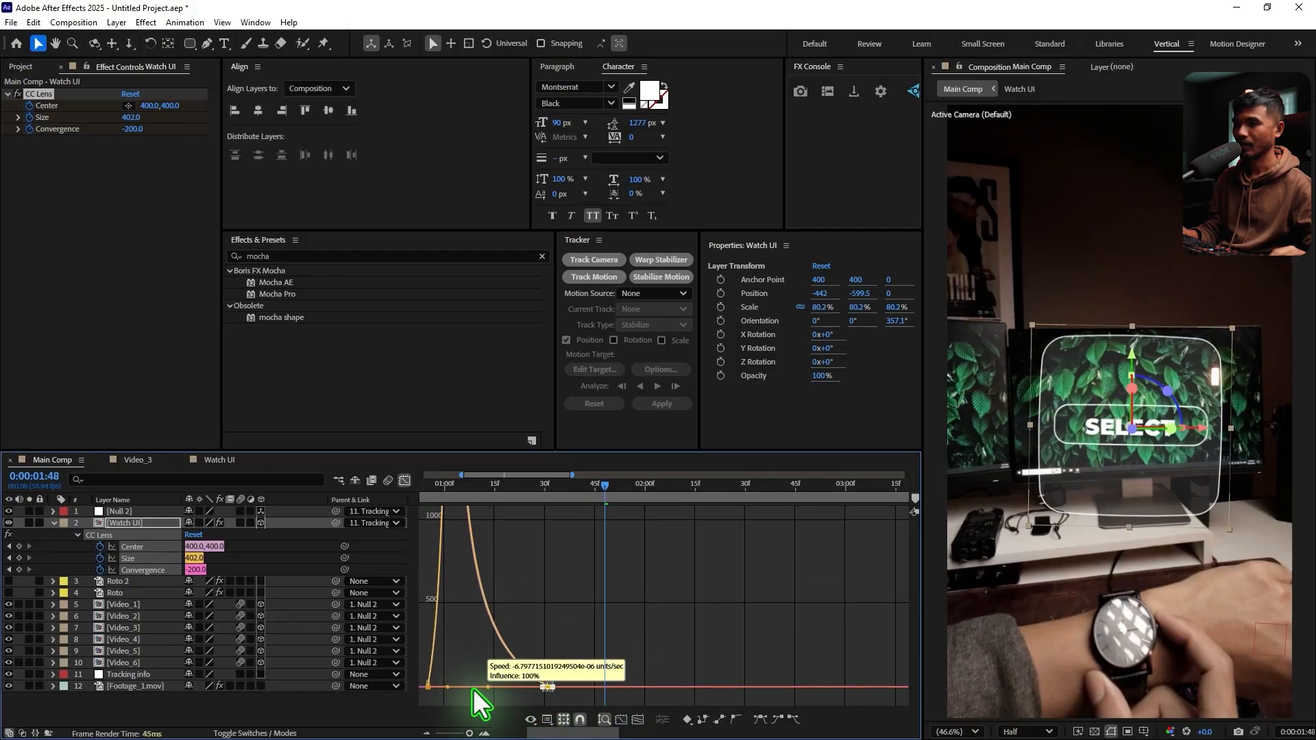
click(405, 480)
Preview the eased lens reveal of the Watch UI and review its speed curve
click(482, 487)
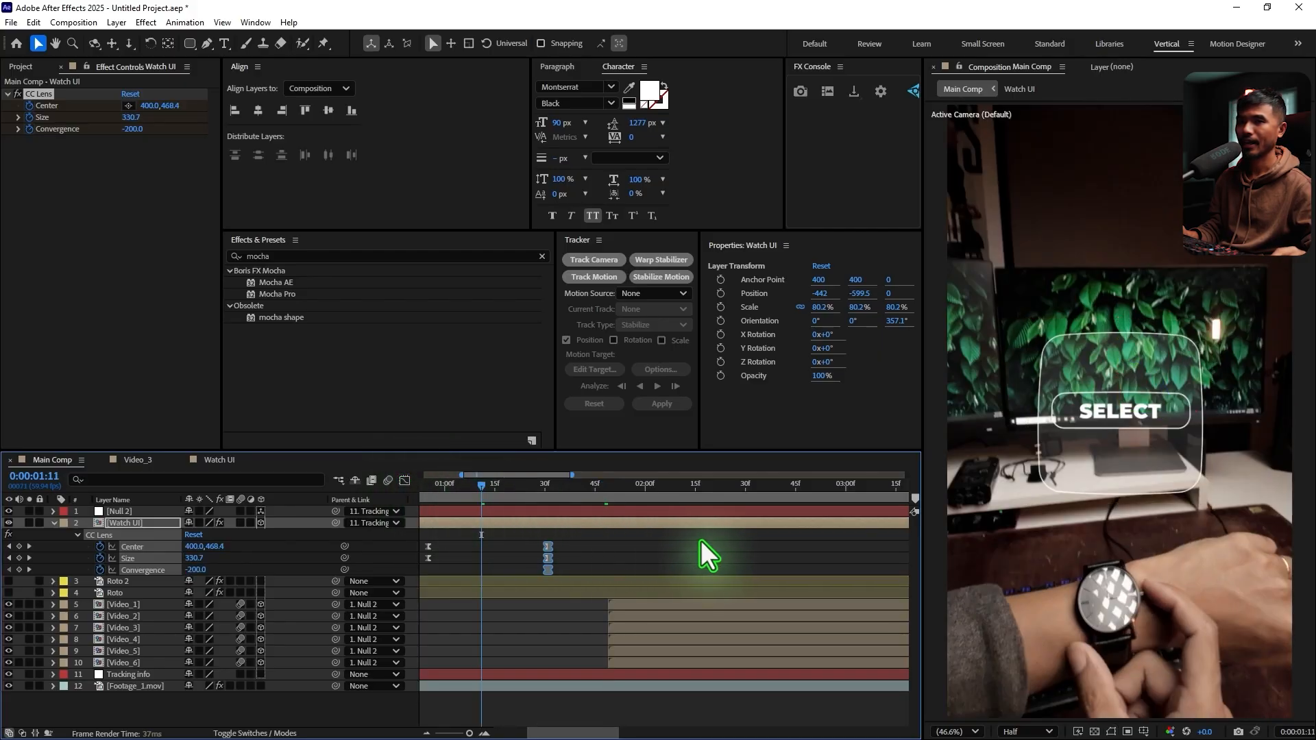
key(space)
scroll(548, 506, down, 3)
click(477, 486)
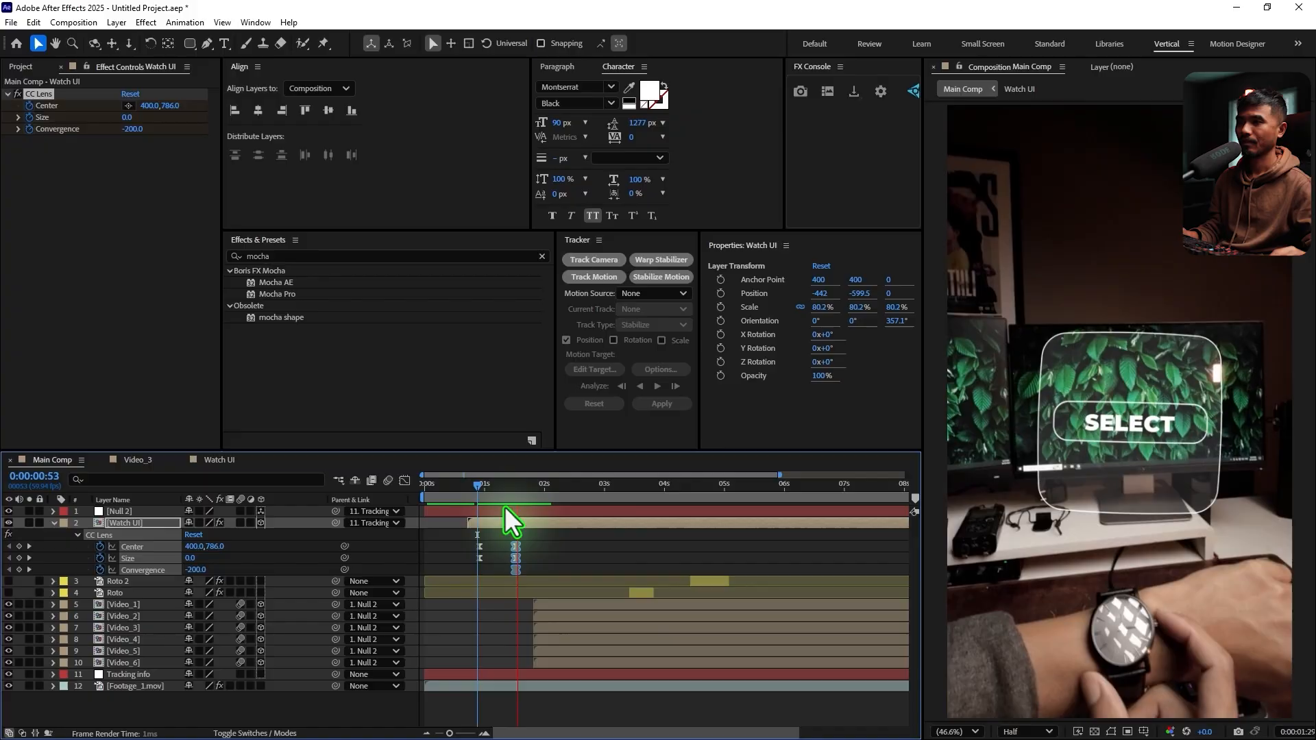
click(465, 487)
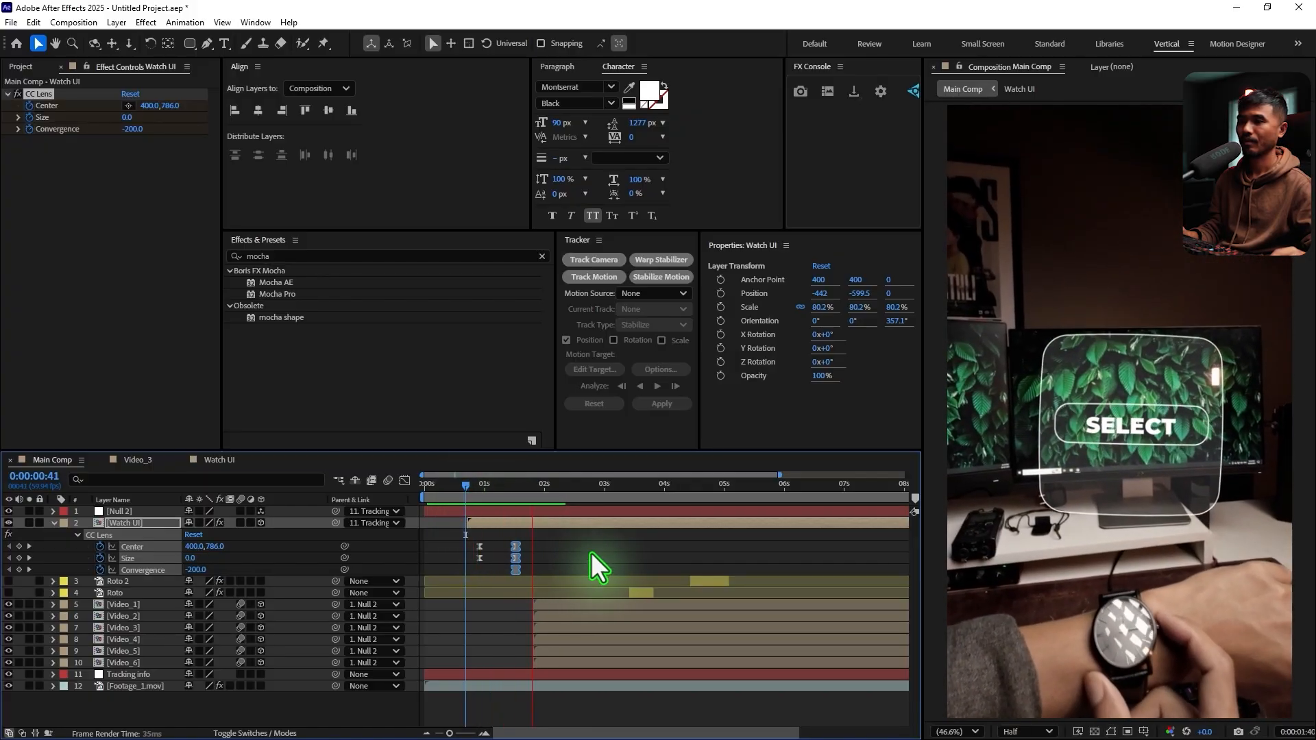
key(space)
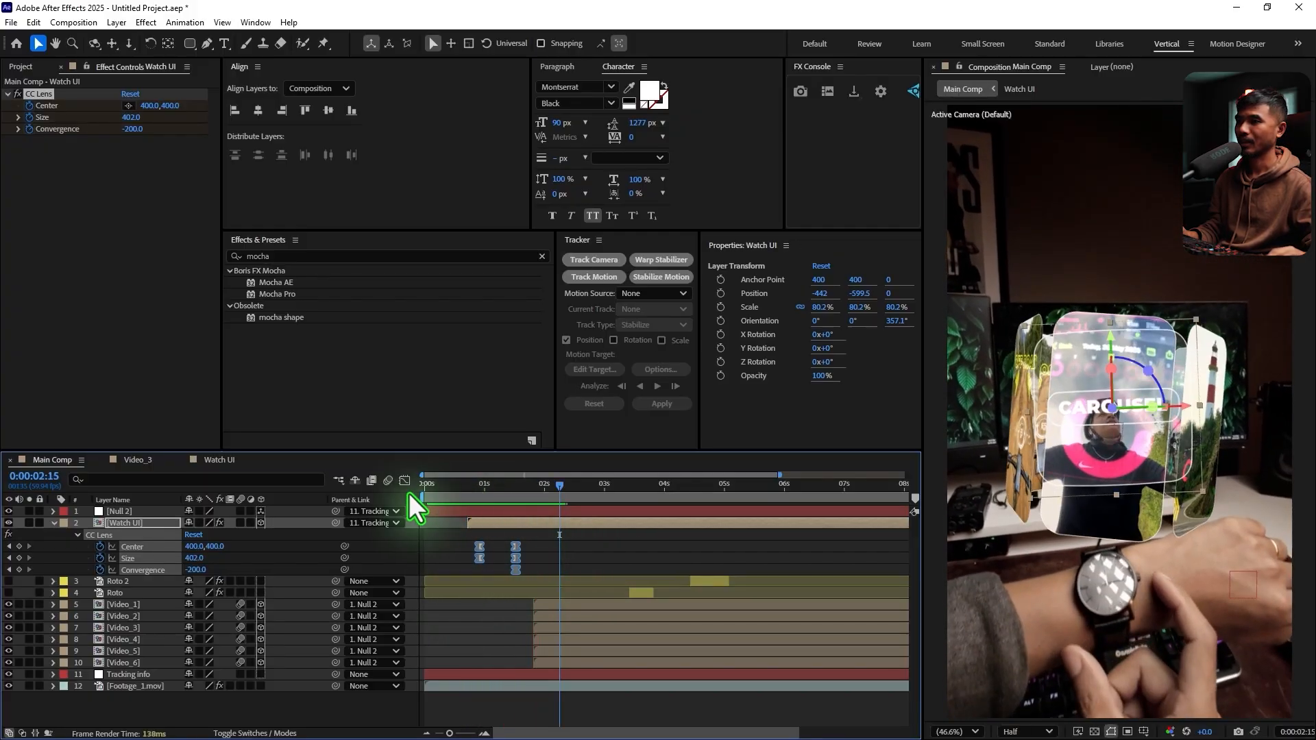
click(405, 480)
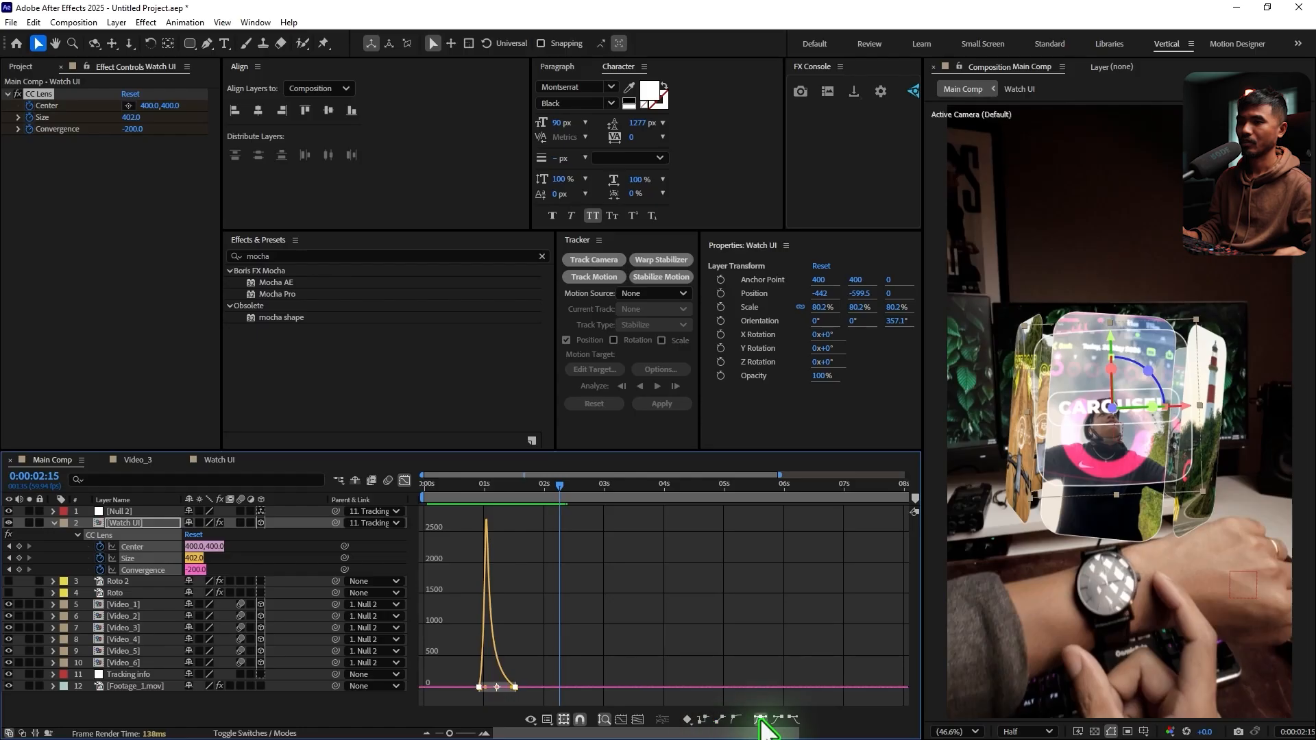
click(404, 481)
key(space)
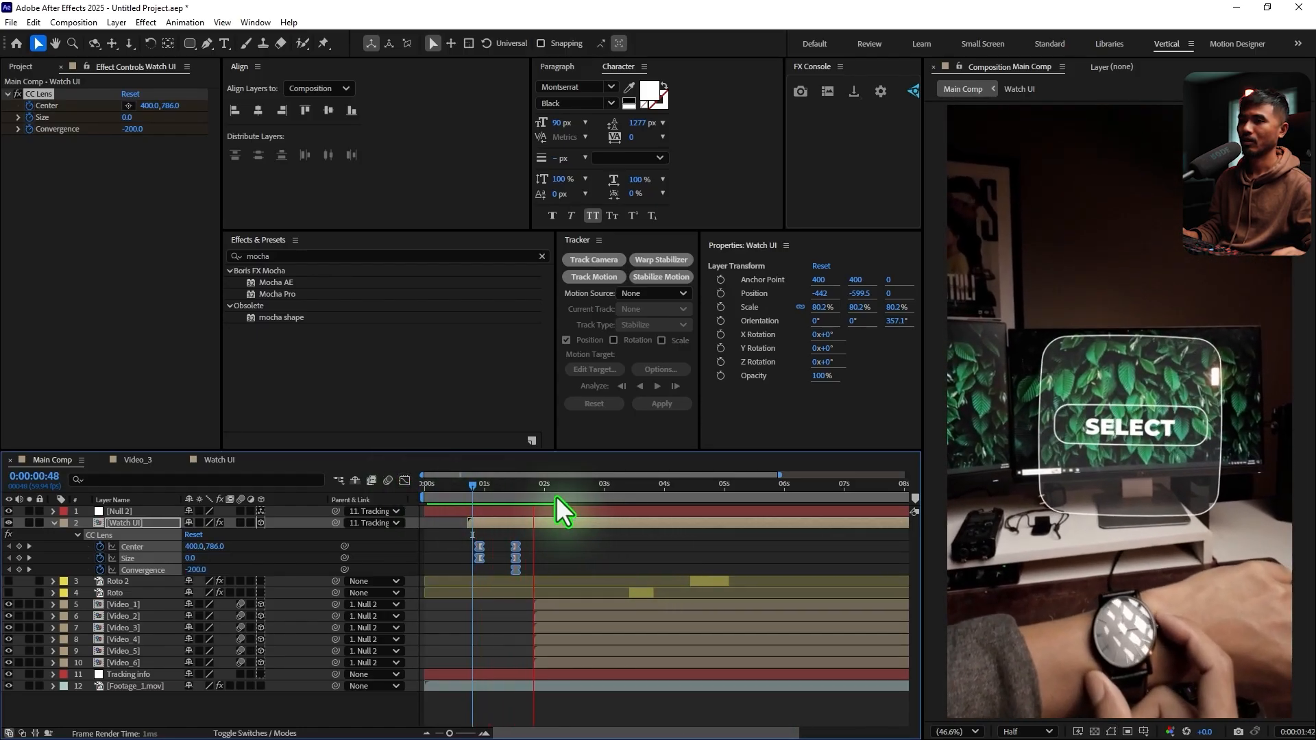
Add holding keyframes for the CC Lens Center, Size and Convergence and place them at 0:00:02:12
mouse_move(575, 491)
mouse_down()
mouse_move(499, 495)
mouse_move(570, 512)
mouse_up()
key(space)
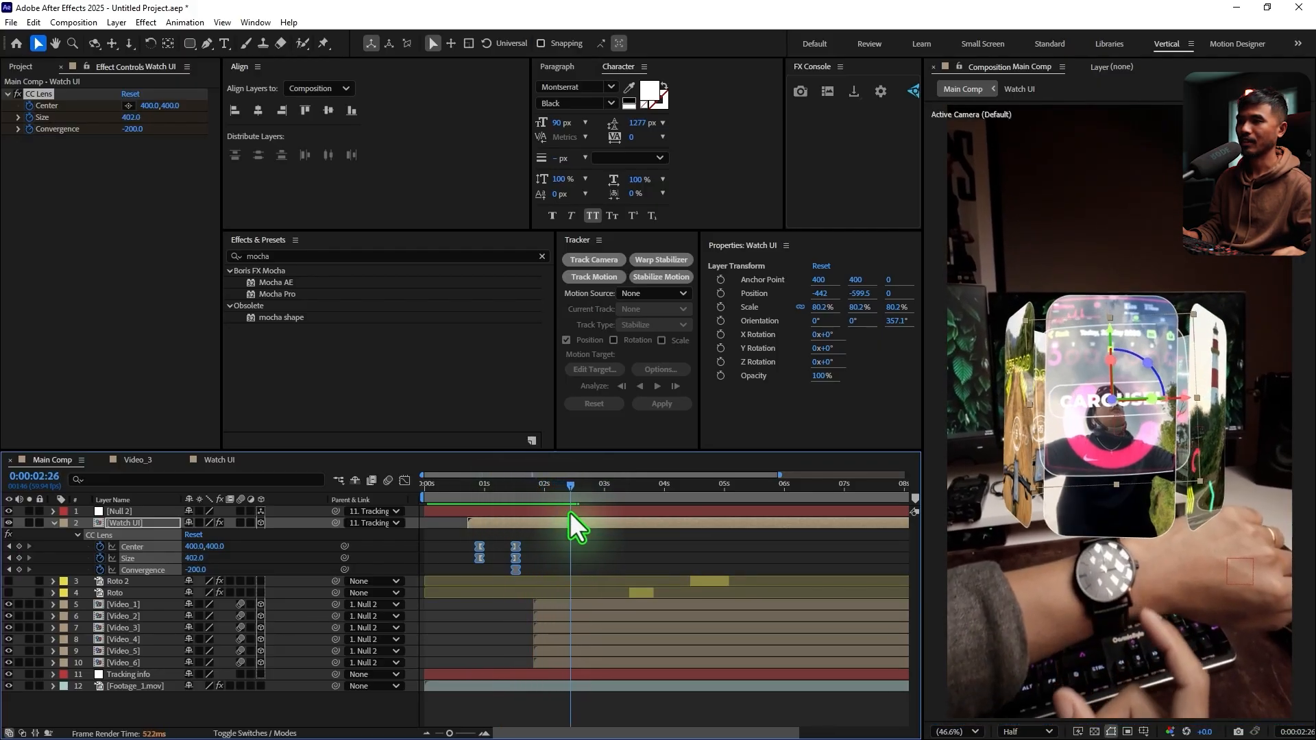
click(19, 546)
click(19, 558)
click(17, 570)
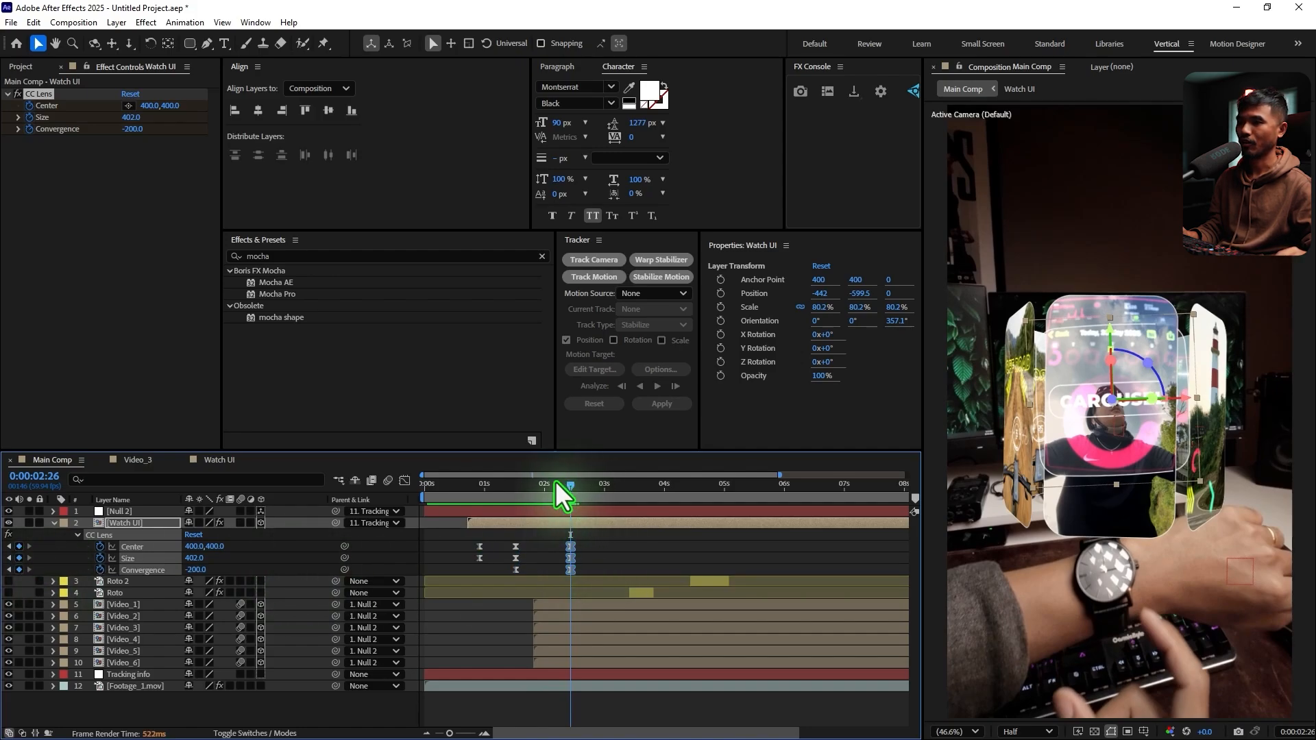
drag(479, 497, 566, 552)
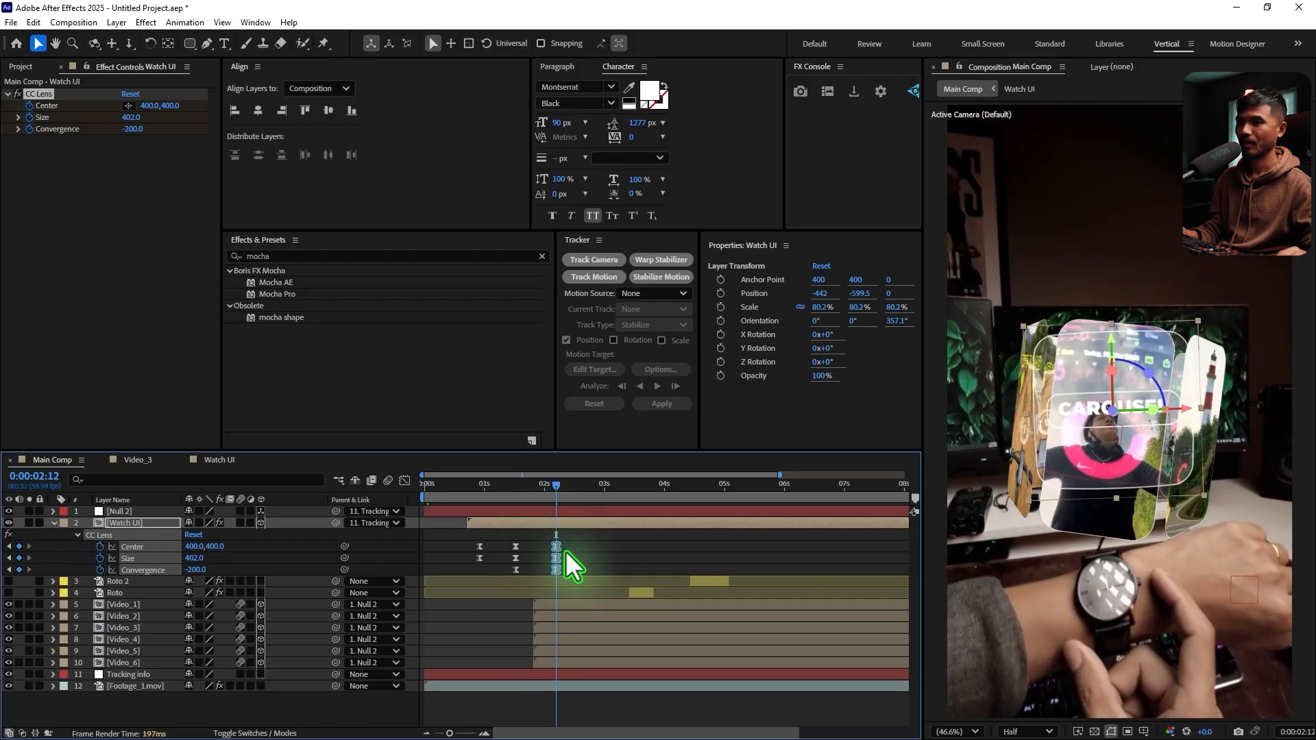
Copy the first CC Lens Center and Size keyframes to 0:00:02:38 and preview the closing animation
drag(504, 499, 580, 509)
drag(493, 540, 471, 570)
key(ctrl+c)
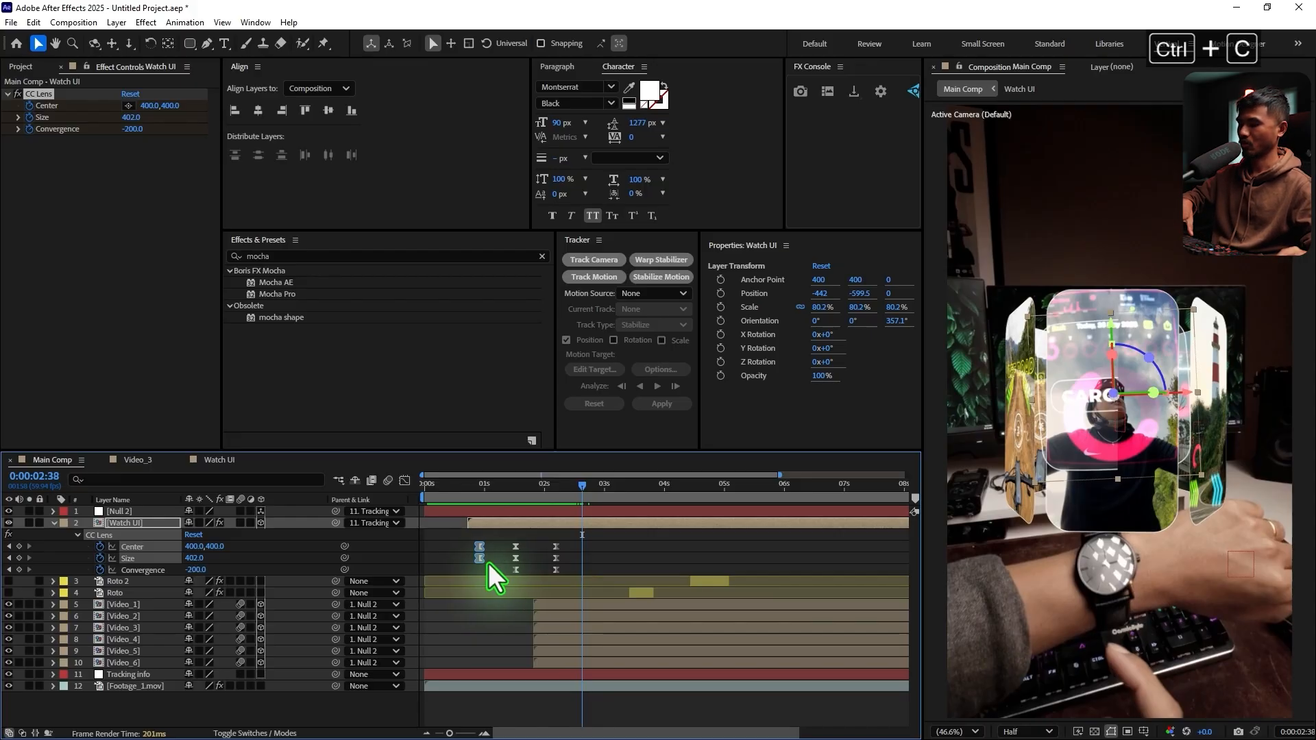
key(ctrl+v)
drag(548, 483, 480, 554)
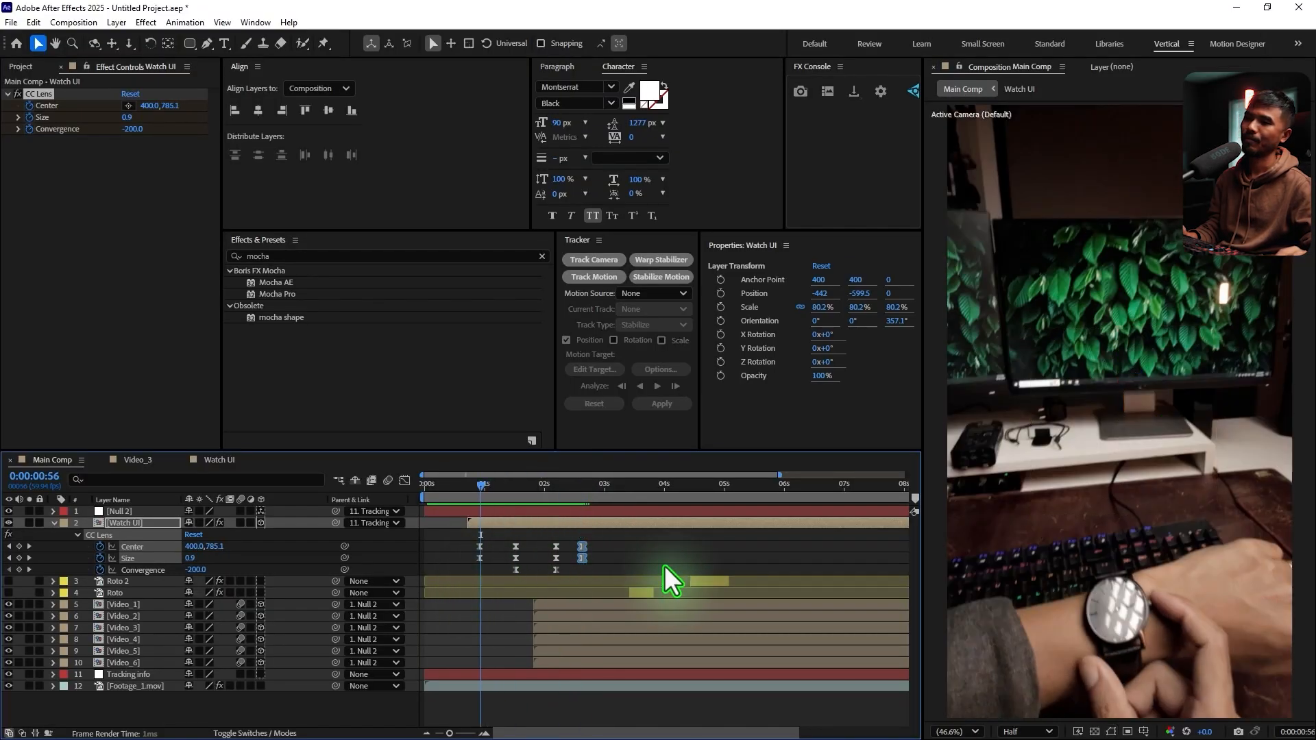
key(space)
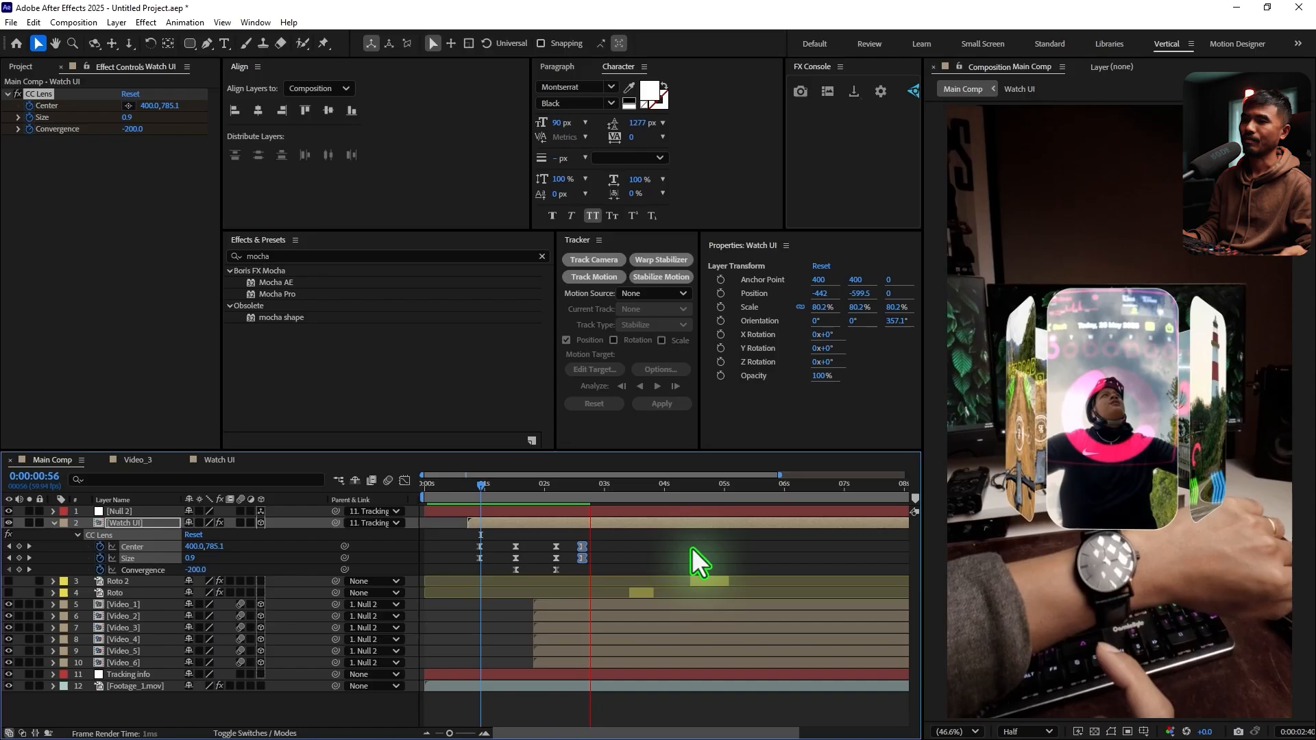
key(space)
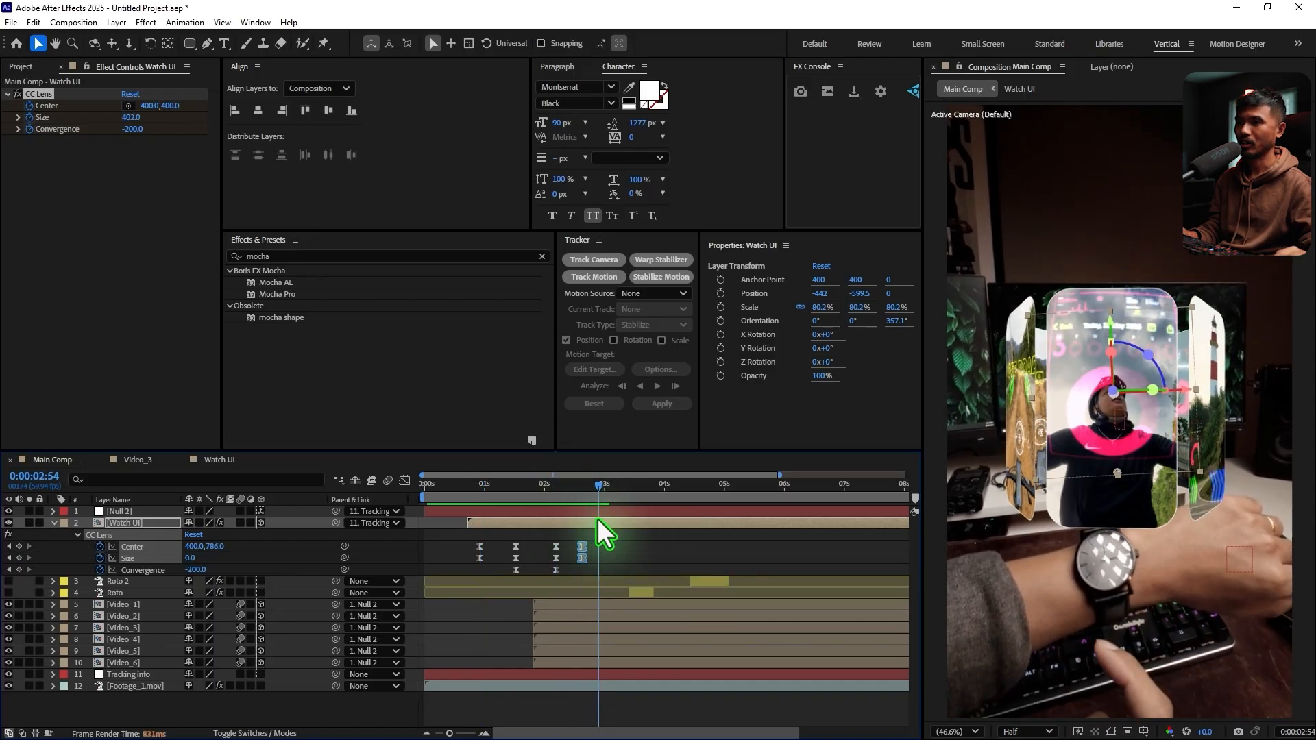
Trim the end of the Watch UI layer to 0:00:02:54 and preview the composition from the start
click(611, 523)
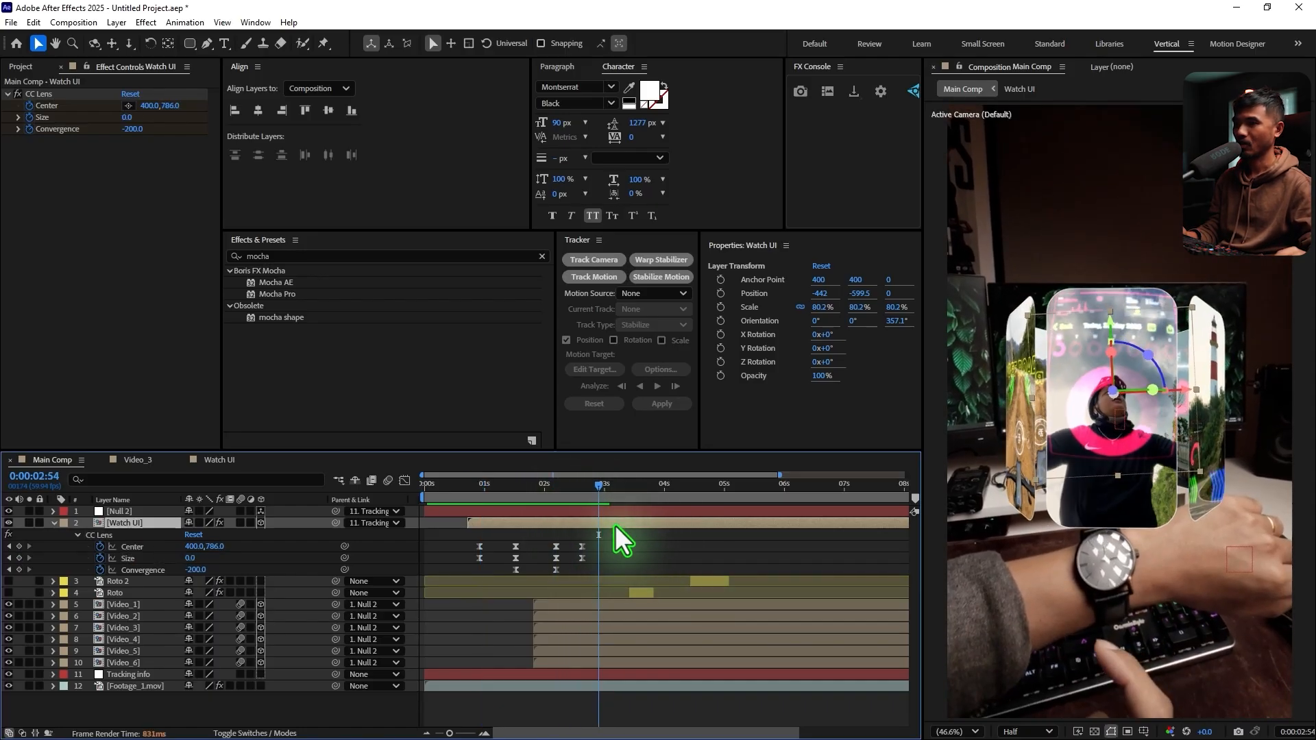
key(alt+bracketright)
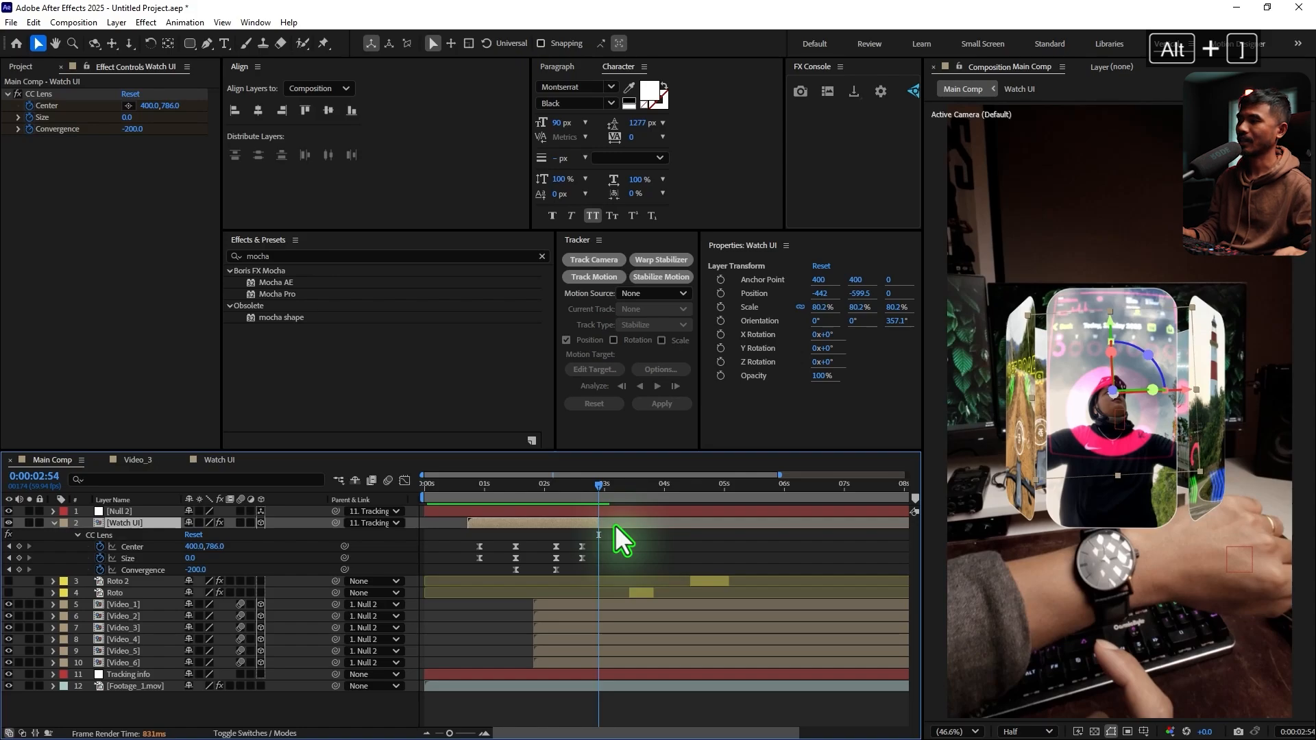
drag(472, 487, 424, 484)
key(space)
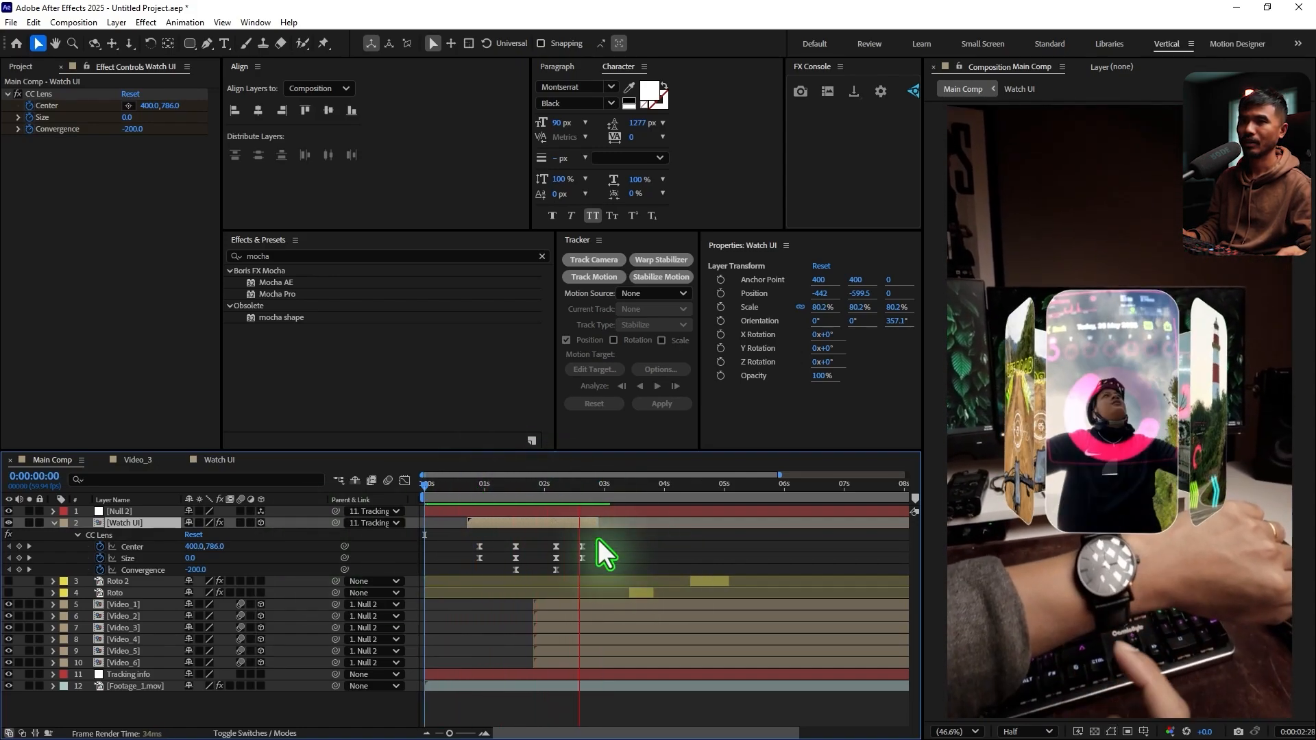
key(space)
click(55, 523)
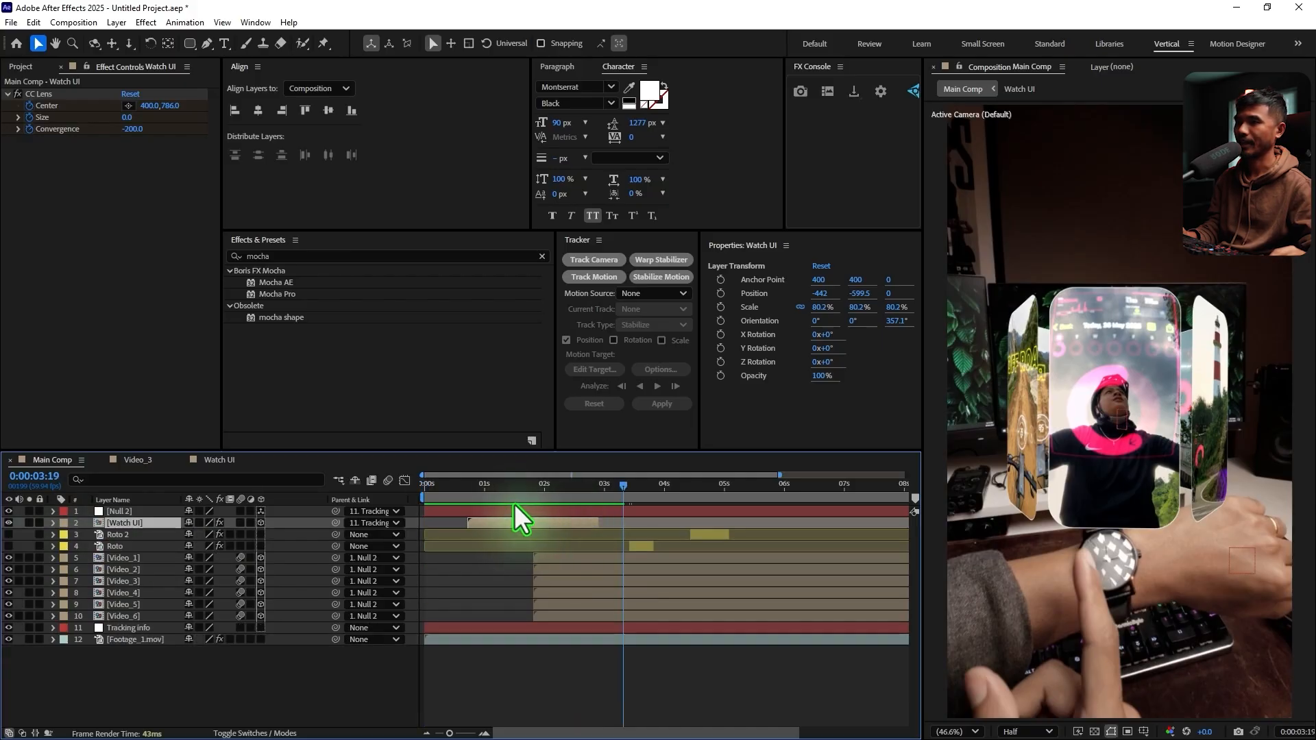
Apply the Glow effect to the Watch UI layer with Glow Threshold 19.6% and Glow Radius 54, and preview it
drag(494, 485, 526, 517)
key(ctrl+space)
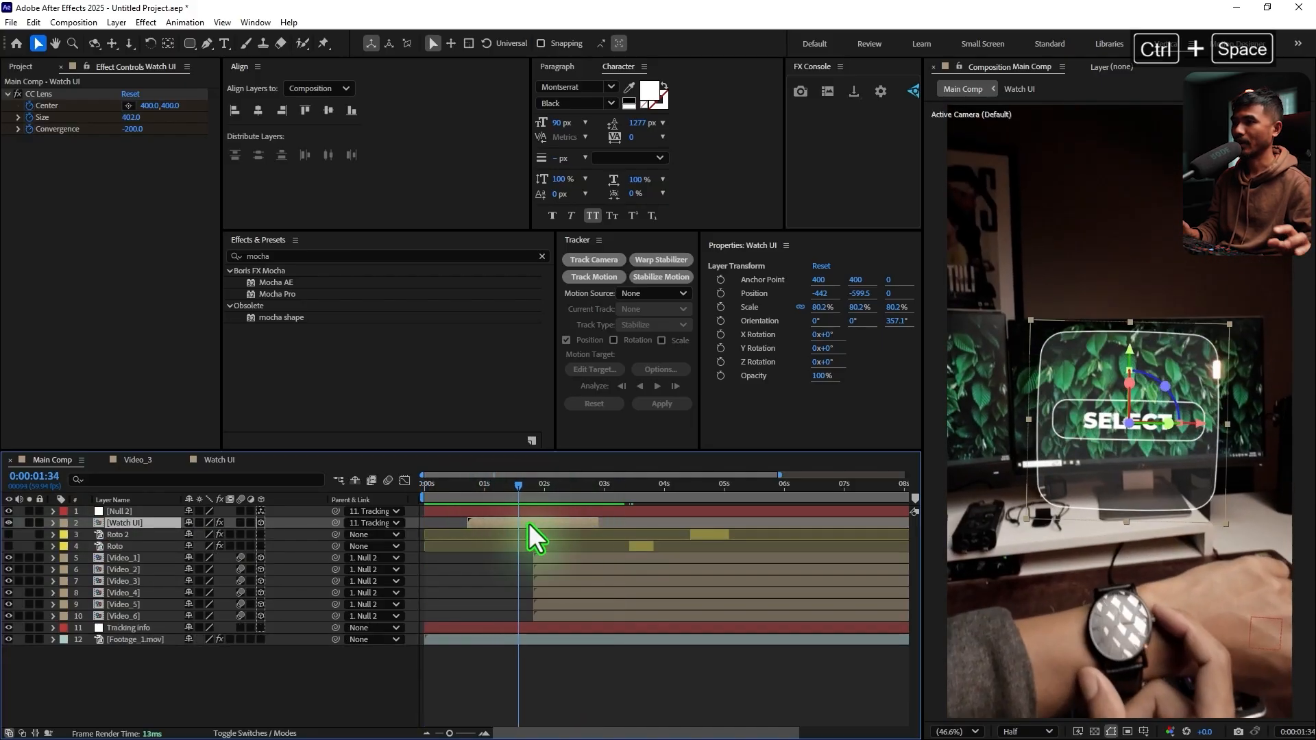
text(glow)
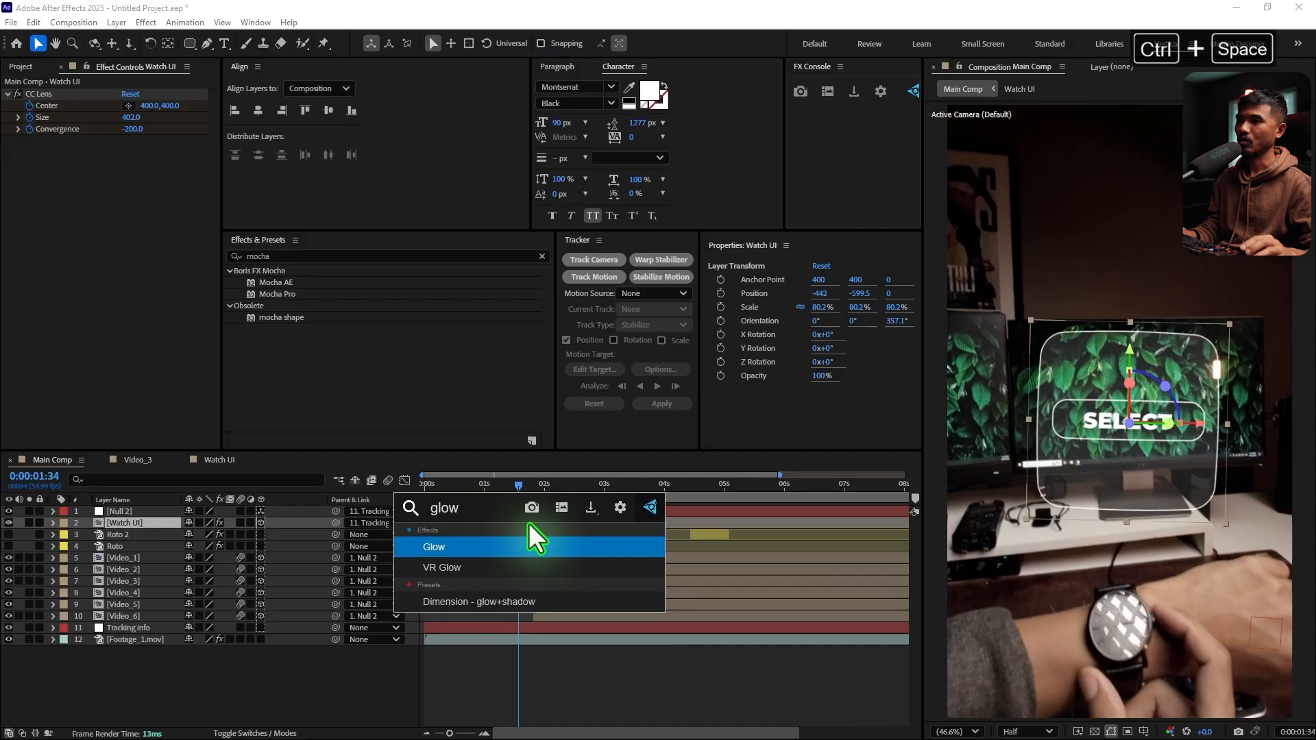
key(Return)
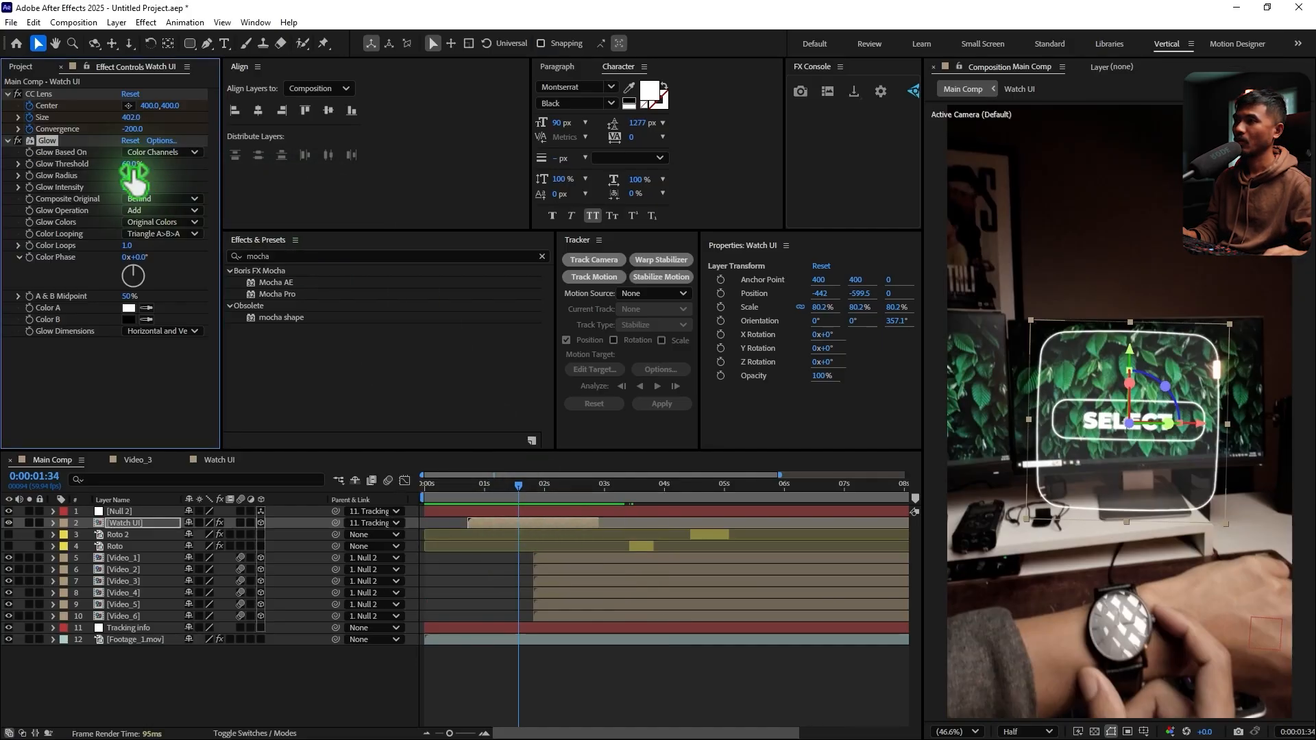
drag(135, 166, 184, 184)
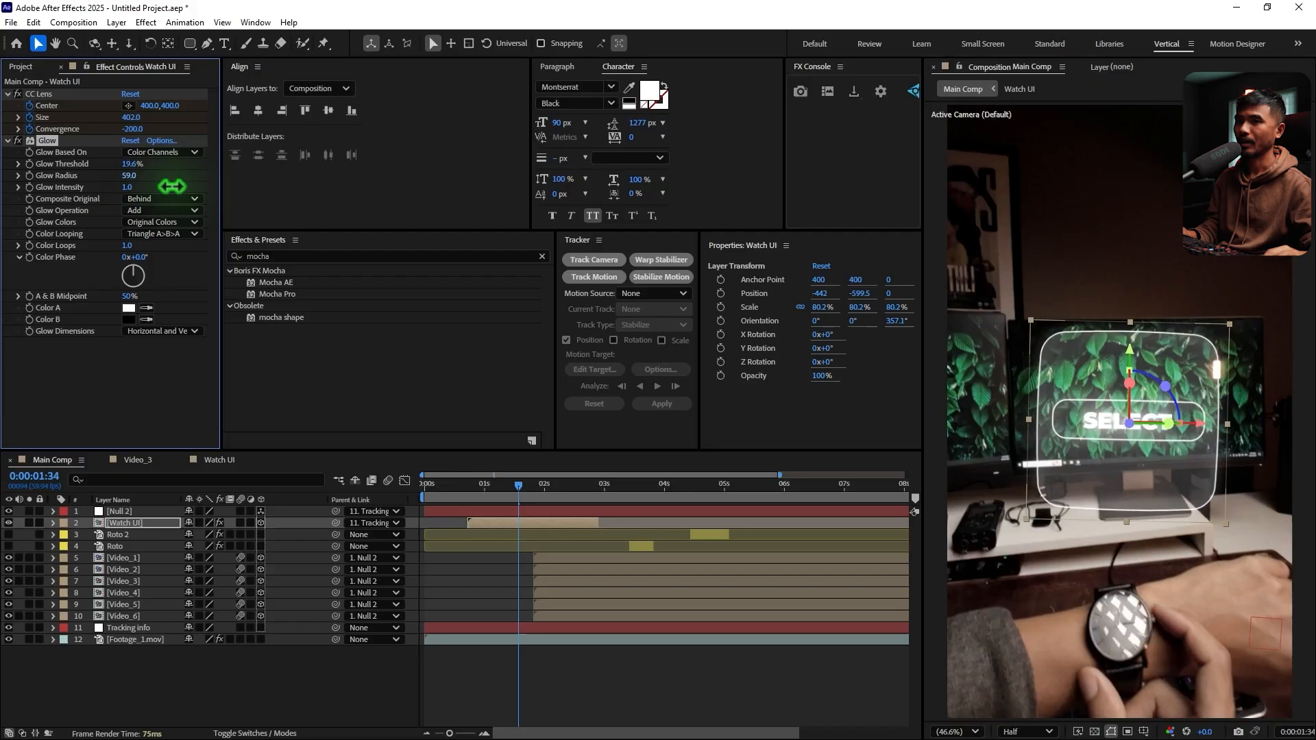
click(418, 495)
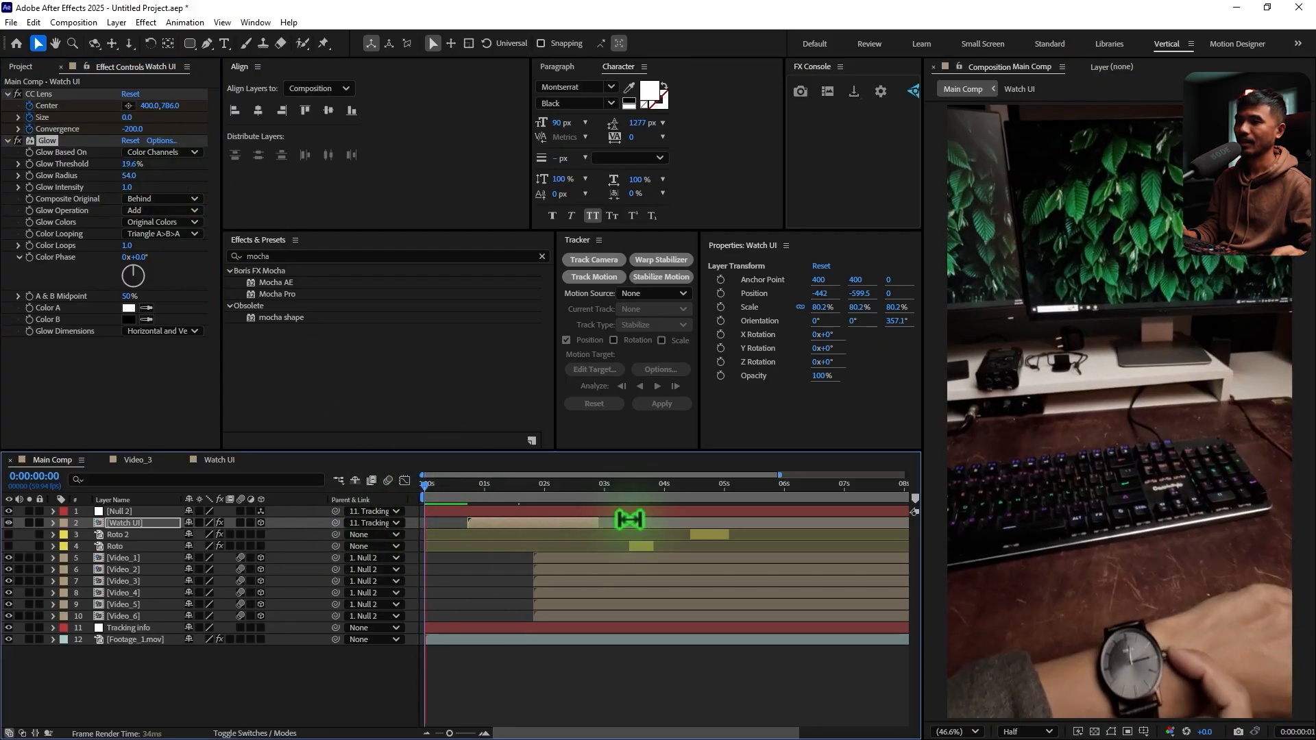
key(space)
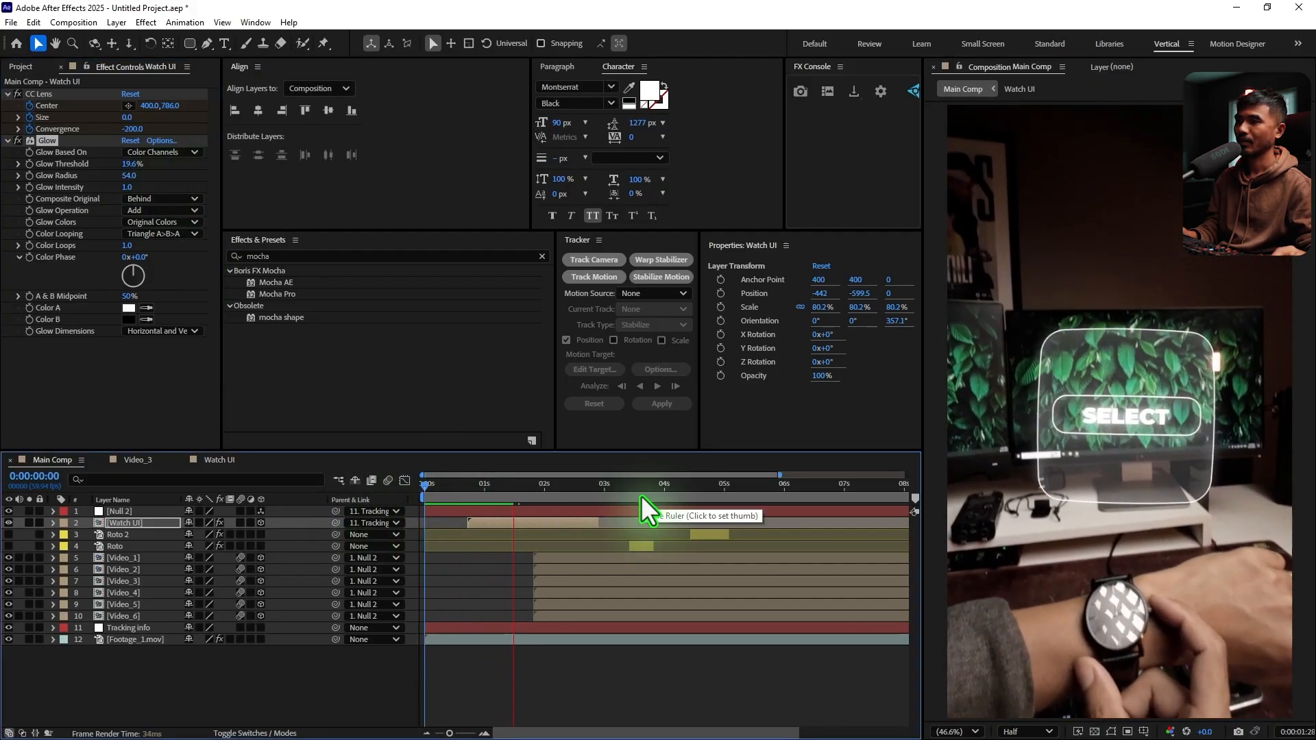
key(space)
Enable motion blur for the Watch UI layer and the composition, and preview the blurred animation
click(240, 524)
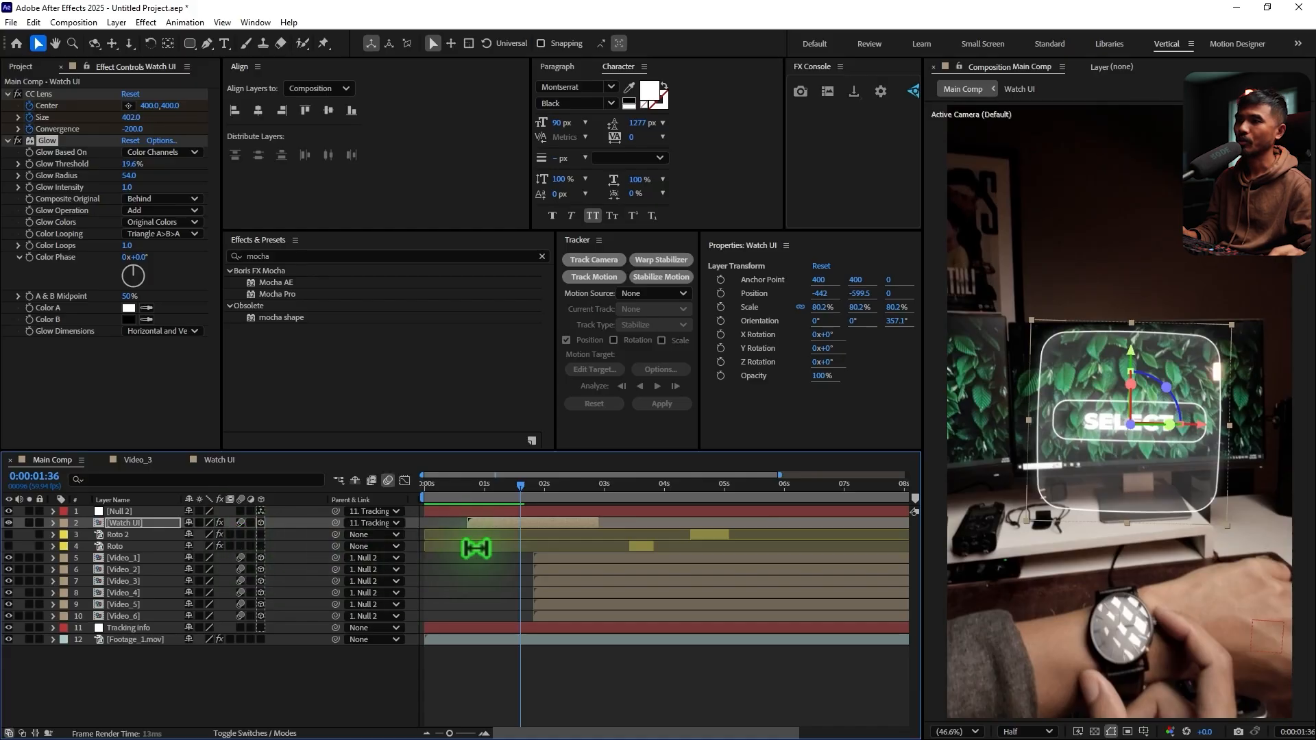
click(463, 489)
key(space)
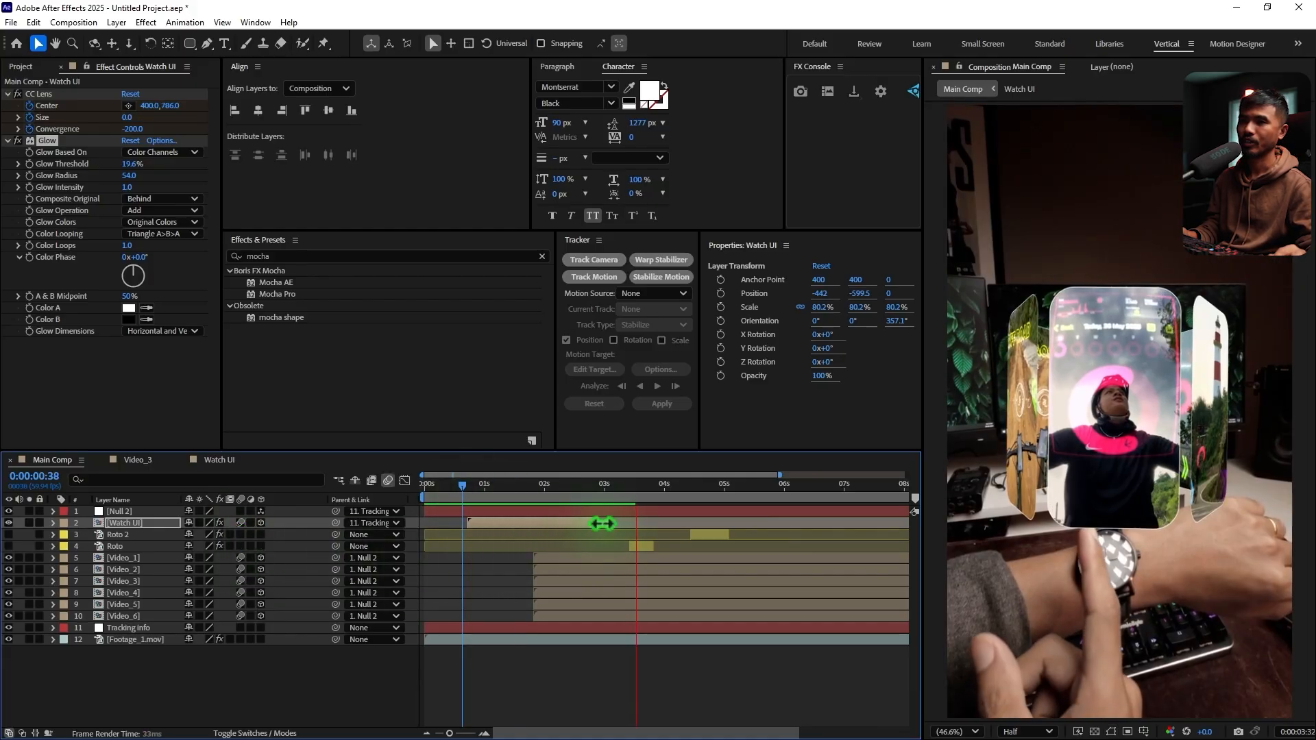
key(space)
Make the Roto and Roto 2 layers visible with the playhead at 0:00:03:25, where the first finger swipe starts
click(626, 491)
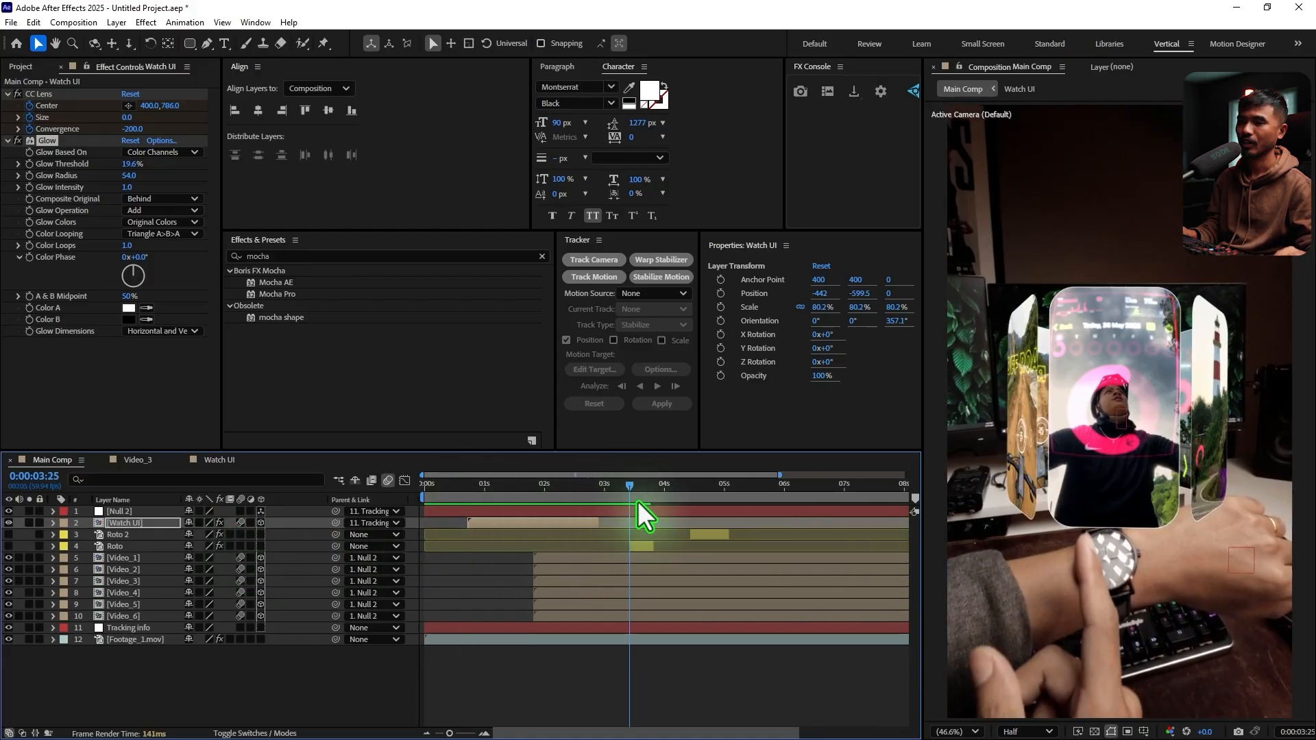
click(638, 548)
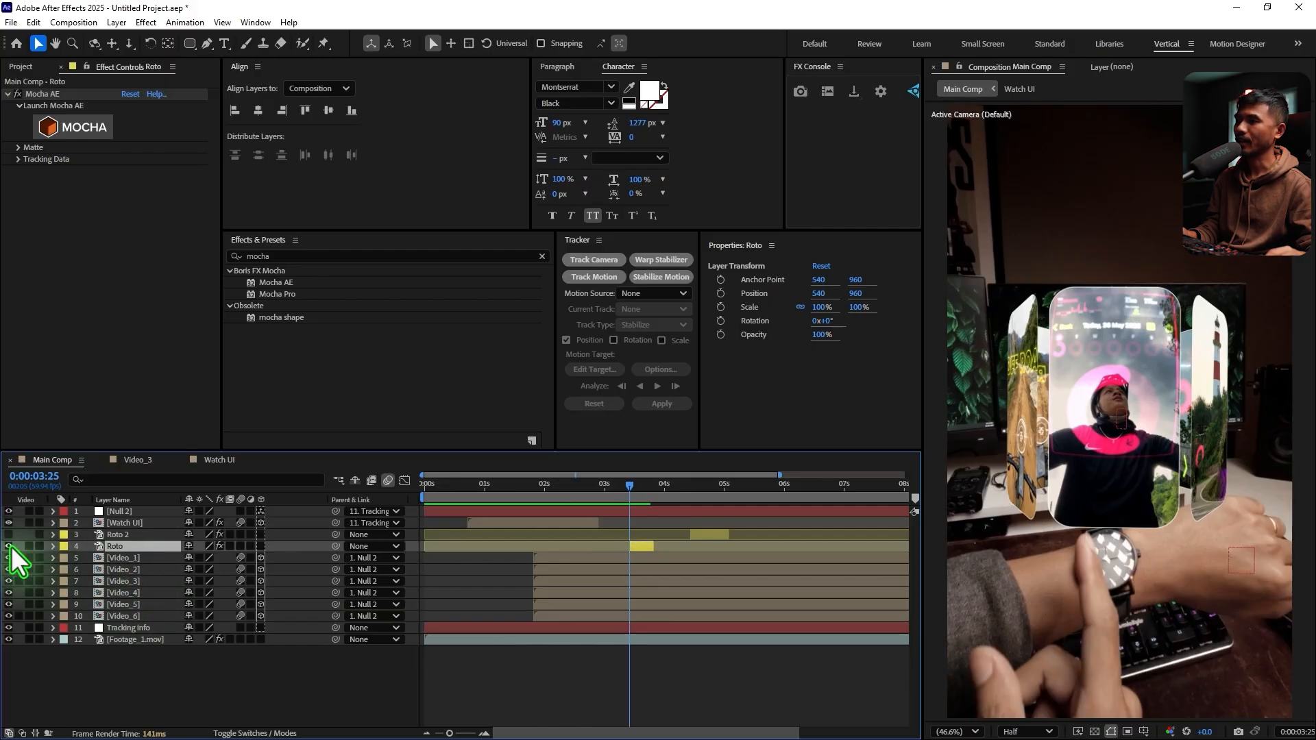
drag(11, 545, 11, 536)
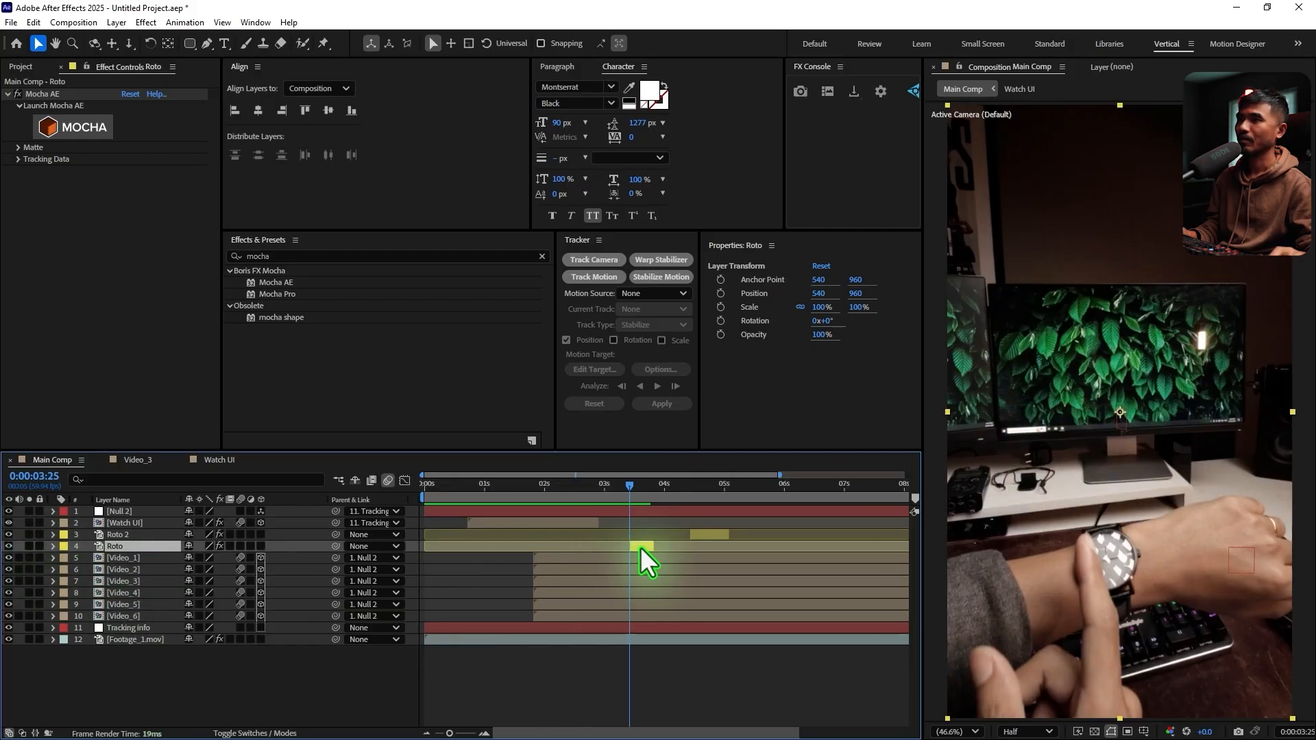
Open the Roto layer at 0:00:03:25 and paint a Roto Brush foreground stroke along the pointing finger
click(303, 49)
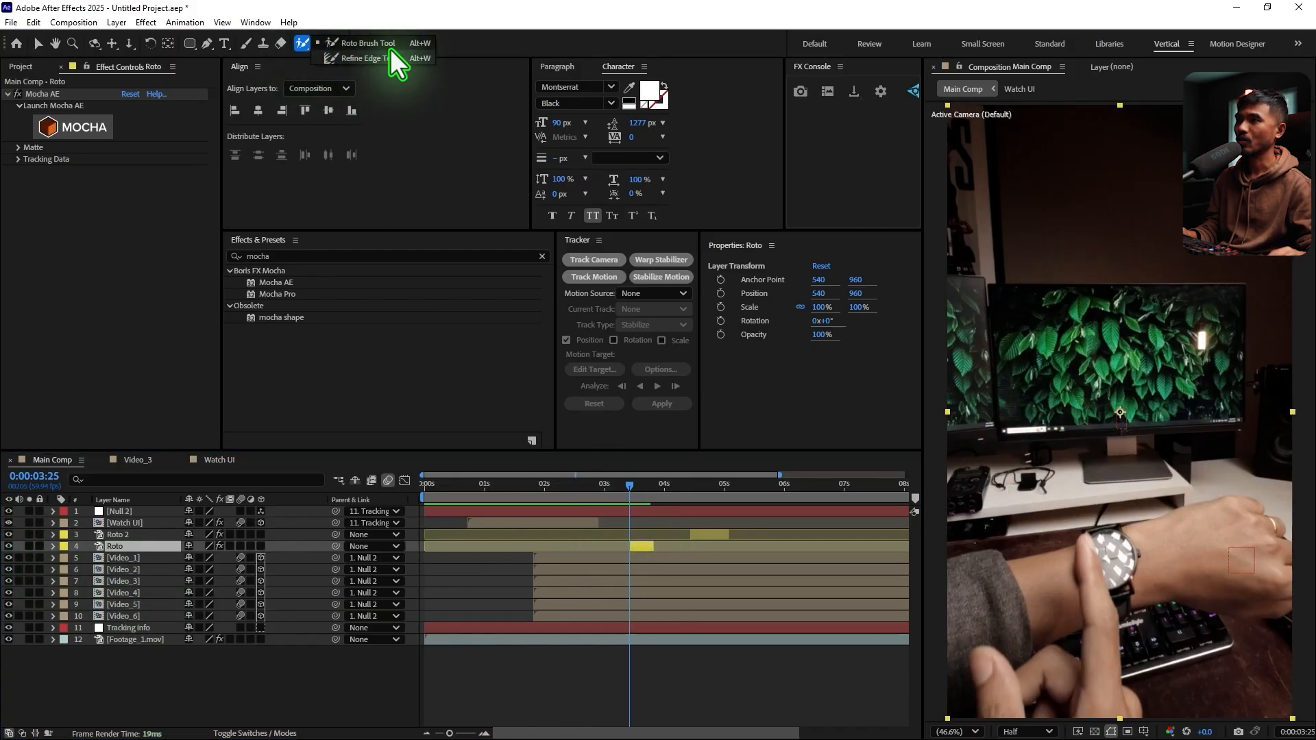
click(389, 46)
click(646, 550)
double_click(647, 549)
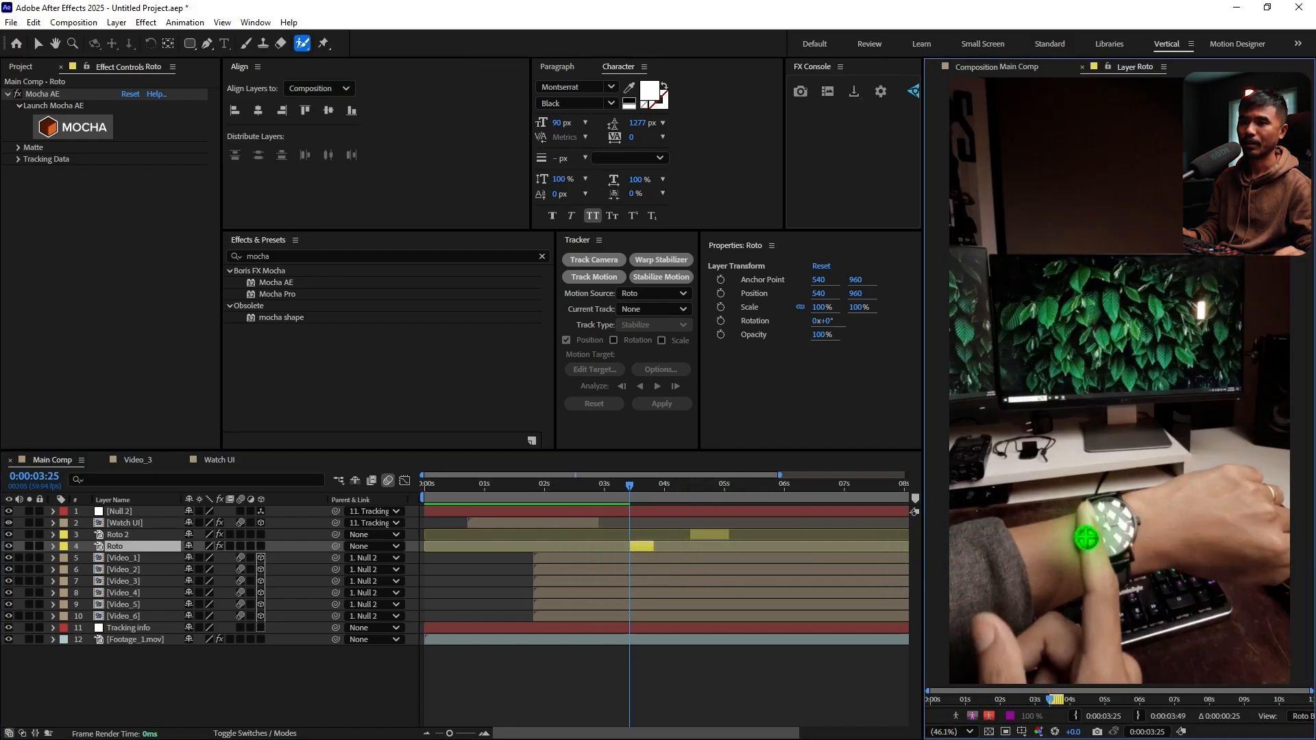
mouse_move(1086, 538)
mouse_down()
mouse_move(1100, 685)
mouse_move(1110, 638)
mouse_up()
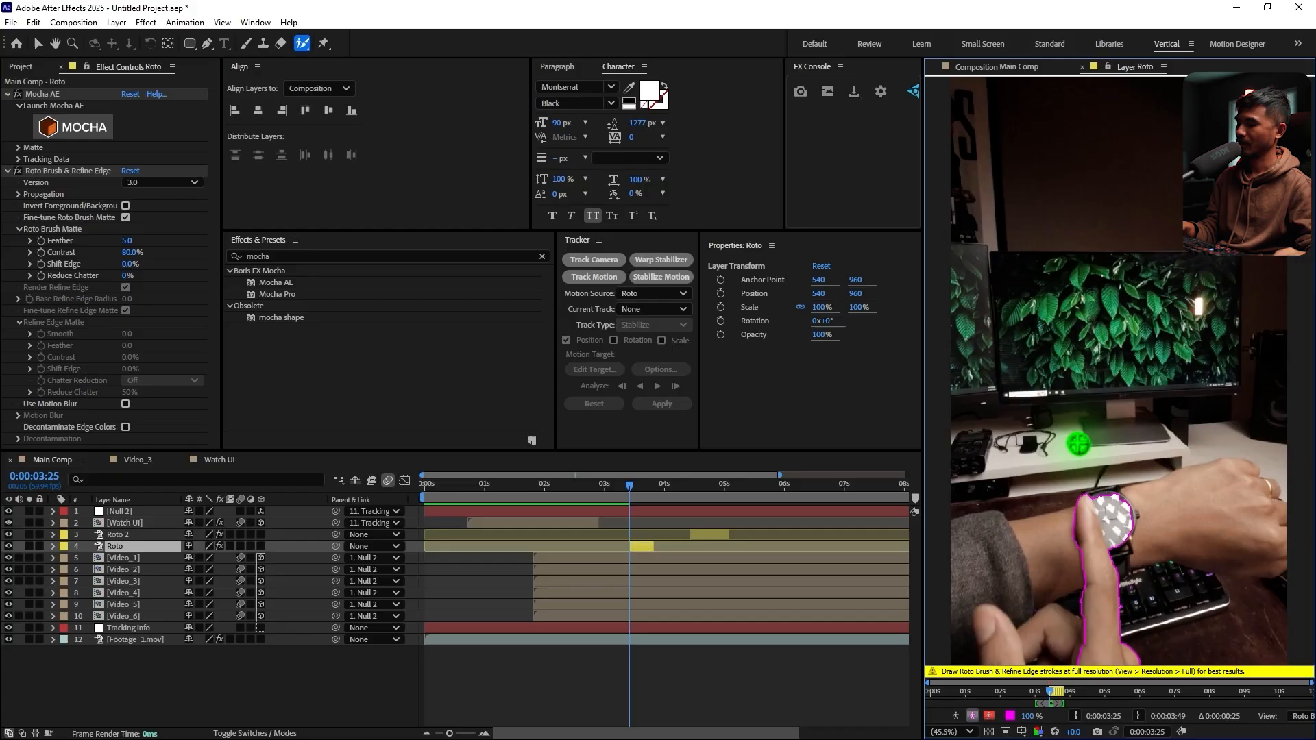
Refine the Roto matte by subtracting the watch face and surrounding wrist and adding back the finger's edges and tip
key(grave)
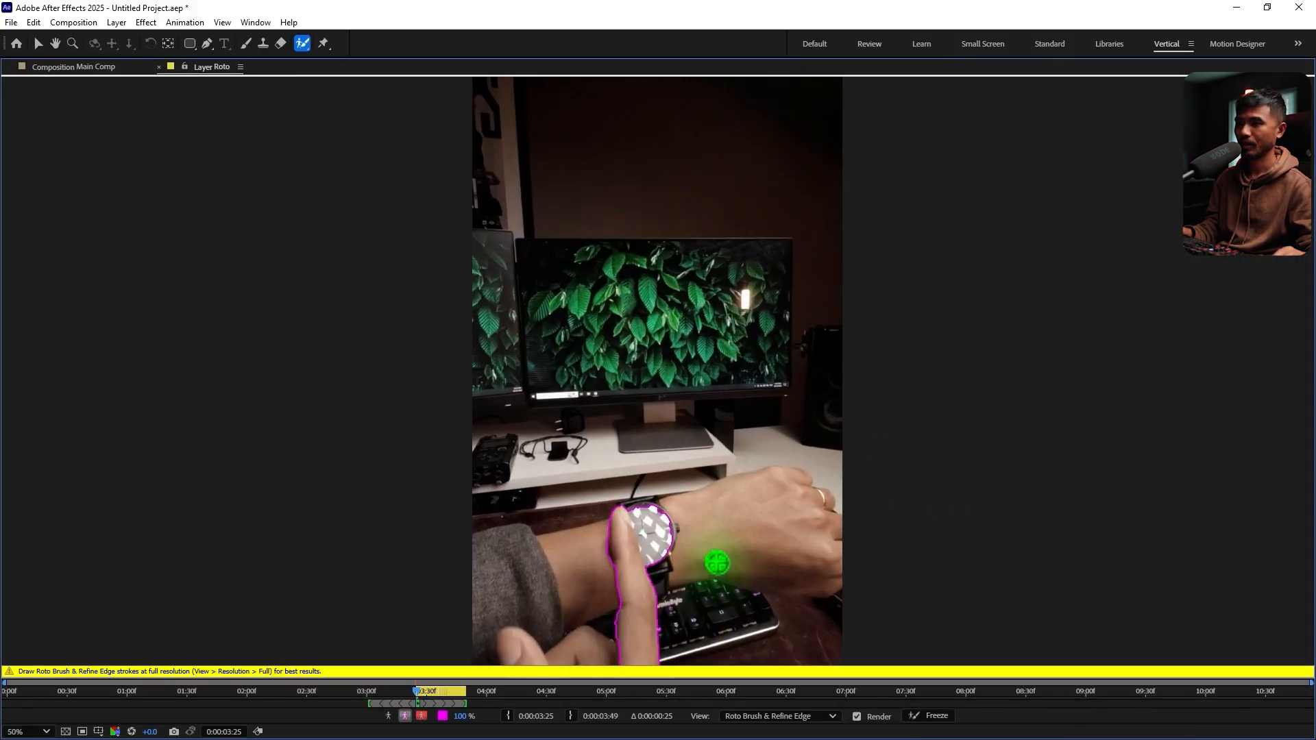
scroll(719, 382, up, 2)
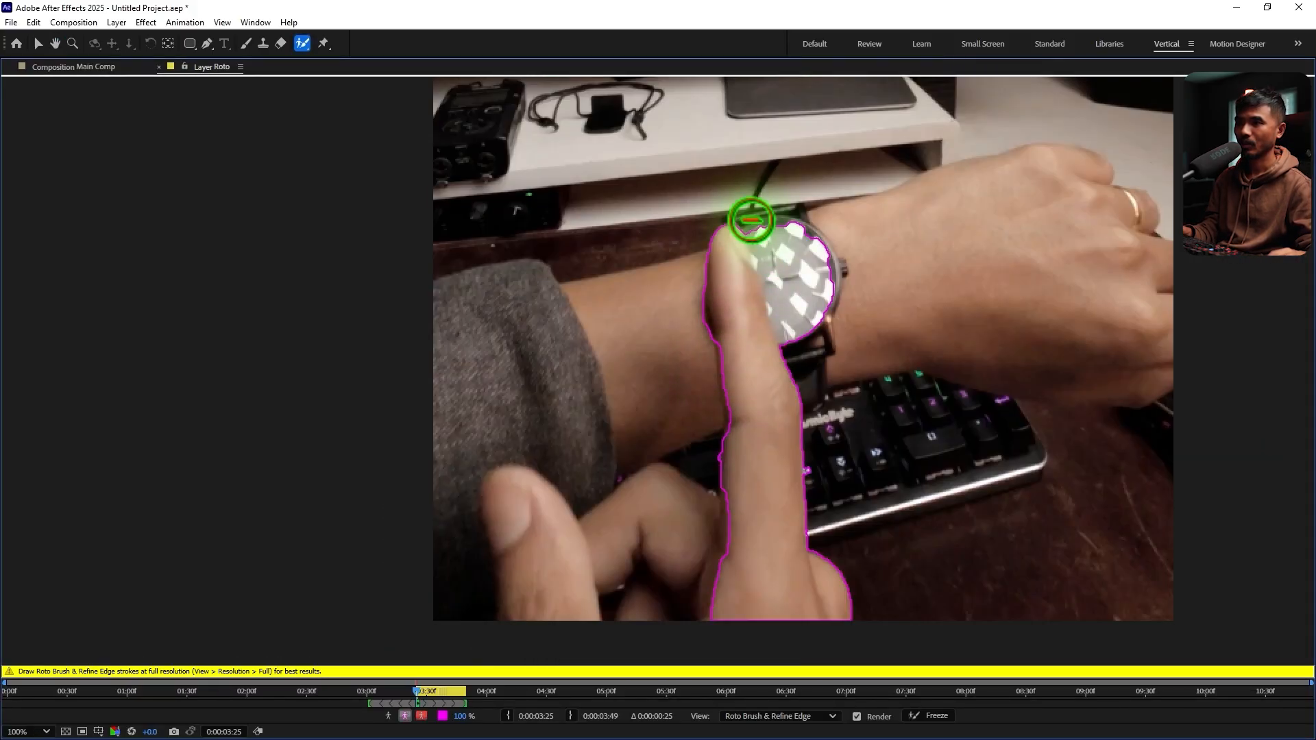
mouse_move(751, 219)
mouse_down()
mouse_move(798, 385)
mouse_move(831, 411)
mouse_up()
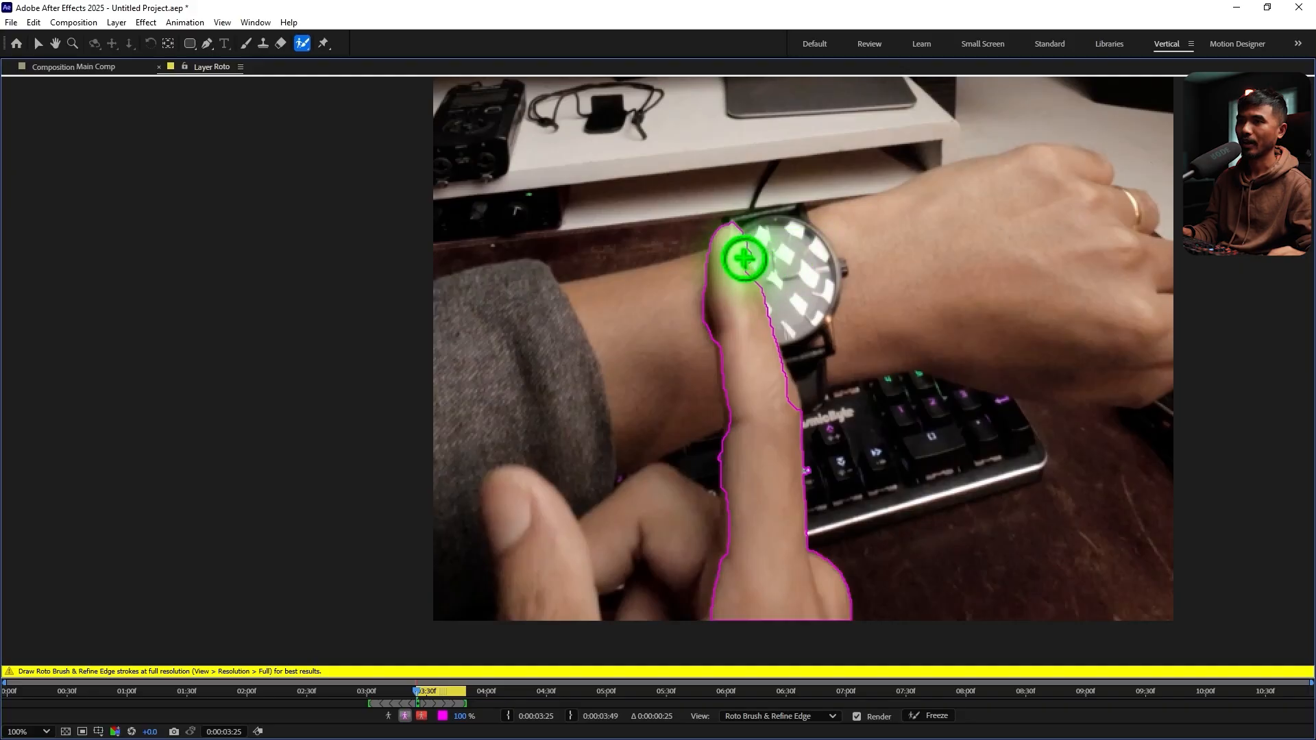
drag(744, 259, 748, 335)
drag(697, 287, 714, 367)
mouse_move(719, 258)
mouse_down()
mouse_move(718, 306)
mouse_move(751, 431)
mouse_up()
drag(755, 307, 794, 461)
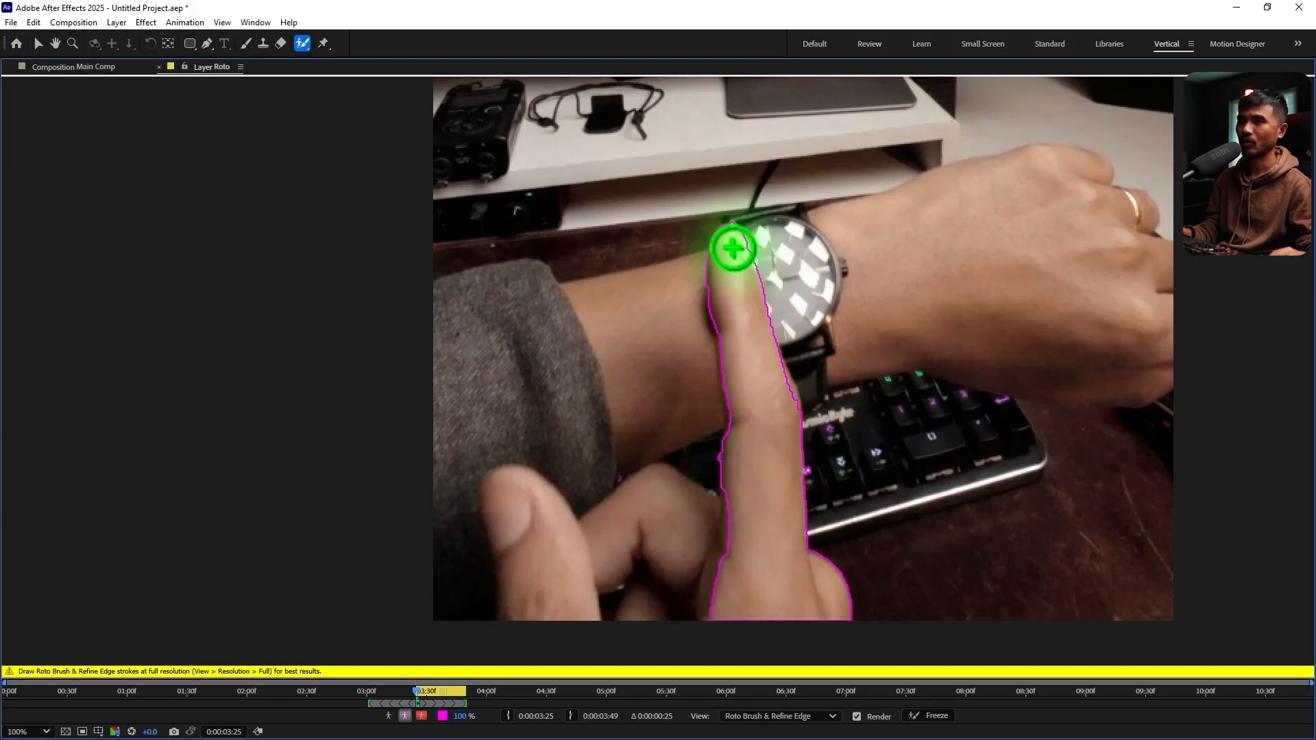
drag(732, 261, 733, 234)
click(732, 230)
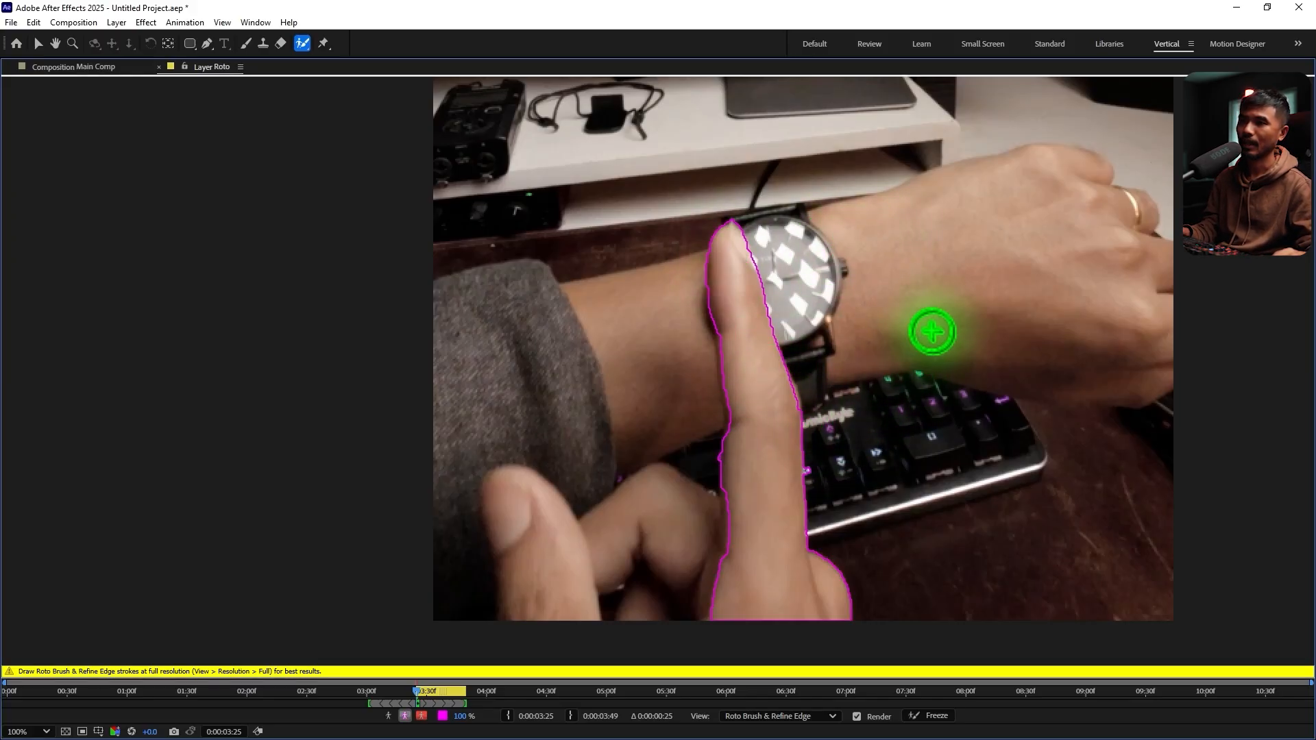
Enable Use Motion Blur on Roto's Roto Brush & Refine Edge effect, with Feather 10 and Shift Edge -25%
key(grave)
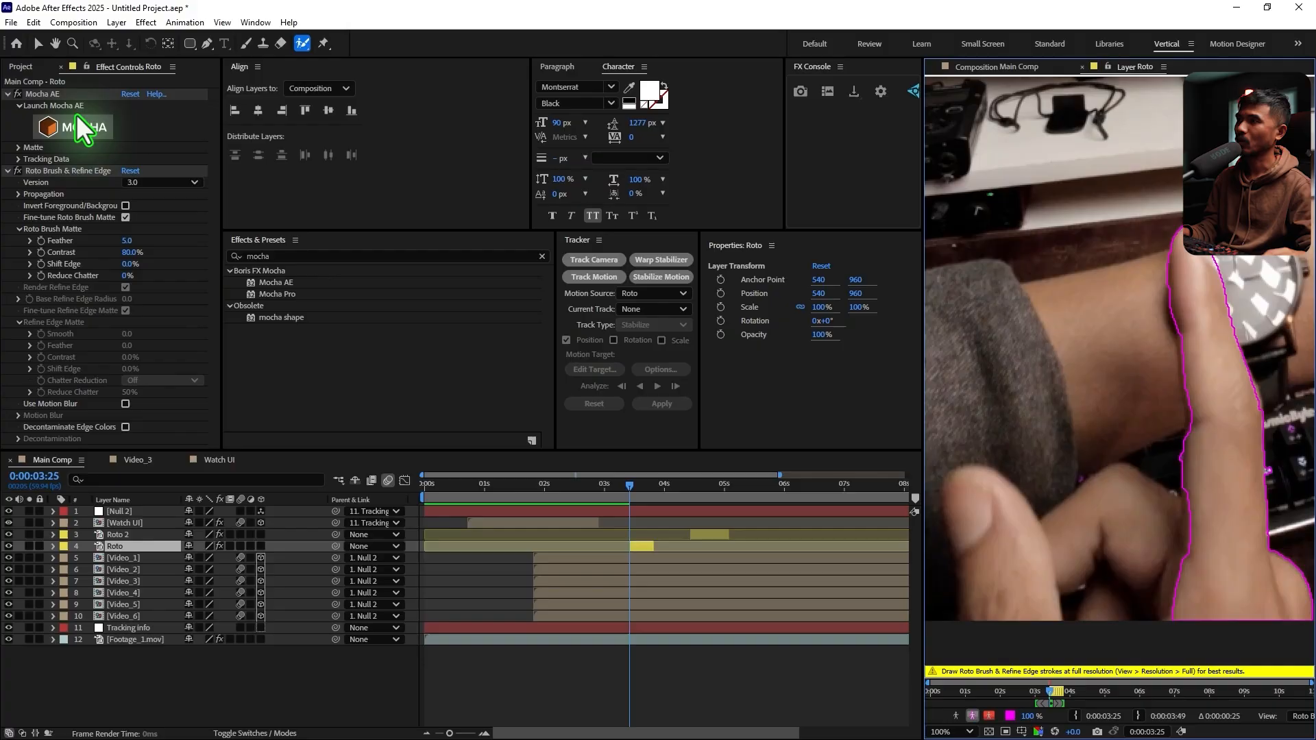
click(9, 94)
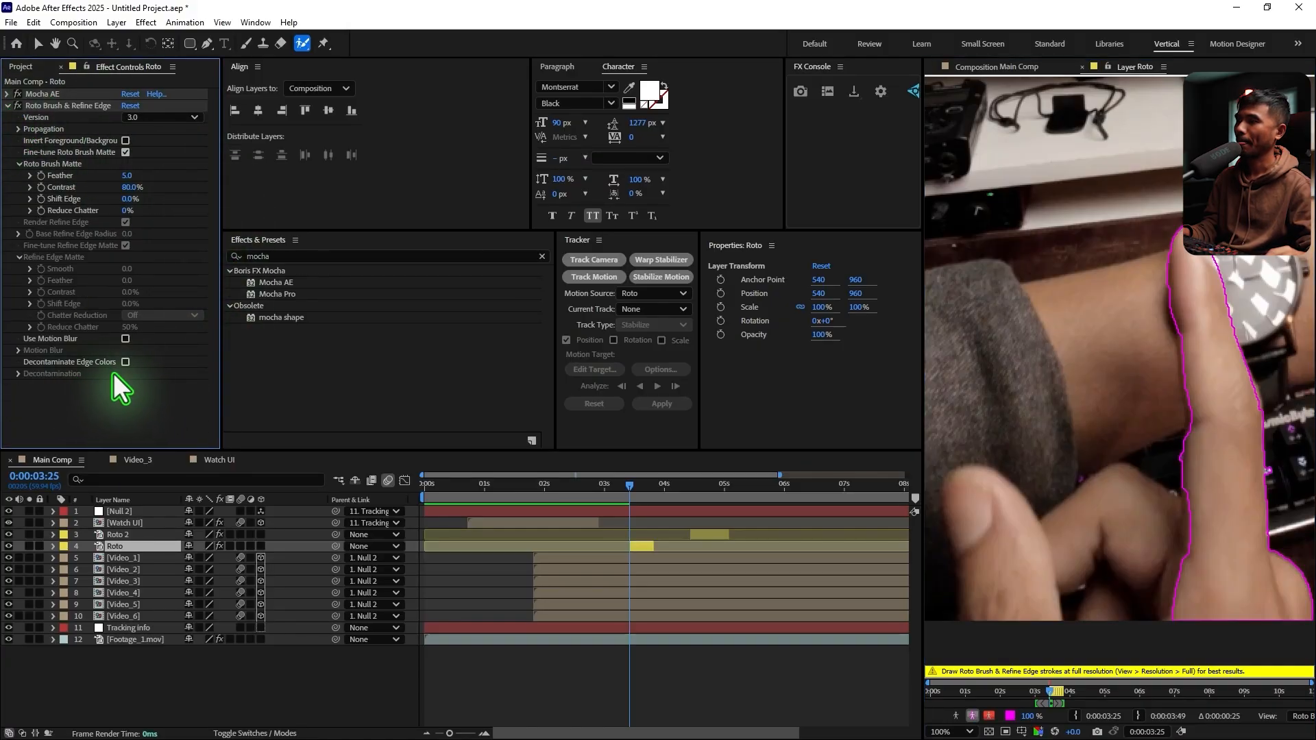
click(126, 339)
click(127, 176)
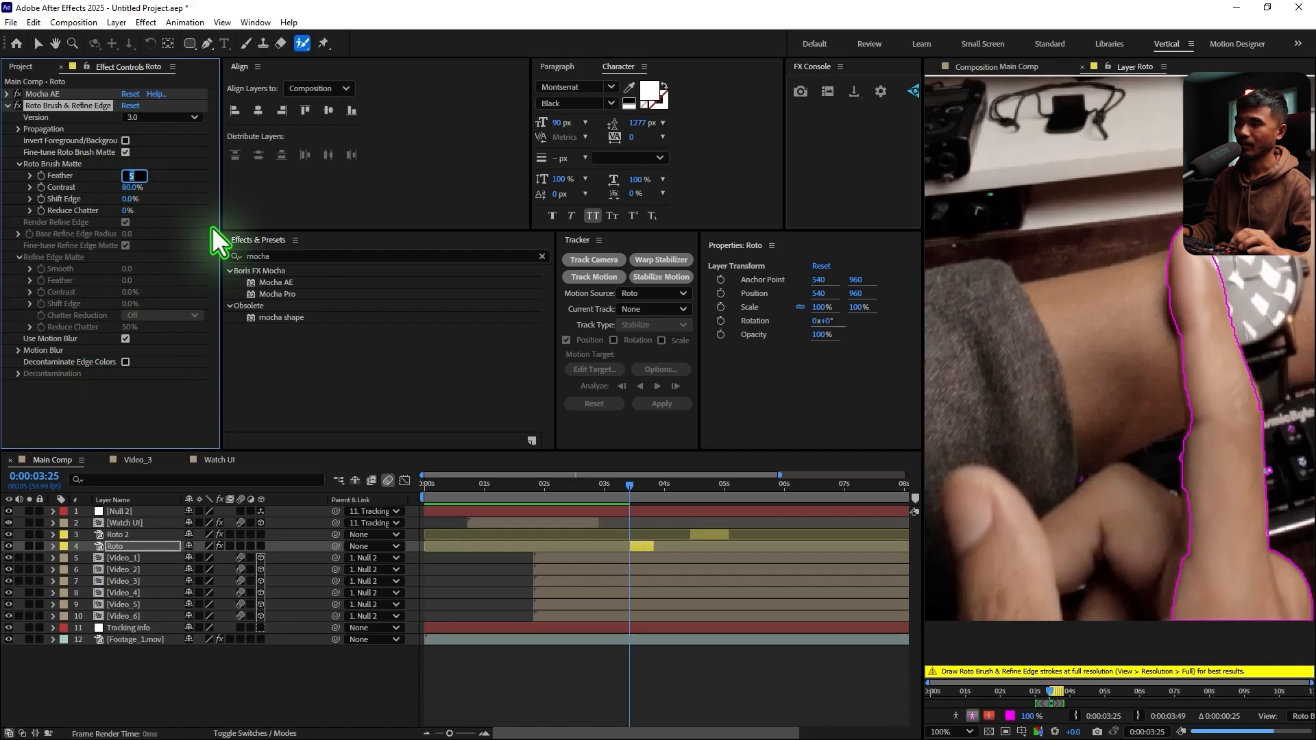
text(10)
key(Return)
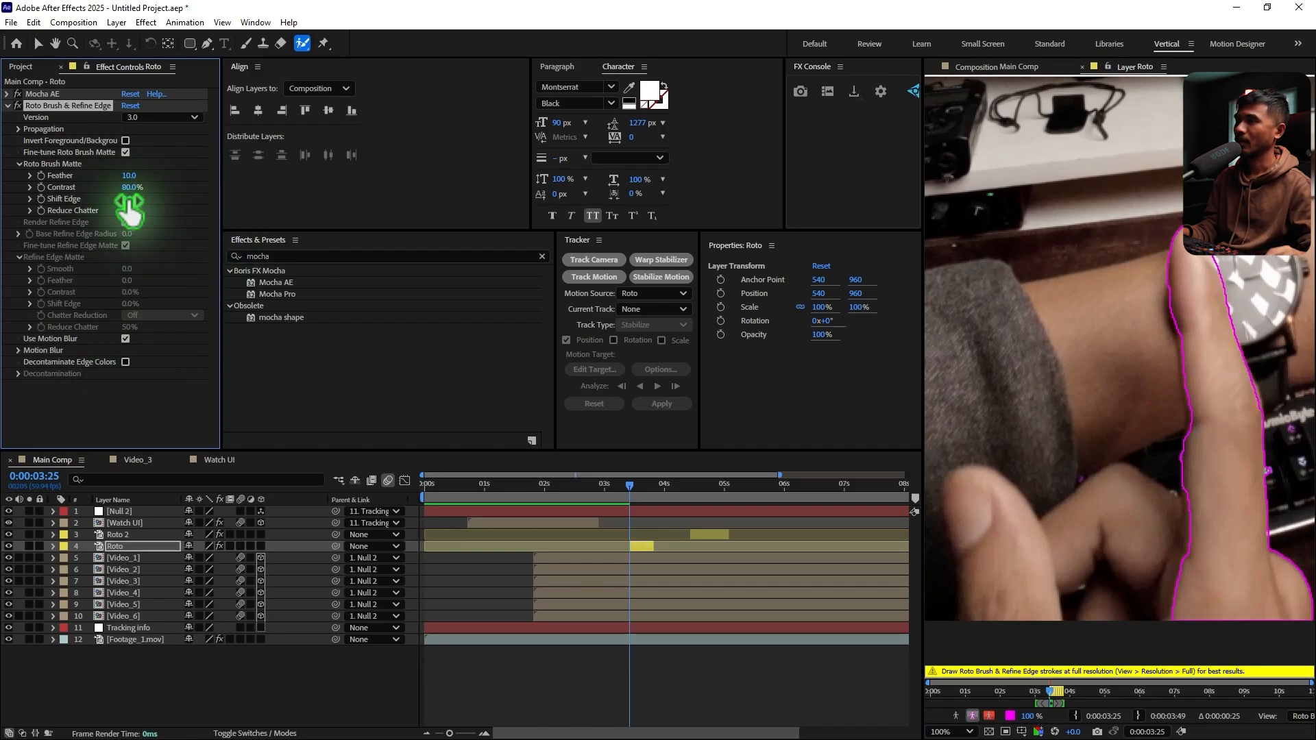
click(129, 200)
text(-25)
key(Return)
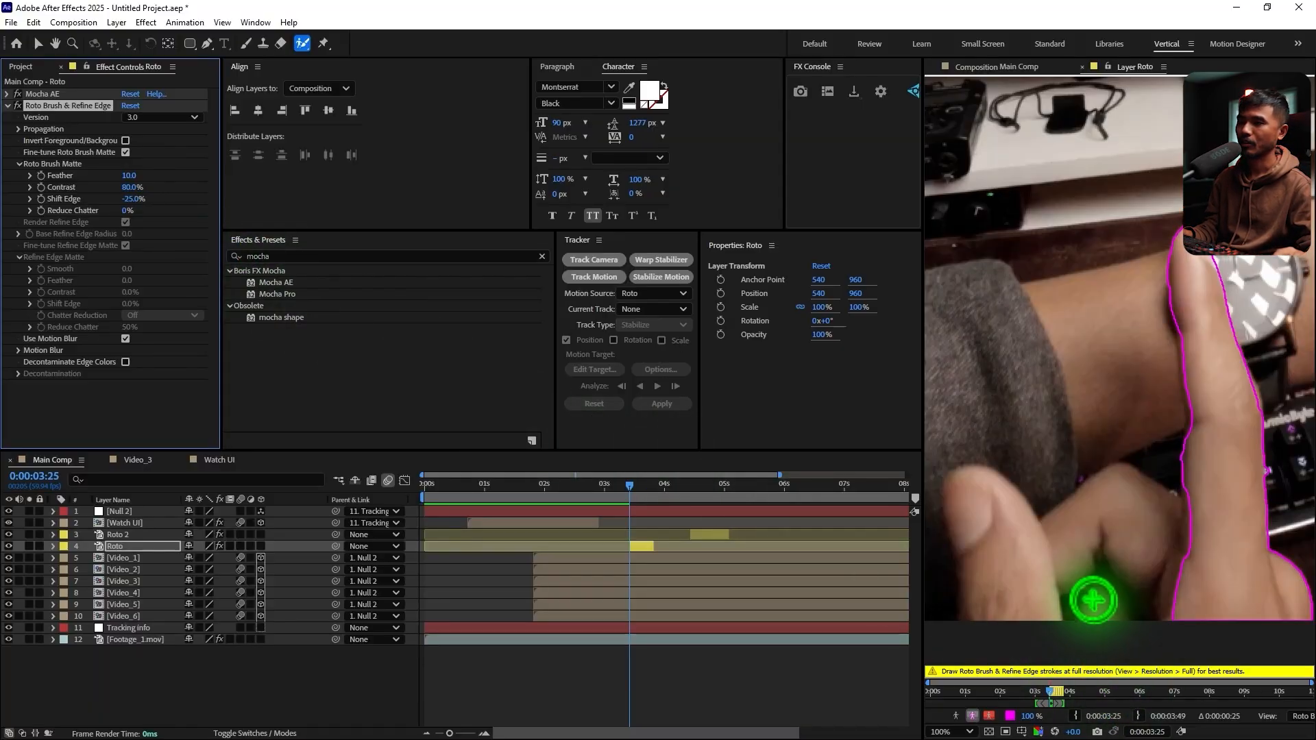
Propagate the Roto matte through the first finger swipe, freeze it, and return to the Main Comp view
key(space)
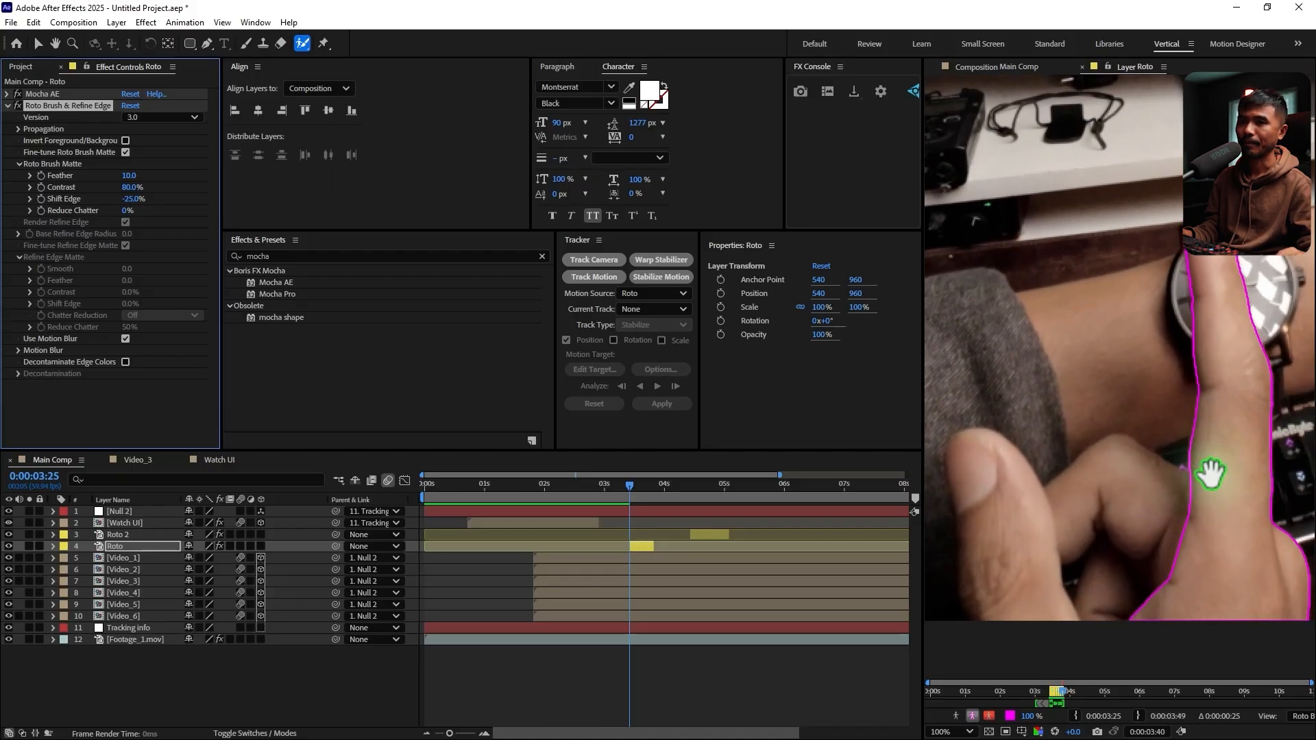
key(space)
key(grave)
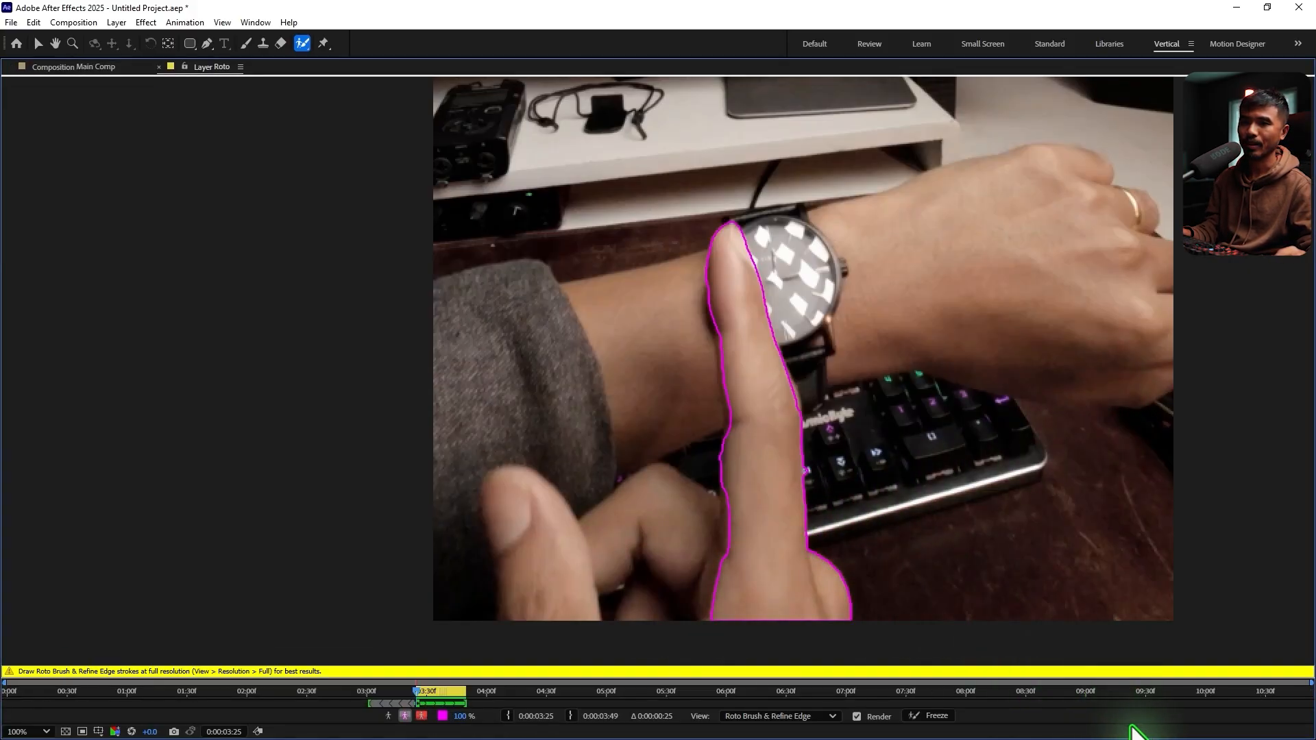
click(936, 717)
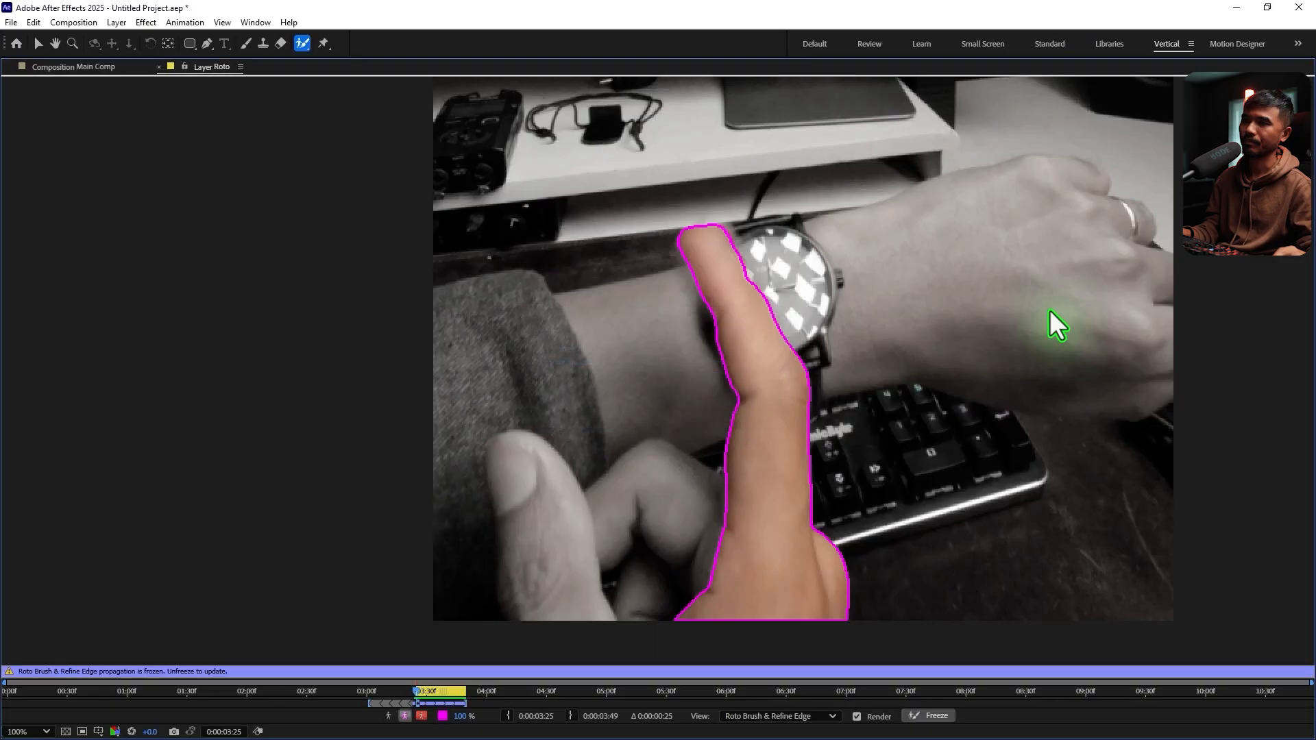
key(grave)
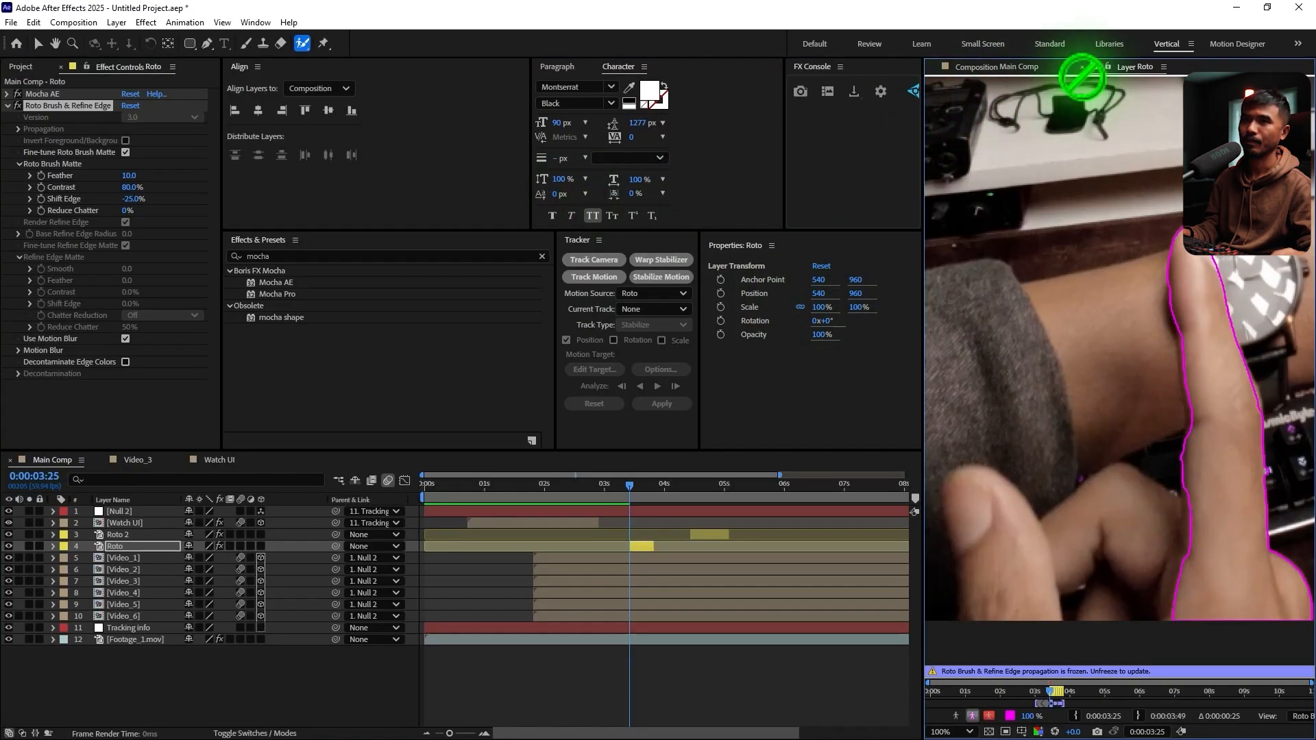
click(1011, 66)
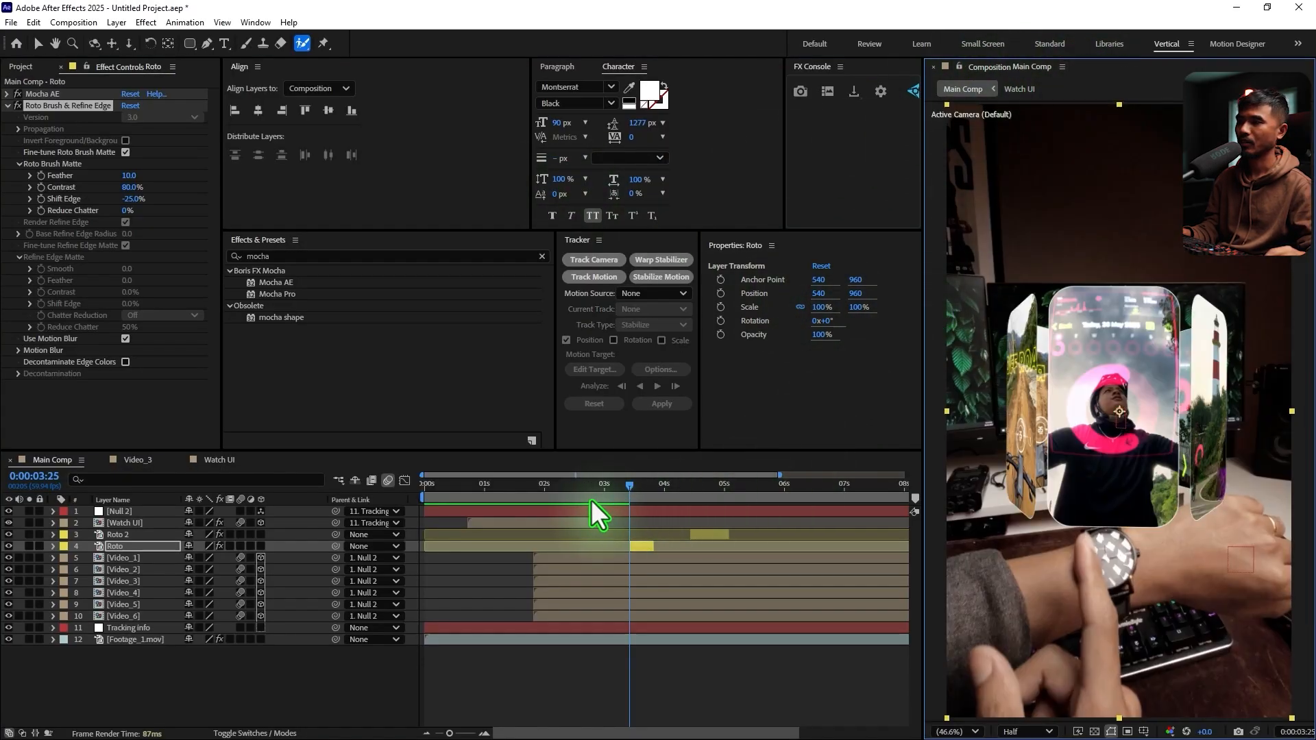
Open the Roto 2 layer at 0:00:04:26 and paint a Roto Brush foreground stroke along the finger
drag(628, 489, 691, 503)
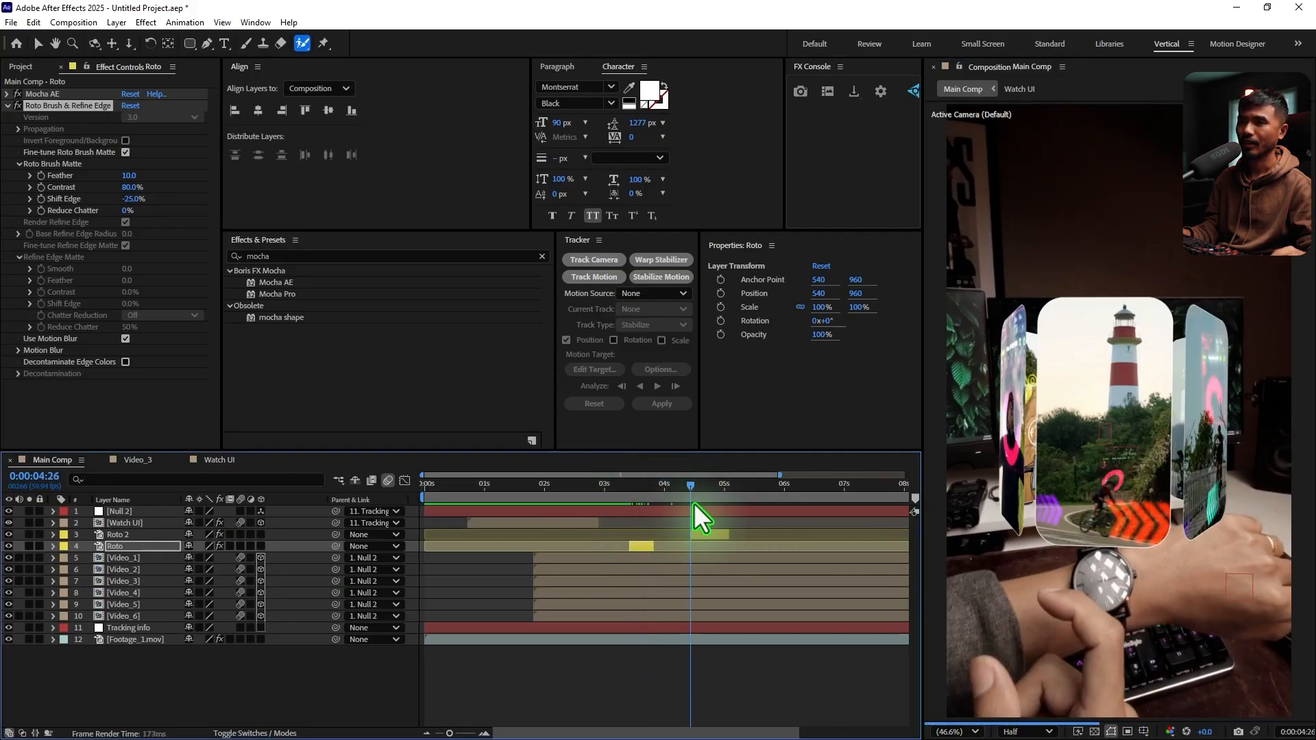
double_click(705, 536)
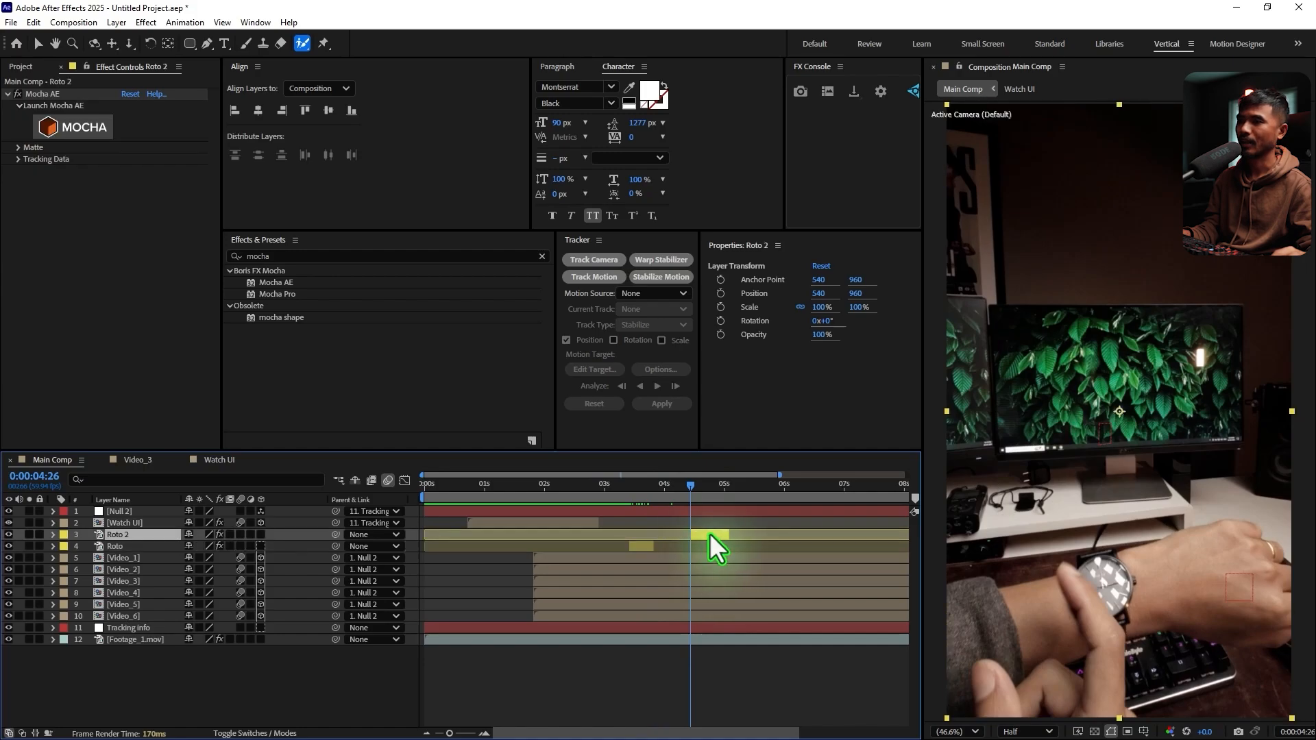
scroll(1134, 466, down, 1)
mouse_move(1127, 546)
mouse_down()
mouse_move(1102, 375)
mouse_move(1079, 481)
mouse_up()
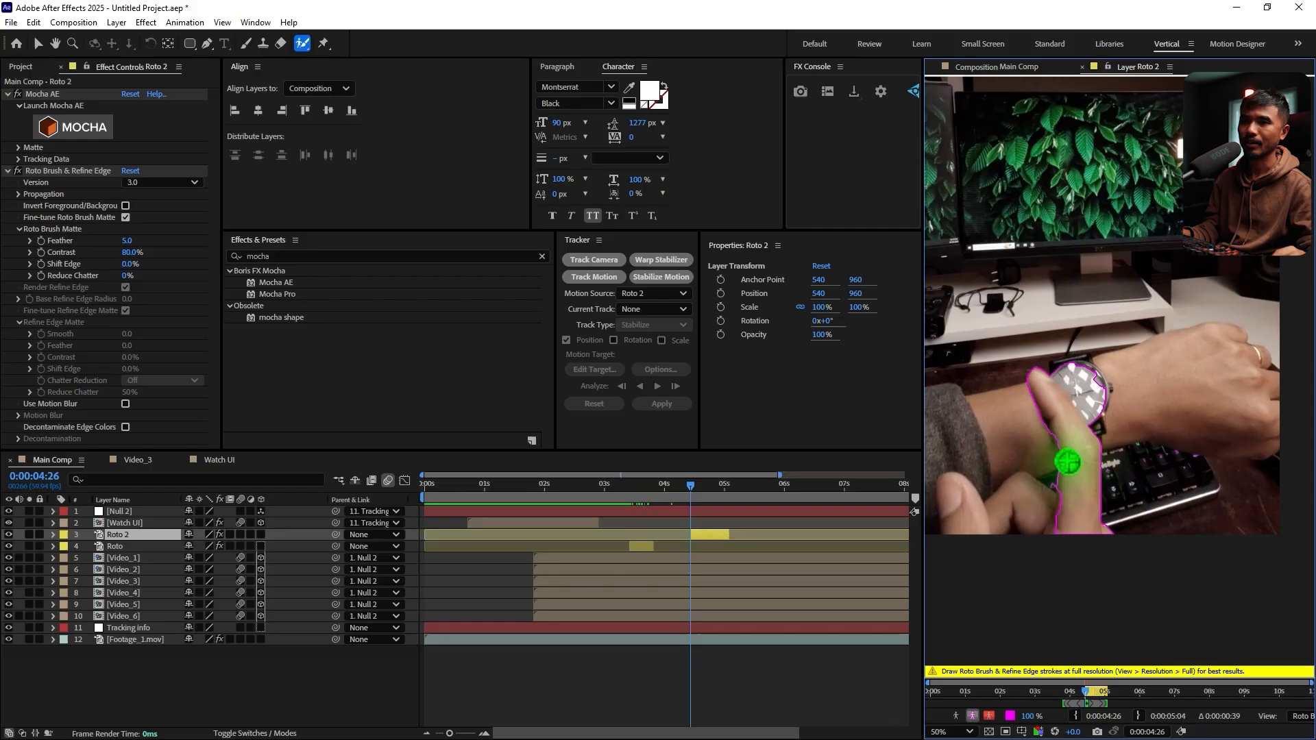
Subtract the watch face from the Roto 2 matte and clean up the finger's edge beside the dial
key(grave)
key(period)
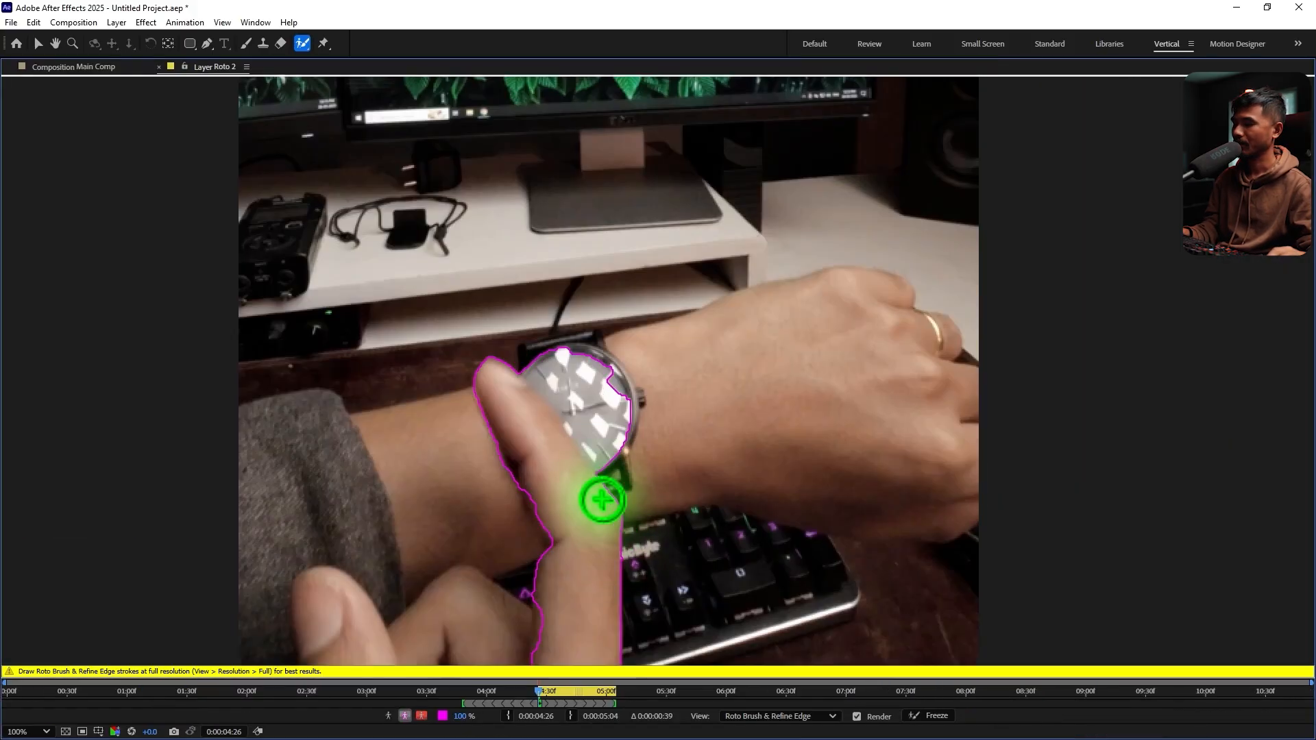
drag(519, 350, 619, 524)
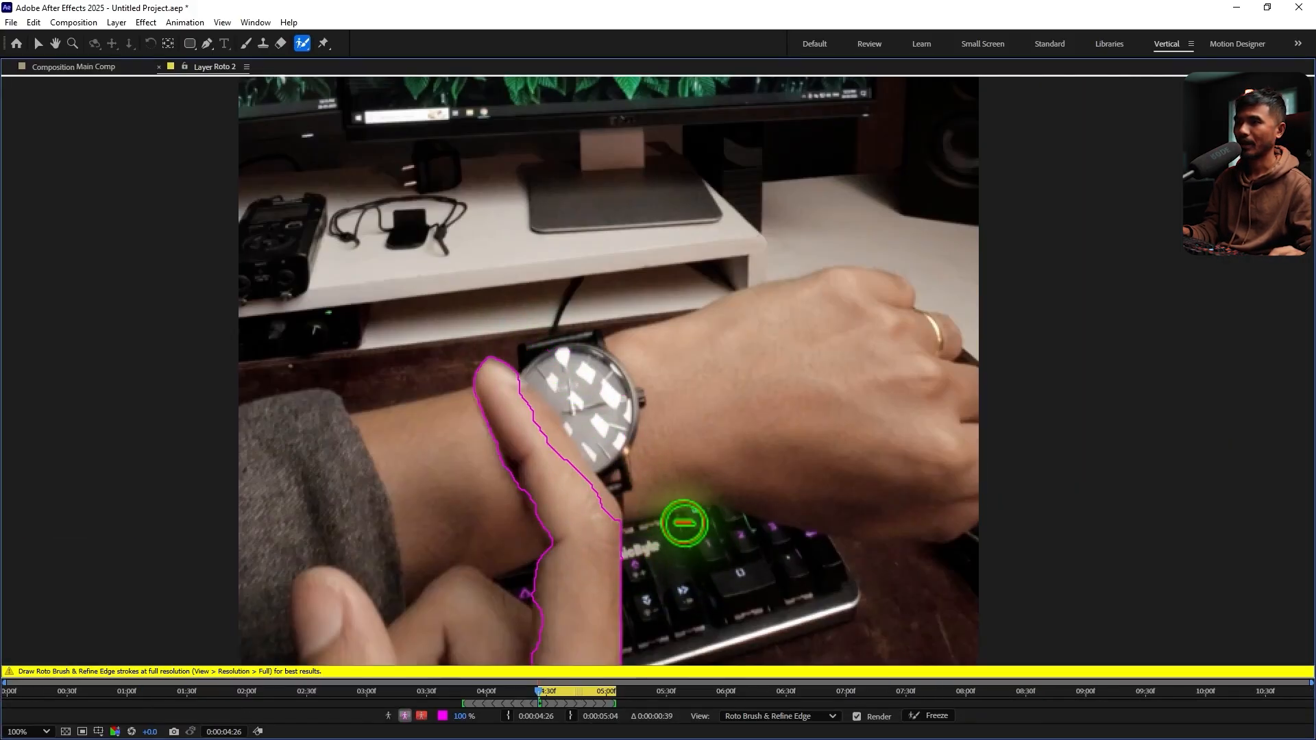
mouse_move(512, 386)
mouse_down()
mouse_move(596, 520)
mouse_move(626, 528)
mouse_move(531, 418)
mouse_up()
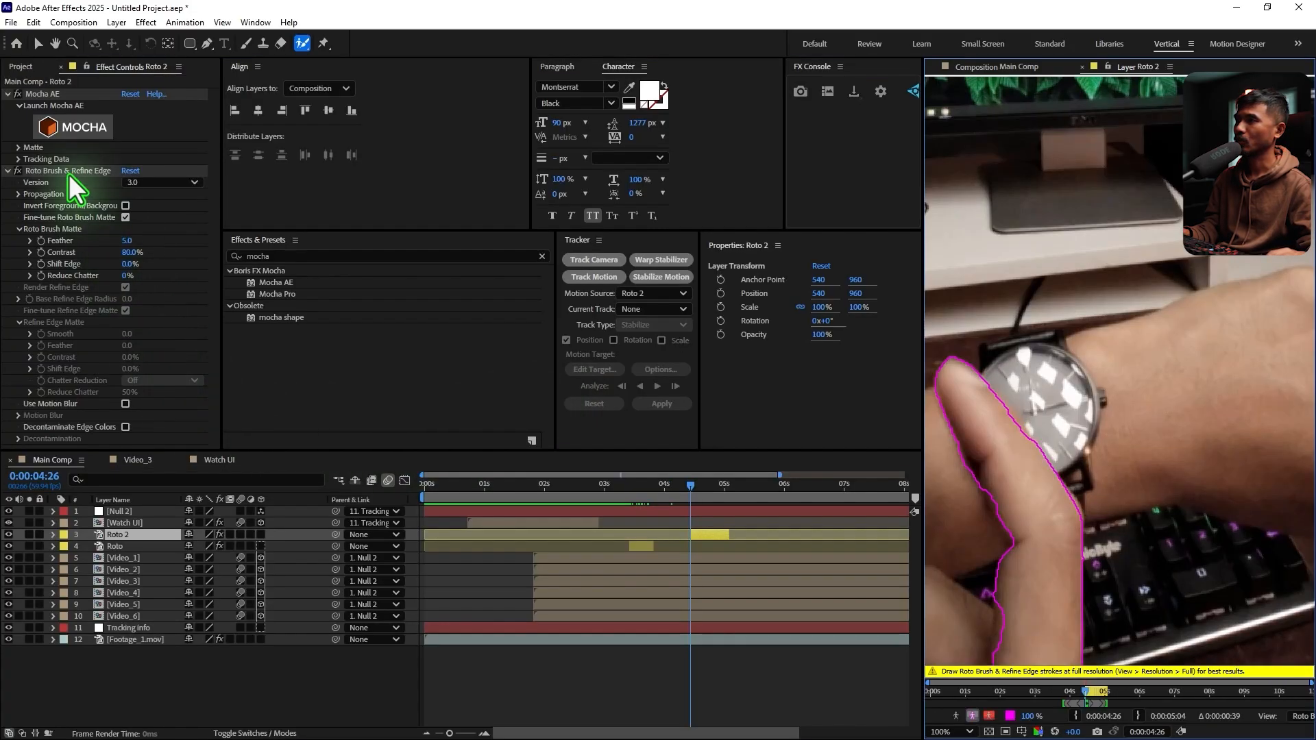
Enable Use Motion Blur on Roto 2's Roto Brush & Refine Edge effect, with Feather 10 and Shift Edge -25%
click(8, 94)
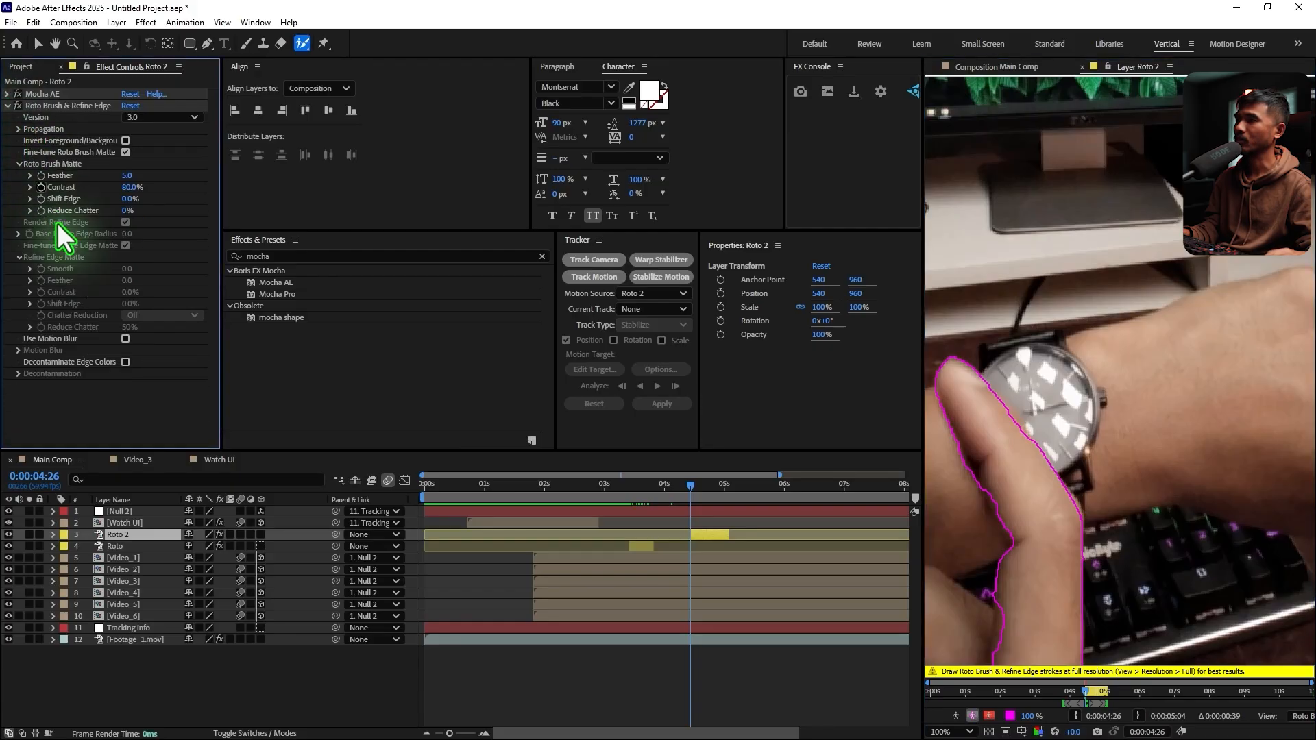
click(126, 339)
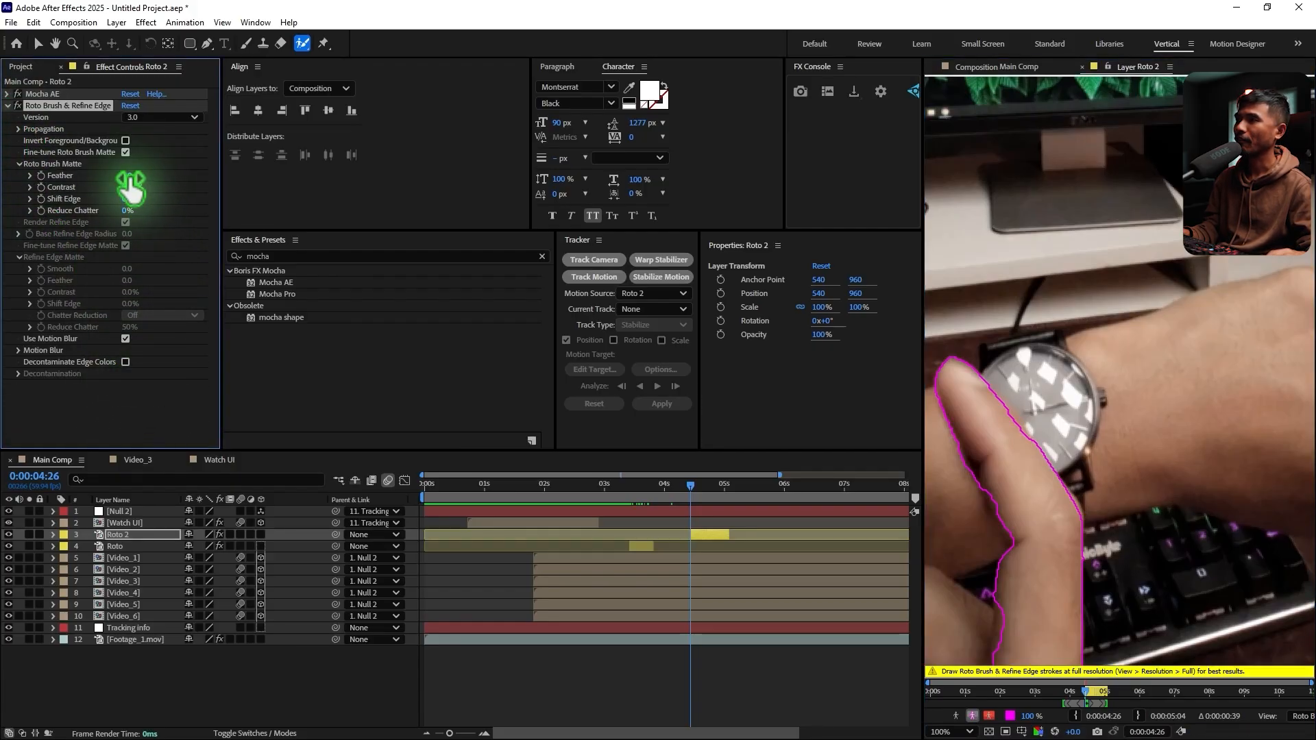
click(130, 176)
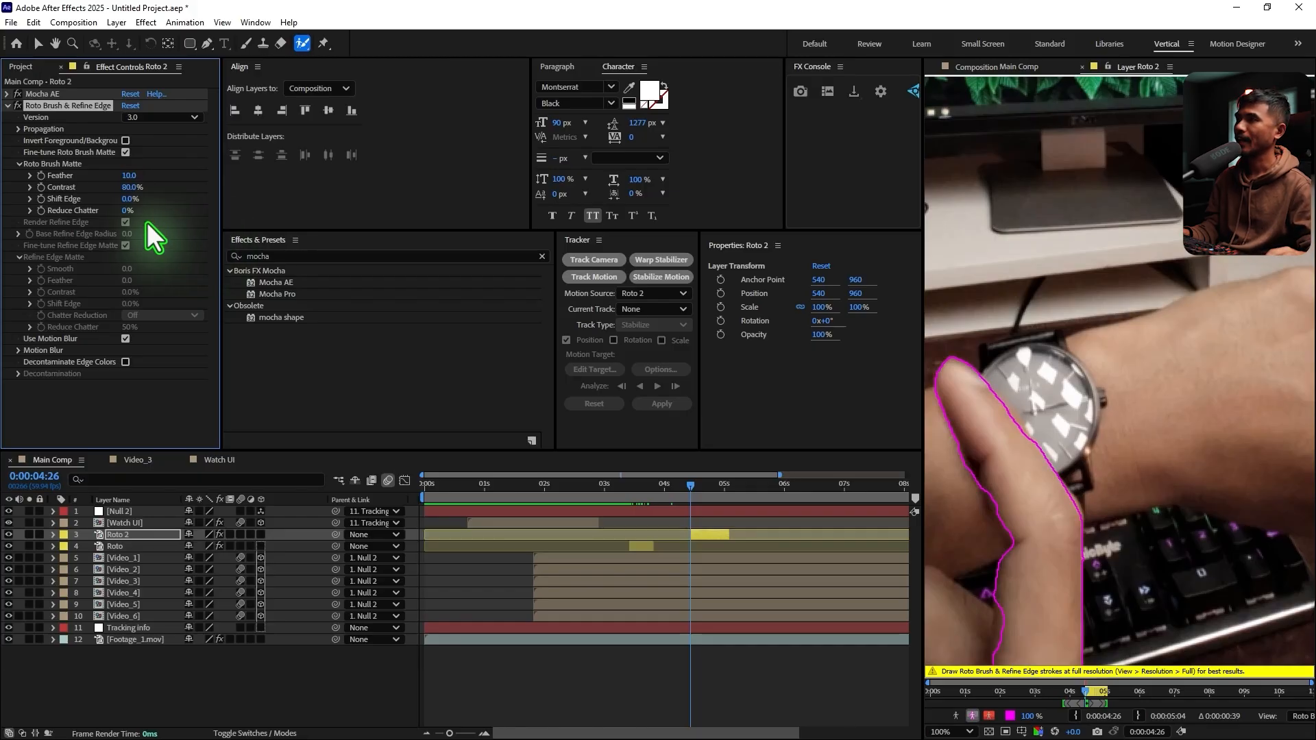
click(131, 199)
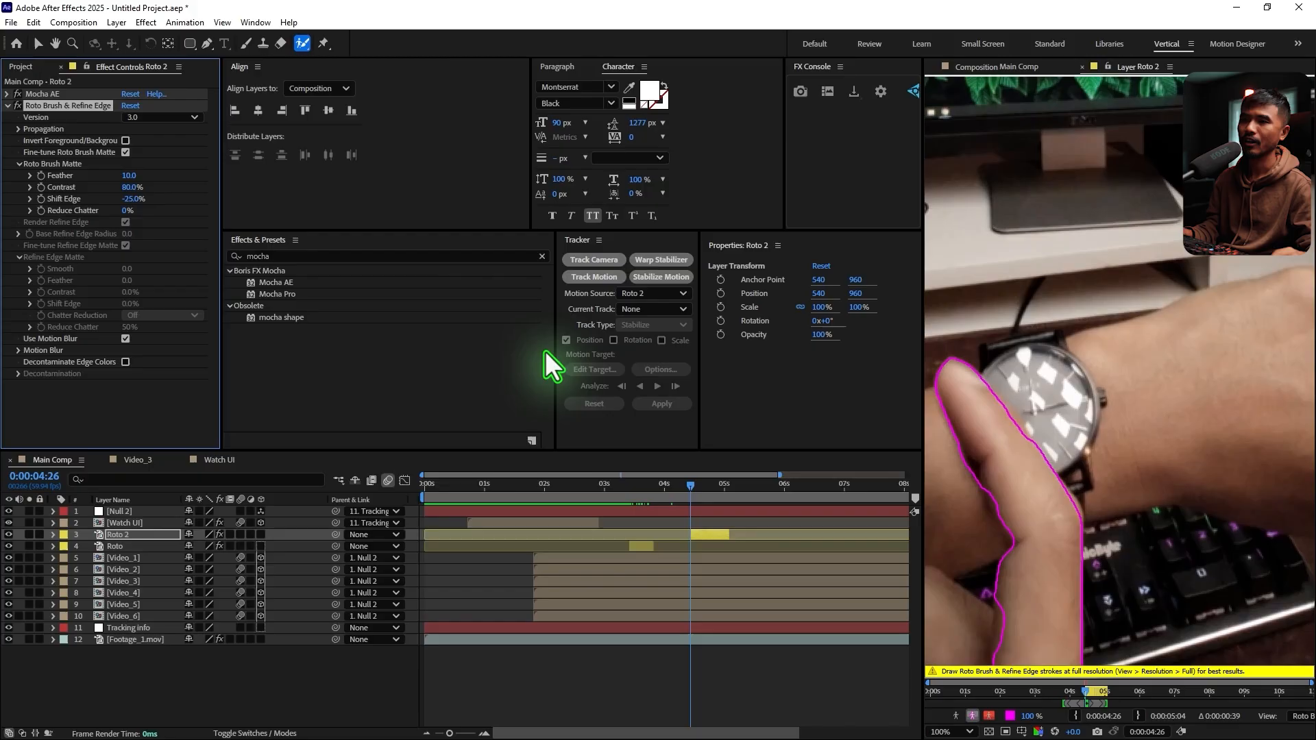
Propagate the Roto 2 matte through the second swipe, freeze it, and close the layer view to return to Main Comp
key(Page_Down)
key(Page_Down)
key(Page_Down)
key(Page_Down)
key(Page_Down)
key(Page_Down)
key(Page_Down)
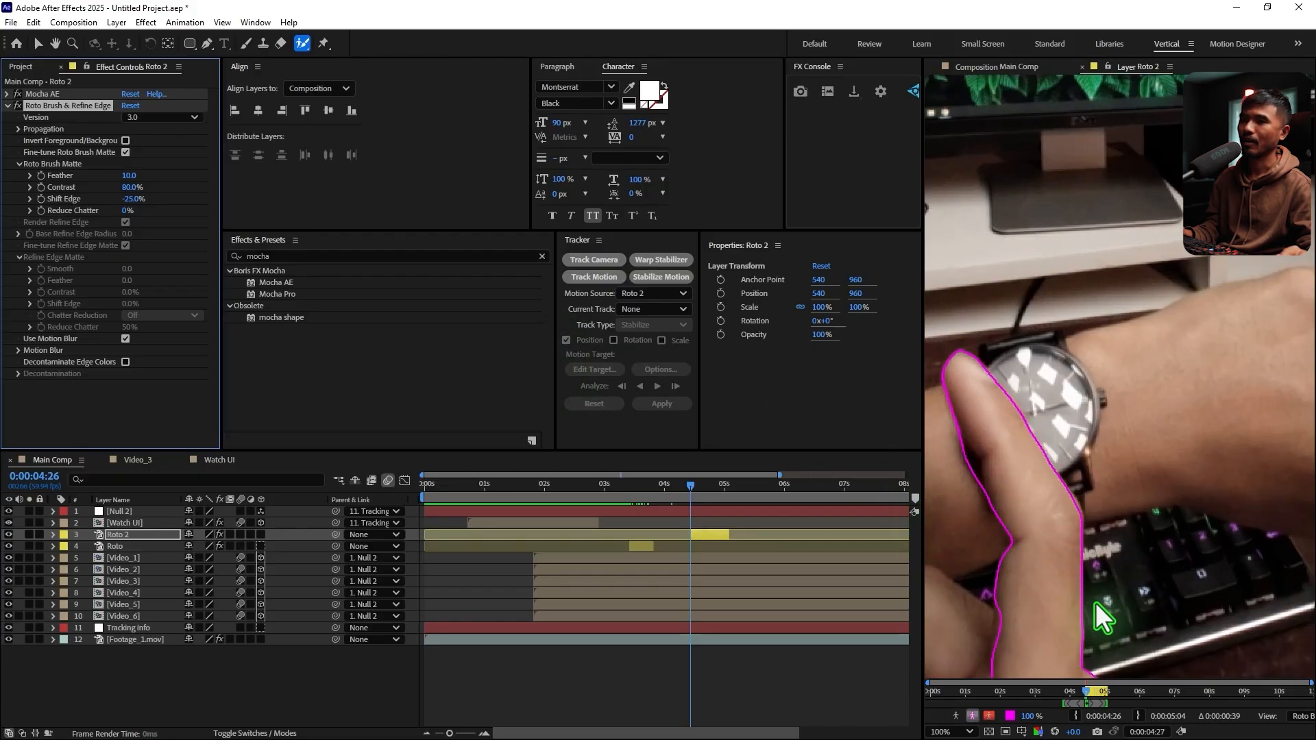
key(Page_Down)
key(Page_Down)
key(Page_Down)
key(Page_Down)
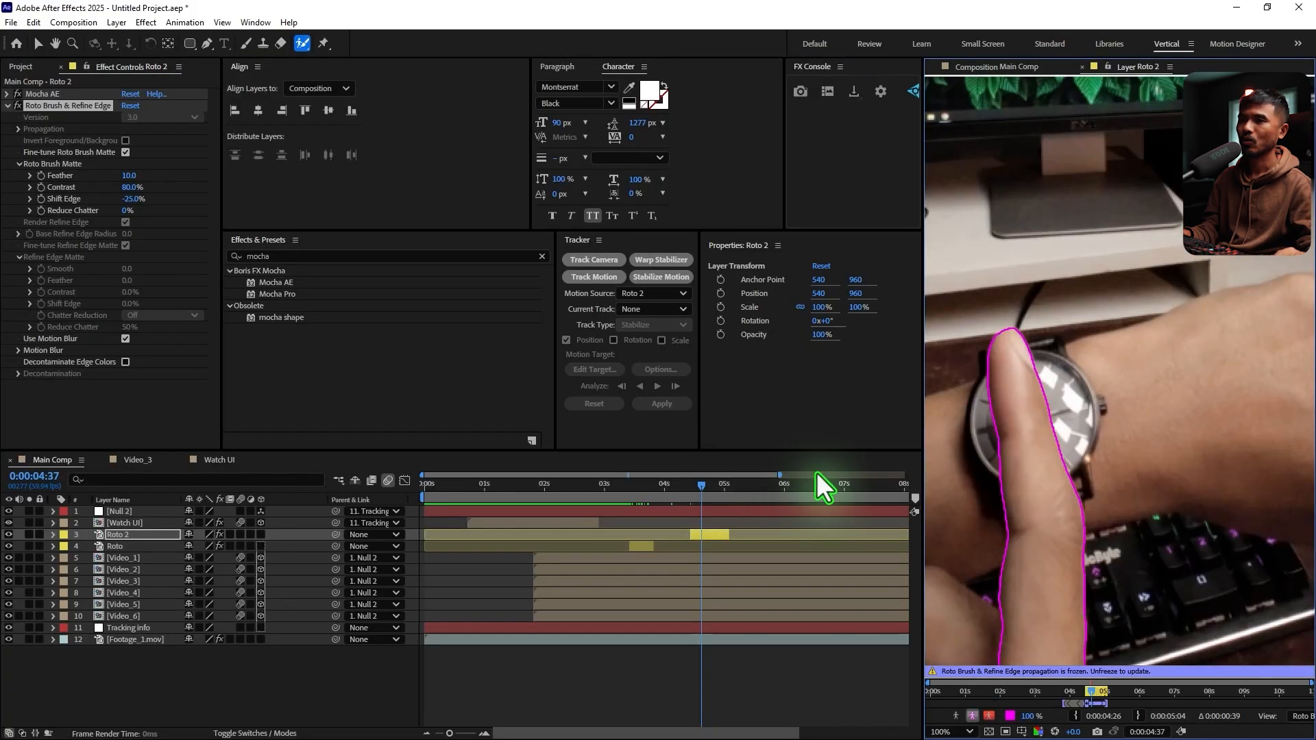
click(694, 488)
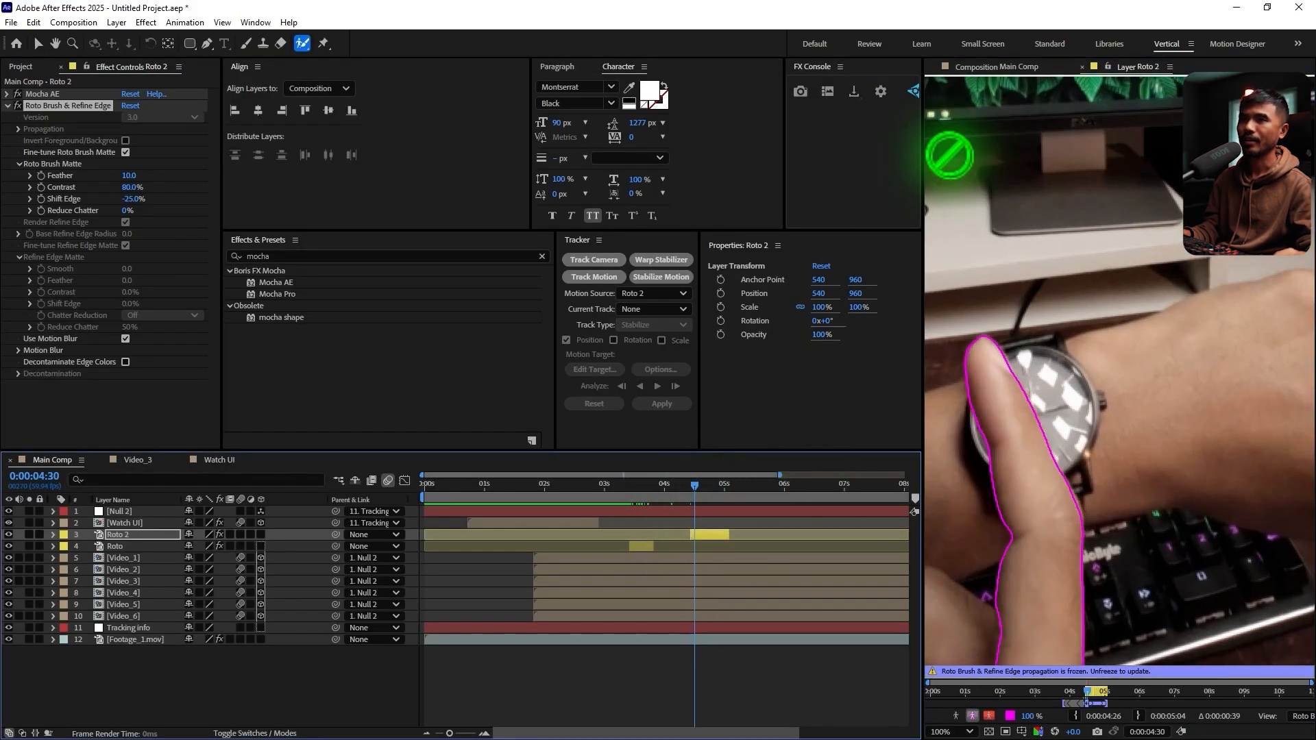
click(1082, 66)
click(30, 46)
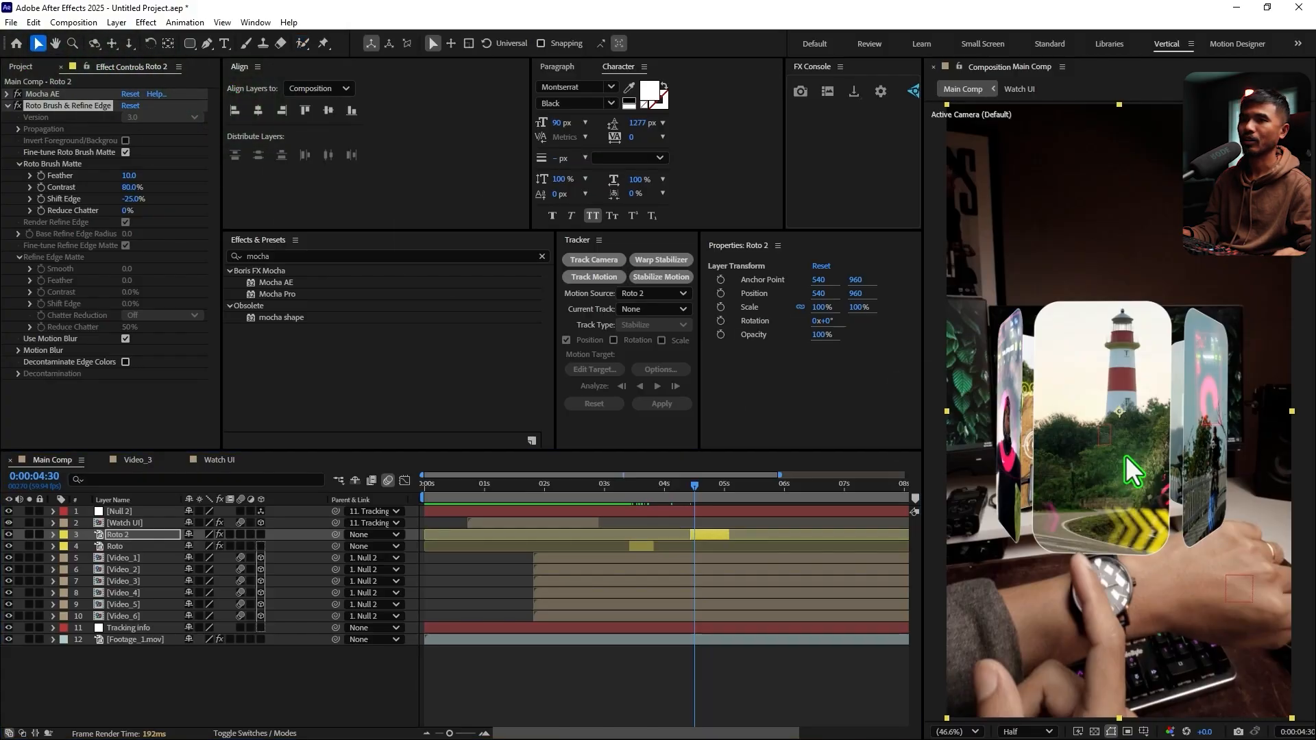
Review the finger swipes in Main Comp up to 0:00:05:20 and select the front-facing video panel to identify its layer
drag(694, 495, 738, 511)
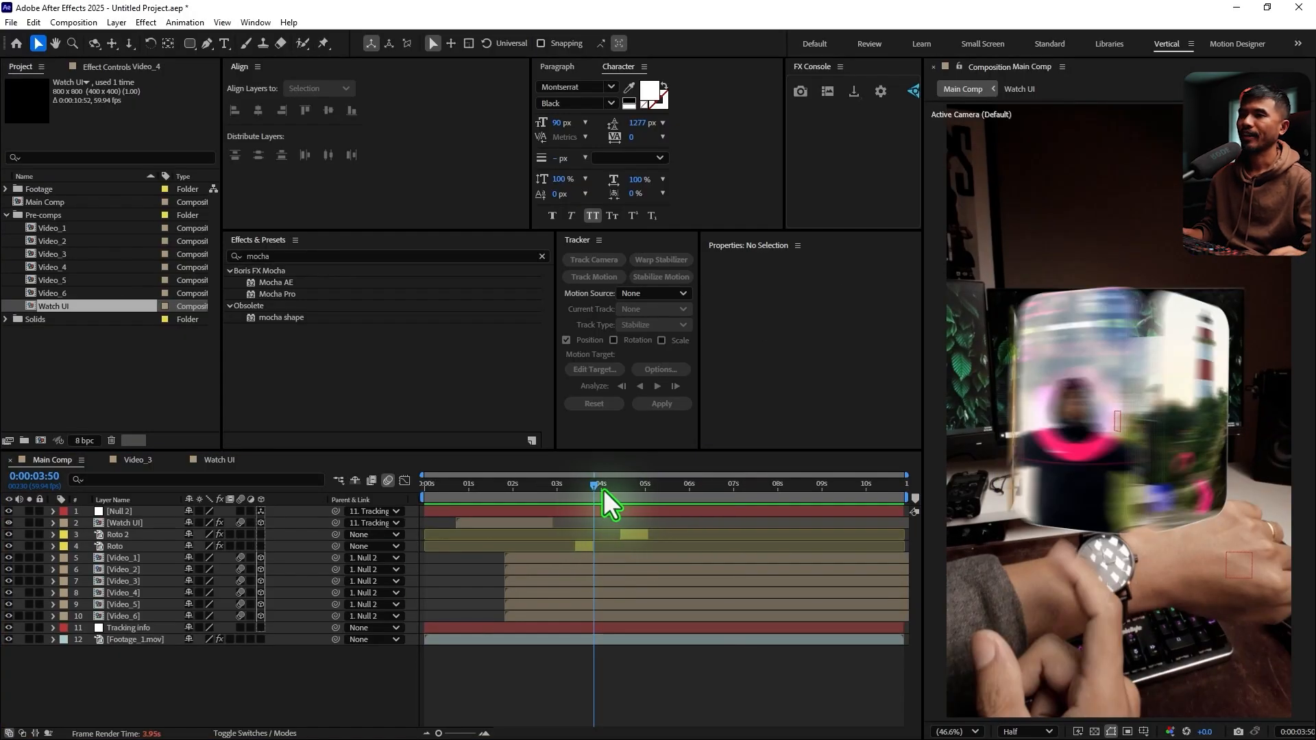
drag(603, 489, 661, 531)
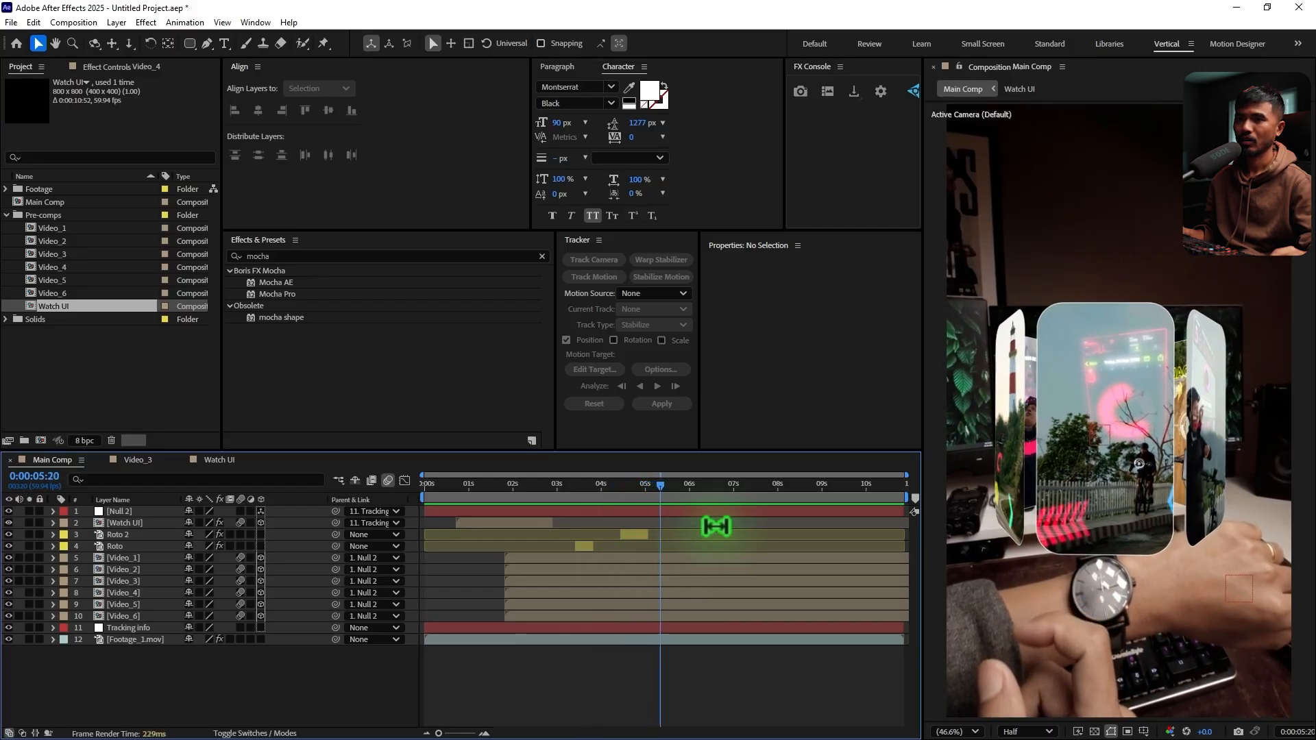
click(1070, 313)
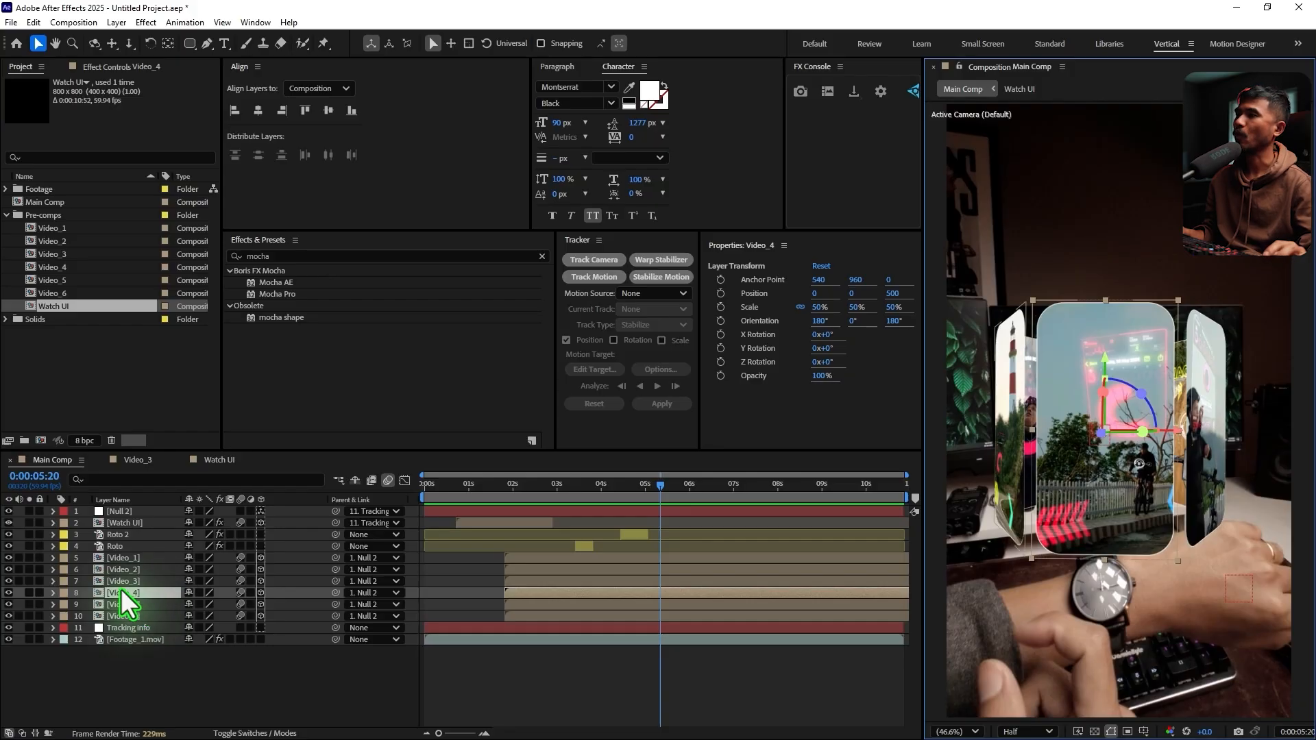
Create a composition from Footage_2.mov, and close it together with the Watch UI and Video_3 compositions to return to Main Comp
click(39, 188)
click(7, 189)
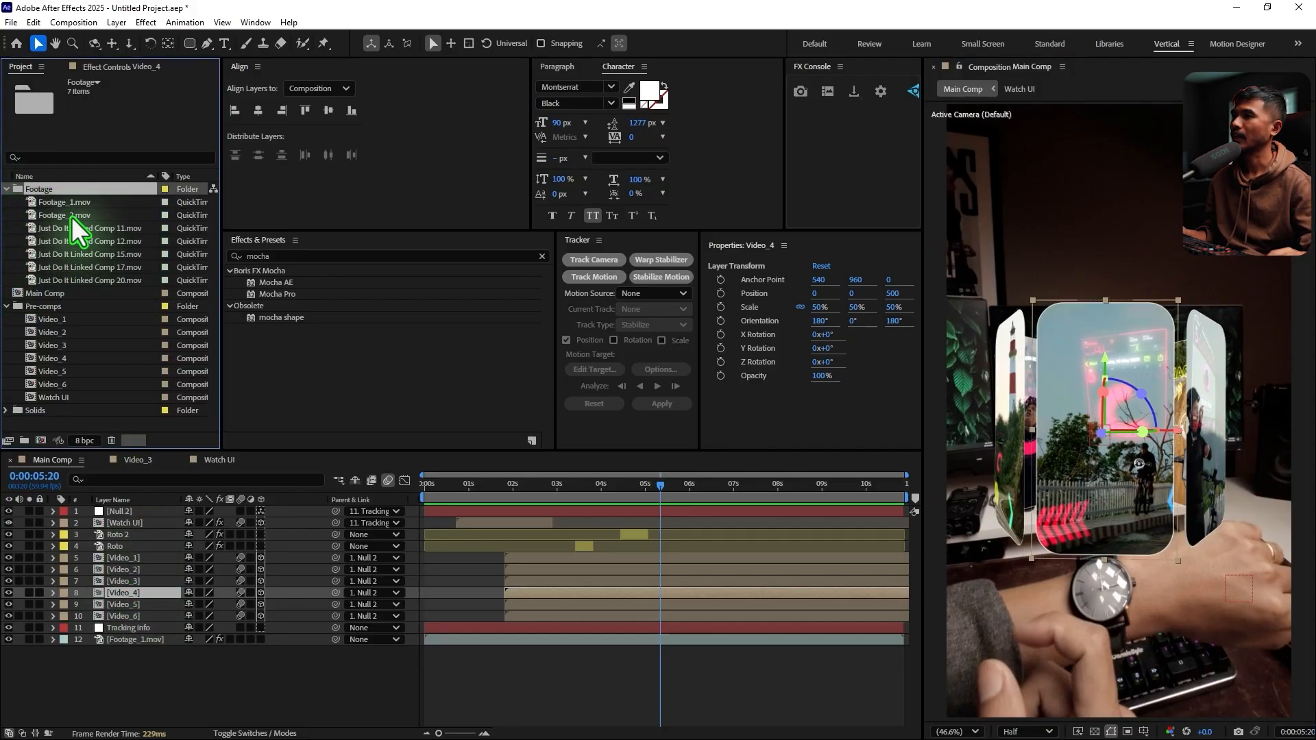
click(71, 216)
drag(45, 216, 41, 442)
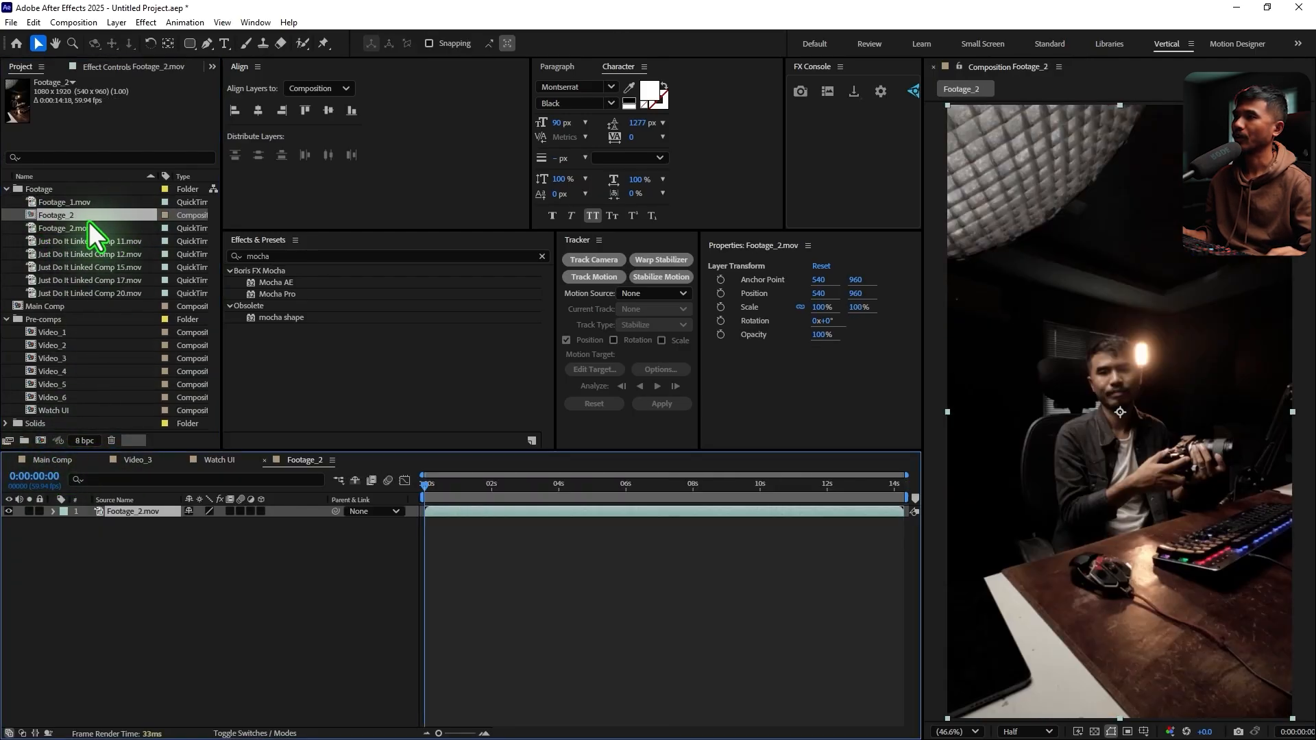
click(264, 460)
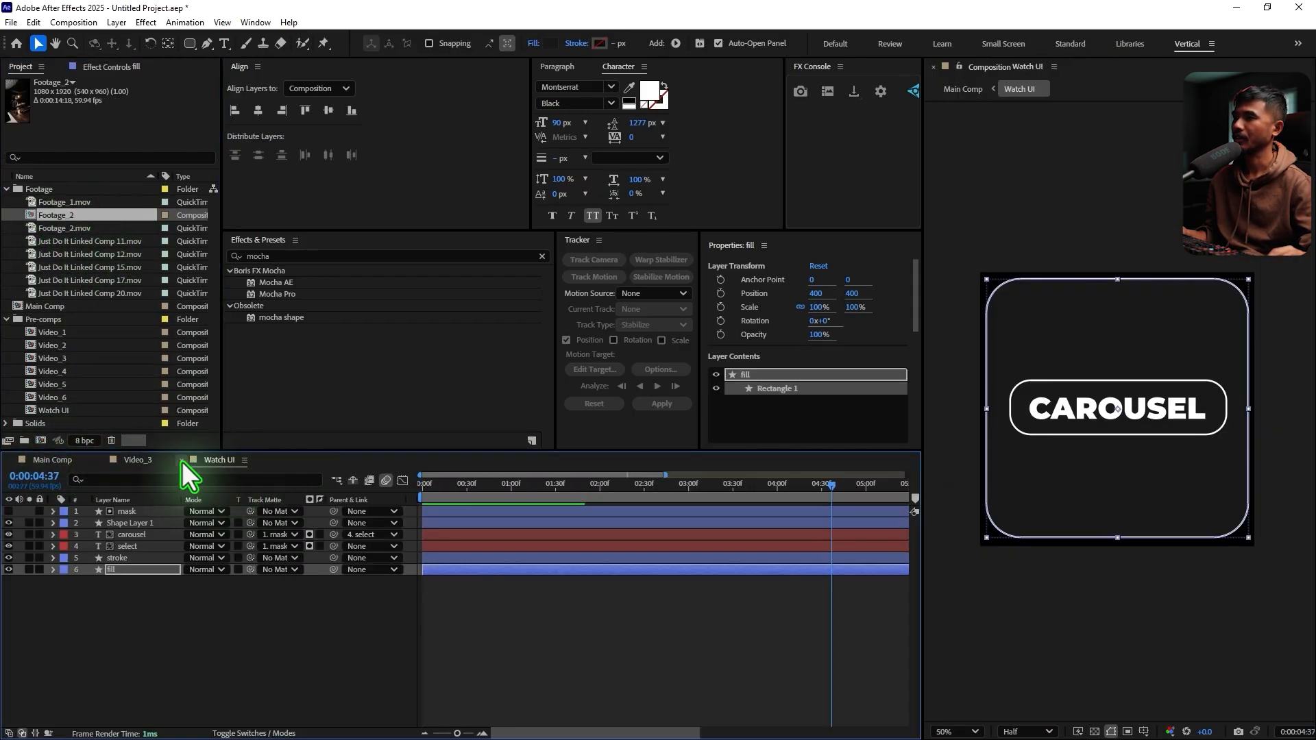
click(182, 461)
click(102, 460)
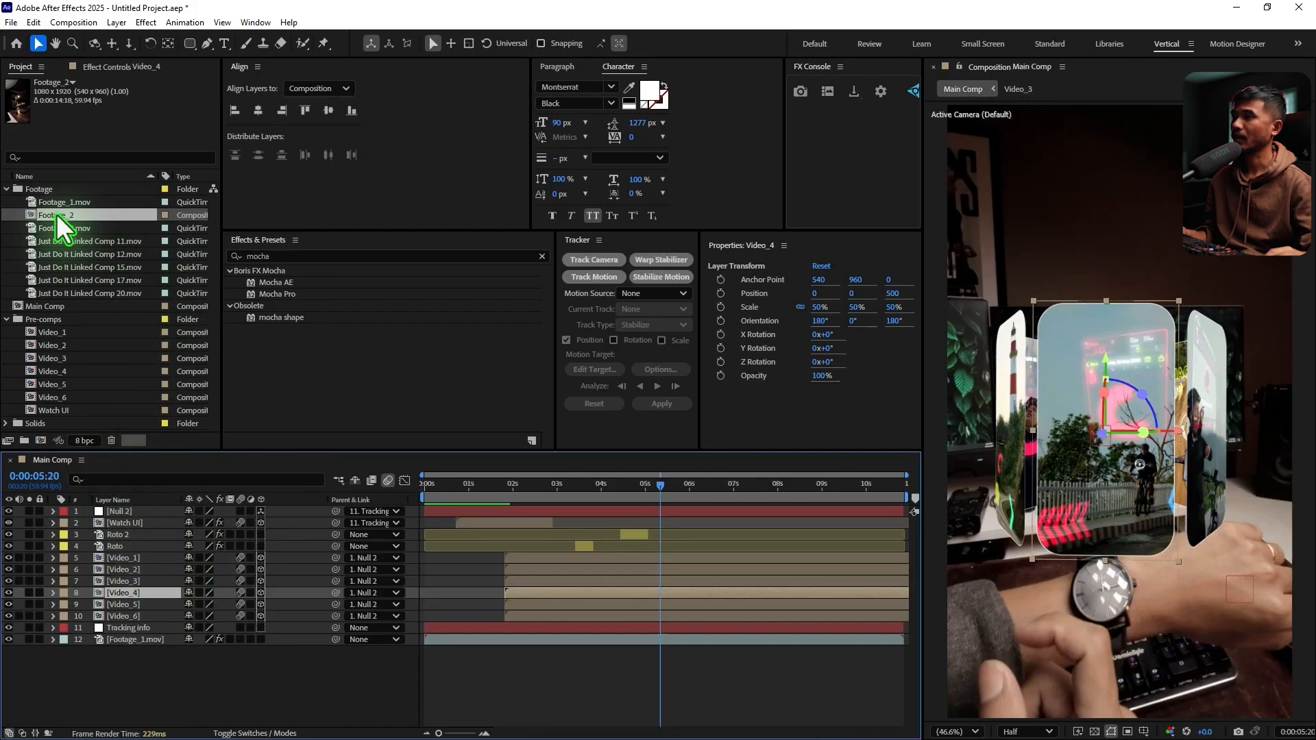
Place the Footage_2 composition directly below Video_4 in Main Comp and set its Scale to 105%
drag(56, 214, 171, 615)
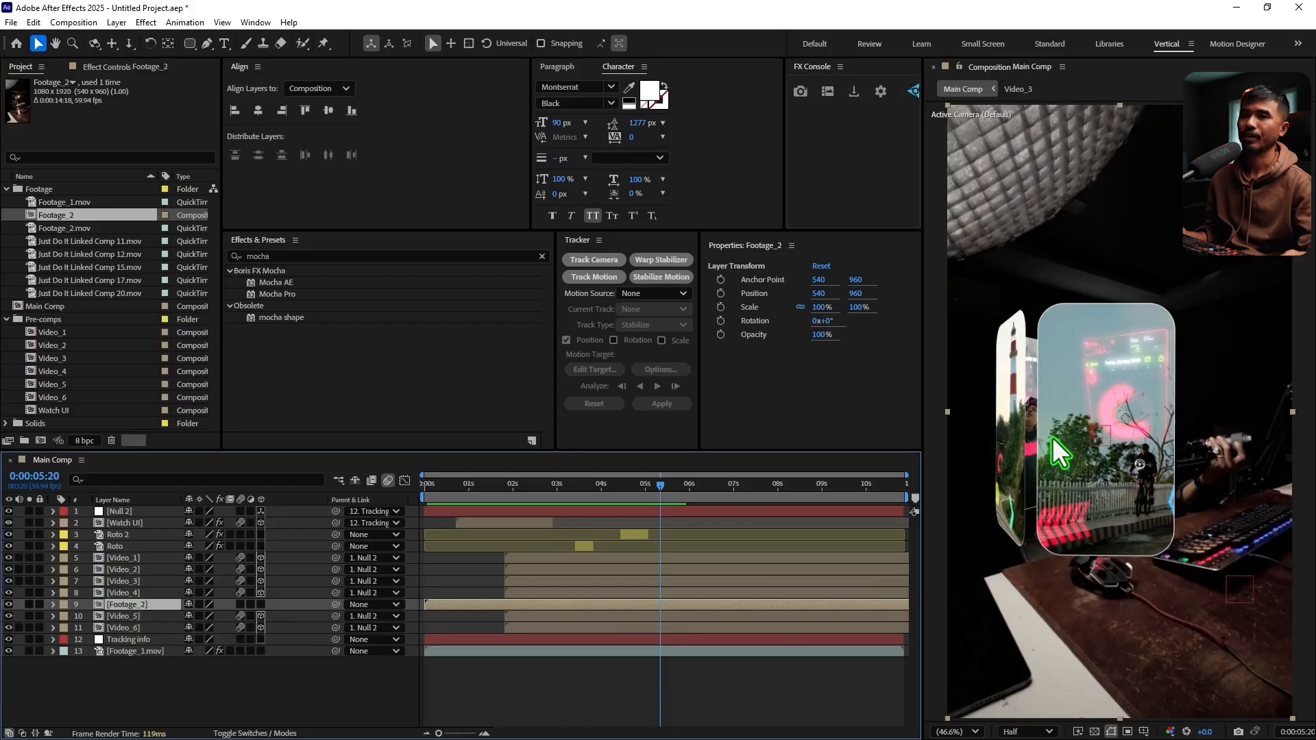
scroll(1051, 437, down, 2)
drag(1027, 412, 1021, 414)
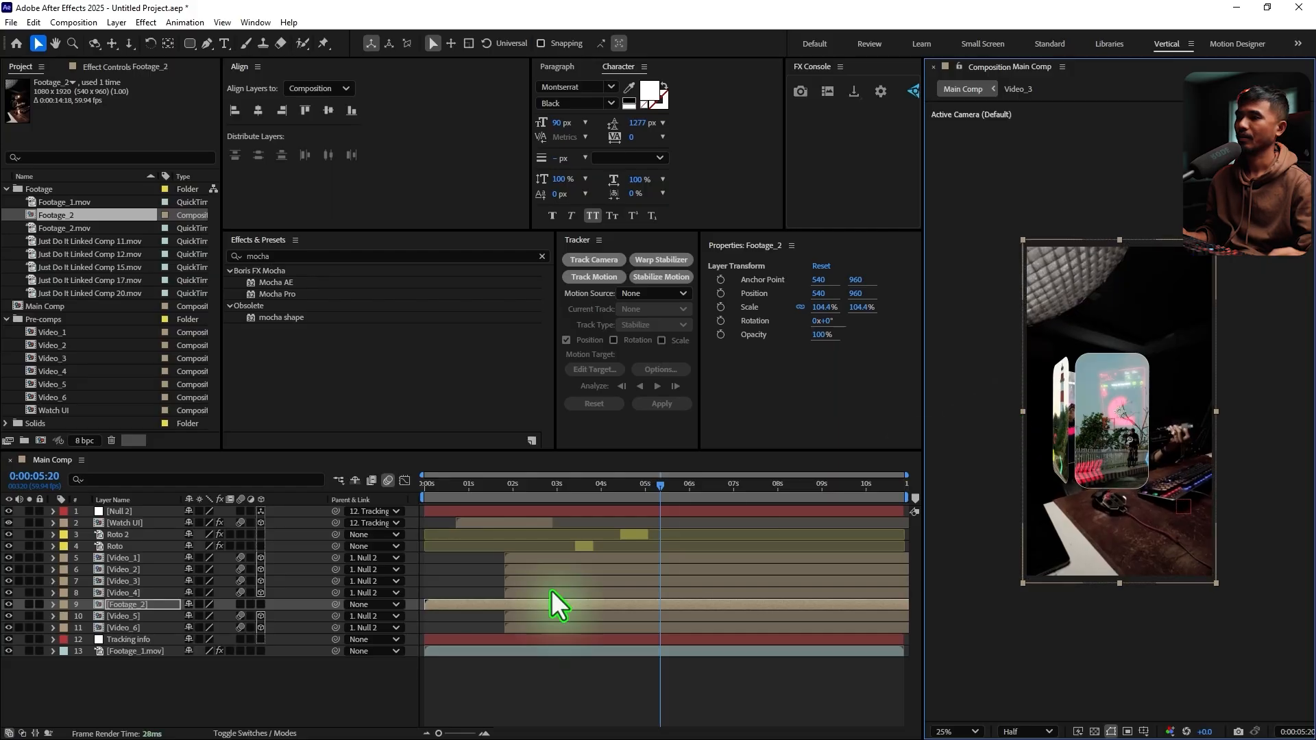
key(s)
click(203, 619)
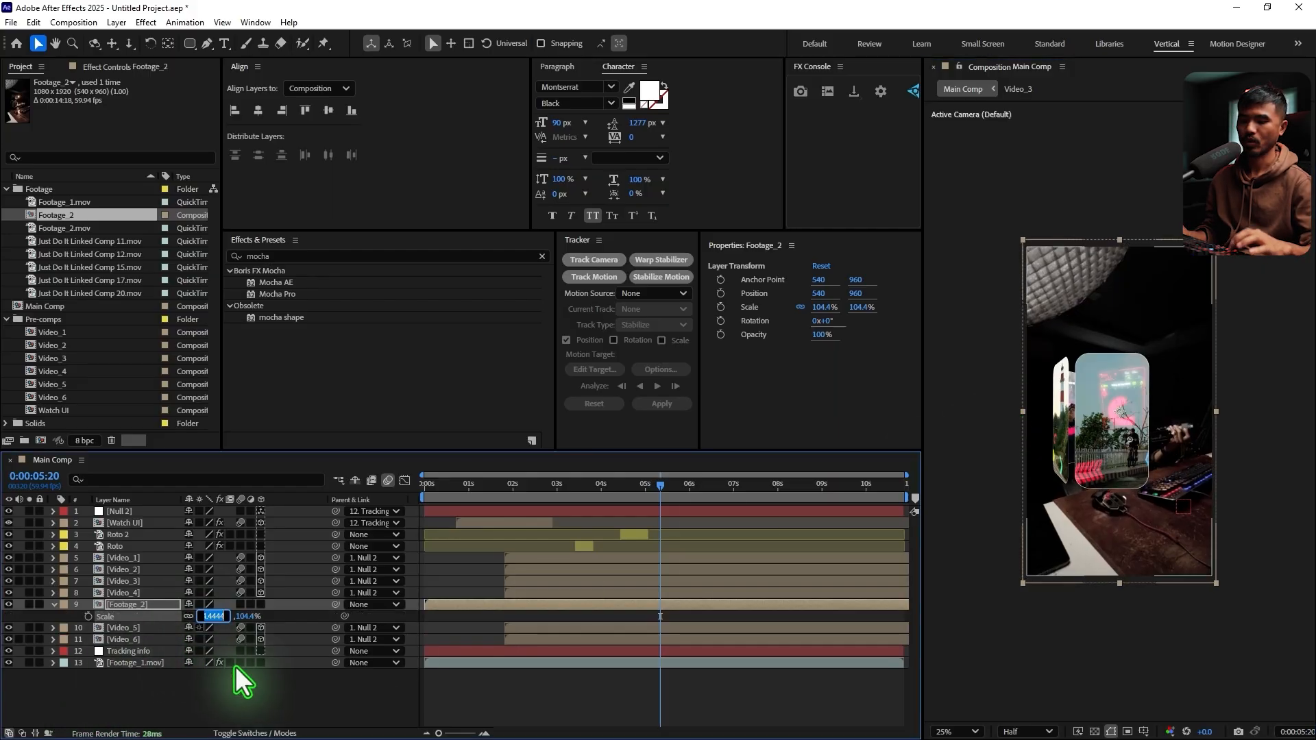
text(105)
key(Return)
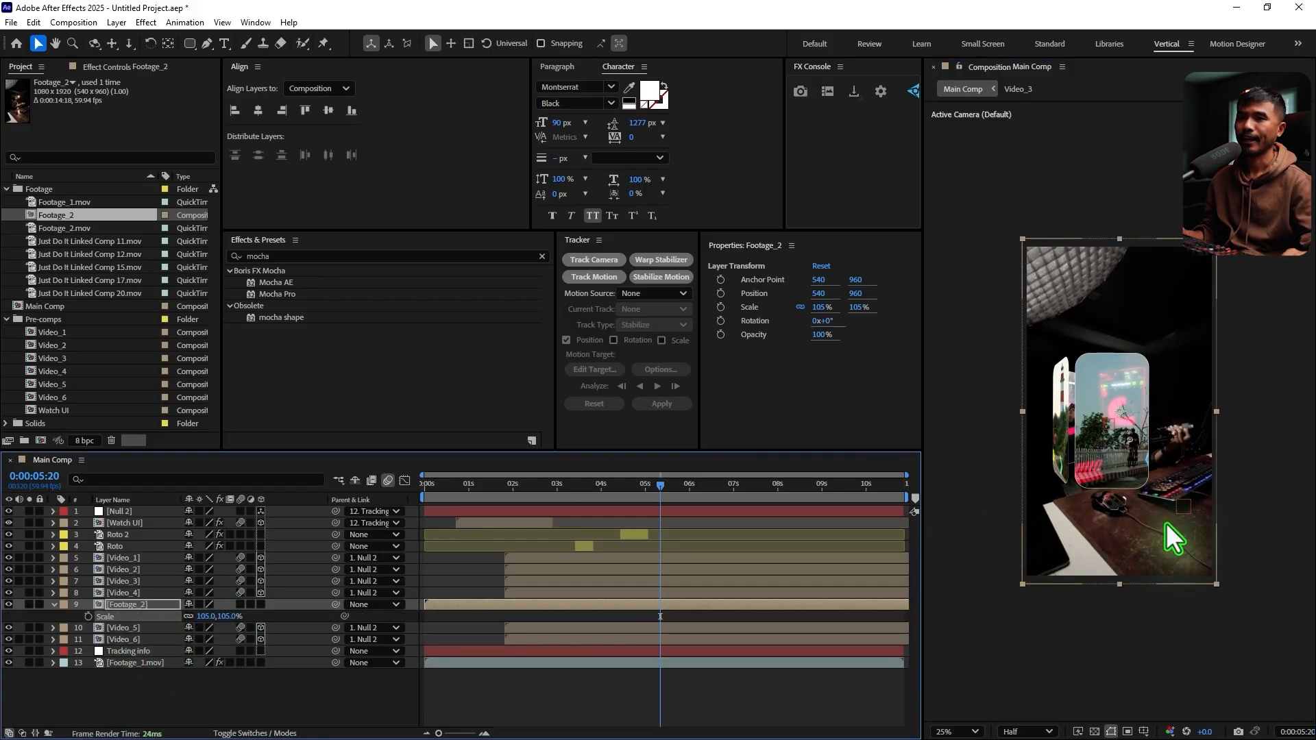
Parent the Footage_2 layer to Video_4 and collapse its Scale property
key(period)
key(period)
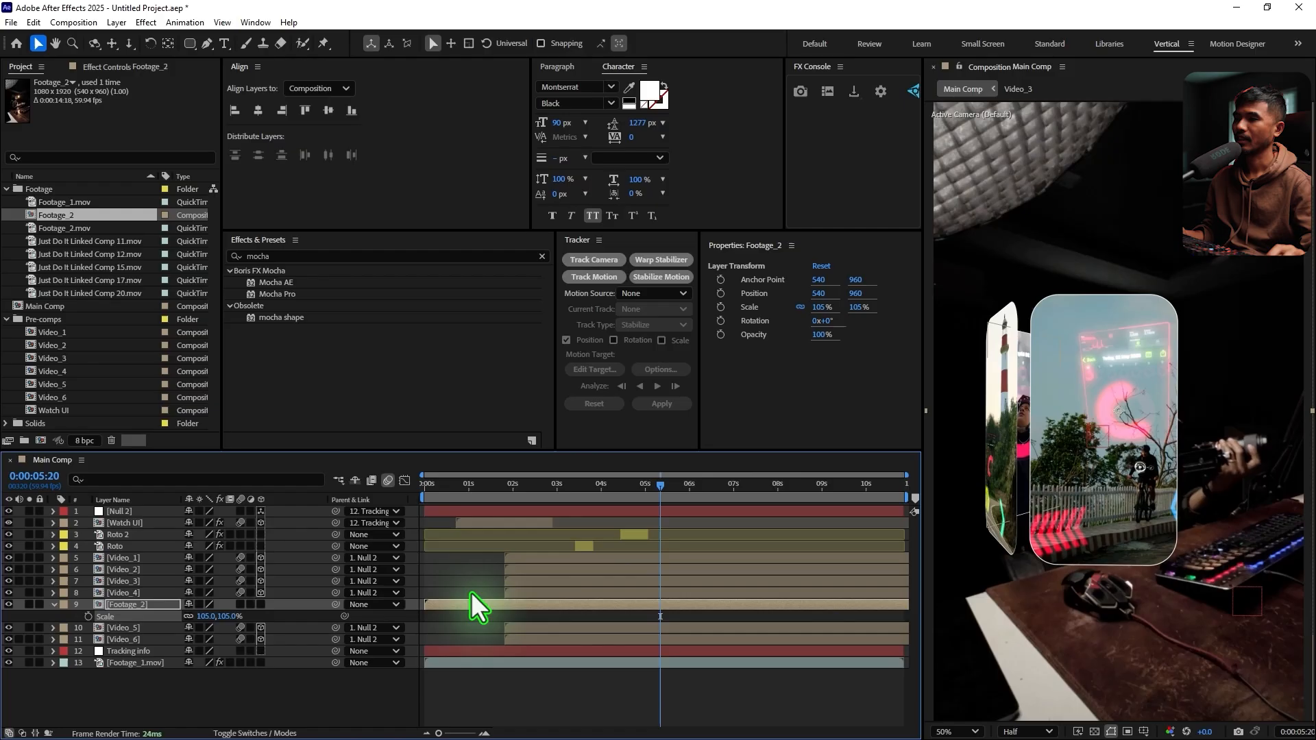
click(54, 605)
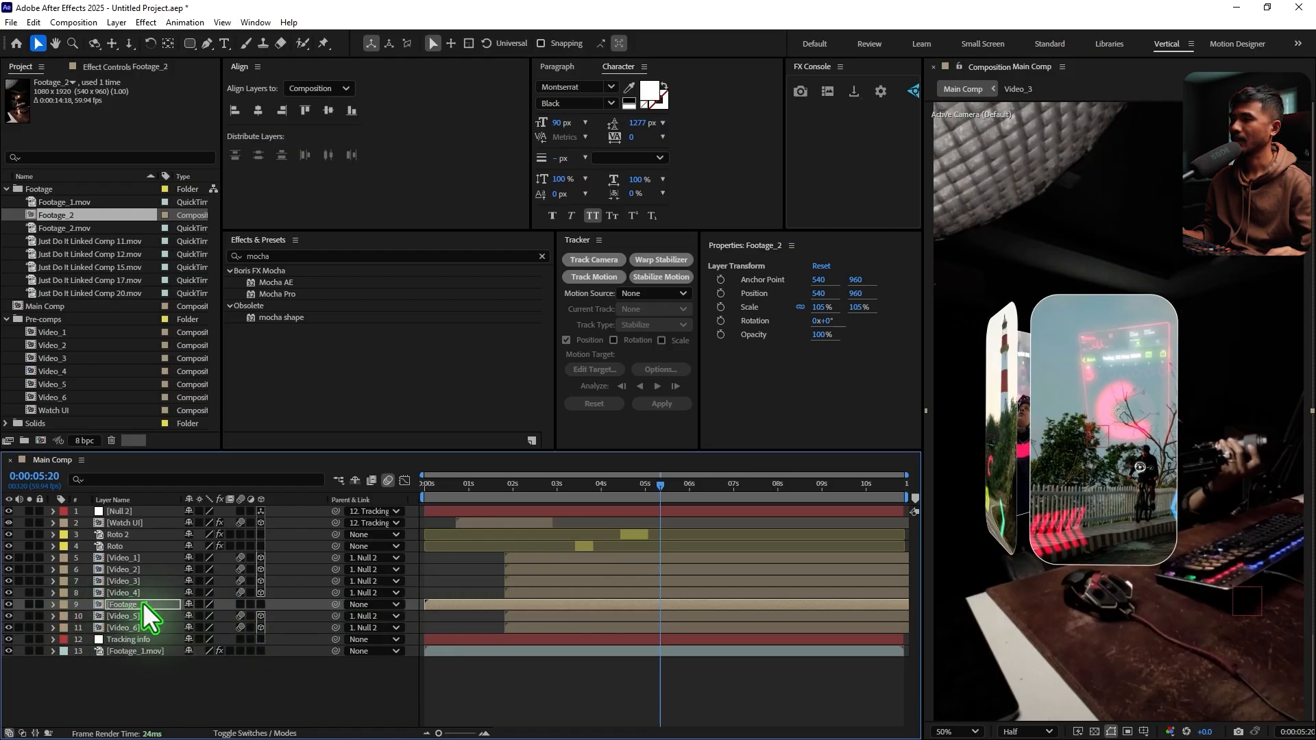
drag(336, 604, 129, 593)
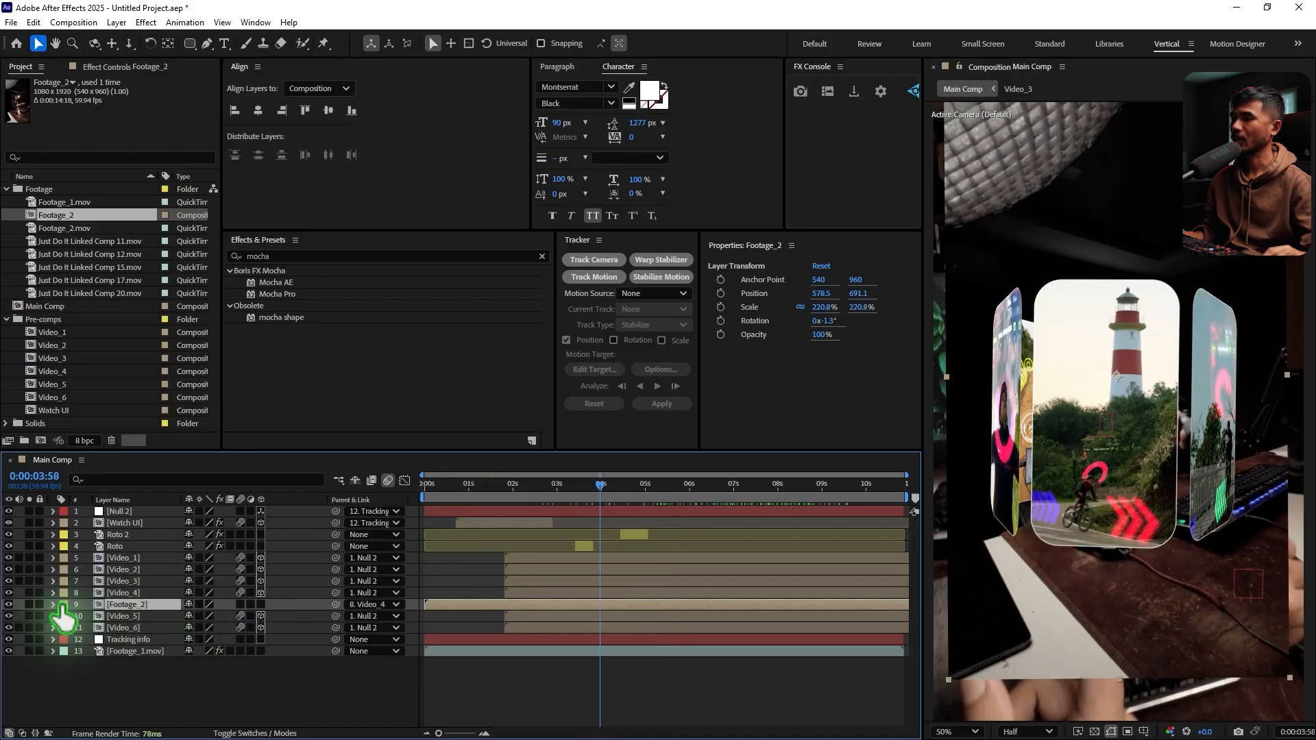
Label the Footage_2 layer red and align its start with the carousel video layers at 0:00:01:49
click(63, 604)
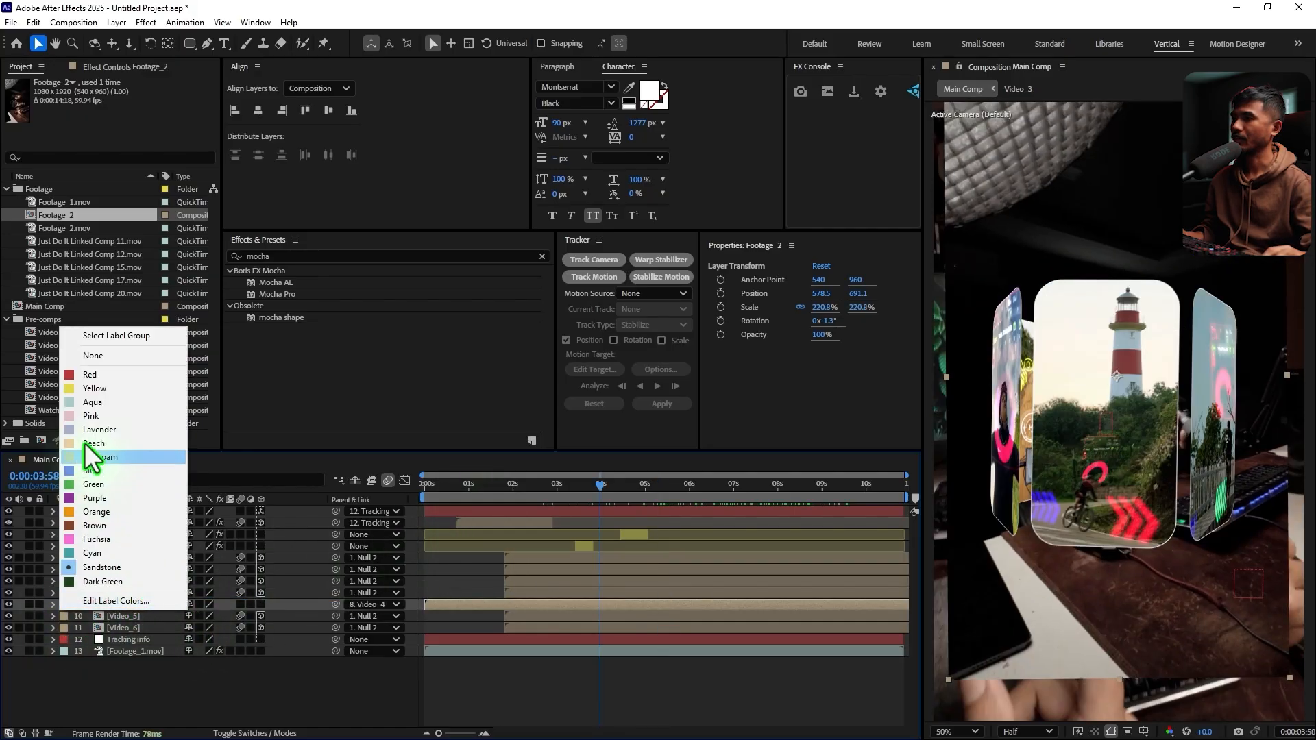
click(89, 375)
drag(445, 607, 629, 612)
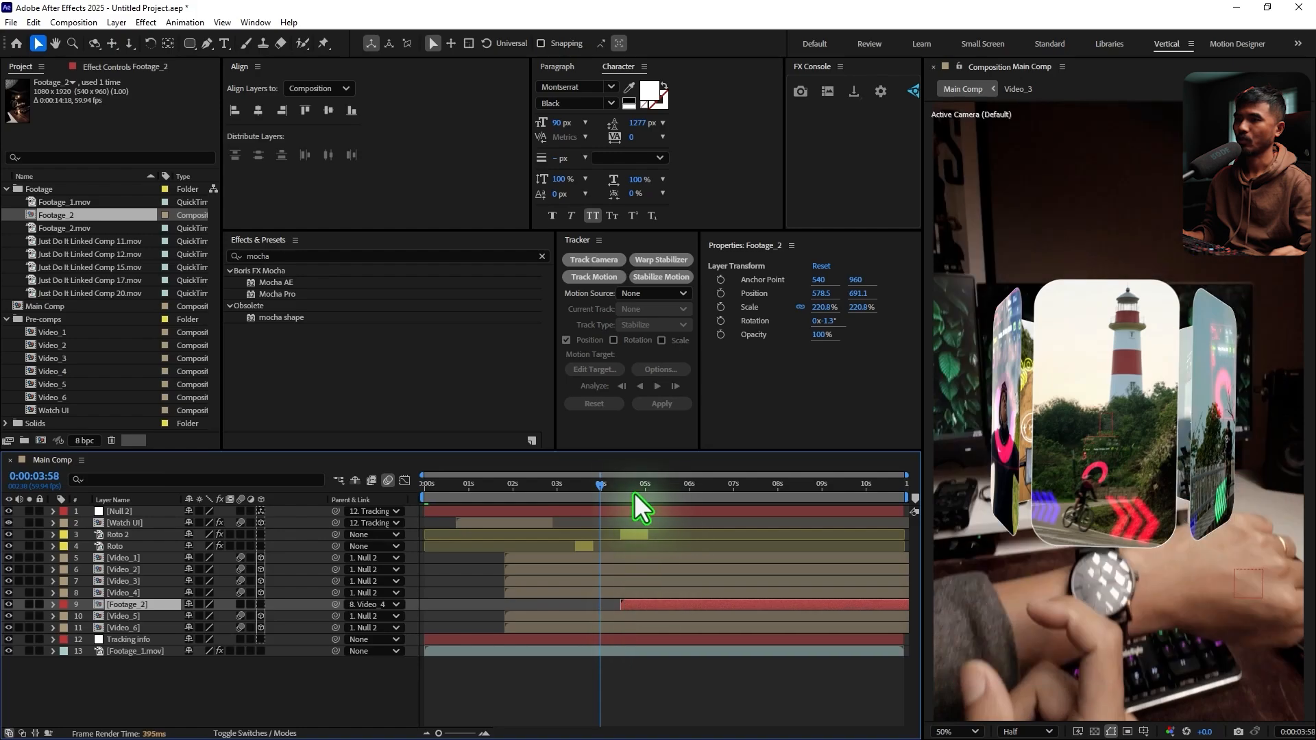
drag(607, 491, 508, 528)
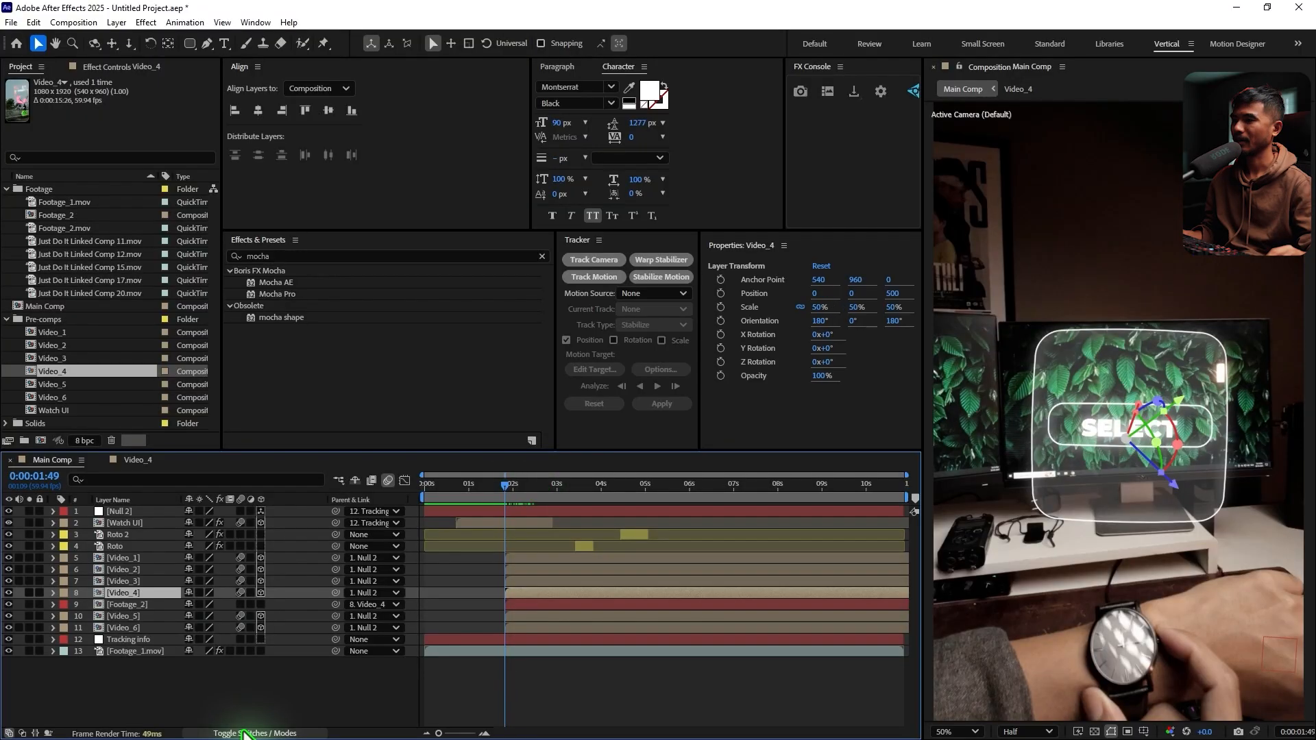
Rename the Video_4 layer to "Video_4 mask" and set it as the track matte for Footage_2
click(248, 734)
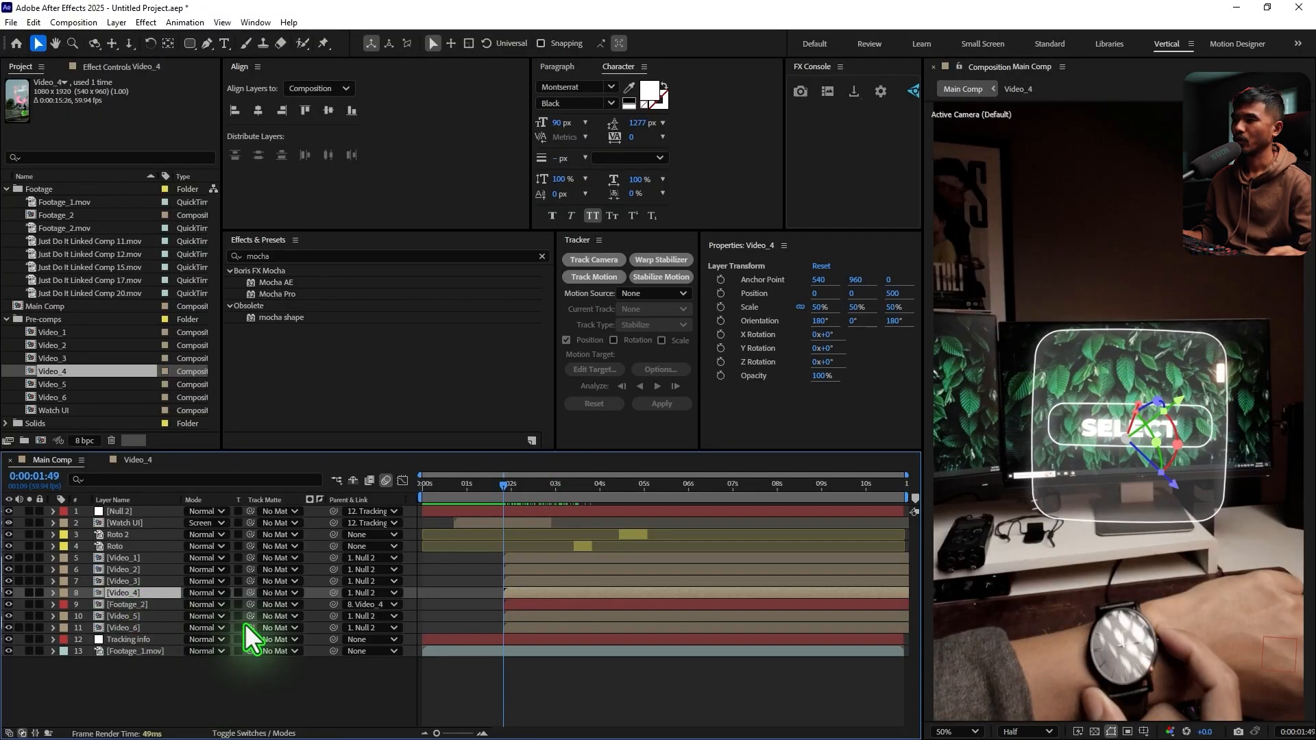
key(Return)
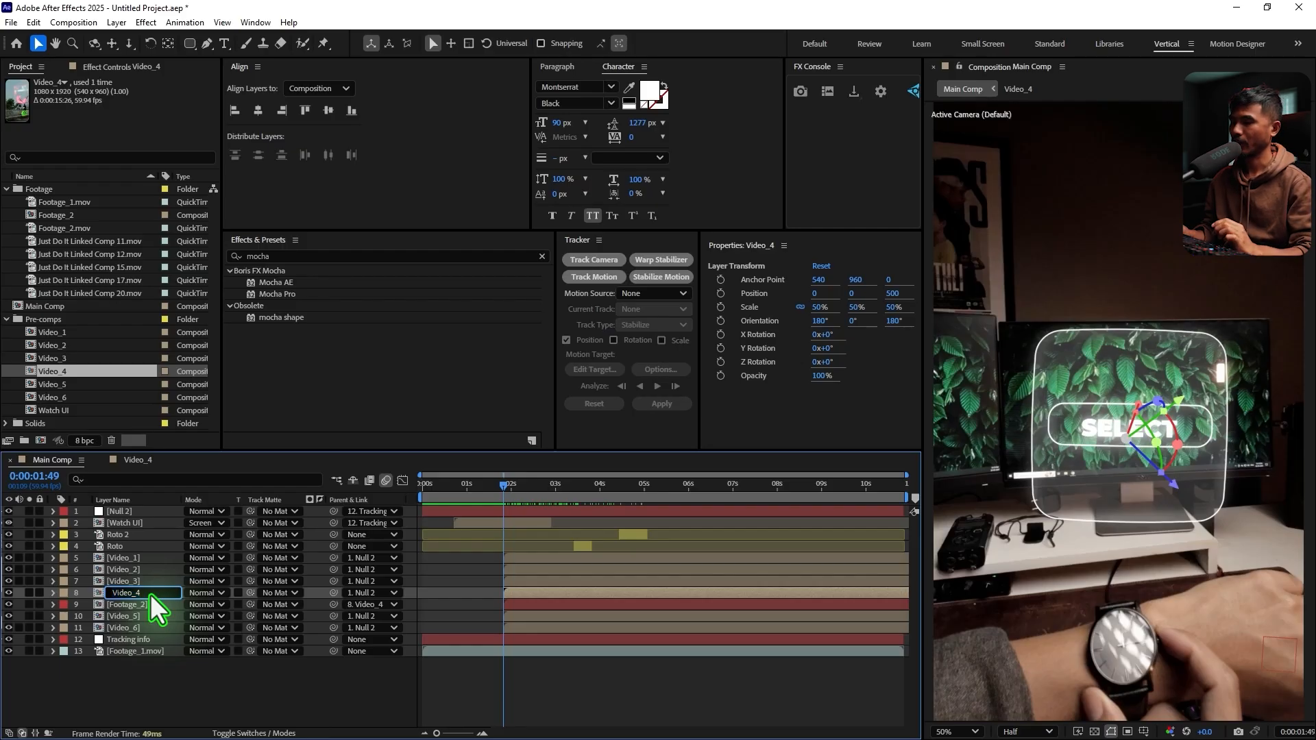
text(mas)
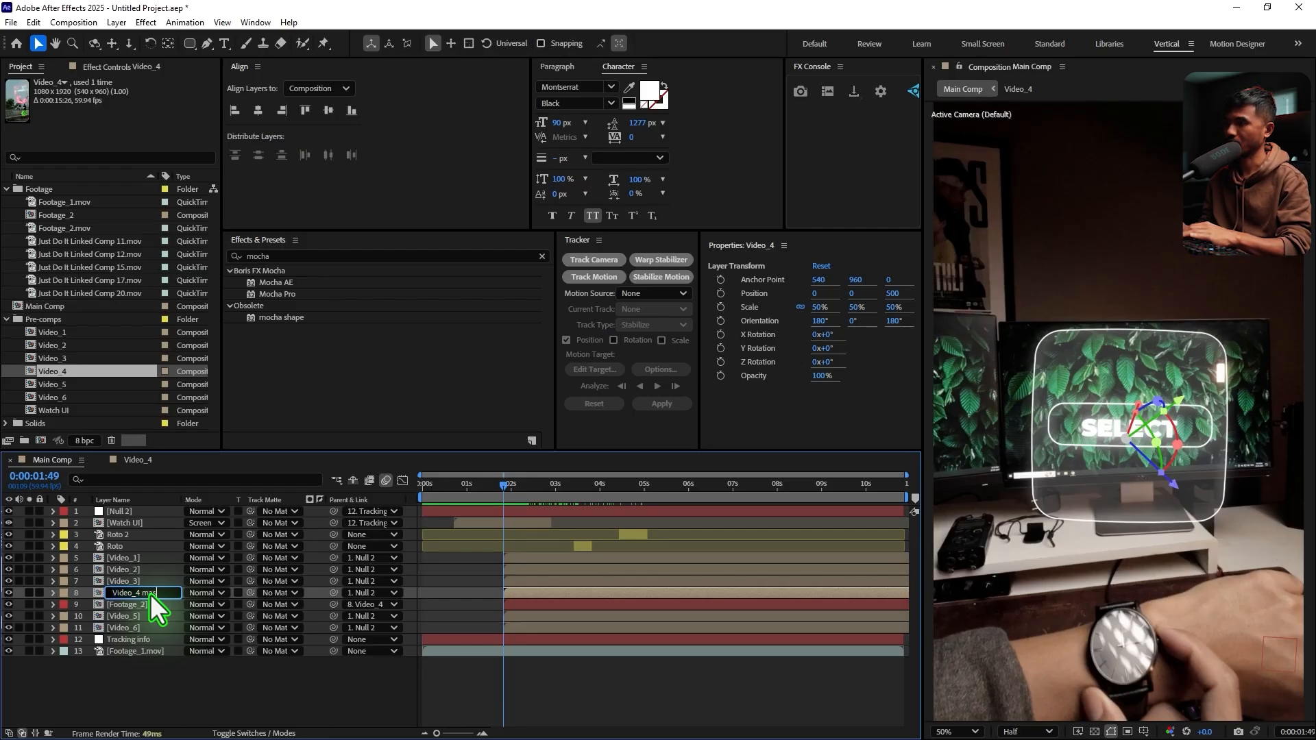
text(k)
click(158, 606)
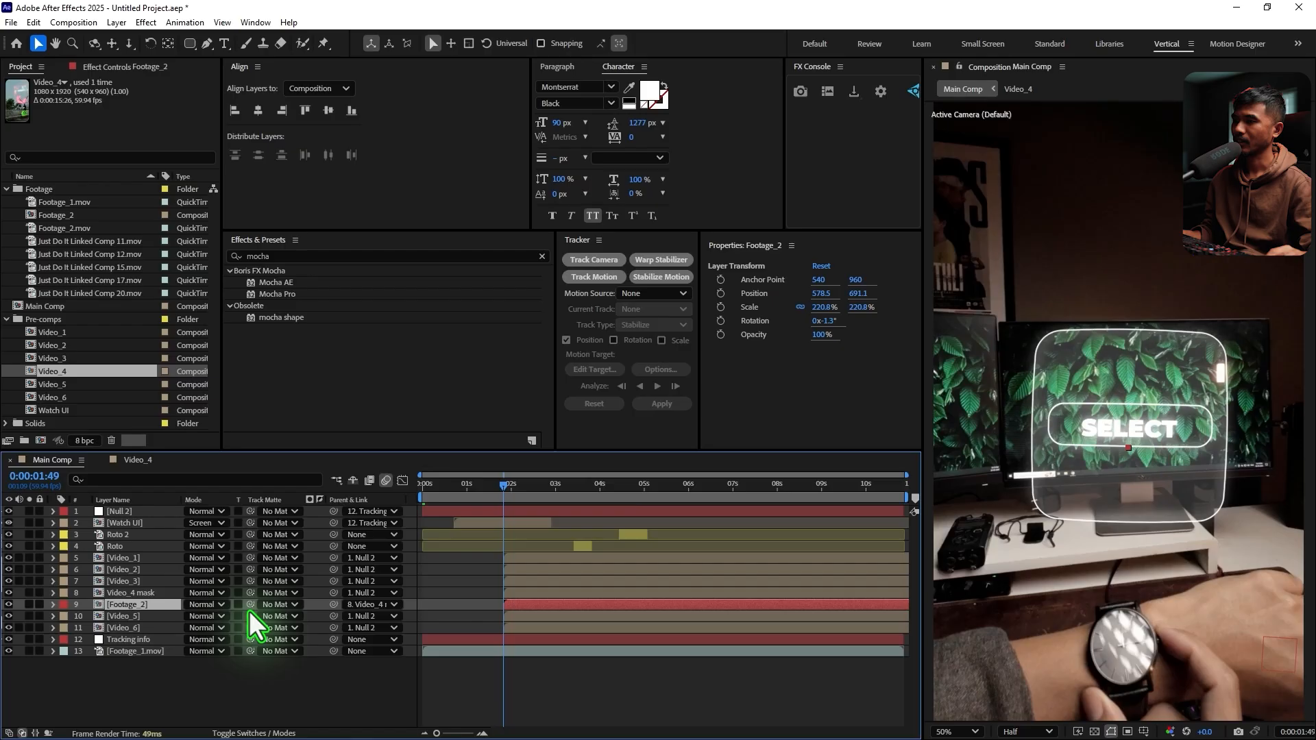
drag(251, 604, 133, 595)
Make Footage_2 a 3D layer and check how it rotates with the carousel between 0:00:04:57 and 0:00:05:48
drag(525, 495, 643, 527)
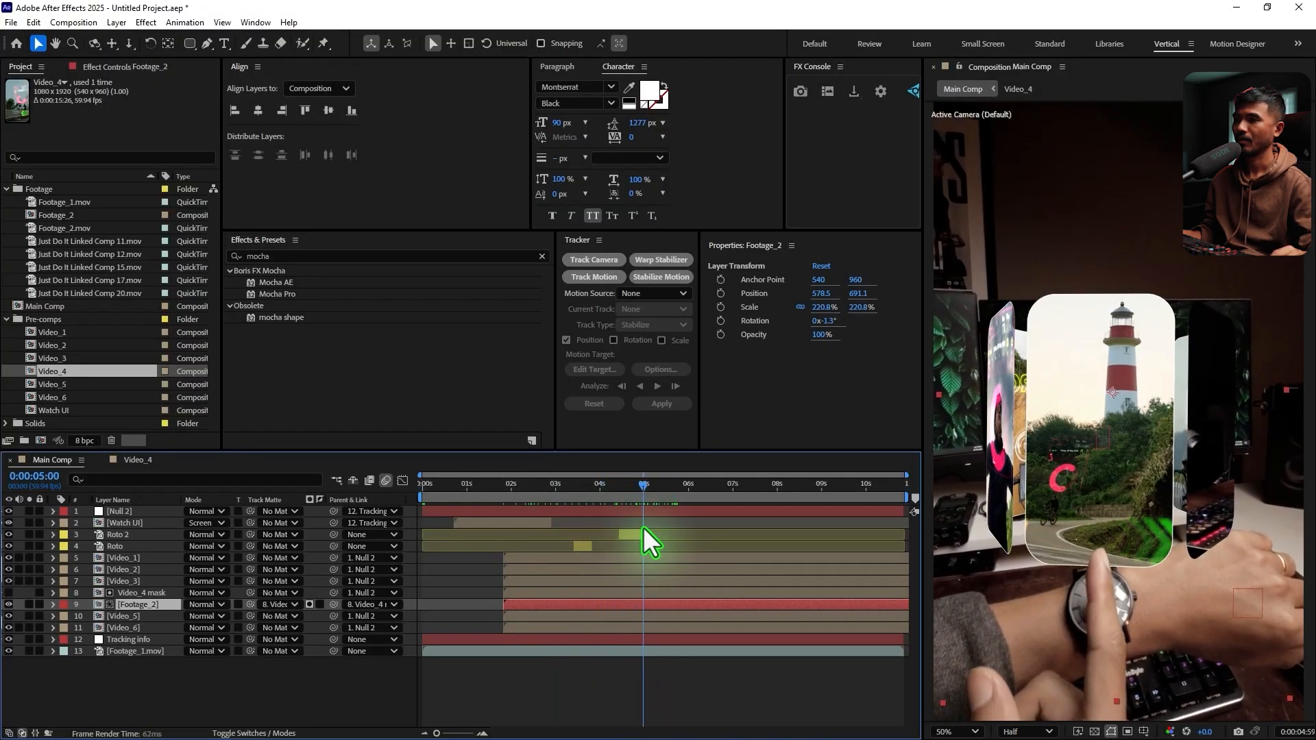
click(254, 734)
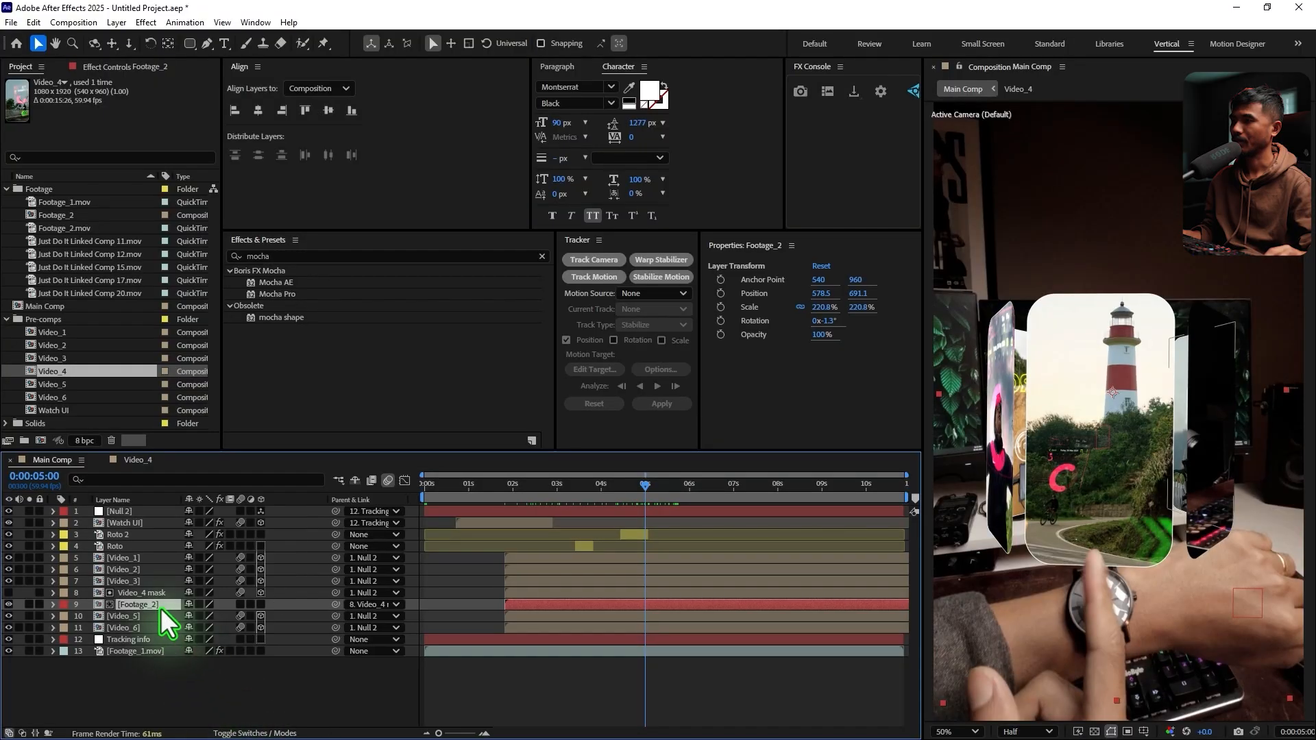
click(262, 605)
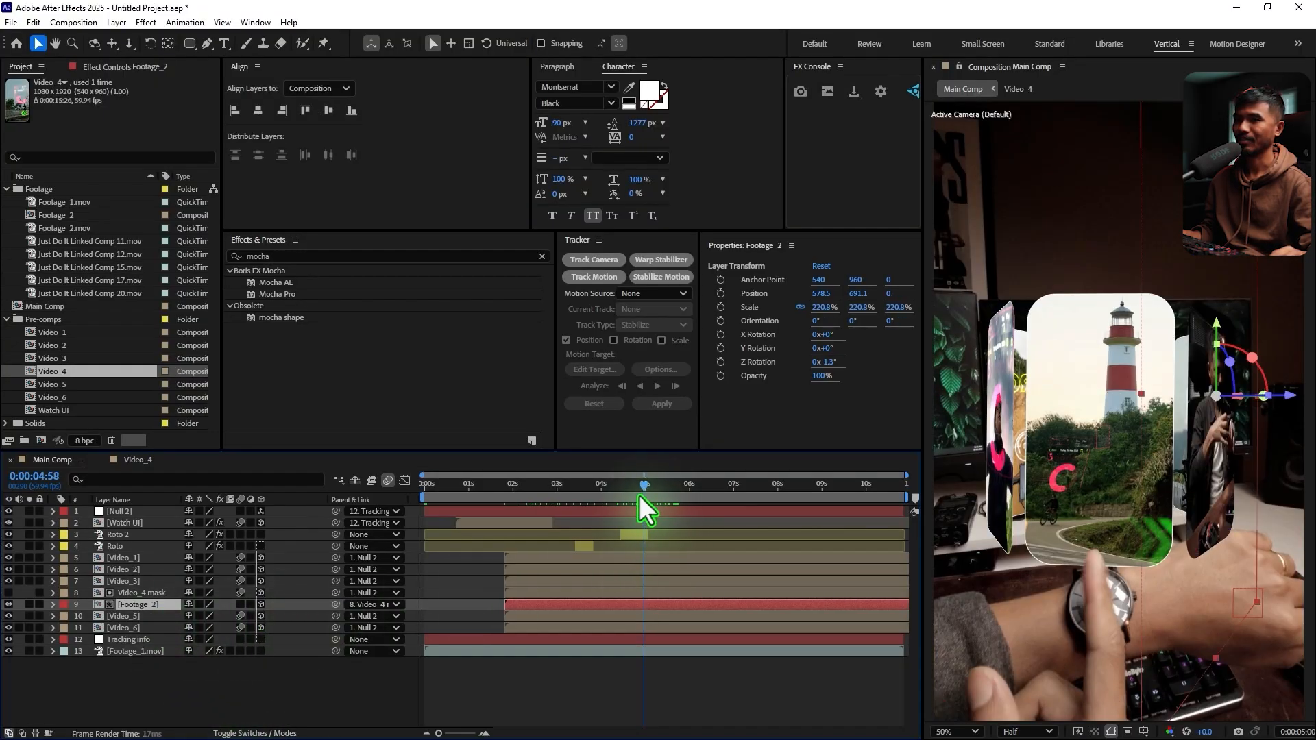
drag(639, 495, 681, 545)
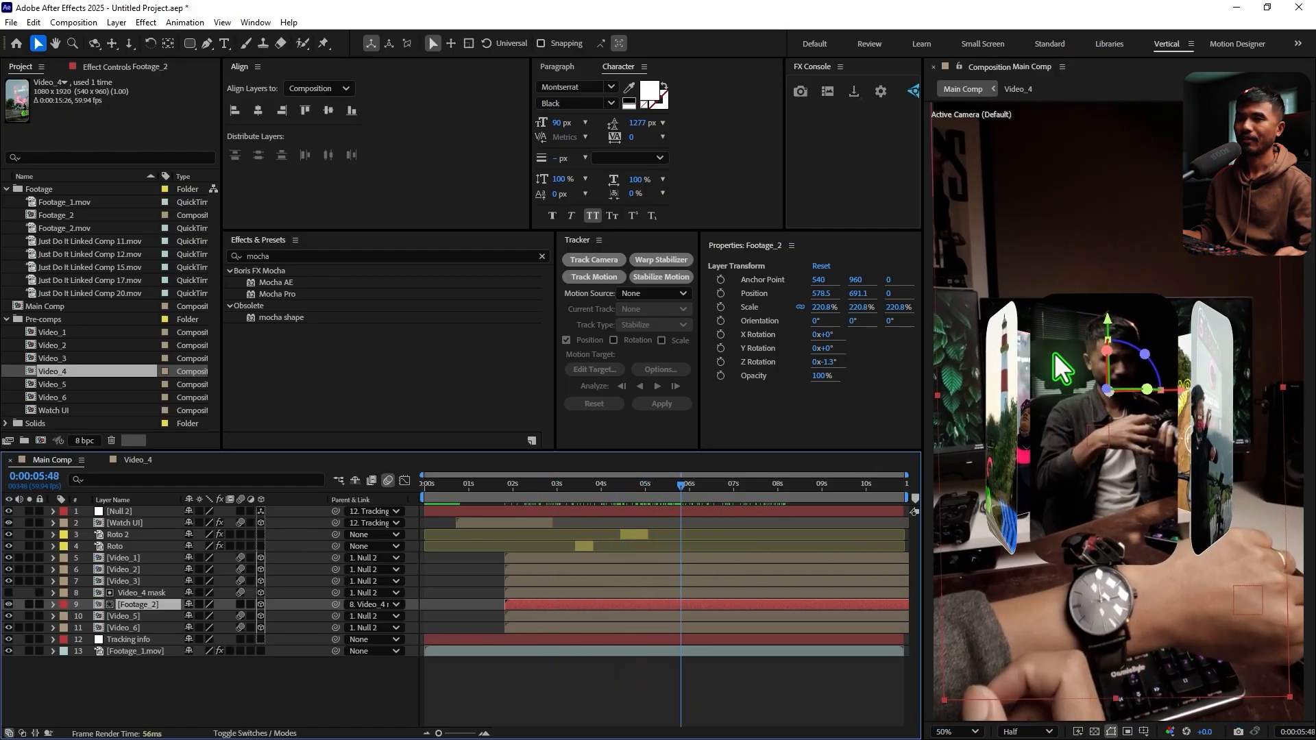
key(period)
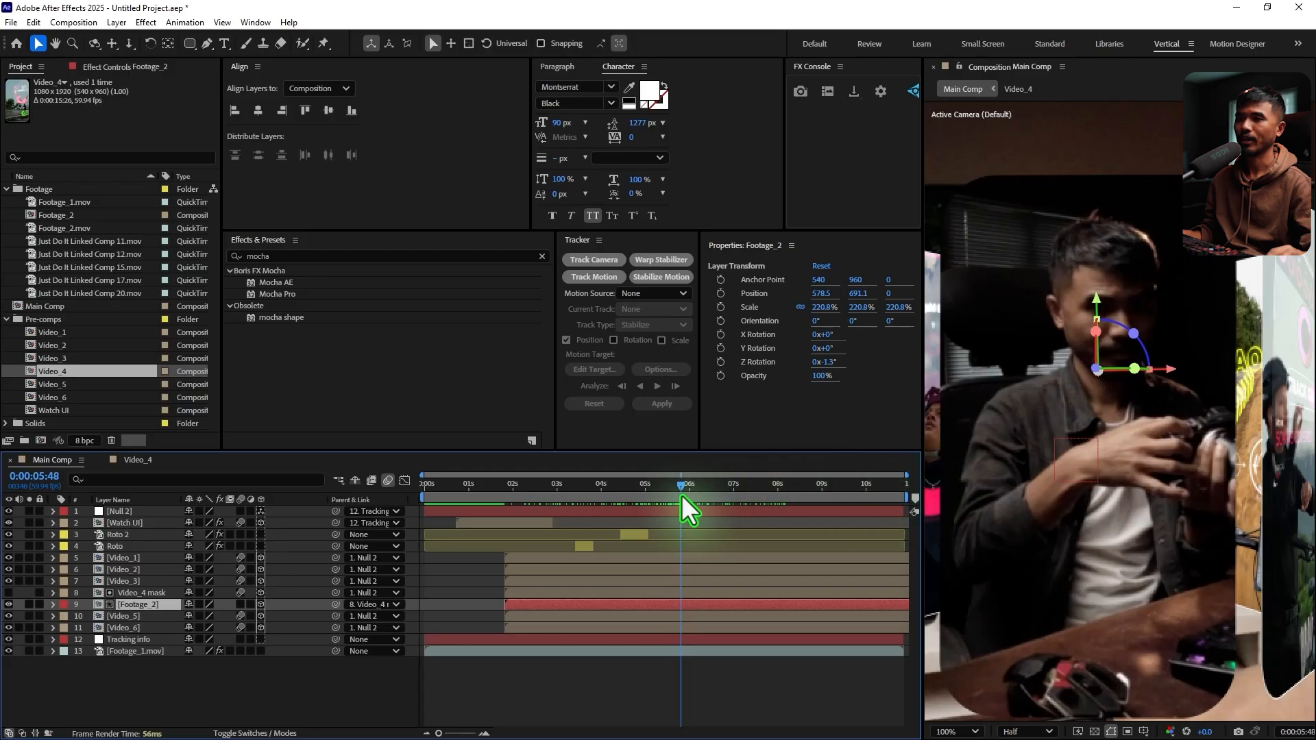
drag(697, 491, 643, 497)
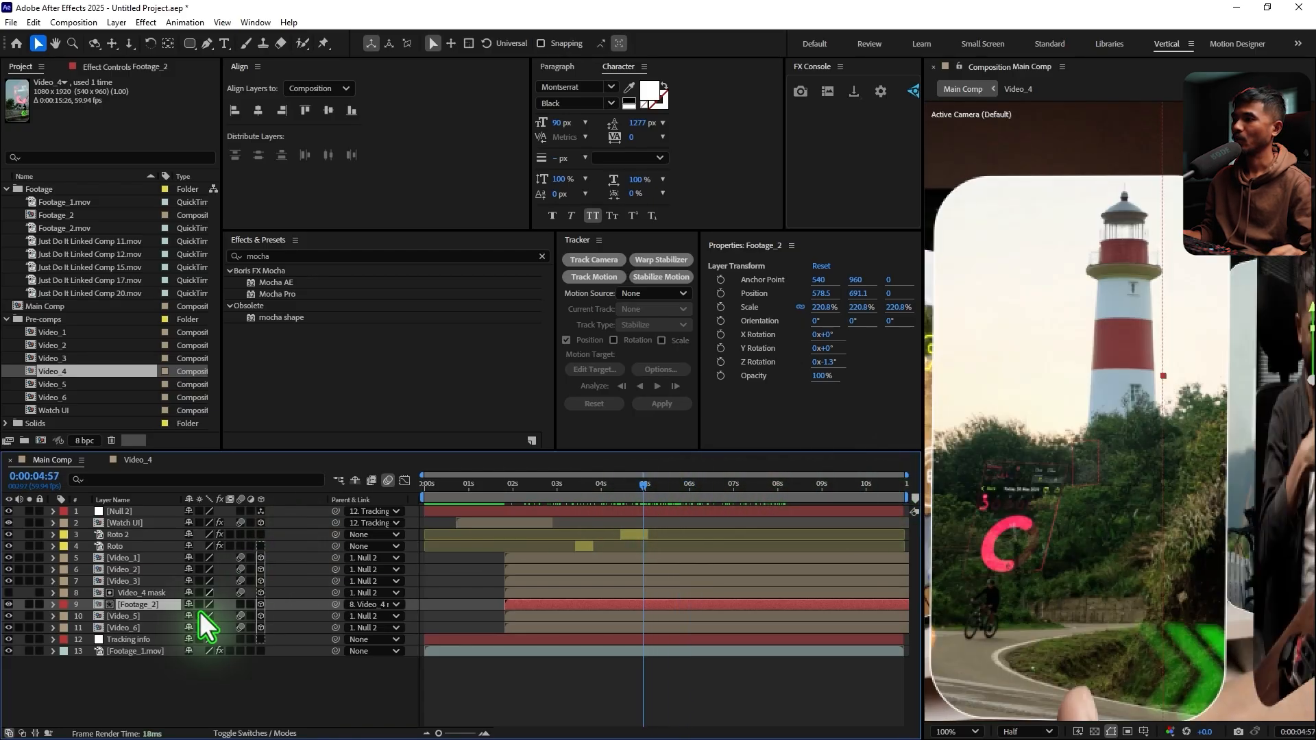
Duplicate the Video_4 composition in the project and rename the copy "Video_4 stroke"
click(171, 593)
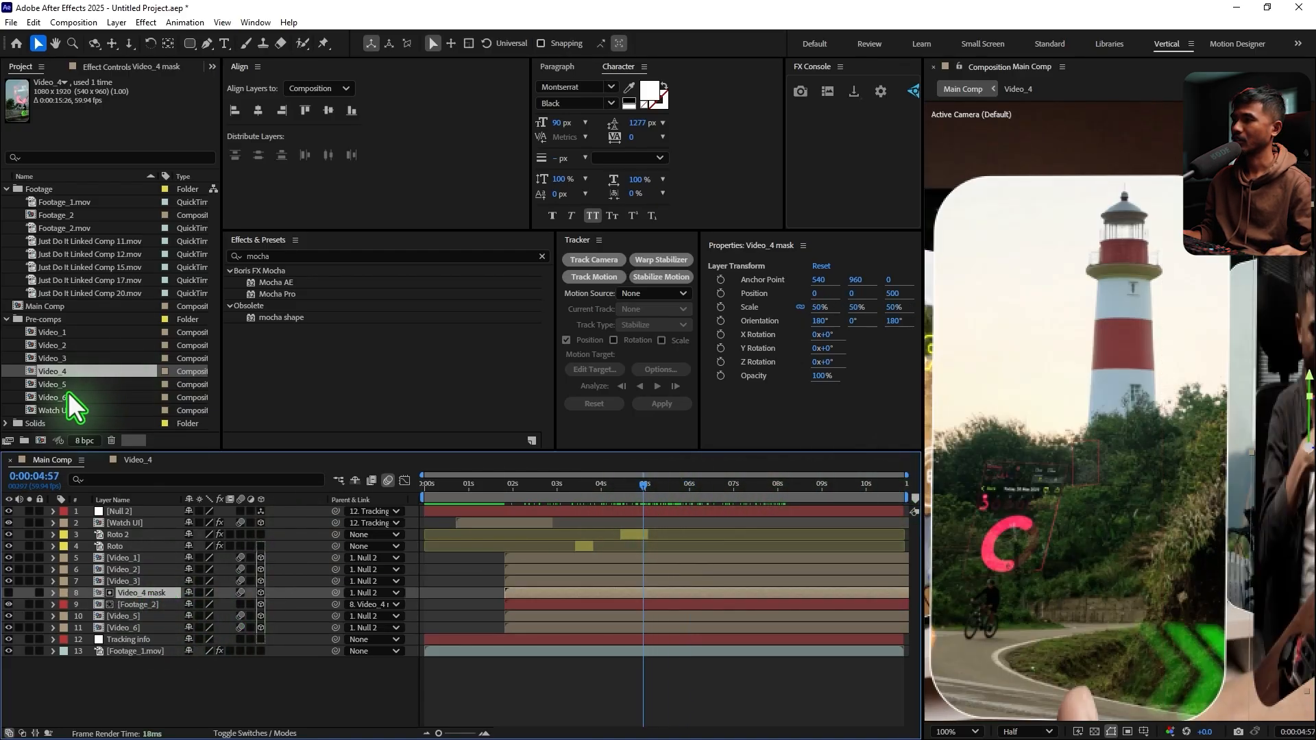
click(65, 372)
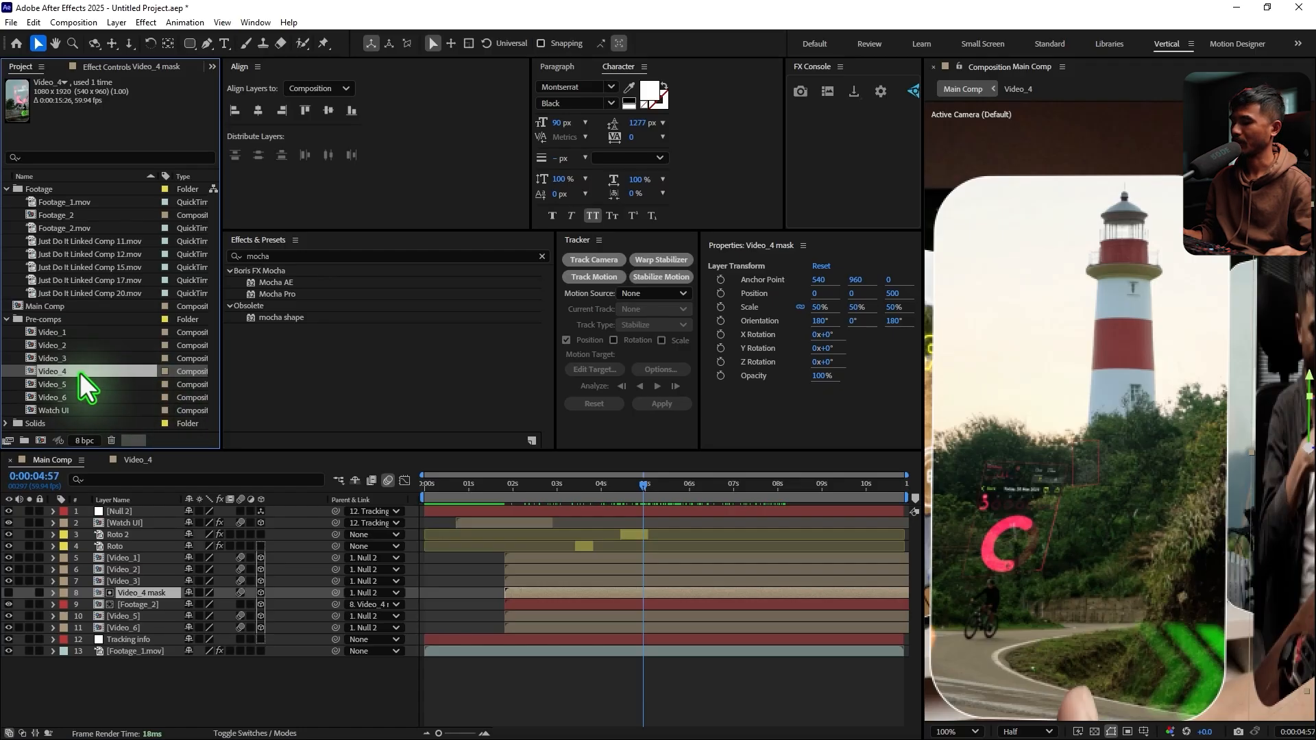
key(ctrl+d)
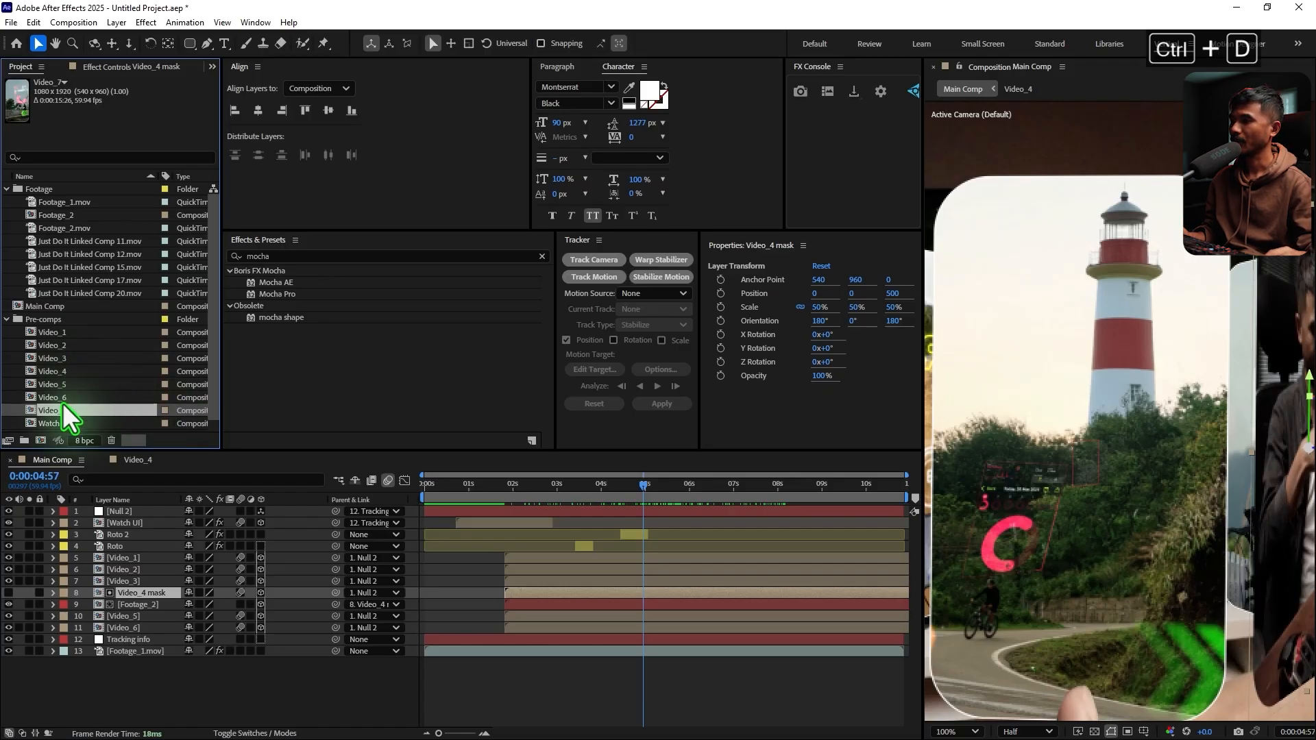
key(Return)
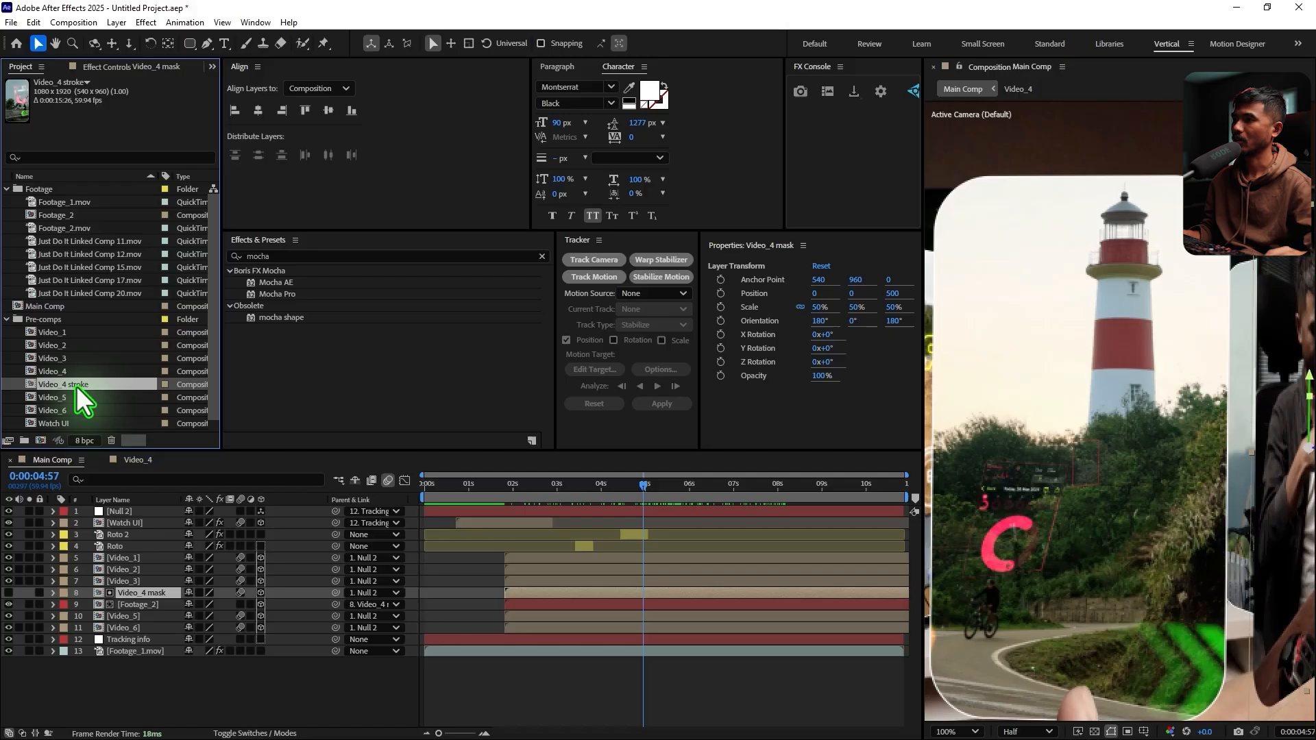
Hide the video clip layer inside the Video_4 stroke composition, leaving the stroke, and close it and Video_4 to return to Main Comp
double_click(76, 385)
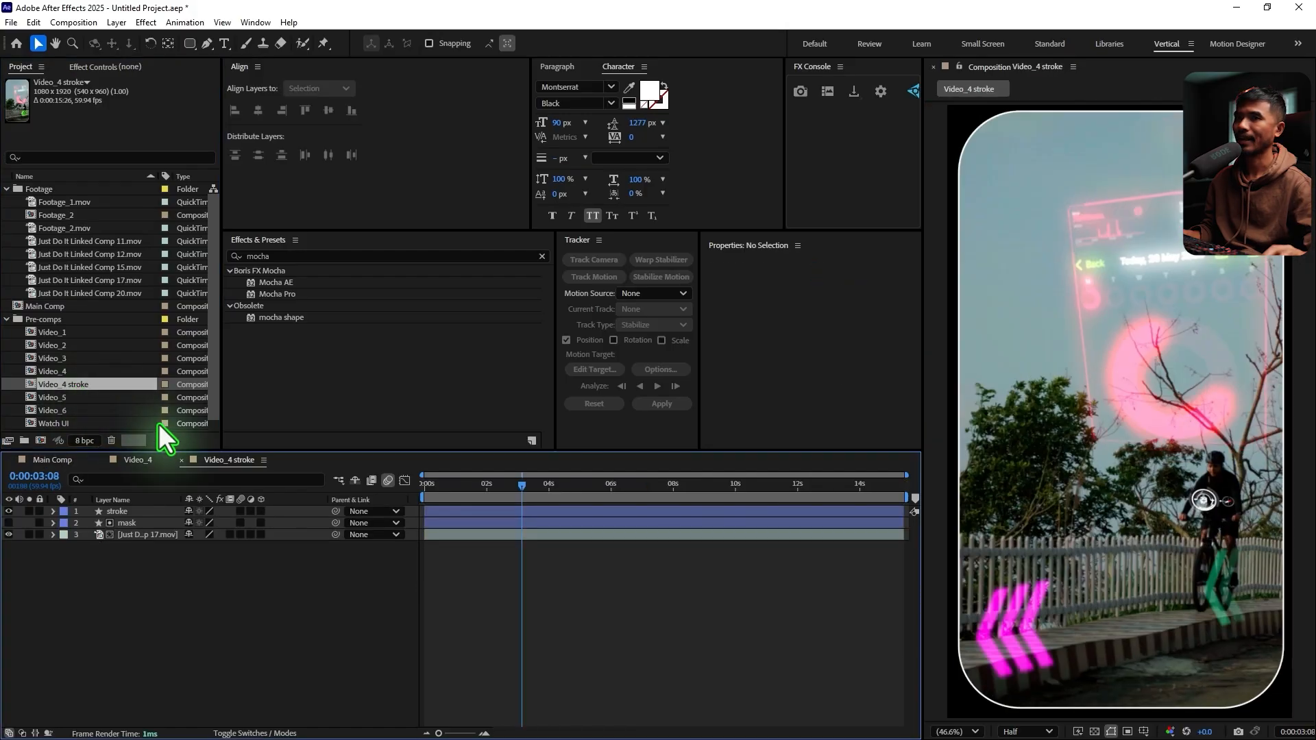
click(9, 534)
click(536, 509)
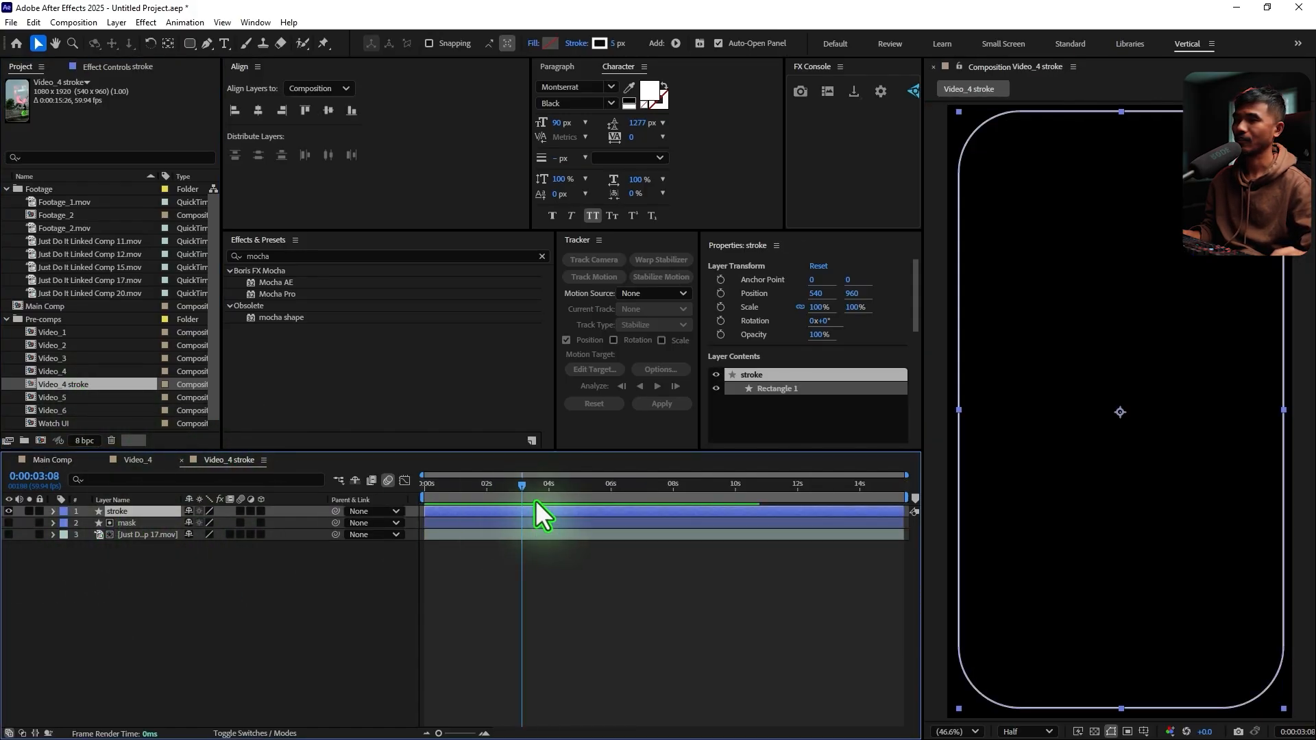
click(175, 458)
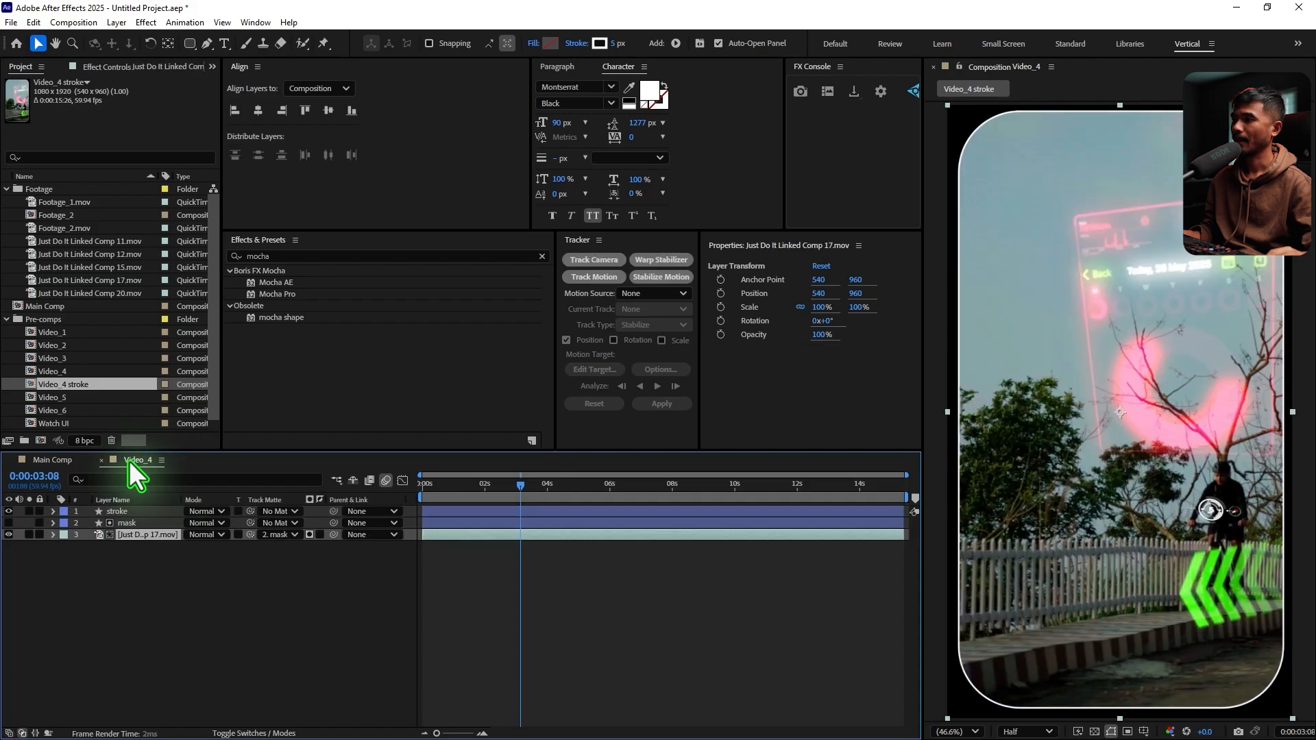
click(104, 460)
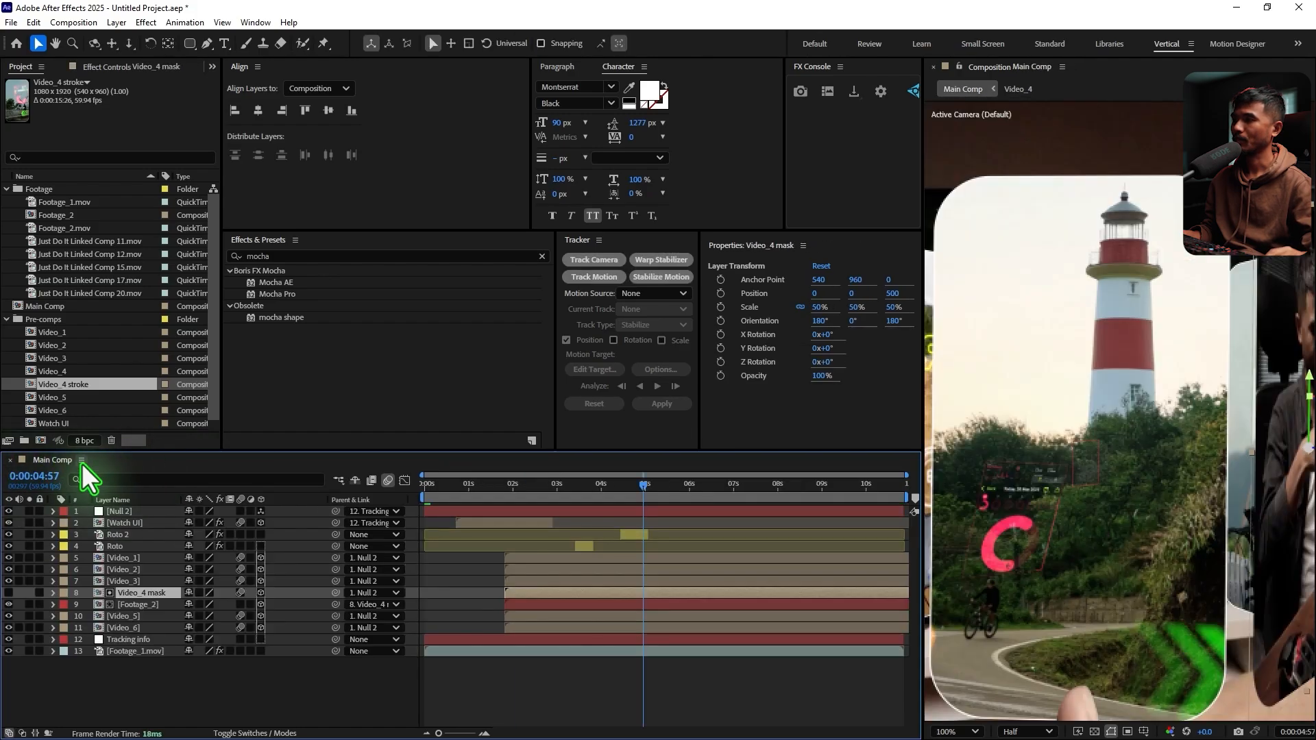
Set the label colour of the Video_4 mask and Footage_2 layers to green
ctrl+click(158, 605)
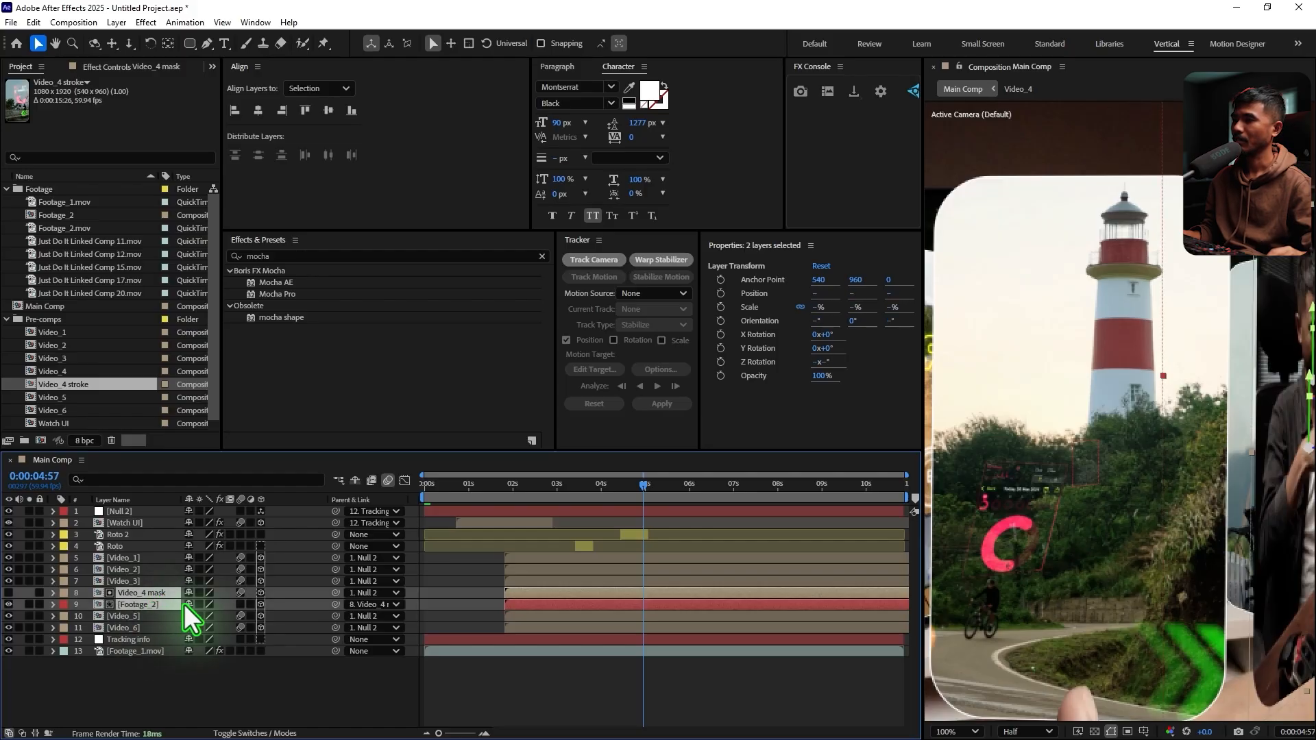
click(64, 604)
click(93, 474)
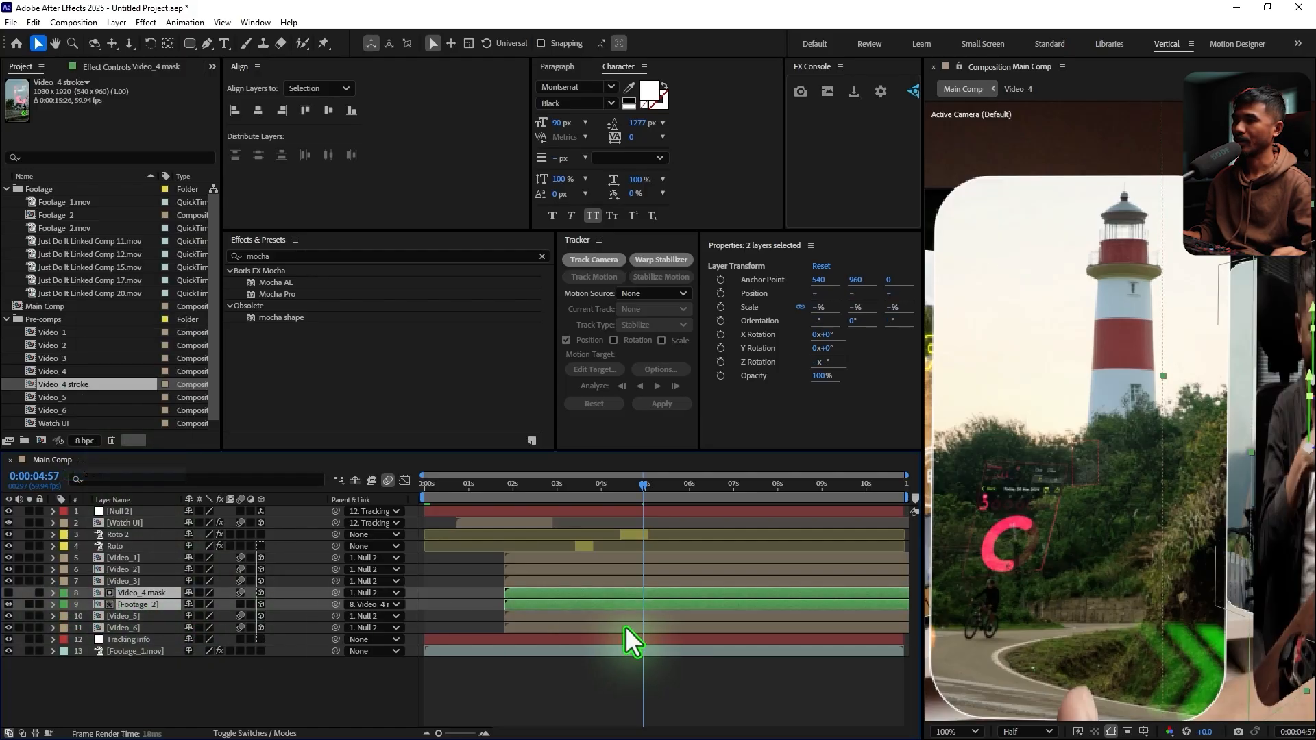
click(164, 685)
Duplicate the Video_4 mask layer, hide the original, and replace the duplicate's source with the Video_4 stroke composition
click(172, 594)
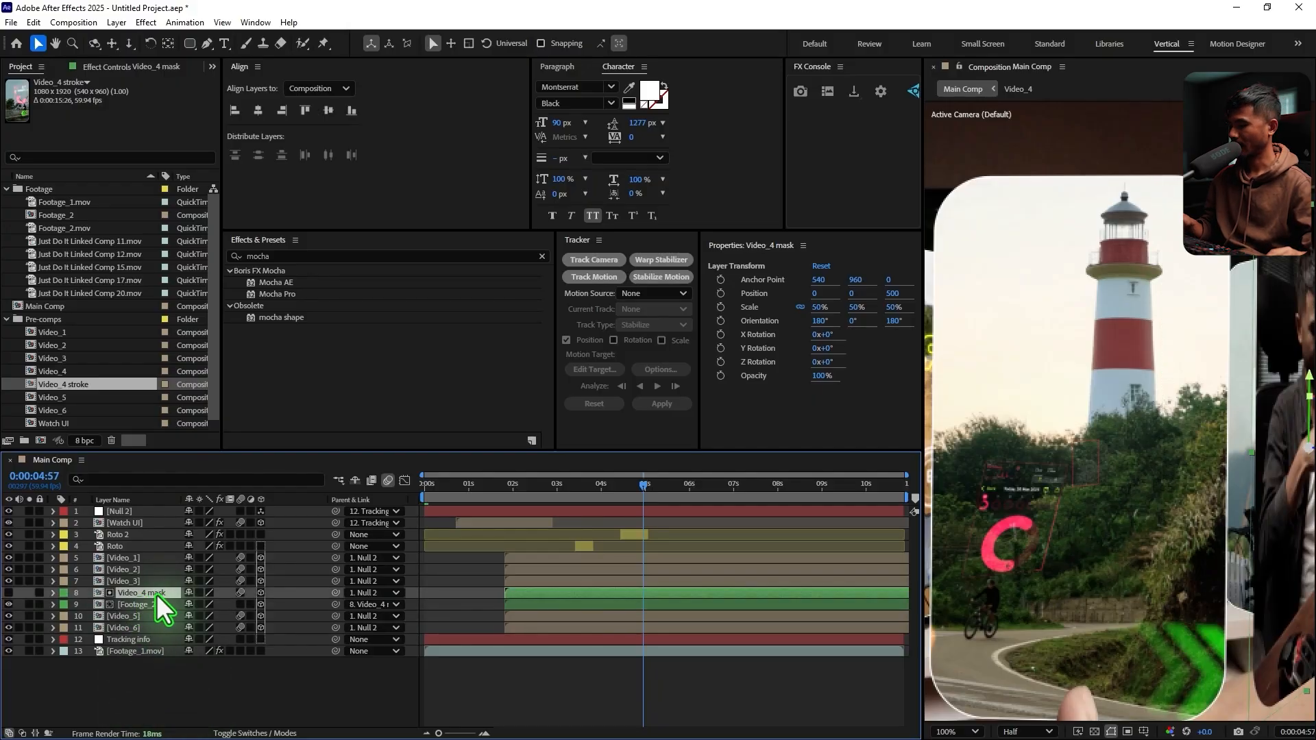
key(ctrl+d)
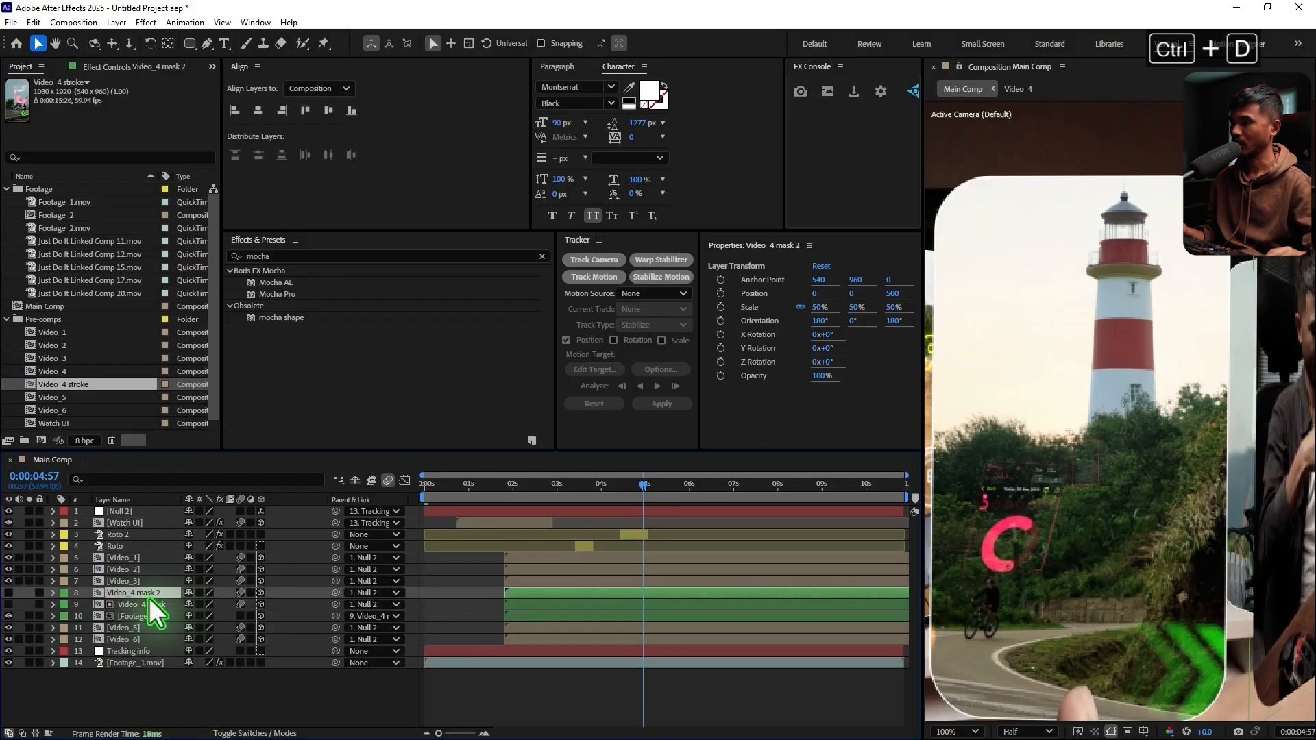
click(8, 604)
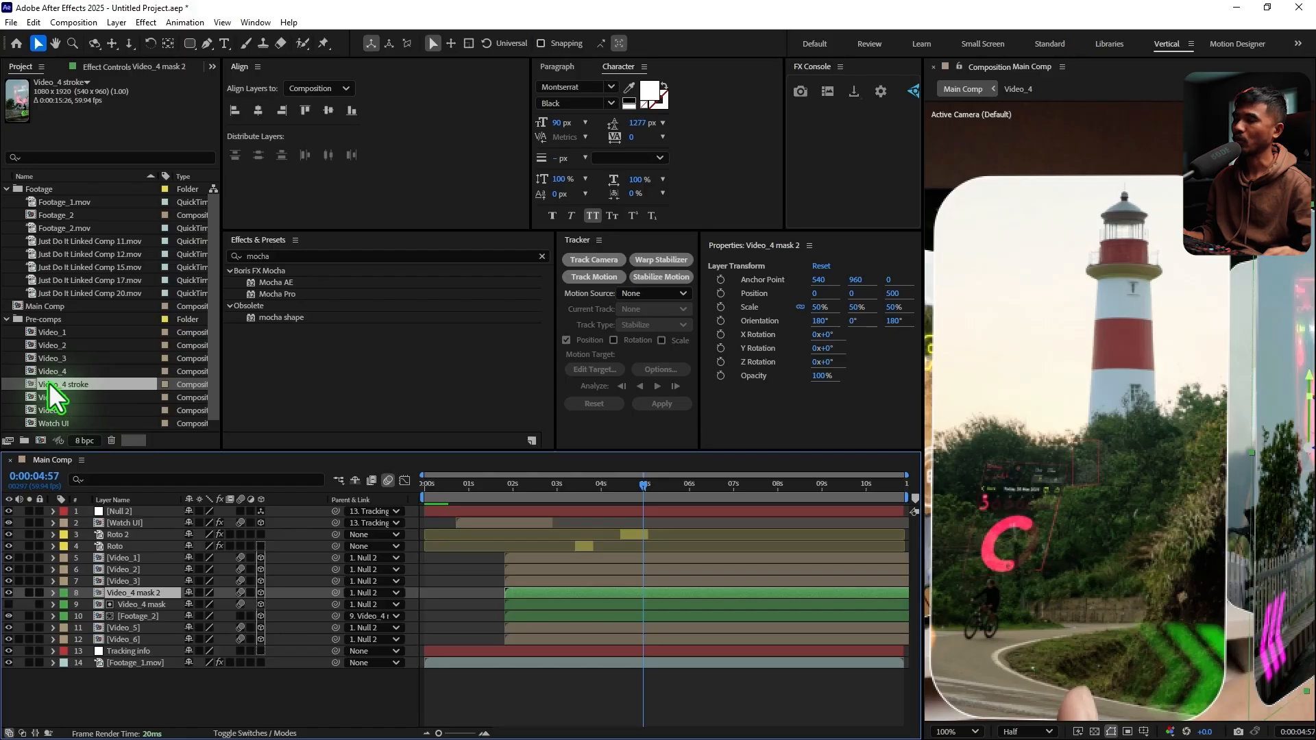
mouse_move(48, 383)
mouse_down()
mouse_move(1079, 435)
mouse_move(432, 582)
mouse_move(288, 596)
mouse_move(1288, 395)
mouse_up()
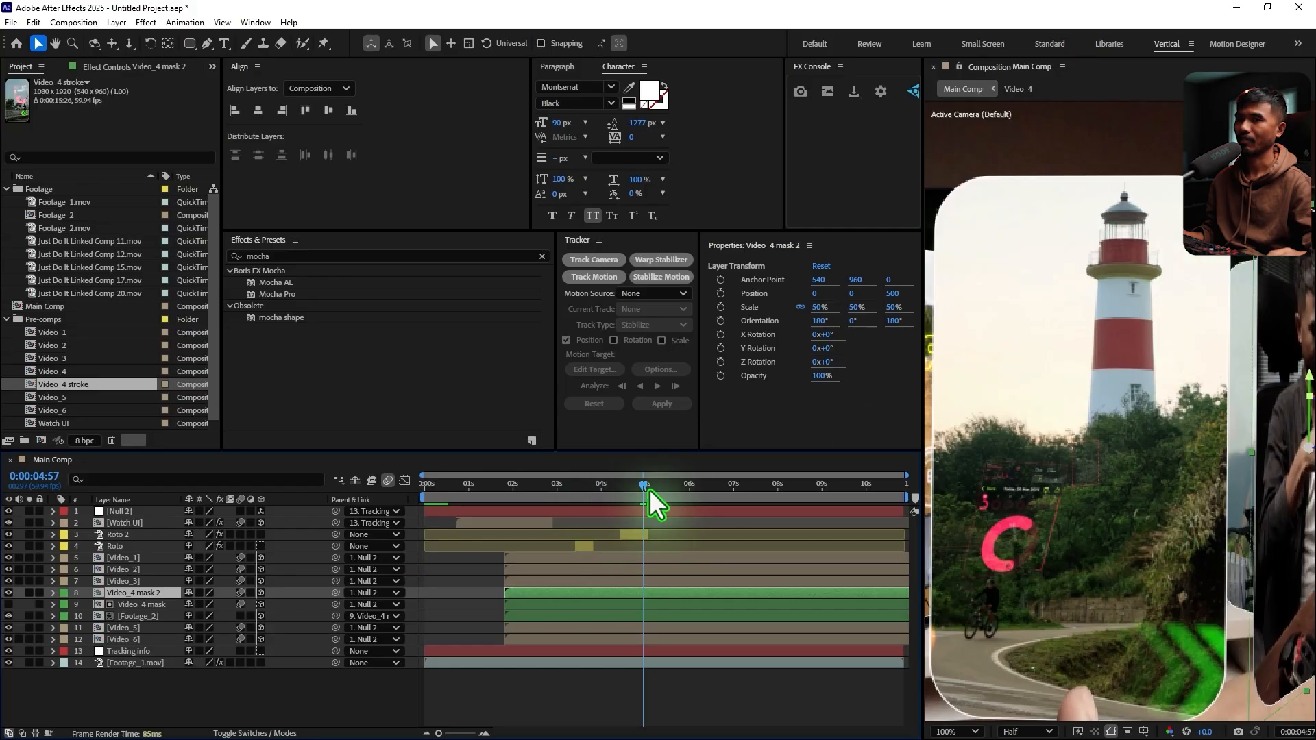
click(669, 495)
drag(672, 497, 674, 497)
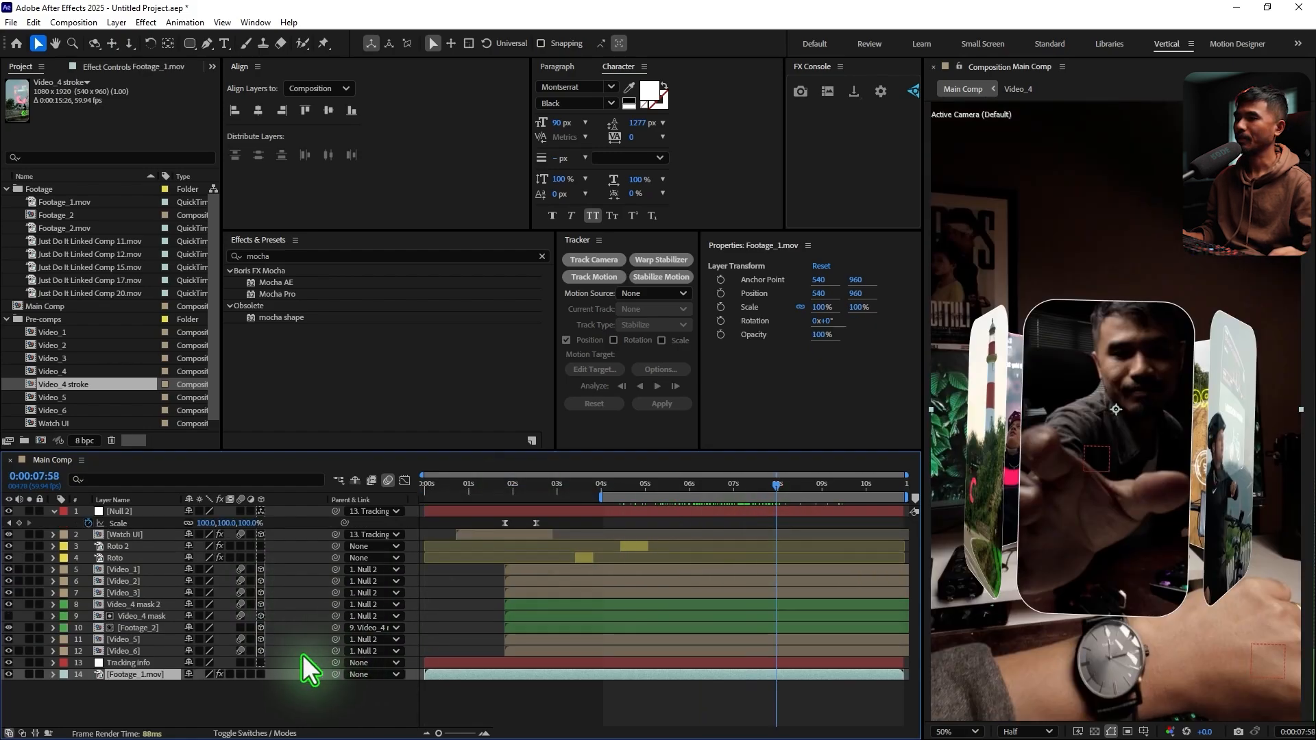
Collapse the Null 2 properties, add a new null object to Main Comp, and name it "Global Scale"
click(54, 511)
click(202, 691)
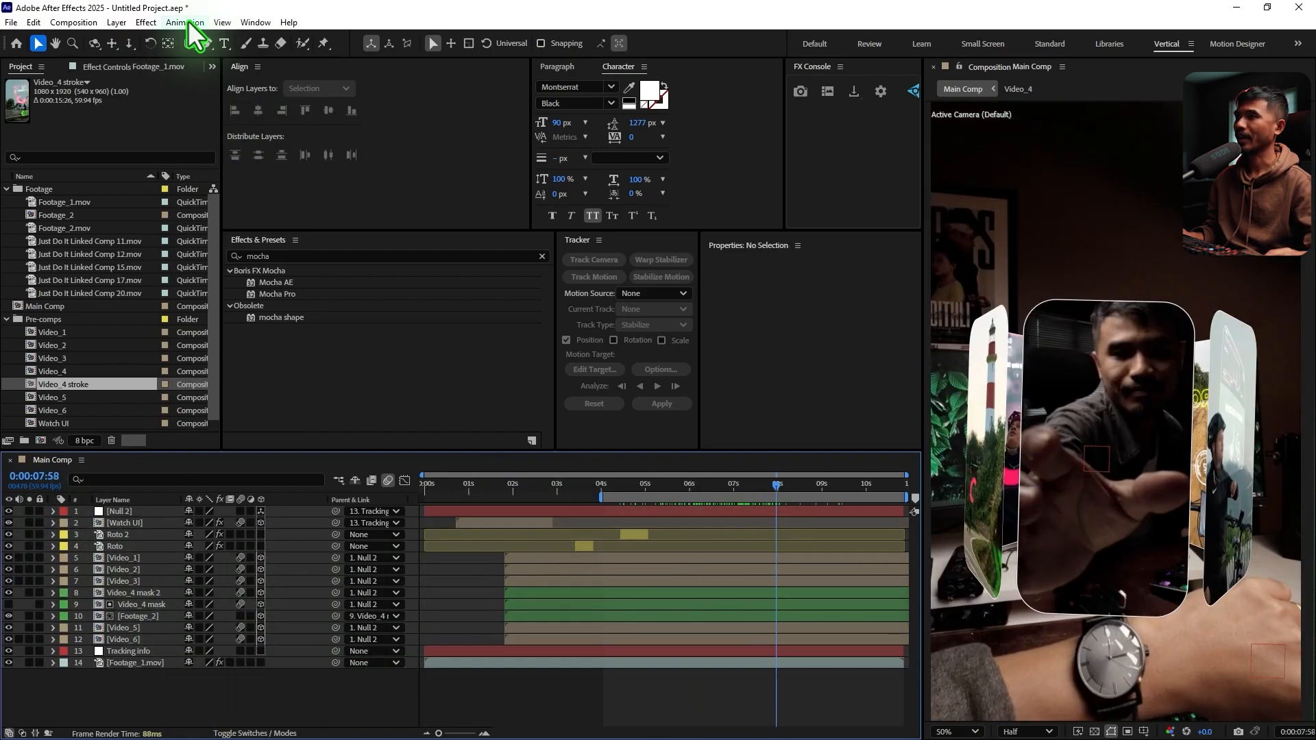
click(119, 23)
mouse_move(134, 39)
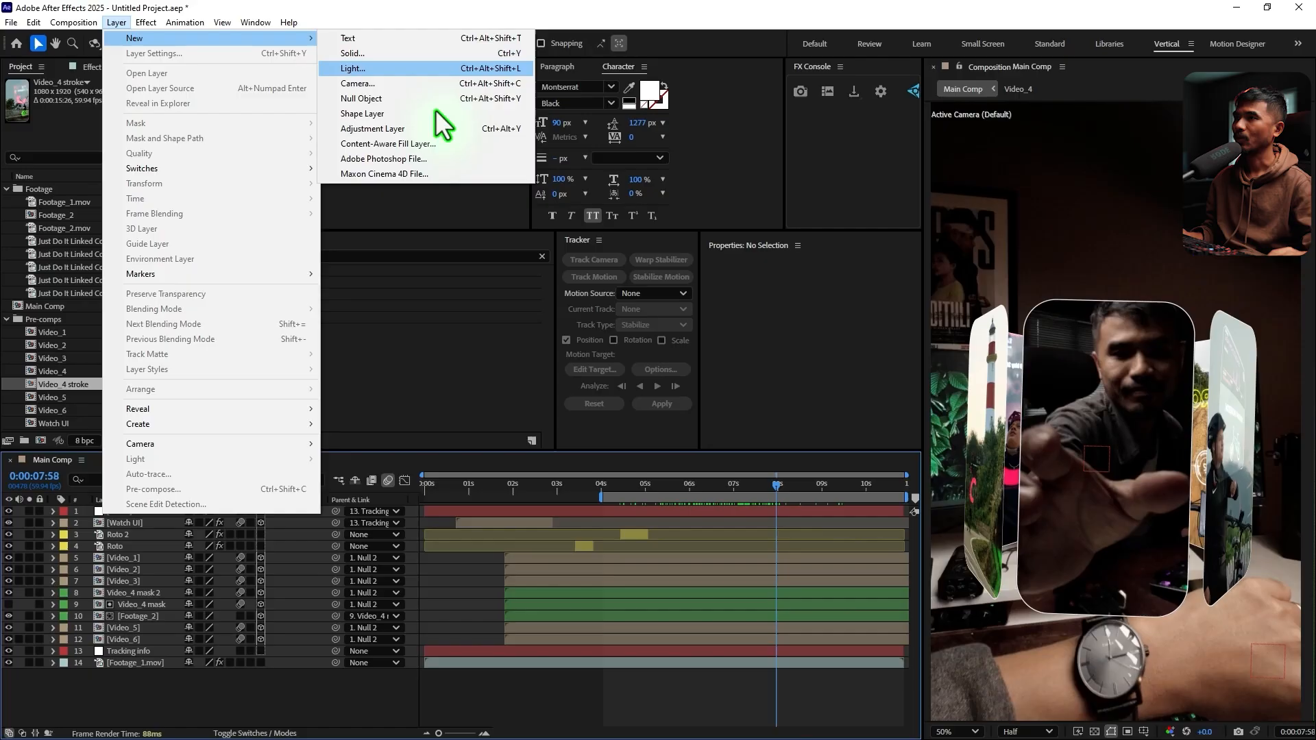
click(404, 99)
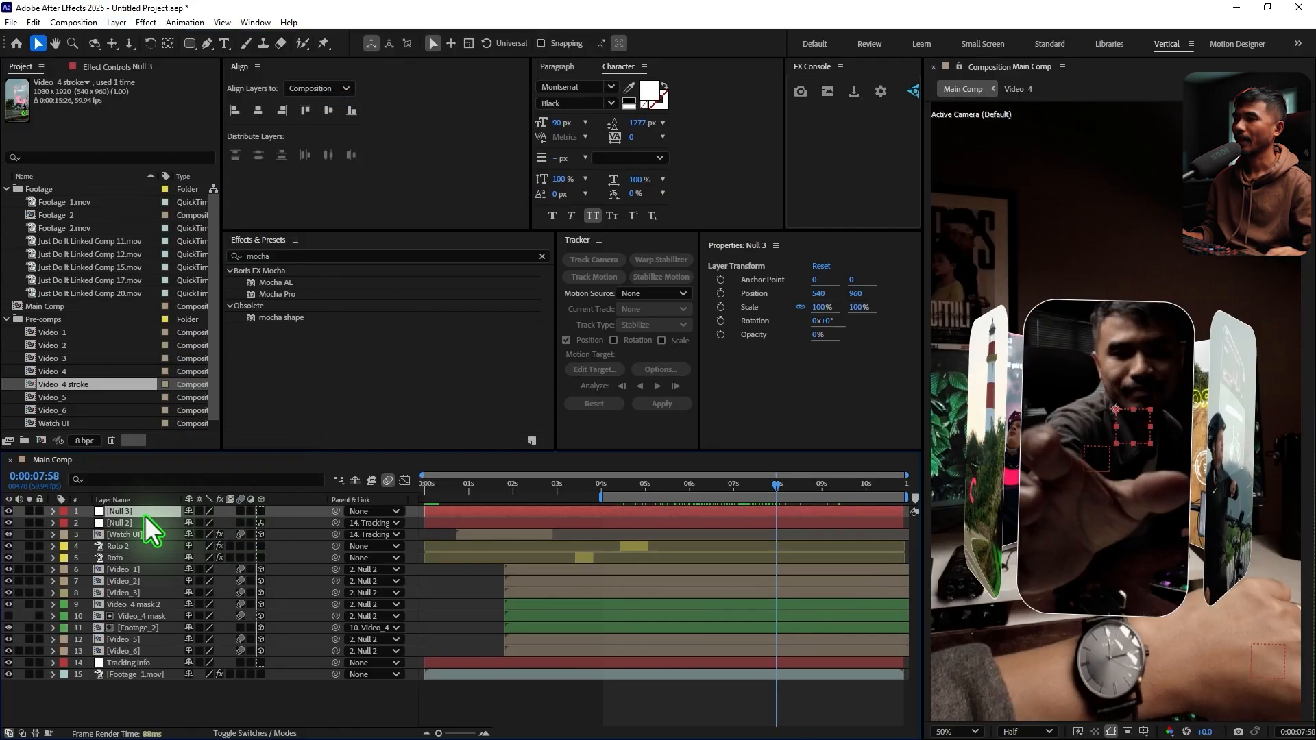
key(Return)
text(Global Scale)
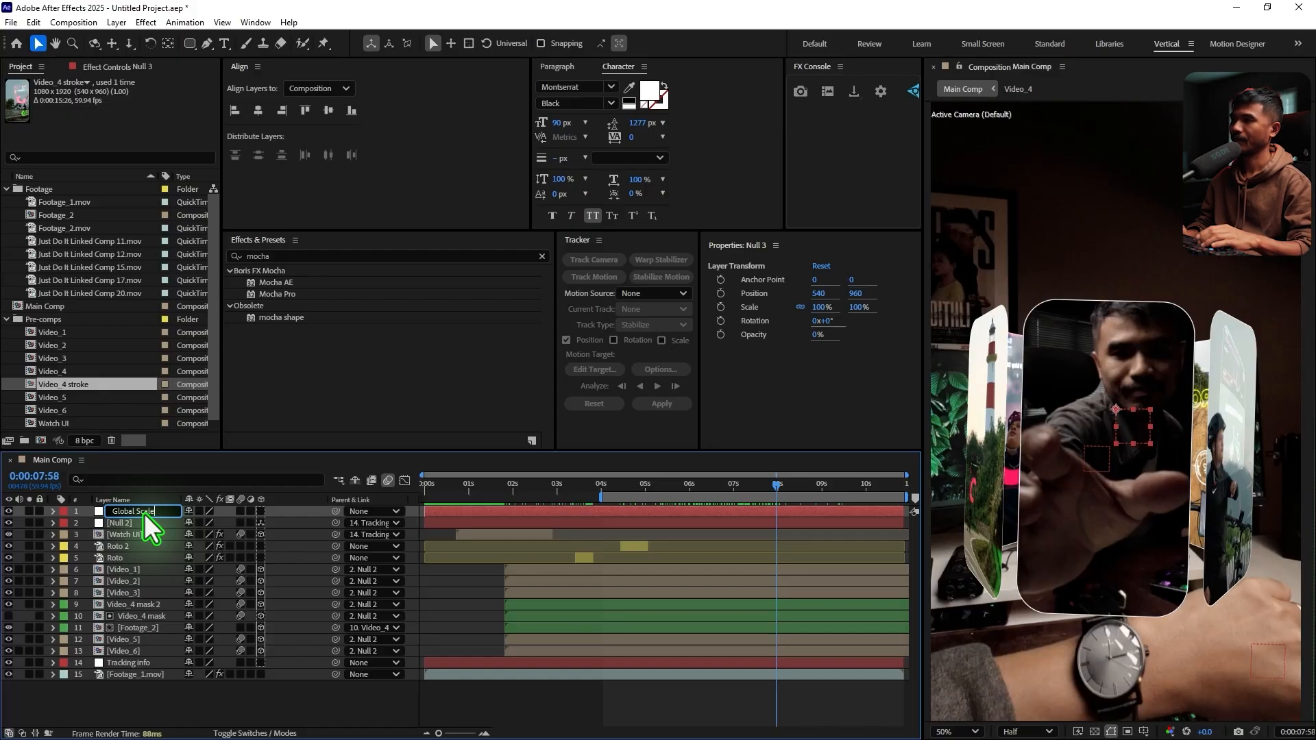
key(Return)
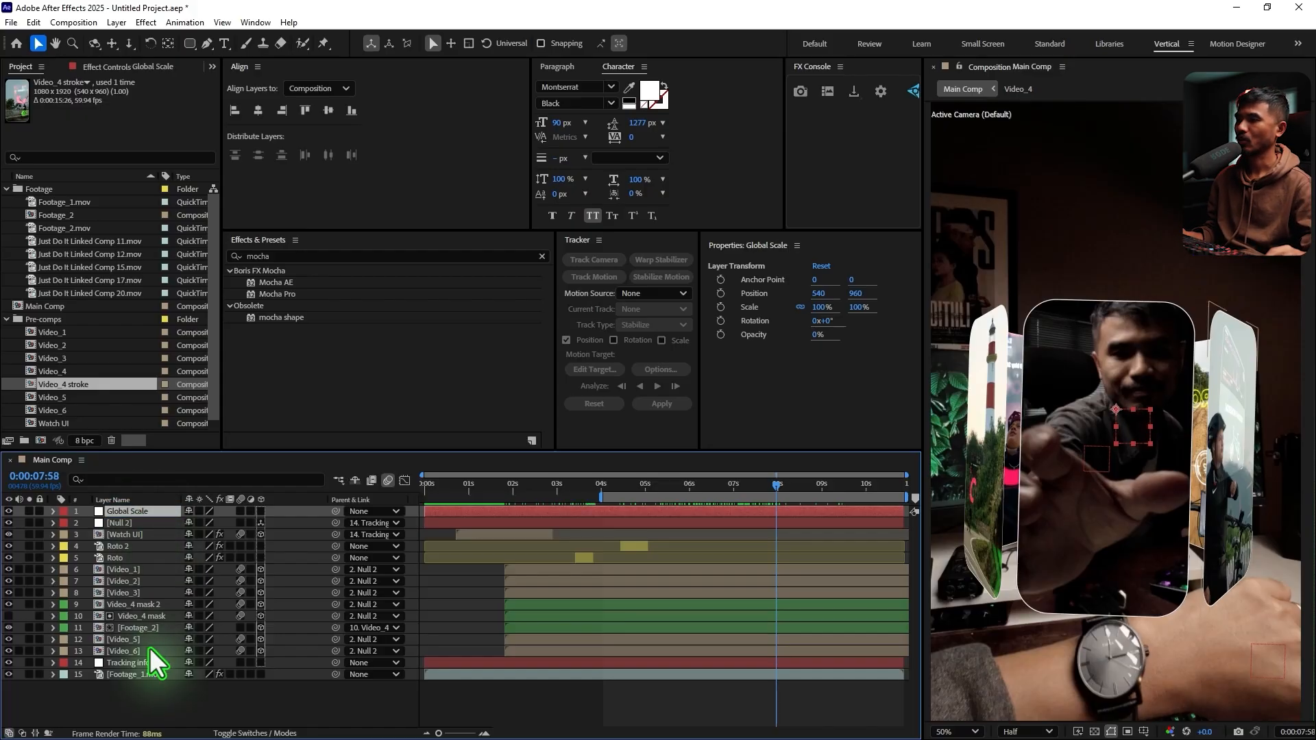
Make the Global Scale null a 3D layer and parent Footage_1.mov to it
click(137, 675)
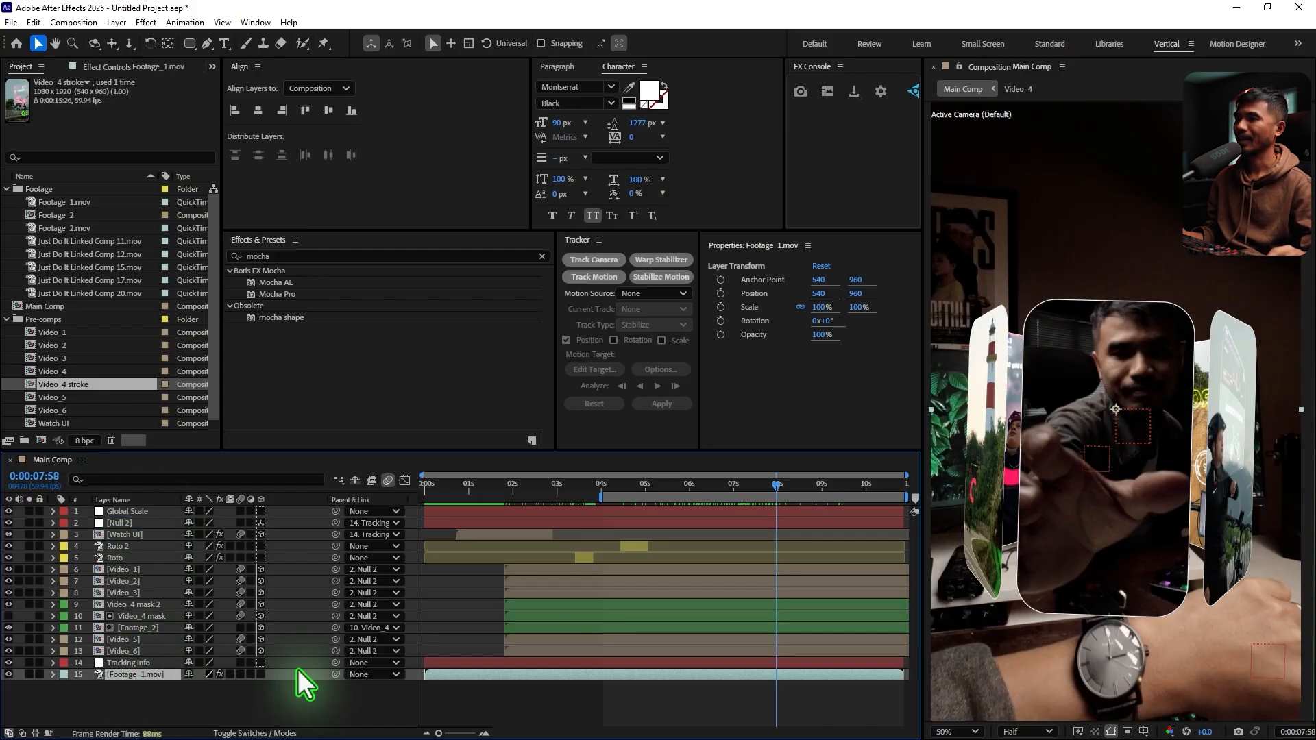
click(148, 513)
drag(259, 512, 256, 524)
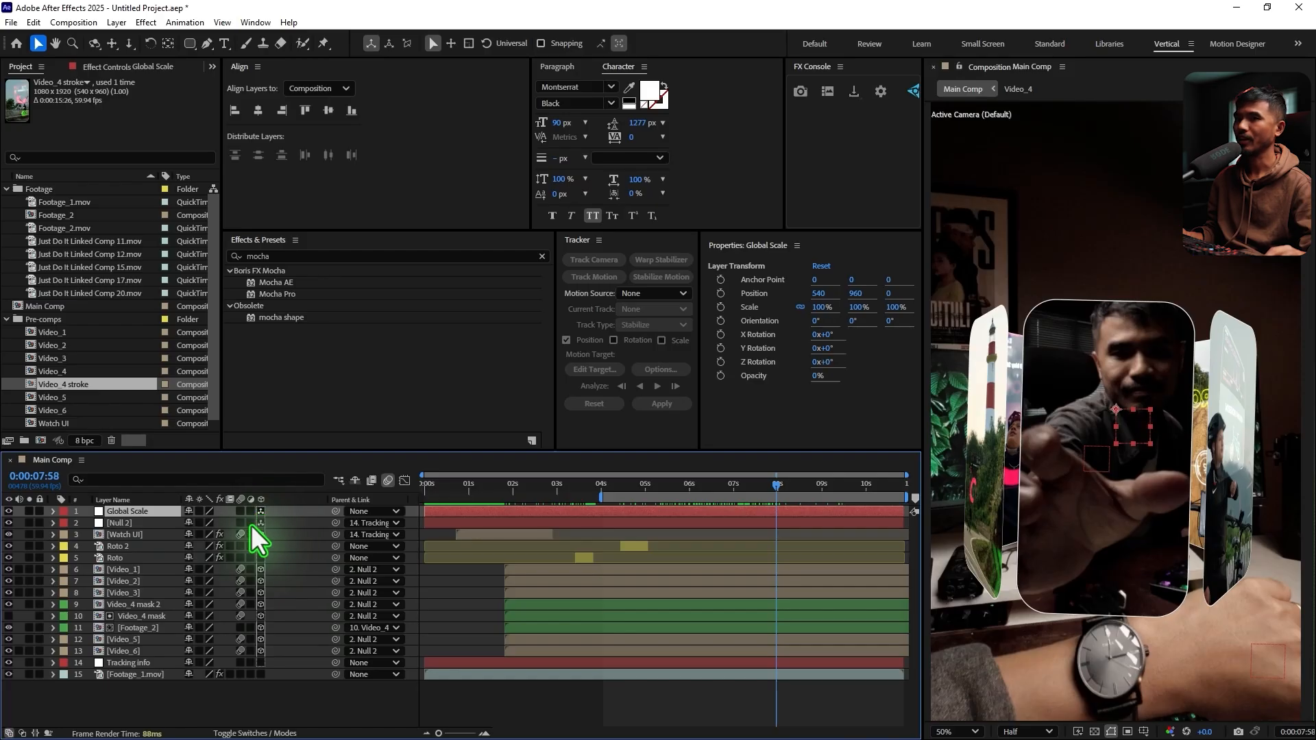
click(162, 676)
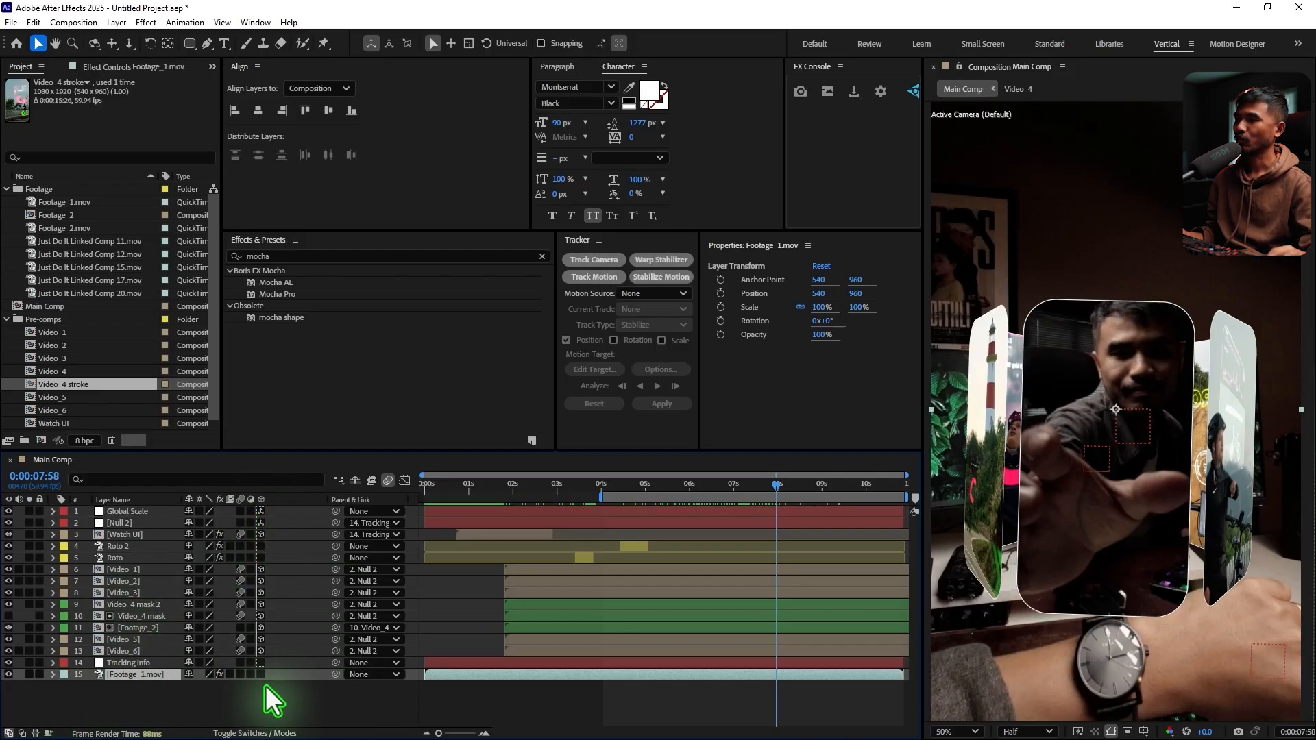
drag(336, 676, 232, 535)
Parent Null 2 to Global Scale, testing the Global Scale null's Scale property and undoing the test changes
click(146, 510)
key(s)
key(ctrl+z)
click(129, 535)
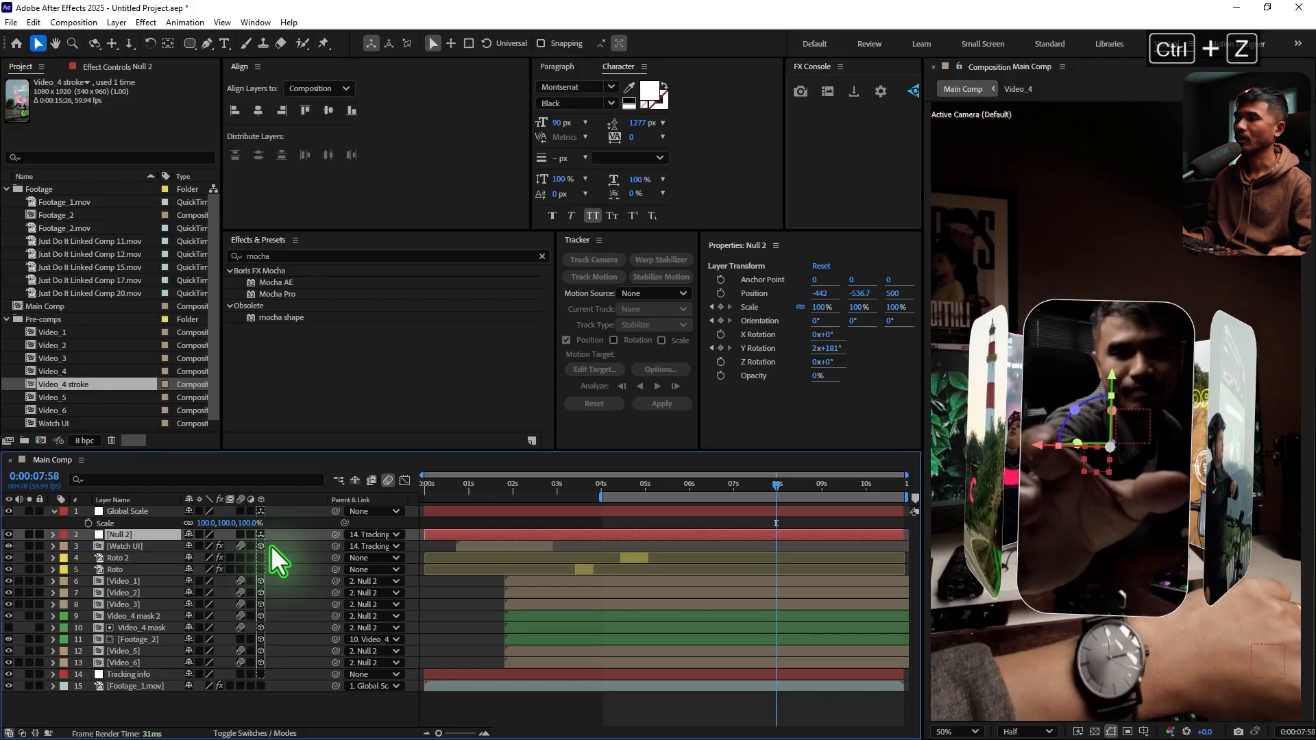
drag(335, 535, 212, 533)
key(ctrl+z)
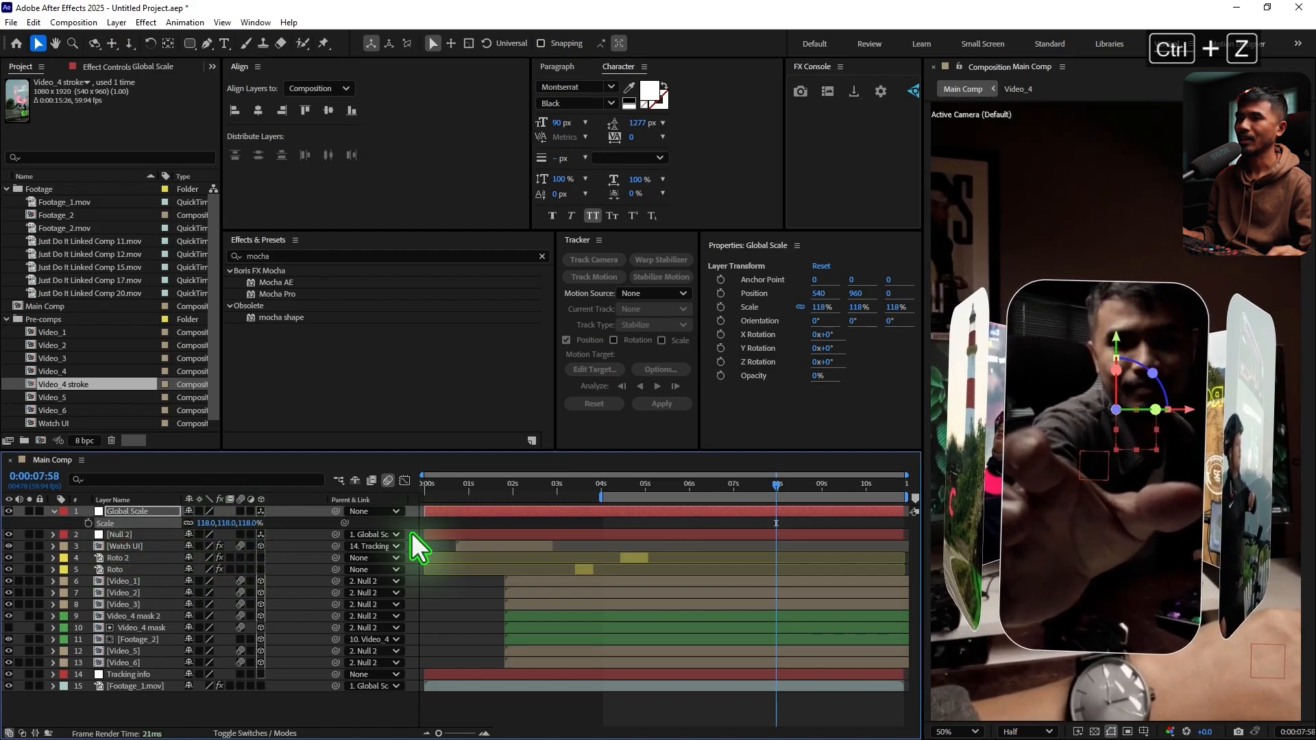
Keyframe the Global Scale null's Scale at 100% at 0:00:08:50 and 175% at 0:00:09:49
click(714, 487)
drag(716, 487, 757, 504)
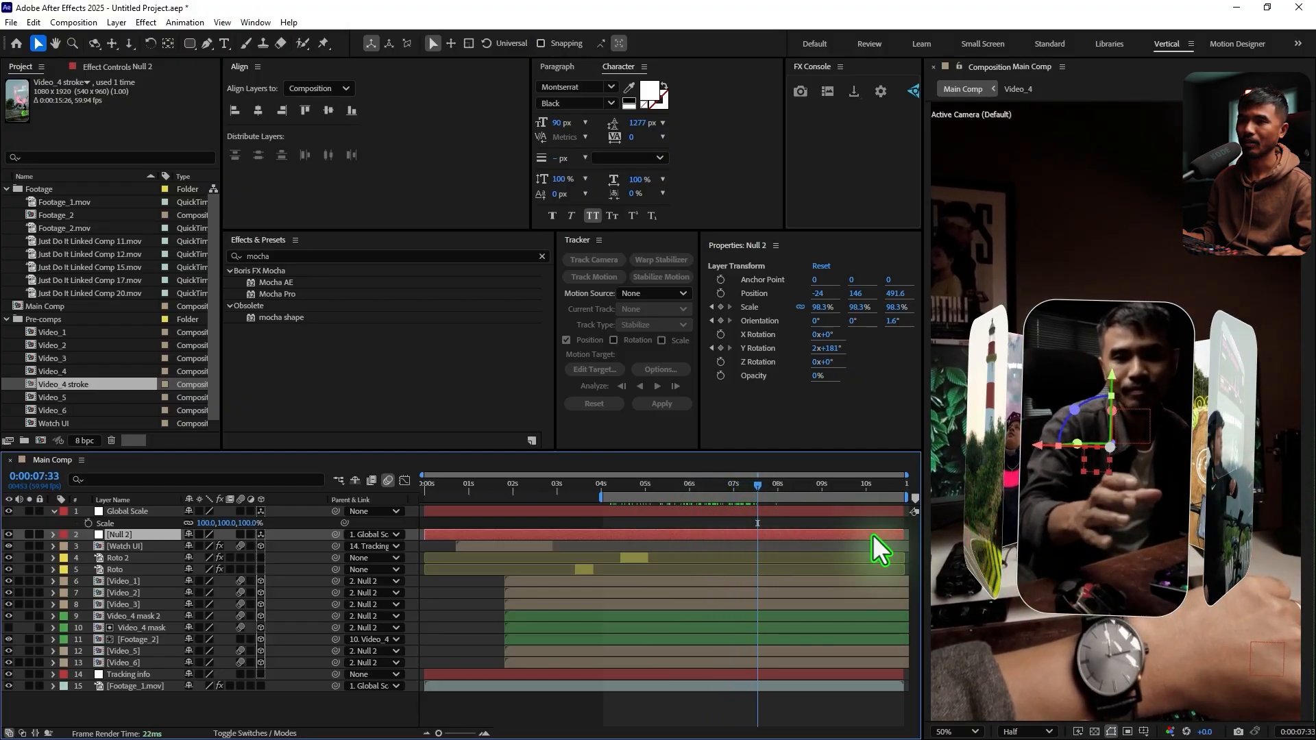
click(762, 487)
drag(763, 487, 814, 479)
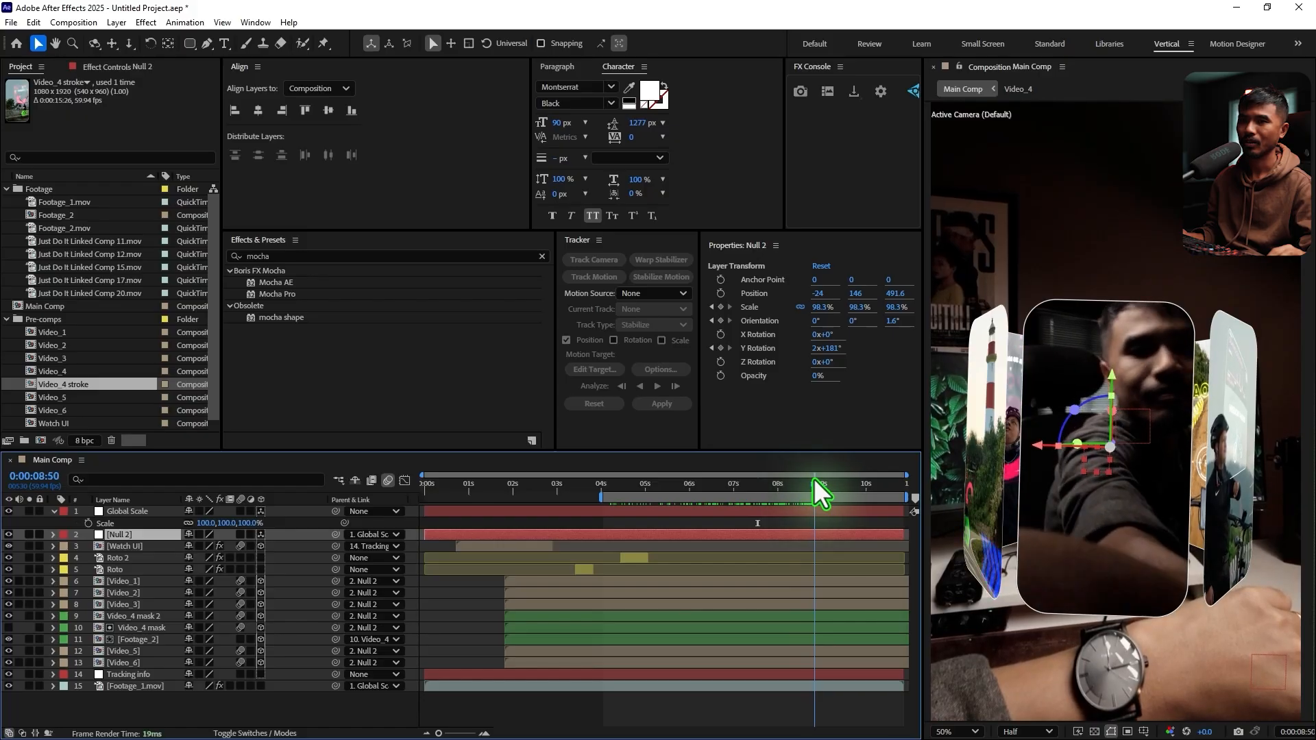
click(137, 511)
click(81, 524)
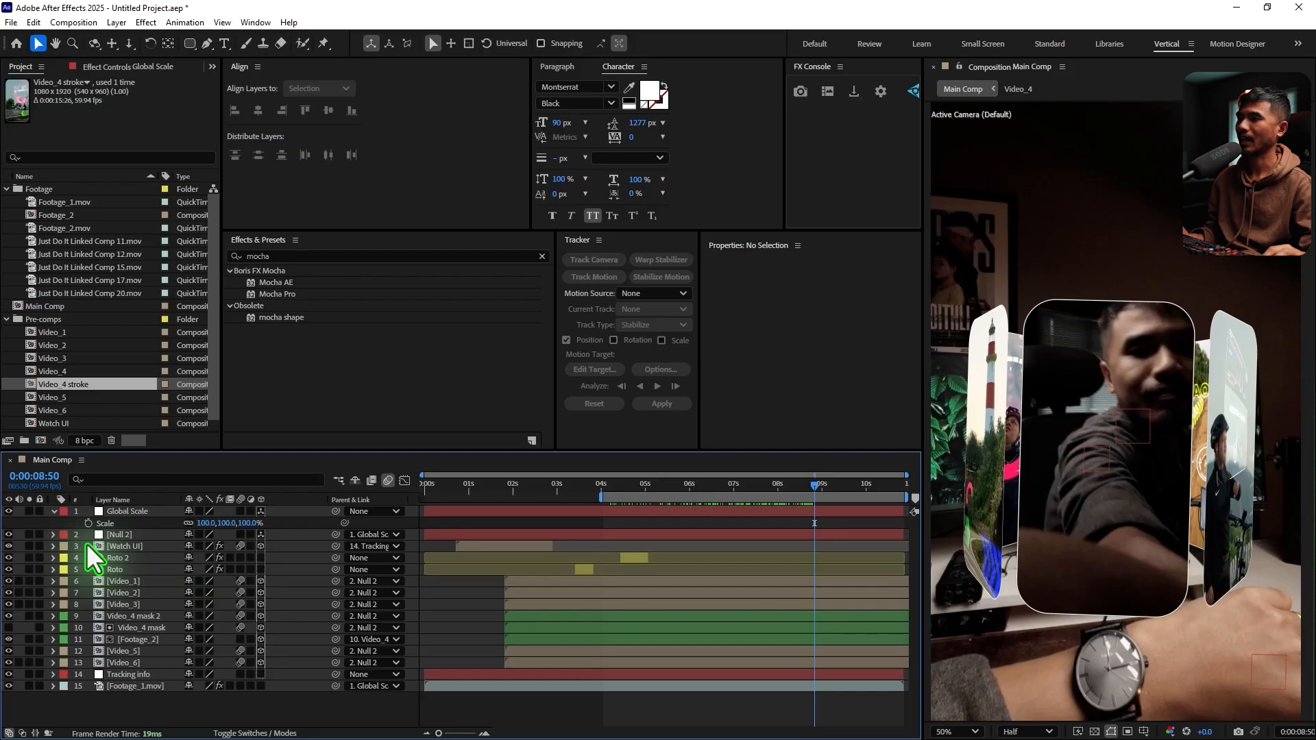
click(139, 513)
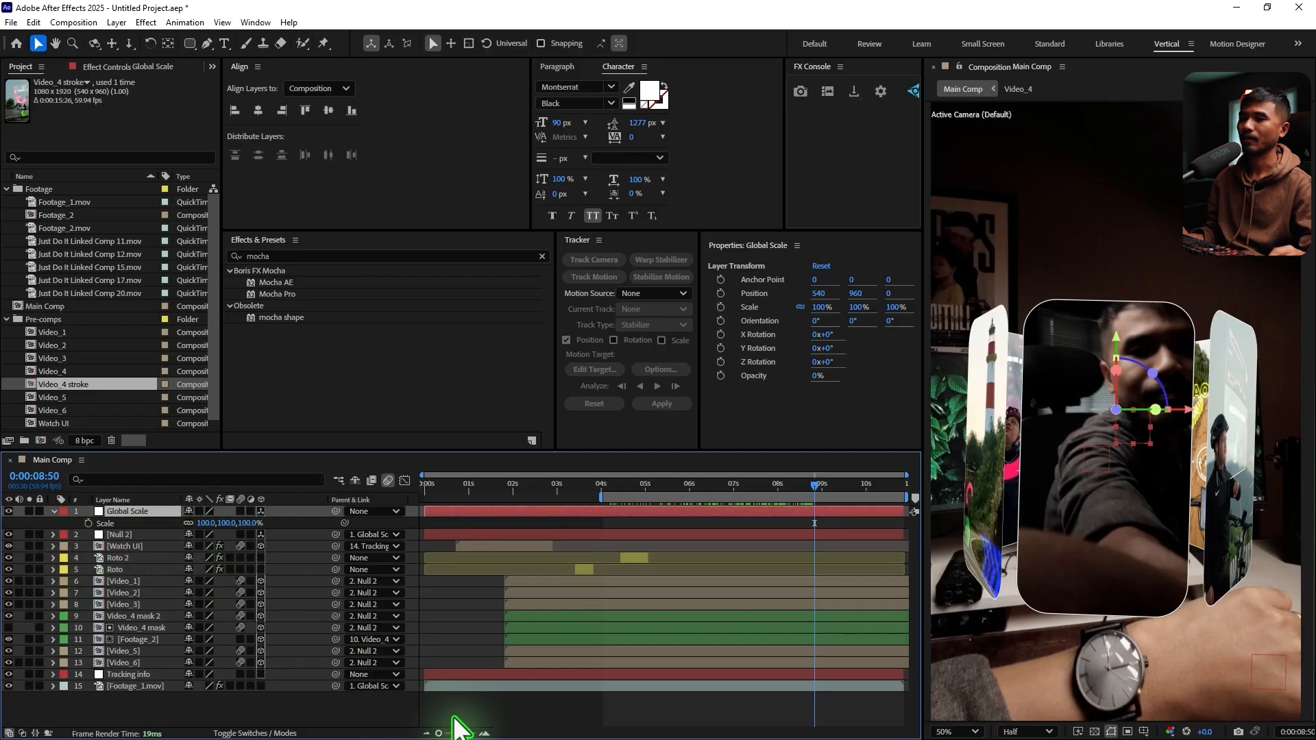
click(88, 523)
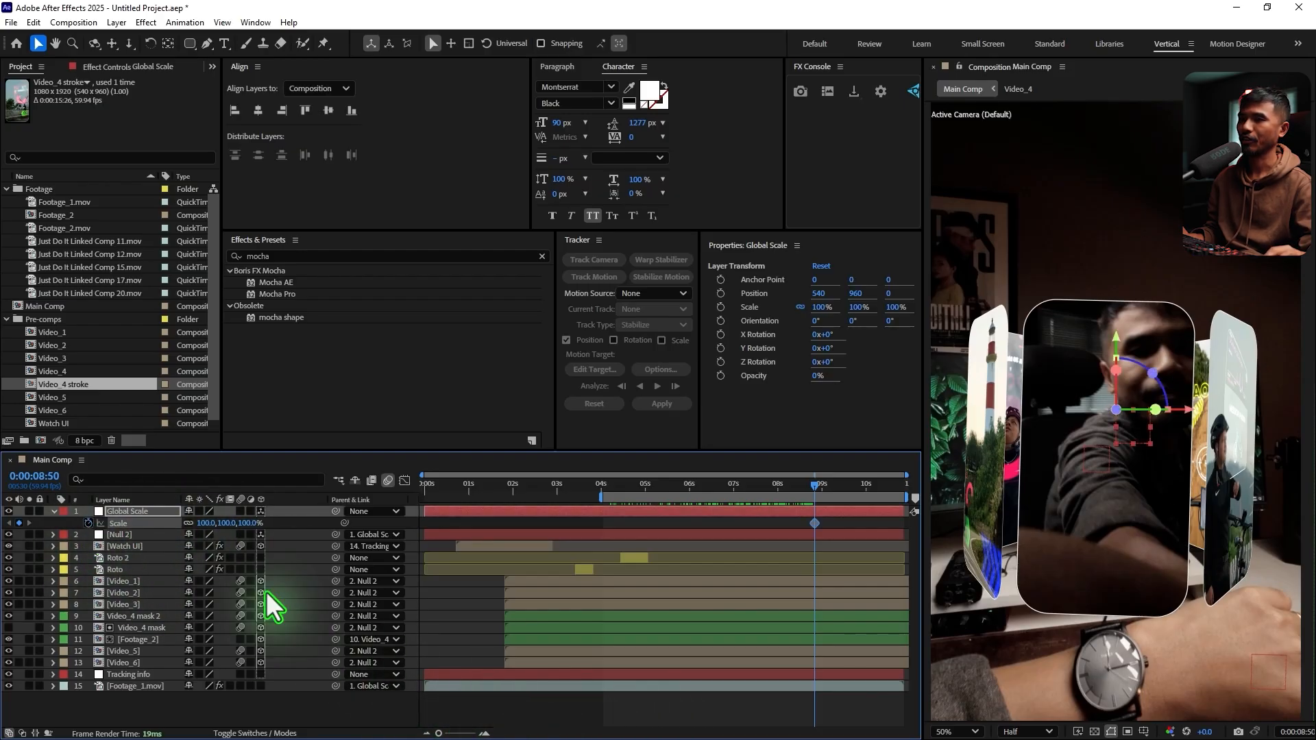
drag(817, 490, 866, 519)
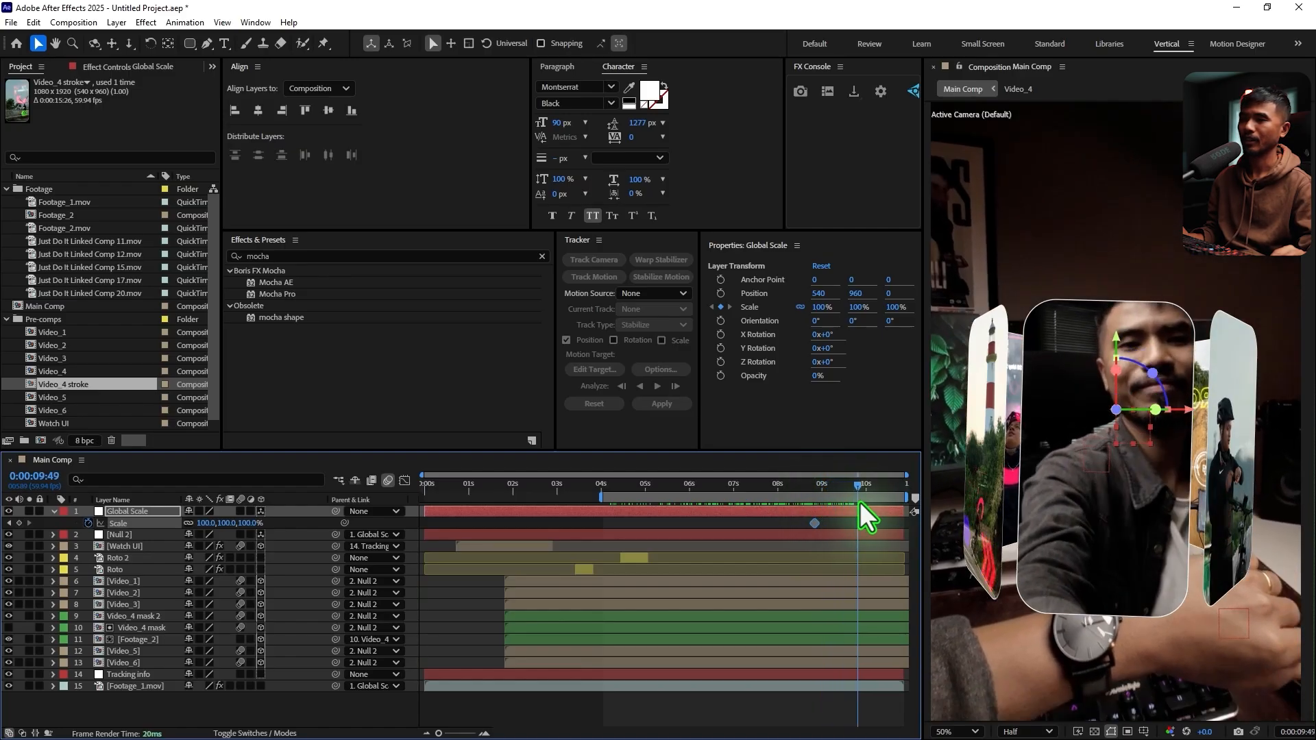
drag(209, 524, 286, 526)
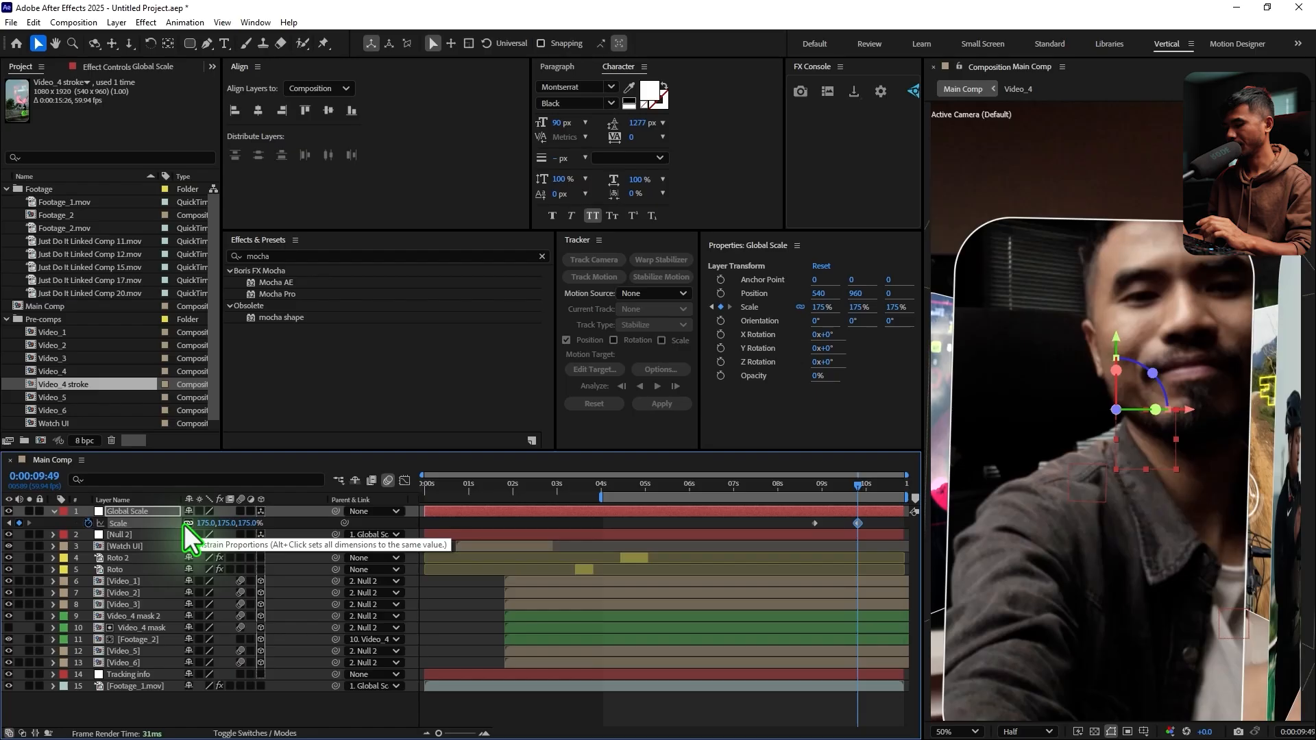
Reveal Position alongside Scale on Global Scale and add a Position keyframe at 0:00:08:50
key(shift+p)
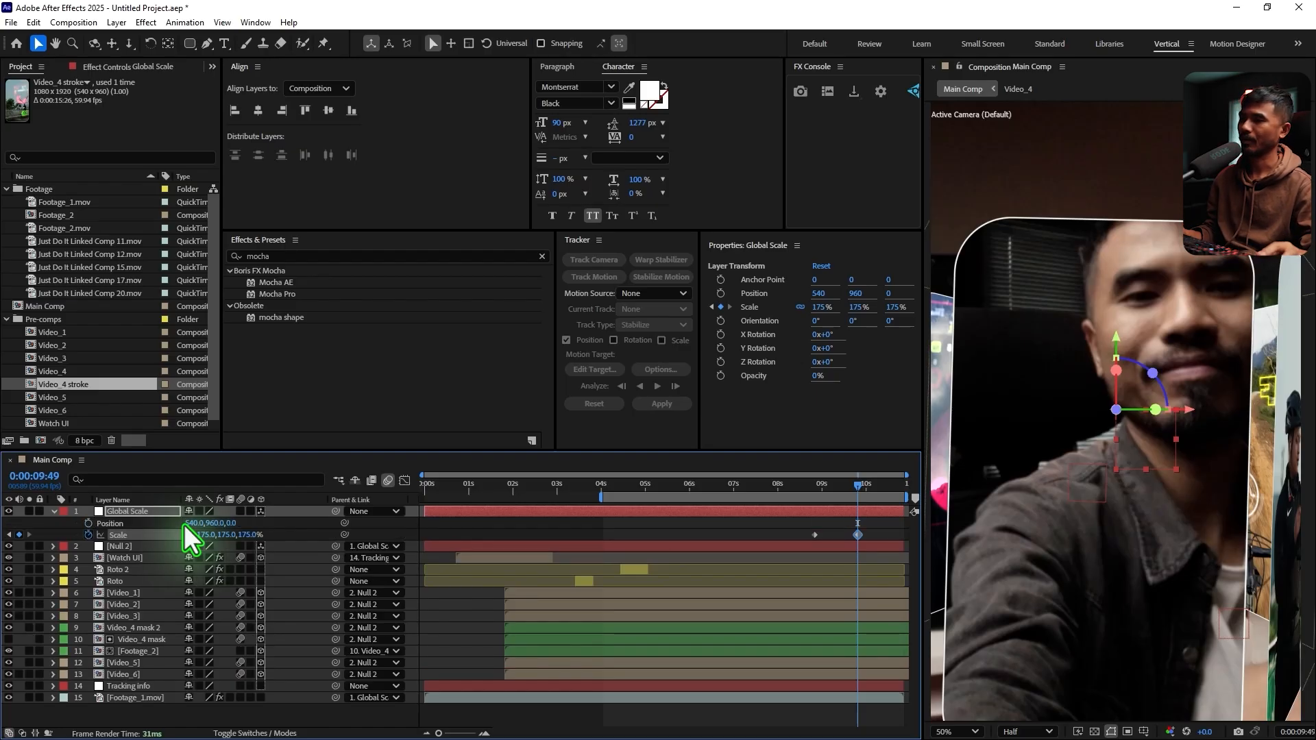
key(j)
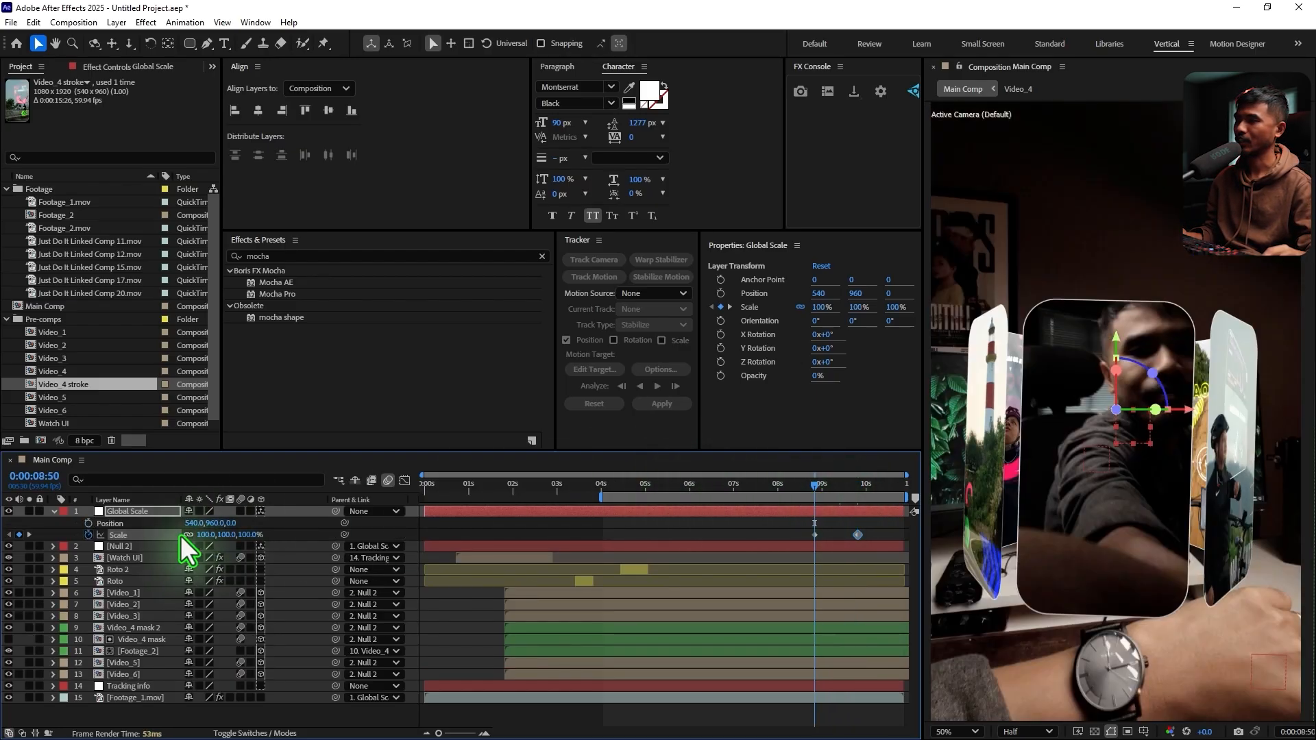
click(88, 523)
At 0:00:09:49, set Global Scale's Scale to 234% and its Position to 588, 629, 0
click(833, 484)
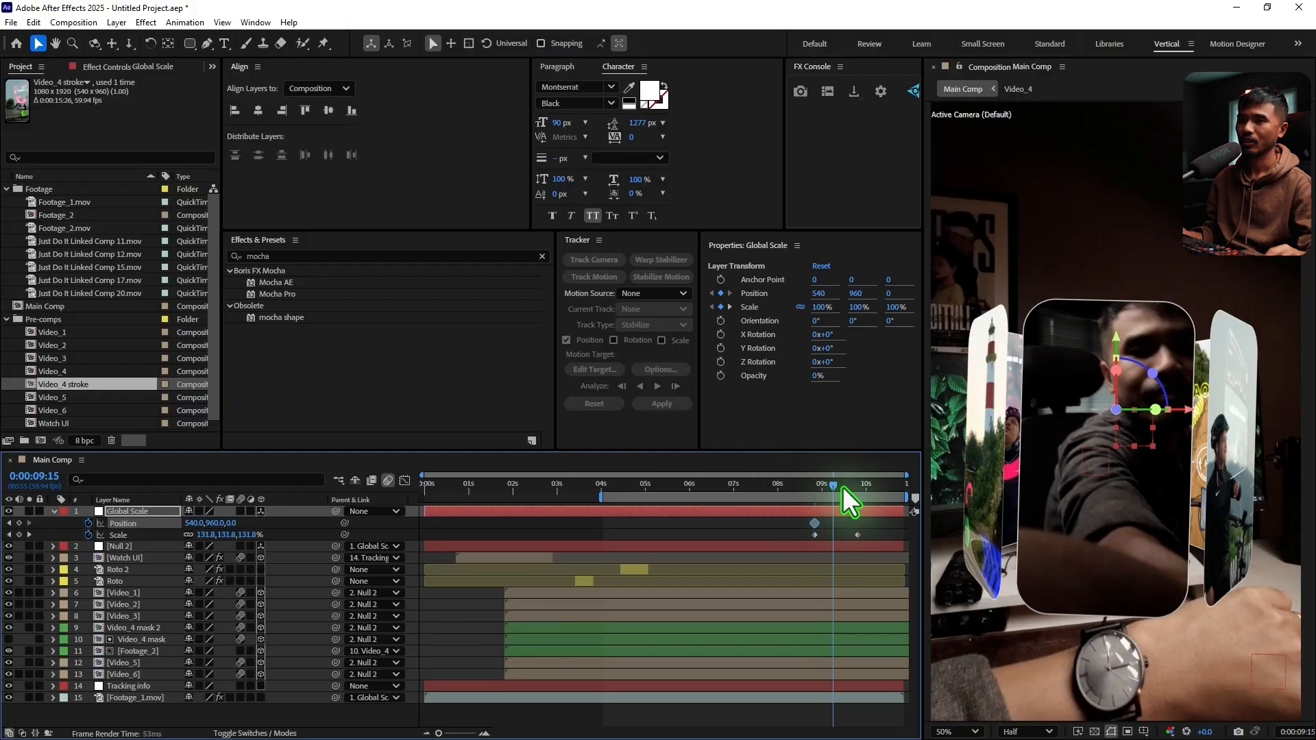
key(k)
key(comma)
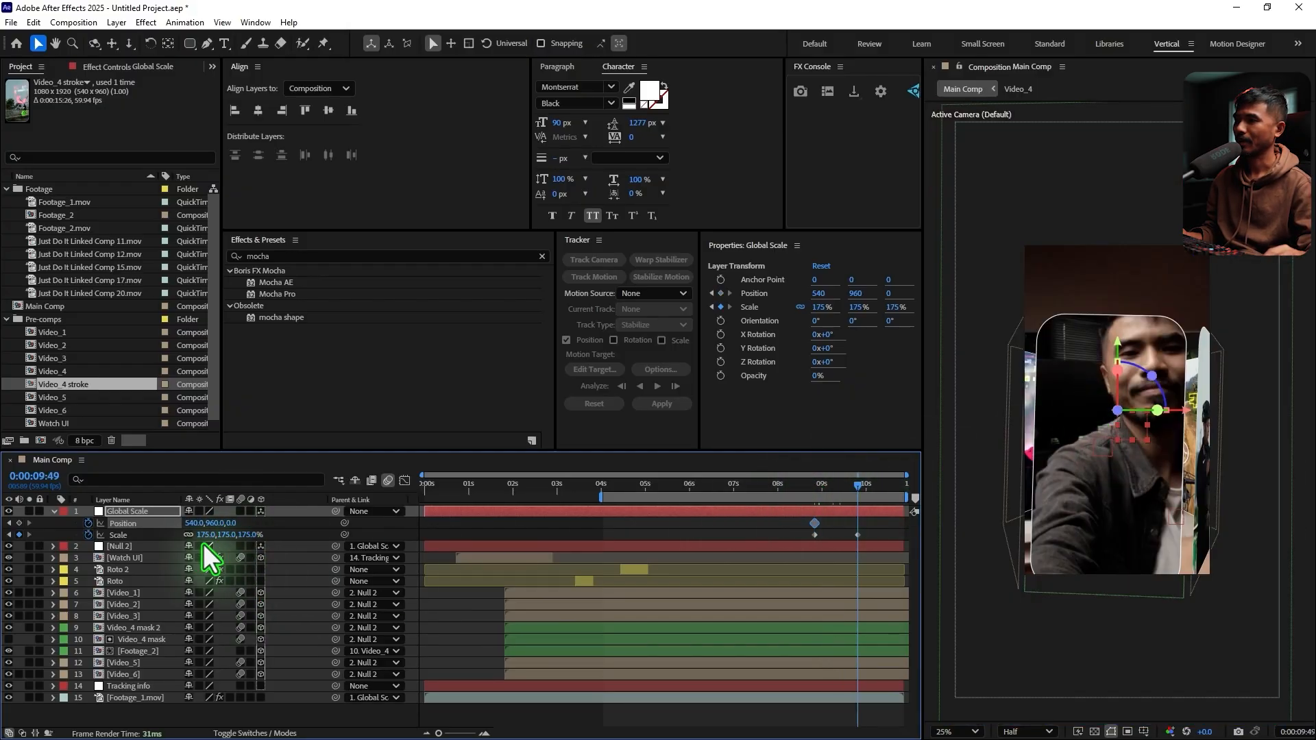
mouse_move(205, 536)
mouse_down()
mouse_move(262, 538)
mouse_move(158, 527)
mouse_move(165, 541)
mouse_move(201, 538)
mouse_move(191, 520)
mouse_move(223, 538)
mouse_move(306, 523)
mouse_move(237, 537)
mouse_move(191, 523)
mouse_up()
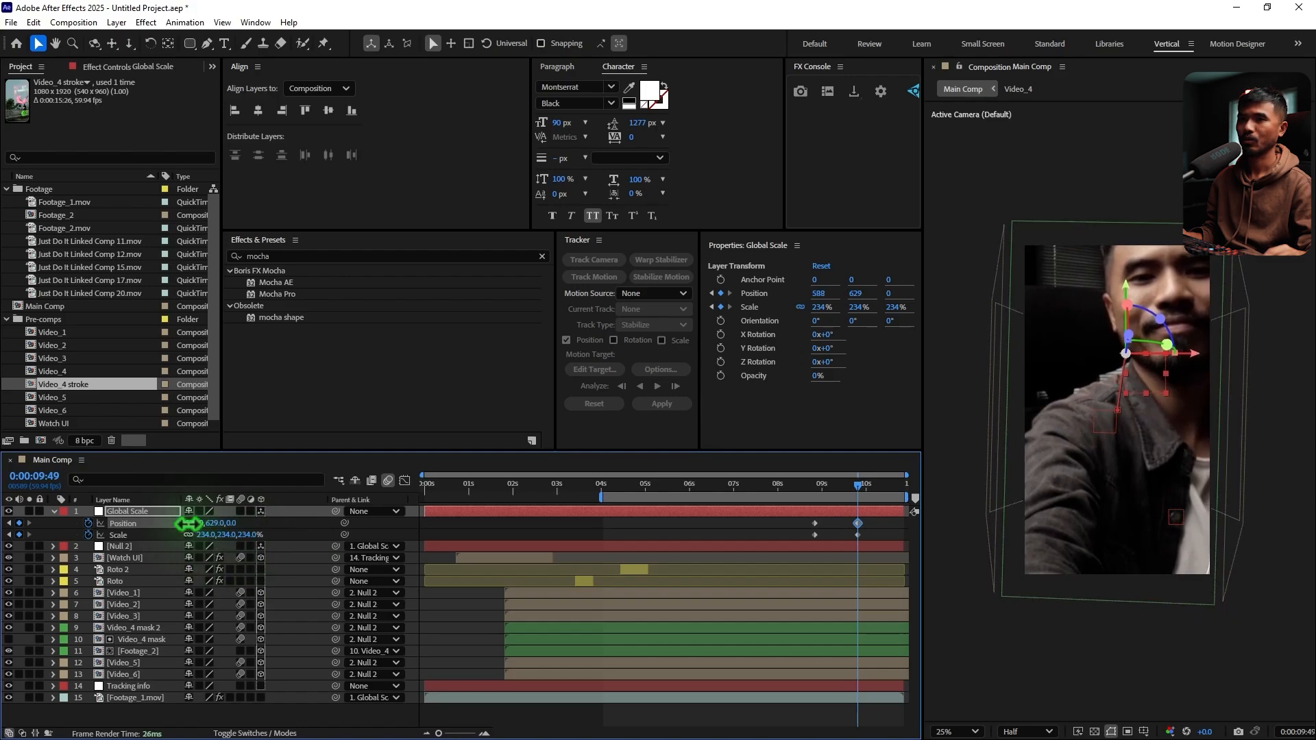
Review the start of the zoom around 0:00:08:50 and toggle Footage_2 off and on to inspect the panels behind it
drag(816, 484, 816, 516)
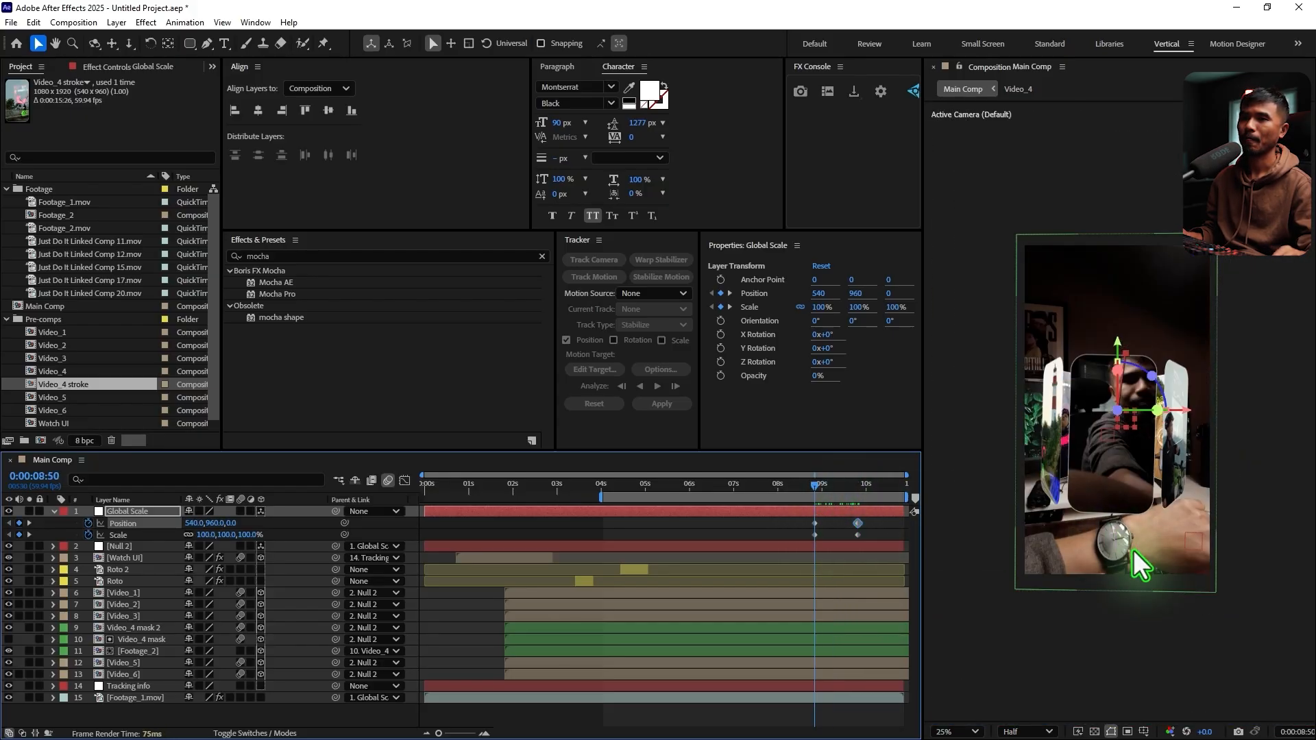
scroll(1133, 550, up, 2)
click(820, 483)
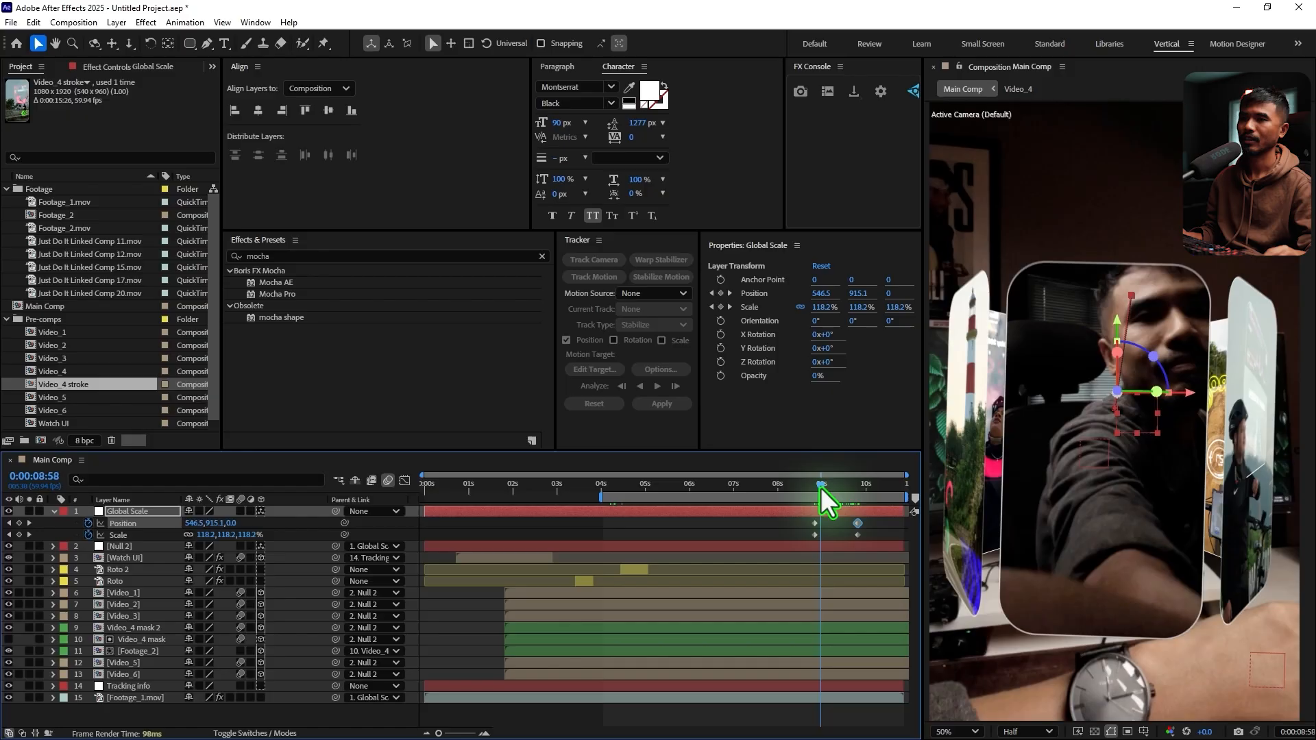
mouse_move(823, 488)
mouse_down()
mouse_move(837, 488)
mouse_move(809, 486)
mouse_up()
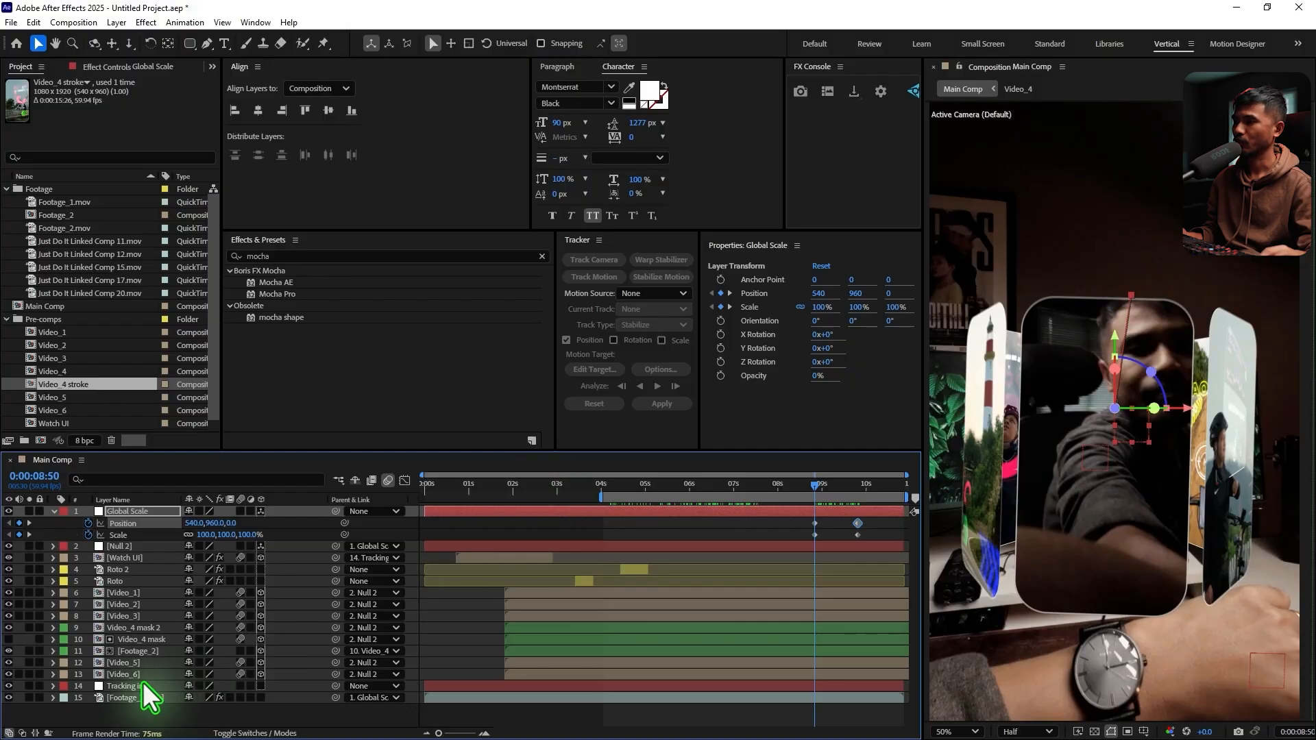
click(147, 651)
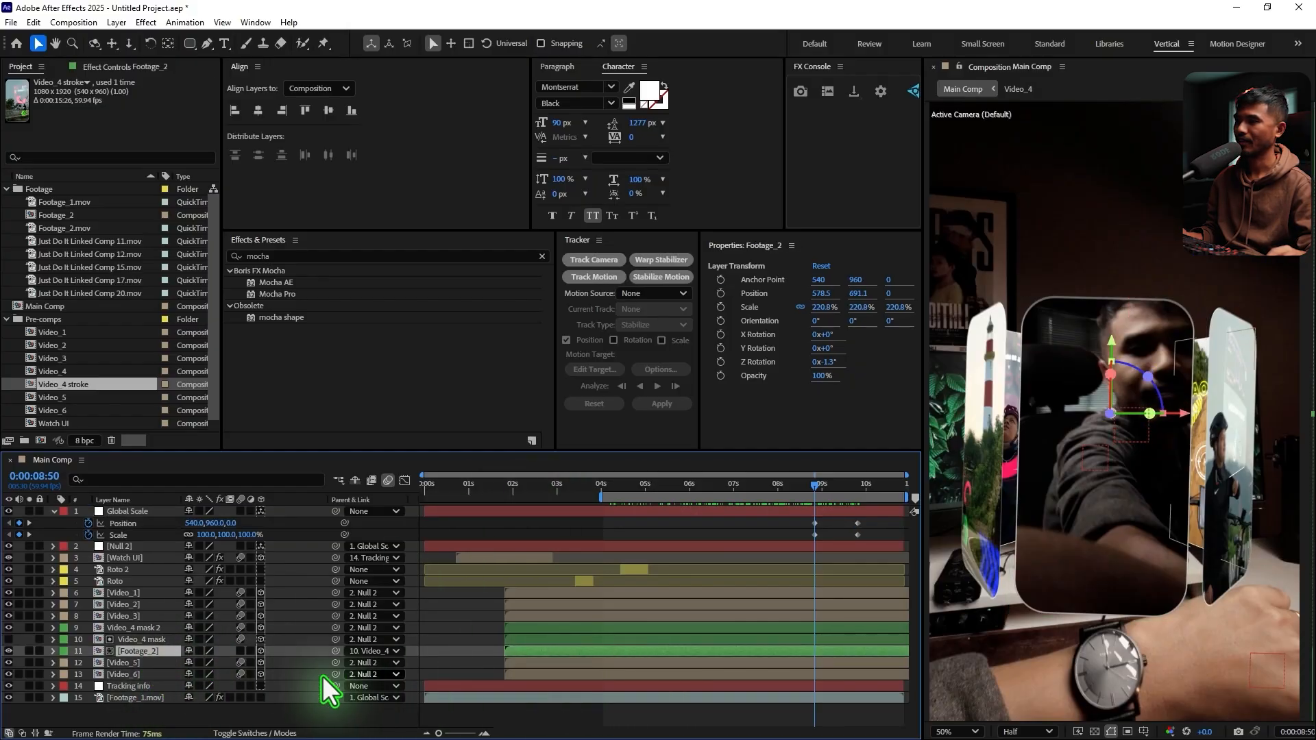
click(8, 651)
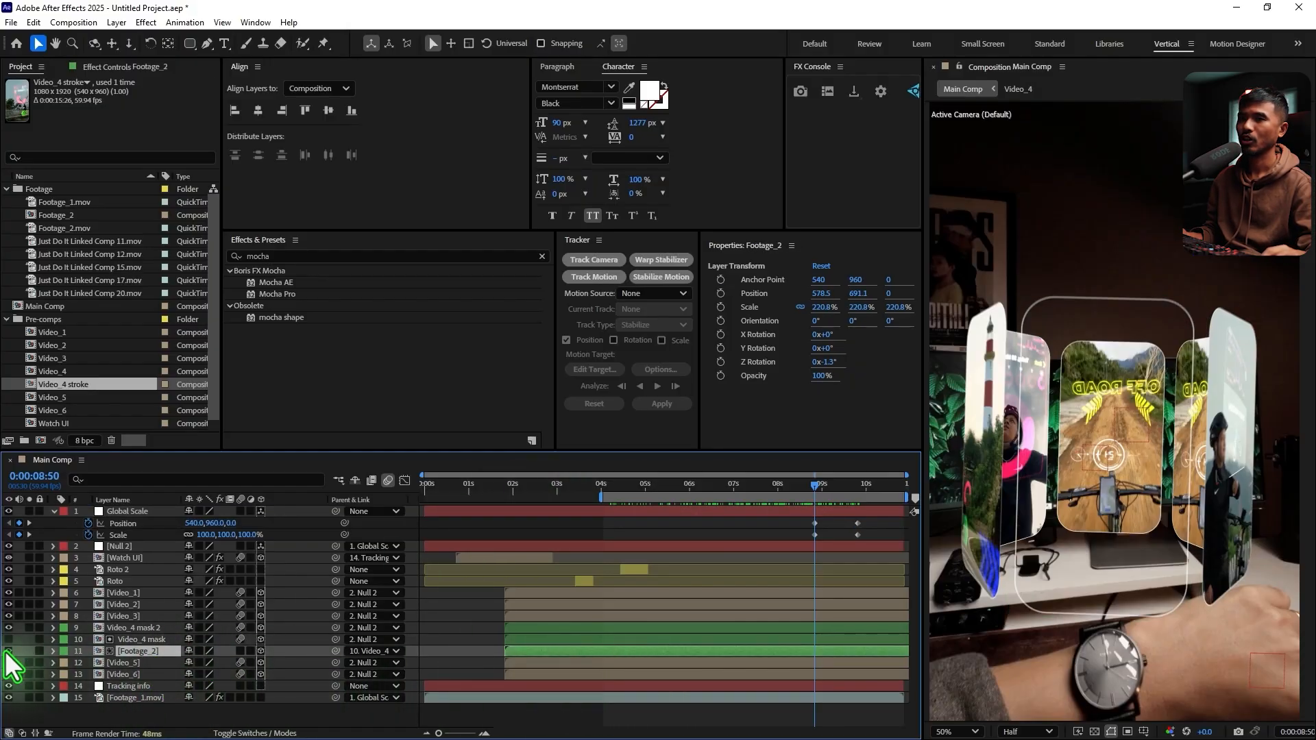
click(8, 651)
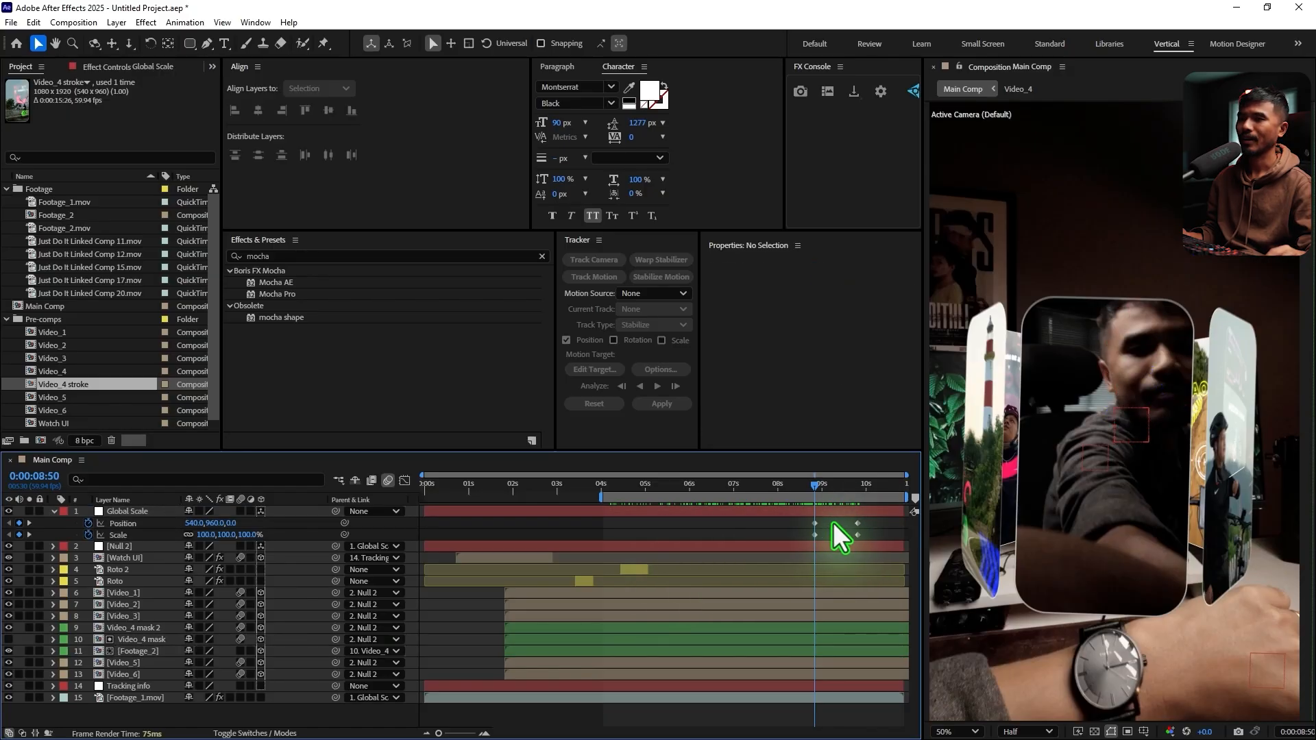
Split the Footage_2 layer at 0:00:08:50 and set the parent of its second part to None
drag(833, 522, 799, 542)
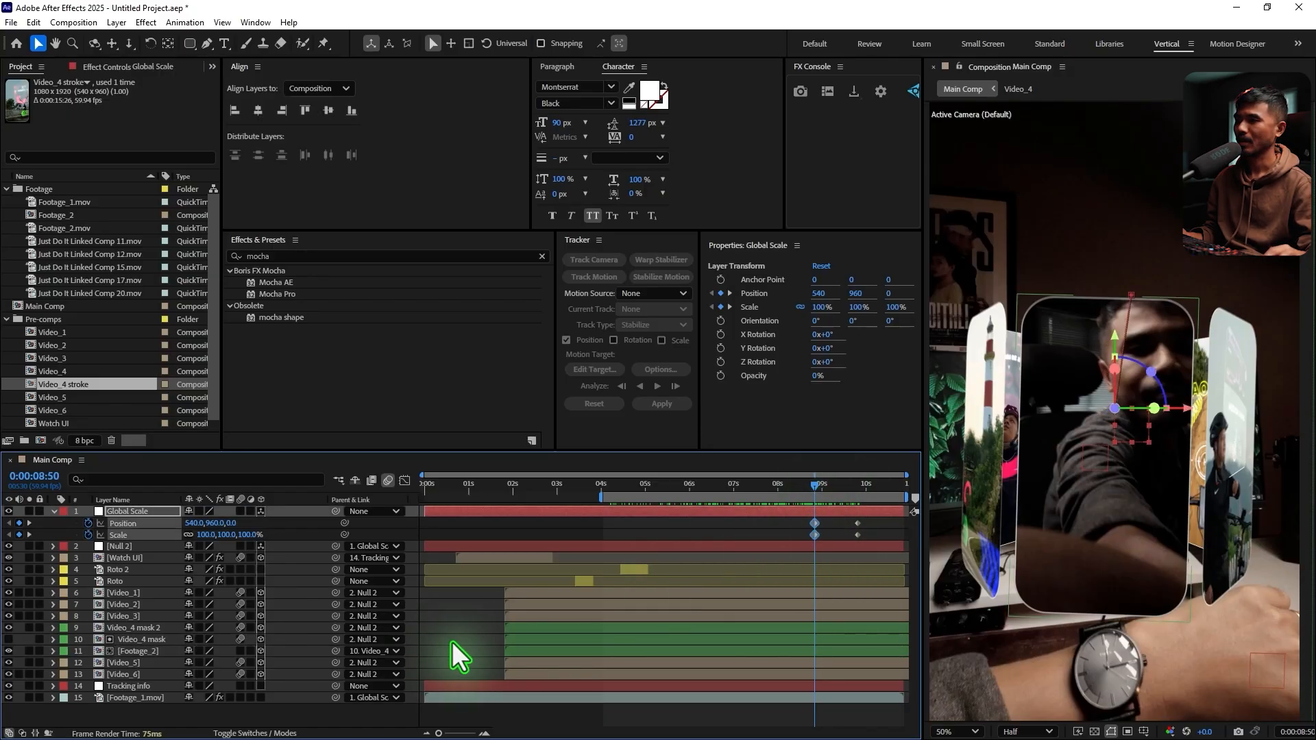
click(159, 653)
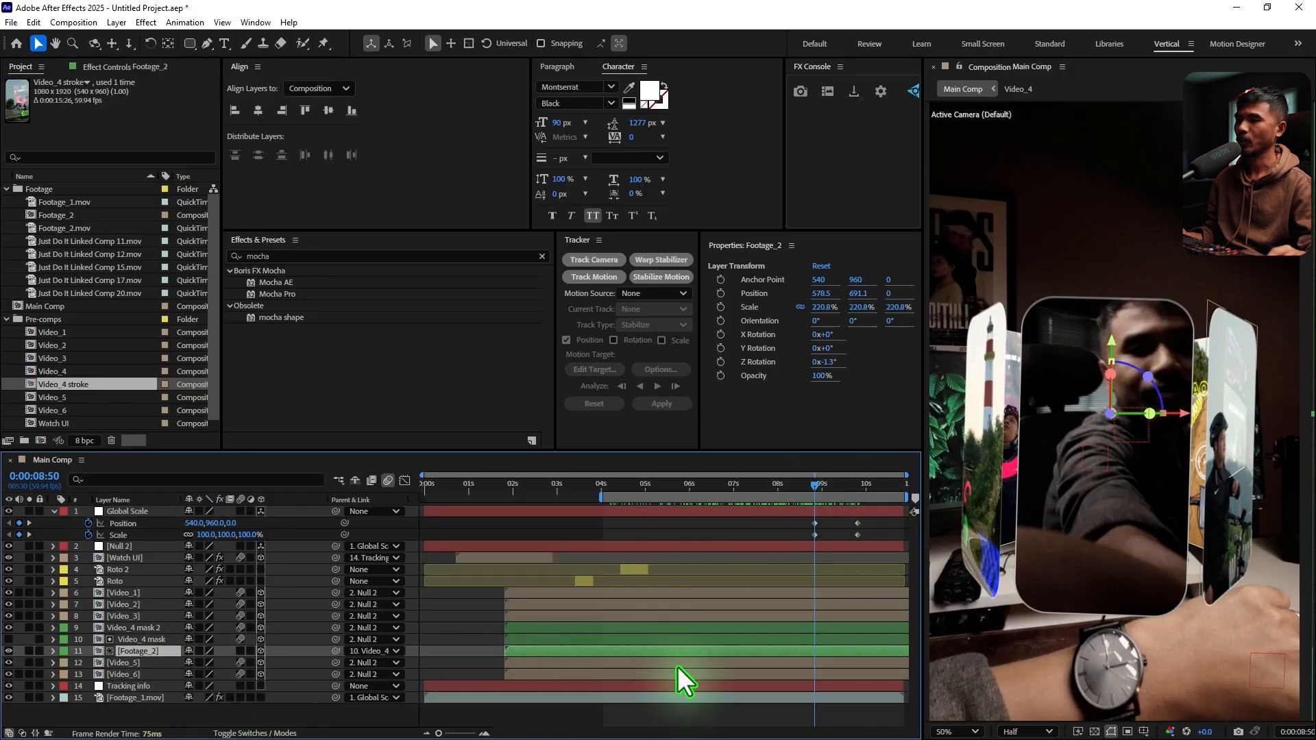
key(ctrl+shift+d)
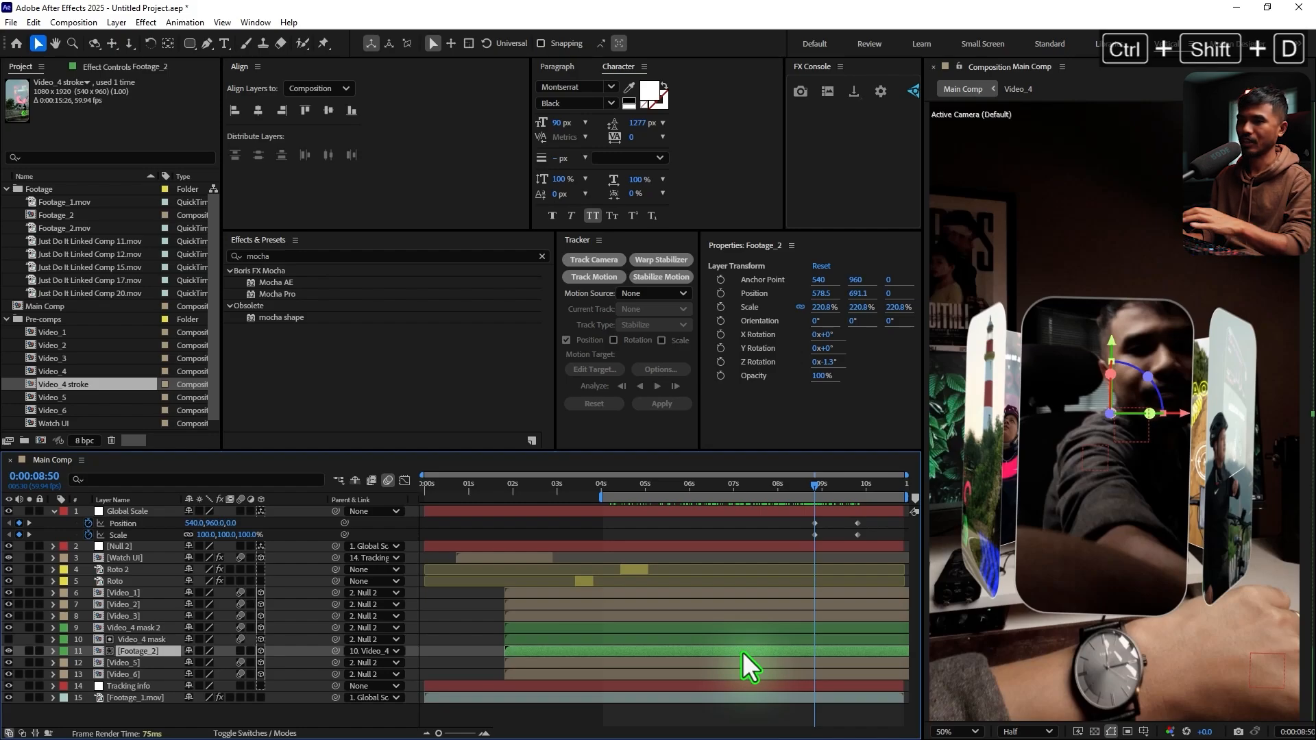
click(366, 653)
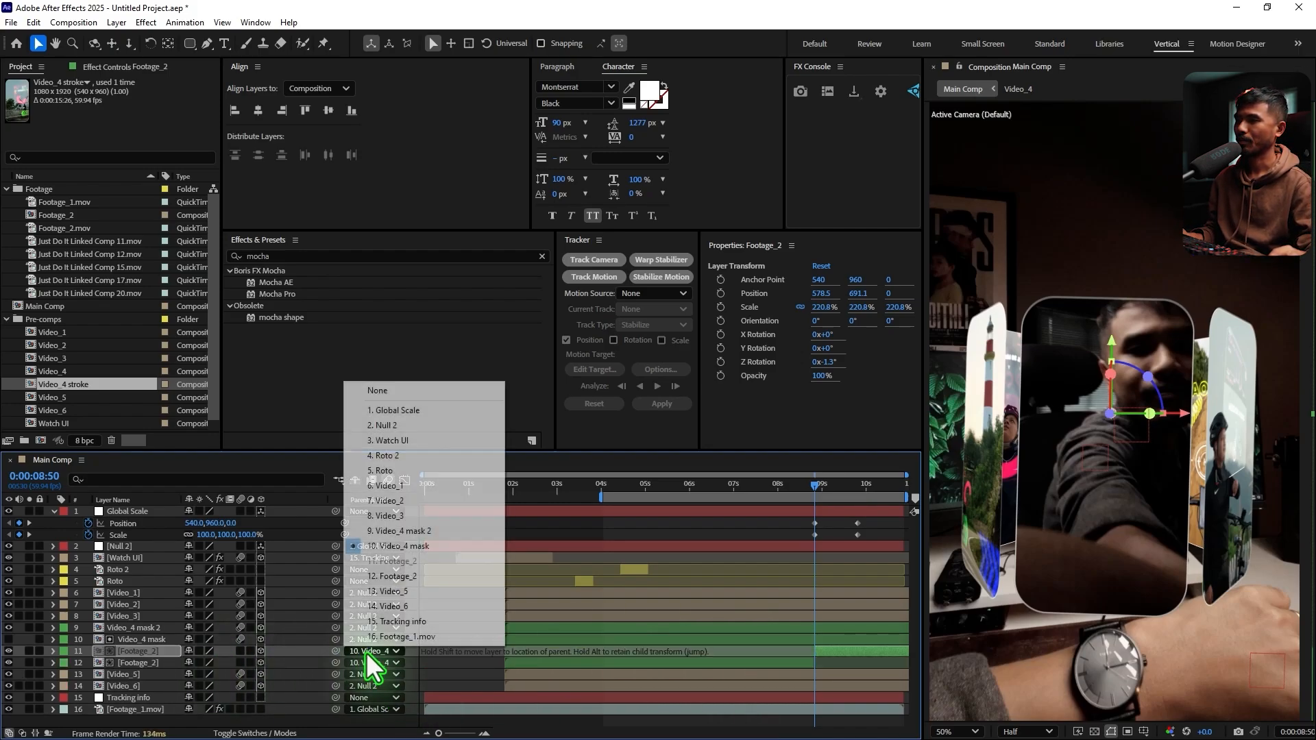
click(430, 392)
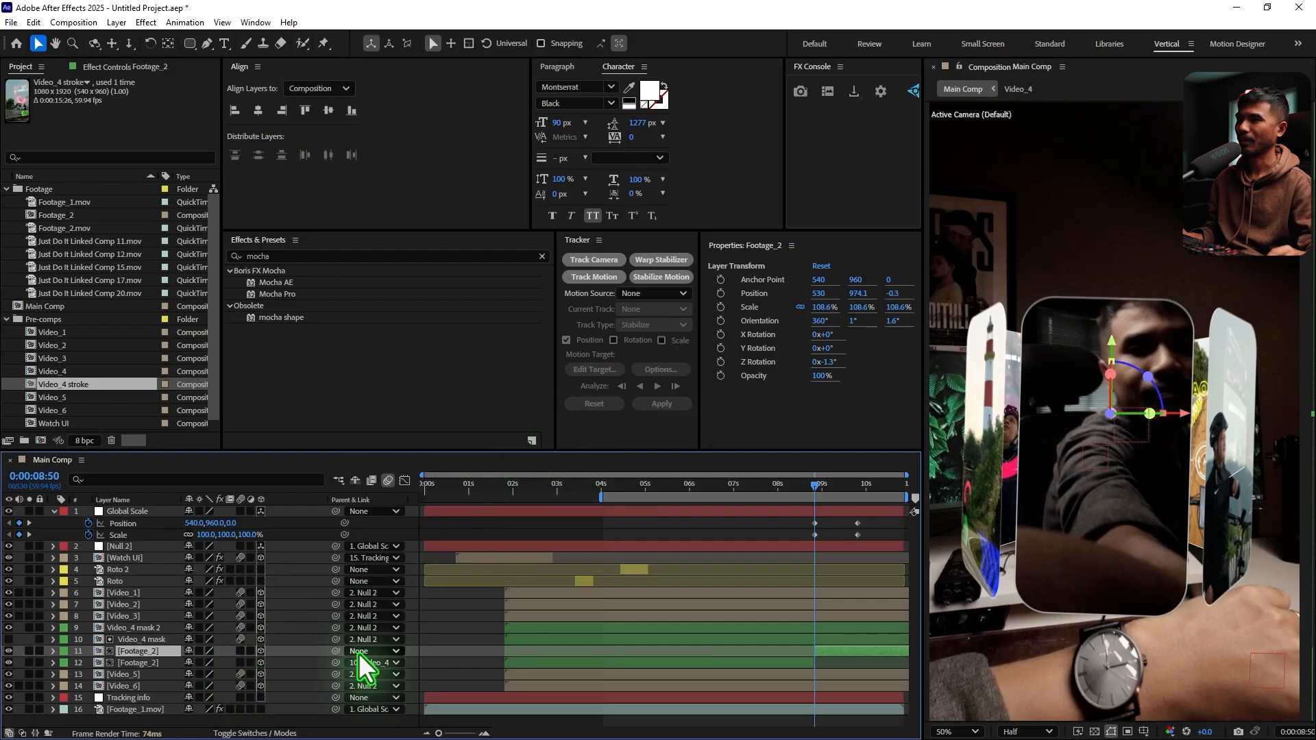
Check the zoom around 0:00:08:50, duplicate the unparented second part of Footage_2 and rename the copy Hand Roto
drag(784, 484, 915, 492)
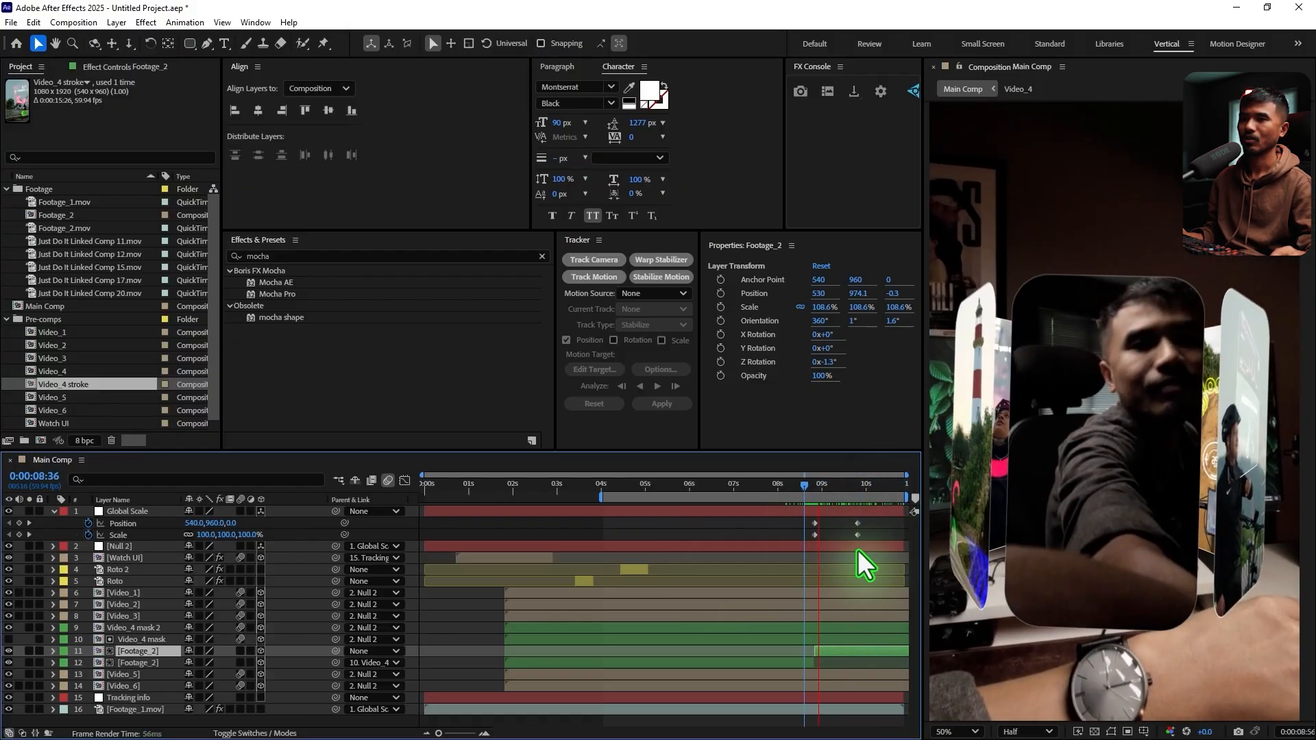
drag(834, 488, 817, 502)
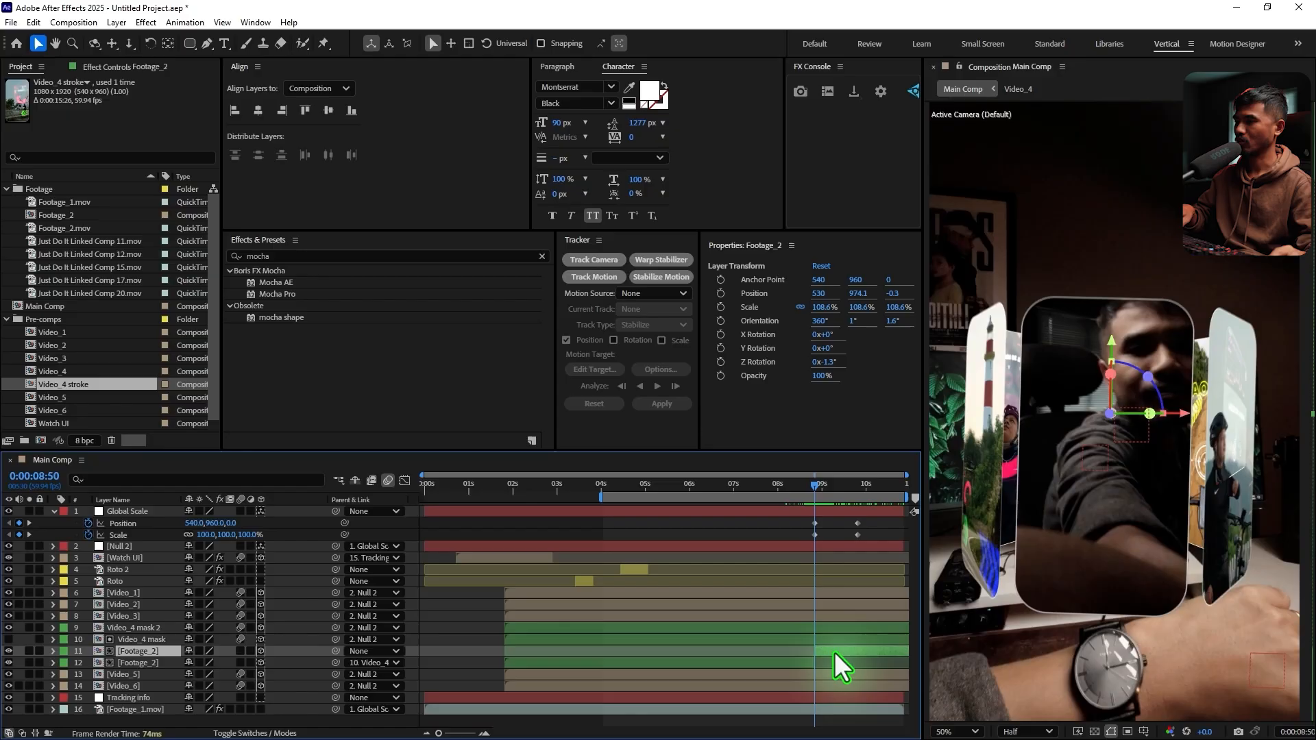
key(ctrl+d)
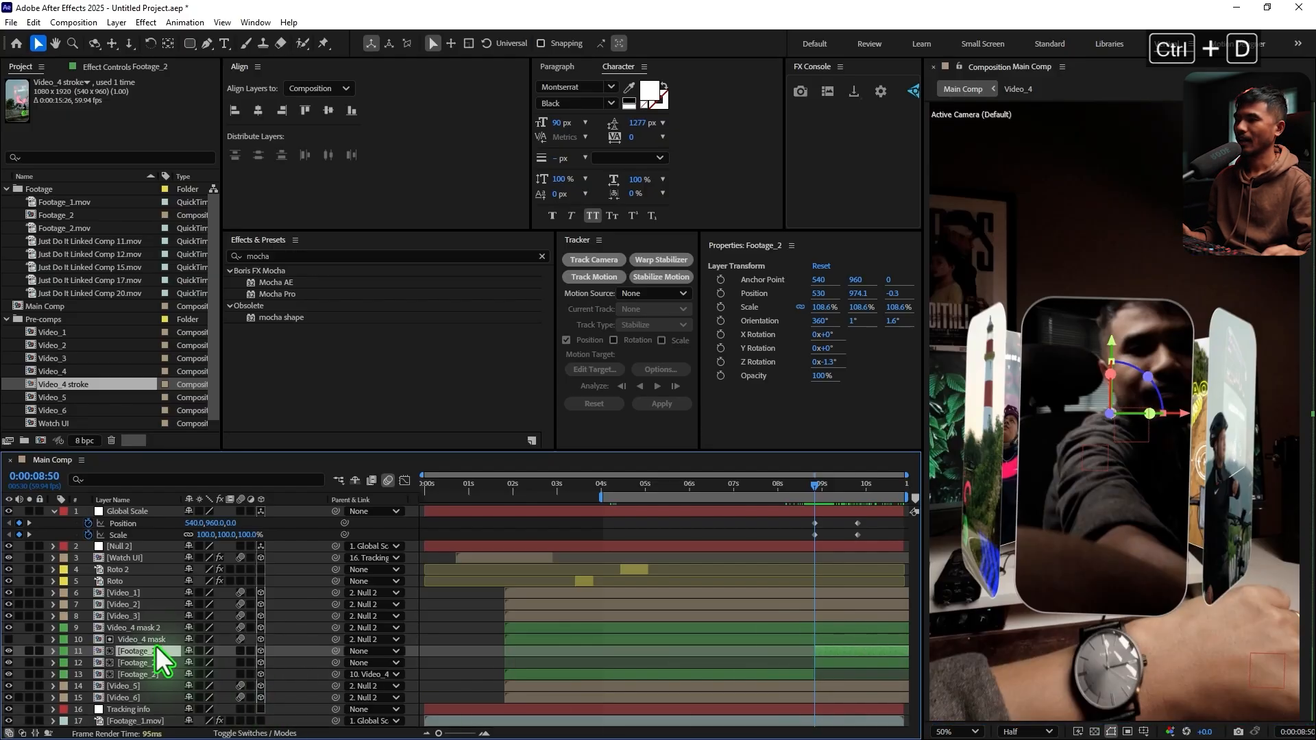
key(Return)
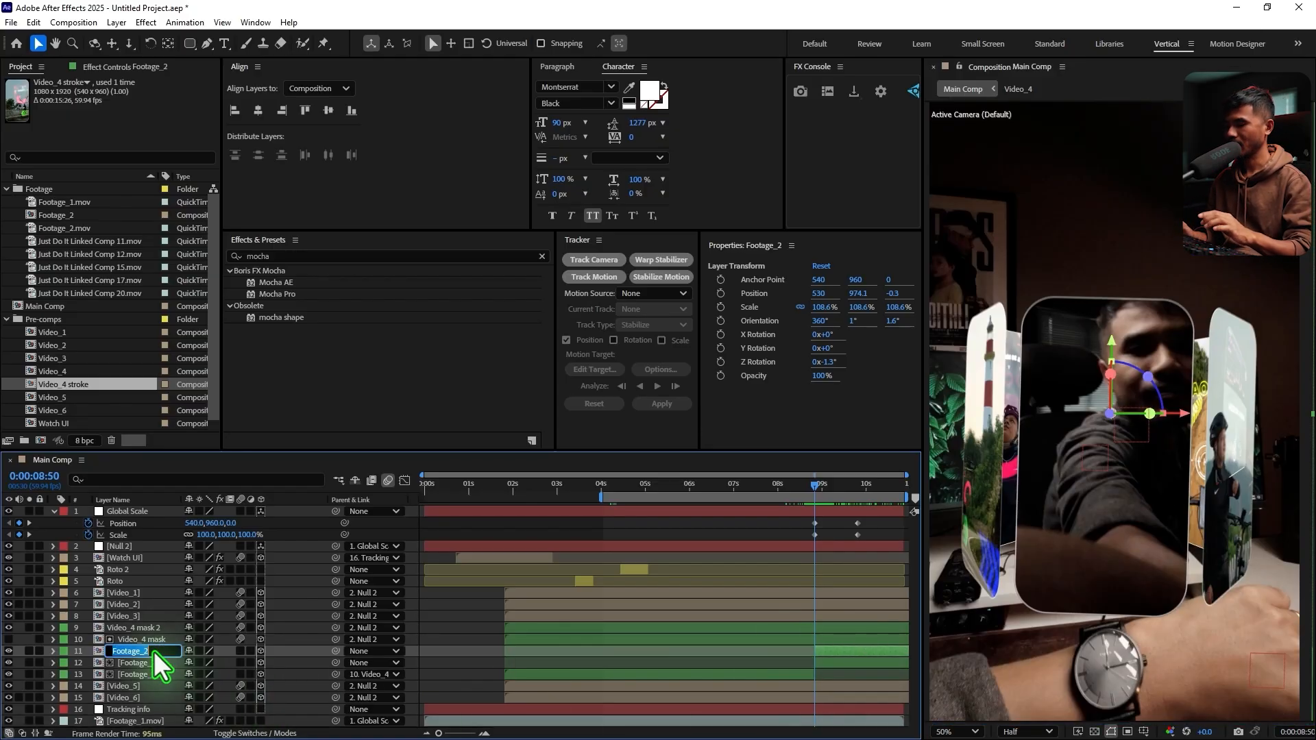
text(Hand Roto)
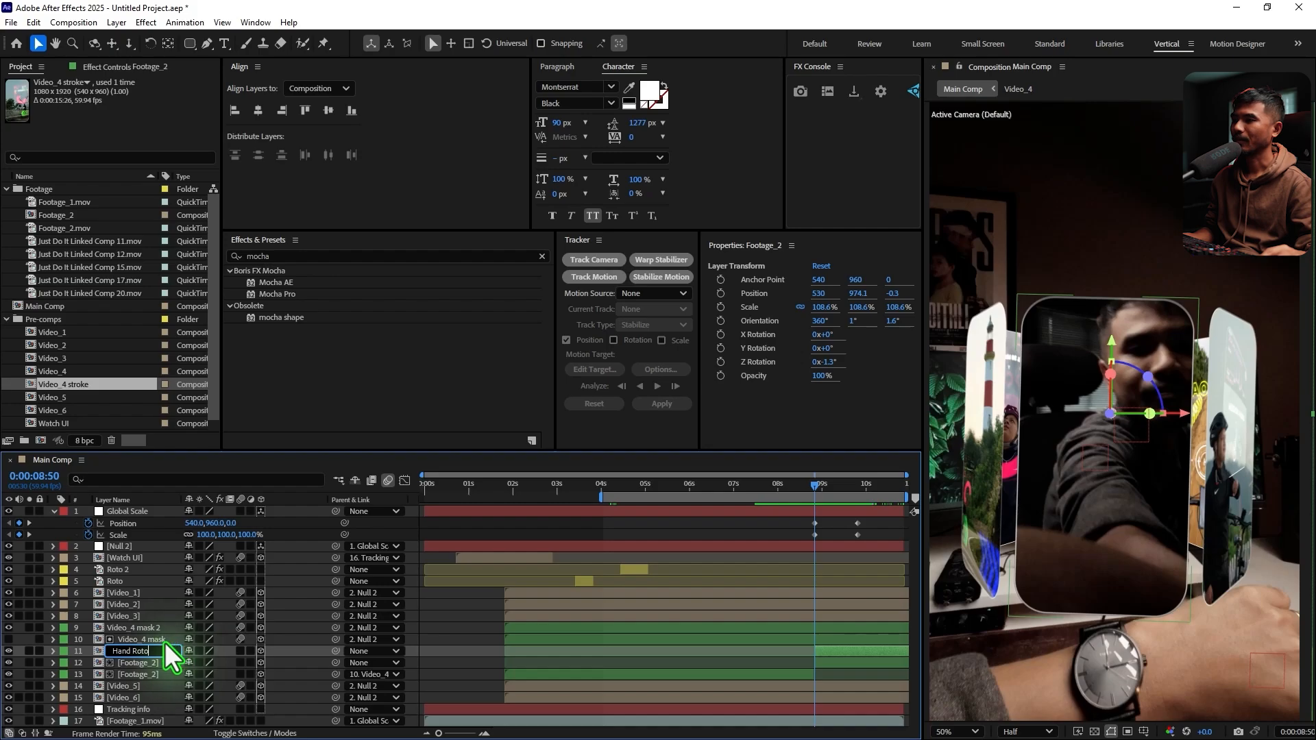
click(159, 638)
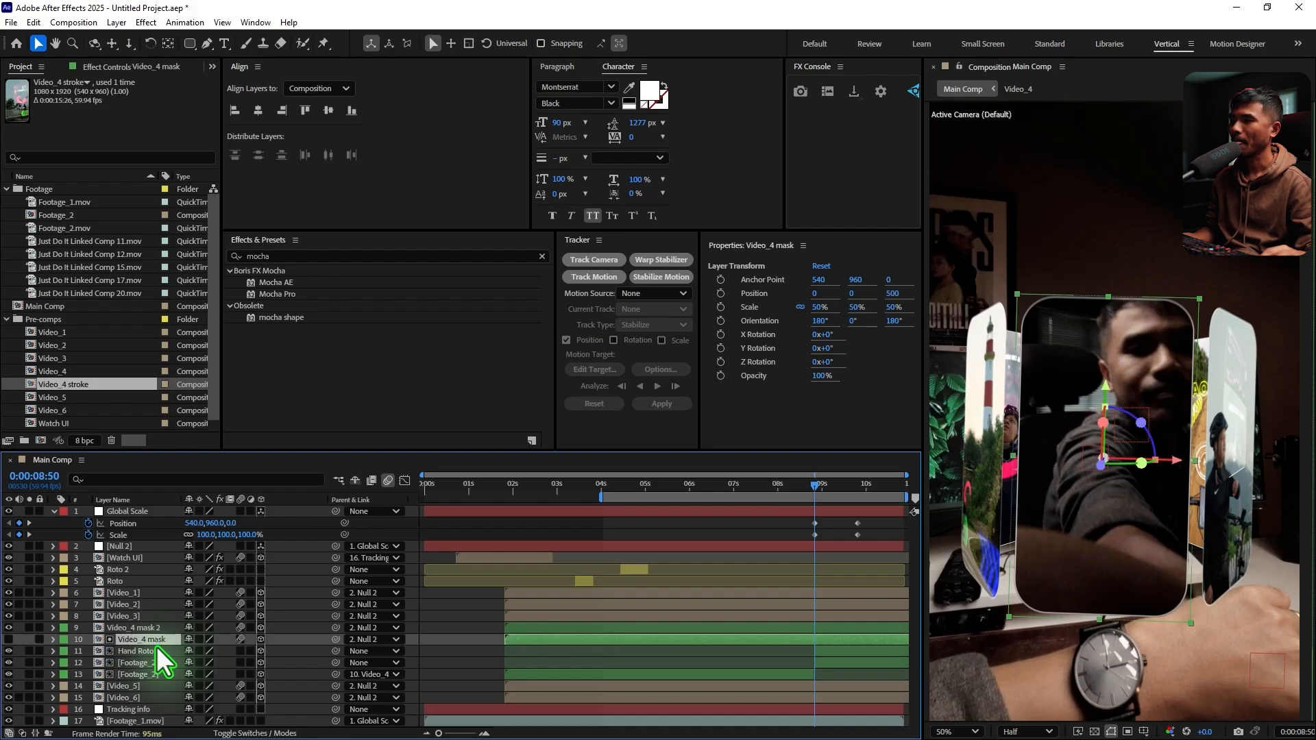
Change the label color of the Hand Roto layer to Yellow
click(157, 647)
click(64, 649)
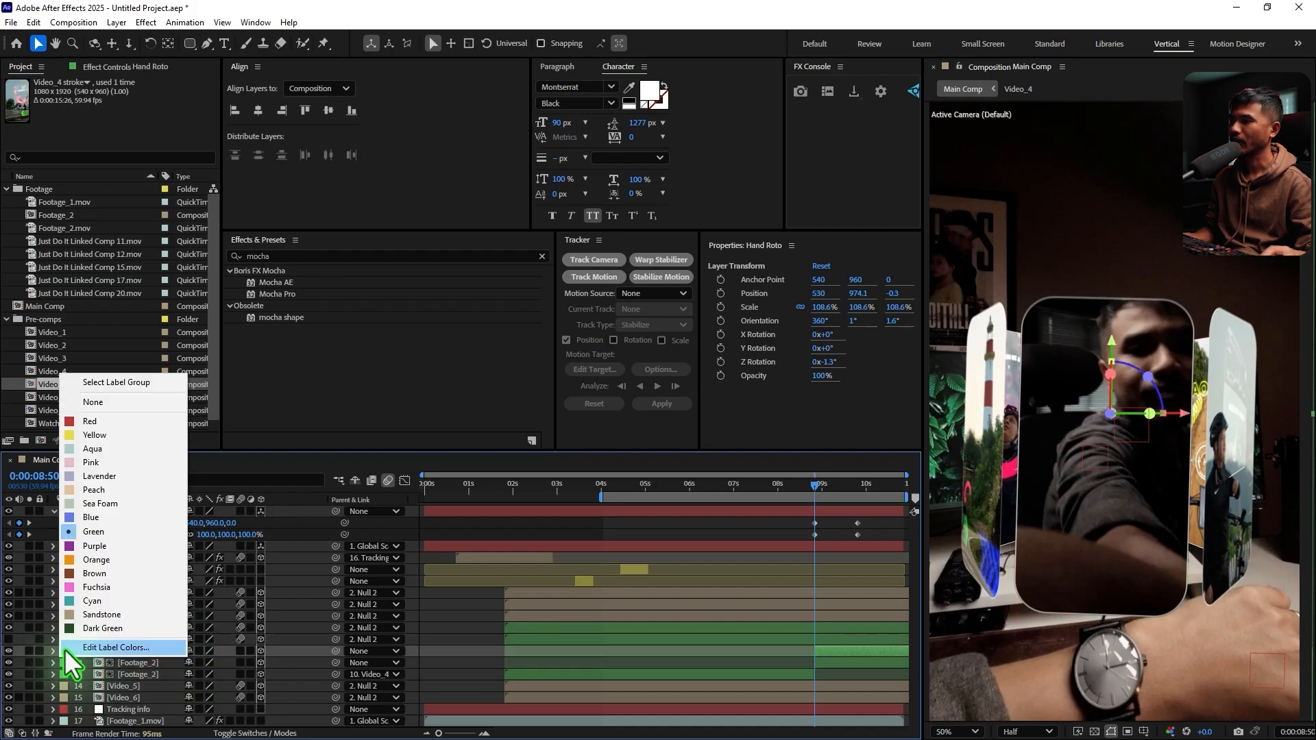
click(128, 434)
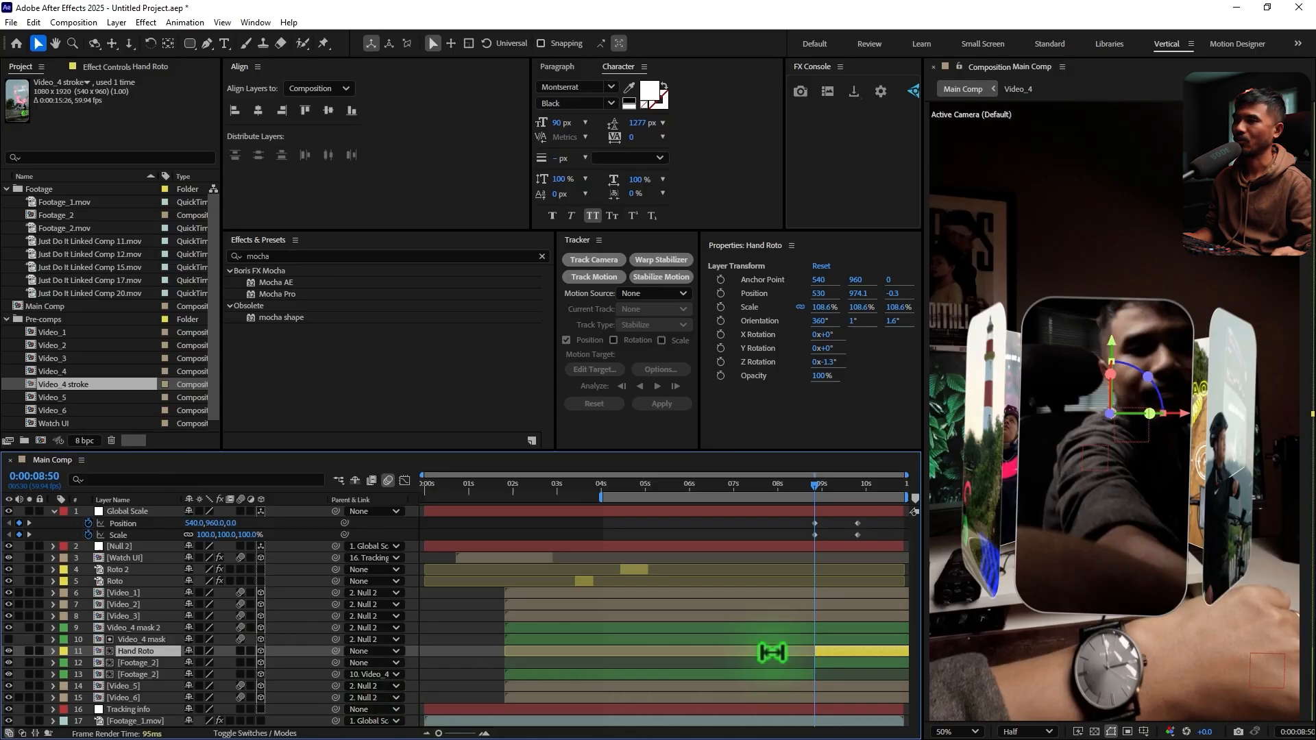
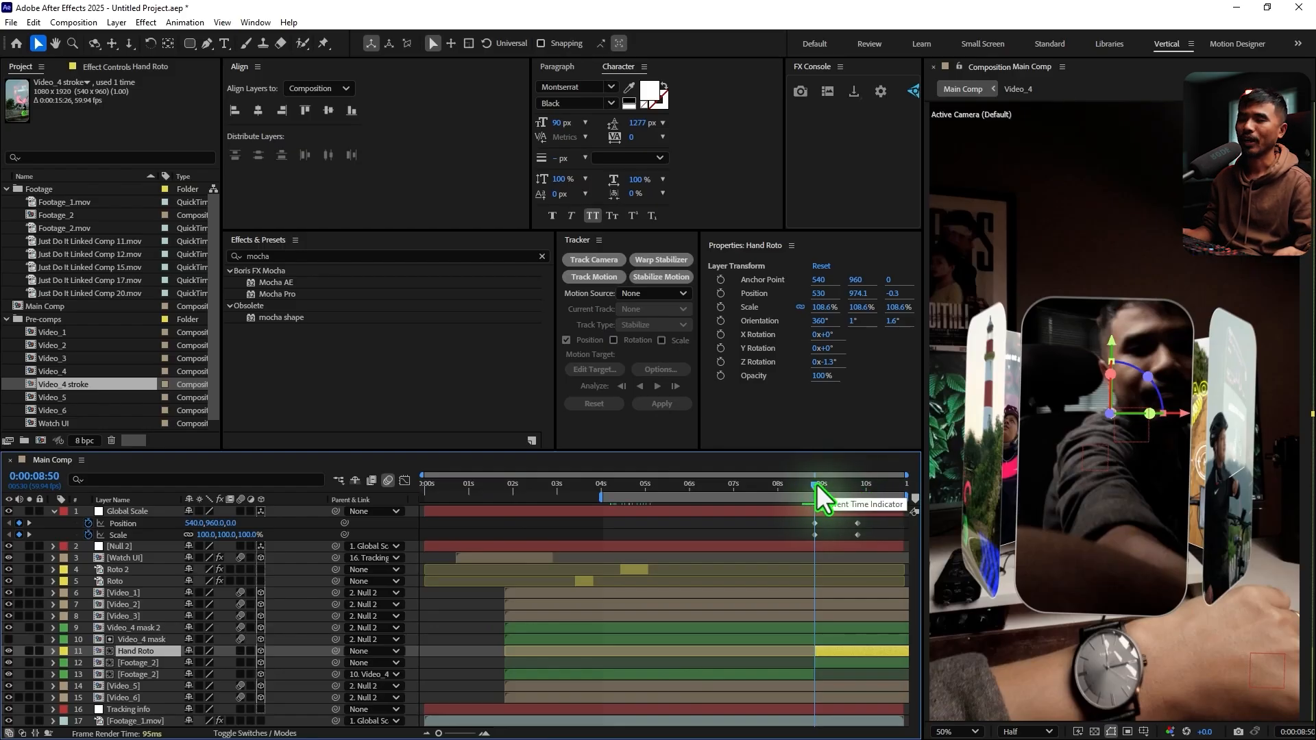
Remove the track matte from the Hand Roto layer by setting it to No Matte
drag(816, 484, 824, 535)
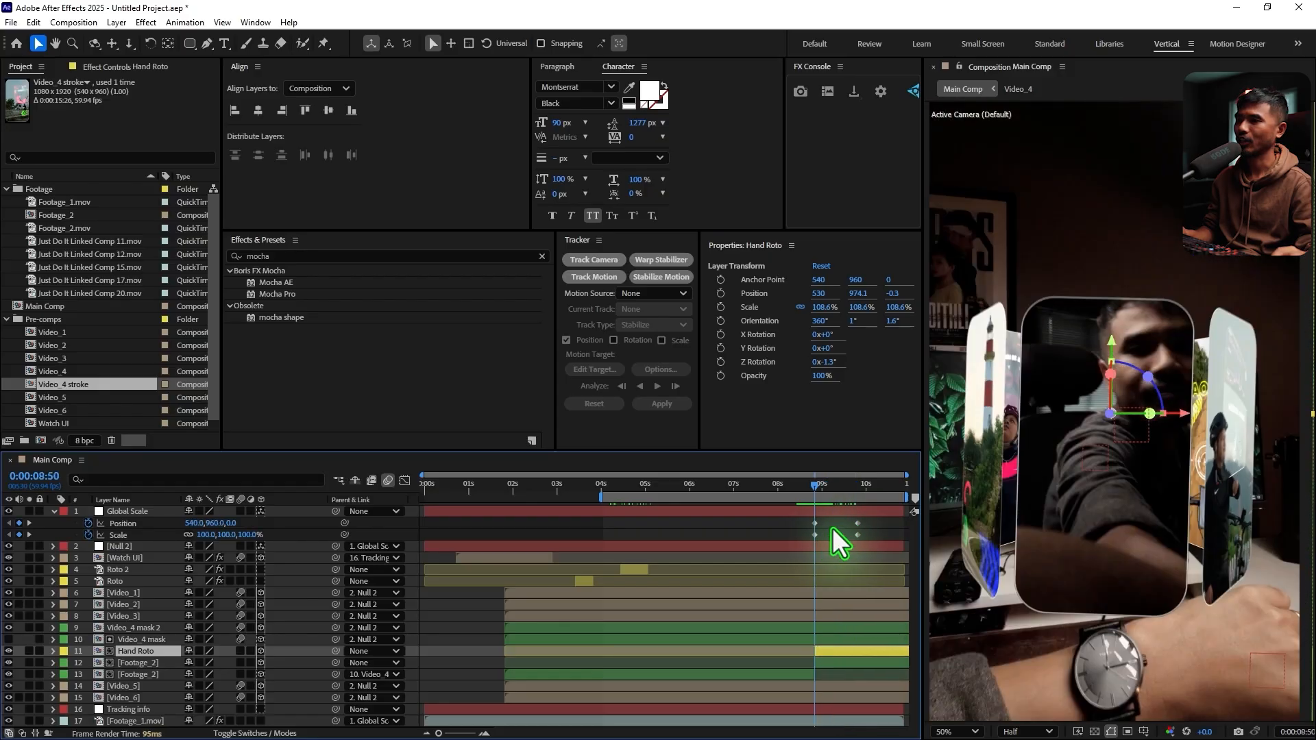
click(258, 732)
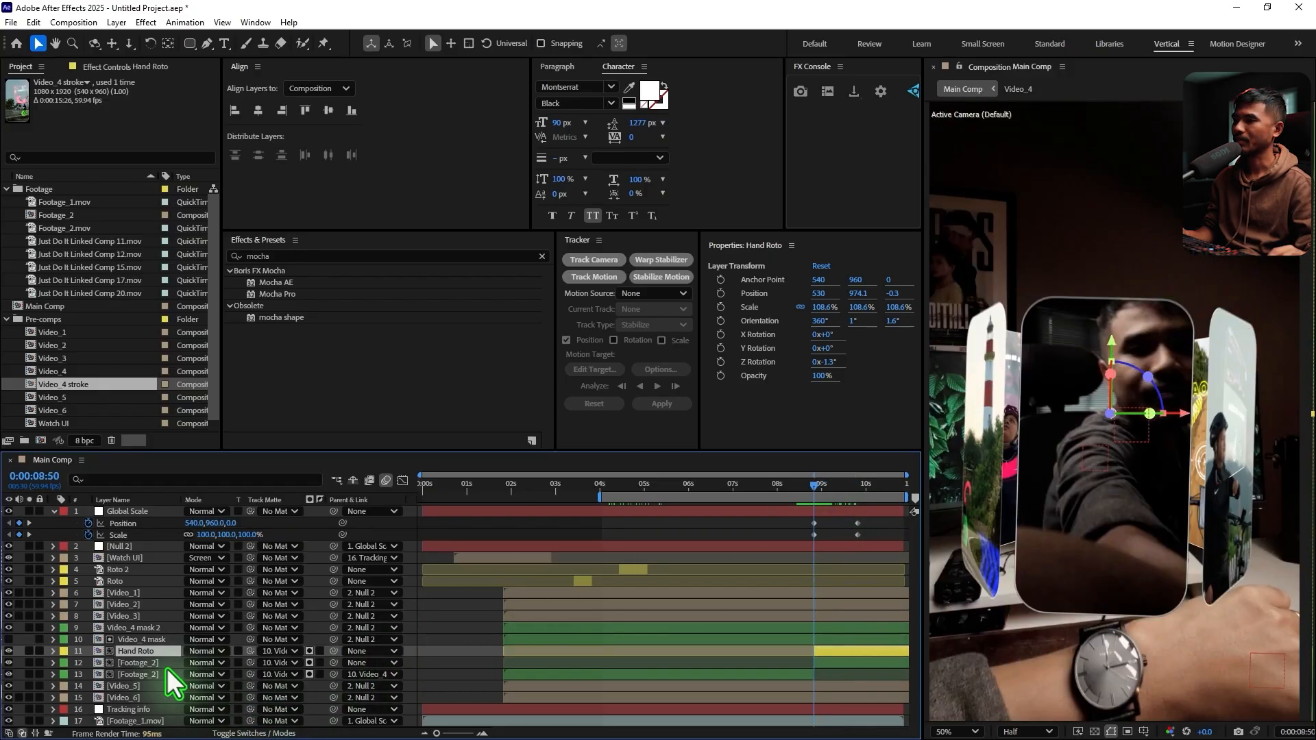
click(264, 650)
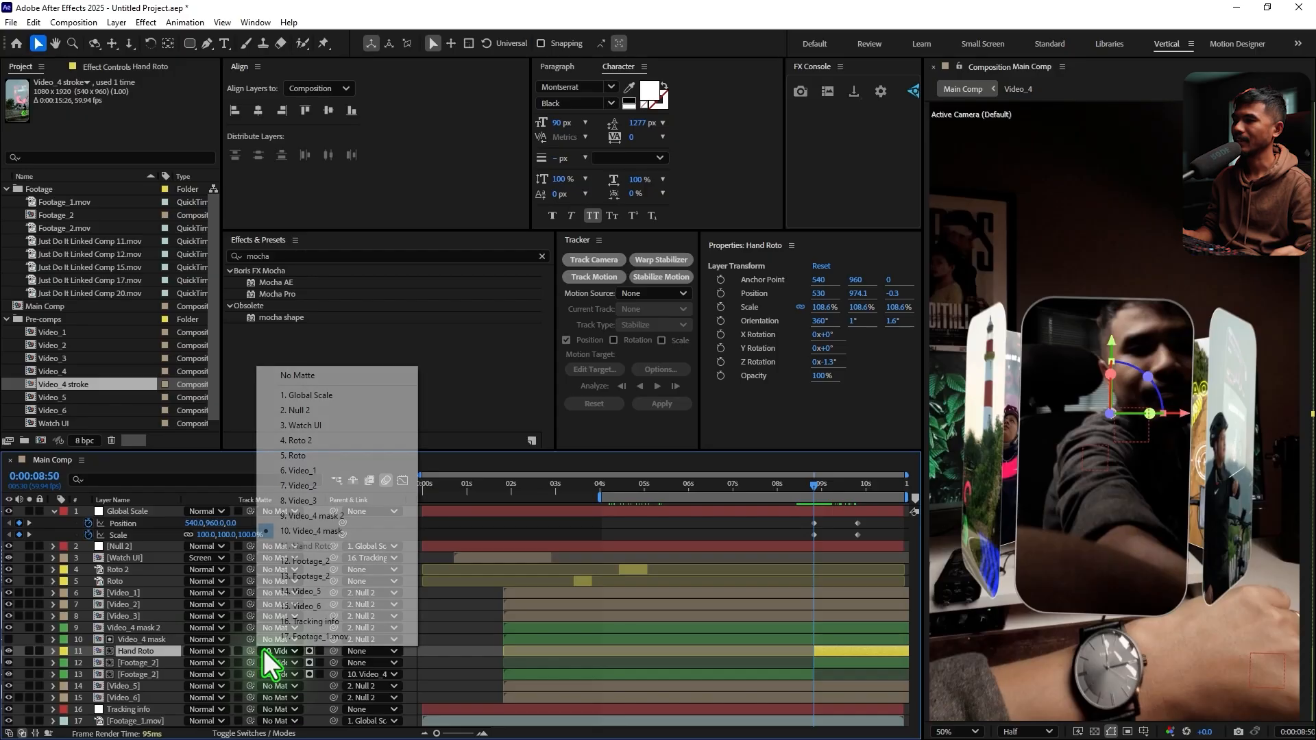
click(312, 375)
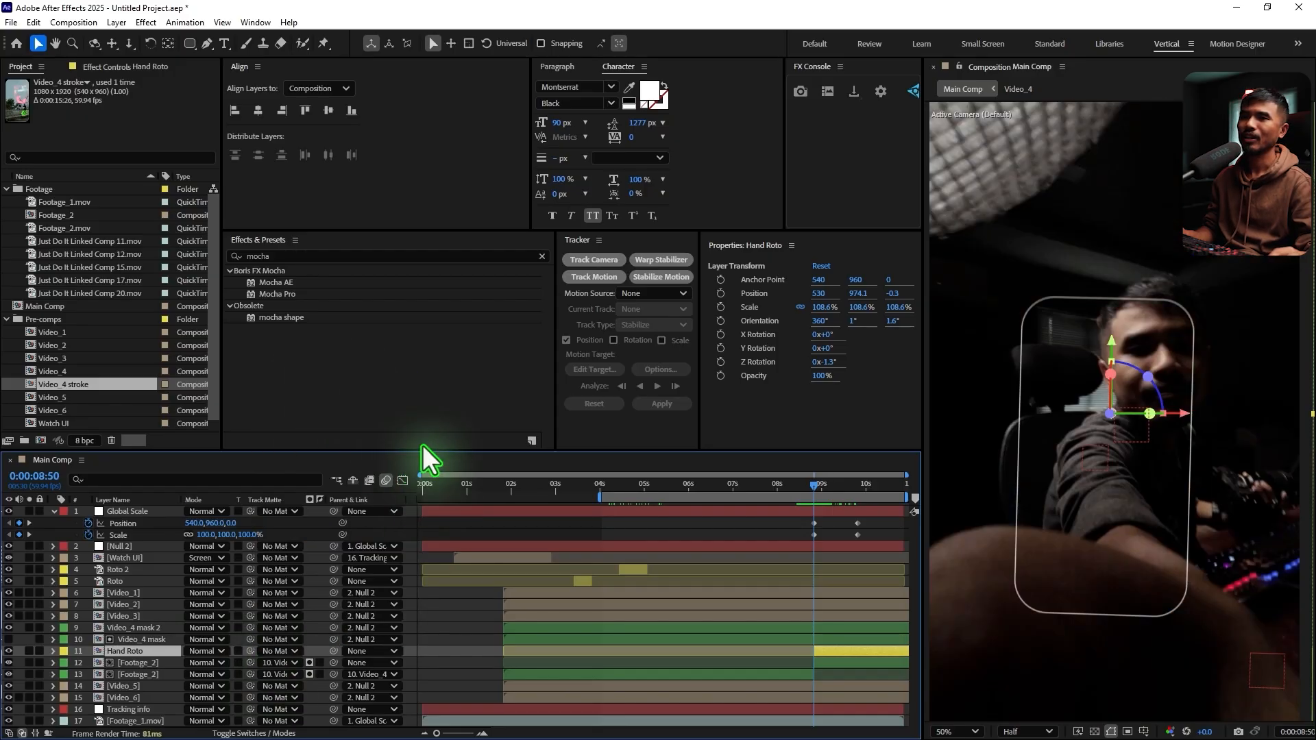
Park at 0:00:08:50, activate the Roto Brush tool and set the composition preview resolution to Full
drag(817, 490, 811, 497)
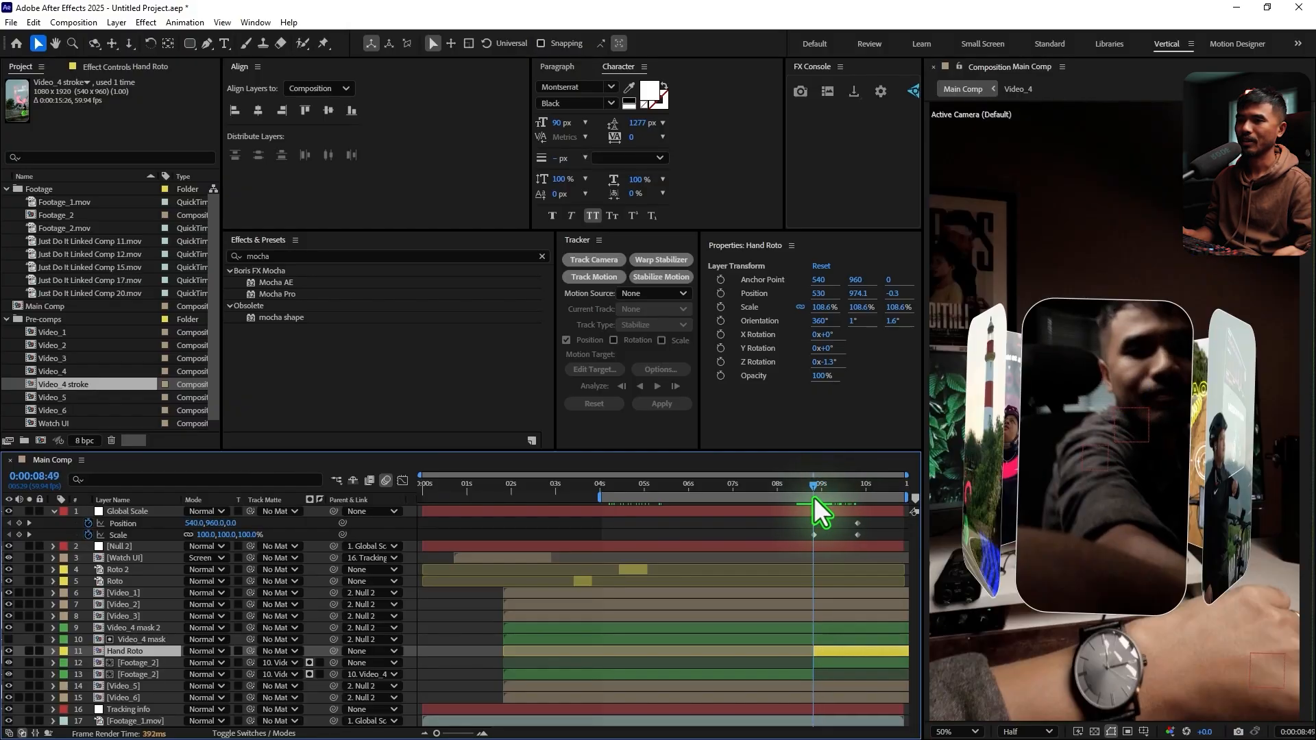
click(483, 733)
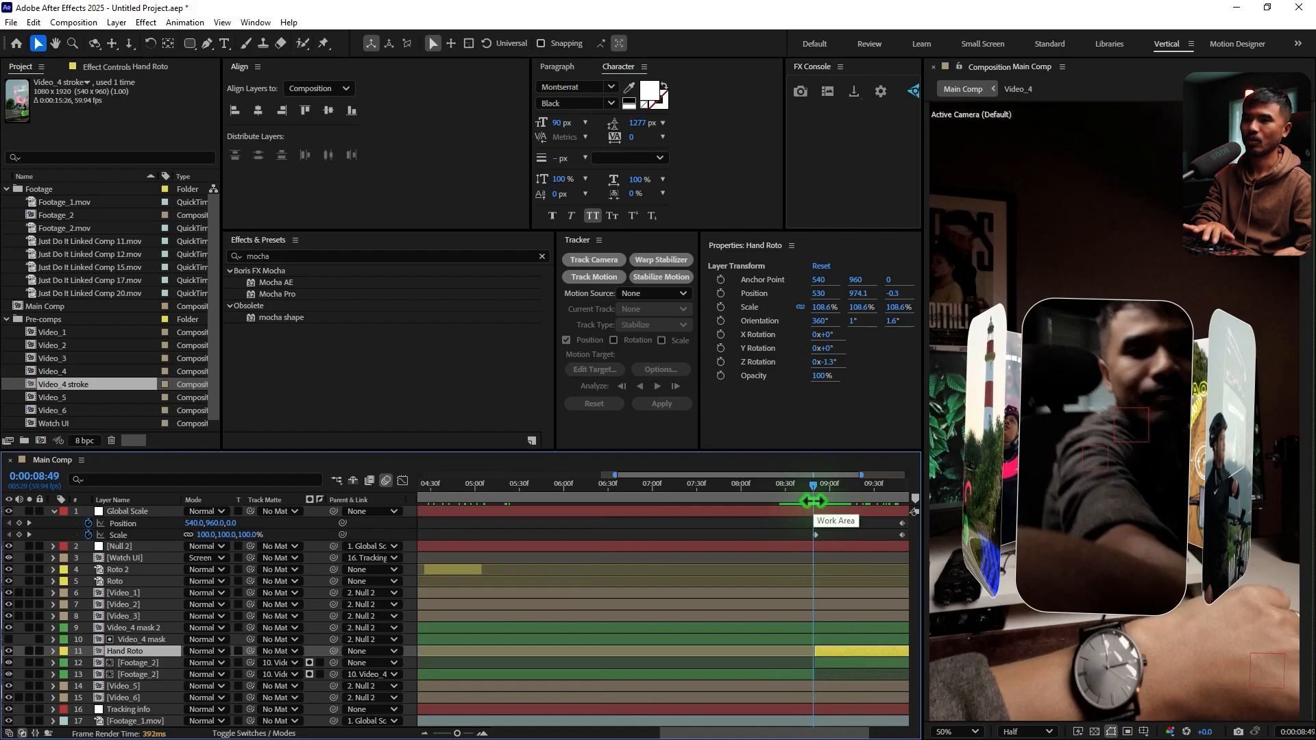
key(Page_Down)
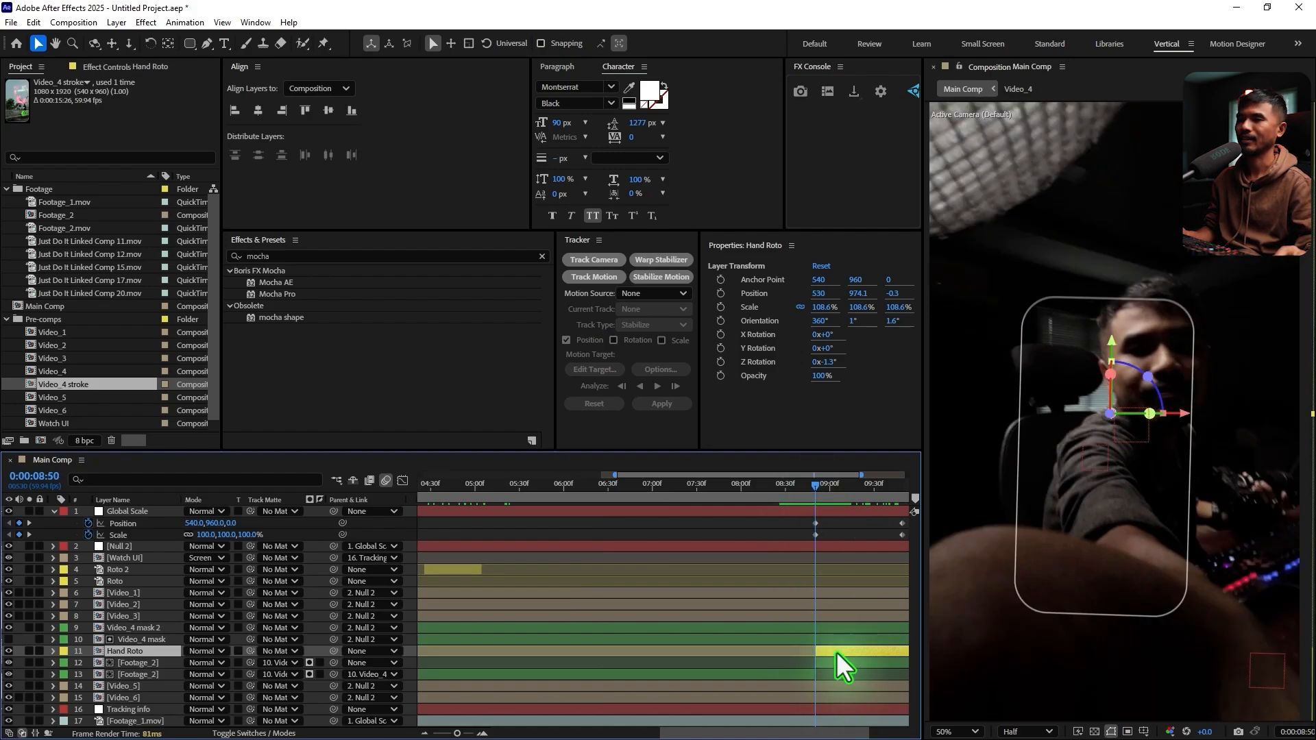
click(322, 43)
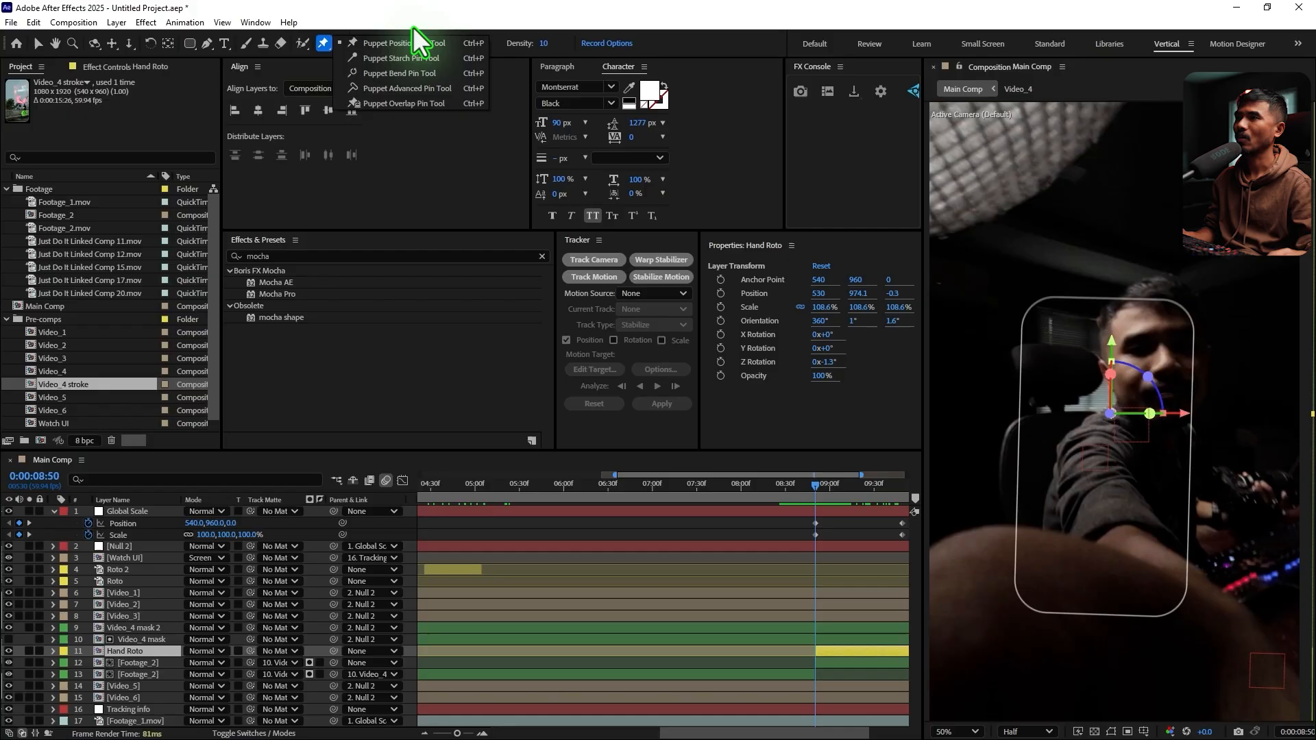
click(302, 41)
click(302, 42)
click(375, 43)
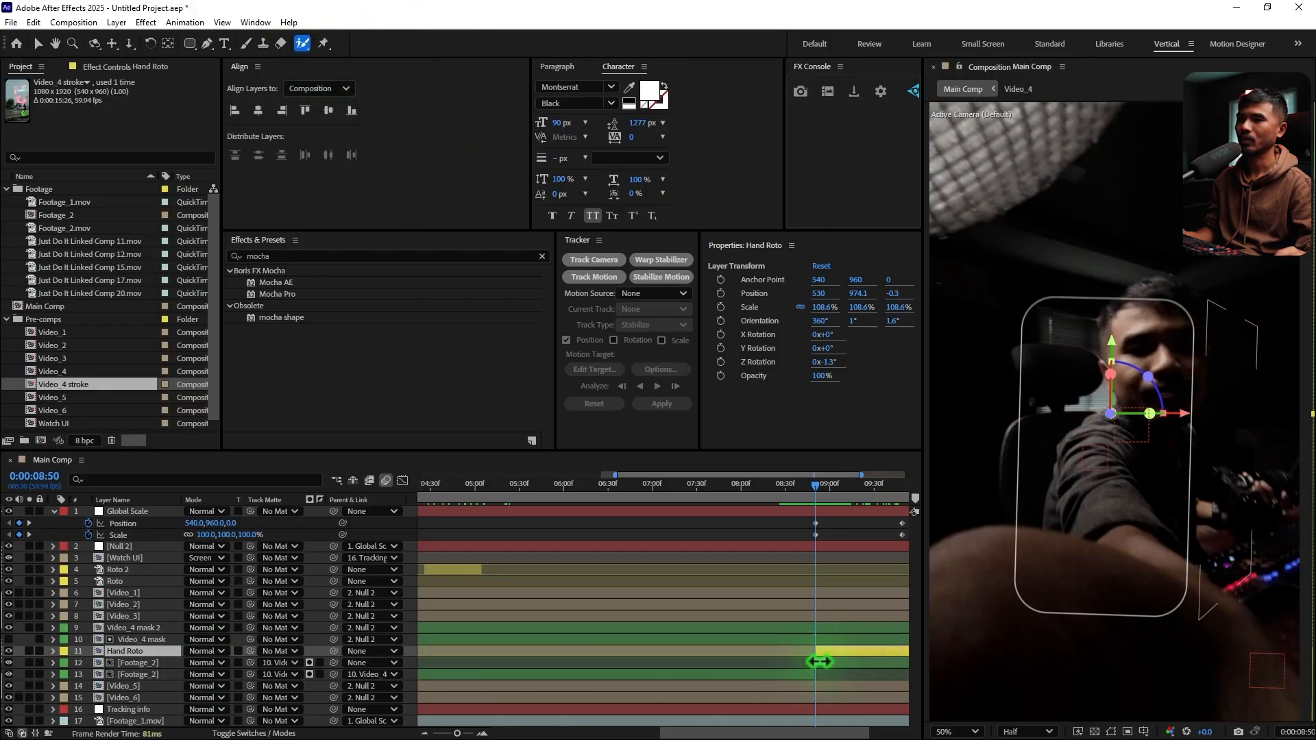
click(1028, 732)
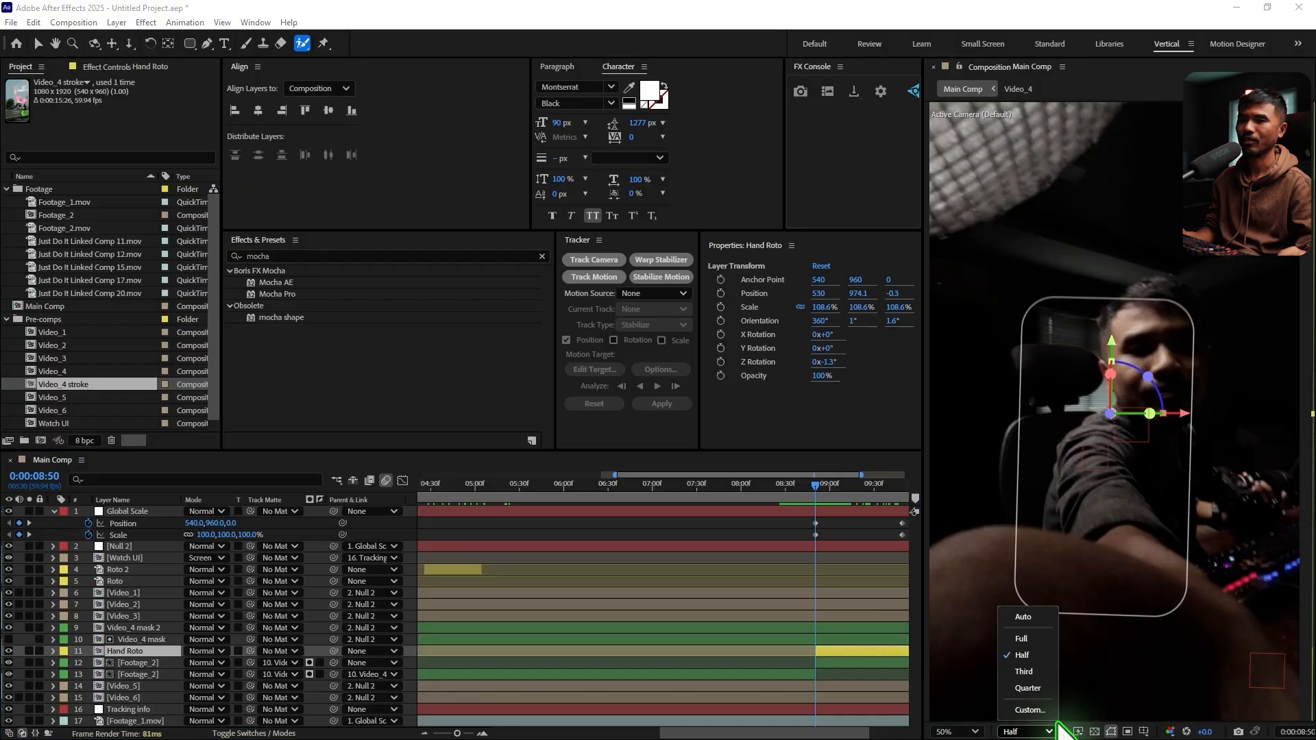
click(1028, 643)
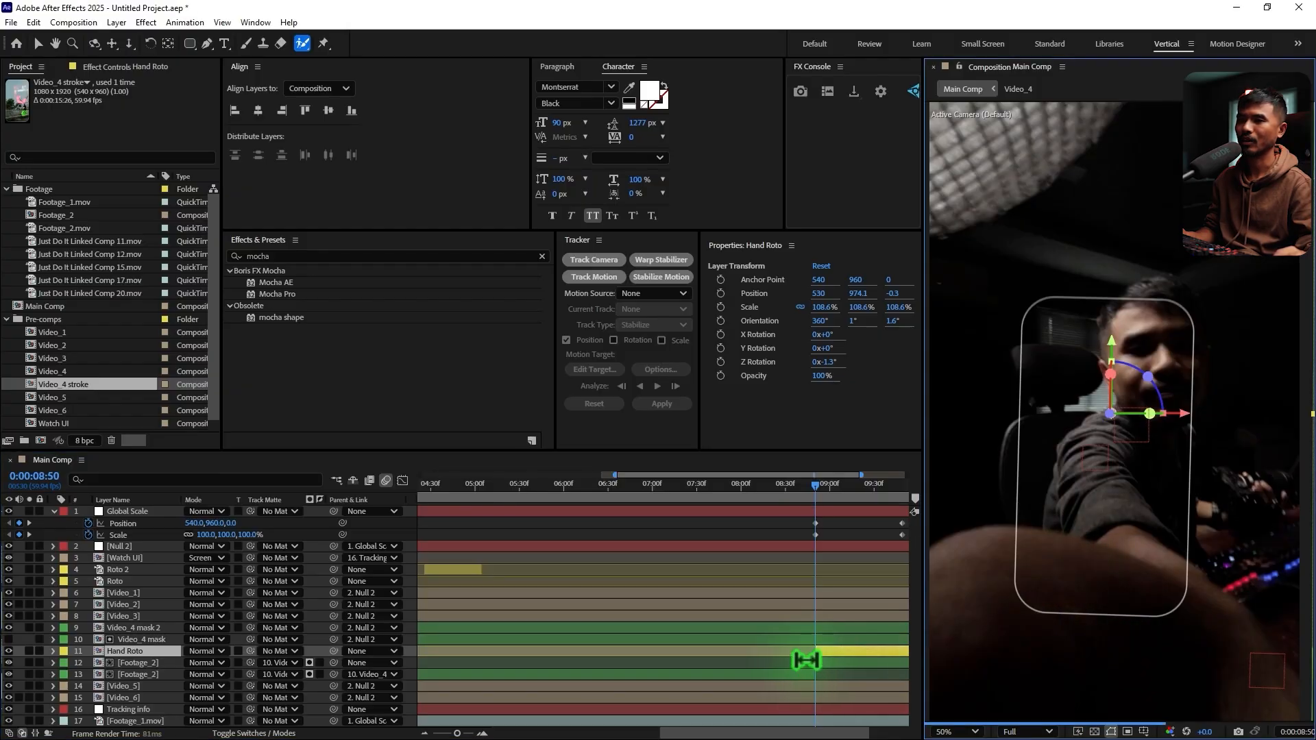
Open the Hand Roto layer for rotoscoping and brush over the hand, forearm and sleeve, subtracting the background beside the forearm
double_click(809, 655)
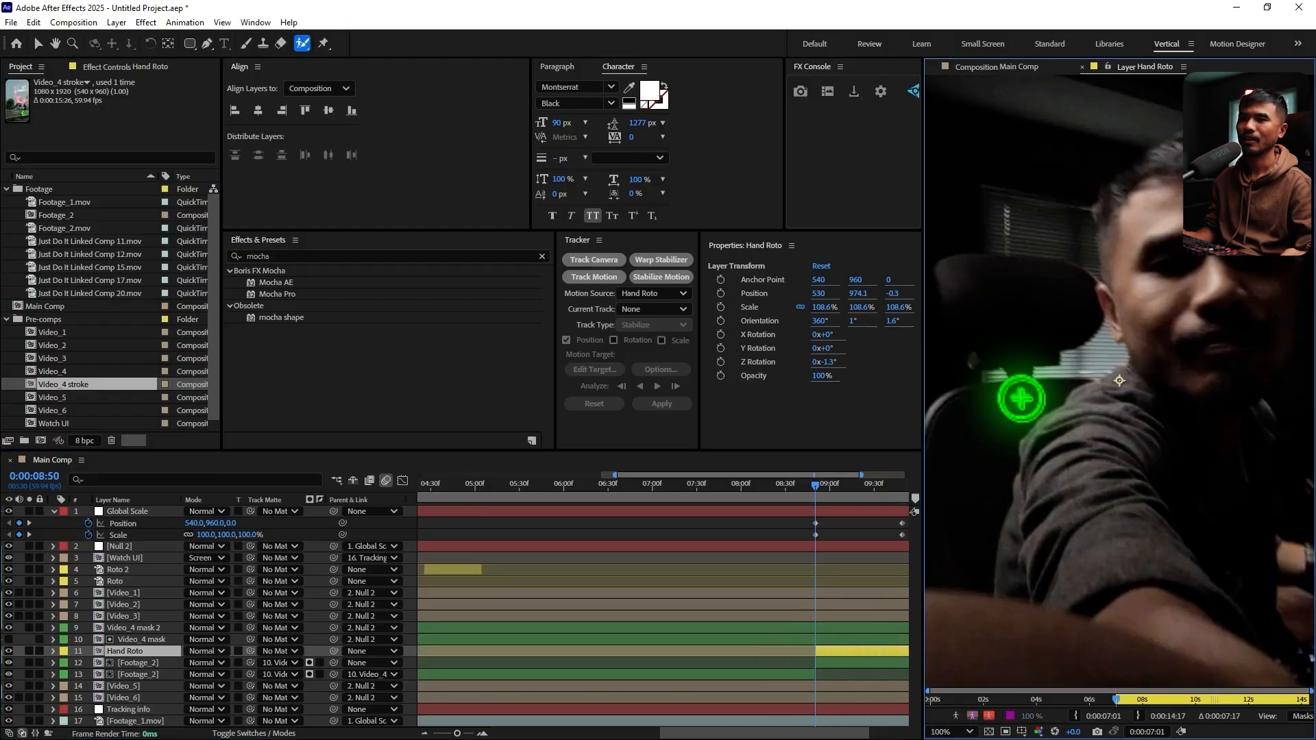
scroll(1020, 391, down, 2)
drag(1015, 549, 1193, 617)
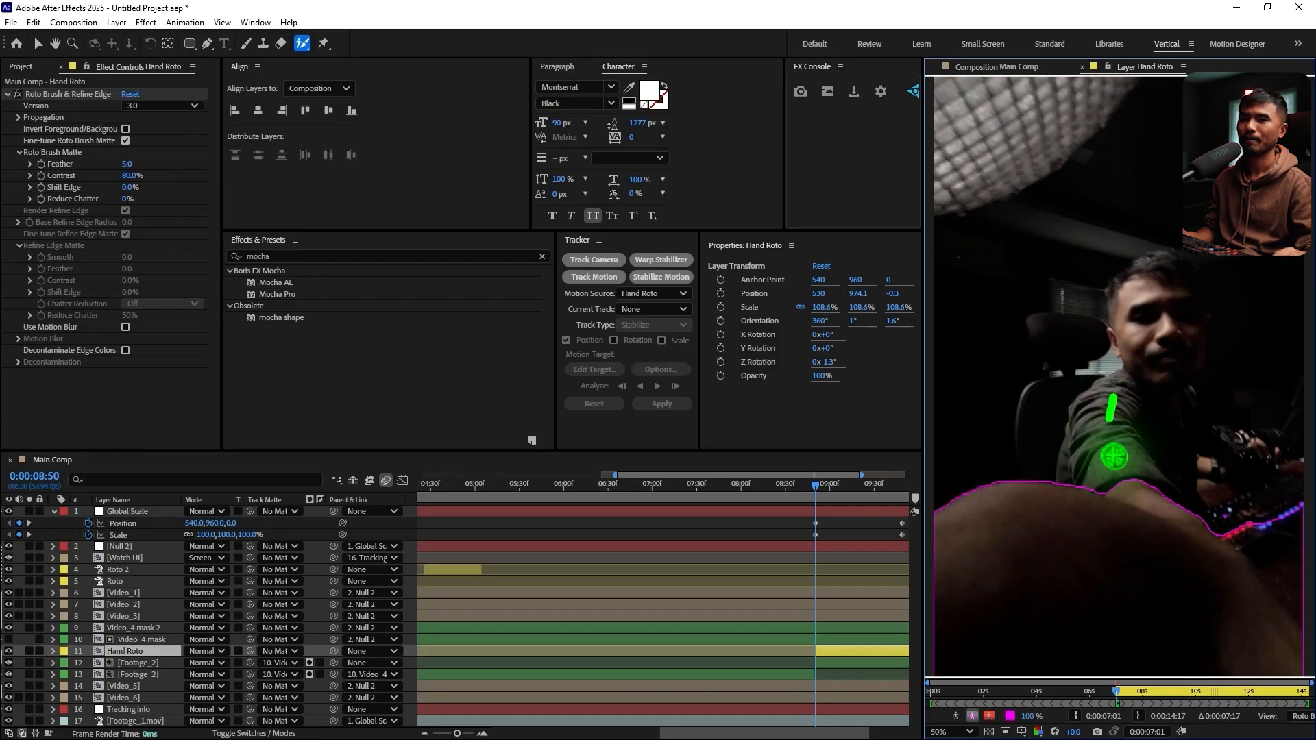
drag(1179, 421, 1154, 575)
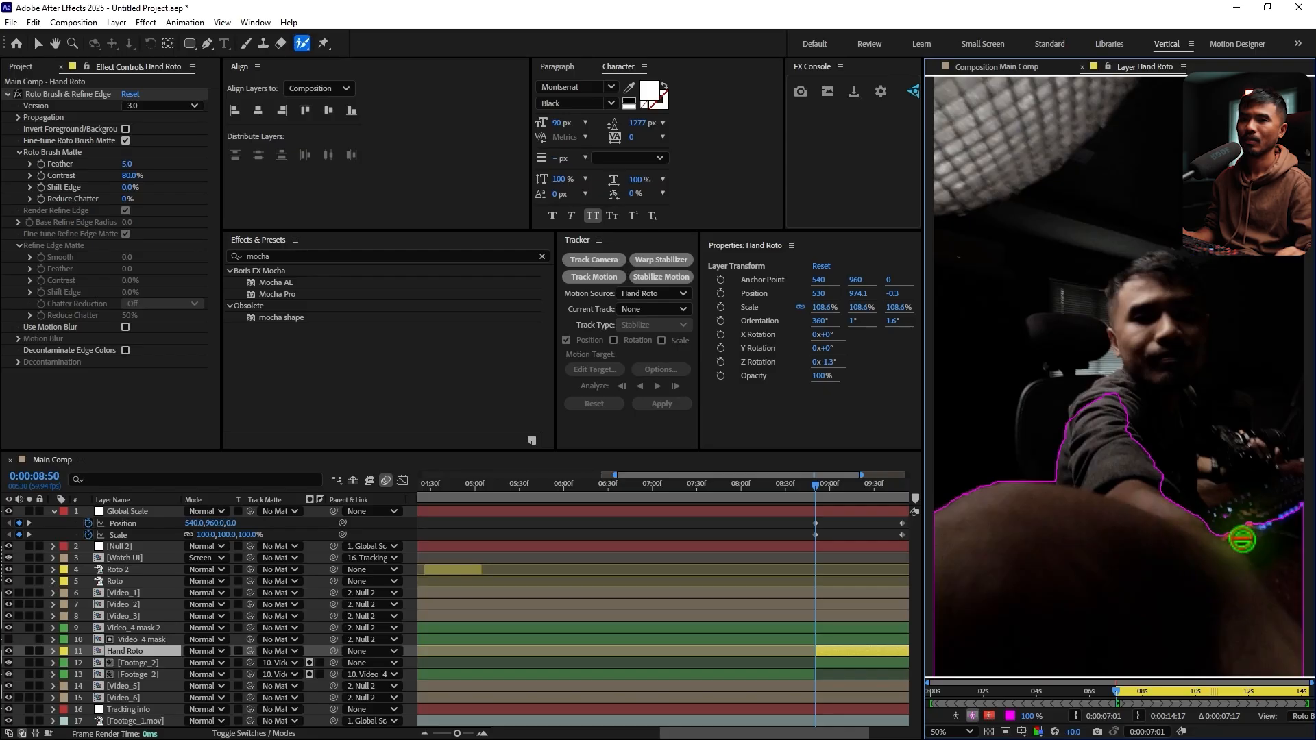
mouse_move(1244, 539)
mouse_down()
mouse_move(1311, 660)
mouse_move(1257, 566)
mouse_move(1305, 643)
mouse_up()
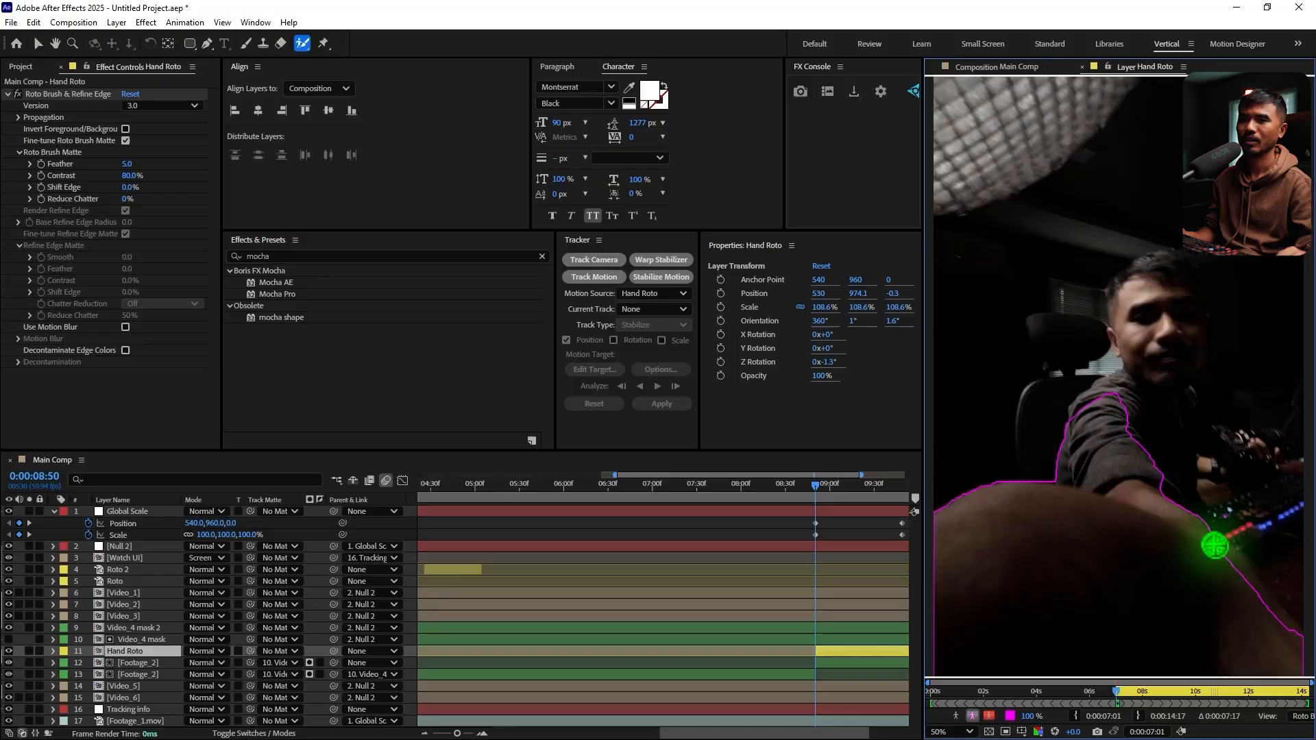
drag(1208, 540, 1297, 657)
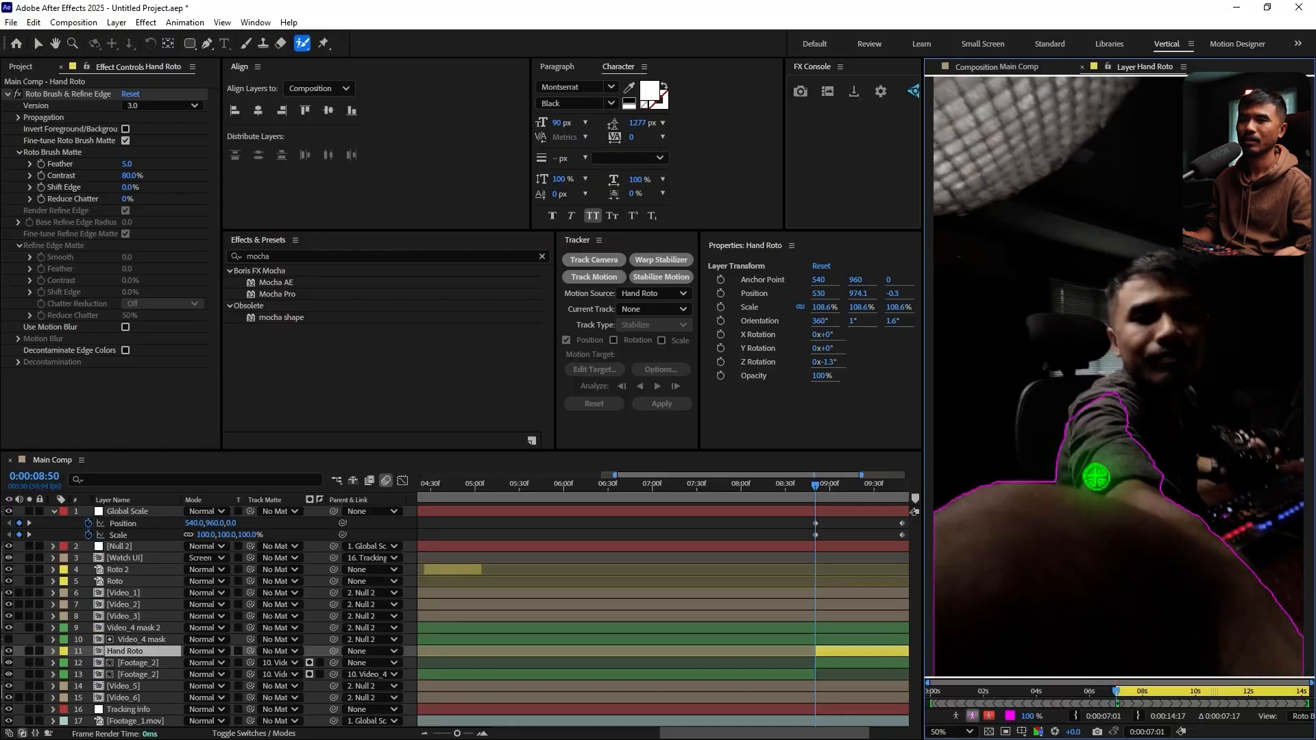
mouse_move(1073, 423)
mouse_down()
mouse_move(1140, 393)
mouse_move(1159, 489)
mouse_up()
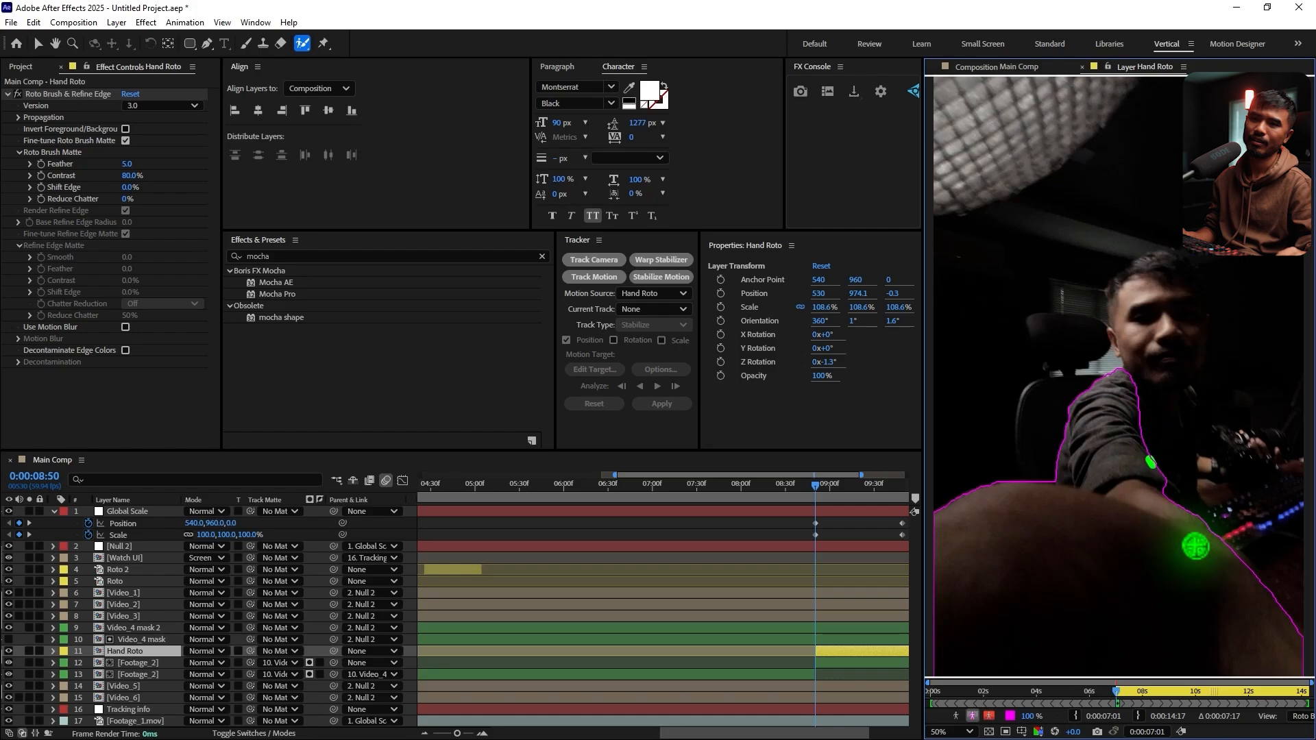
drag(1159, 436, 1205, 576)
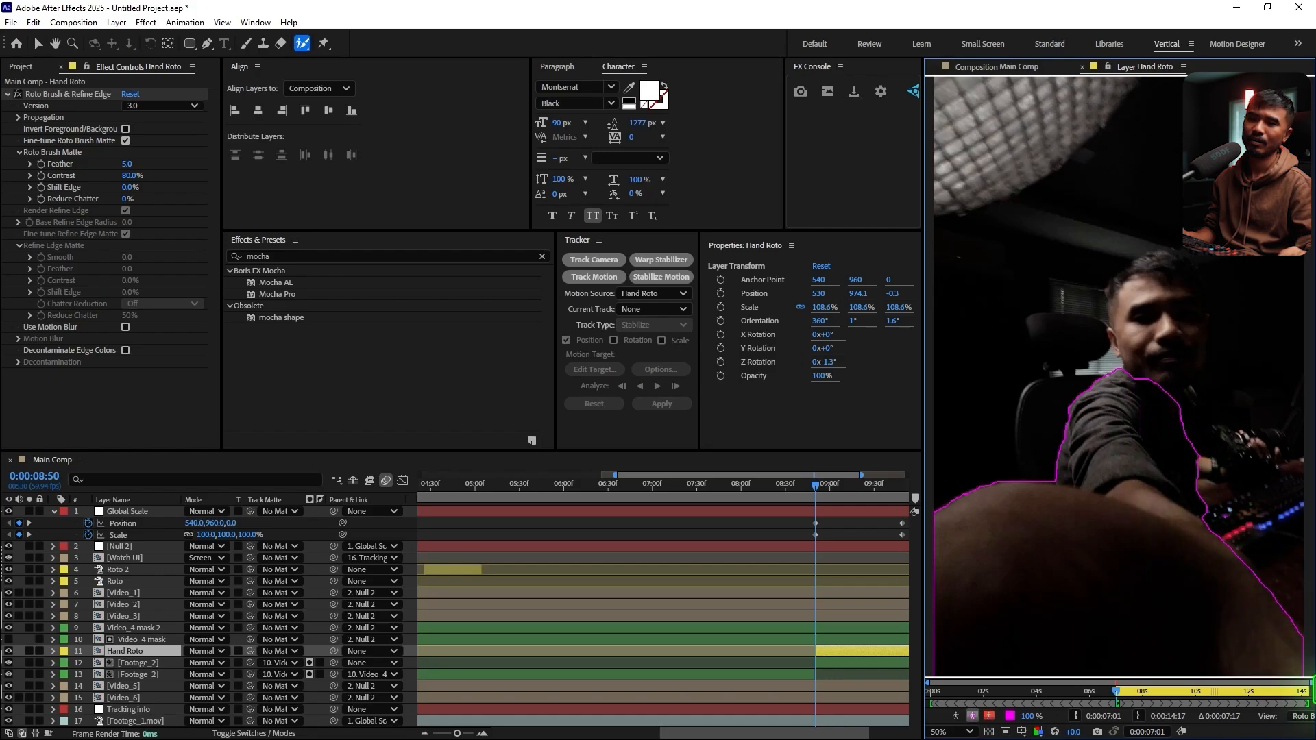
key(comma)
key(period)
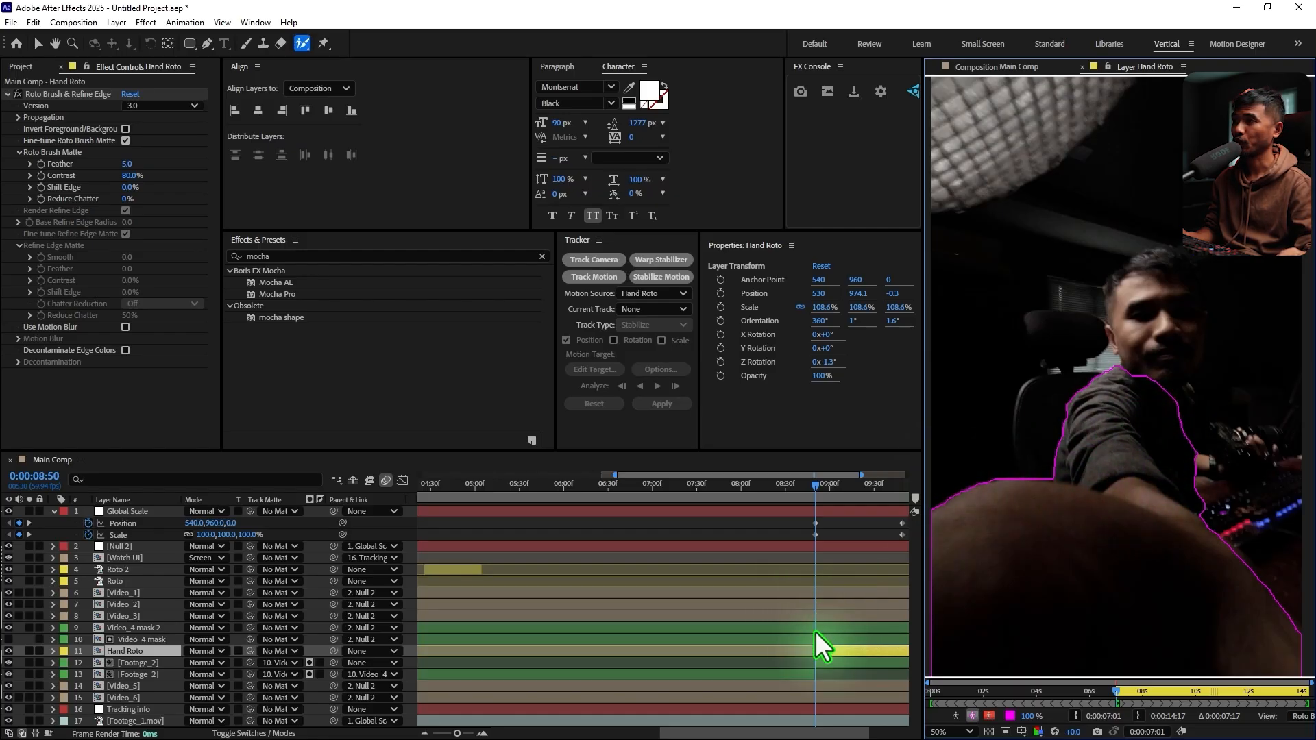
In Hand Roto's Roto Brush & Refine Edge effect, enable Use Motion Blur and set Feather to 10 and Shift Edge to -30%
click(125, 328)
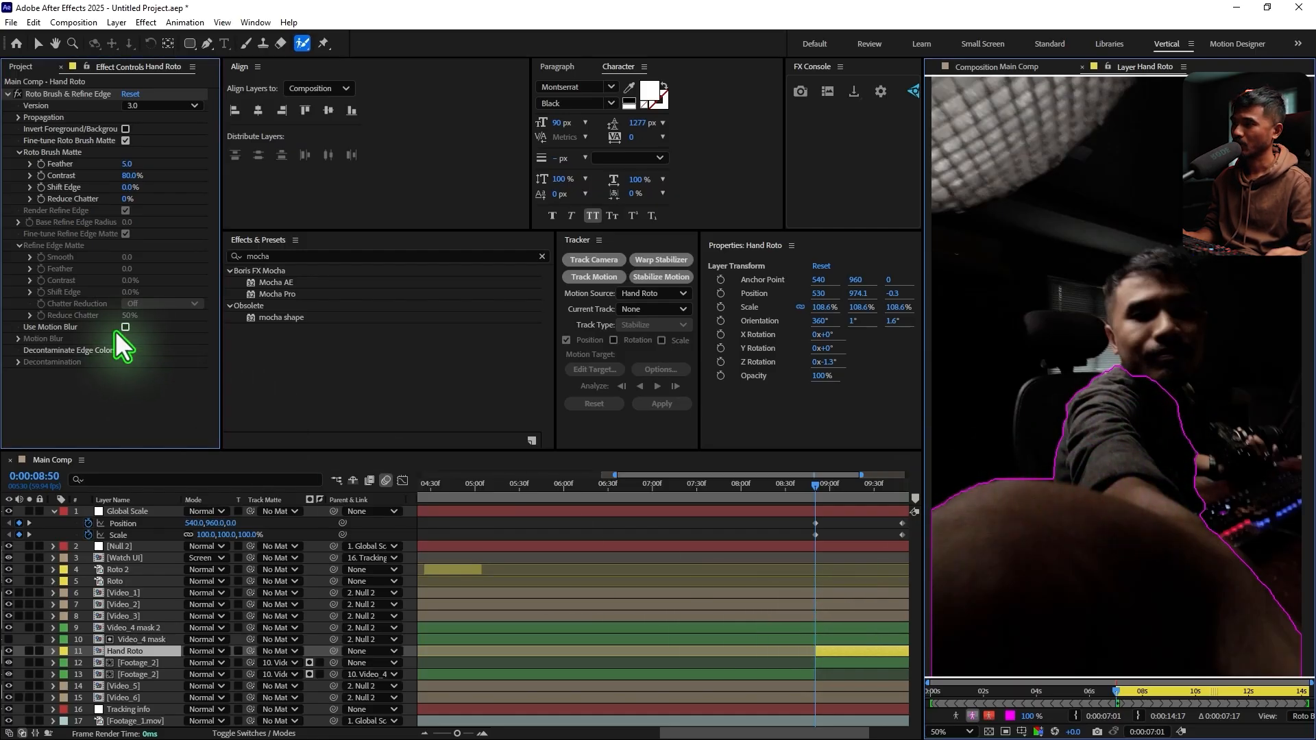
click(128, 164)
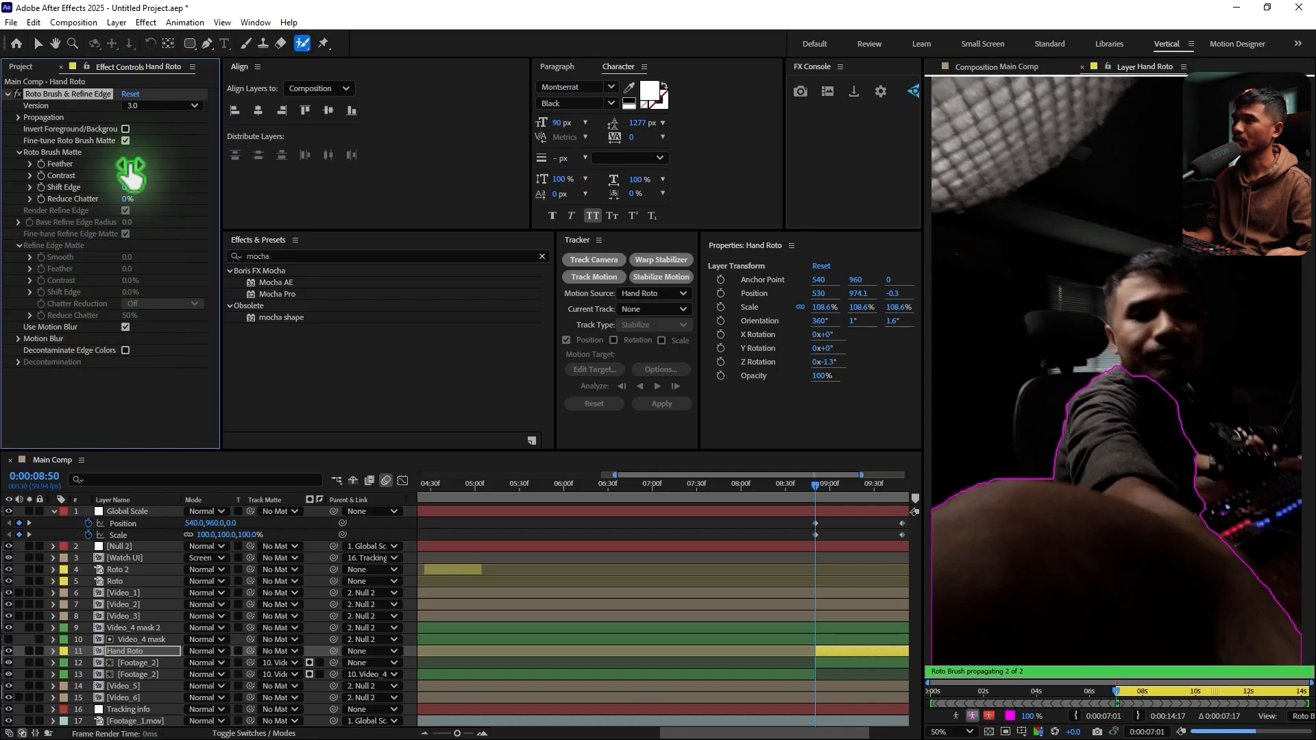
text(10)
key(Return)
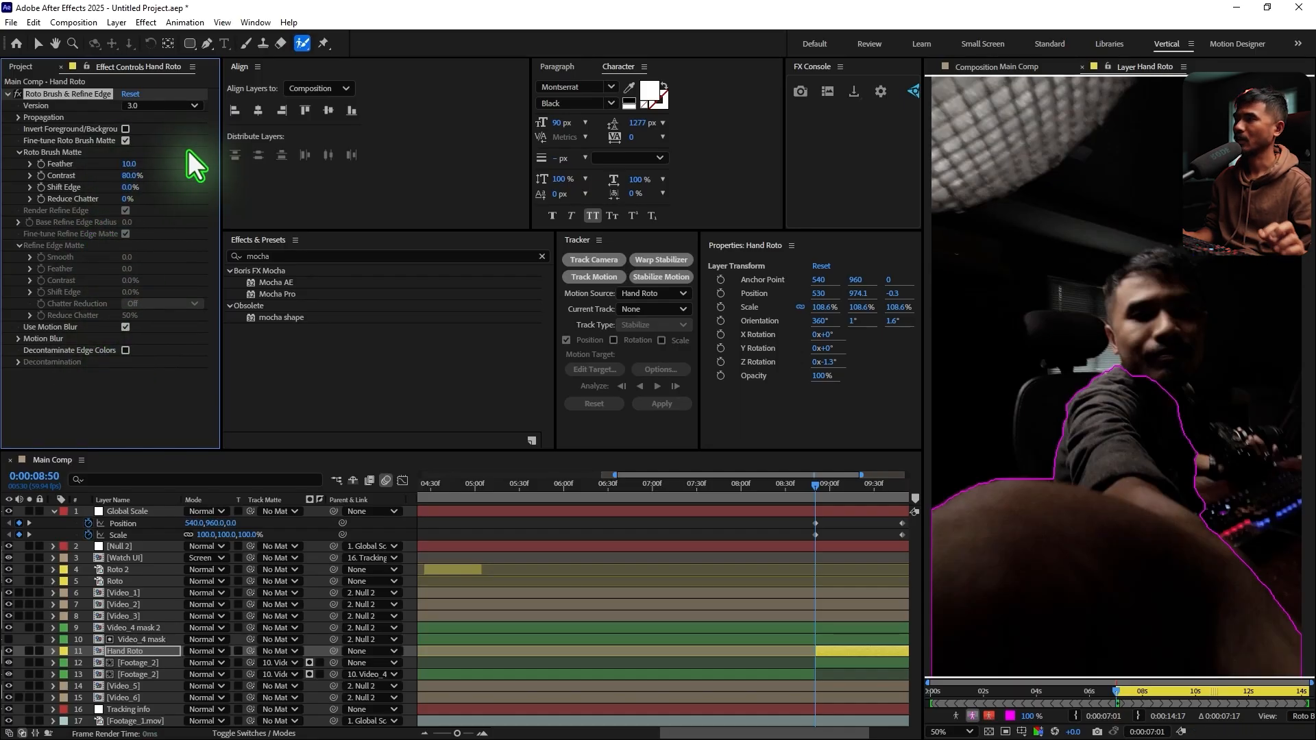
click(126, 188)
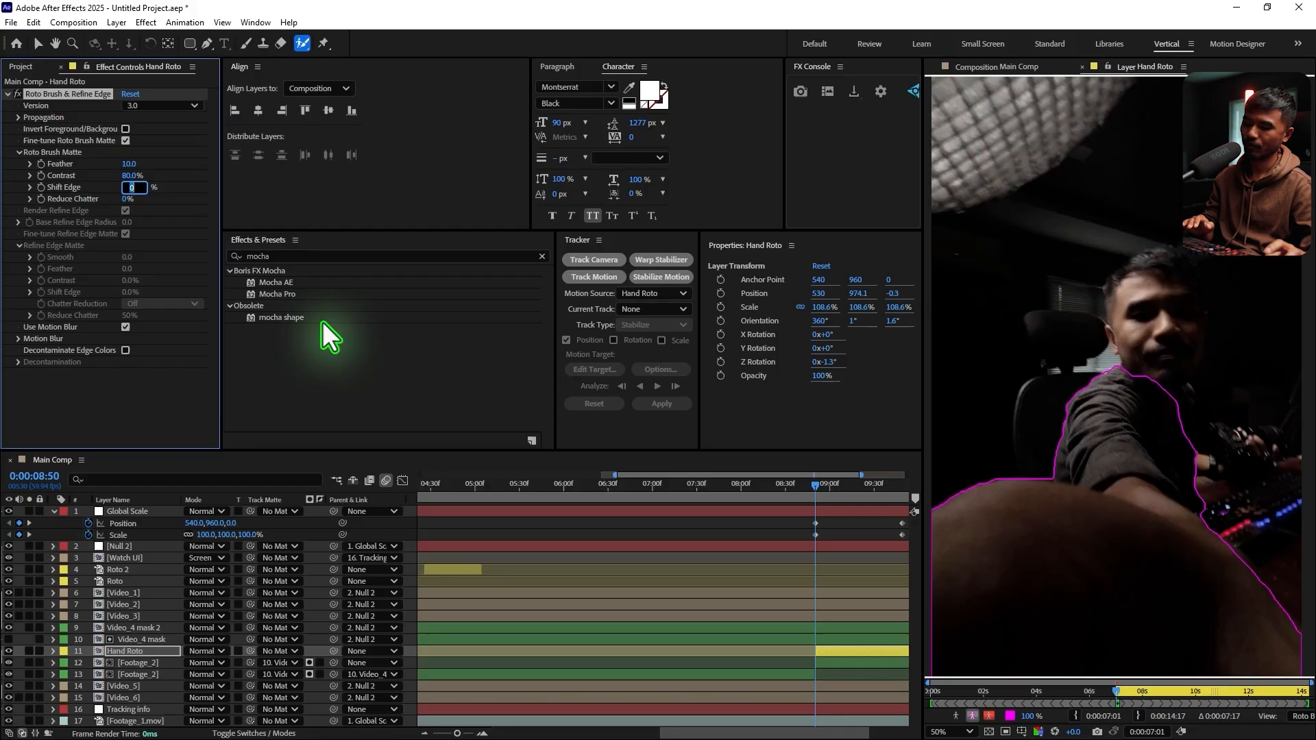
text(-30)
key(Return)
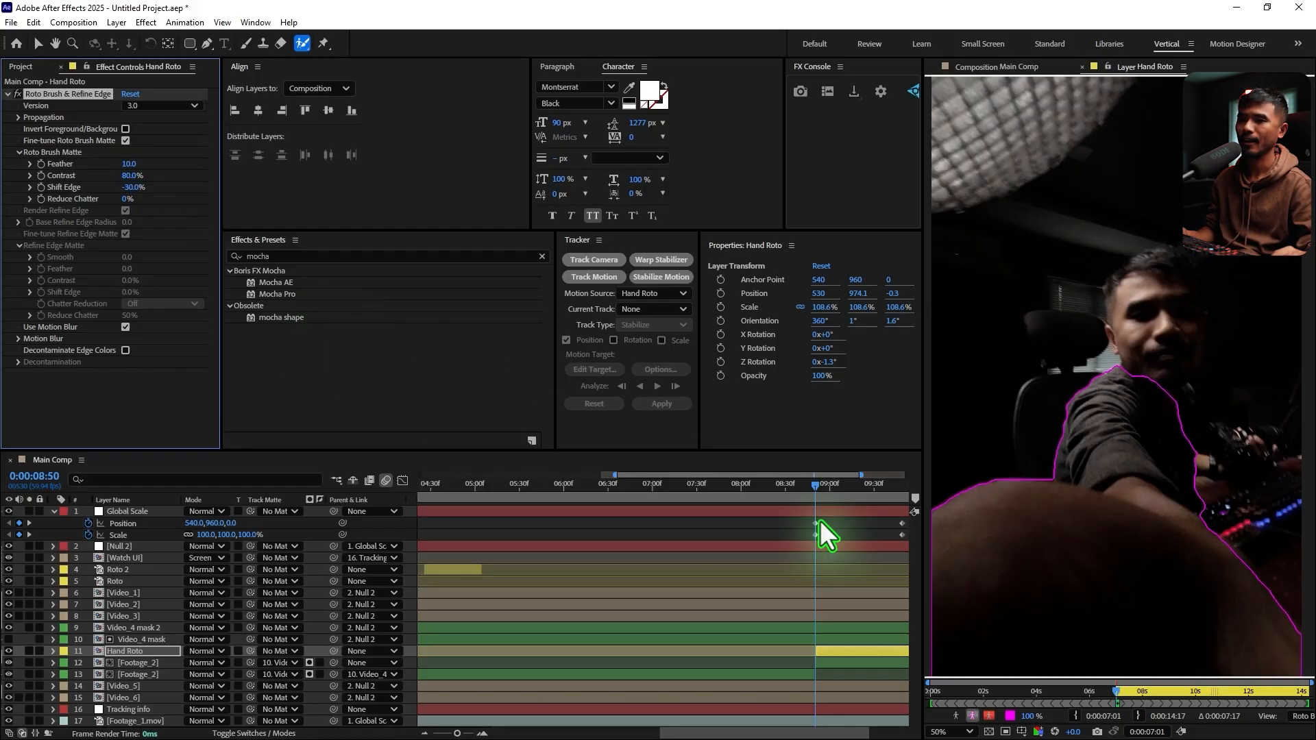
Propagate the Hand Roto selection through the following frames, freeze it and return to the Main Comp view
key(space)
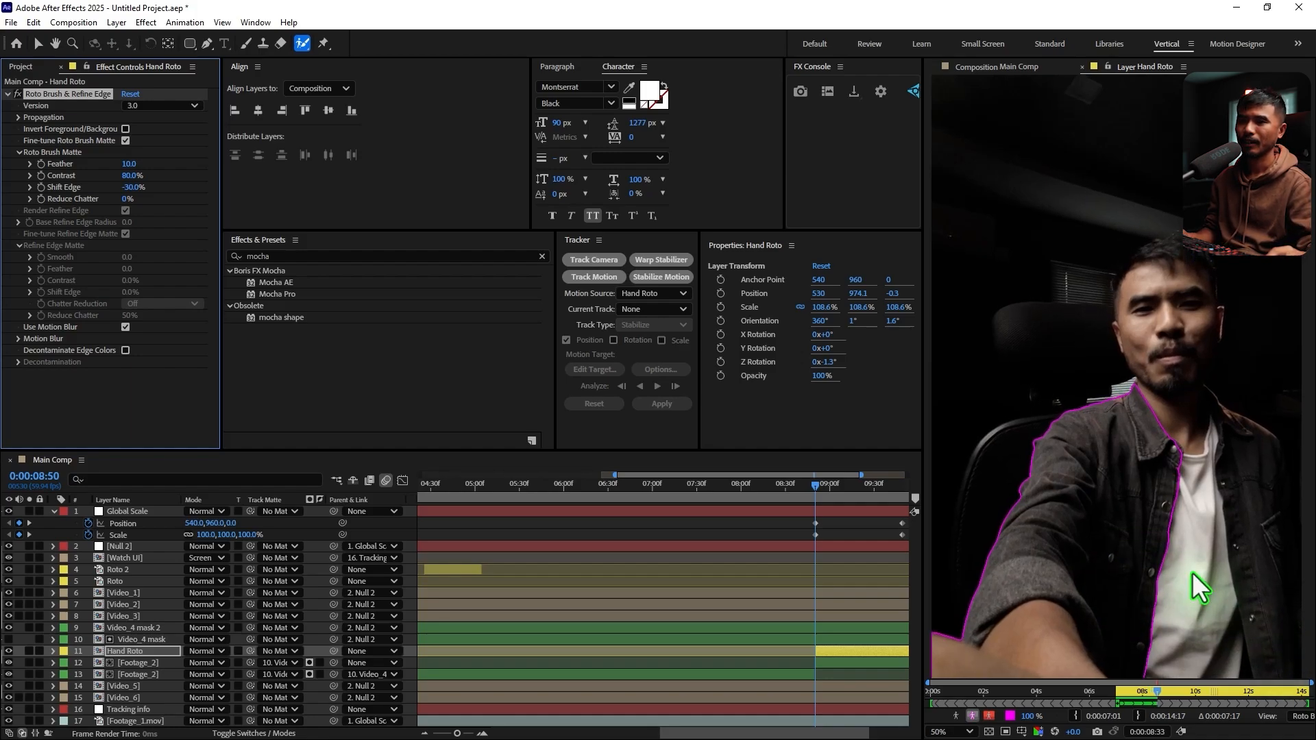
key(grave)
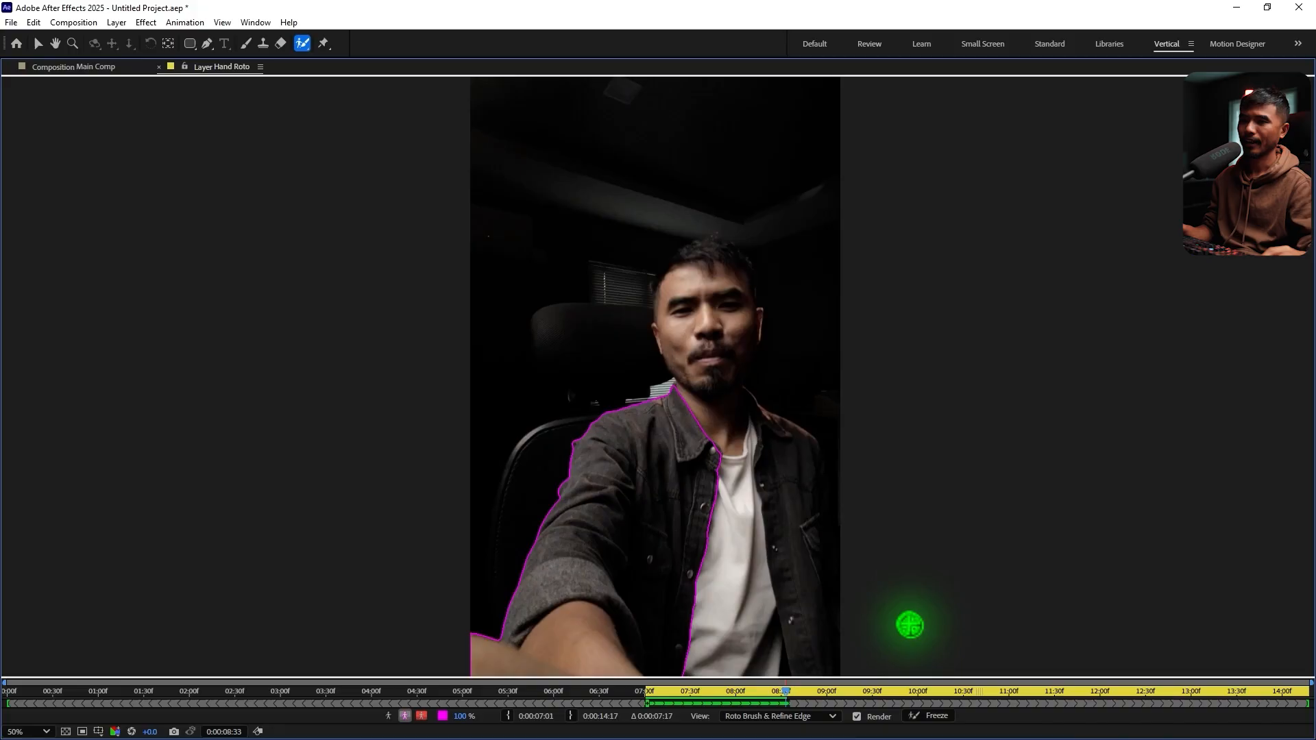
click(933, 716)
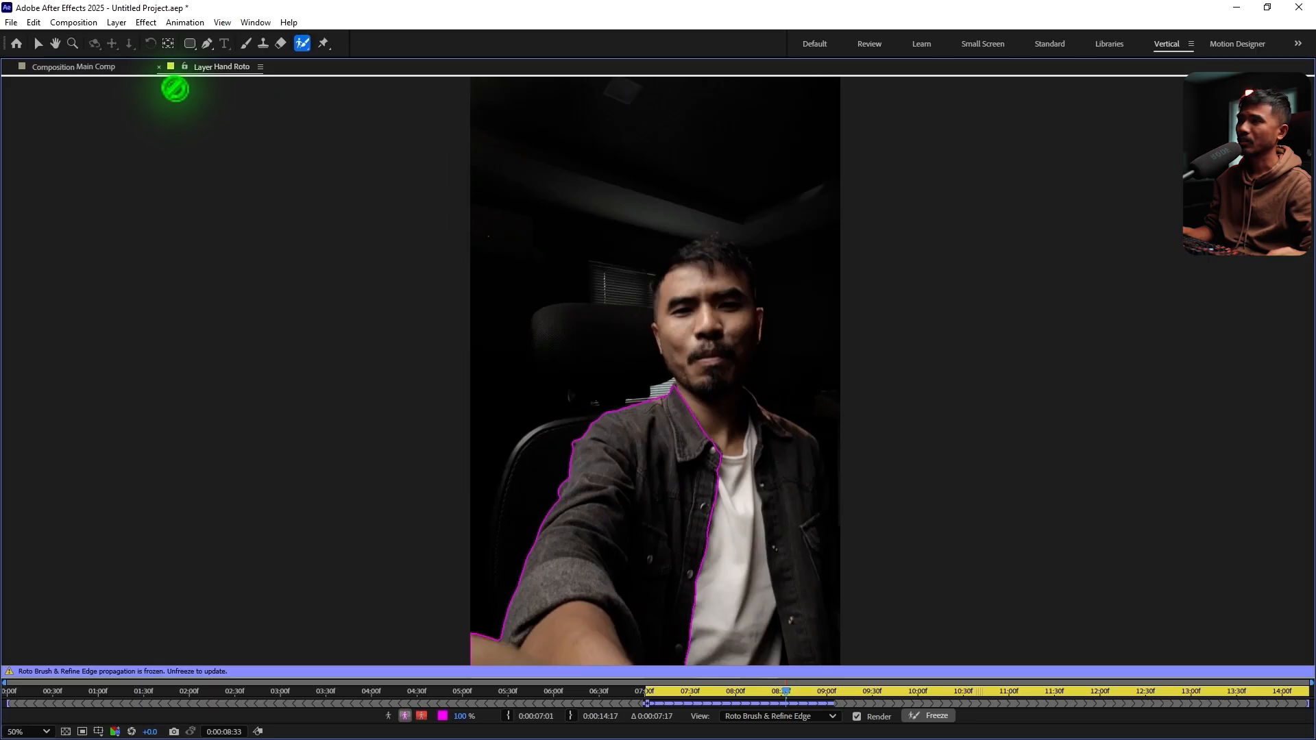
click(159, 67)
key(grave)
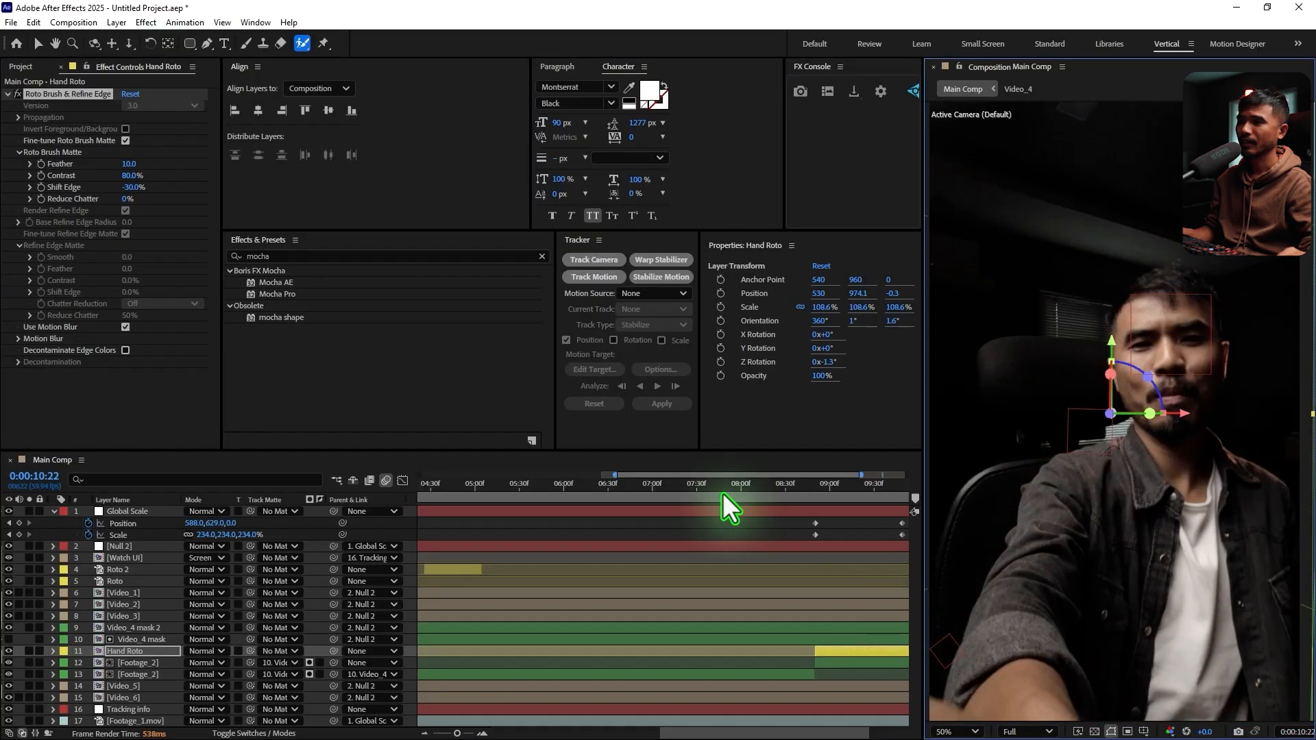
Check the hand cutout over the Video_4 panel between 0:00:08:49 and 0:00:09:05
key(minus)
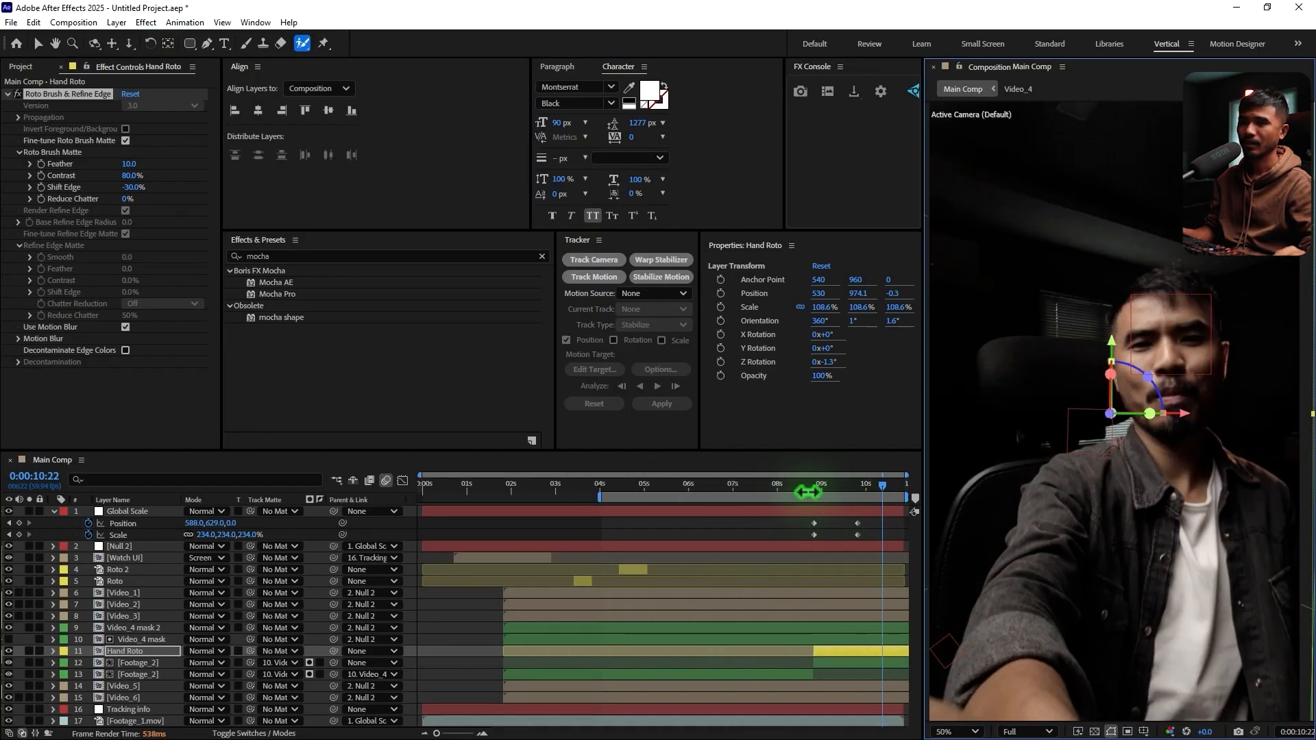
click(808, 485)
drag(810, 498, 826, 502)
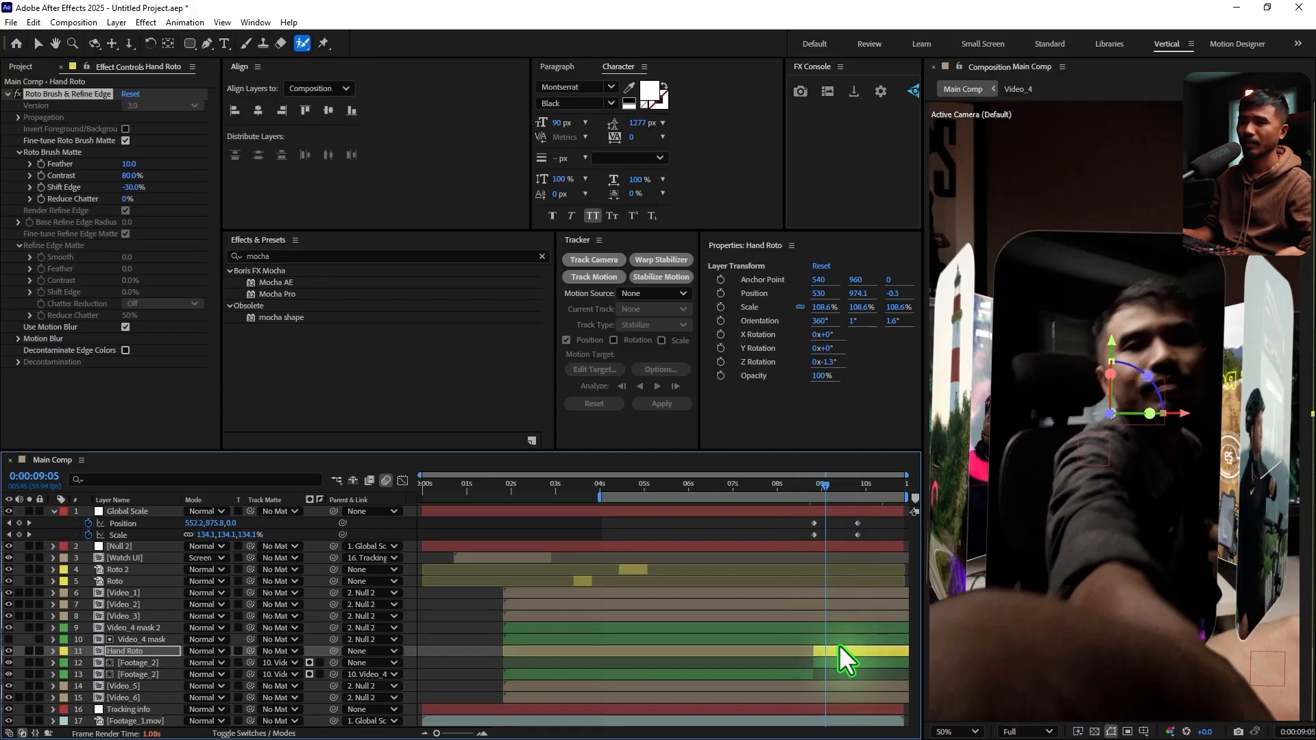
click(812, 491)
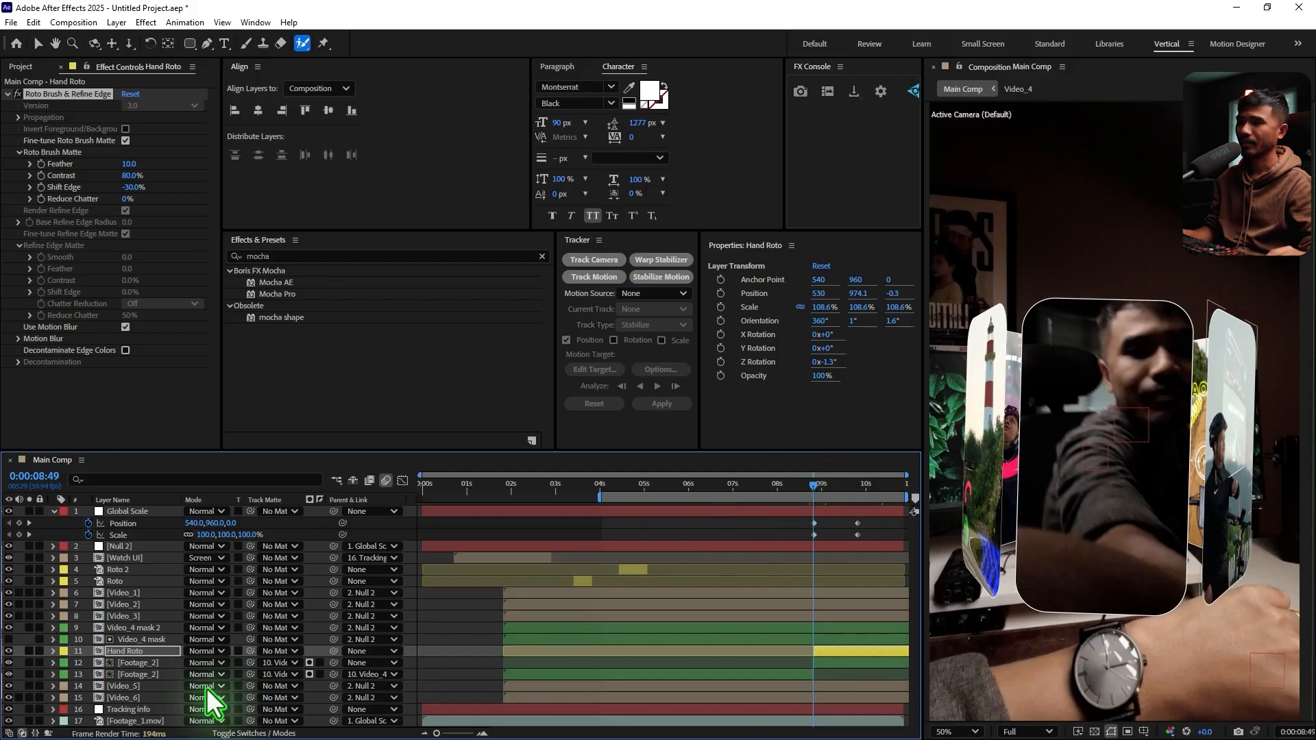
Duplicate the Footage_2 layer parented to Video_4 and trim the duplicate's start to 0:00:07:48
click(145, 663)
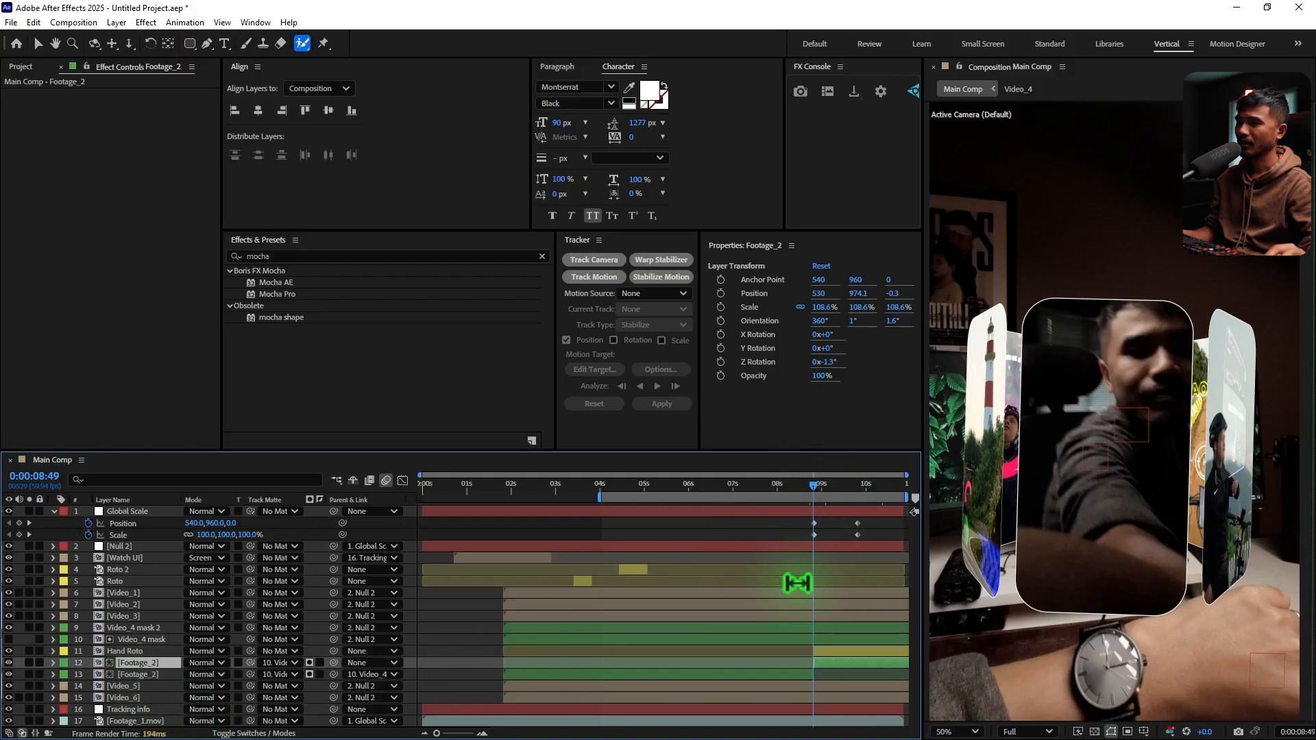
click(137, 674)
drag(817, 487, 762, 488)
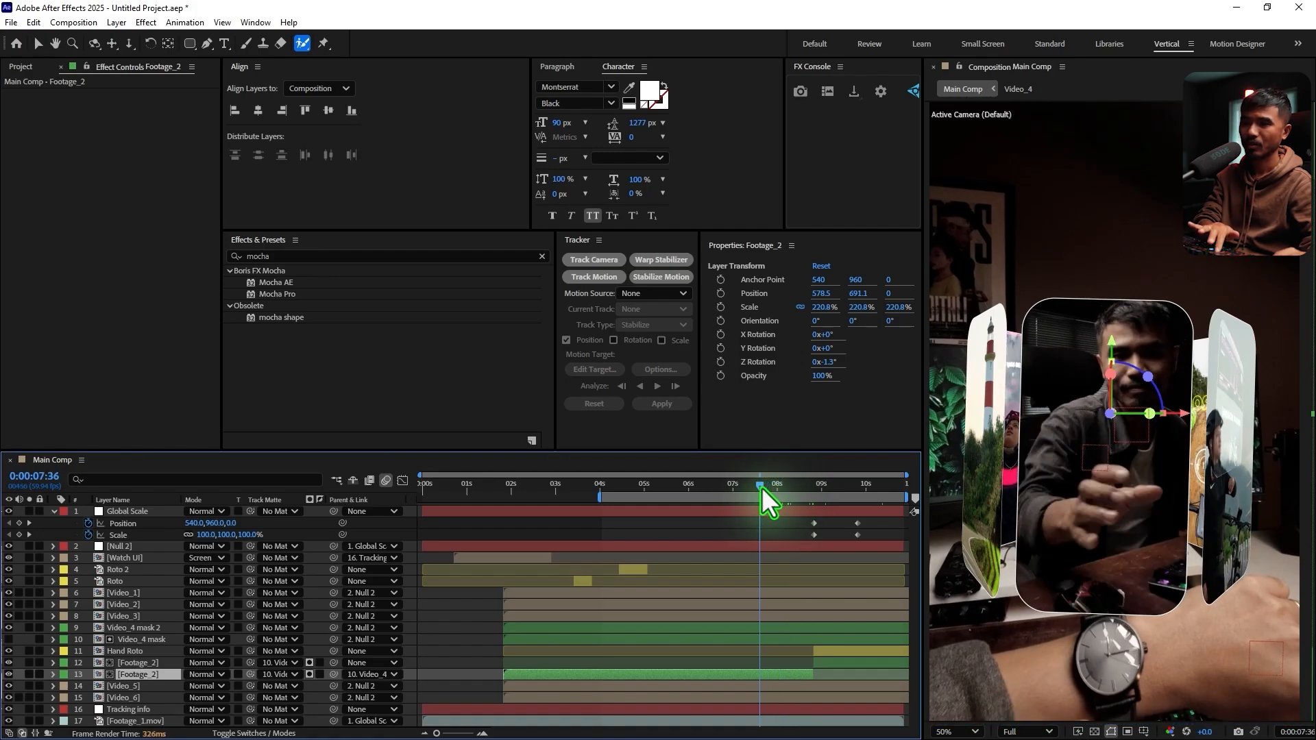
key(Page_Down)
key(Page_Down)
key(Page_Down)
key(Page_Down)
key(Page_Down)
key(Page_Down)
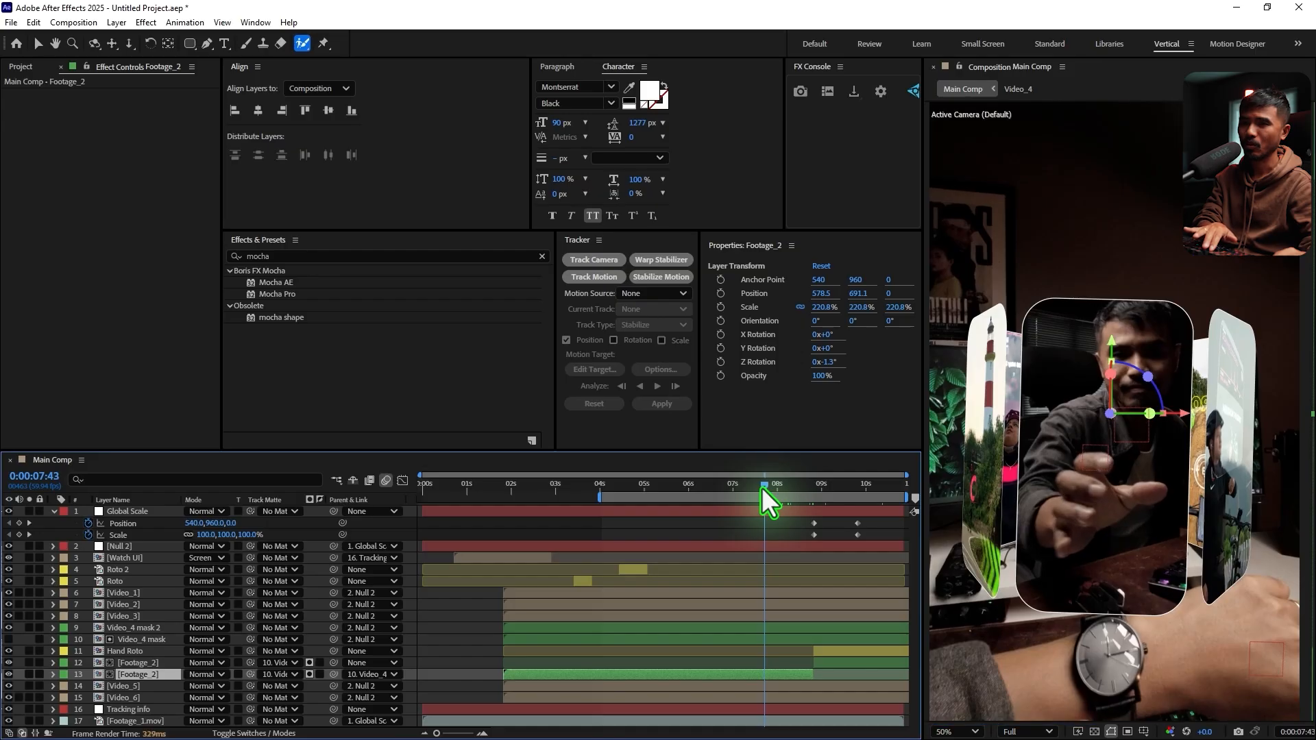
key(Page_Down)
key(Page_Down)
key(Page_Down)
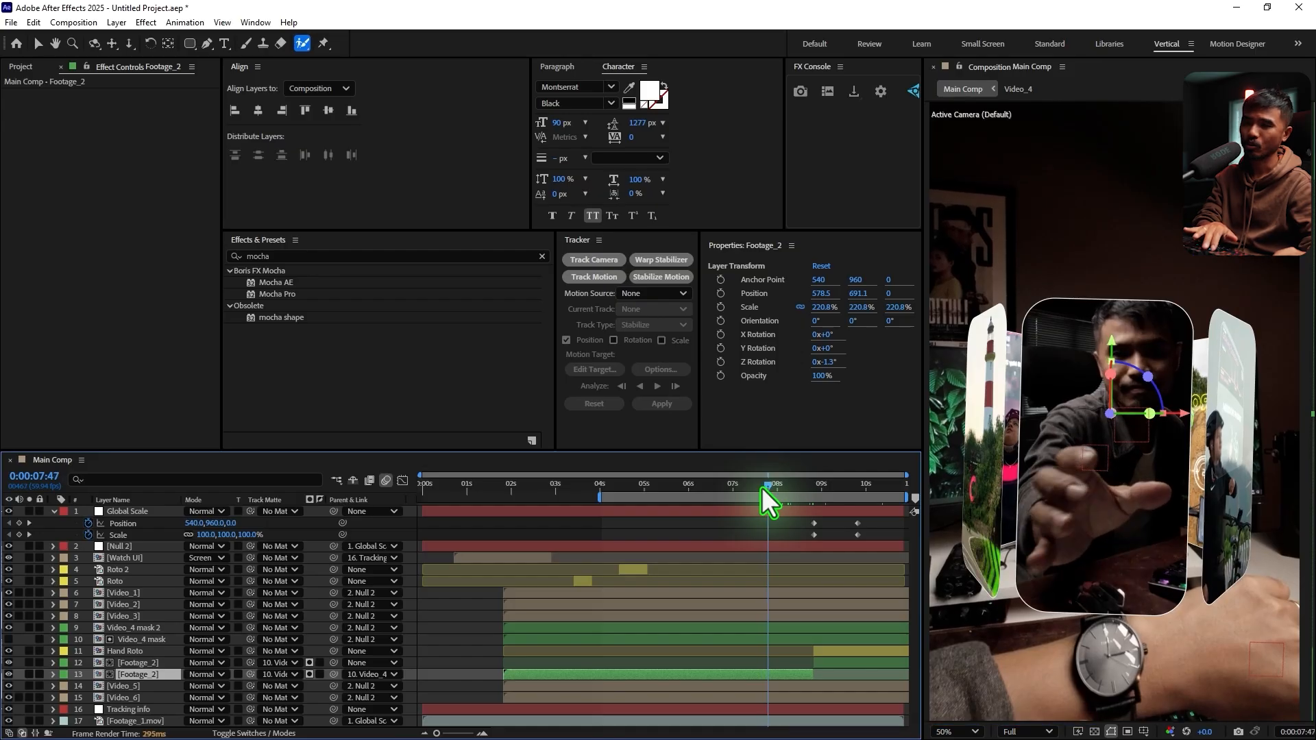
key(Page_Down)
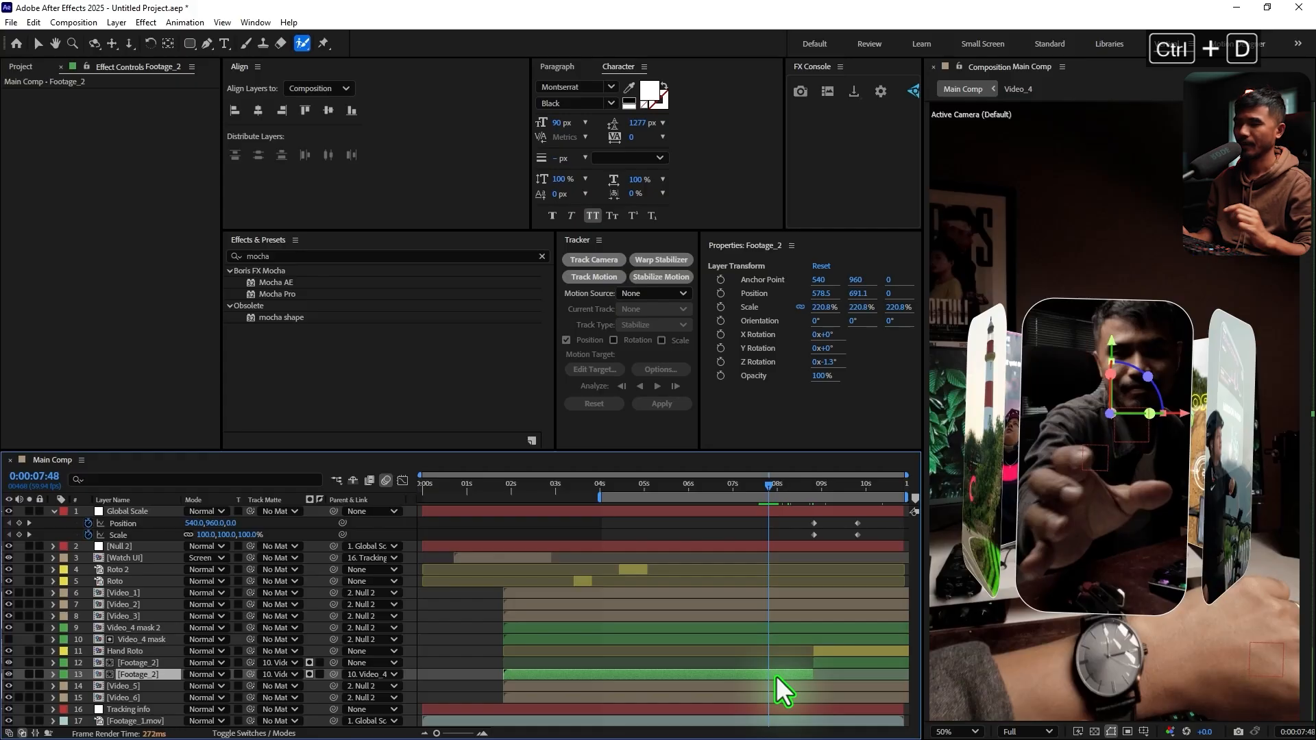
key(ctrl+d)
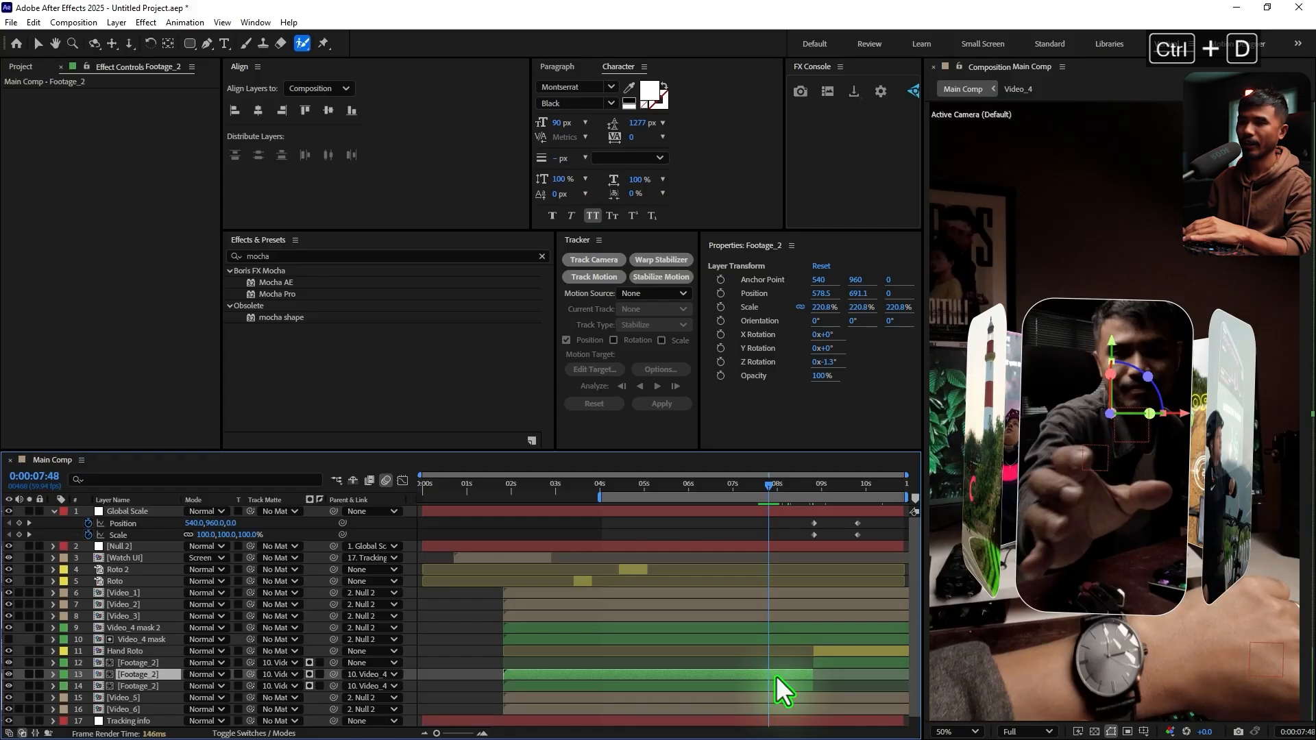
key(alt+bracketleft)
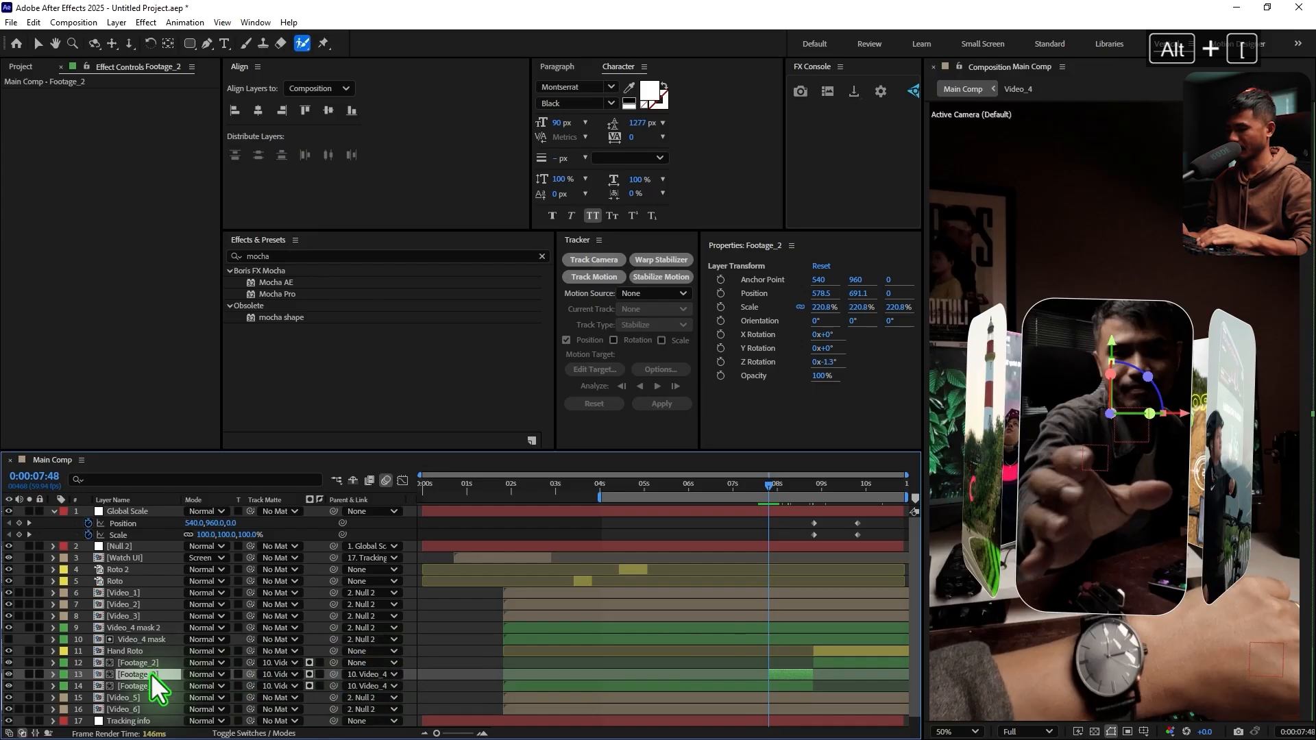
Rename the trimmed Footage_2 duplicate as Hand Roto_1 and give it a yellow label
key(Return)
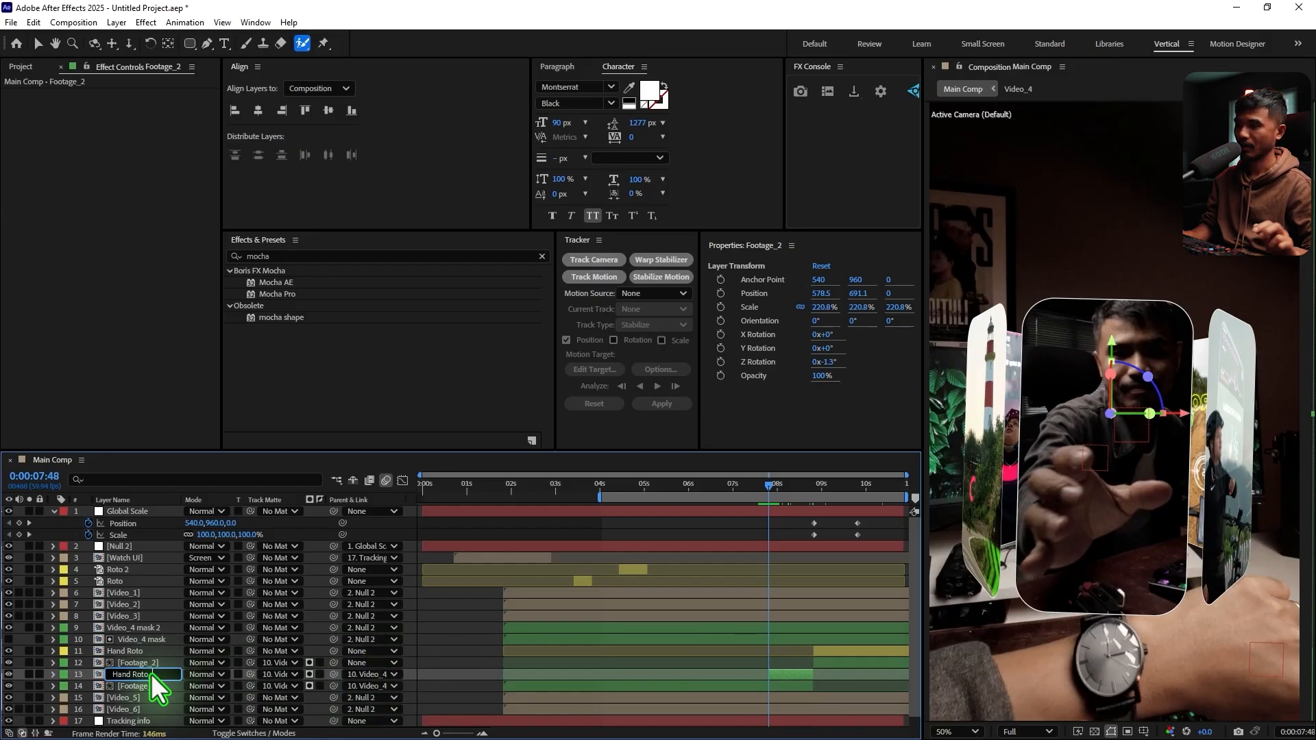
key(Return)
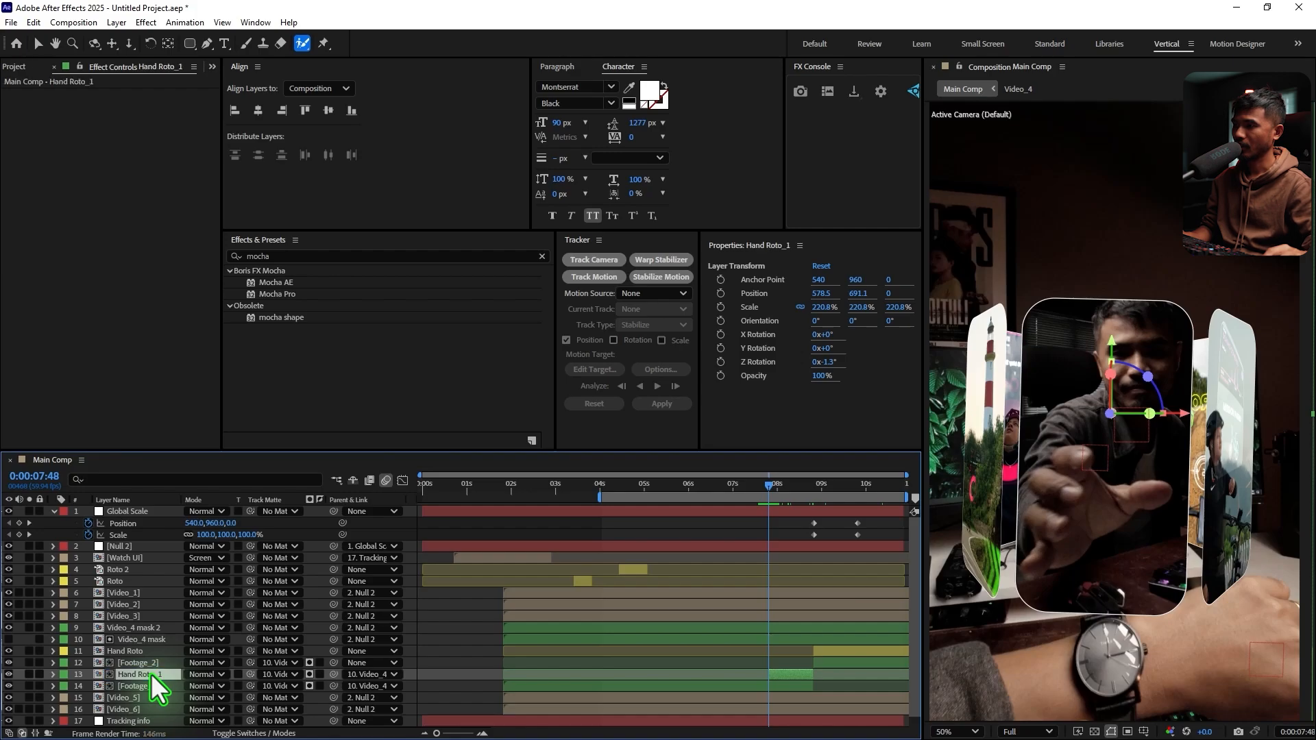
click(64, 675)
click(108, 459)
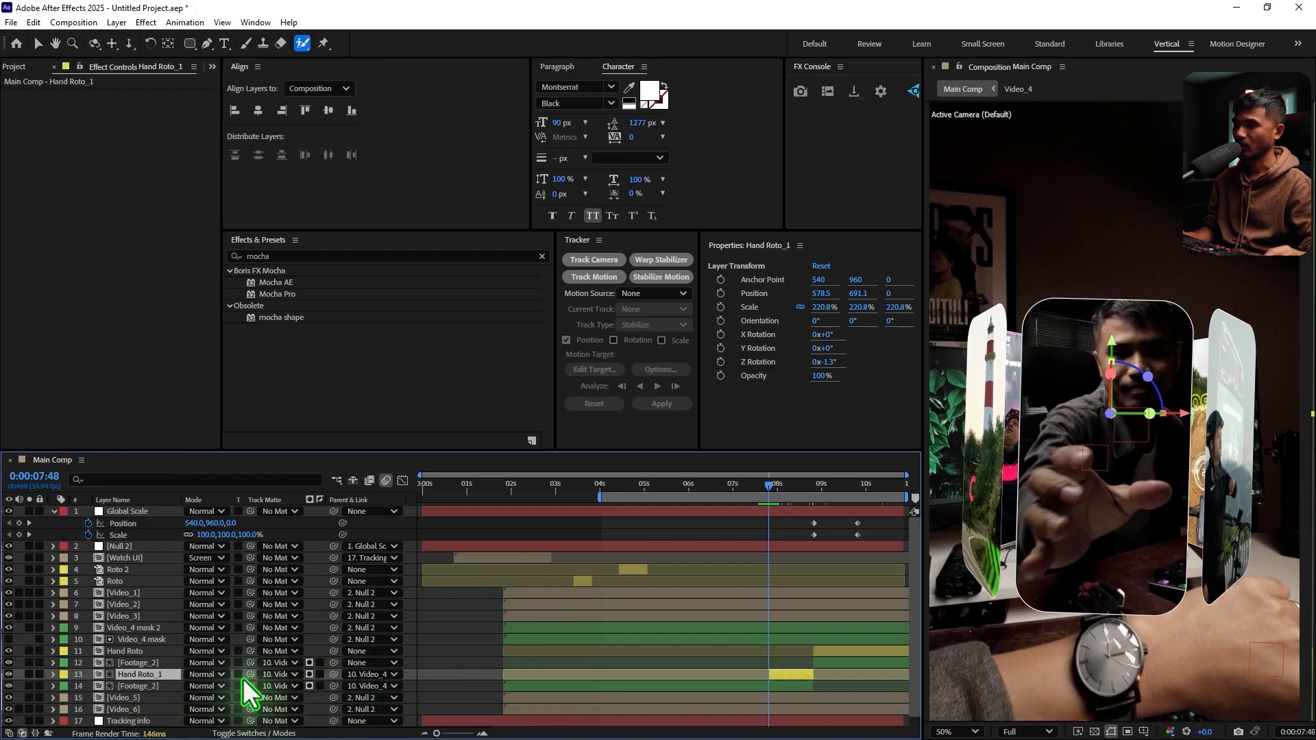
Remove Hand Roto_1's track matte and, in its layer view, select the hand and thumb with the Roto Brush
click(277, 674)
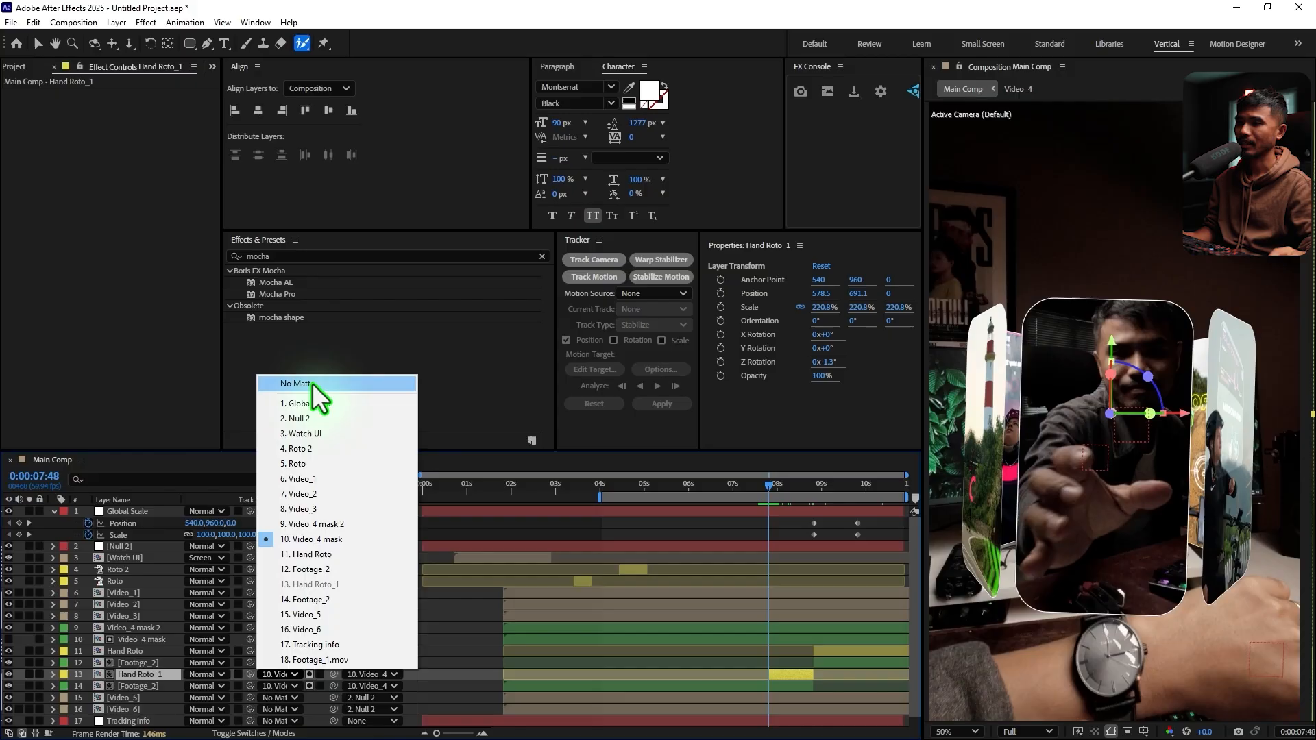
click(312, 384)
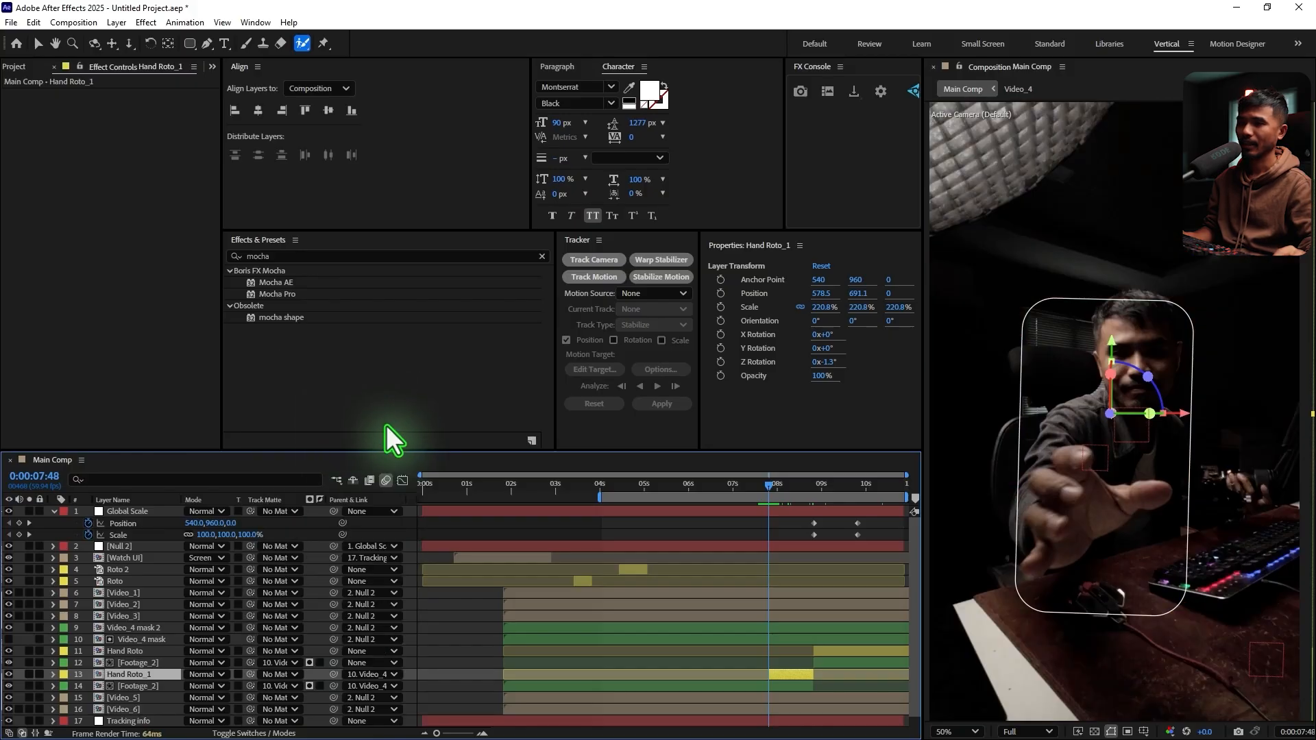
double_click(788, 679)
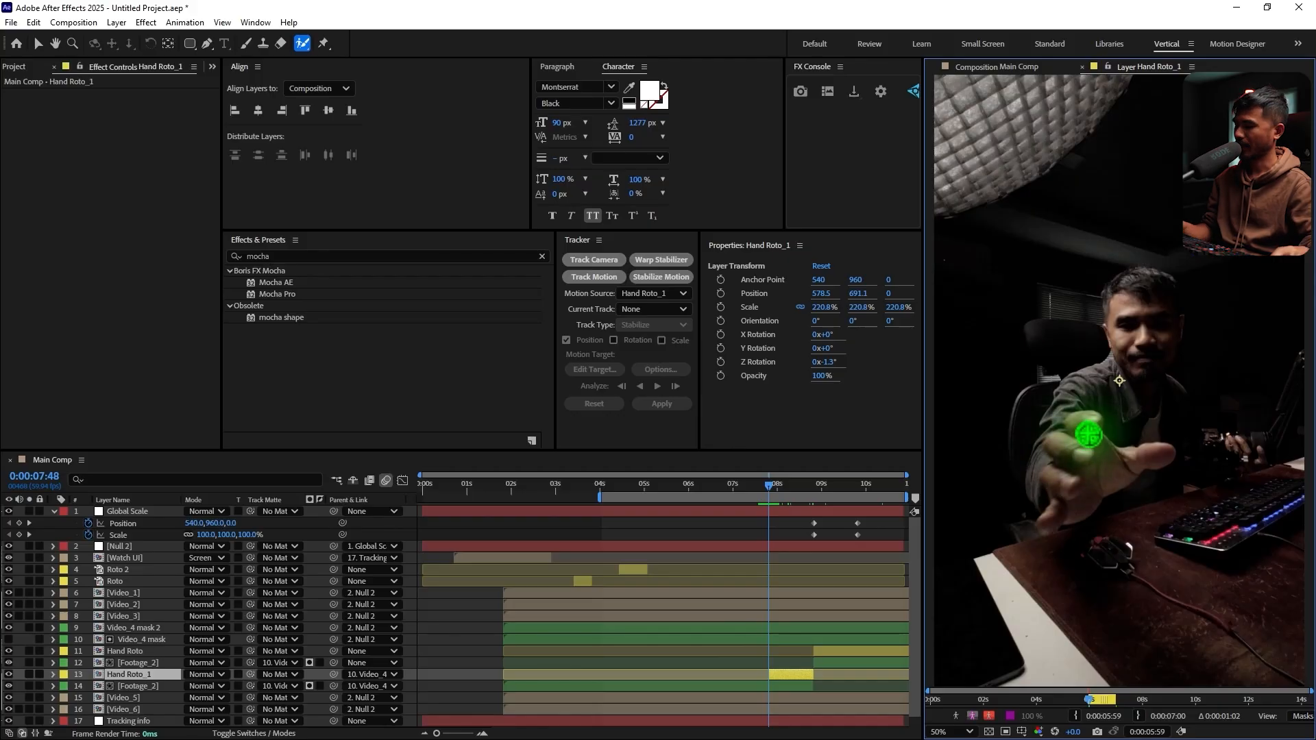
key(grave)
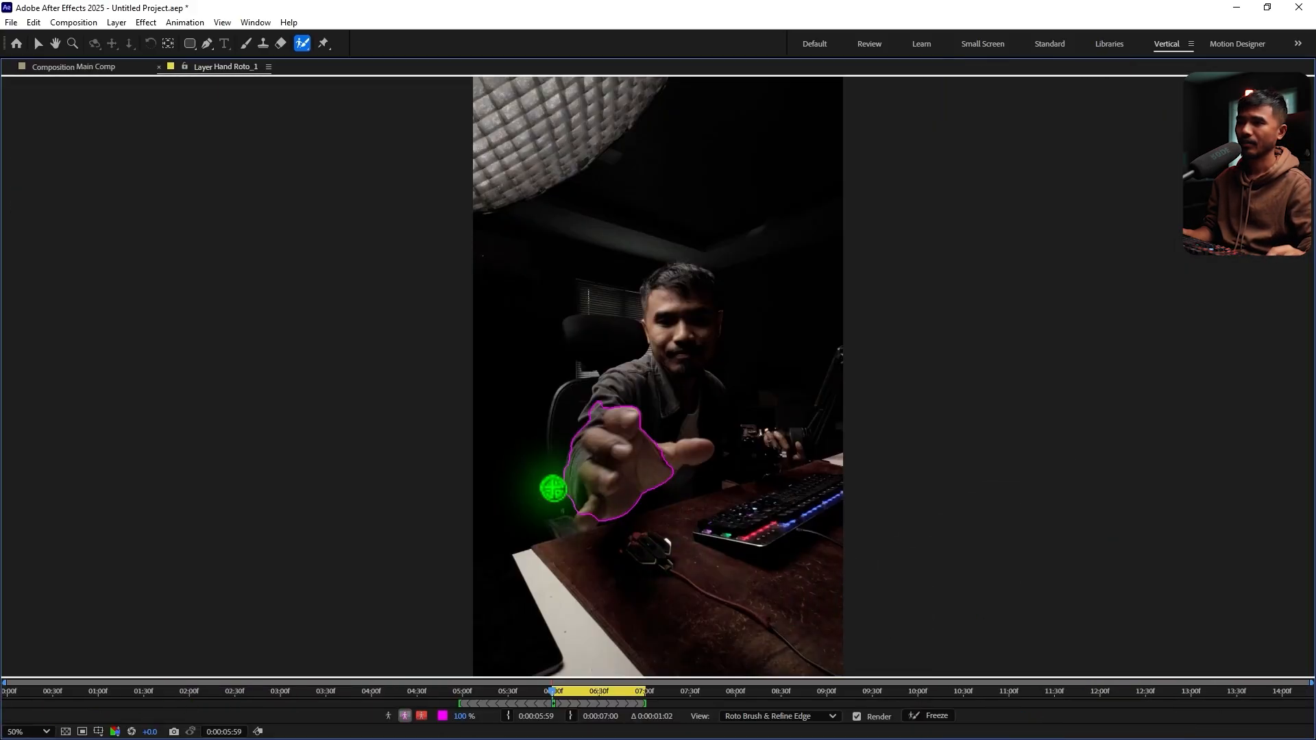
scroll(557, 491, up, 1)
drag(717, 529, 761, 525)
drag(684, 509, 814, 358)
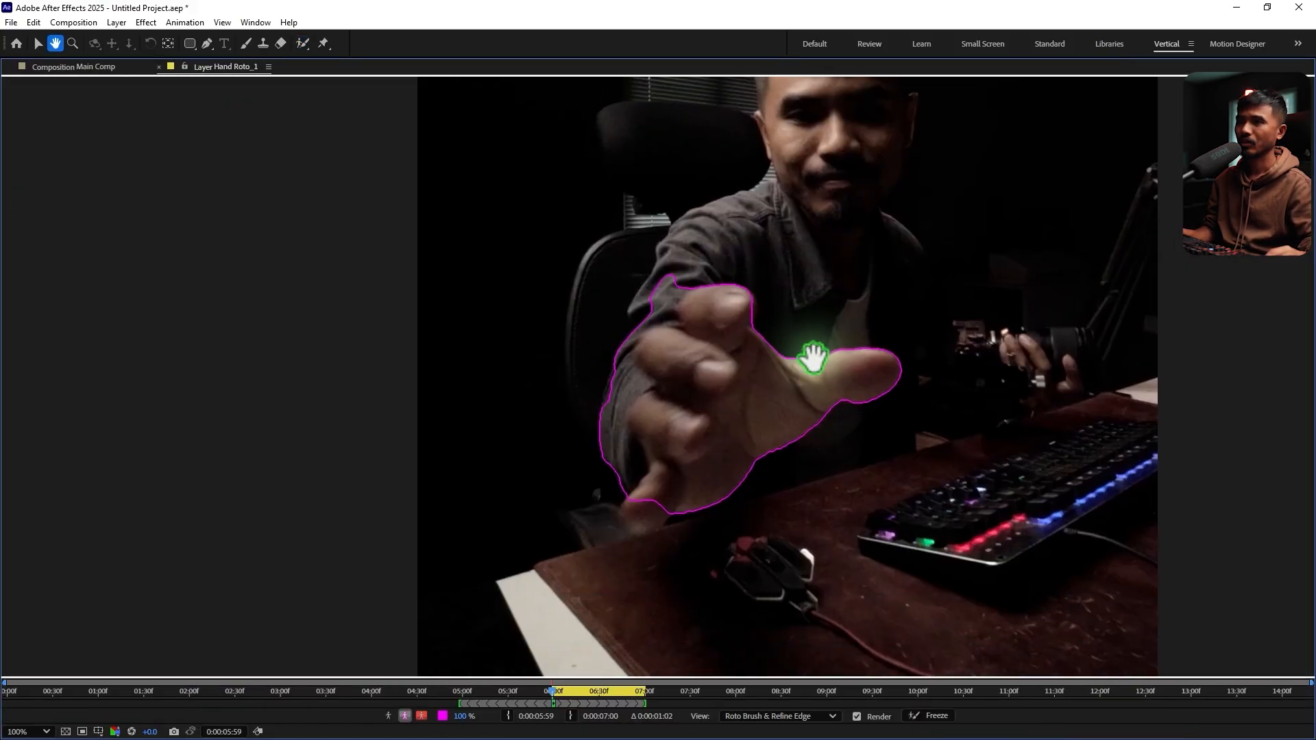
Extend the Hand Roto_1 selection over the sleeve, shoulder and little finger, subtracting the chair and background beside the arm
mouse_move(719, 223)
mouse_down()
mouse_move(682, 259)
mouse_move(603, 432)
mouse_up()
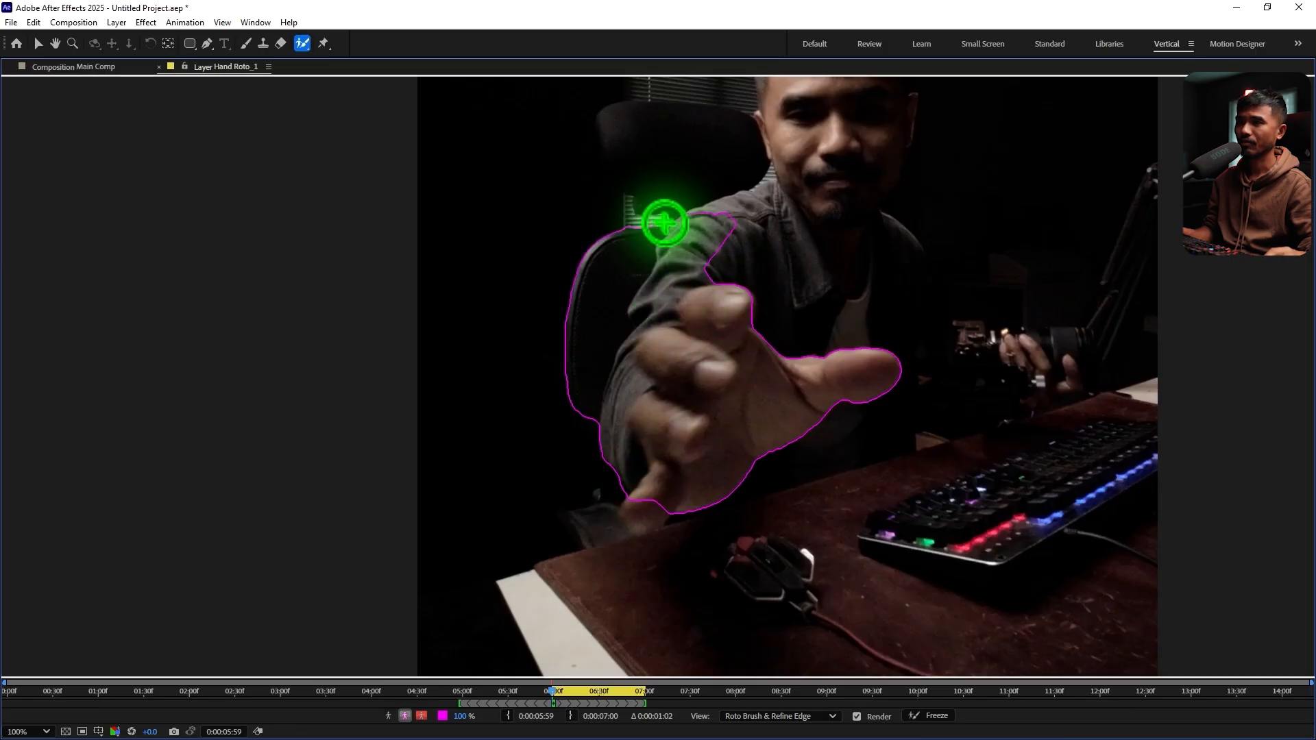
mouse_move(658, 207)
alt+mouse_down()
mouse_move(595, 347)
mouse_move(523, 554)
alt+mouse_up()
mouse_move(692, 216)
mouse_down()
mouse_move(739, 241)
mouse_move(711, 302)
mouse_move(718, 363)
mouse_up()
mouse_move(644, 519)
mouse_down()
mouse_move(691, 517)
mouse_move(667, 538)
mouse_up()
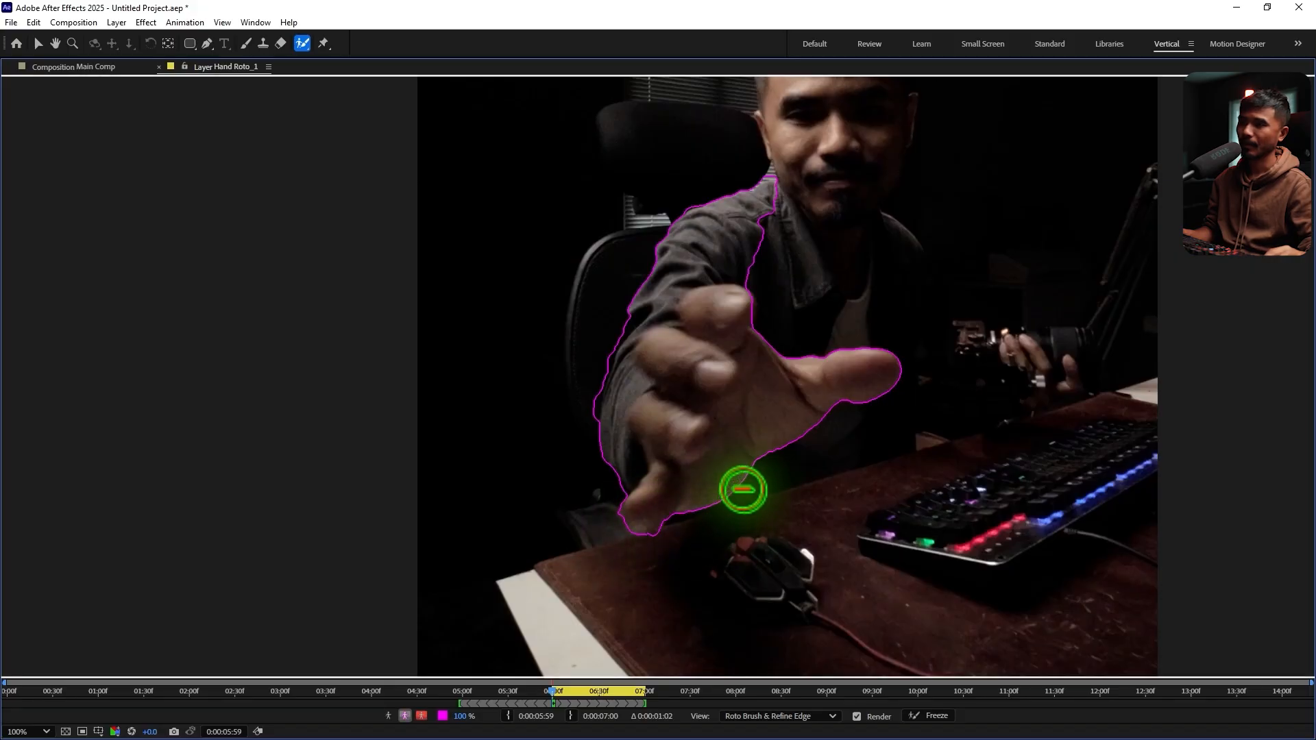
mouse_move(597, 386)
alt+mouse_down()
mouse_move(593, 458)
mouse_move(637, 452)
alt+mouse_up()
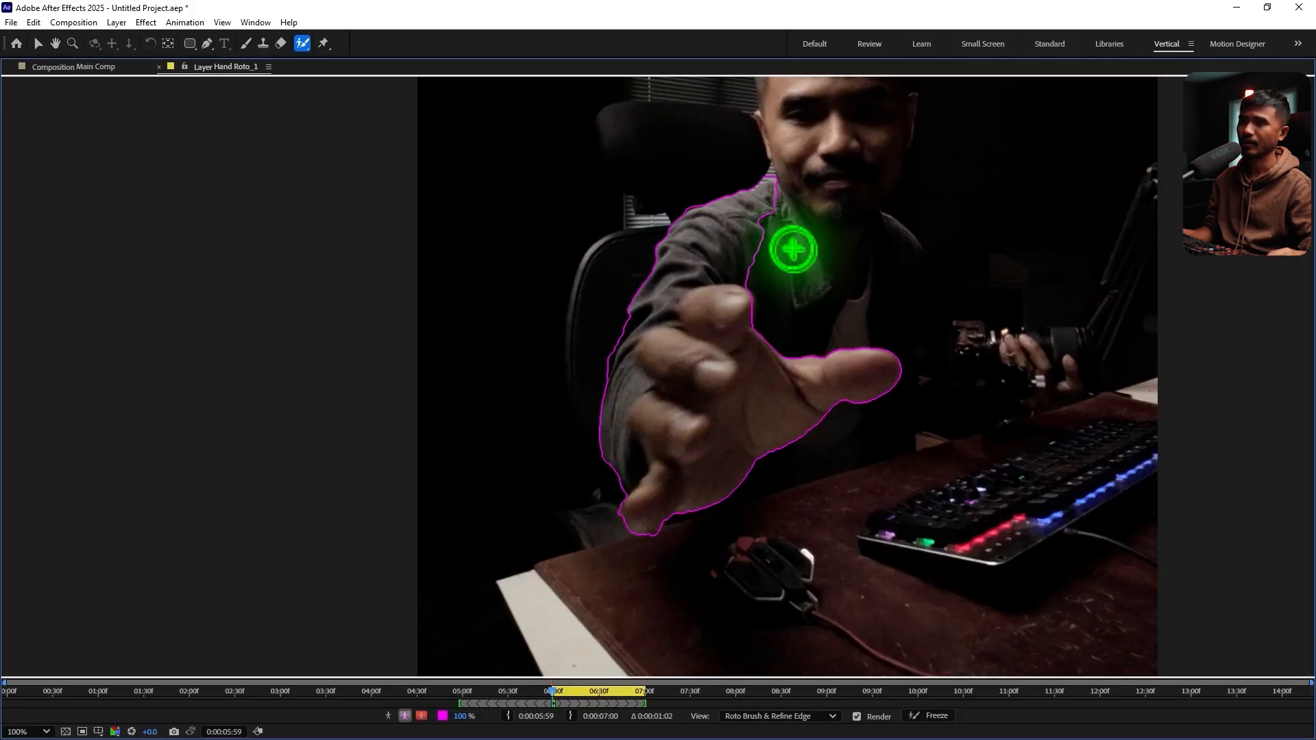
drag(770, 228, 740, 293)
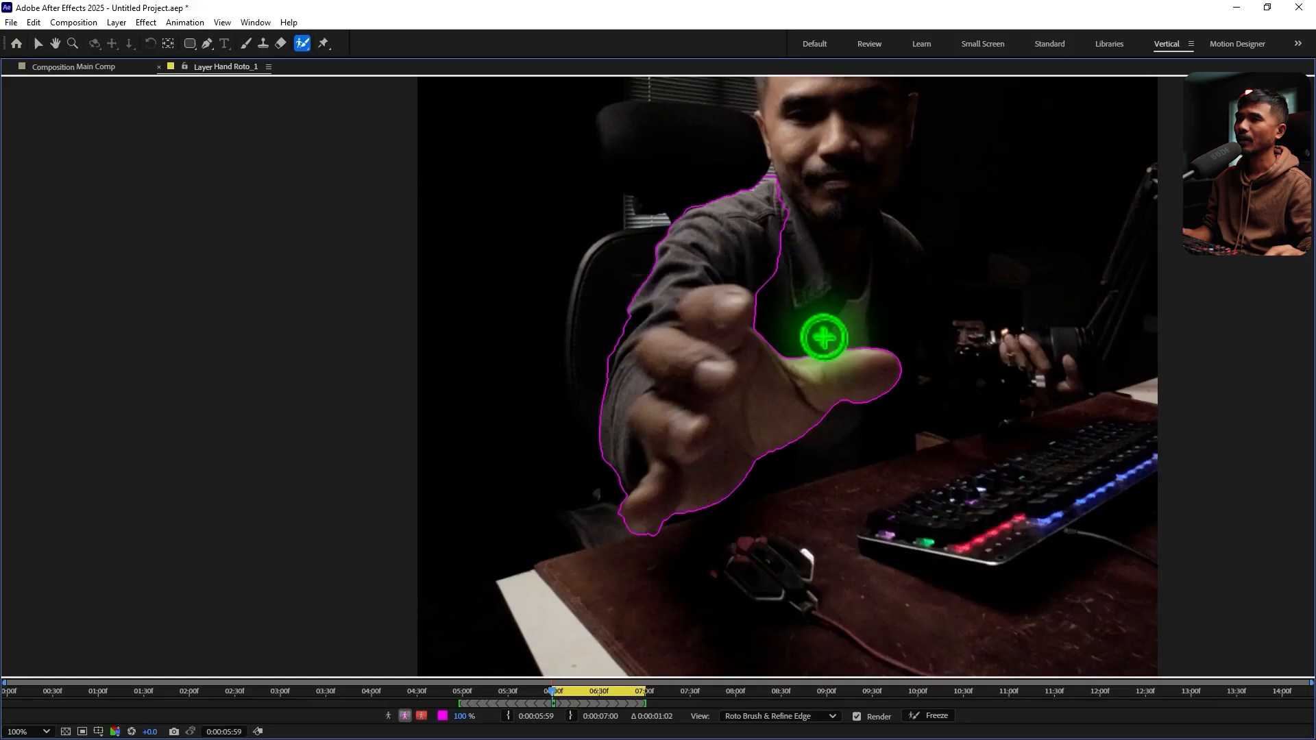
key(grave)
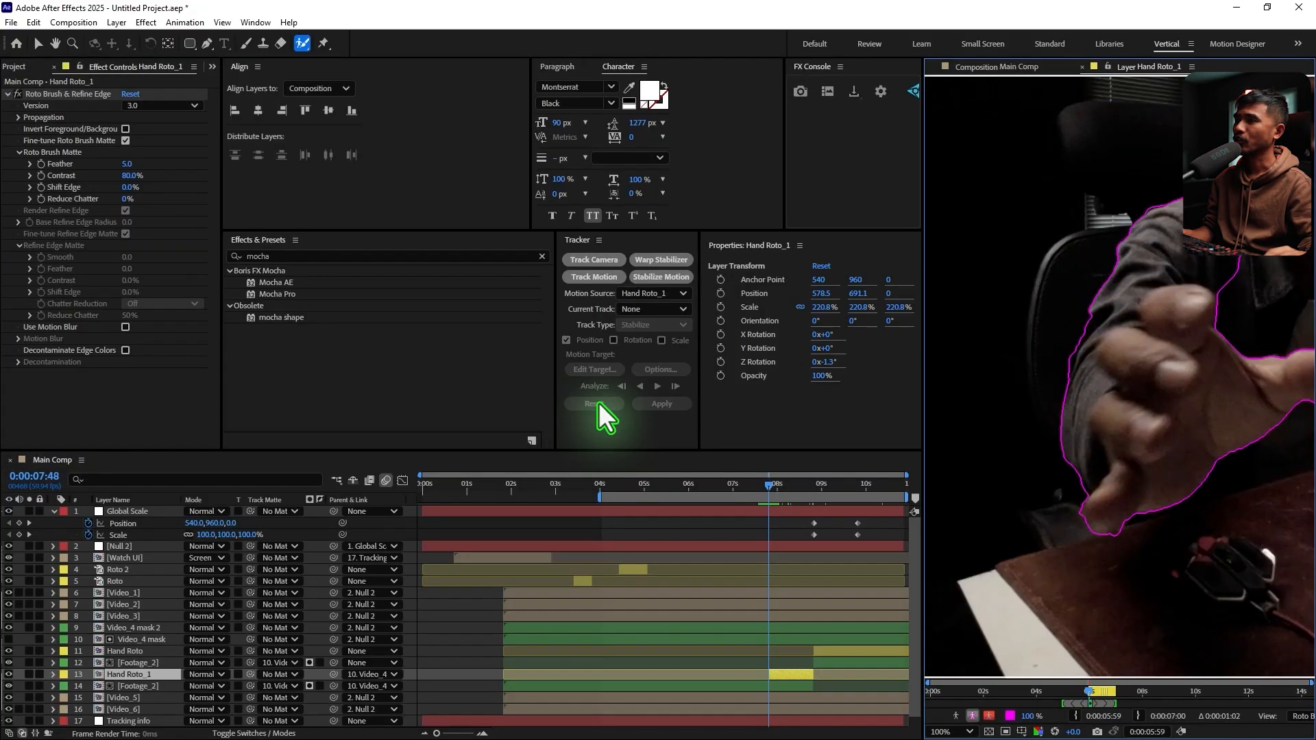
In Hand Roto_1's Roto Brush & Refine Edge effect, enable Use Motion Blur and set Feather to 10 and Shift Edge to -30%
click(125, 328)
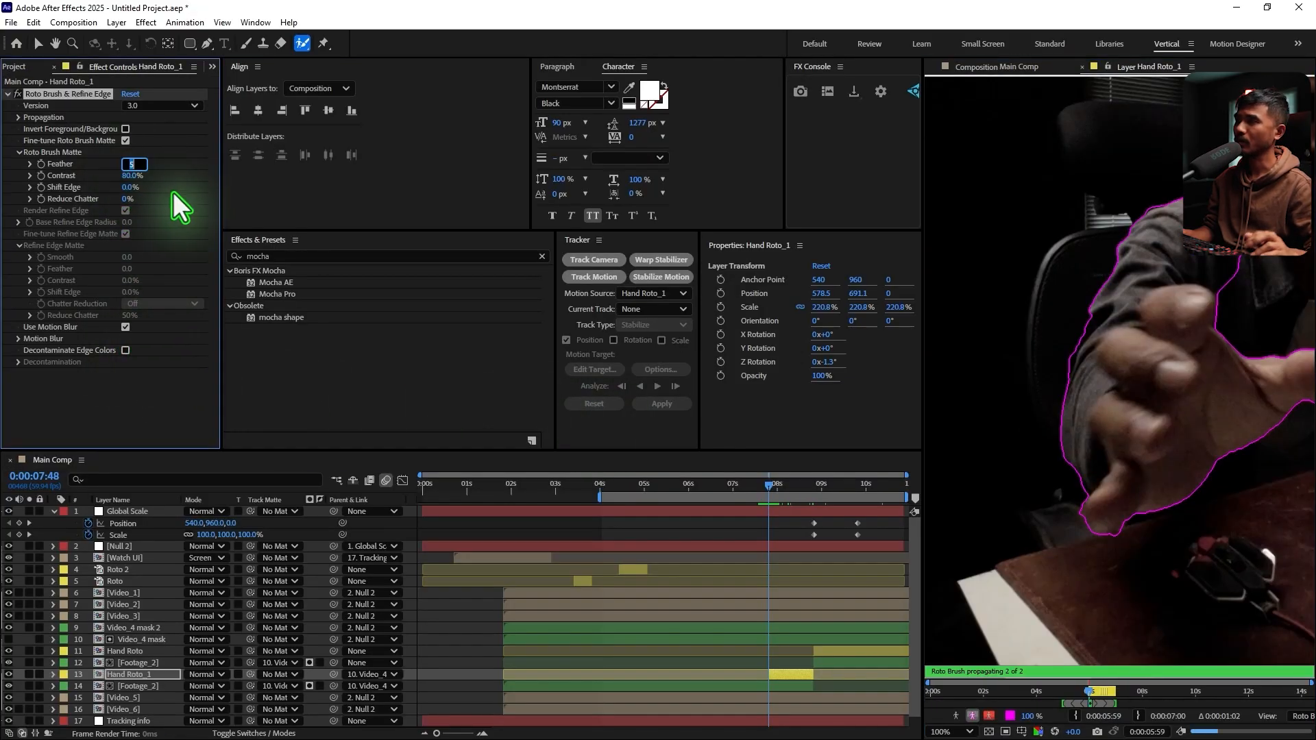
click(130, 188)
text(-30)
key(Return)
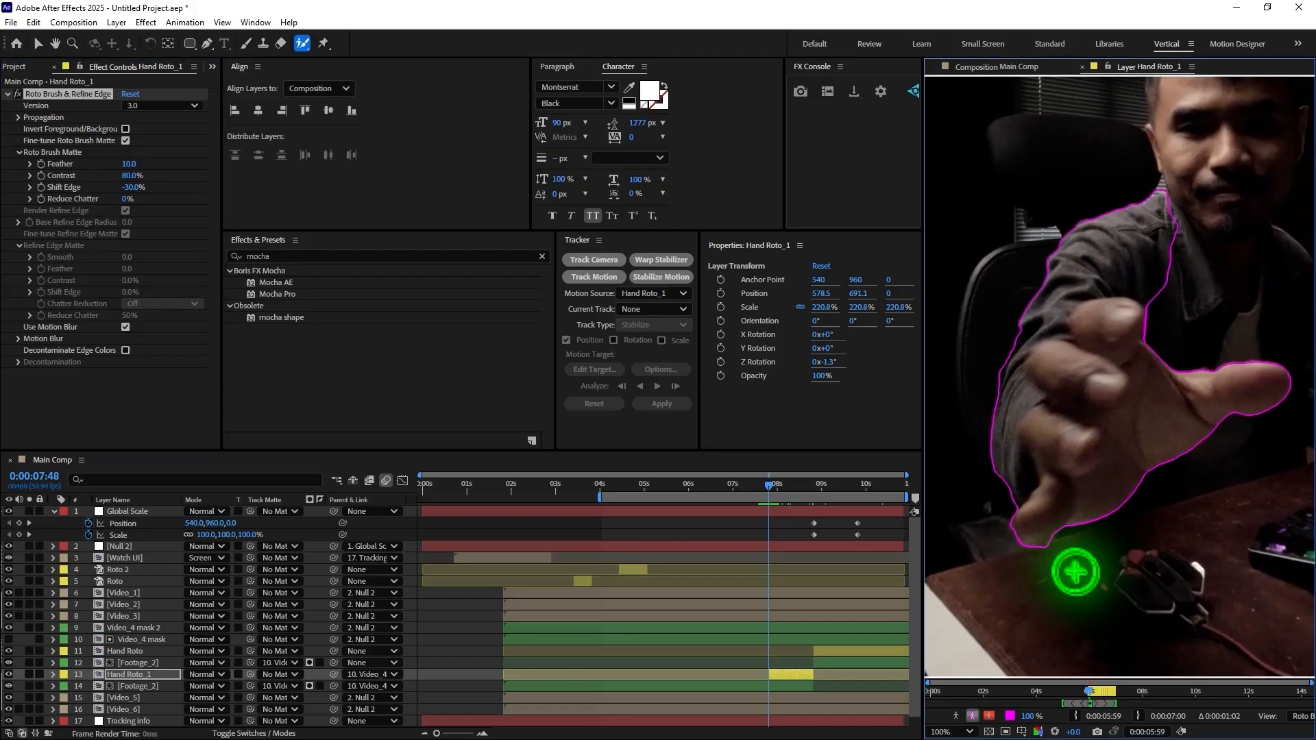
Propagate the Hand Roto_1 selection through the layer's frames and freeze it
scroll(1143, 511, down, 3)
key(space)
scroll(1144, 510, up, 2)
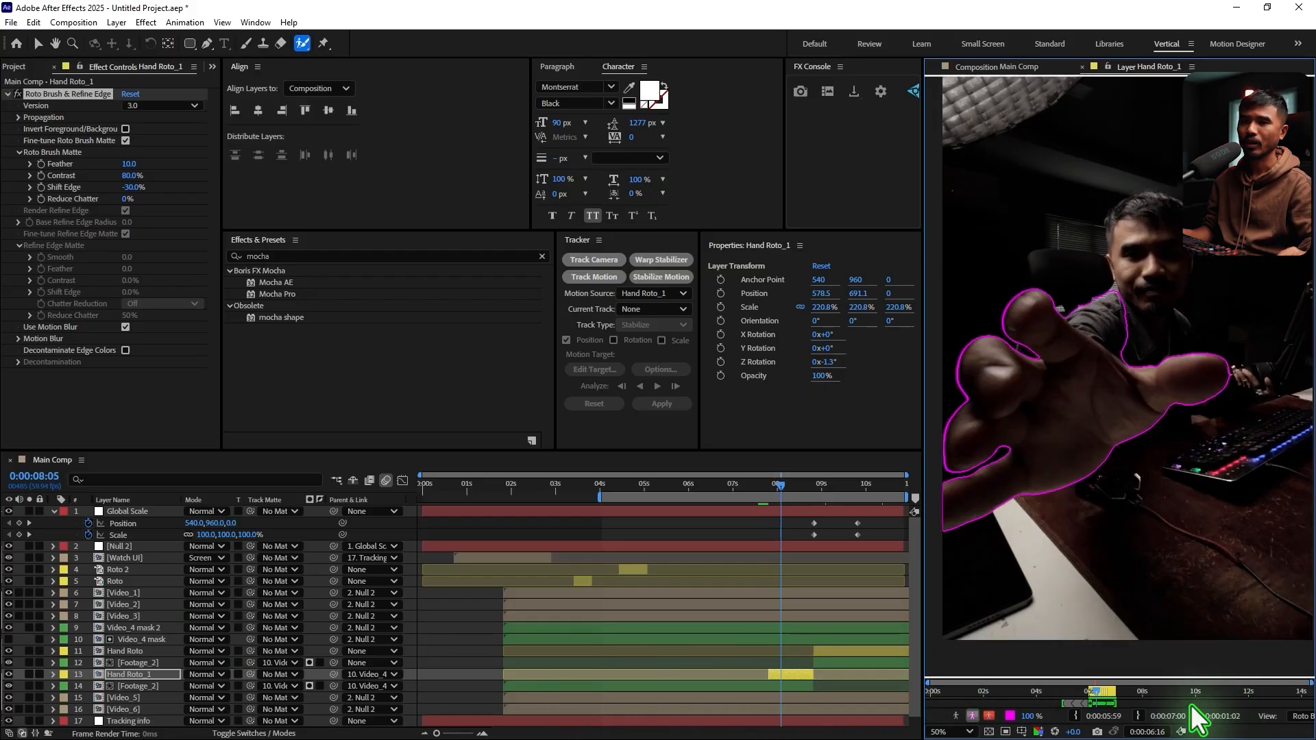
key(grave)
click(933, 716)
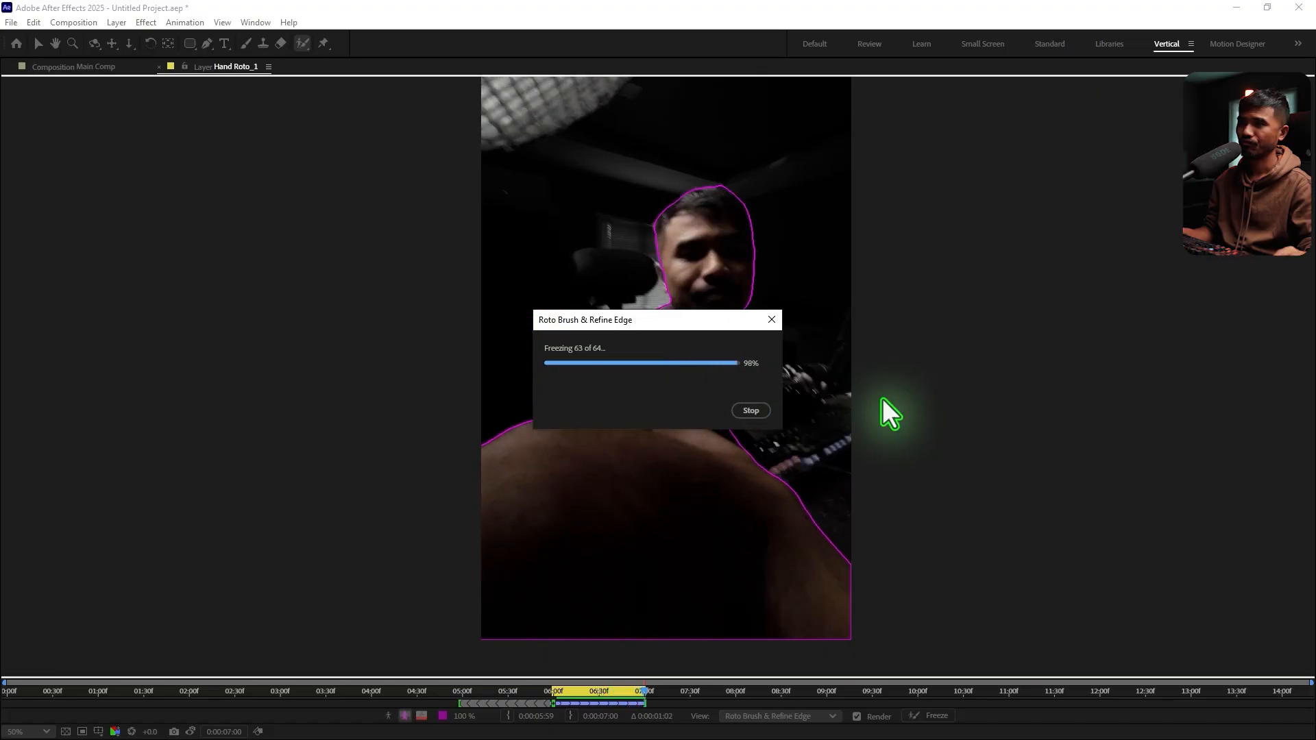
key(grave)
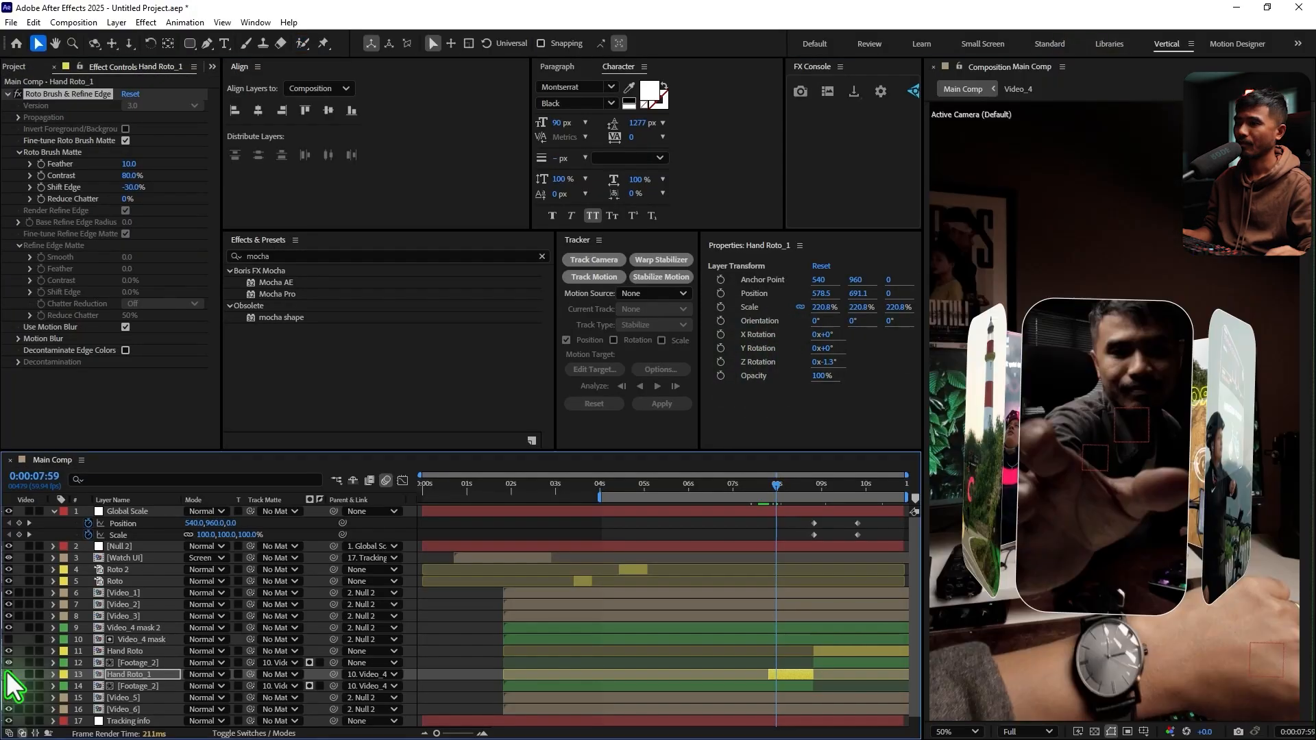
In Main Comp, move the Hand Roto_1 and Hand Roto layers above Video_4 mask 2 and check the hand over the panel
click(9, 674)
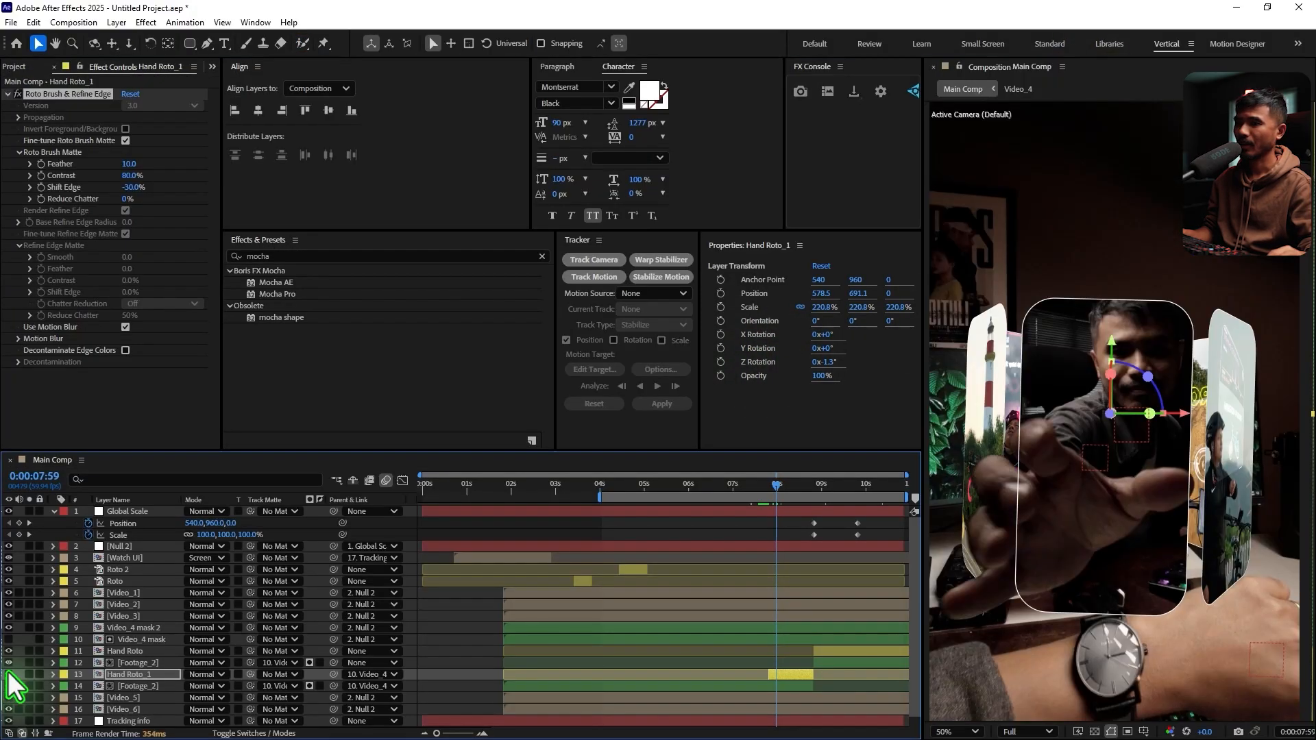
drag(124, 676, 127, 626)
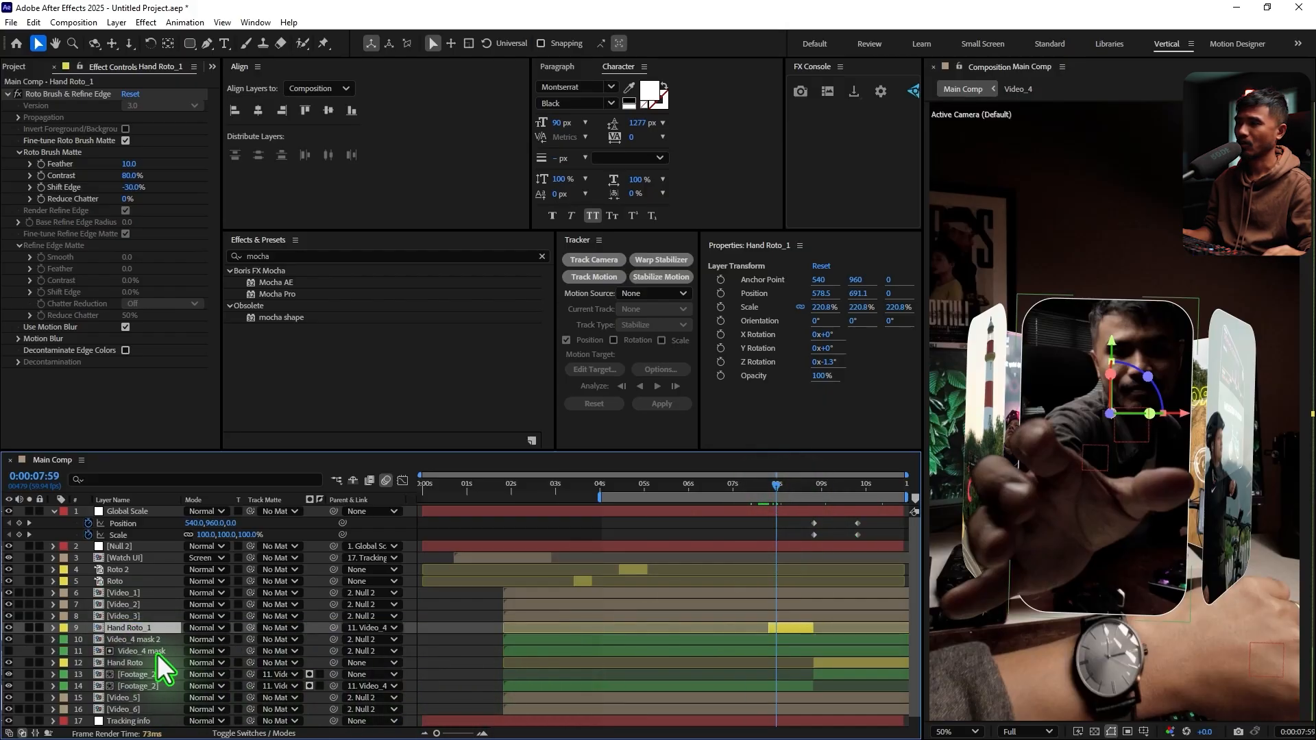
click(127, 663)
mouse_move(151, 660)
mouse_down()
mouse_move(162, 669)
mouse_move(167, 640)
mouse_up()
drag(760, 487, 774, 518)
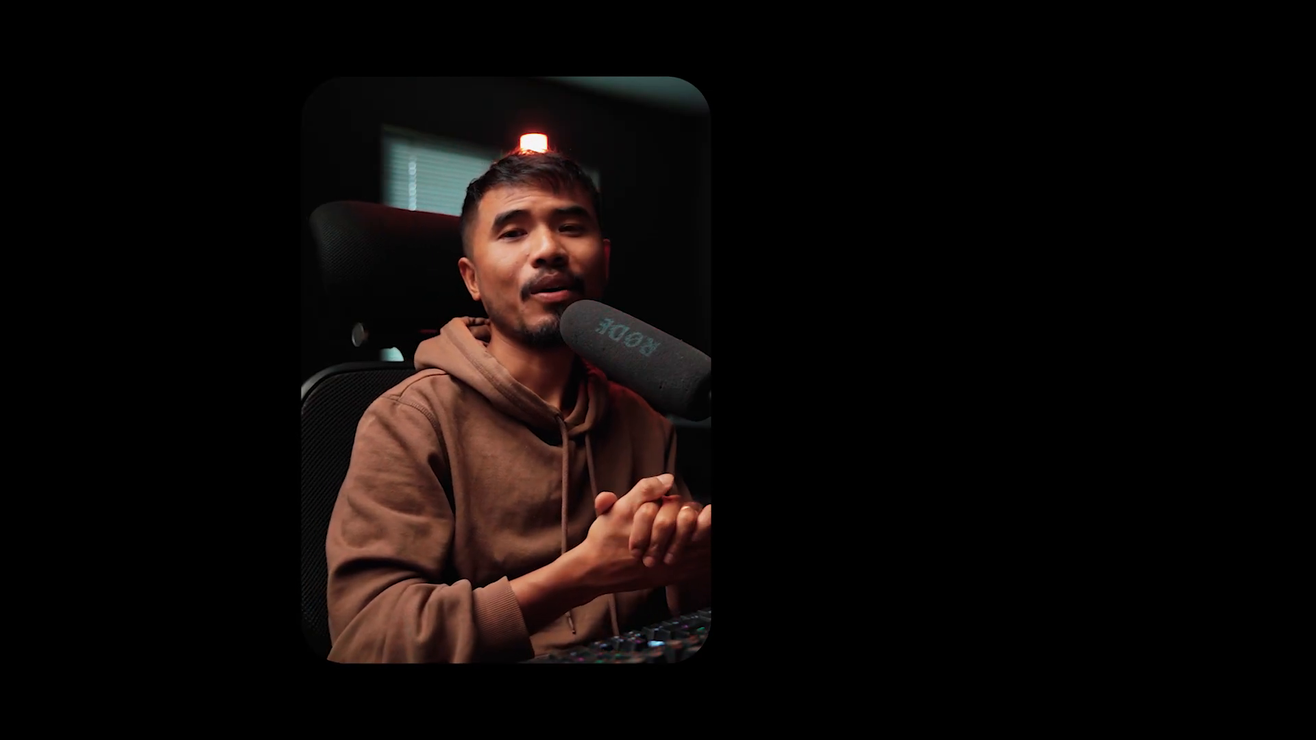